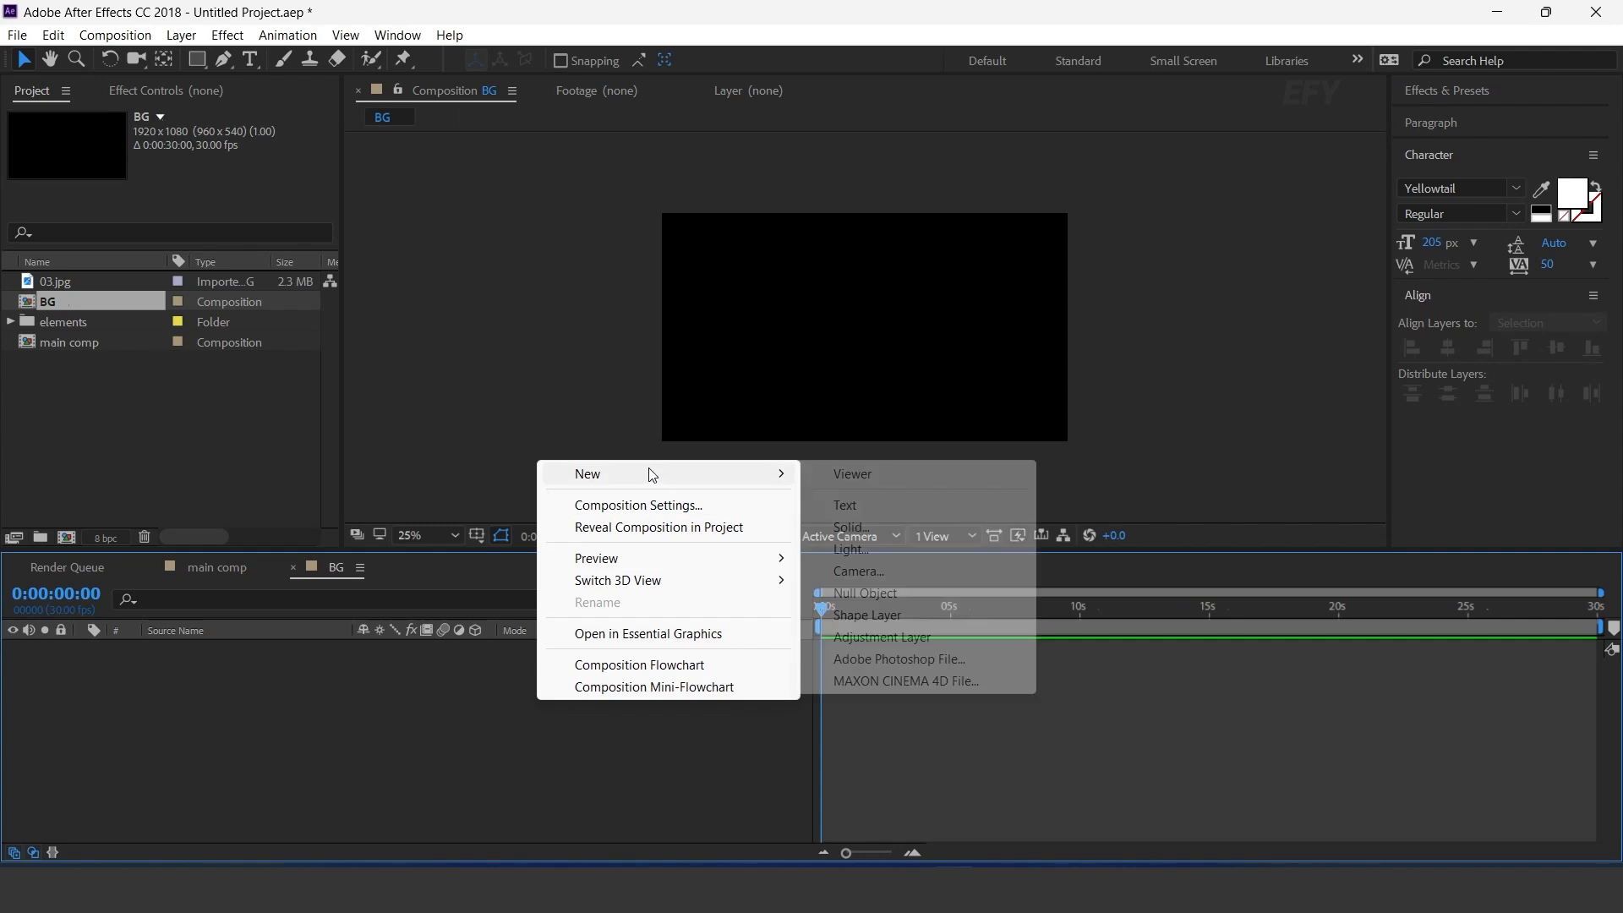
Step: Create a white 1920 × 1080 px solid in the BG composition and apply the Gradient Ramp effect to it
{"action": "left_click", "coordinate": [880, 526]}
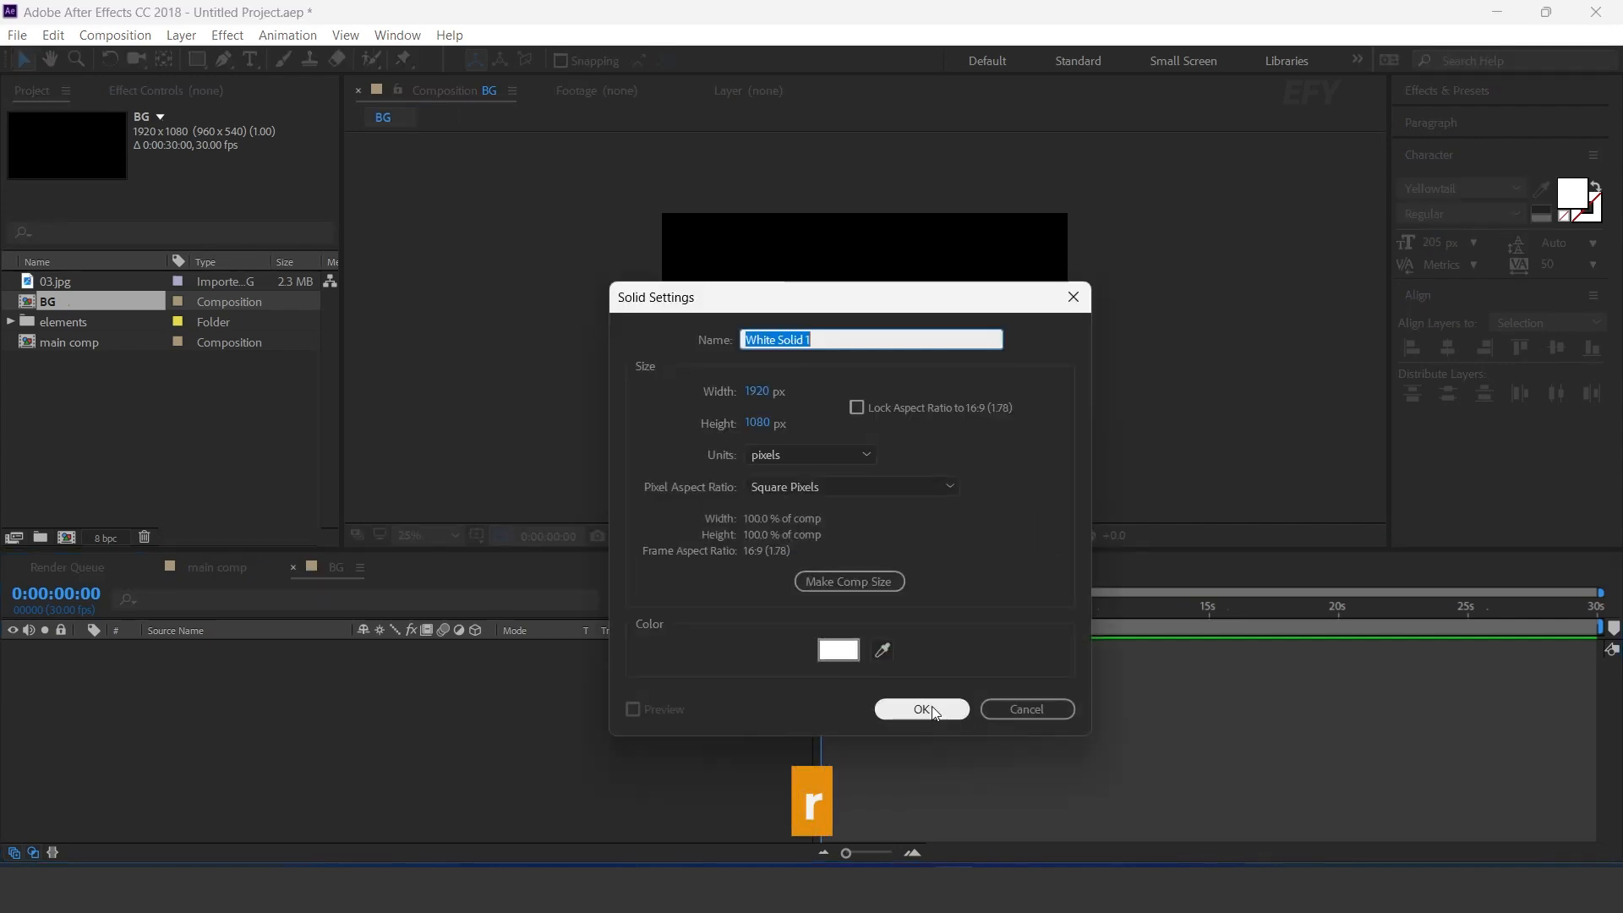
{"action": "left_click", "coordinate": [921, 710]}
{"action": "key", "text": "ctrl+space"}
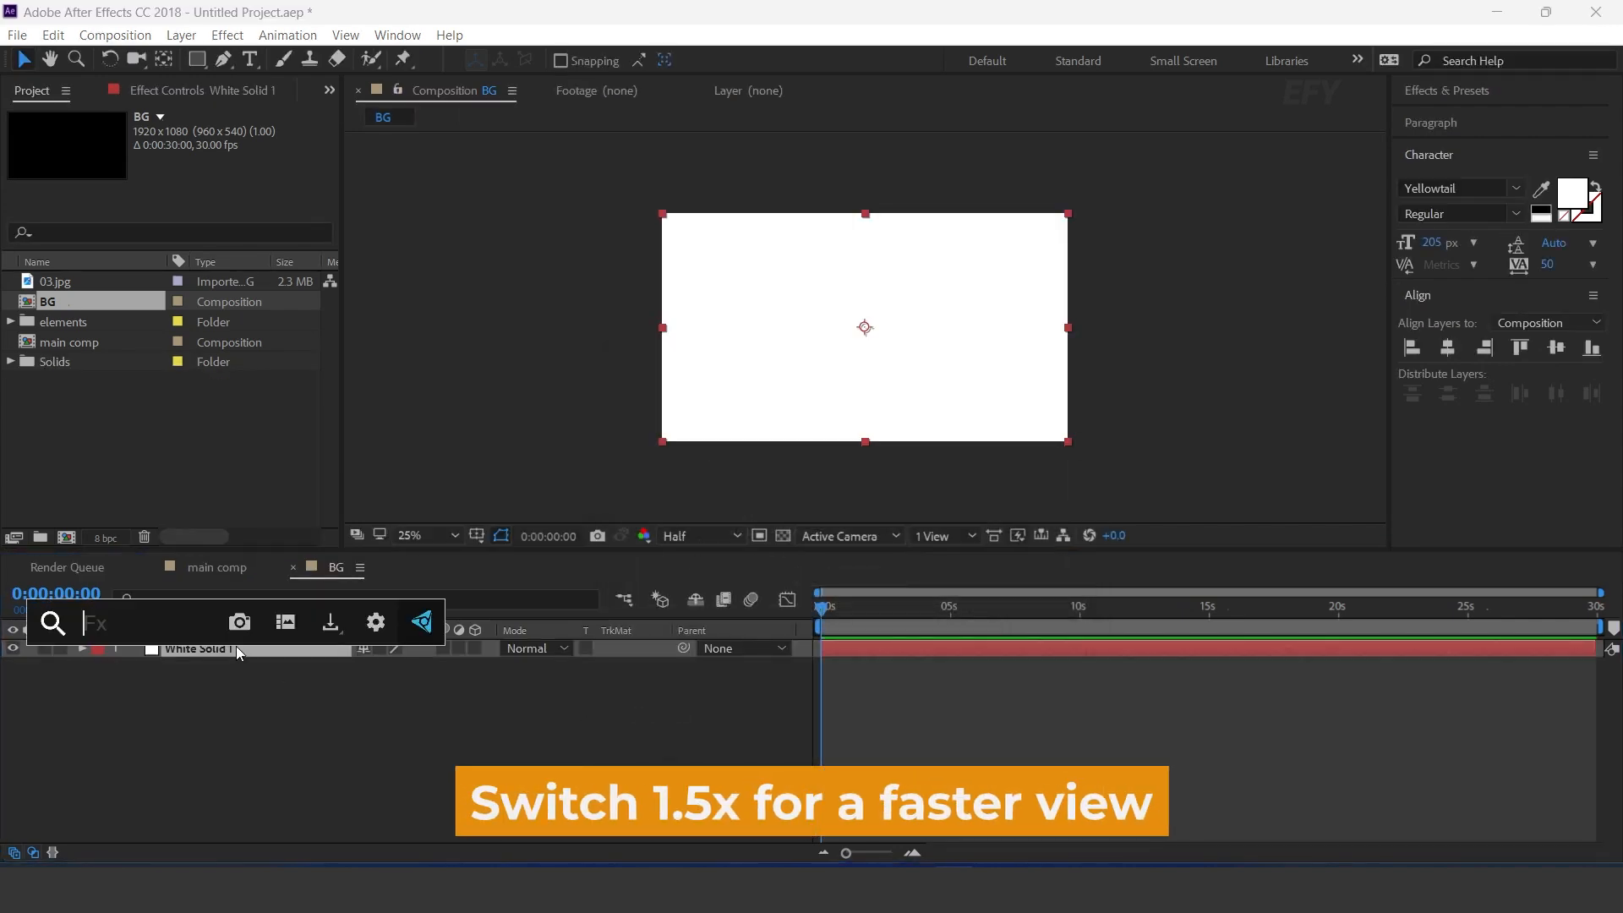
{"action": "type", "text": "gra"}
{"action": "key", "text": "Return"}
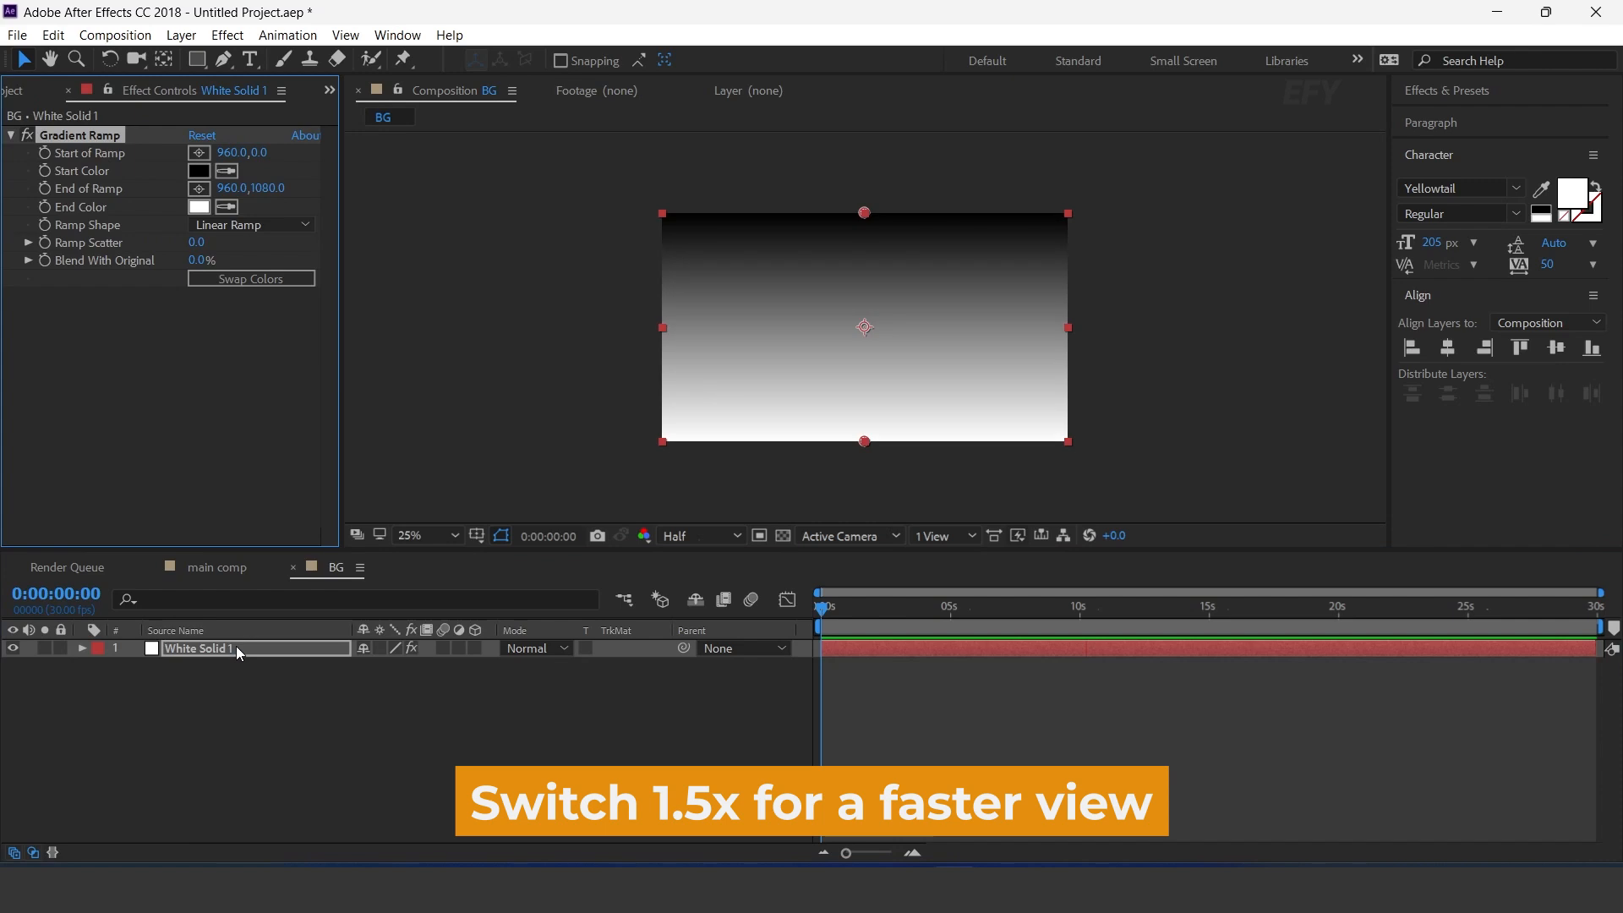
Step: Make the ramp a Radial Ramp starting at about the frame centre and ending at about 2640, 1164 outside the frame
{"action": "left_click", "coordinate": [250, 225]}
{"action": "left_click", "coordinate": [246, 269]}
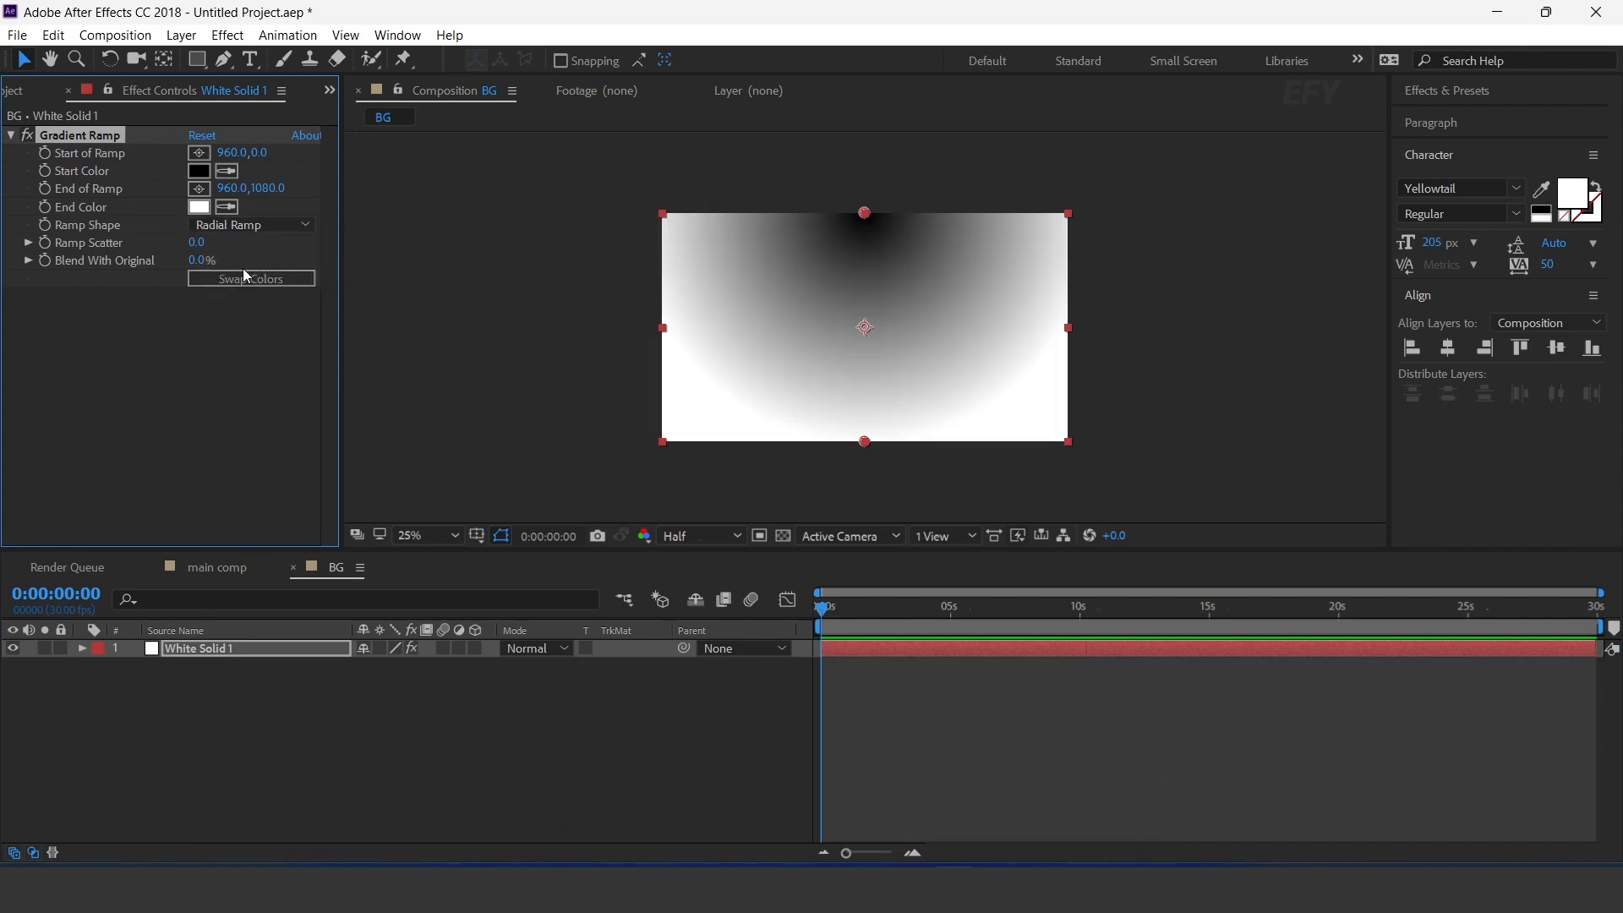
{"action": "left_click_drag", "start_coordinate": [864, 213], "coordinate": [863, 328]}
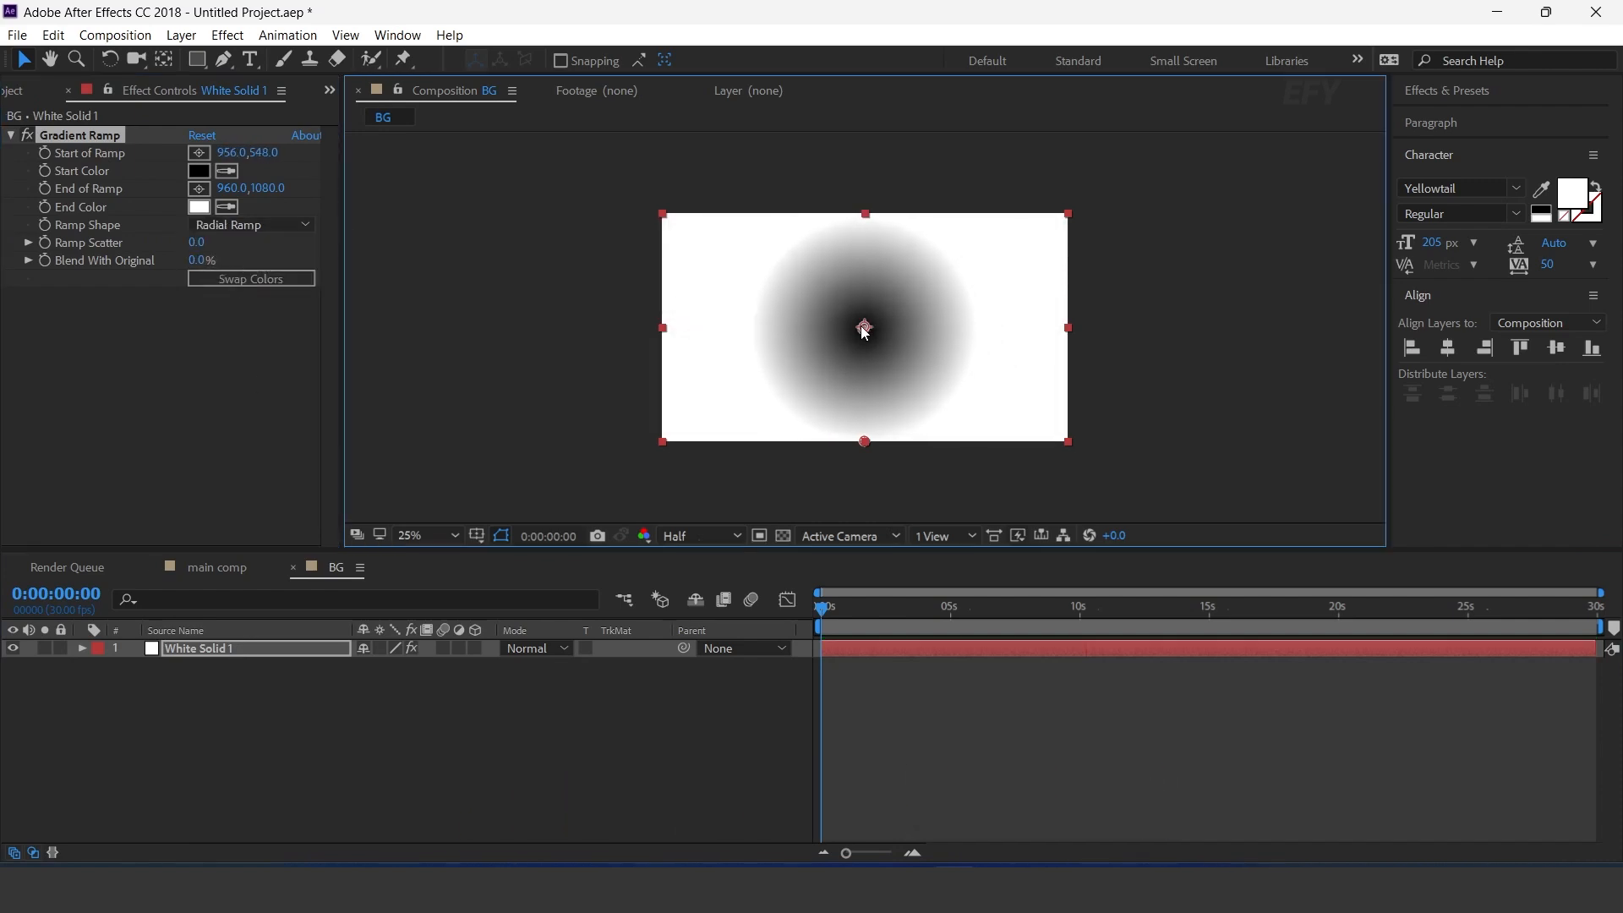
{"action": "left_click_drag", "start_coordinate": [868, 448], "coordinate": [1219, 460]}
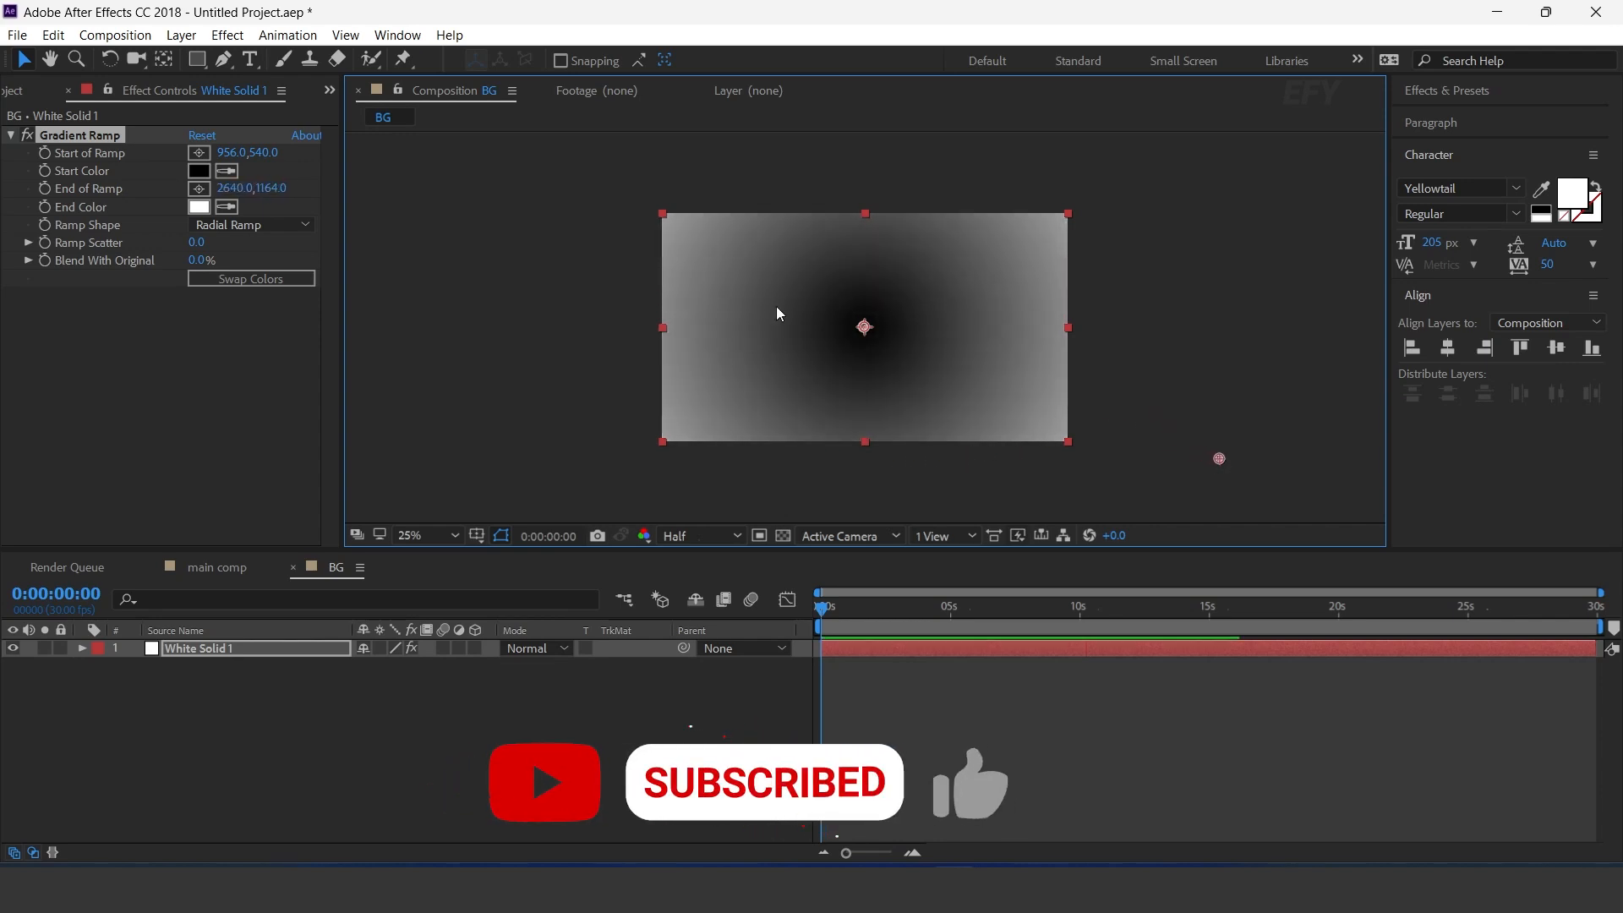
Step: Set the Gradient Ramp's Start Color to red E63941
{"action": "left_click", "coordinate": [211, 174]}
{"action": "left_click_drag", "start_coordinate": [499, 338], "coordinate": [509, 293]}
{"action": "left_click", "coordinate": [420, 299]}
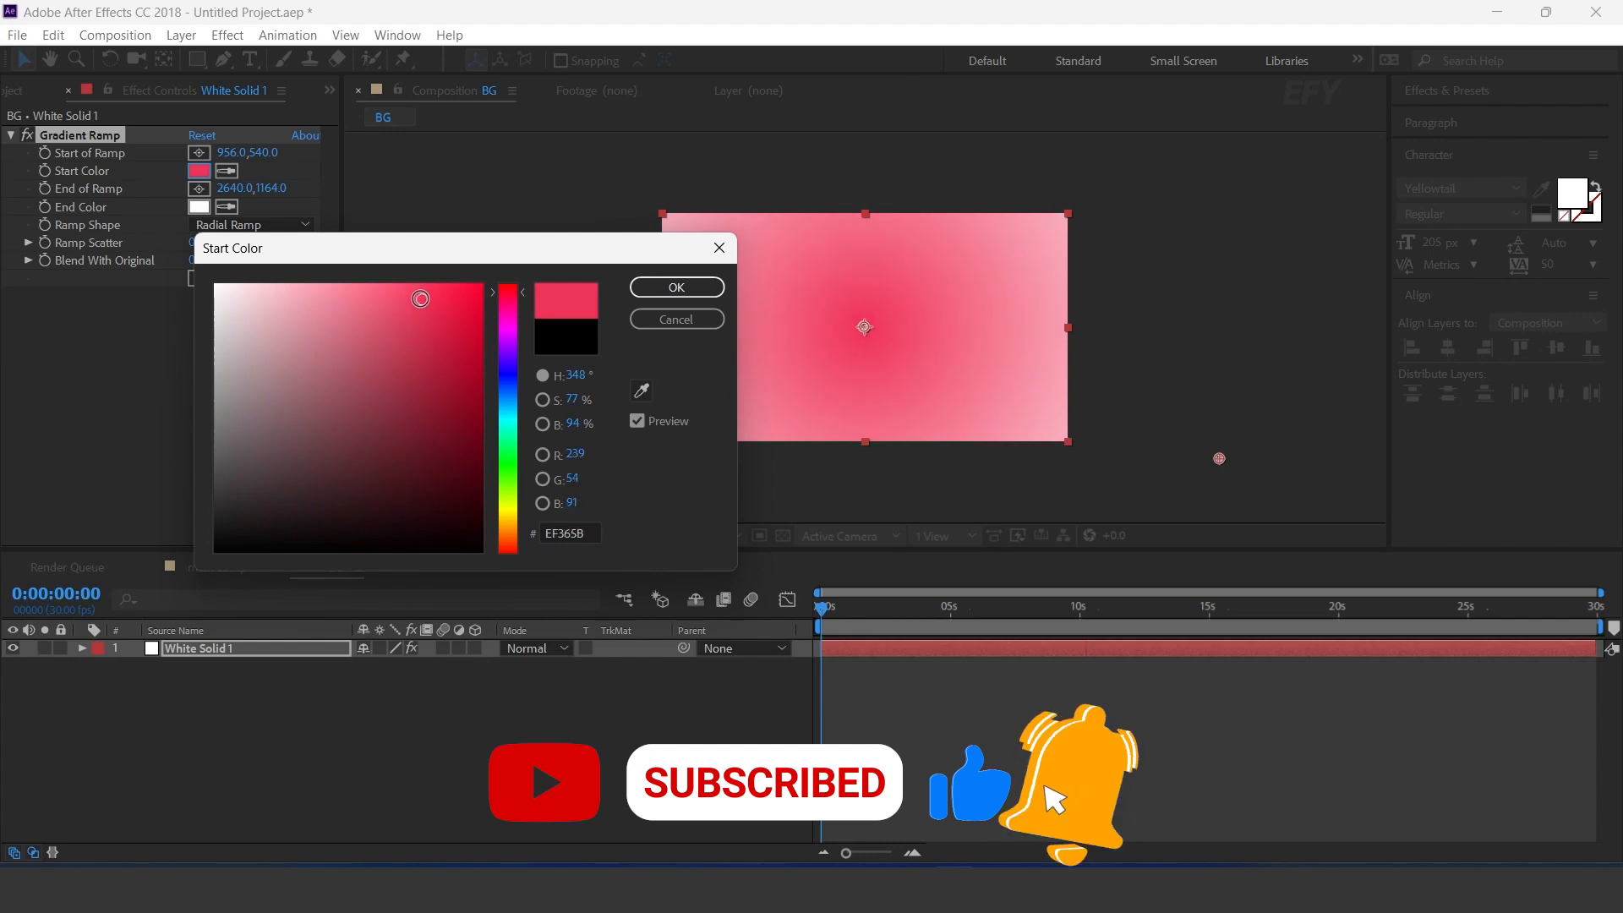
{"action": "left_click_drag", "start_coordinate": [517, 291], "coordinate": [512, 286]}
{"action": "left_click", "coordinate": [416, 309]}
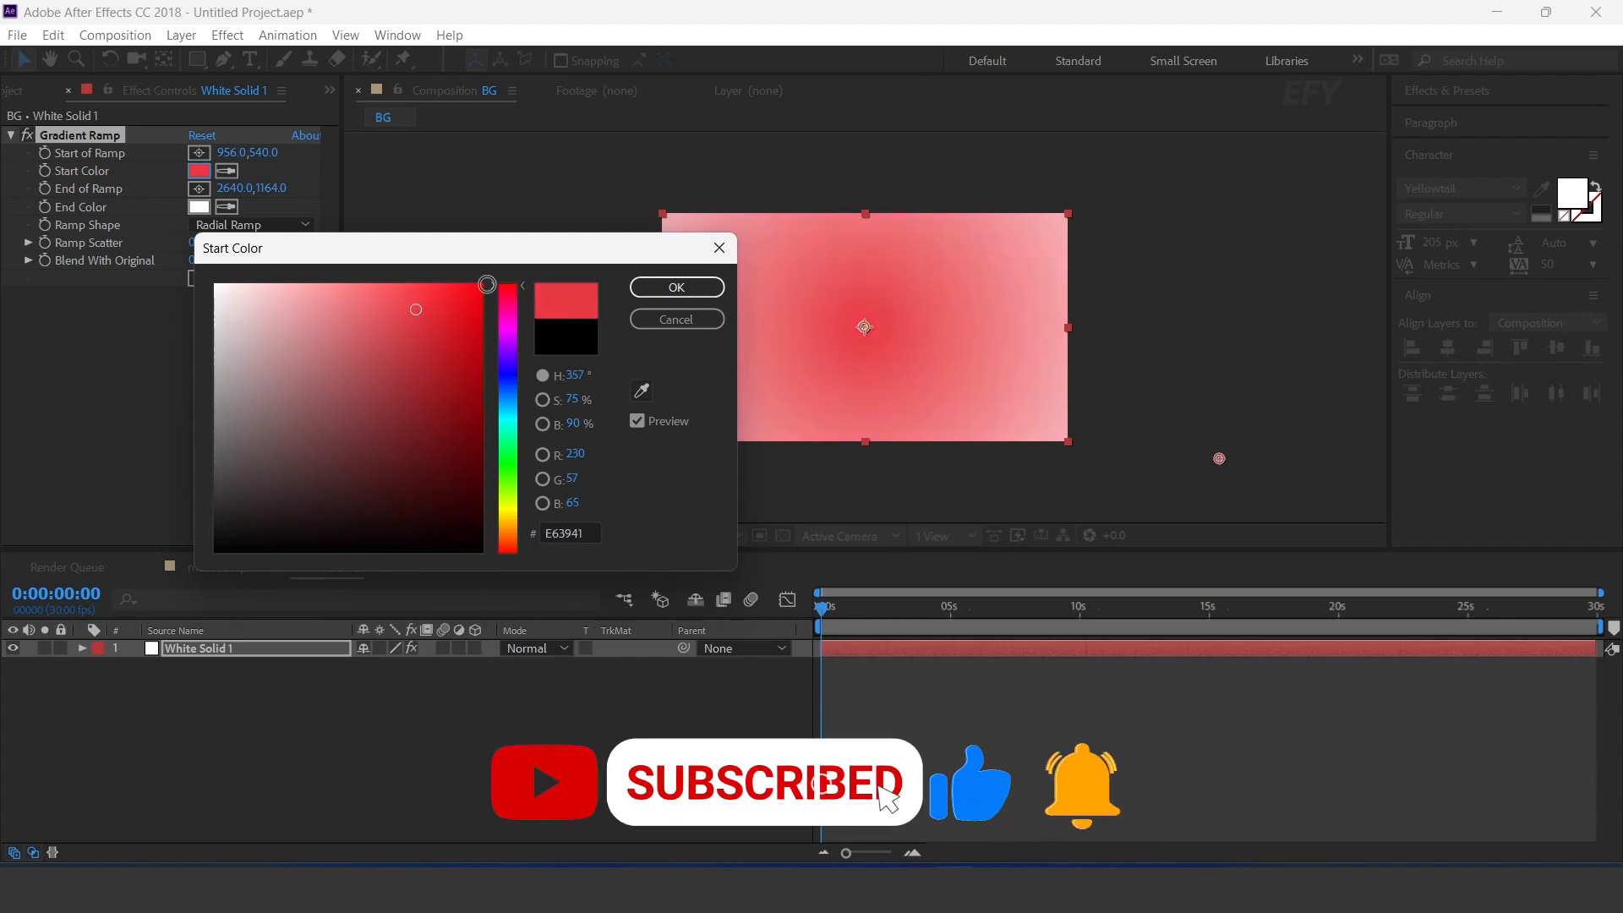
{"action": "left_click", "coordinate": [676, 287]}
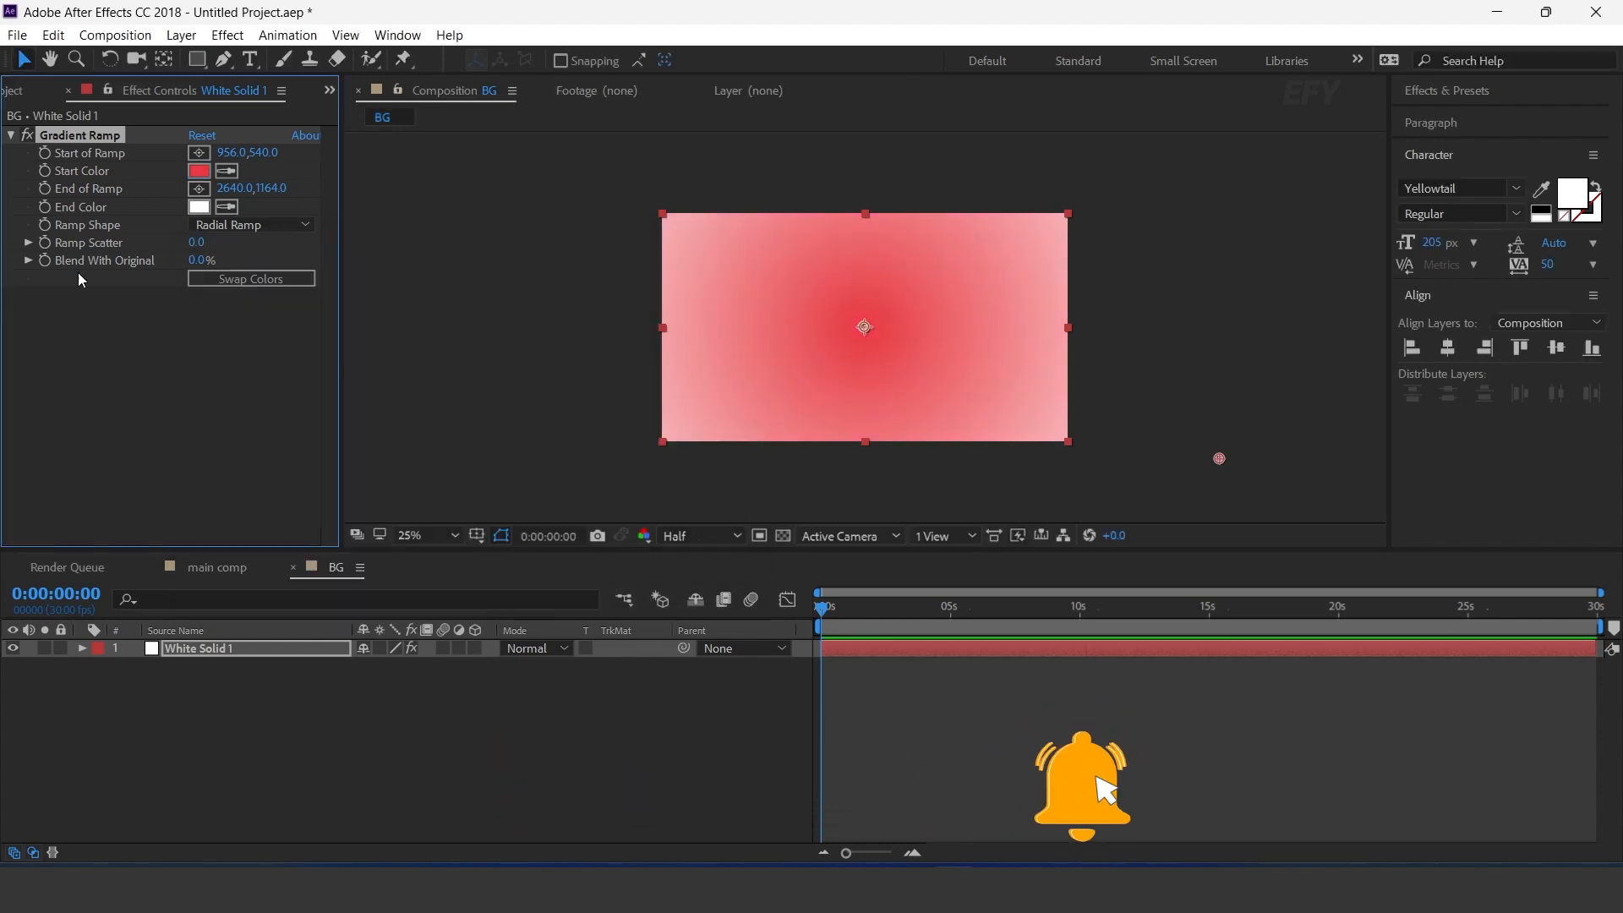
Step: Sample the Start Color for the ramp's End Color and darken it to a deep dark red
{"action": "left_click", "coordinate": [232, 208]}
{"action": "left_click", "coordinate": [200, 171]}
{"action": "left_click", "coordinate": [199, 207]}
{"action": "left_click_drag", "start_coordinate": [435, 341], "coordinate": [428, 377]}
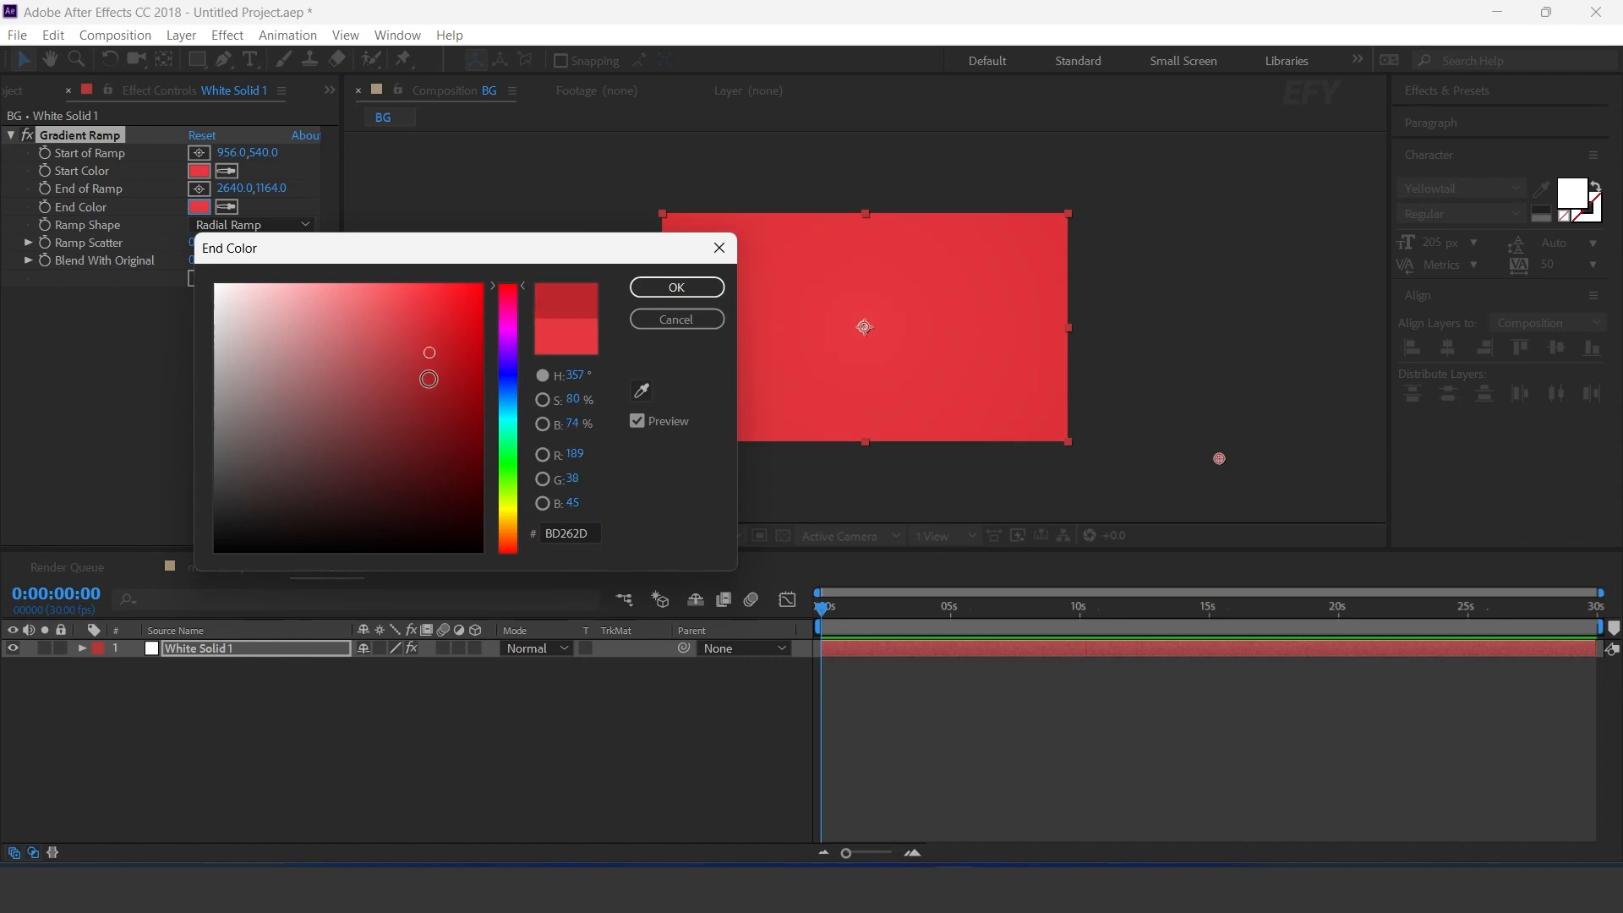
{"action": "left_click_drag", "start_coordinate": [428, 377], "coordinate": [463, 459]}
{"action": "left_click", "coordinate": [676, 287]}
Step: Shift the ramp's Start Color toward pink, to E63965, and deselect the solid
{"action": "left_click", "coordinate": [199, 172]}
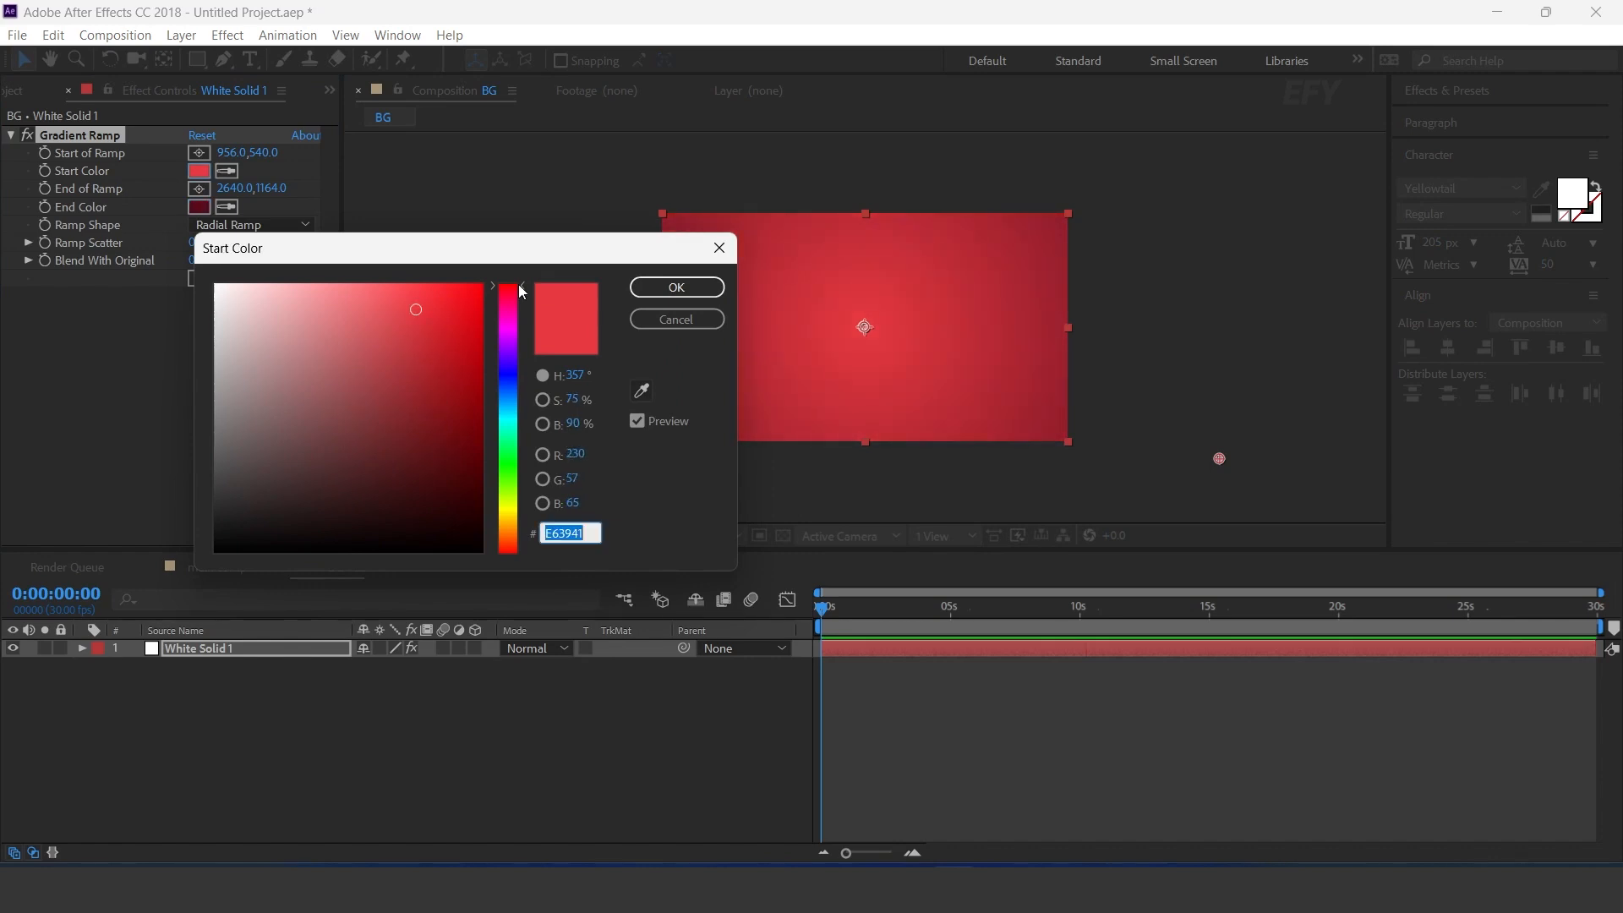
{"action": "left_click_drag", "start_coordinate": [519, 284], "coordinate": [520, 294]}
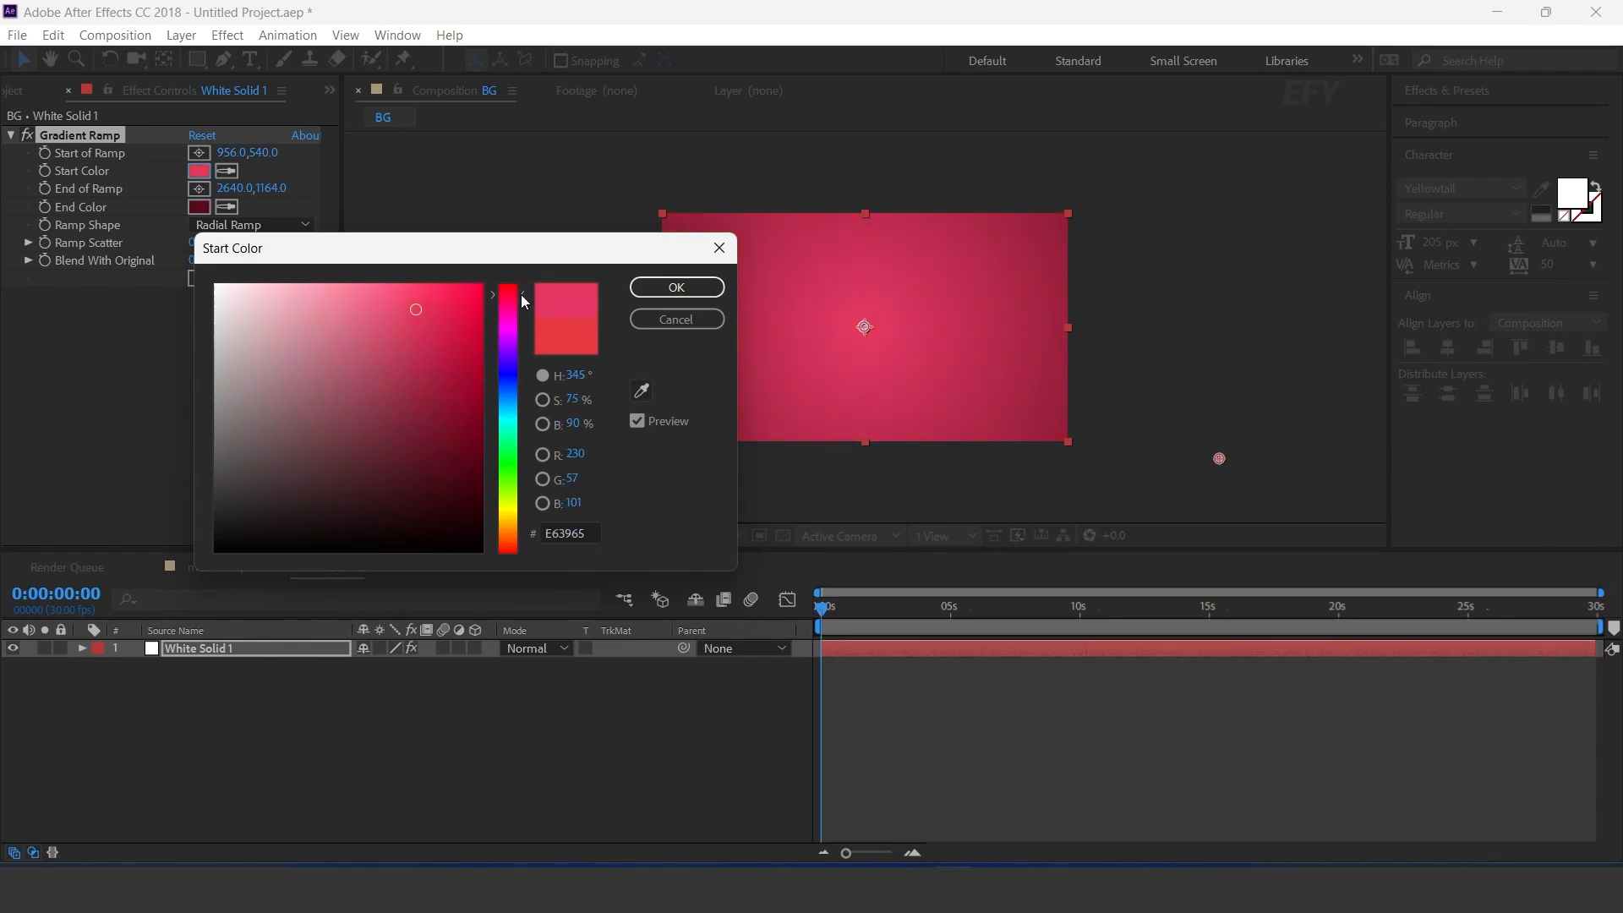
{"action": "left_click", "coordinate": [672, 290]}
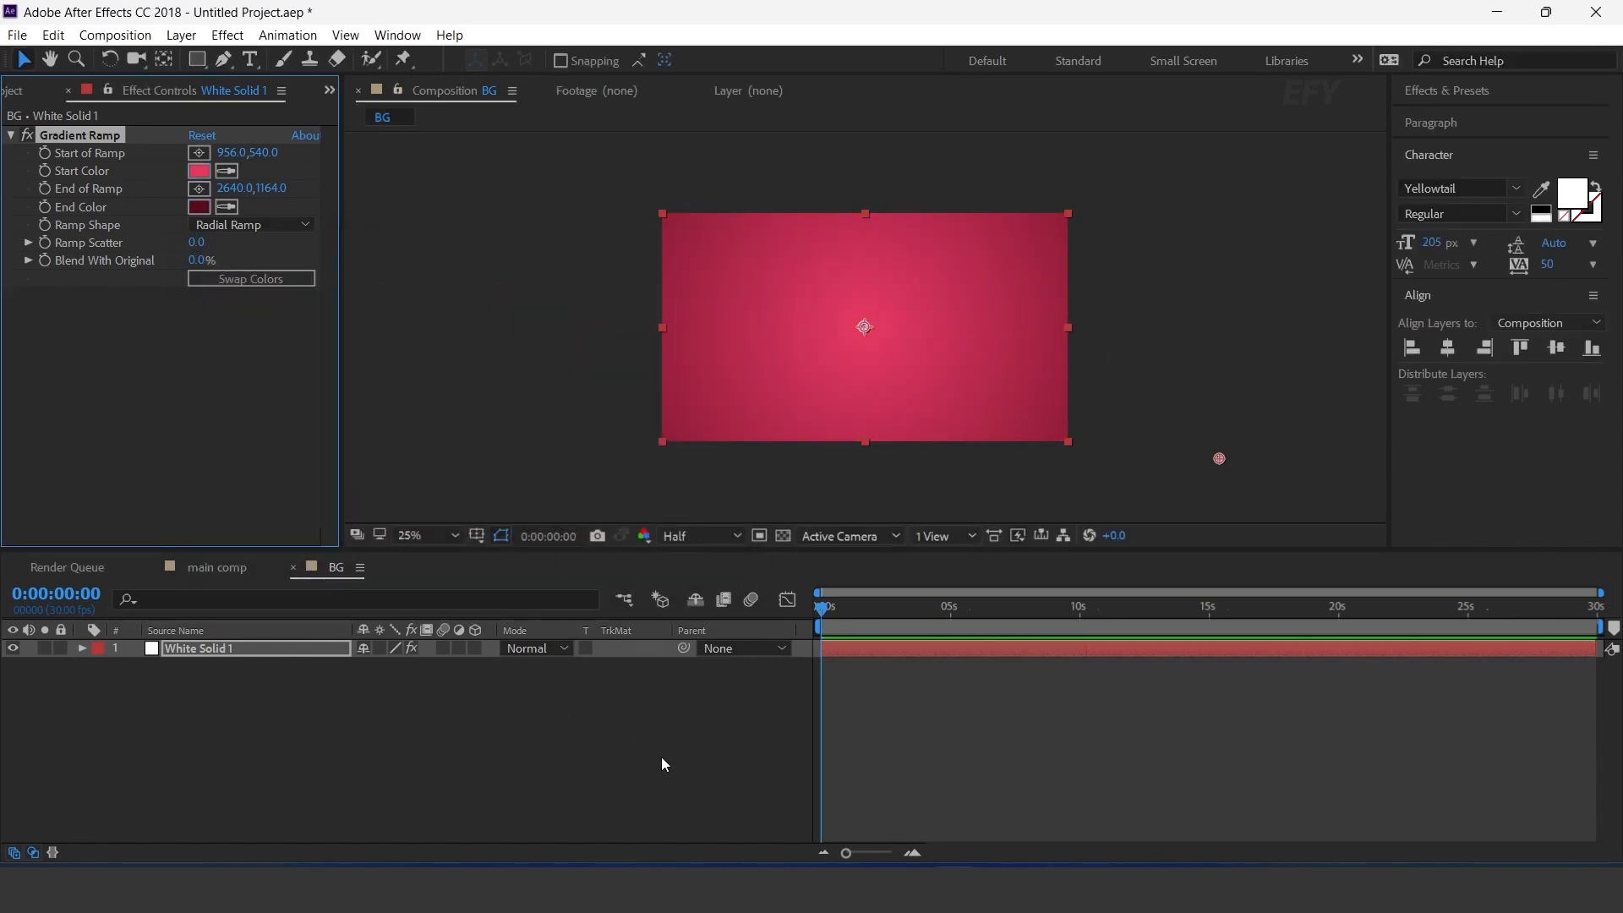
{"action": "left_click", "coordinate": [624, 742]}
Step: Place paper-texture.jpg from the elements folder above the solid in the BG composition
{"action": "left_click", "coordinate": [27, 93]}
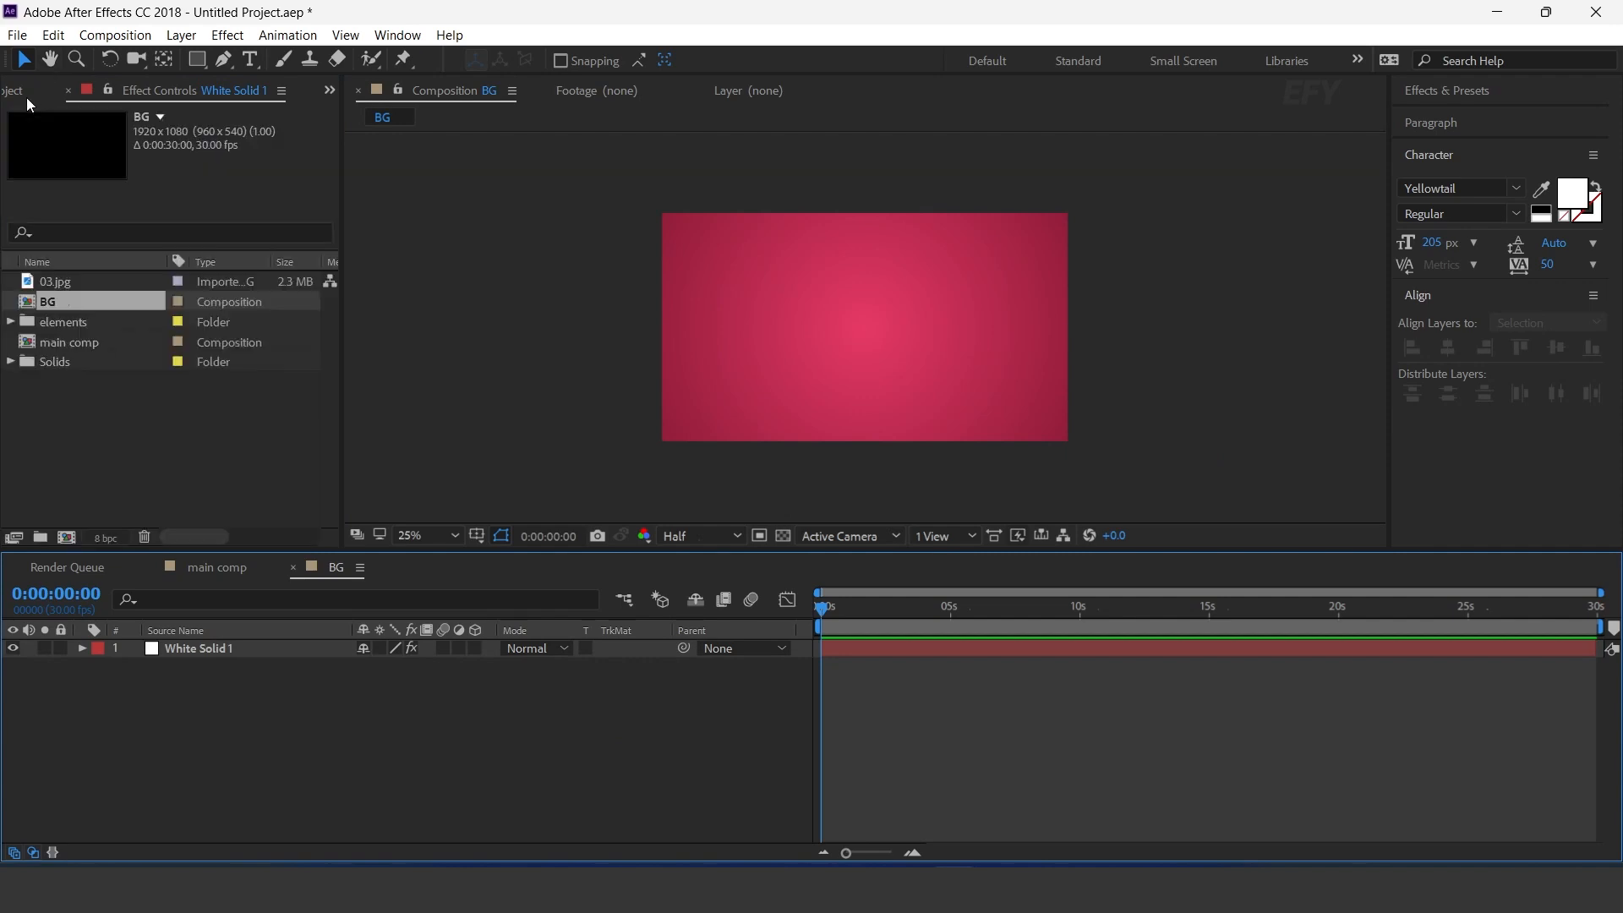
{"action": "left_click", "coordinate": [87, 411]}
{"action": "left_click", "coordinate": [52, 322]}
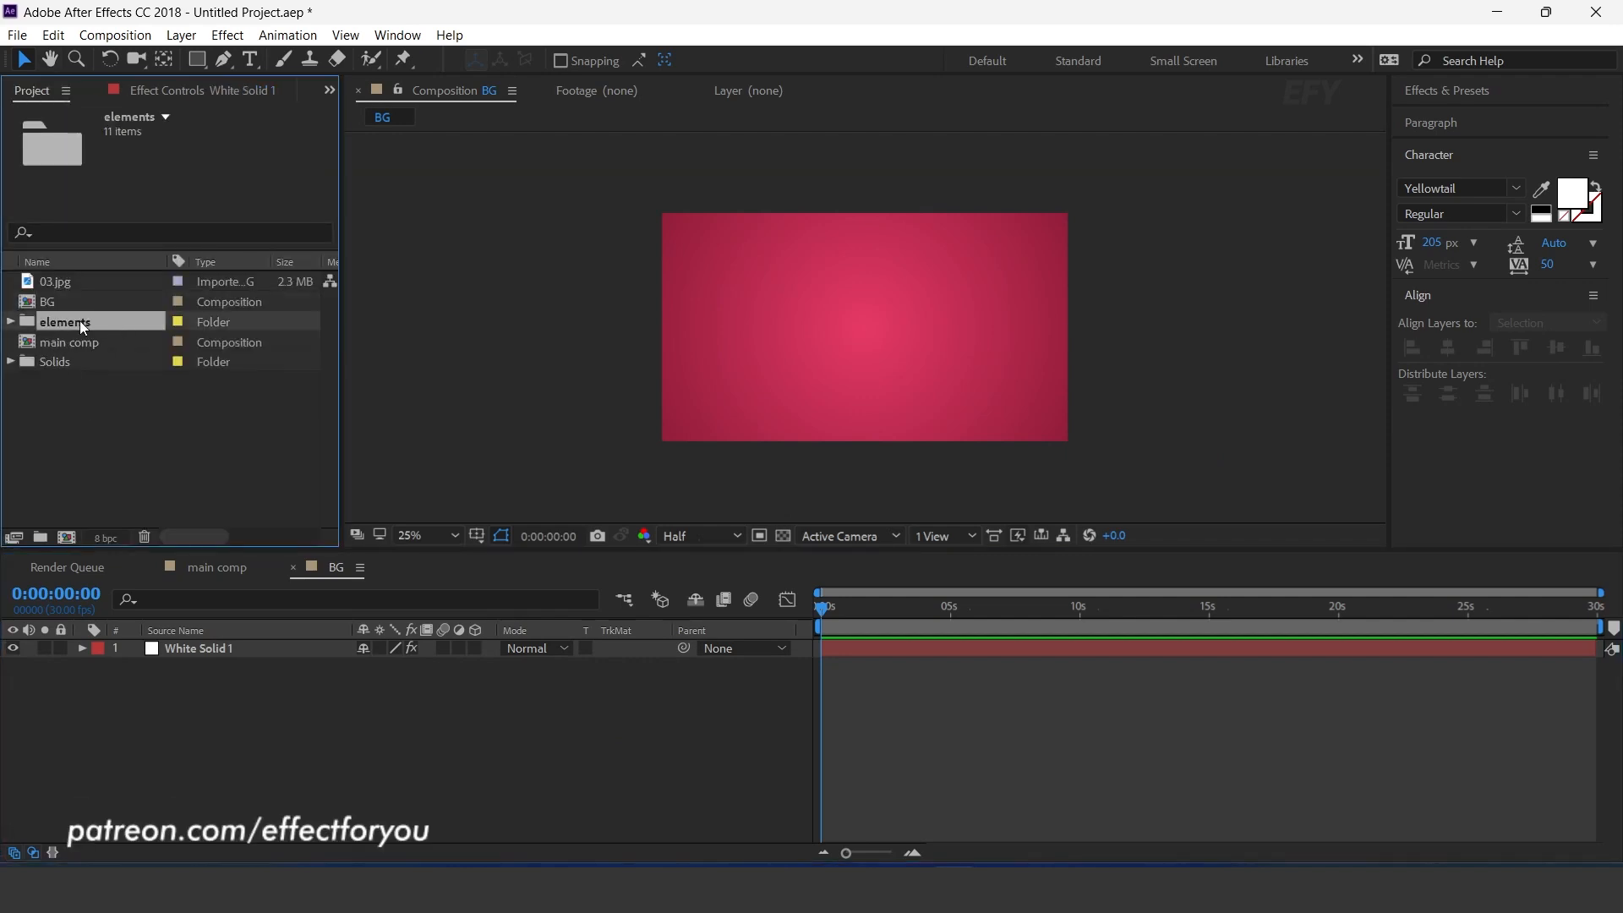
{"action": "left_click", "coordinate": [11, 322]}
{"action": "scroll", "coordinate": [110, 407], "scroll_direction": "down", "scroll_amount": 2}
{"action": "left_click", "coordinate": [110, 404]}
{"action": "left_click_drag", "start_coordinate": [88, 403], "coordinate": [237, 645]}
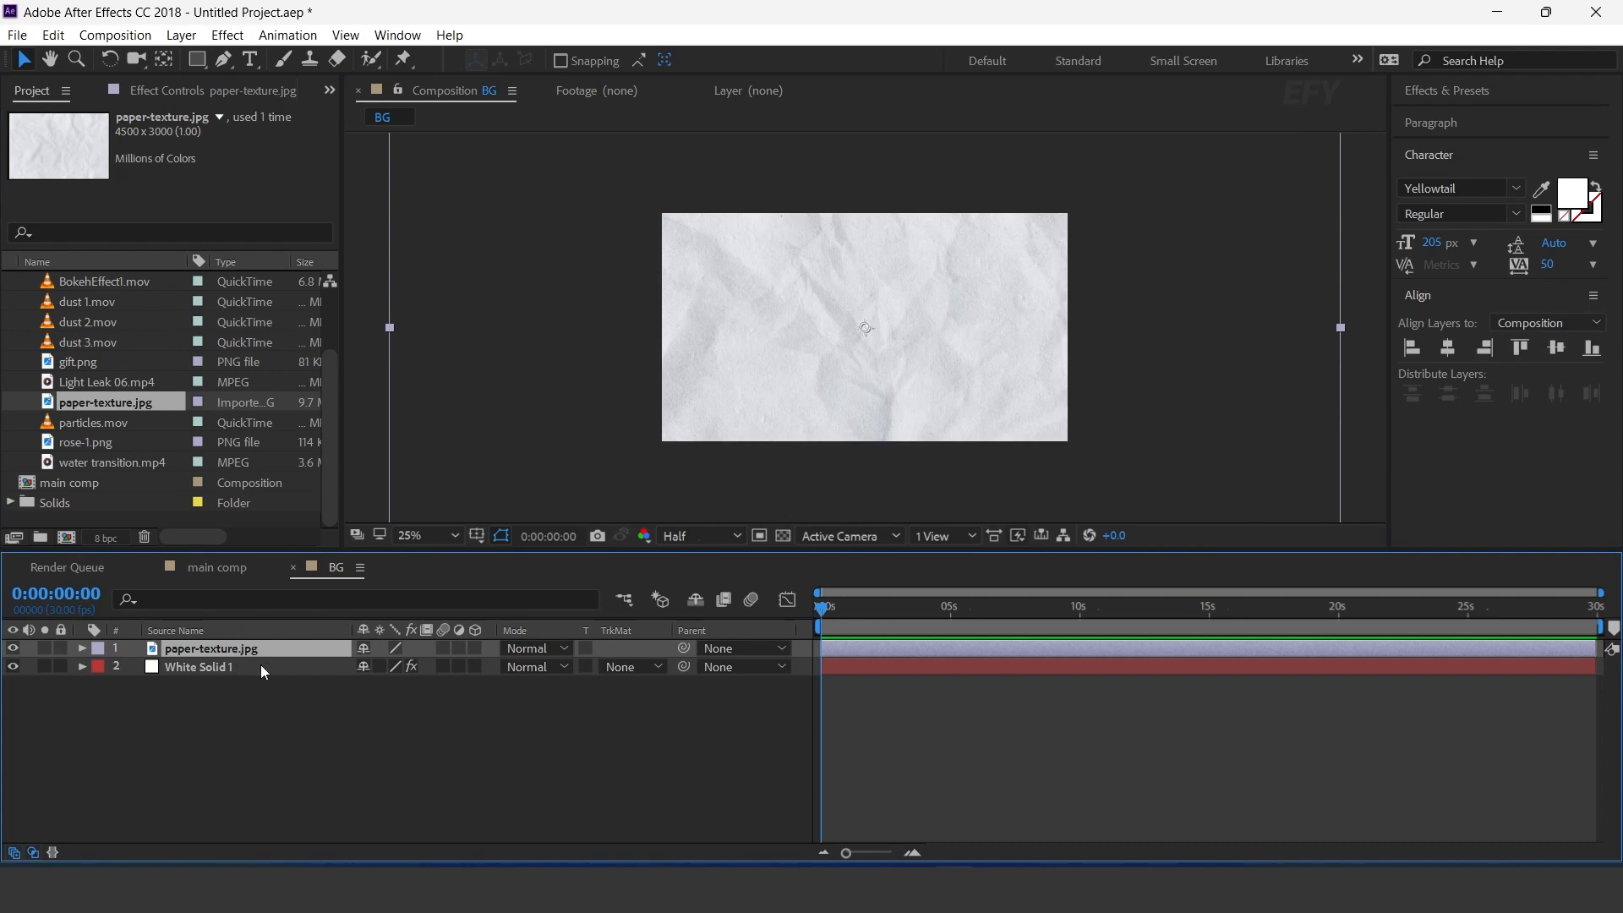
Step: Scale the paper-texture.jpg layer to 45%
{"action": "key", "text": "s"}
{"action": "left_click", "coordinate": [414, 667]}
{"action": "type", "text": "45"}
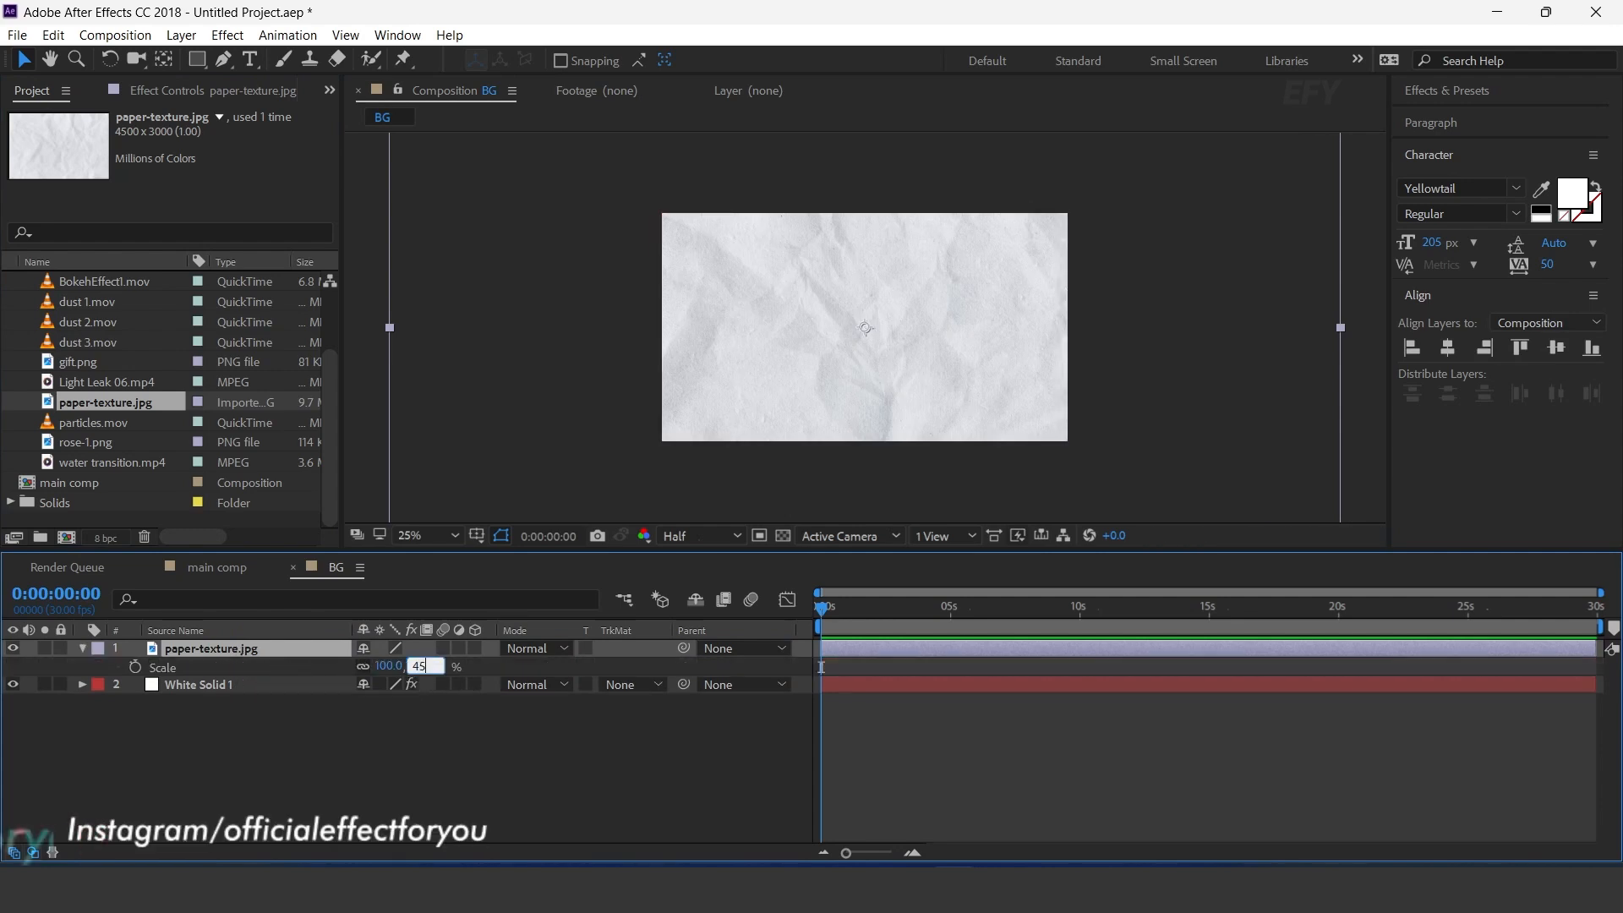
{"action": "key", "text": "Return"}
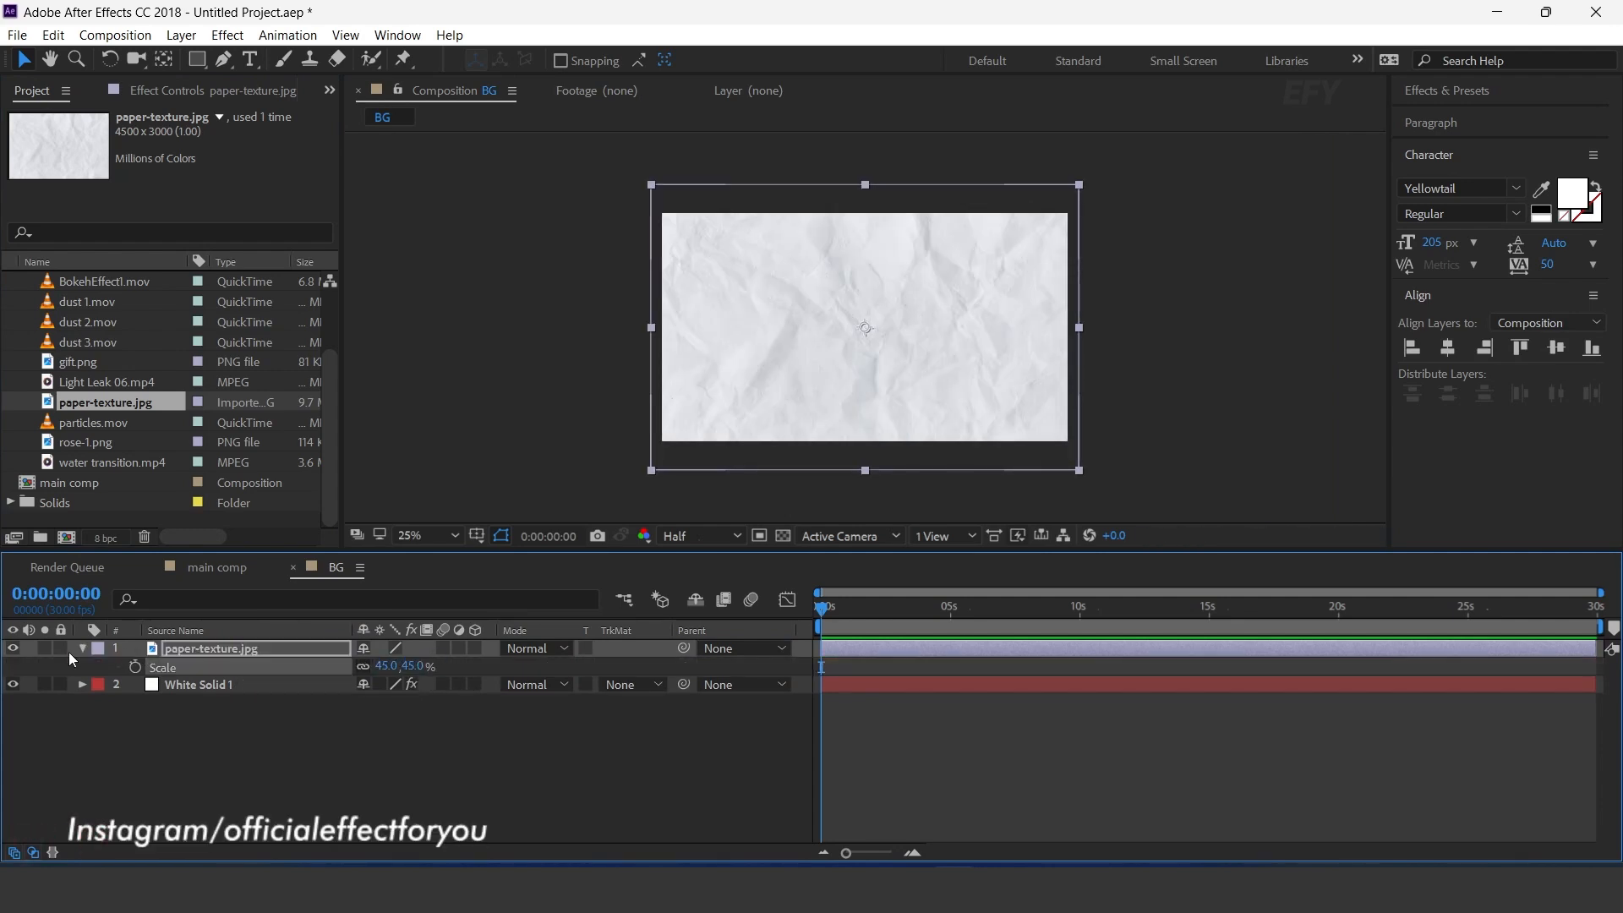
{"action": "left_click", "coordinate": [81, 647]}
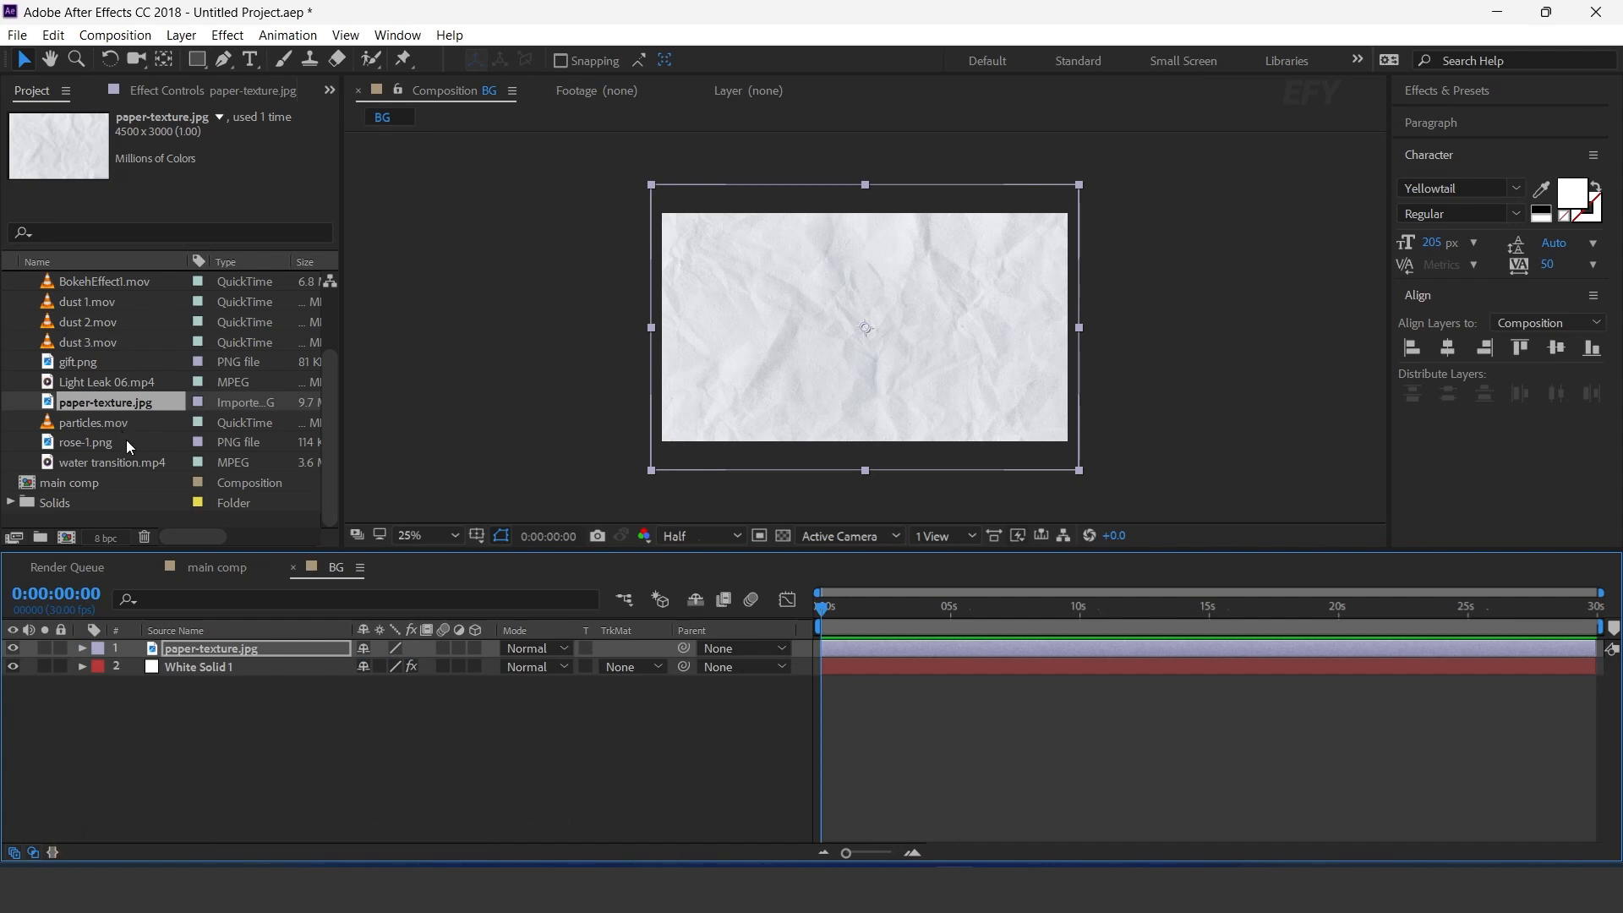
Step: Place background.png from the elements folder as the top layer and set its opacity to 10%
{"action": "scroll", "coordinate": [127, 444], "scroll_direction": "up", "scroll_amount": 2}
{"action": "left_click", "coordinate": [105, 343]}
{"action": "left_click_drag", "start_coordinate": [104, 344], "coordinate": [221, 649]}
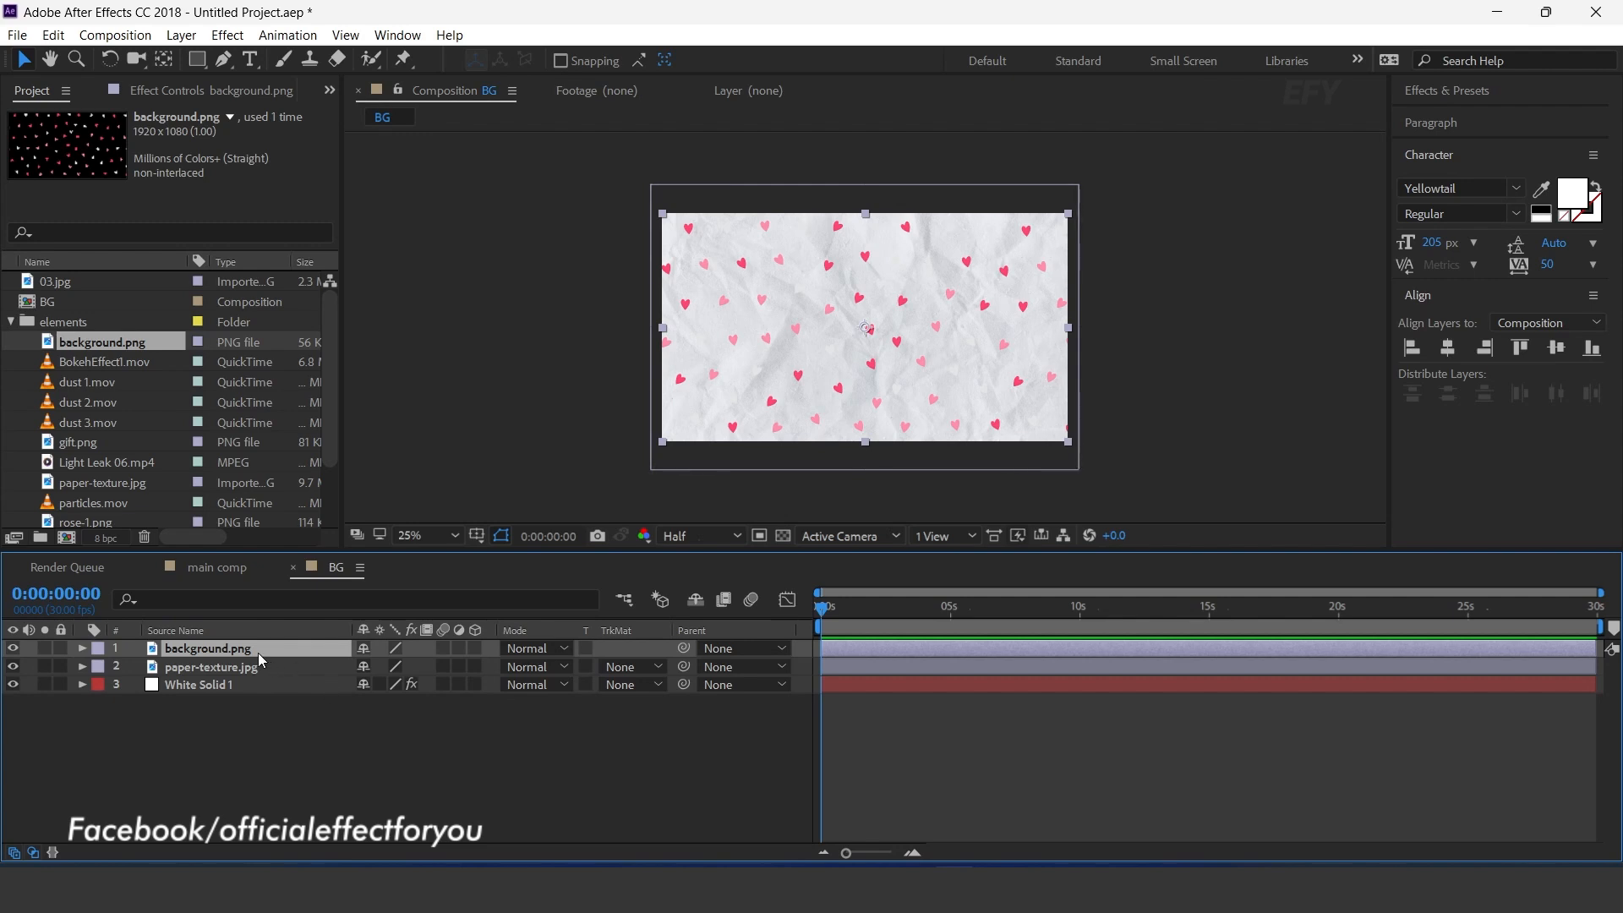
{"action": "key", "text": "t"}
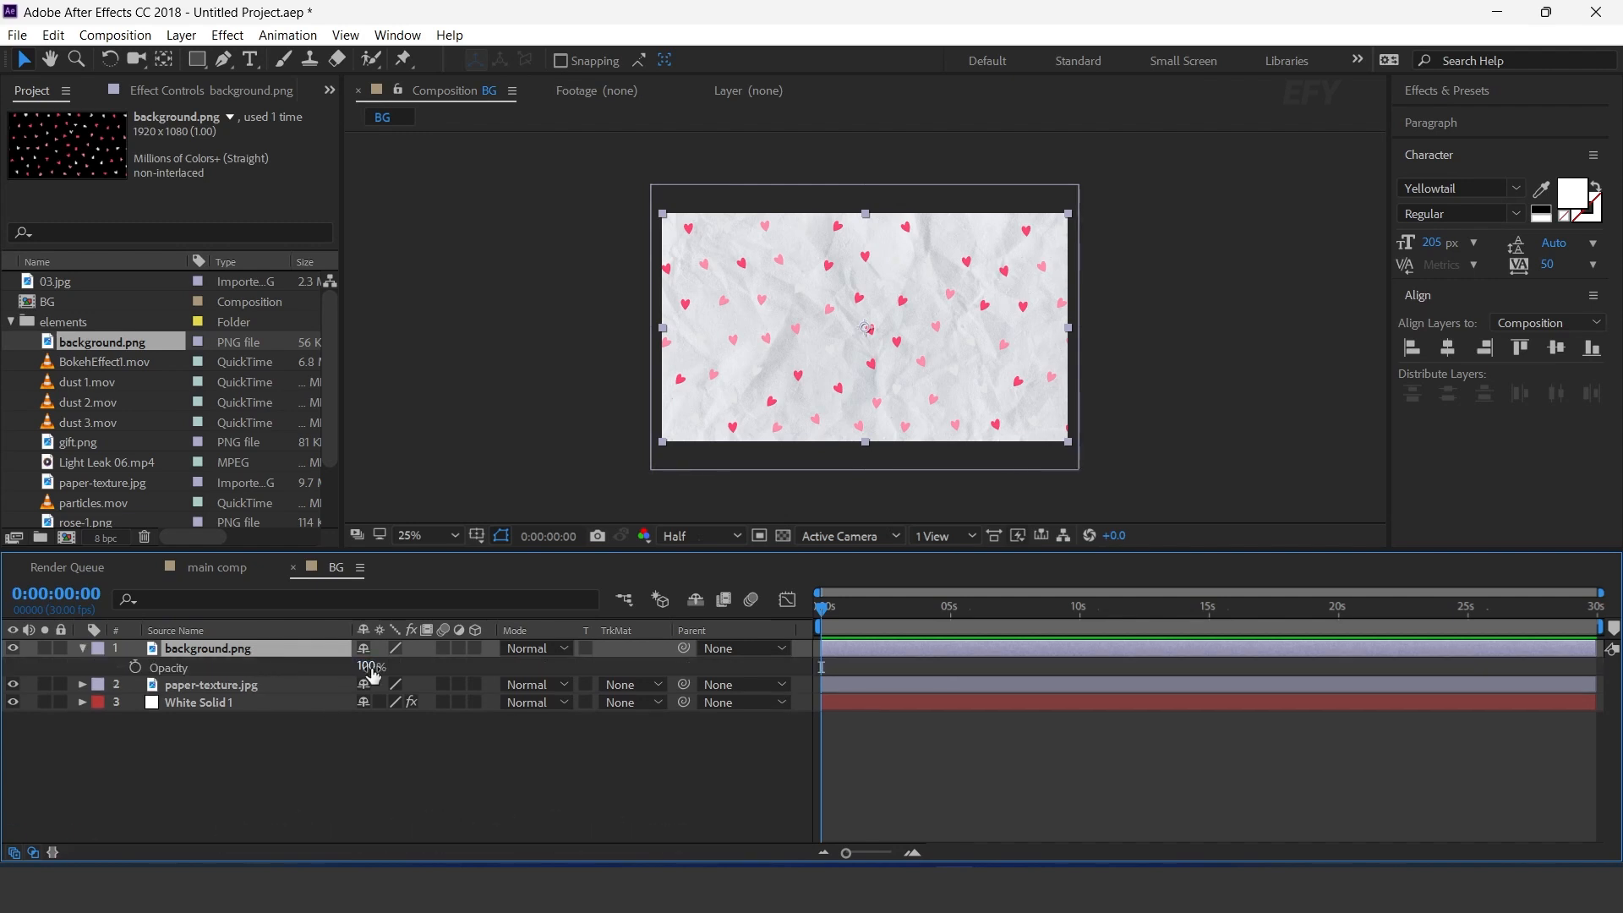
{"action": "key", "text": "Return"}
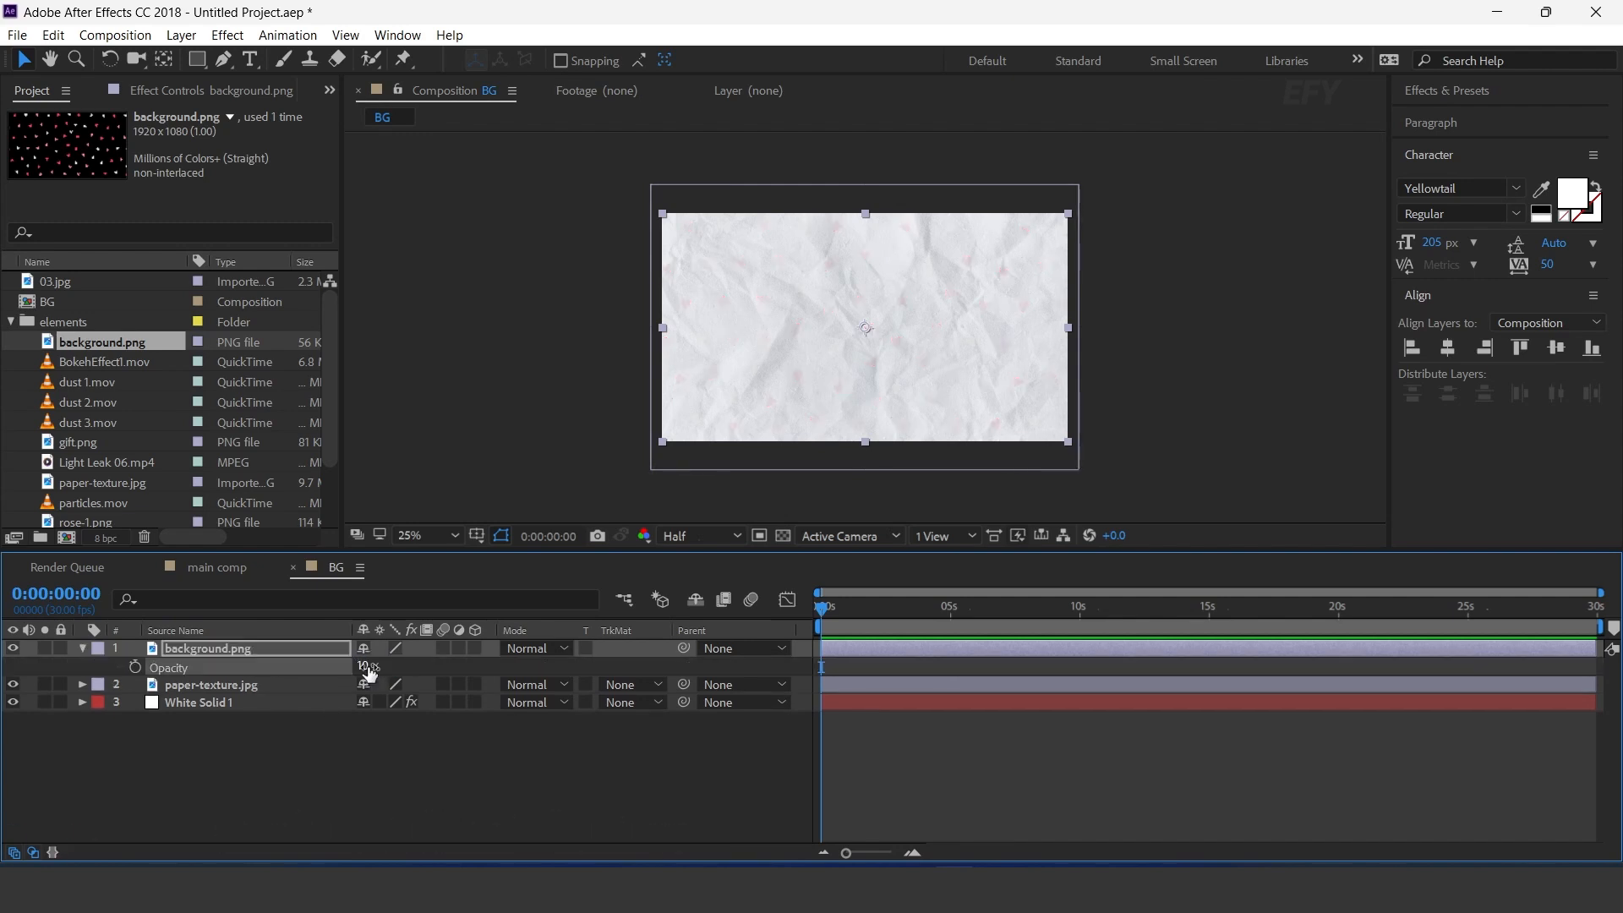
{"action": "left_click", "coordinate": [81, 648]}
Step: Set the blending mode of the paper-texture.jpg layer to Multiply
{"action": "left_click", "coordinate": [191, 666]}
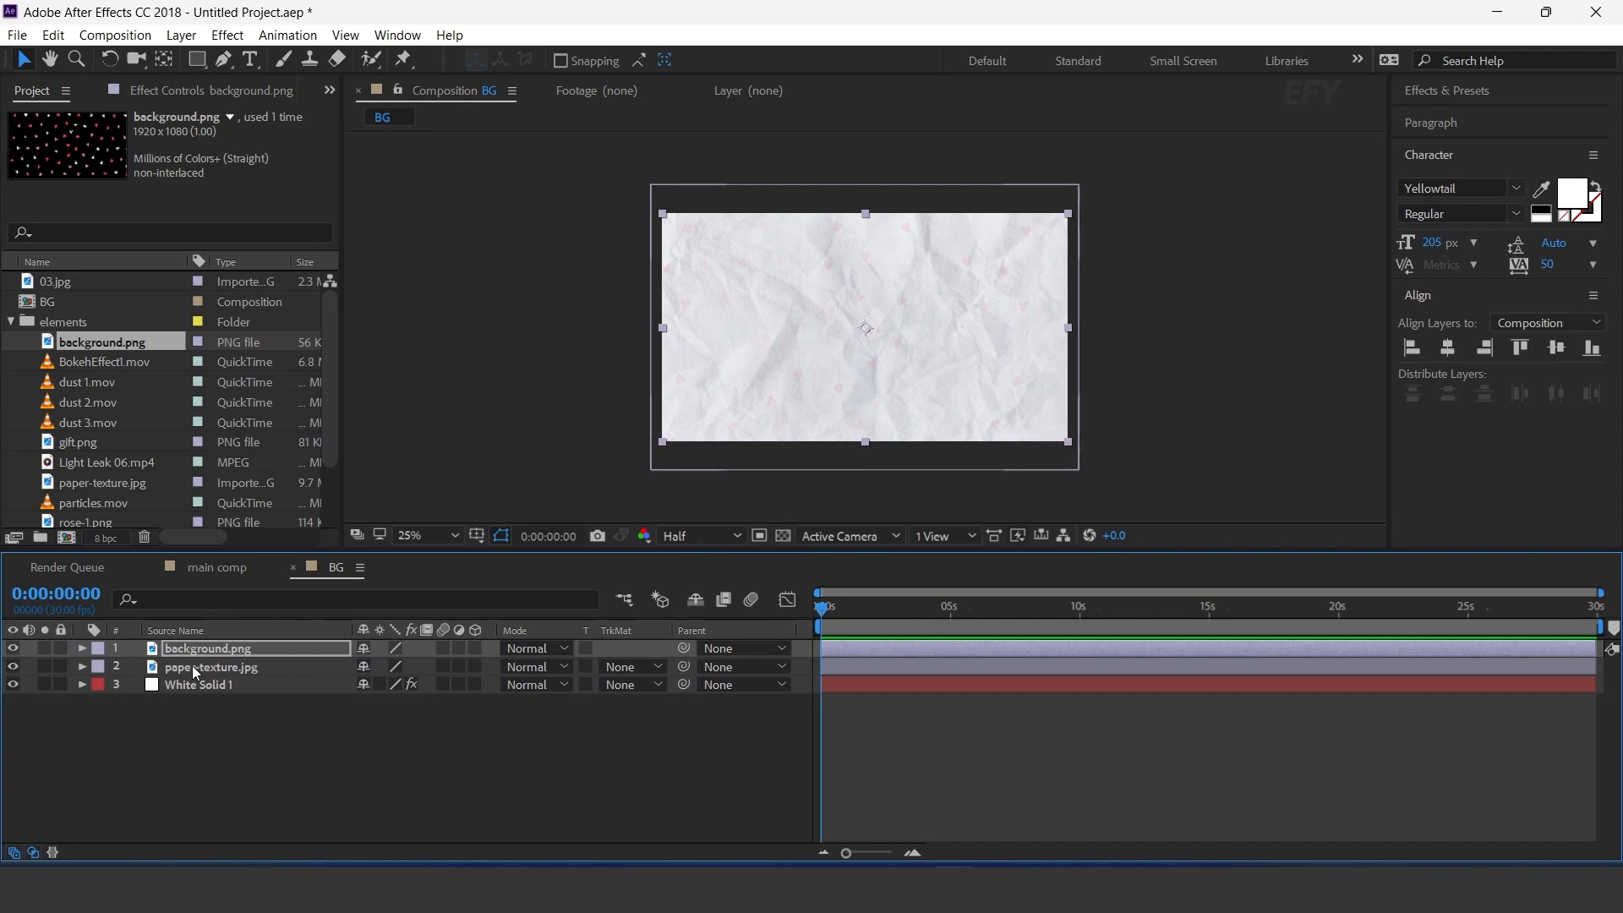
{"action": "left_click", "coordinate": [507, 667]}
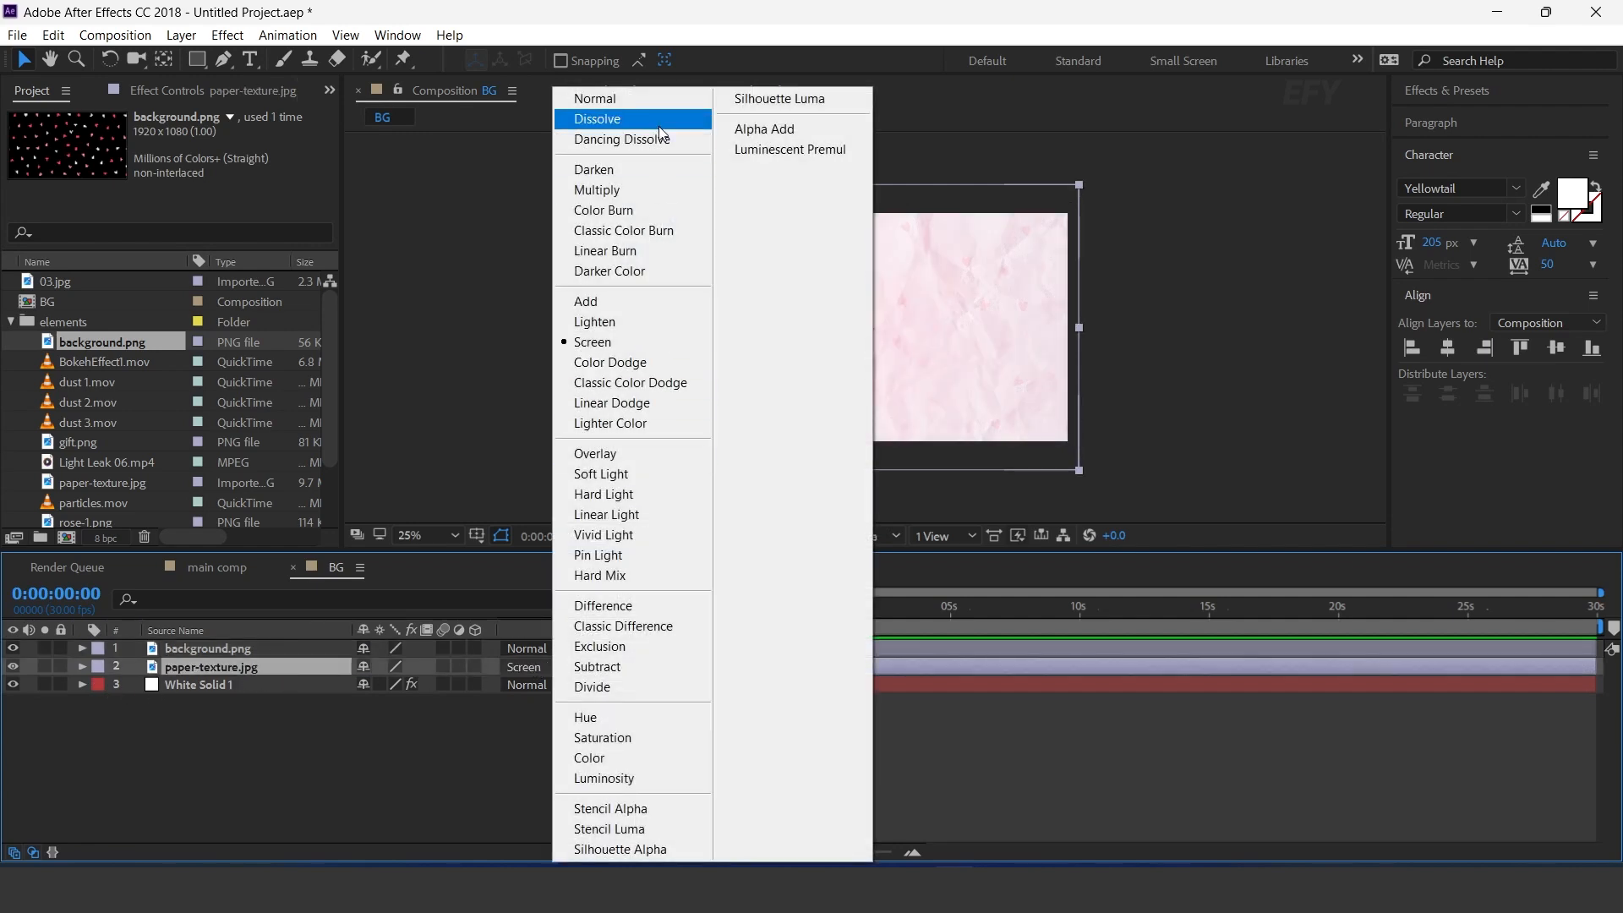
{"action": "left_click", "coordinate": [602, 193]}
{"action": "key", "text": "period"}
{"action": "key", "text": "period"}
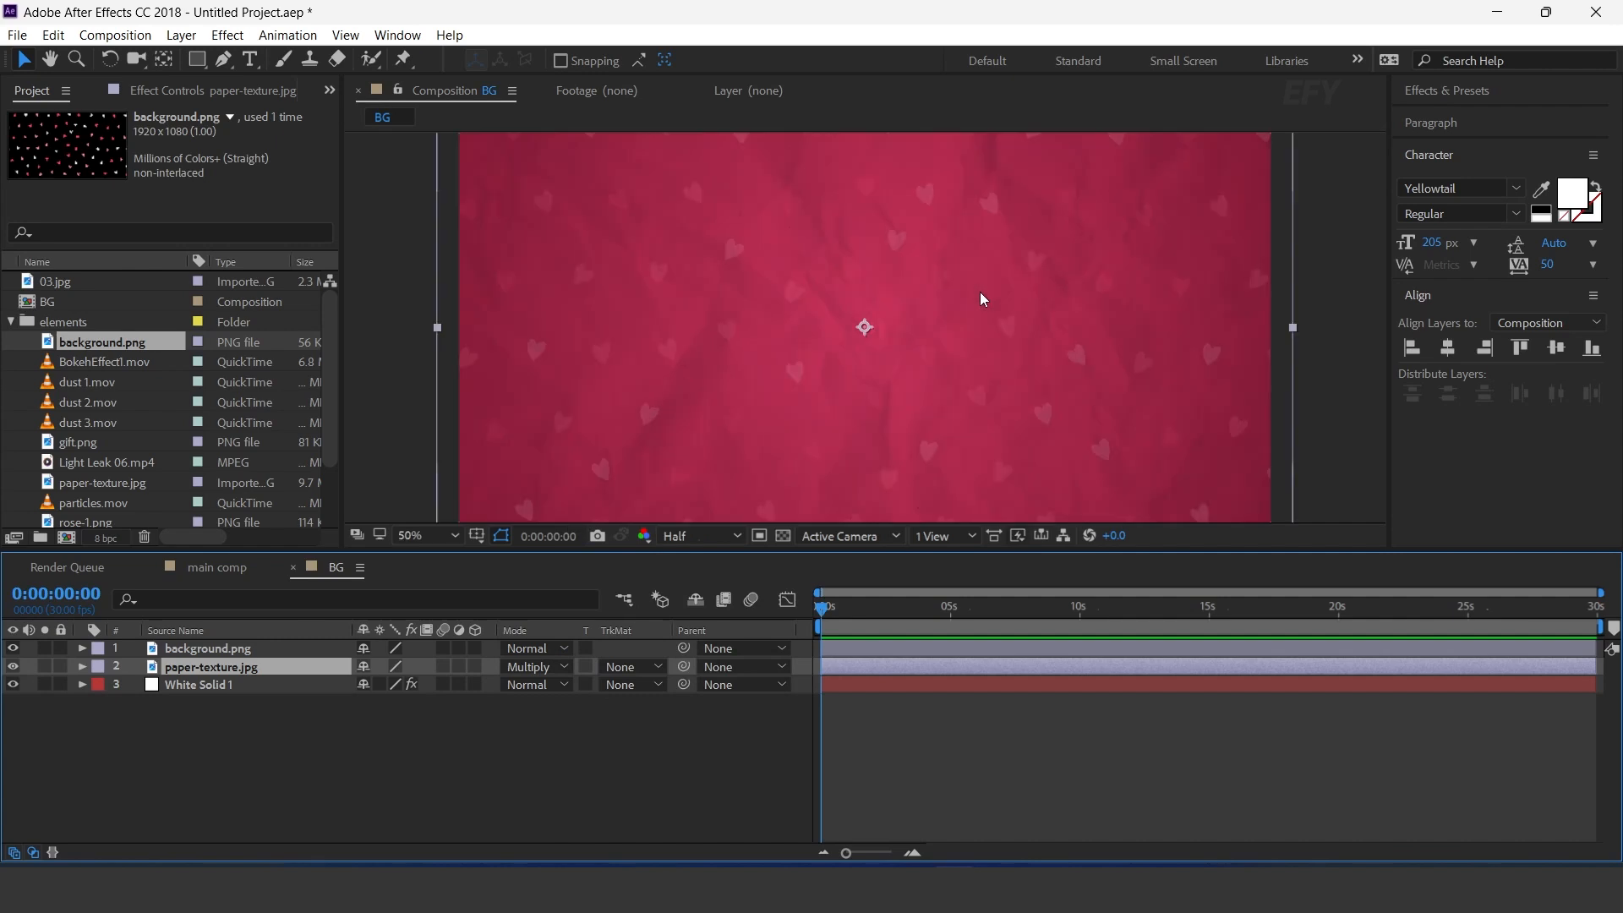
{"action": "key", "text": "comma"}
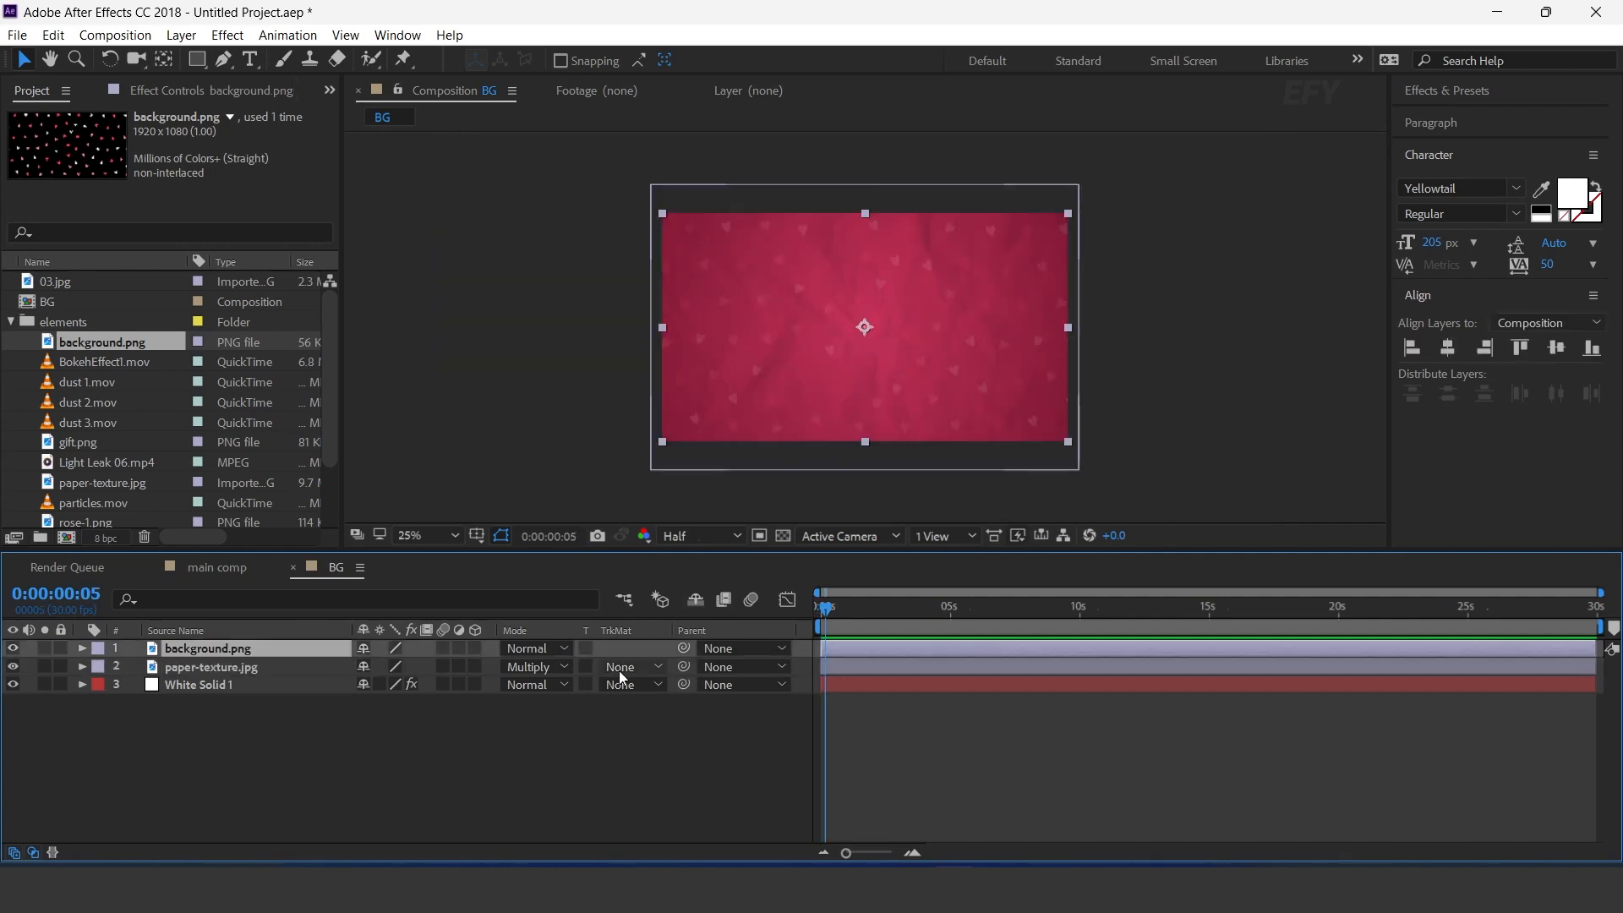
Step: Parent paper-texture.jpg to the background.png layer and add a Scale keyframe to background.png at frame 0
{"action": "left_click_drag", "start_coordinate": [683, 672], "coordinate": [191, 652]}
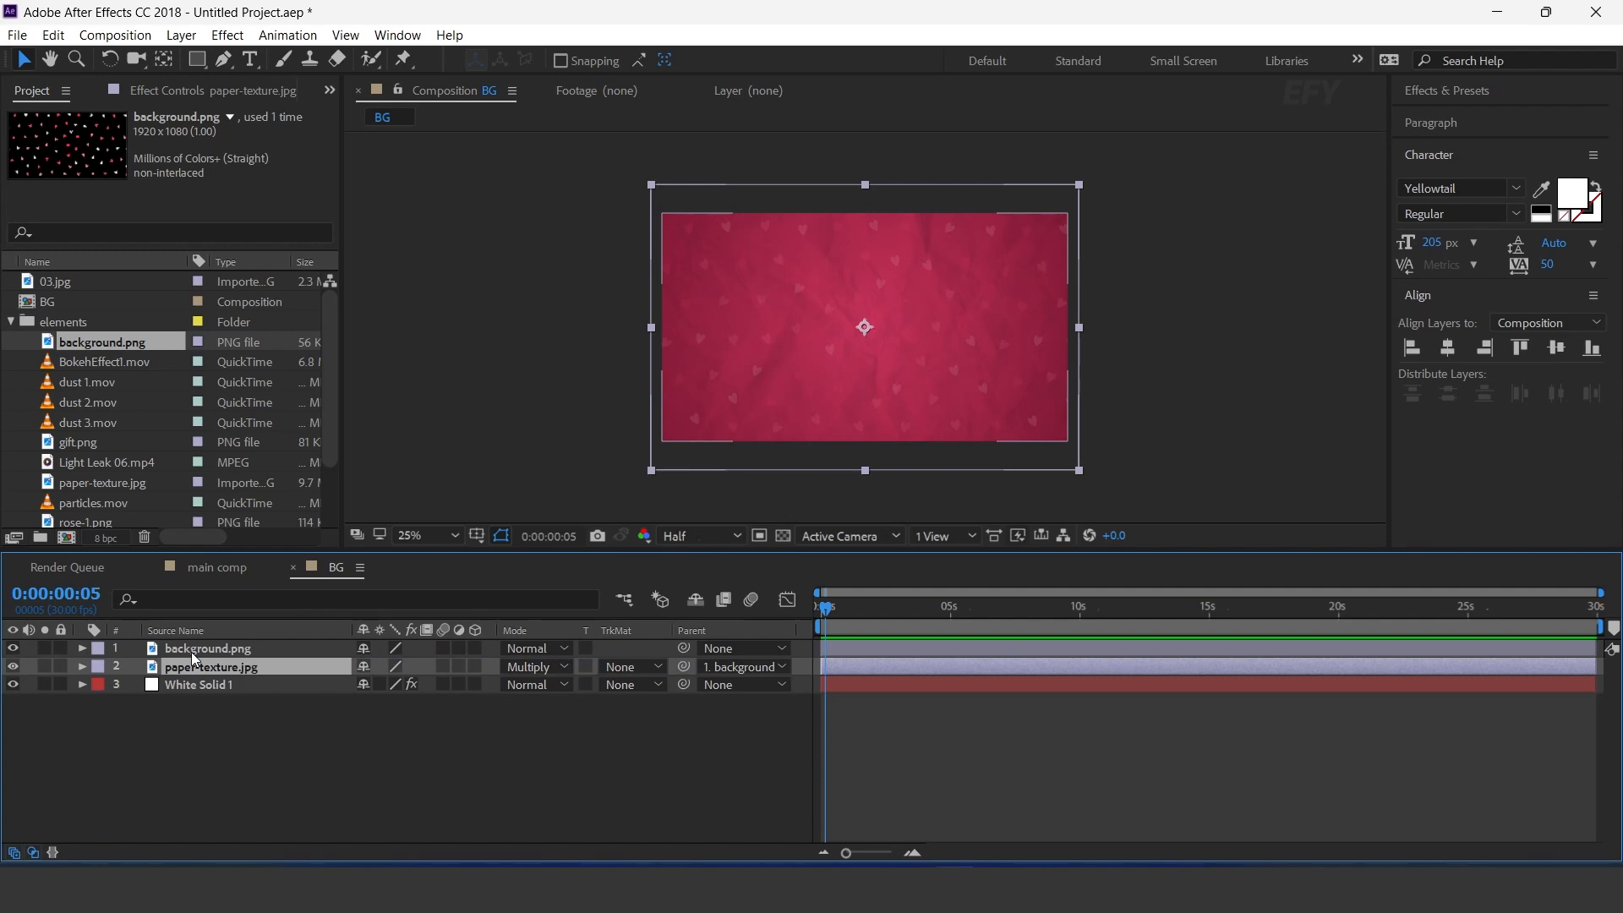
{"action": "left_click", "coordinate": [191, 649]}
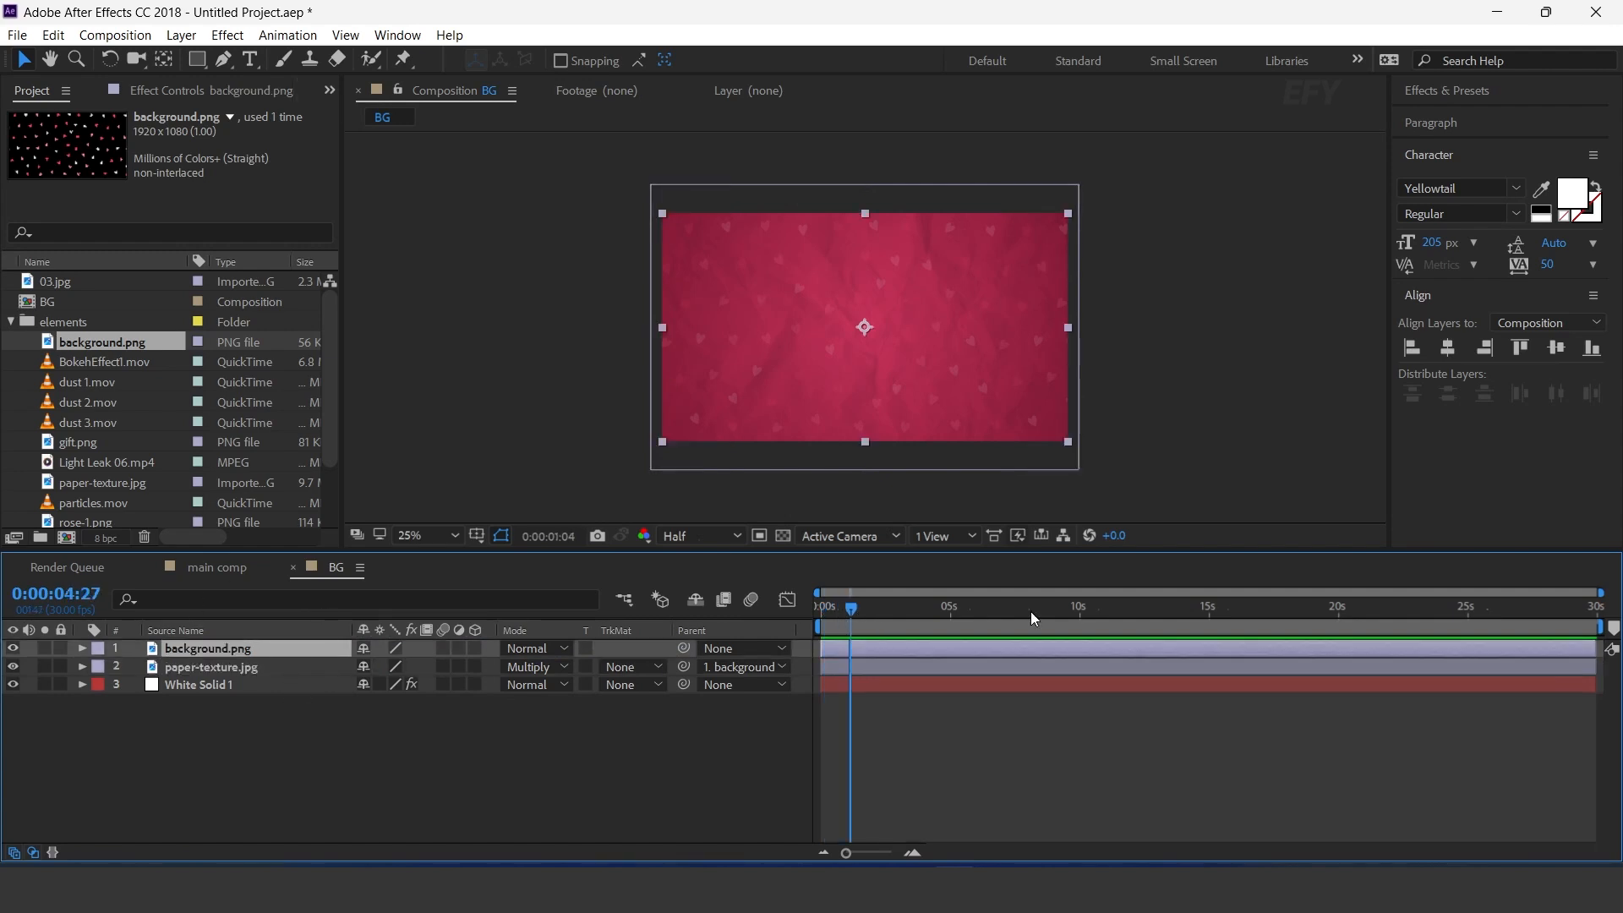
{"action": "key", "text": "Home"}
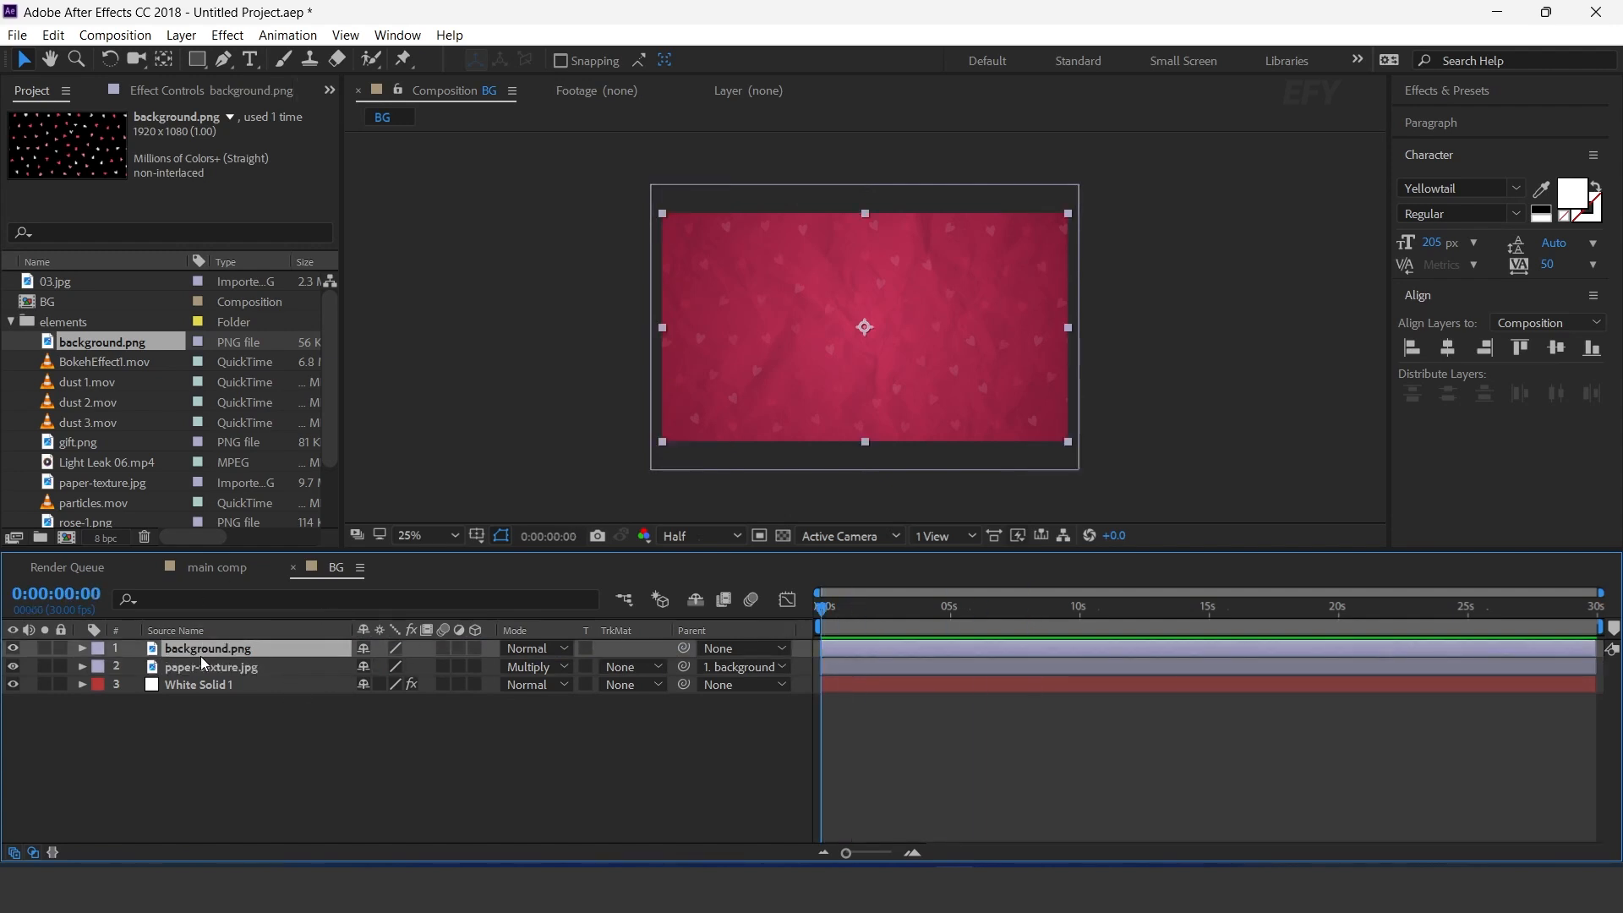
{"action": "key", "text": ";"}
{"action": "key", "text": "s"}
{"action": "left_click", "coordinate": [133, 666]}
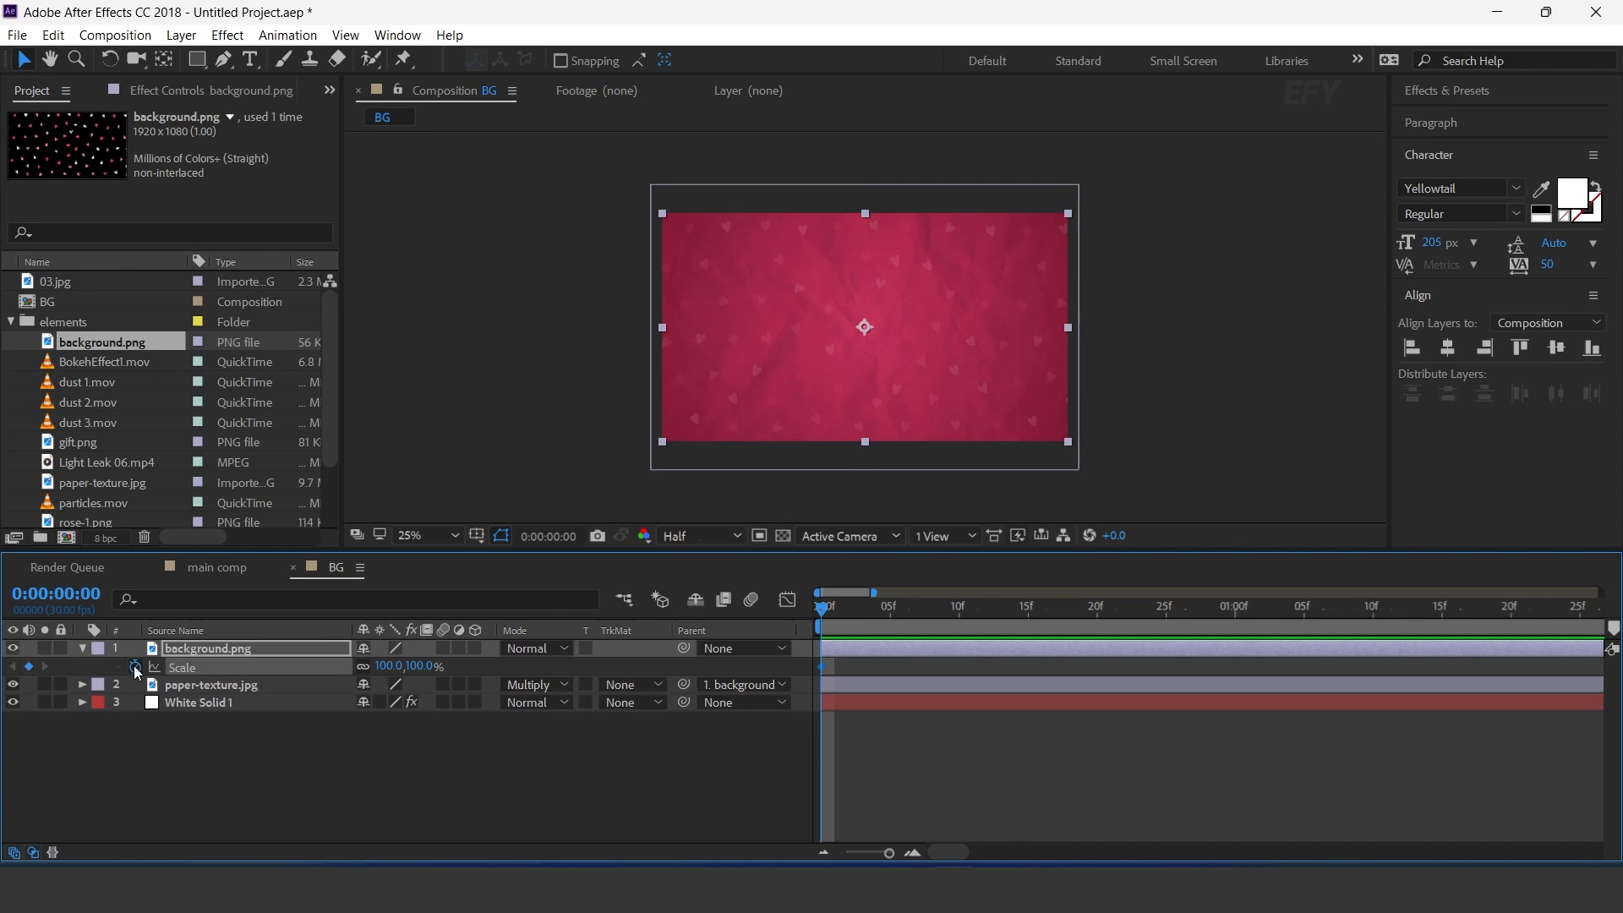
Step: At frame 5, unlink the Scale proportions of background.png and keyframe its scale at -100, -100%
{"action": "left_click", "coordinate": [891, 612]}
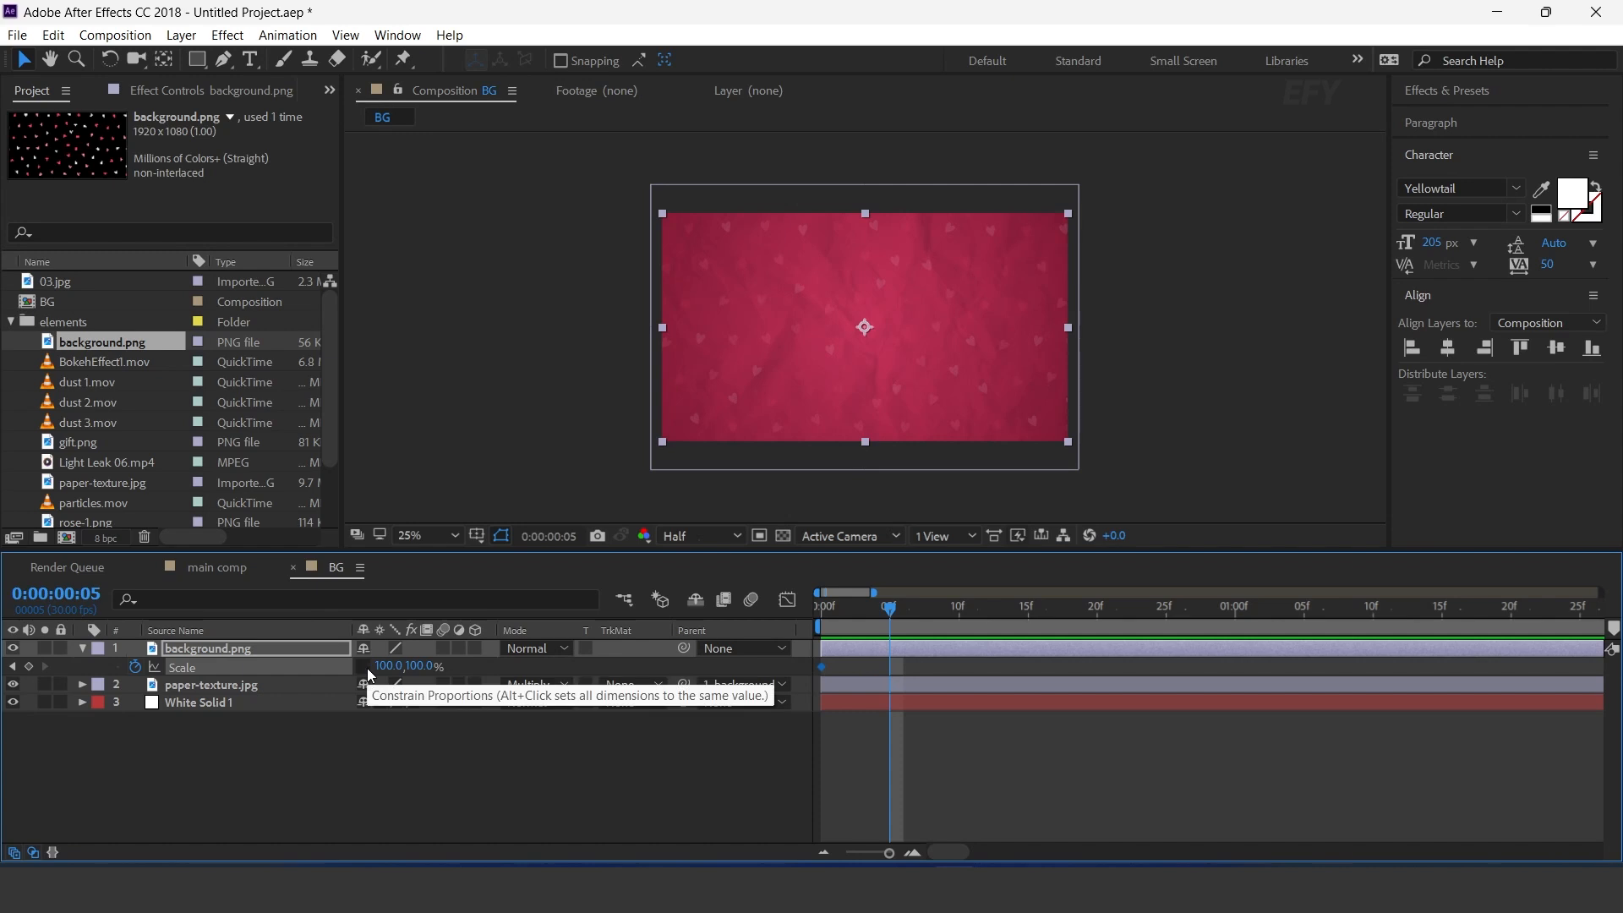
{"action": "left_click", "coordinate": [390, 667]}
{"action": "type", "text": "-100"}
{"action": "key", "text": "Tab"}
{"action": "type", "text": "1"}
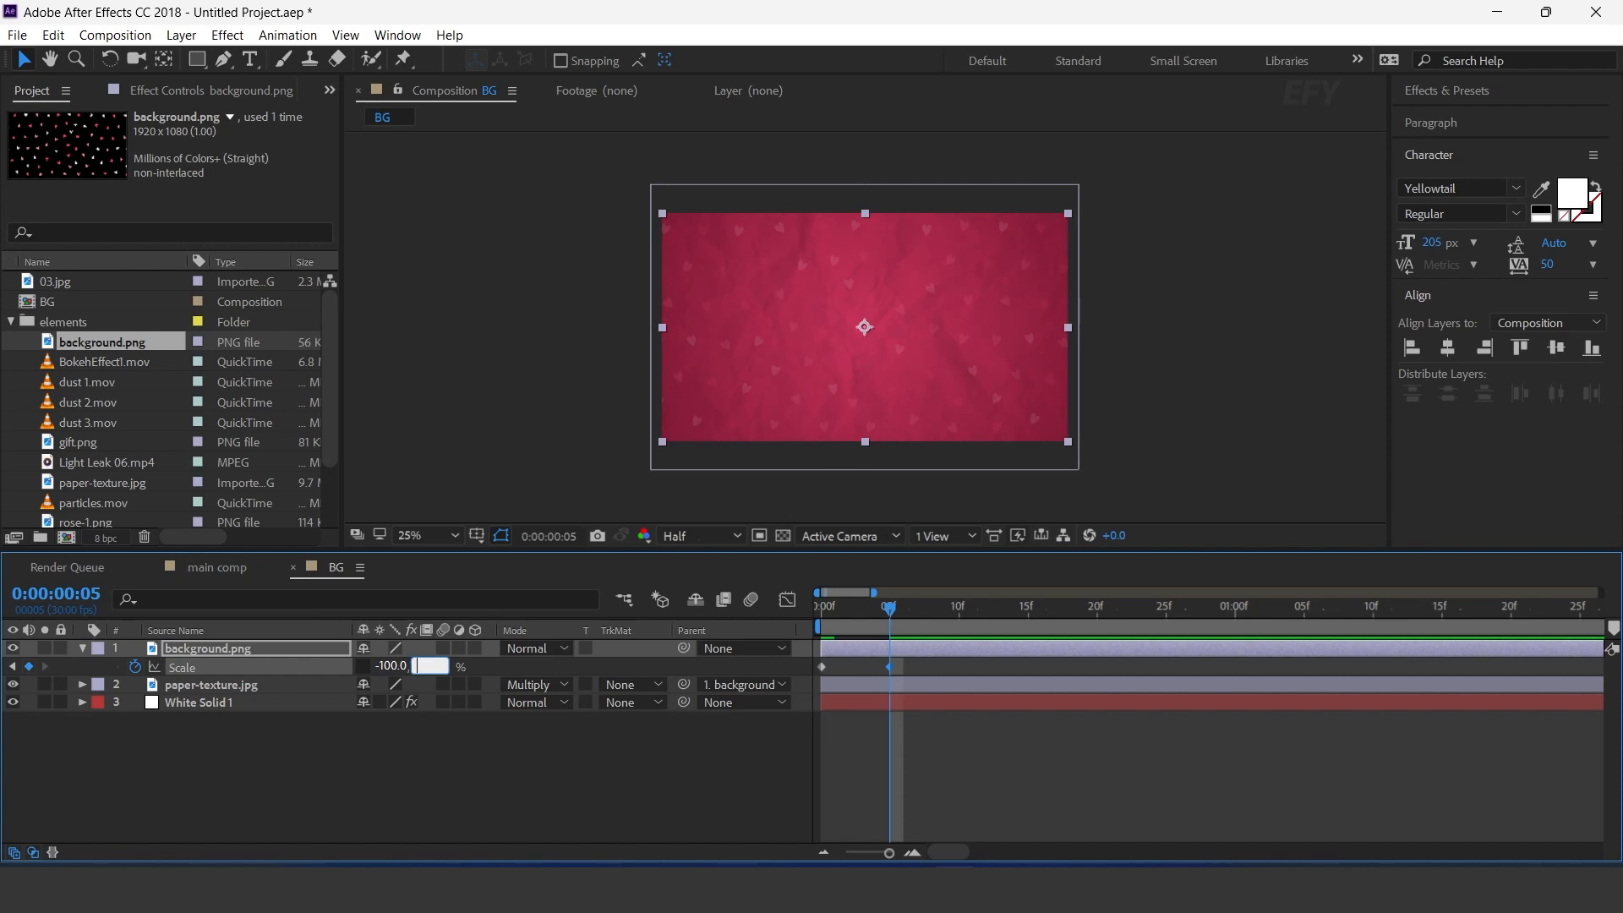
{"action": "type", "text": "00"}
{"action": "key", "text": "Return"}
Step: At frame 10, keyframe the scale of background.png at 100, -100%
{"action": "left_click", "coordinate": [956, 610]}
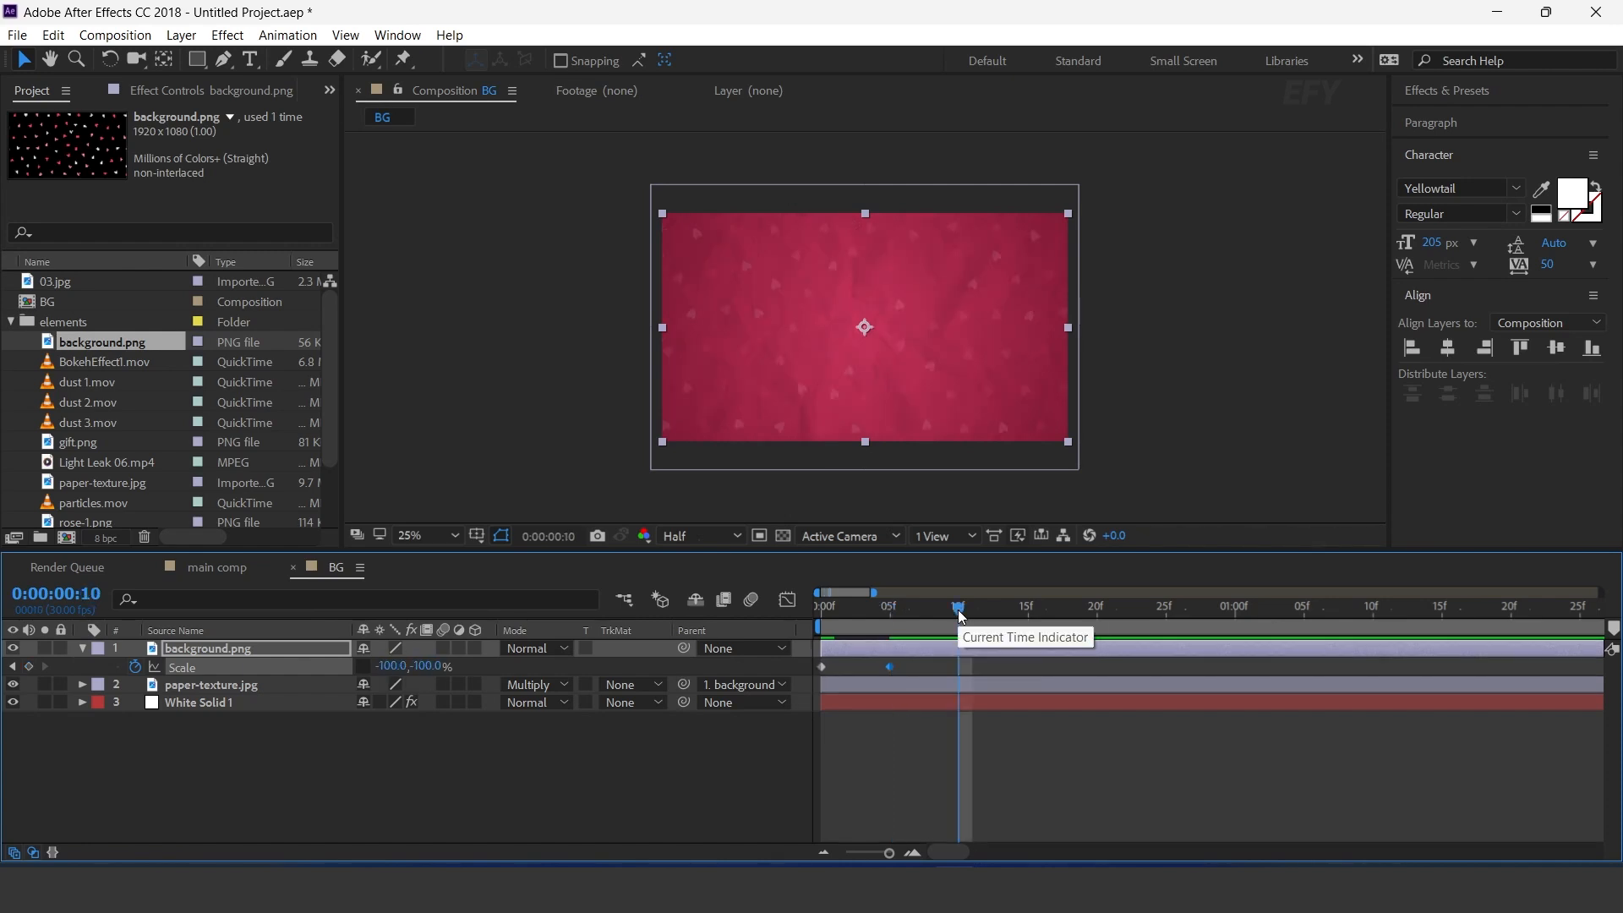
{"action": "left_click", "coordinate": [390, 667]}
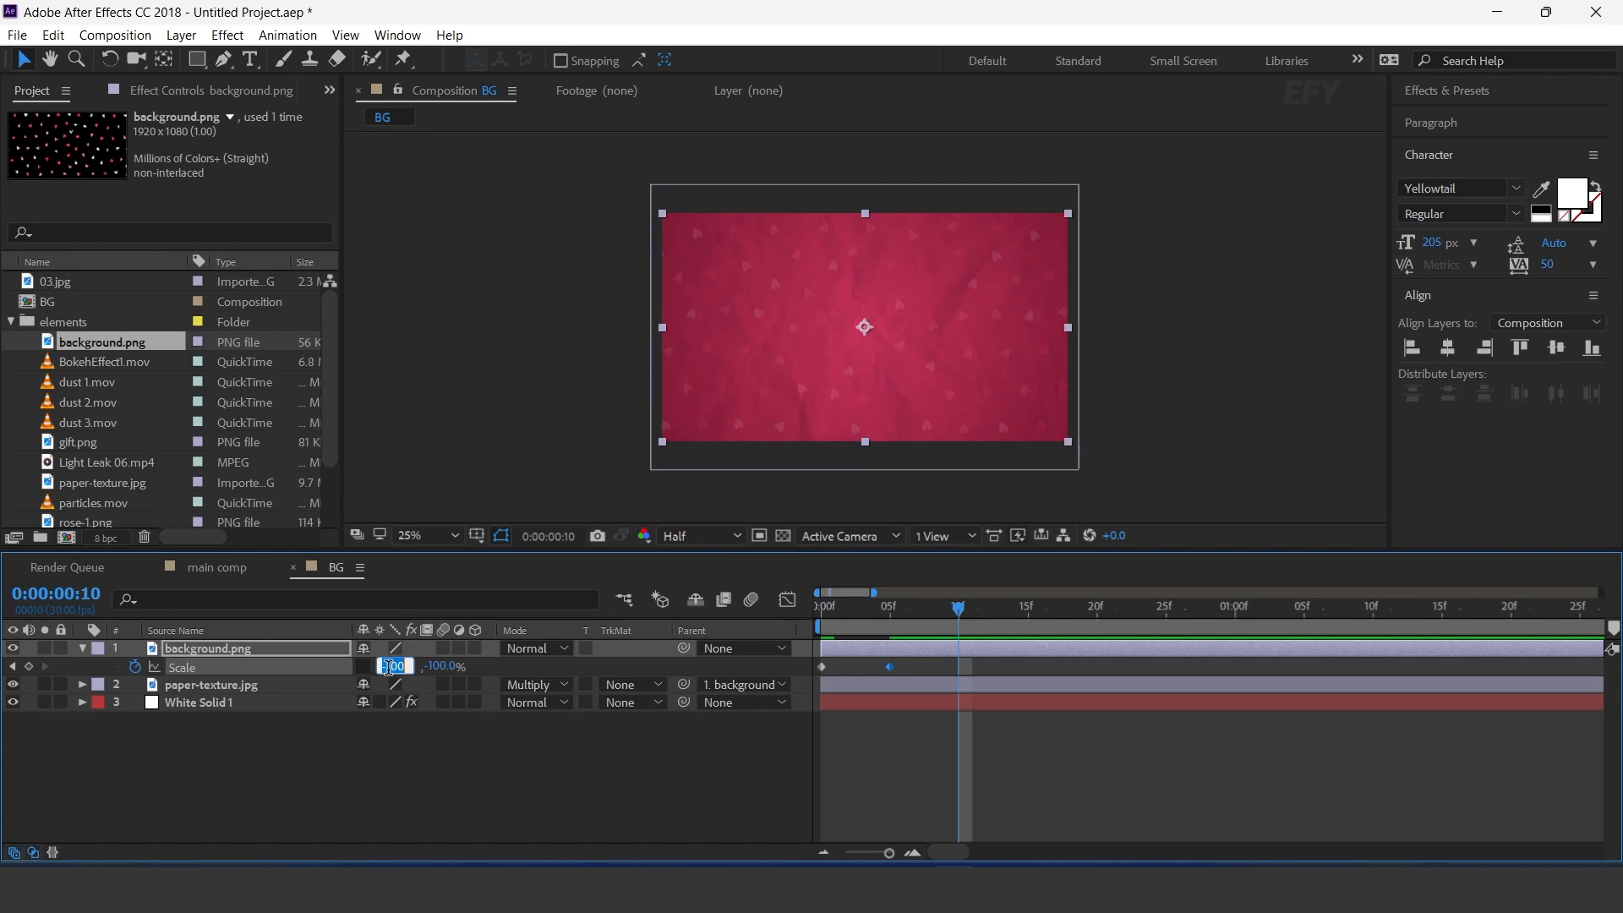
{"action": "key", "text": "Return"}
Step: At frame 15, keyframe the scale of background.png at 100, 100%
{"action": "left_click", "coordinate": [1028, 614]}
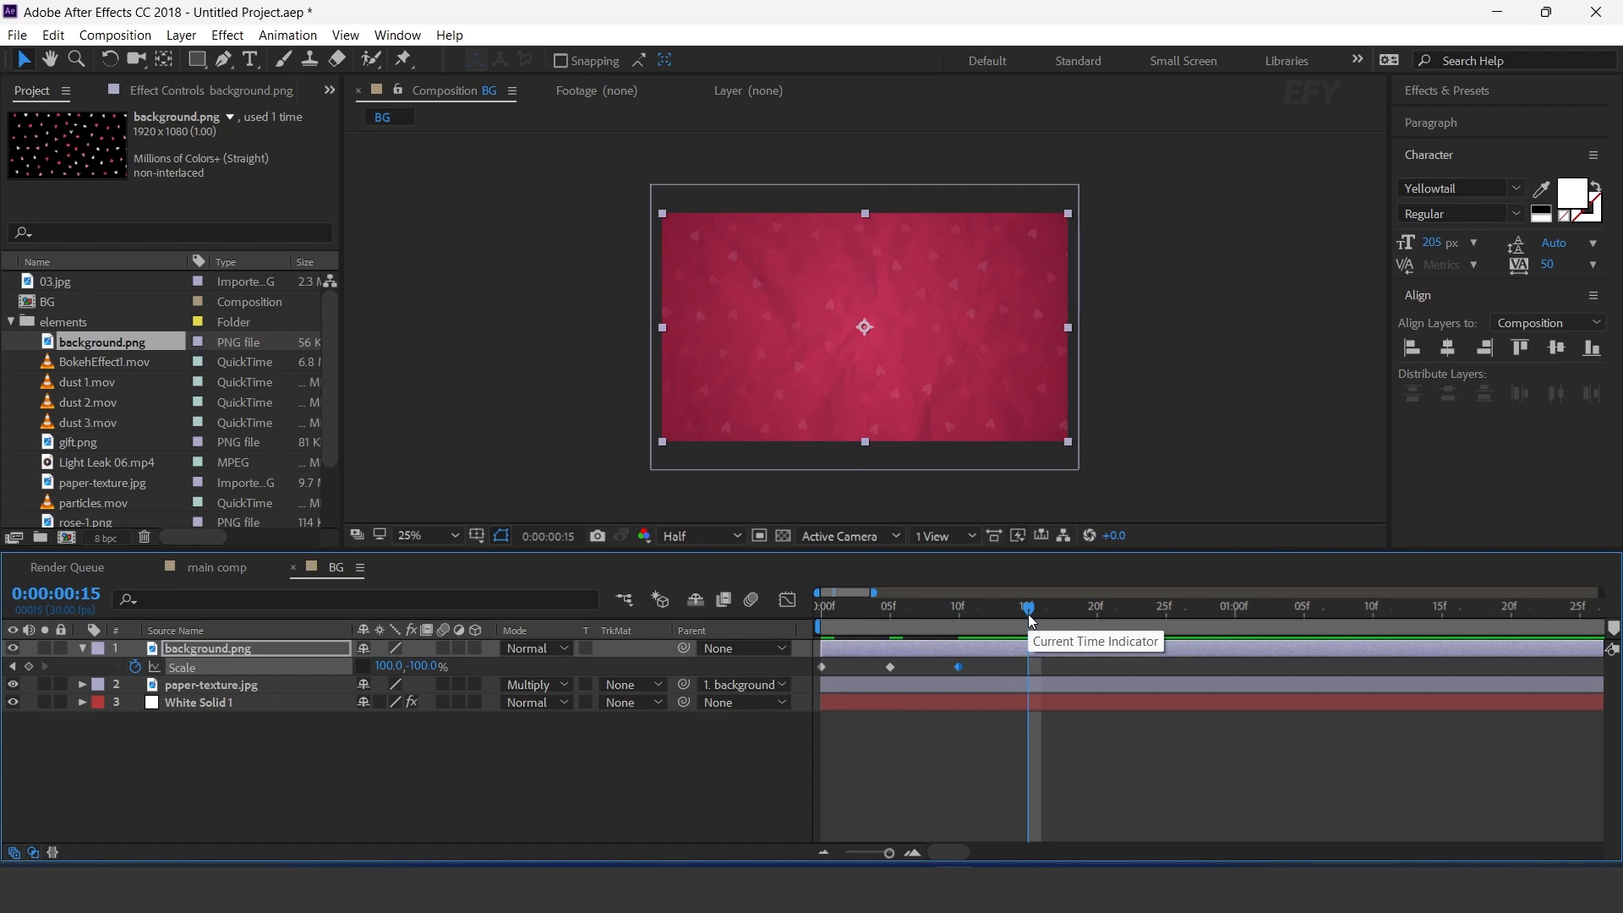
{"action": "left_click", "coordinate": [431, 666]}
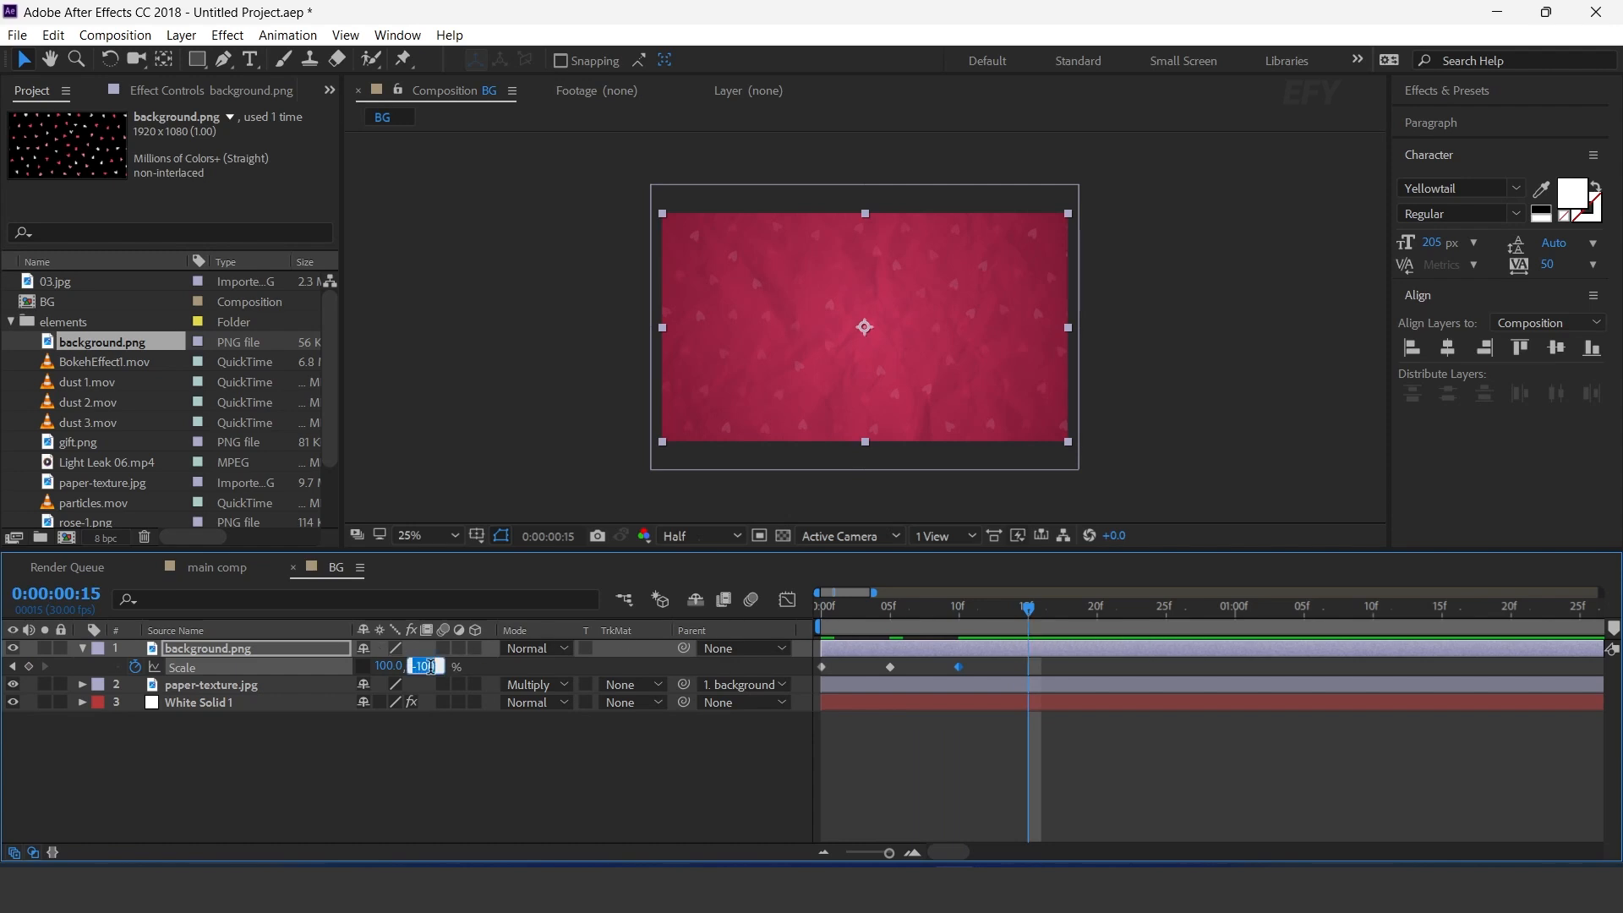
{"action": "type", "text": "100"}
{"action": "key", "text": "Return"}
Step: Convert all Scale keyframes of background.png to hold keyframes and preview the flipping animation
{"action": "left_click_drag", "start_coordinate": [1095, 668], "coordinate": [763, 682]}
{"action": "right_click", "coordinate": [890, 666]}
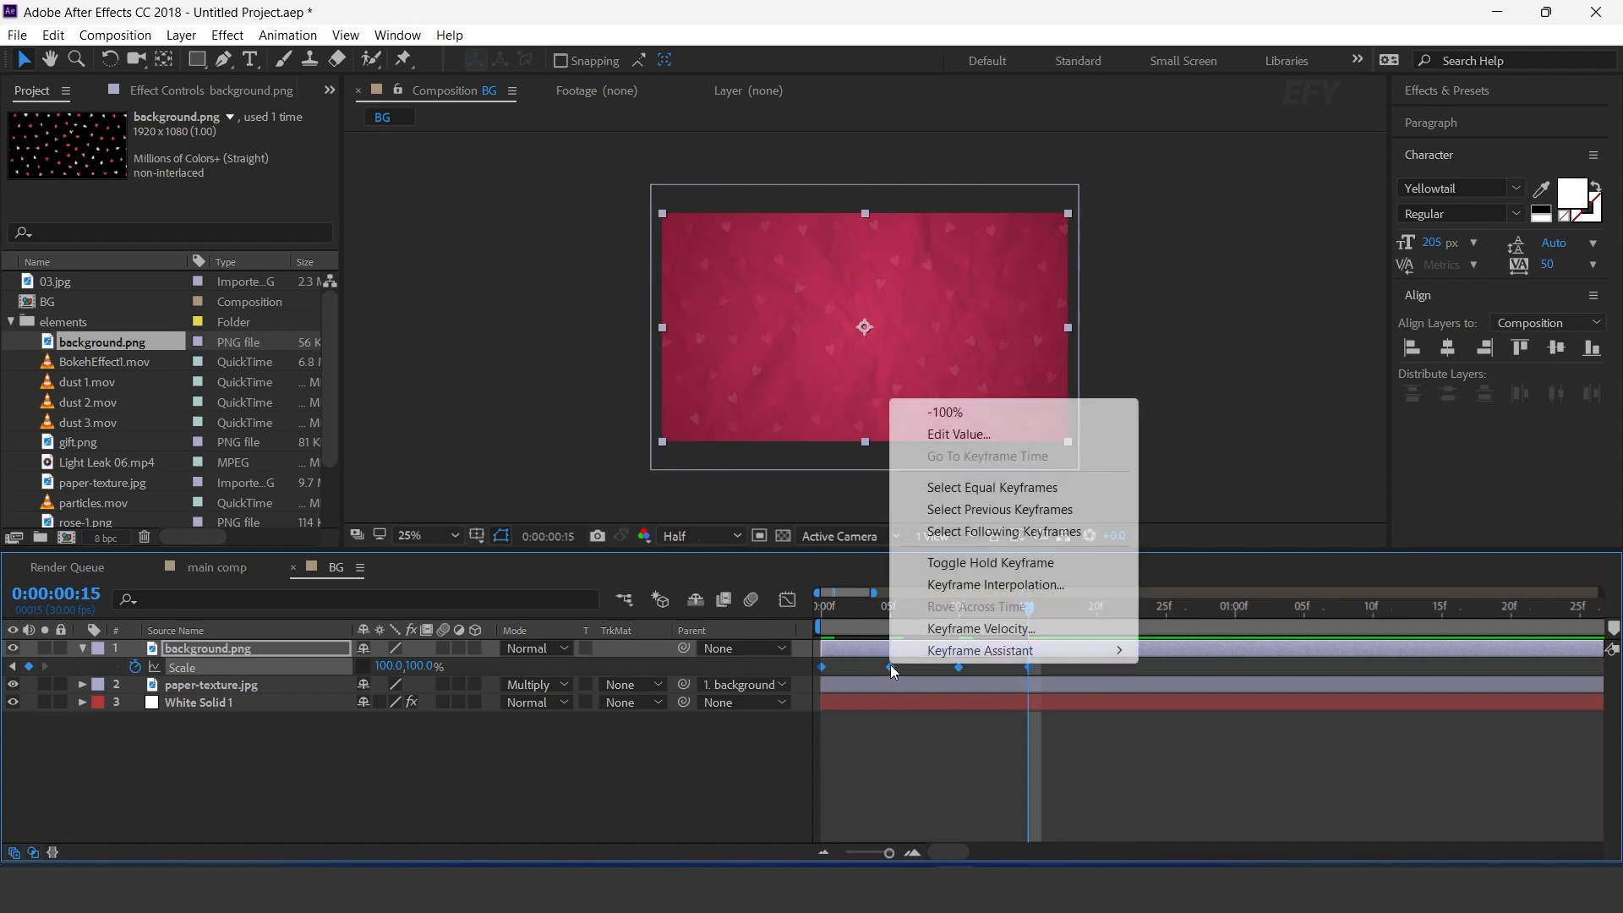
{"action": "left_click", "coordinate": [942, 563]}
{"action": "left_click_drag", "start_coordinate": [833, 611], "coordinate": [1006, 612]}
{"action": "key", "text": "space"}
{"action": "key", "text": "F2"}
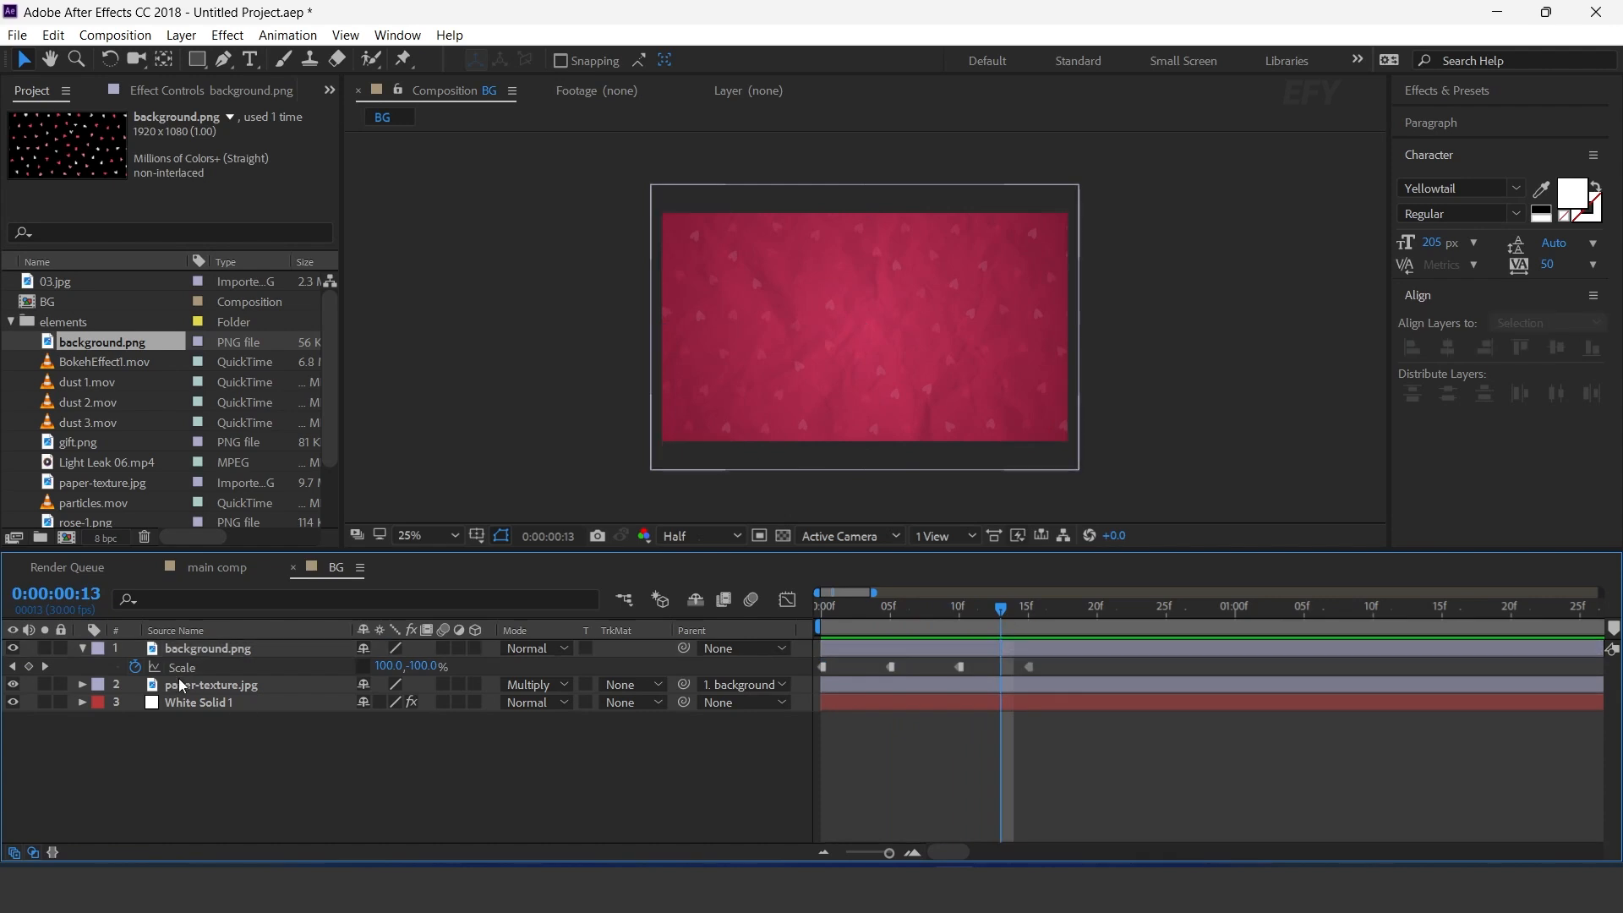
Step: Add the expression loopOut() to the Scale property of background.png and preview the looping animation
{"action": "left_click", "coordinate": [139, 671], "text": "alt"}
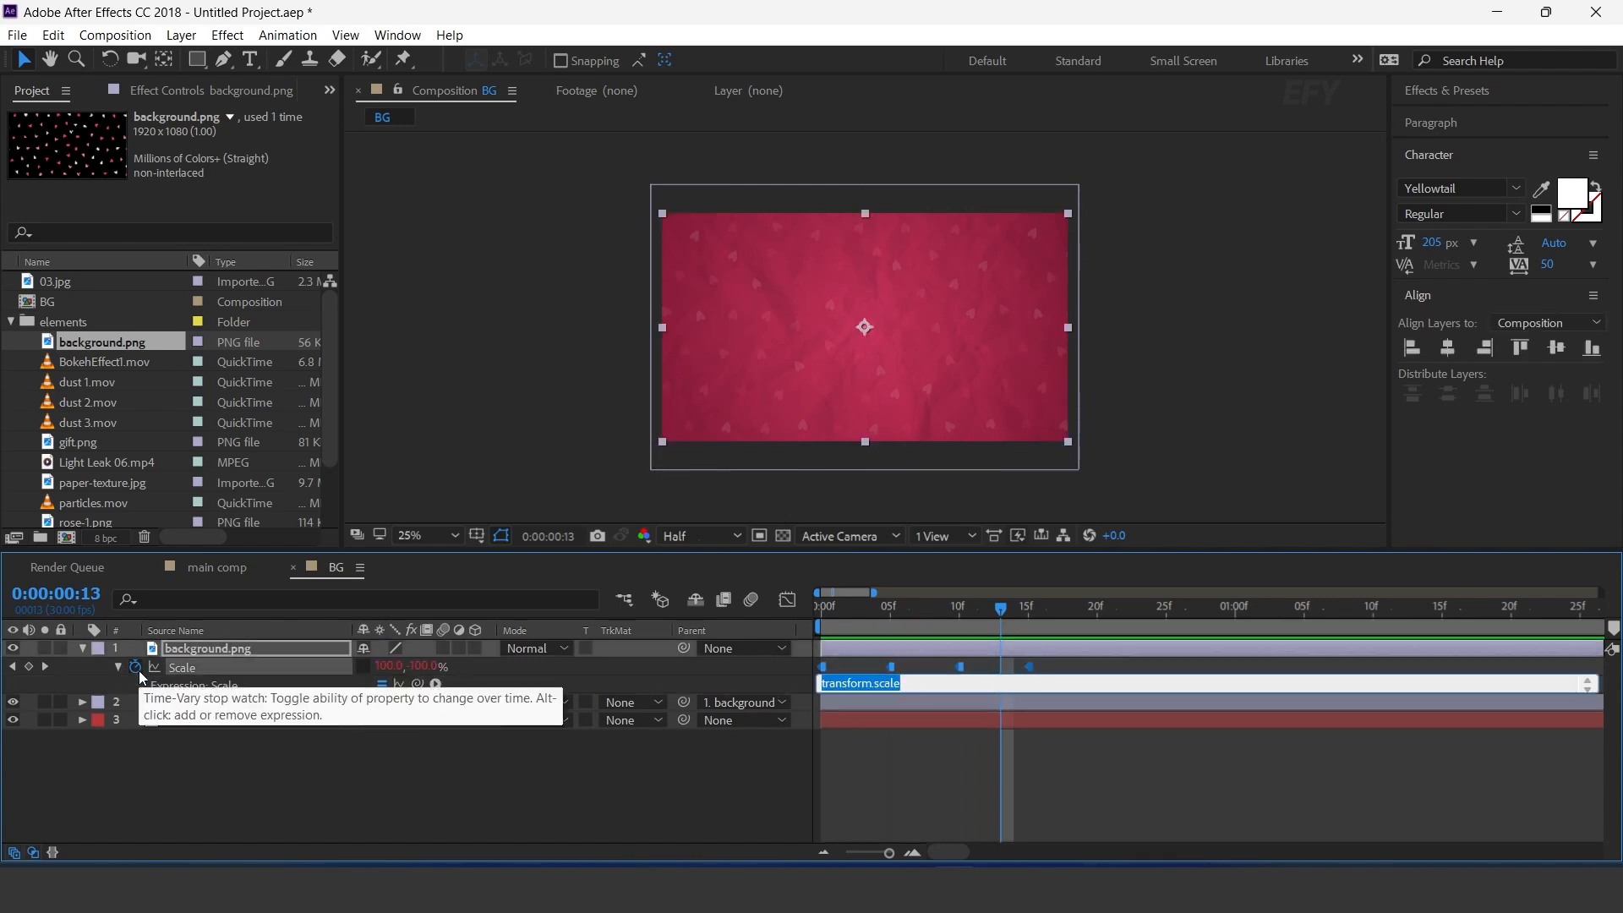
{"action": "type", "text": "loopOut("}
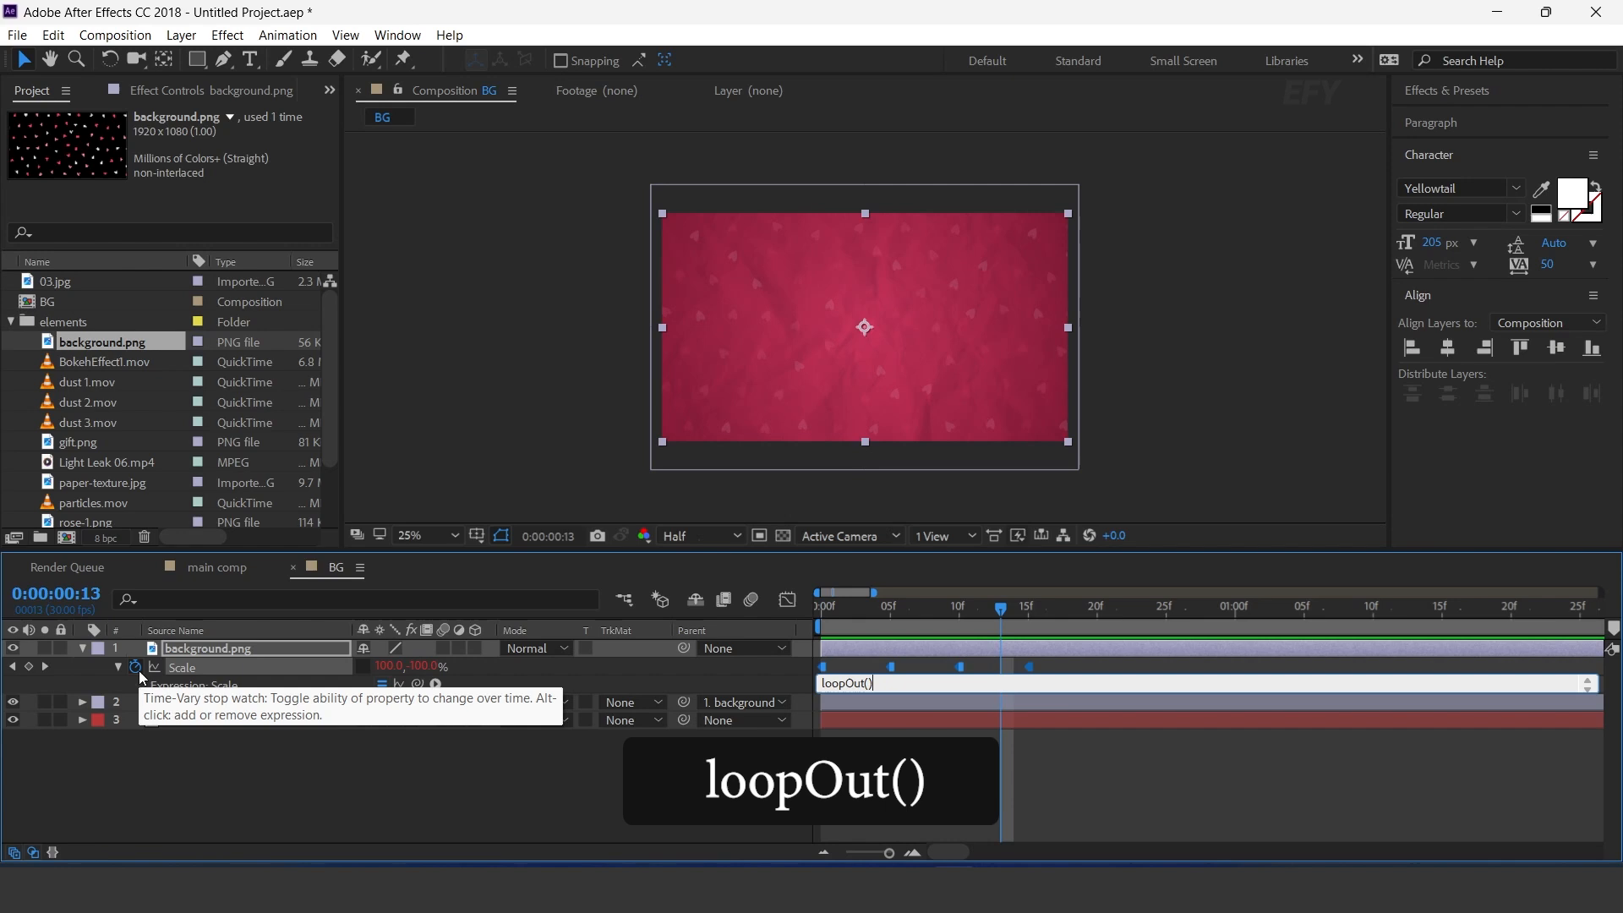
{"action": "key", "text": "KP_Enter"}
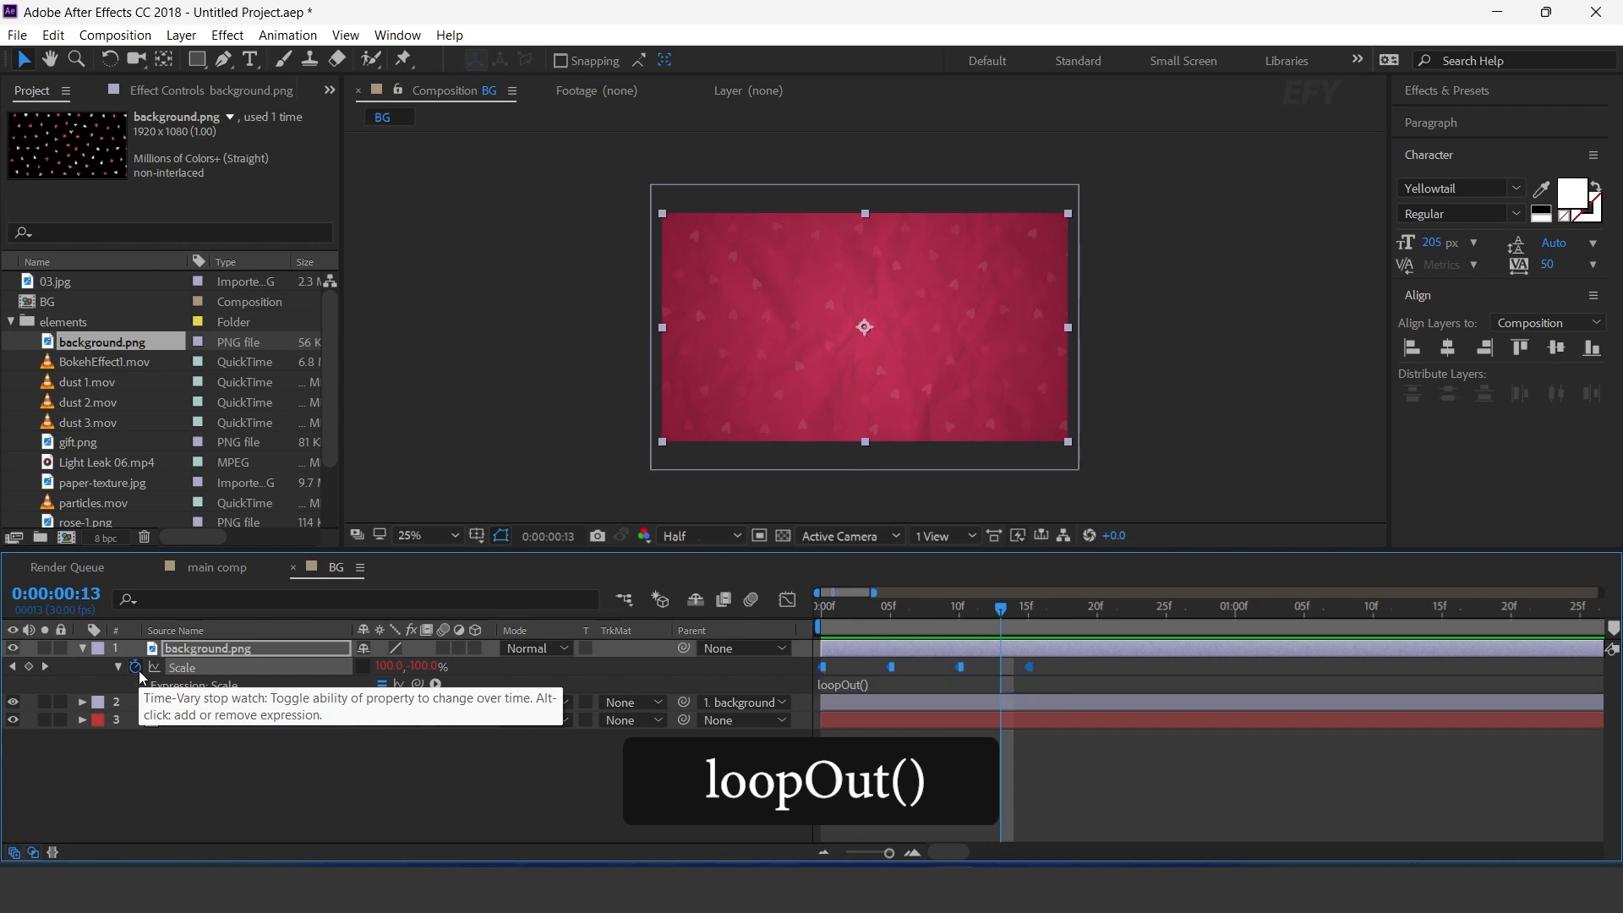
{"action": "left_click", "coordinate": [739, 799]}
{"action": "key", "text": "space"}
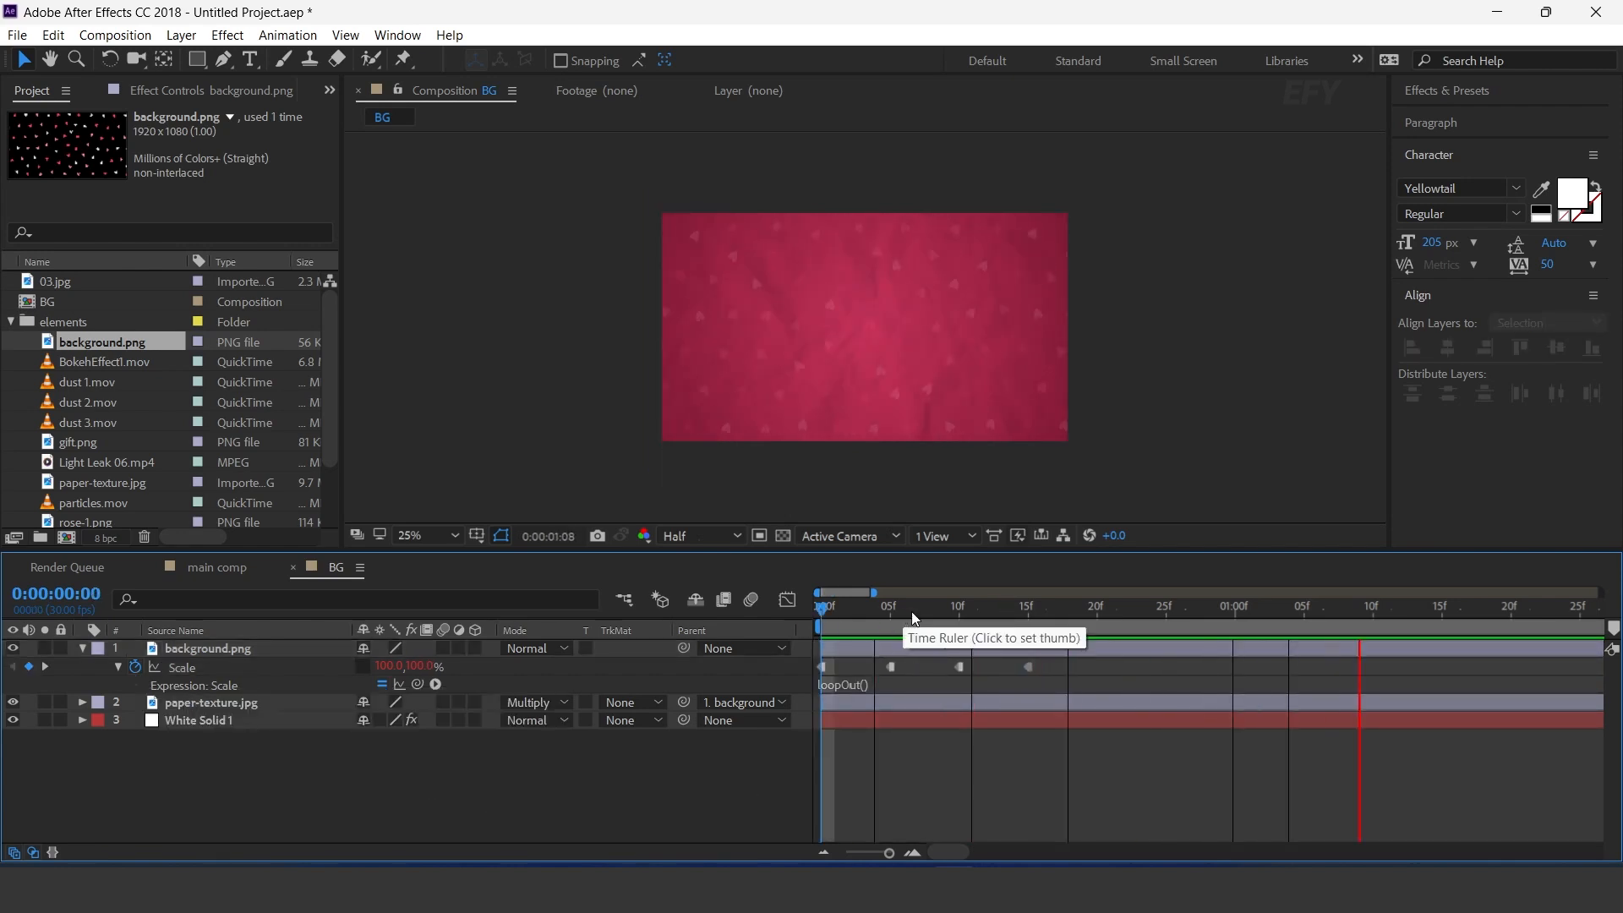
{"action": "left_click_drag", "start_coordinate": [944, 612], "coordinate": [1439, 619]}
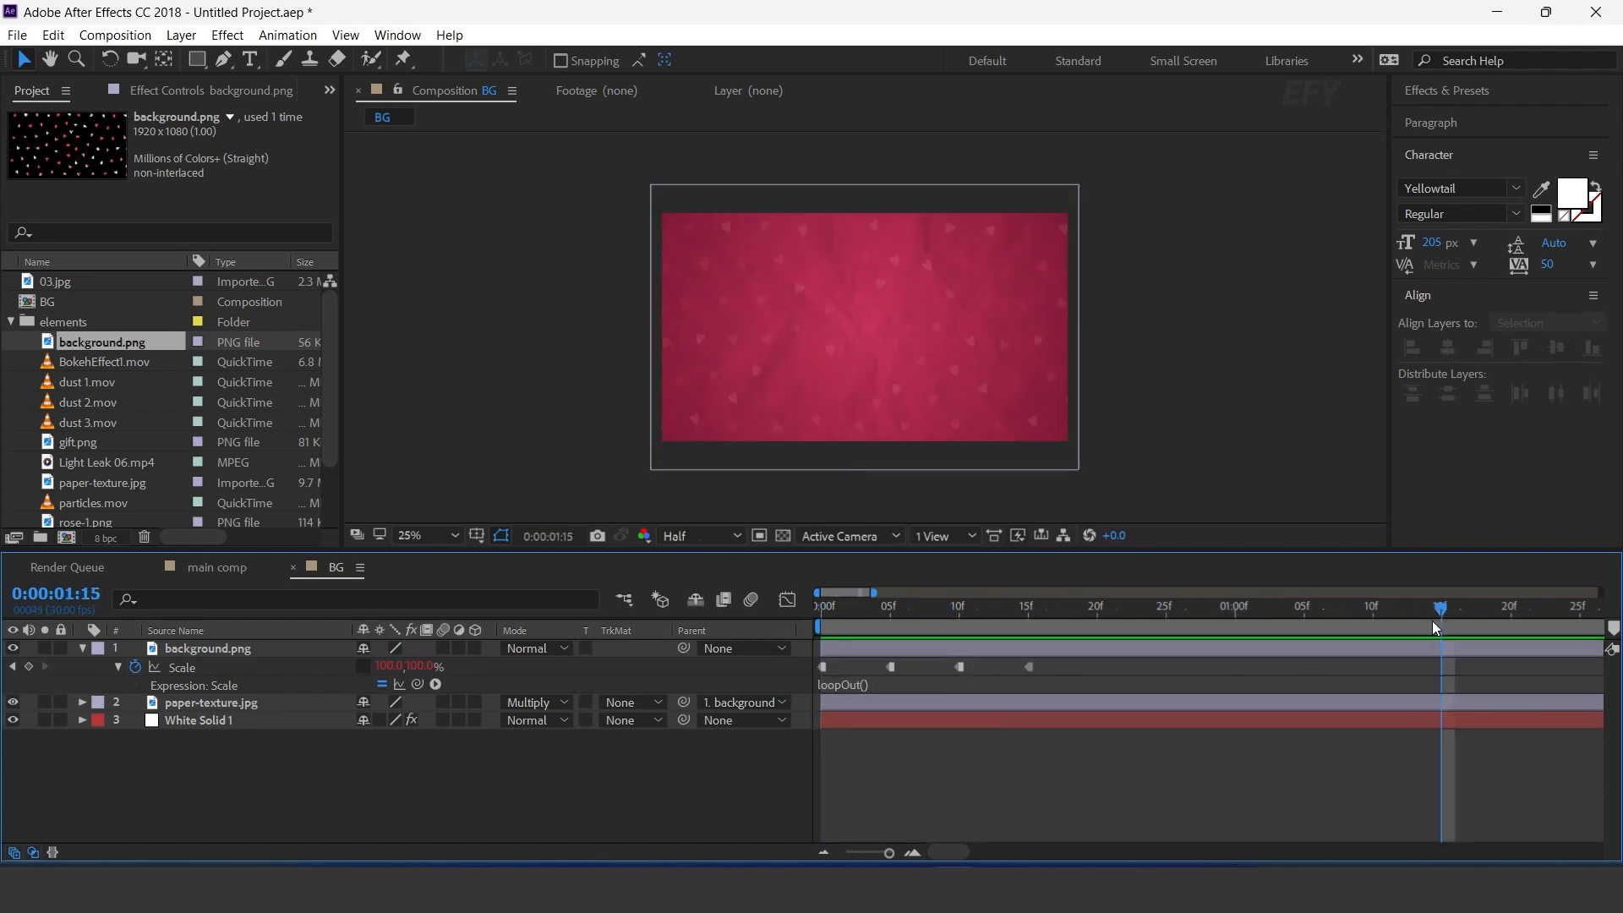
Step: Collapse the background.png layer's properties and place the BG composition in main comp
{"action": "left_click", "coordinate": [83, 648]}
{"action": "left_click", "coordinate": [208, 566]}
{"action": "left_click", "coordinate": [11, 323]}
{"action": "left_click", "coordinate": [36, 302]}
{"action": "left_click_drag", "start_coordinate": [22, 302], "coordinate": [397, 757]}
{"action": "left_click", "coordinate": [598, 670]}
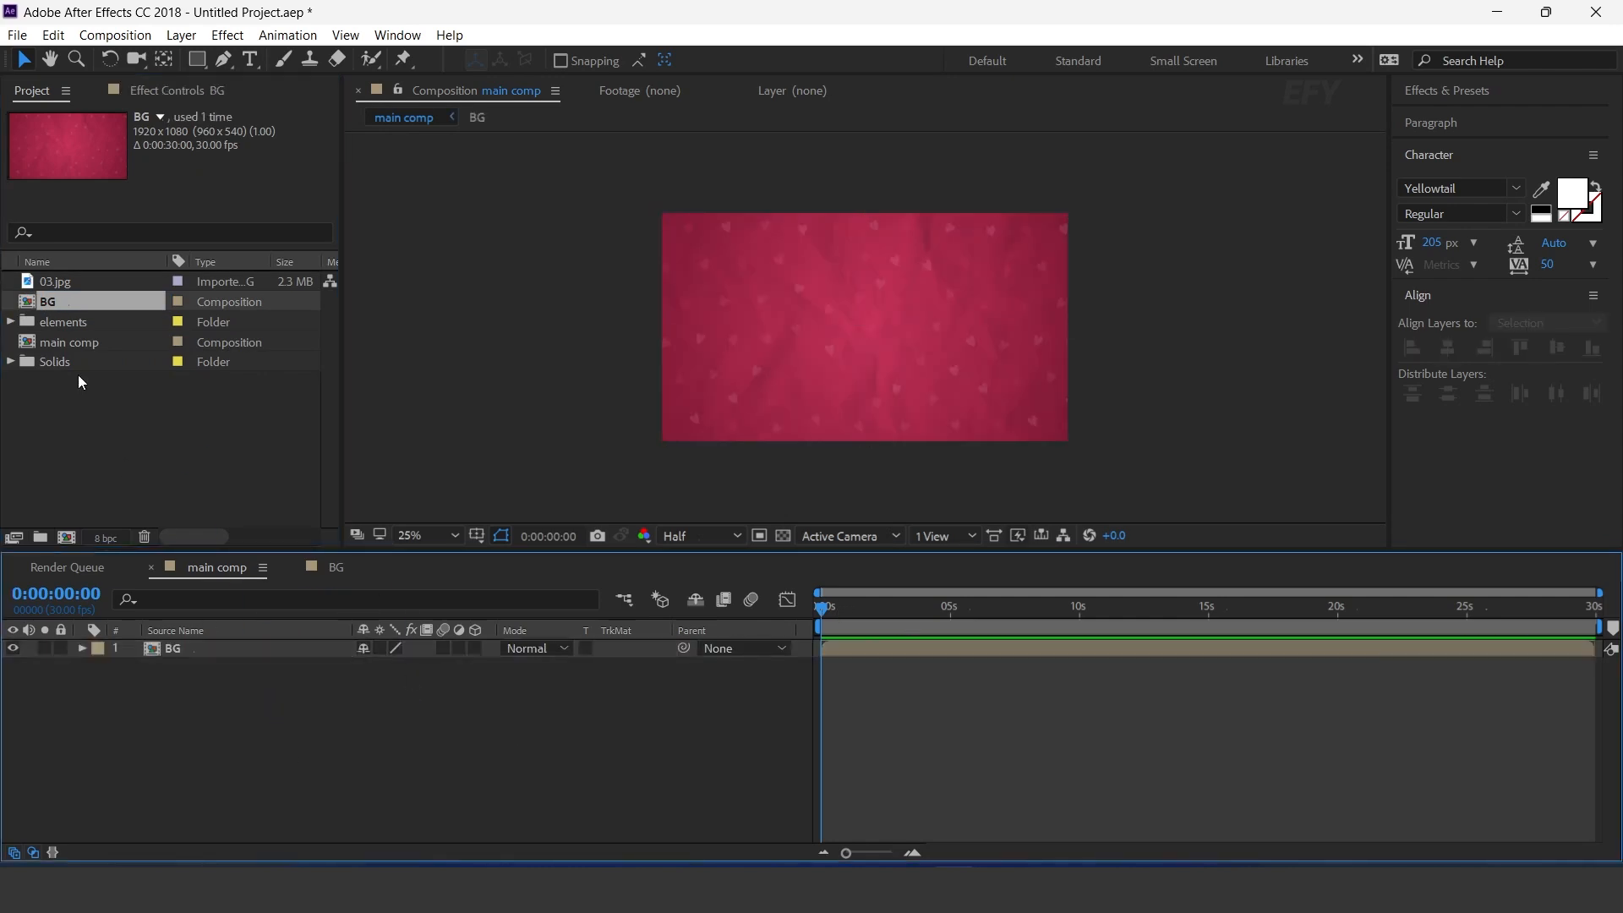
Step: Add BokehEffect1.mov above the BG layer in main comp and set its blending mode to Screen
{"action": "left_click", "coordinate": [59, 326]}
{"action": "left_click", "coordinate": [12, 323]}
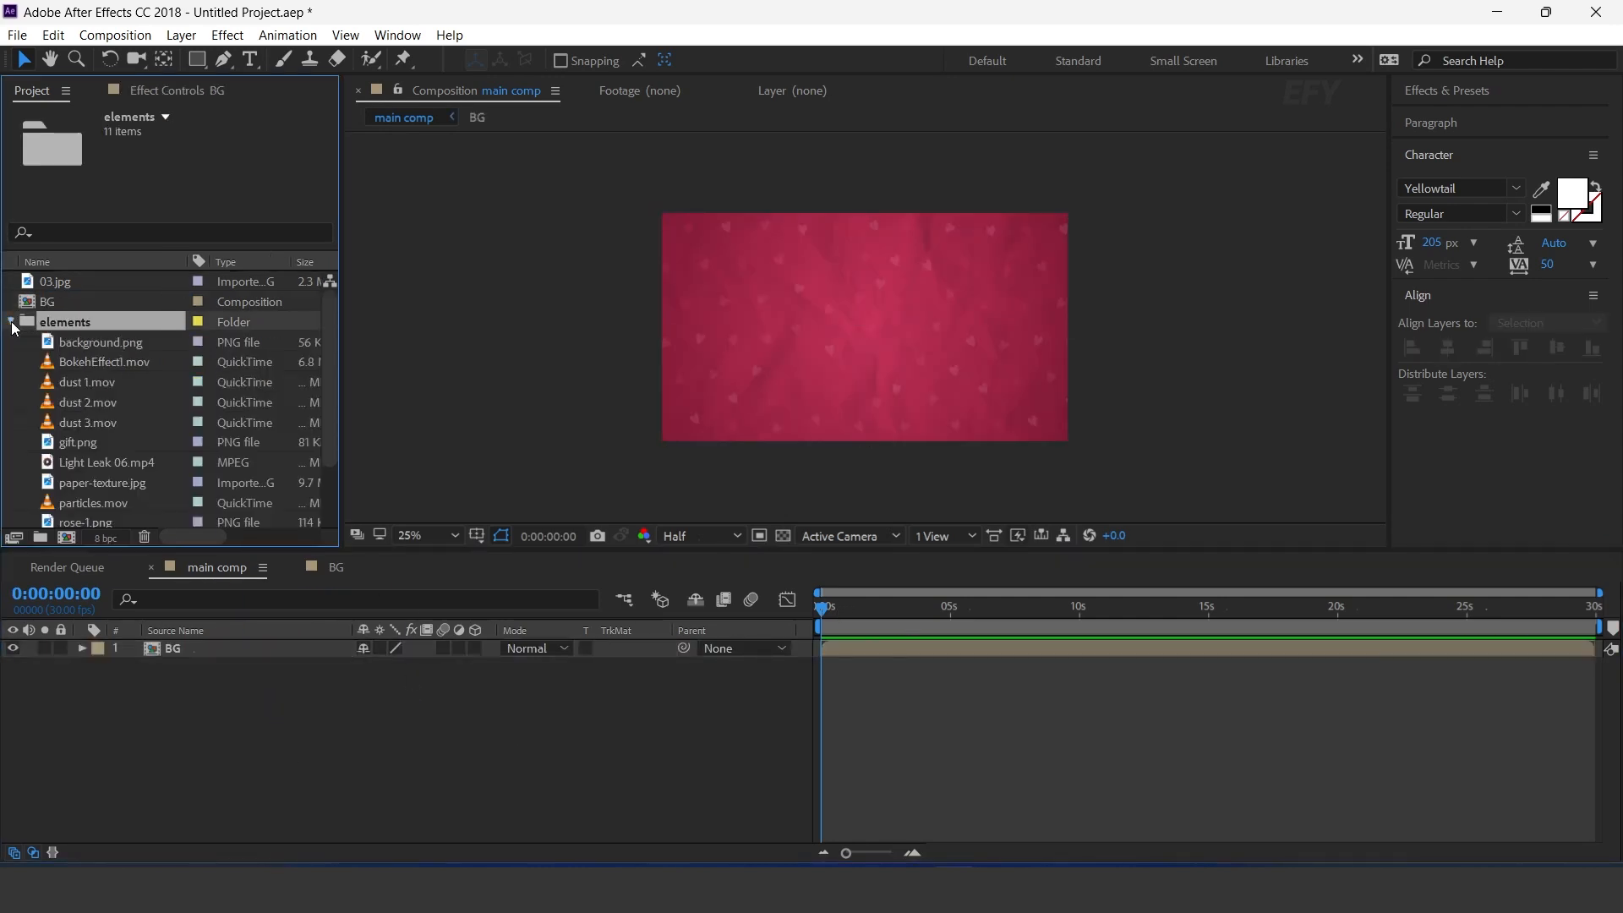
{"action": "left_click_drag", "start_coordinate": [59, 322], "coordinate": [210, 646]}
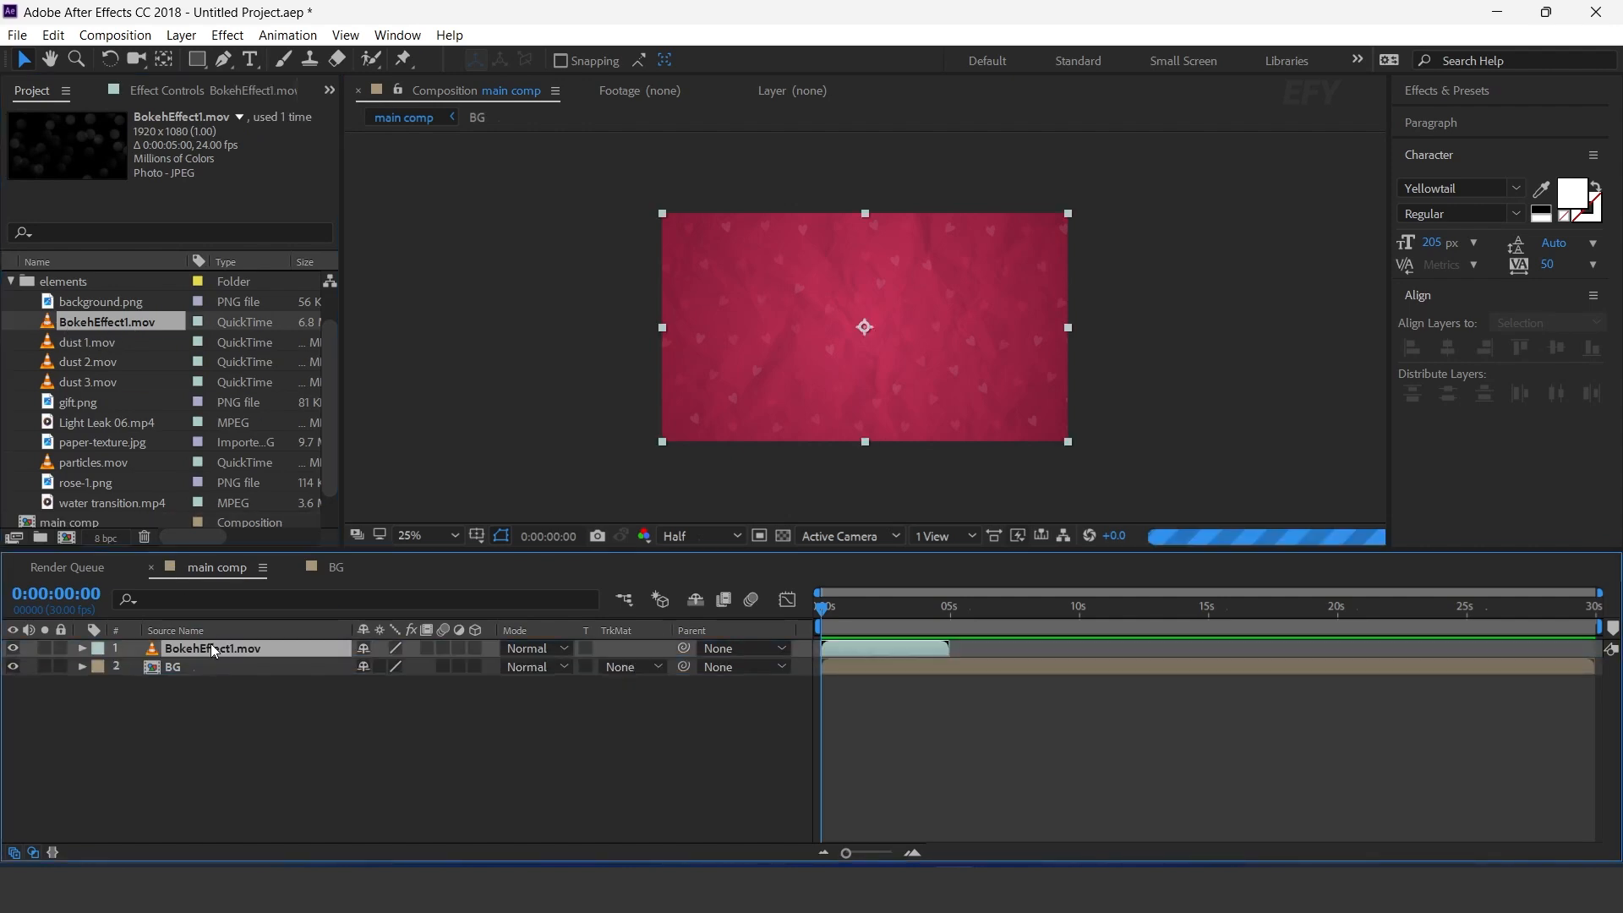
{"action": "left_click", "coordinate": [532, 648]}
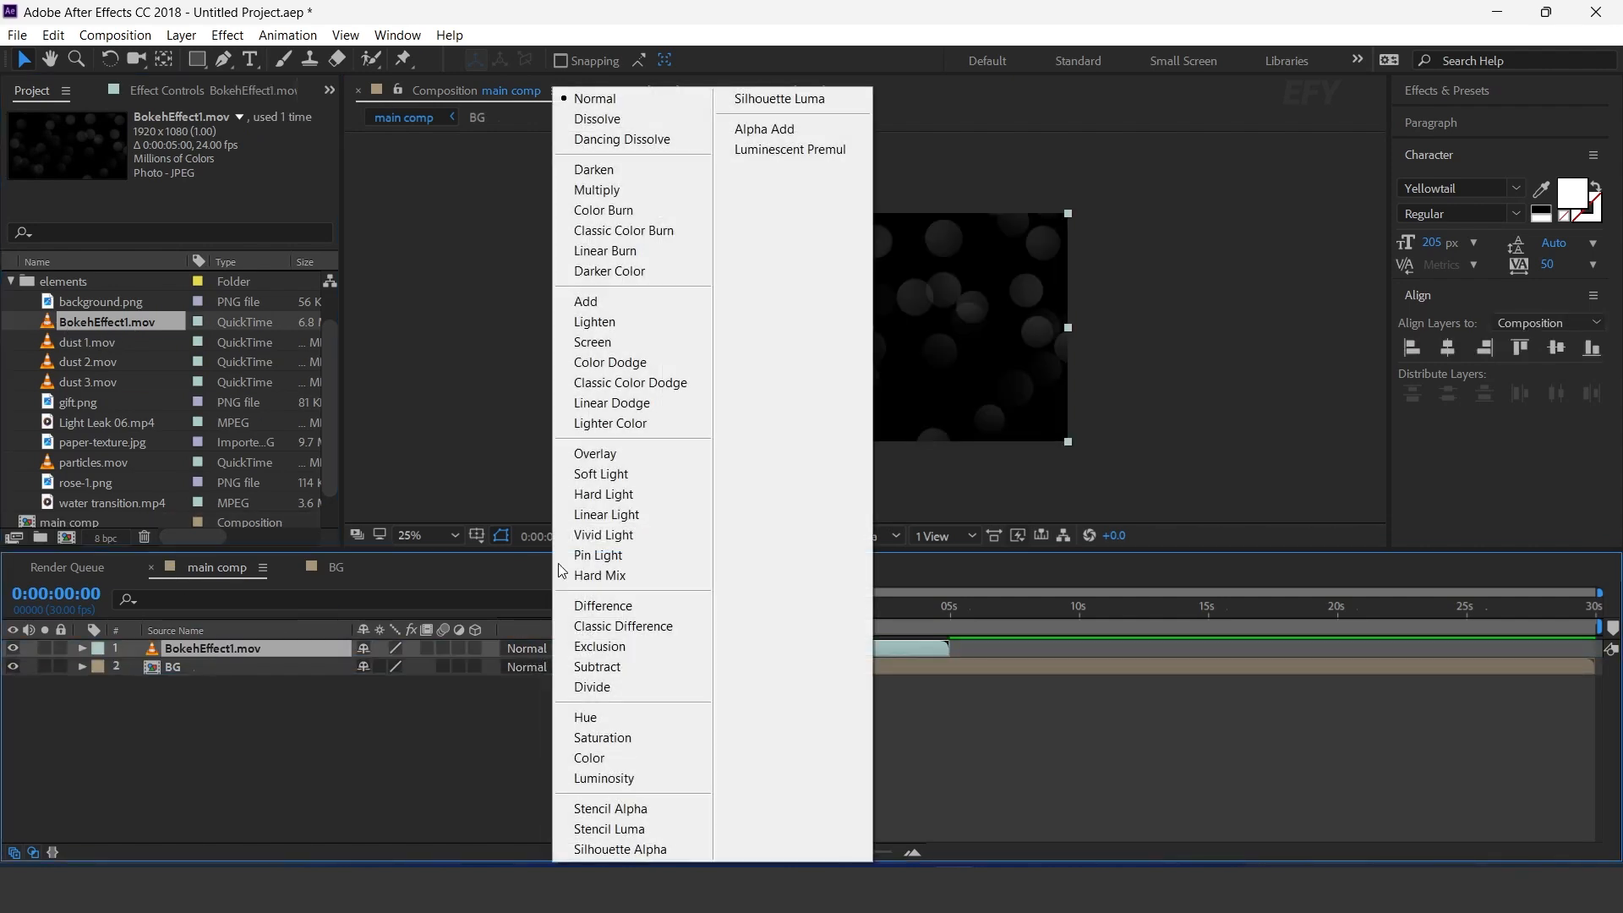
{"action": "left_click", "coordinate": [622, 341]}
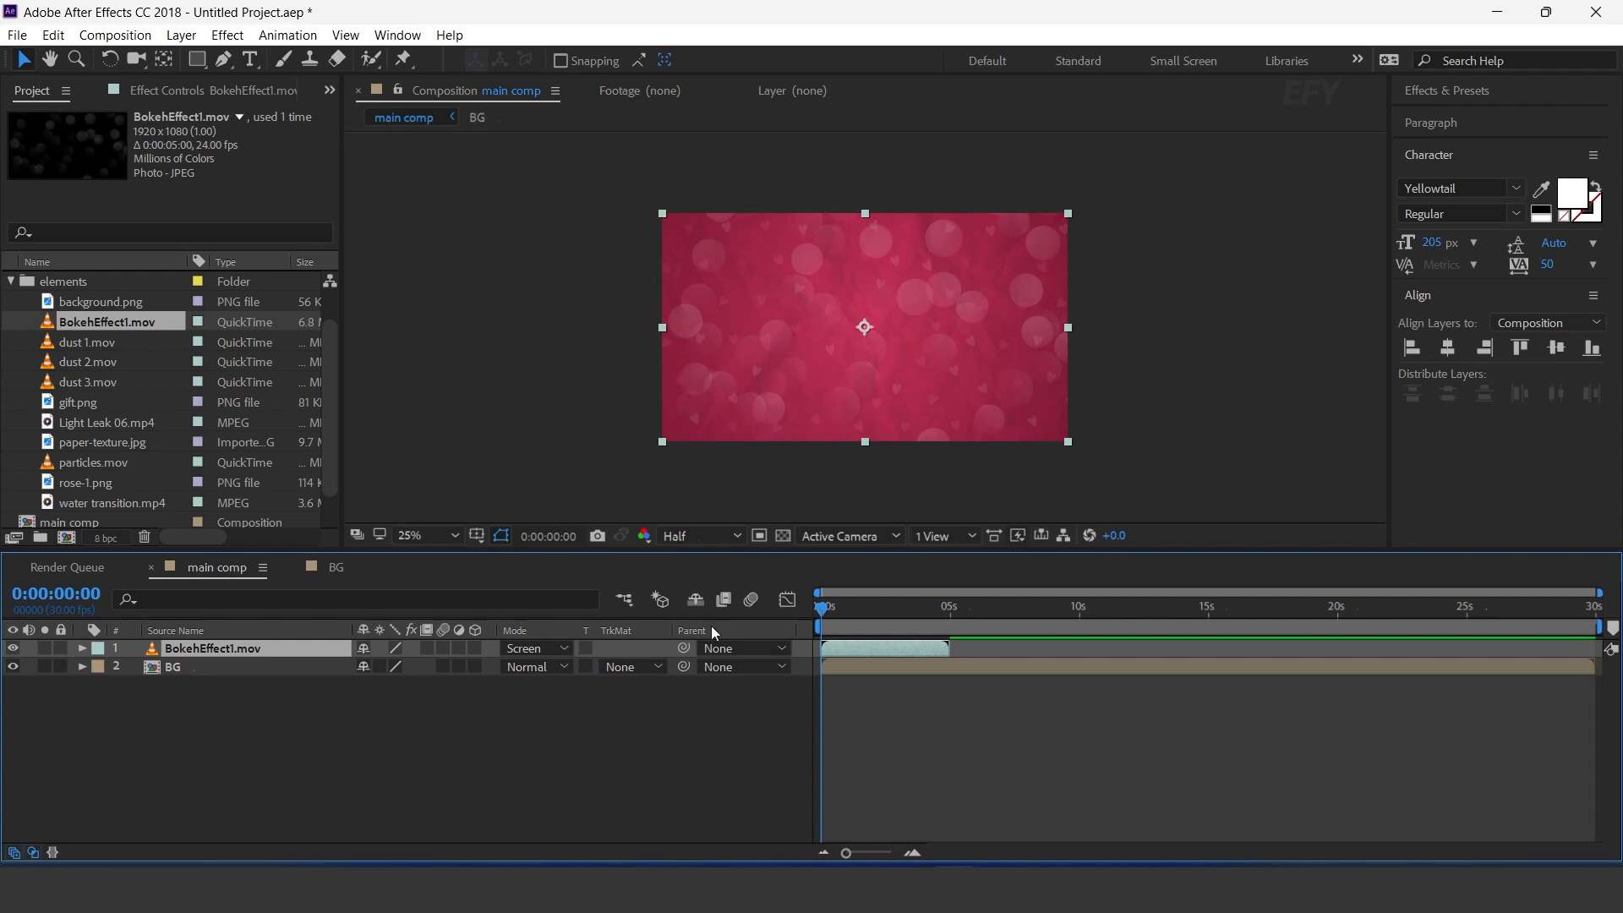
Step: Enable time remapping on the BokehEffect1.mov layer and extend it to the end of the composition
{"action": "right_click", "coordinate": [921, 648]}
{"action": "mouse_move", "coordinate": [924, 652]}
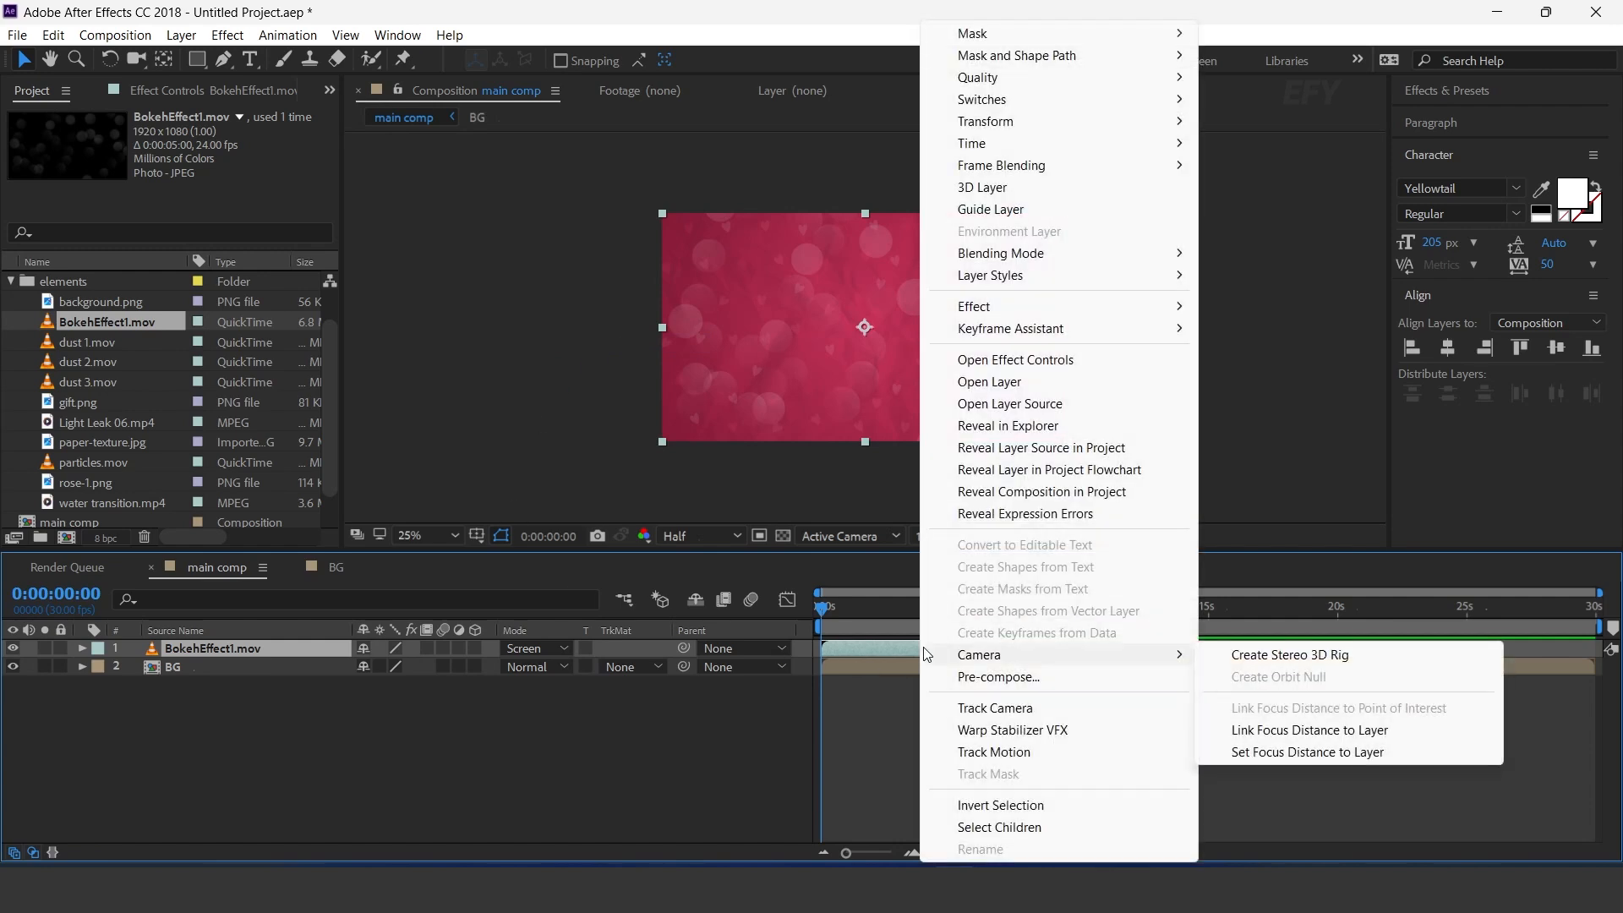
{"action": "mouse_move", "coordinate": [980, 143]}
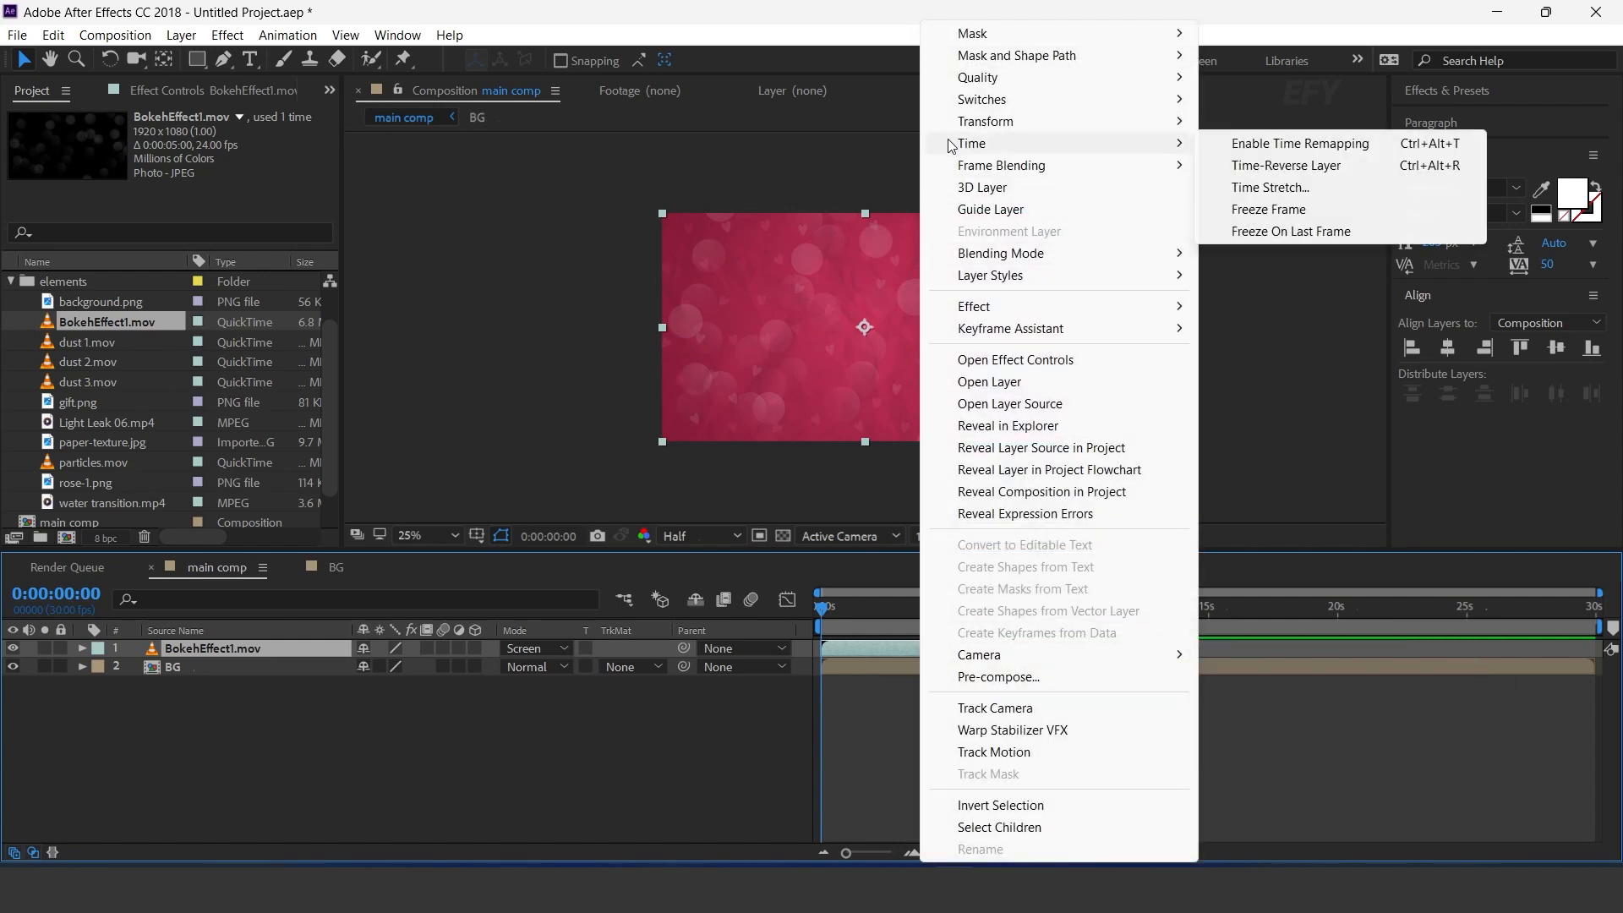
{"action": "left_click", "coordinate": [1268, 143]}
{"action": "left_click_drag", "start_coordinate": [954, 655], "coordinate": [1601, 649]}
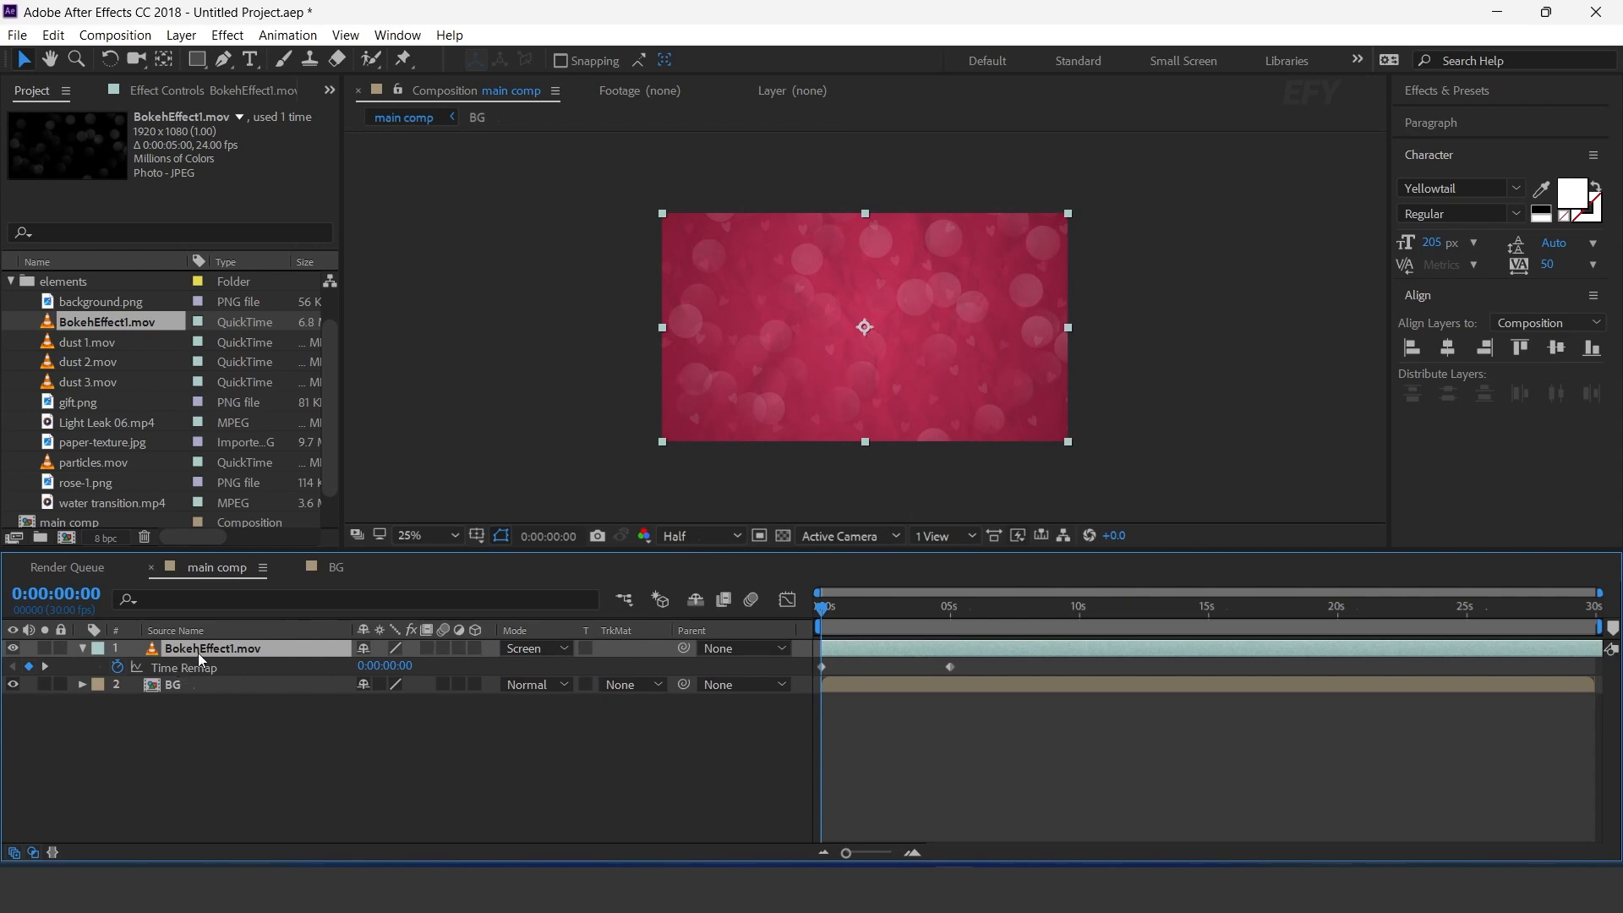
Step: Apply Fast Box Blur to the BokehEffect1.mov layer with a Blur Radius of 10
{"action": "key", "text": "ctrl+space"}
{"action": "type", "text": "fast"}
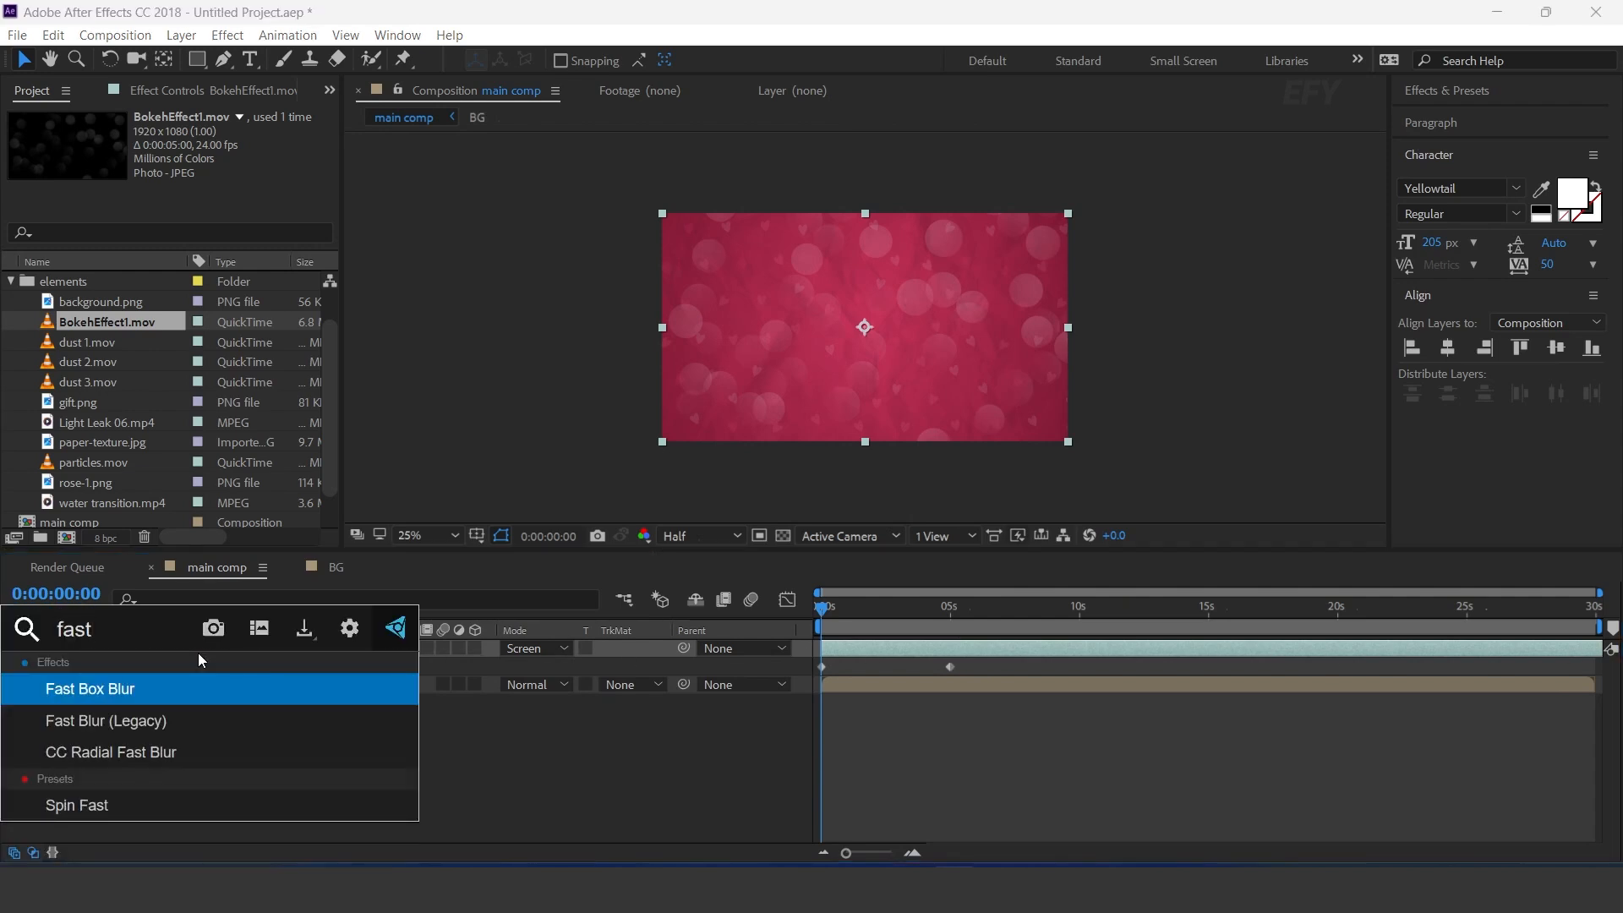
{"action": "key", "text": "Return"}
{"action": "left_click", "coordinate": [199, 152]}
{"action": "type", "text": "10"}
{"action": "key", "text": "Return"}
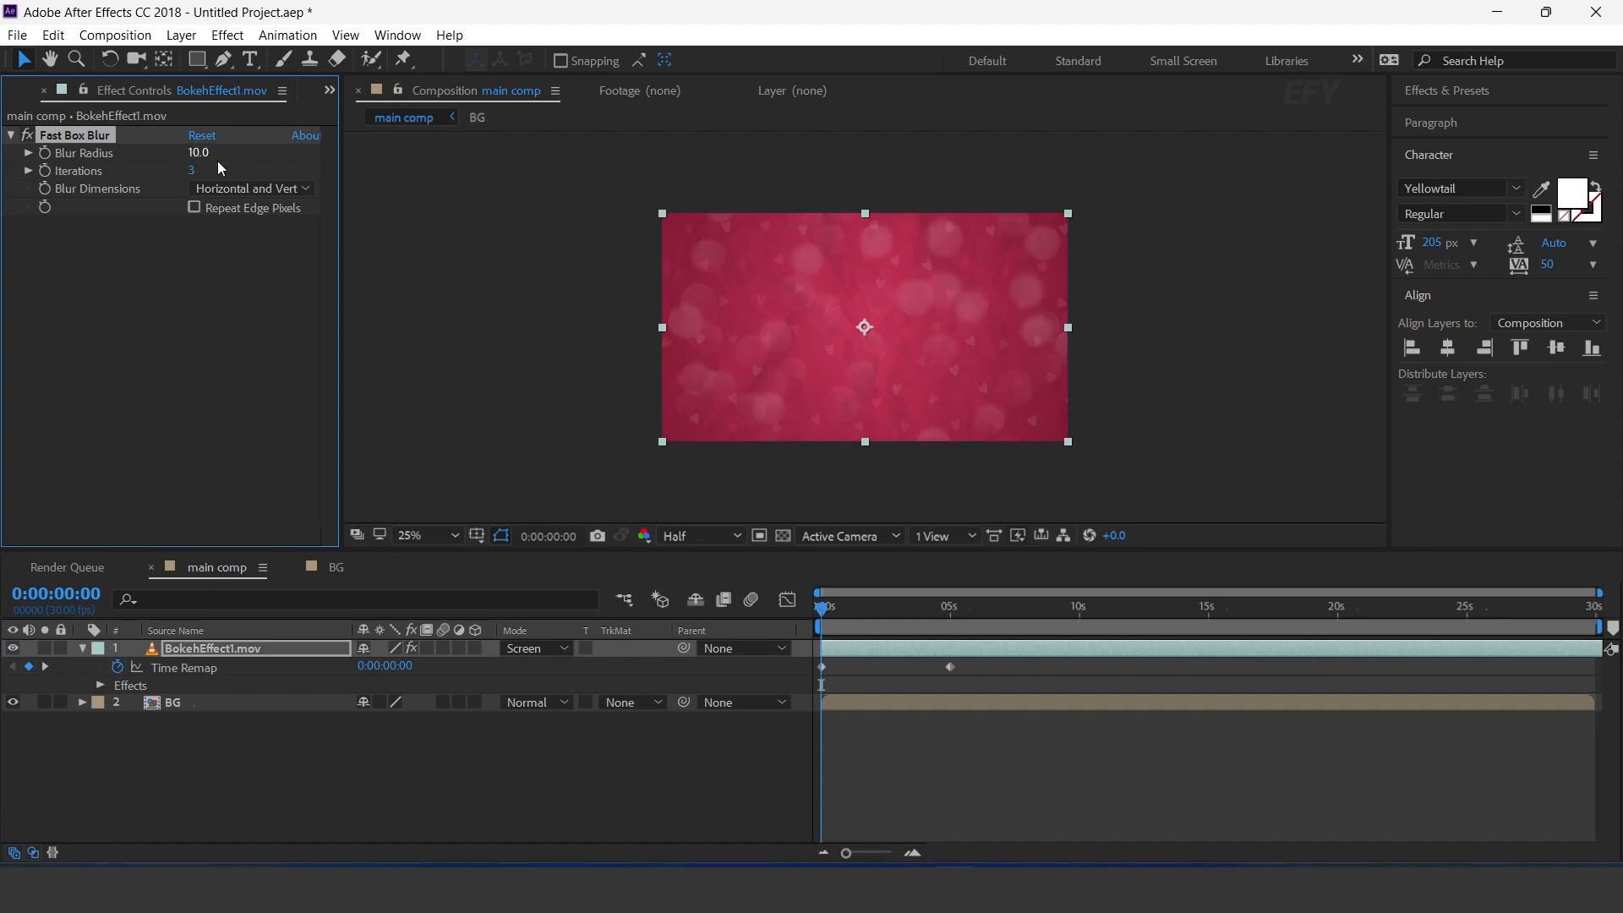
Step: Set the opacity of the BokehEffect1.mov layer to 60% and collapse its properties
{"action": "left_click", "coordinate": [230, 648]}
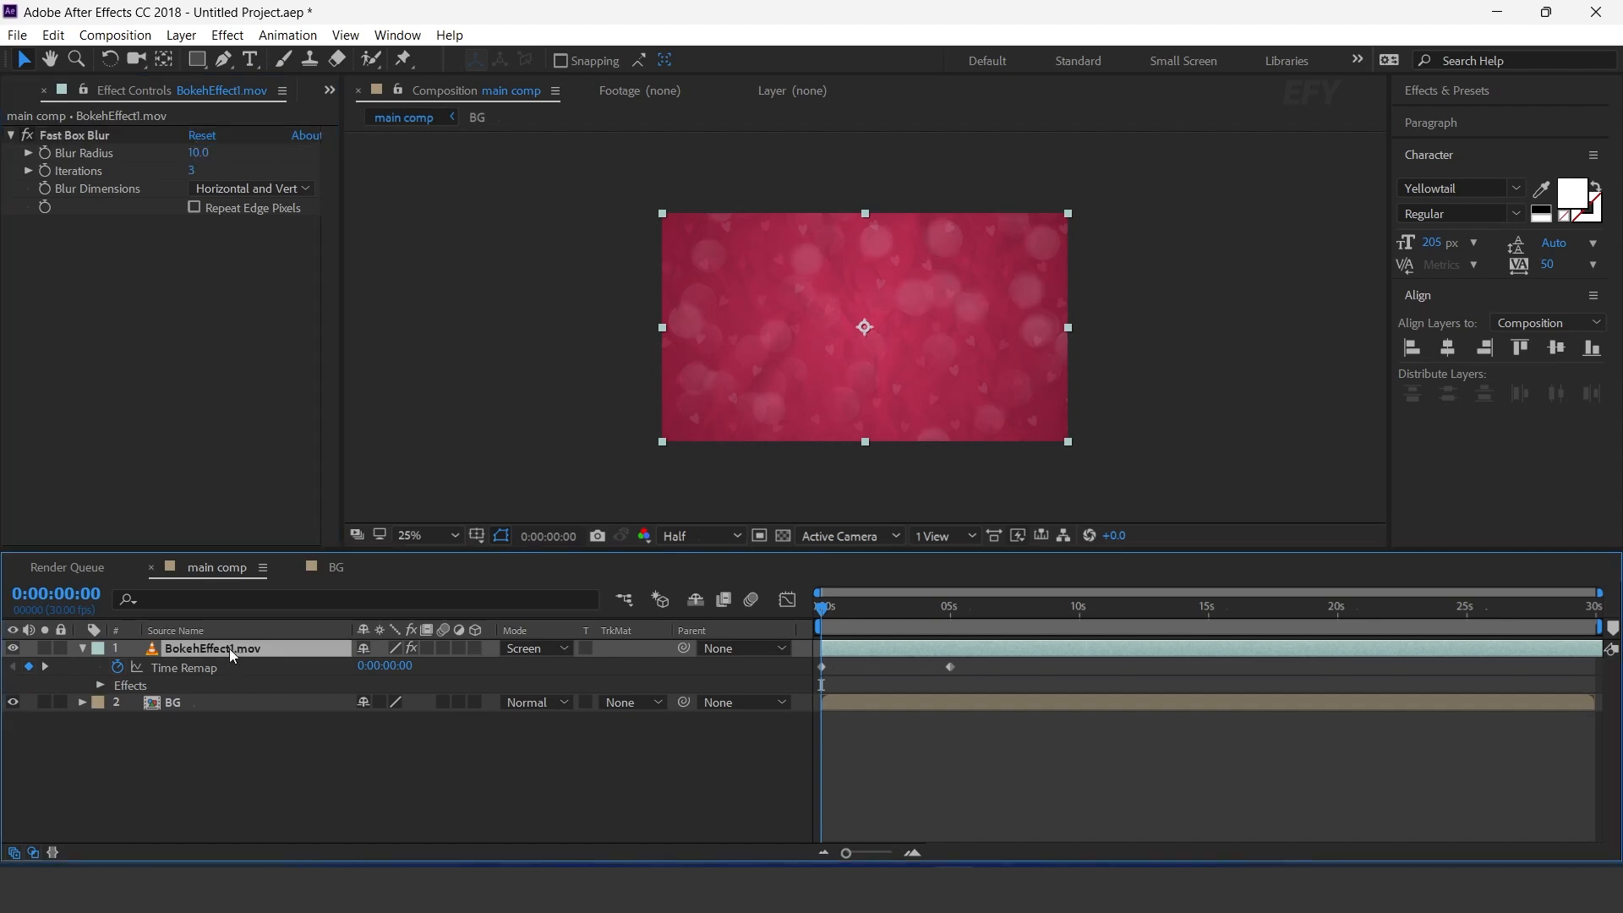
{"action": "type", "text": "t"}
{"action": "type", "text": "6"}
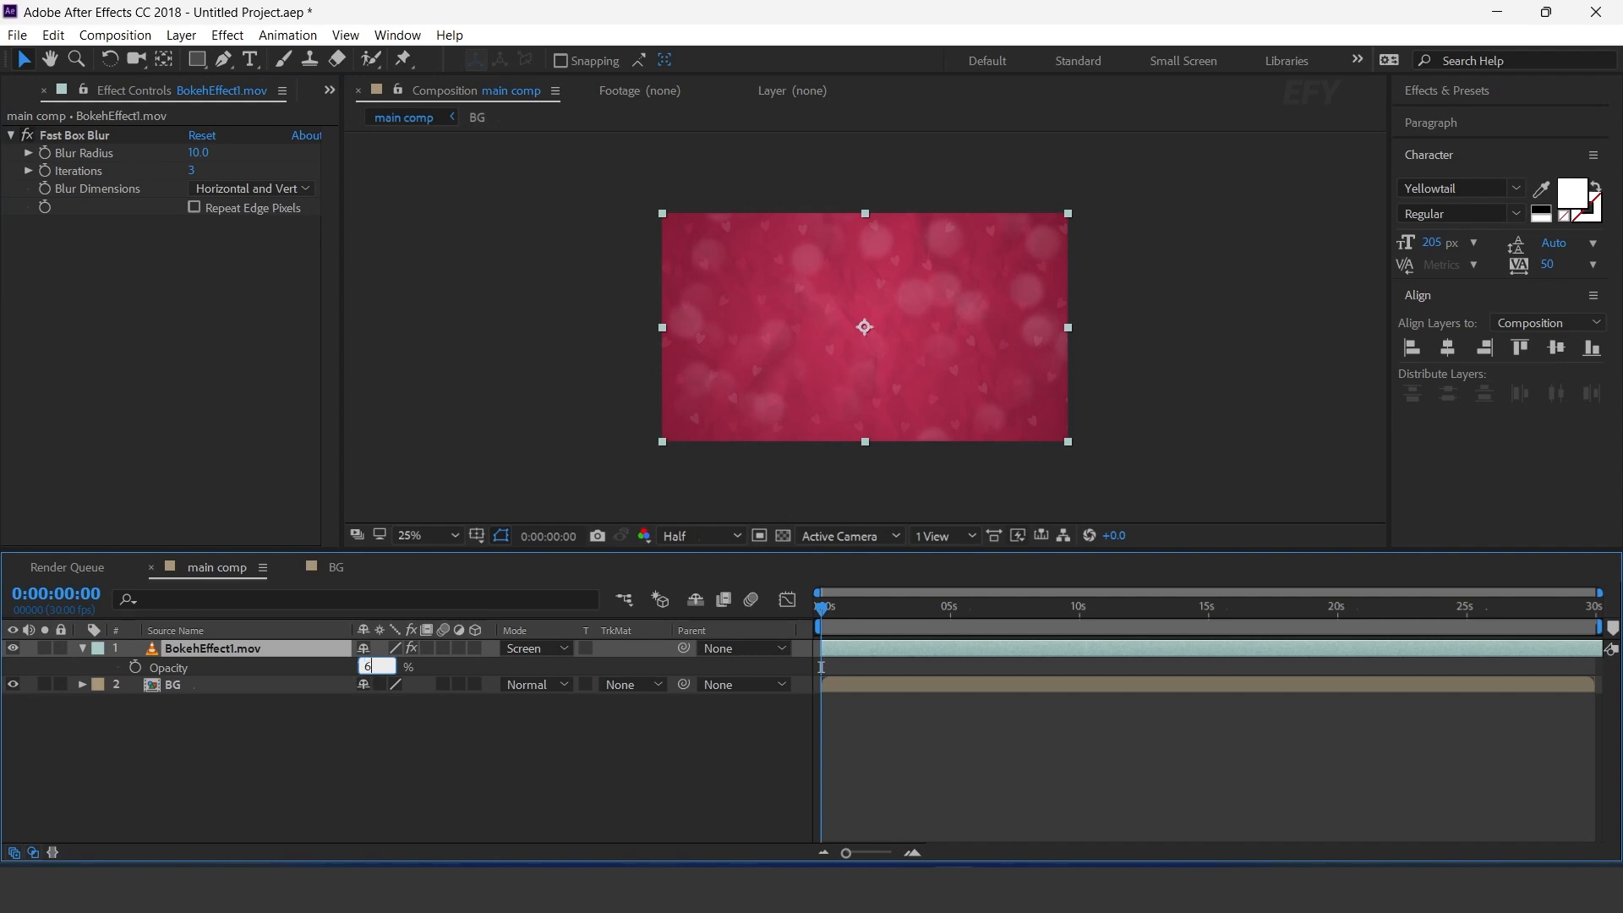
{"action": "type", "text": "0"}
{"action": "key", "text": "Return"}
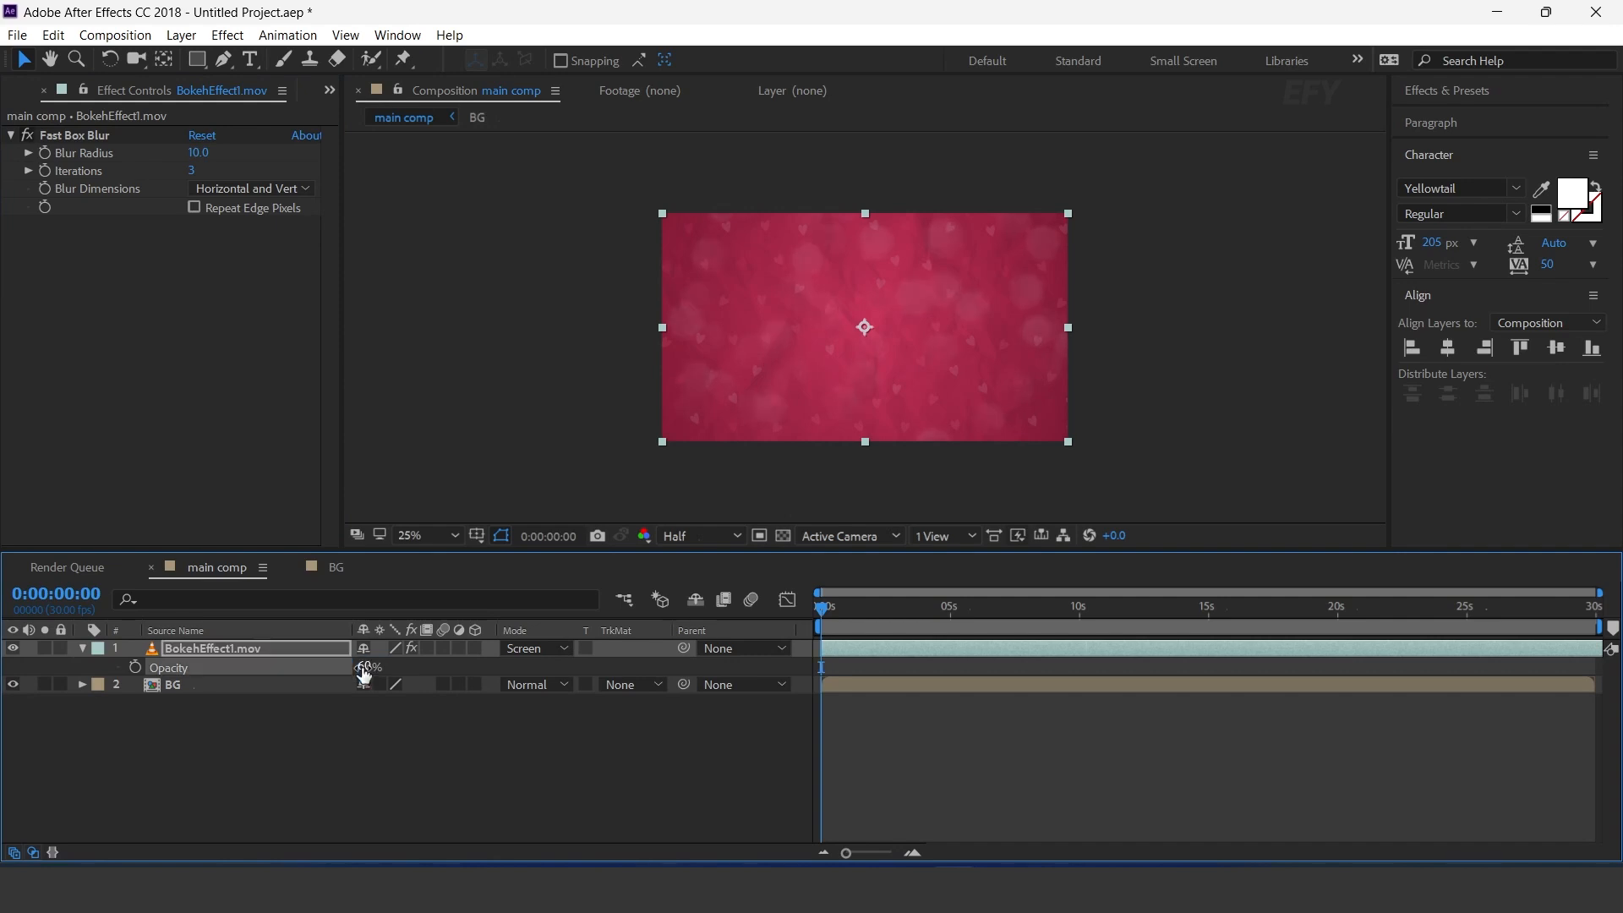
{"action": "left_click", "coordinate": [524, 793]}
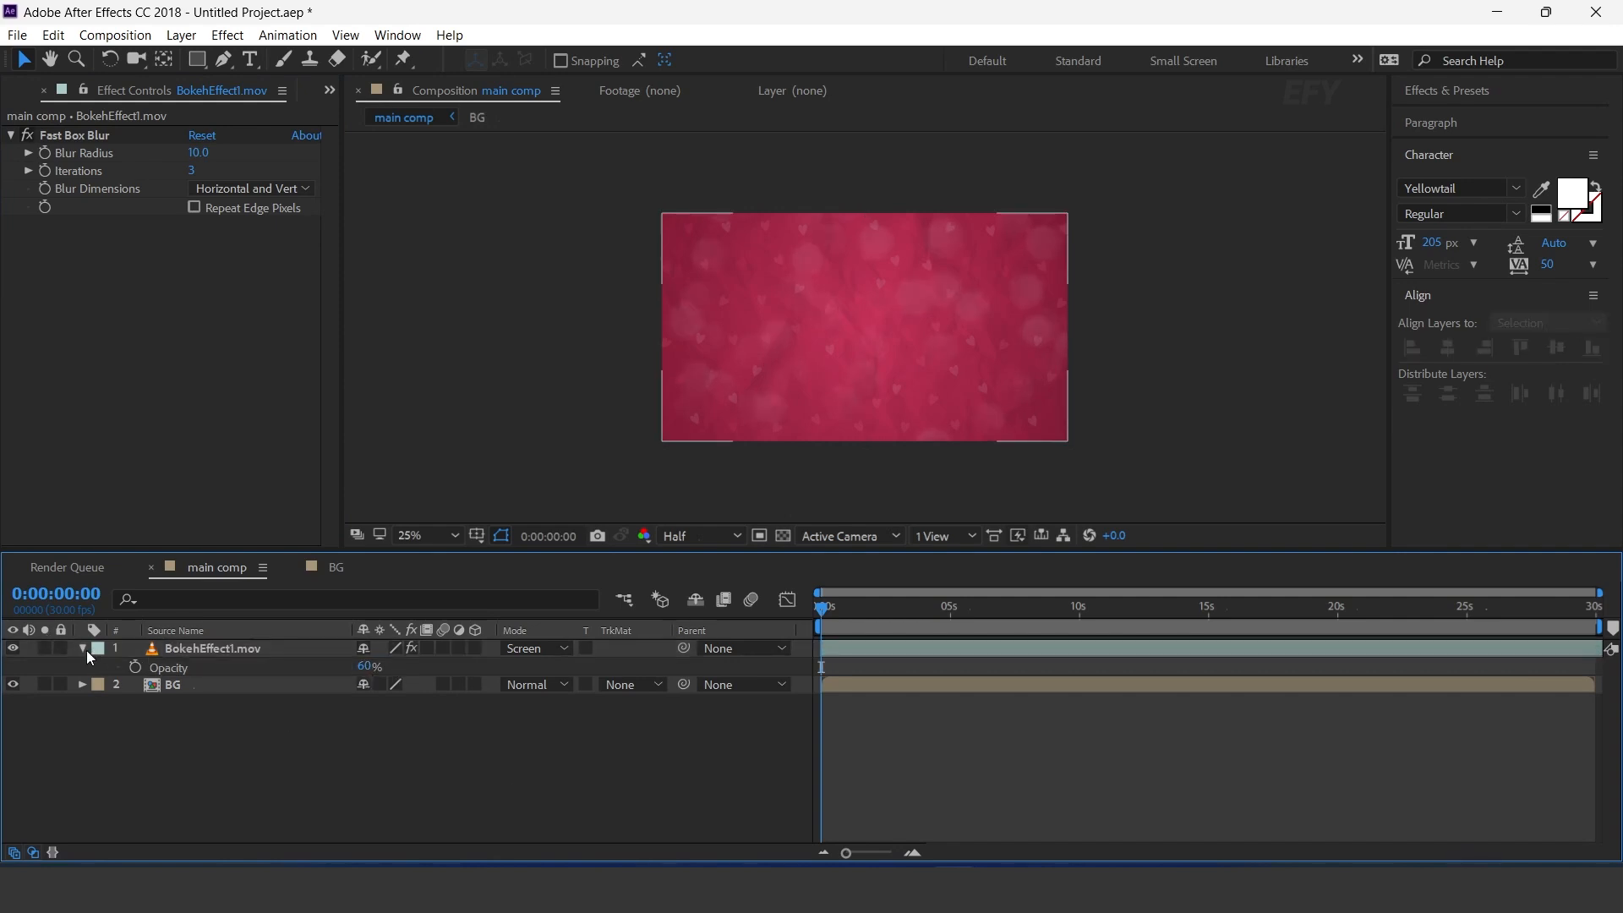
{"action": "left_click", "coordinate": [82, 649]}
Step: Create a new composition named rose with a width and height of 500 px
{"action": "left_click", "coordinate": [16, 93]}
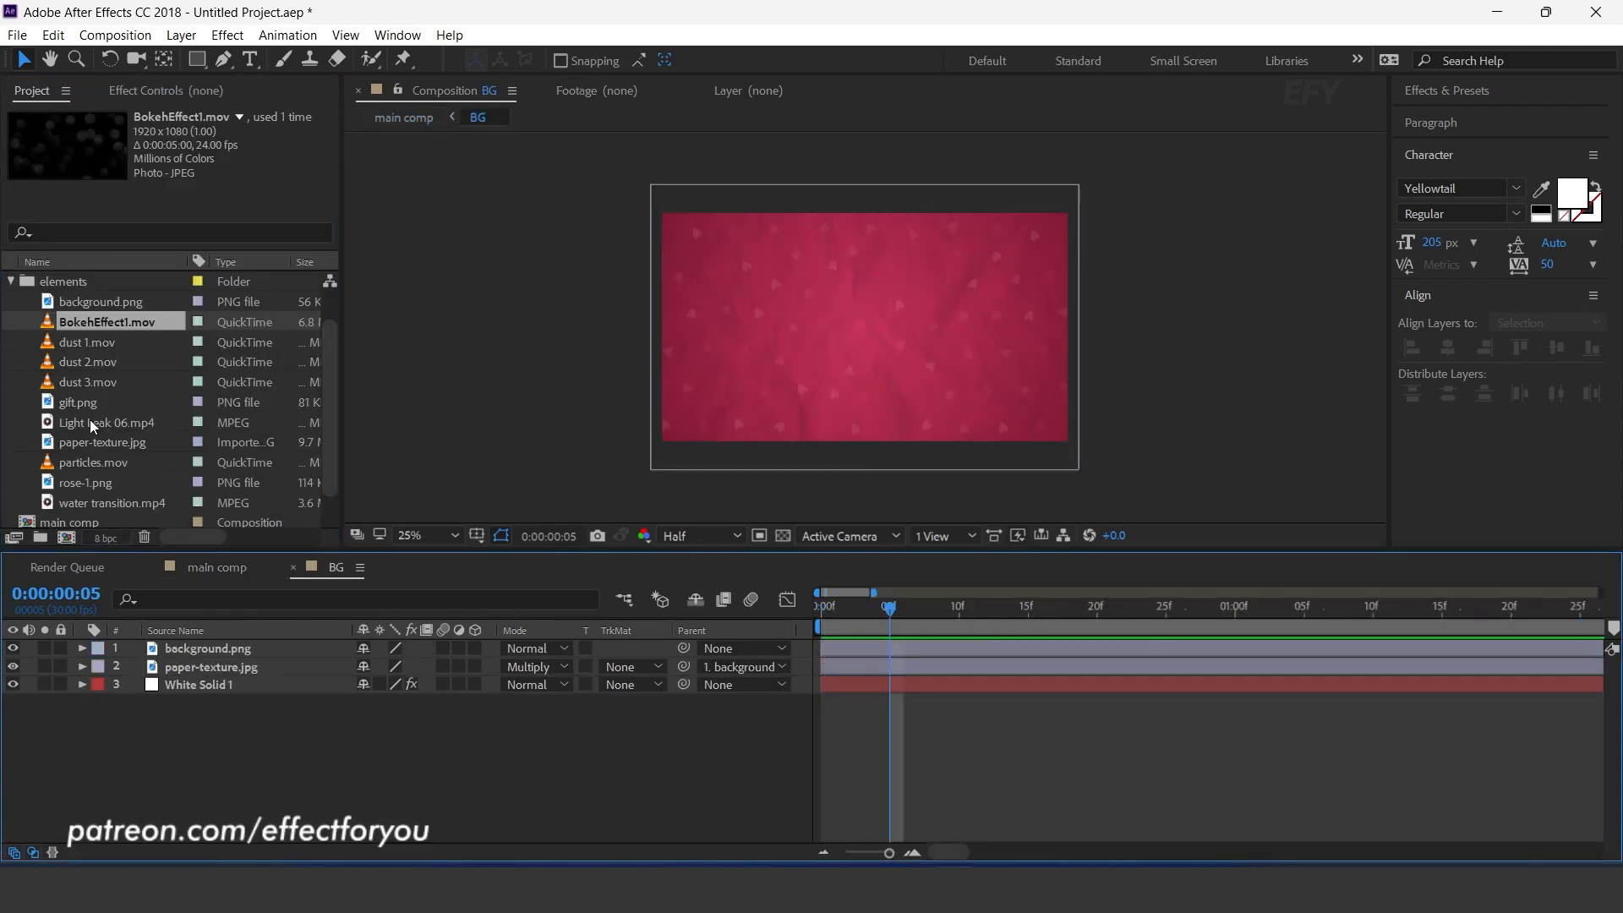
{"action": "scroll", "coordinate": [89, 419], "scroll_direction": "down", "scroll_amount": 2}
{"action": "left_click", "coordinate": [66, 538]}
{"action": "left_click", "coordinate": [830, 370]}
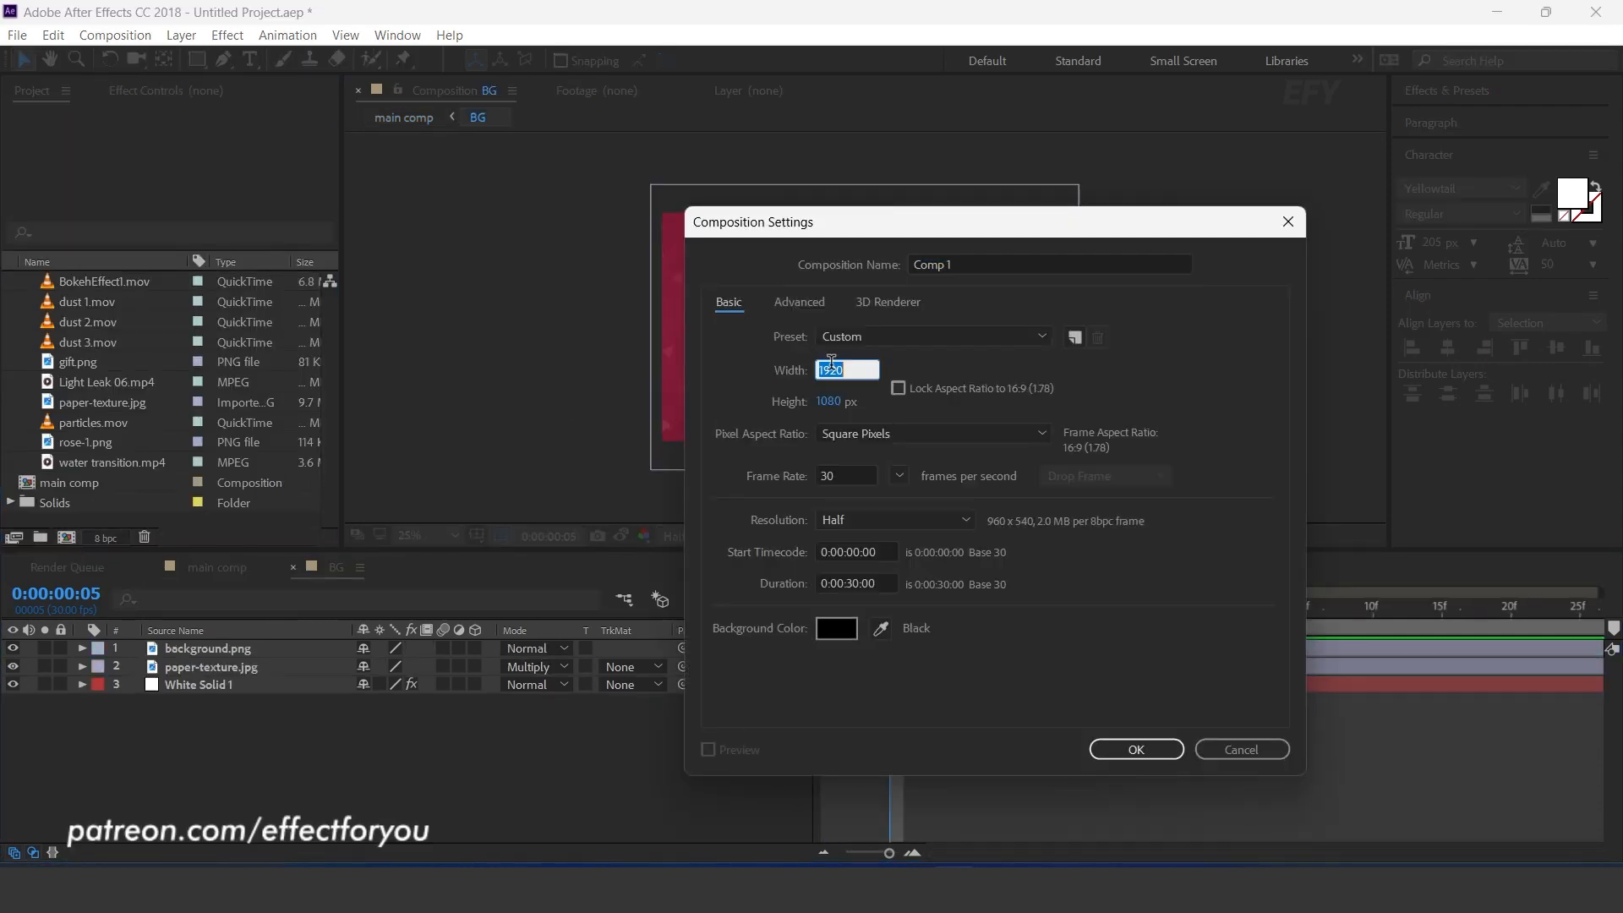
{"action": "type", "text": "500"}
{"action": "key", "text": "Tab"}
{"action": "type", "text": "500"}
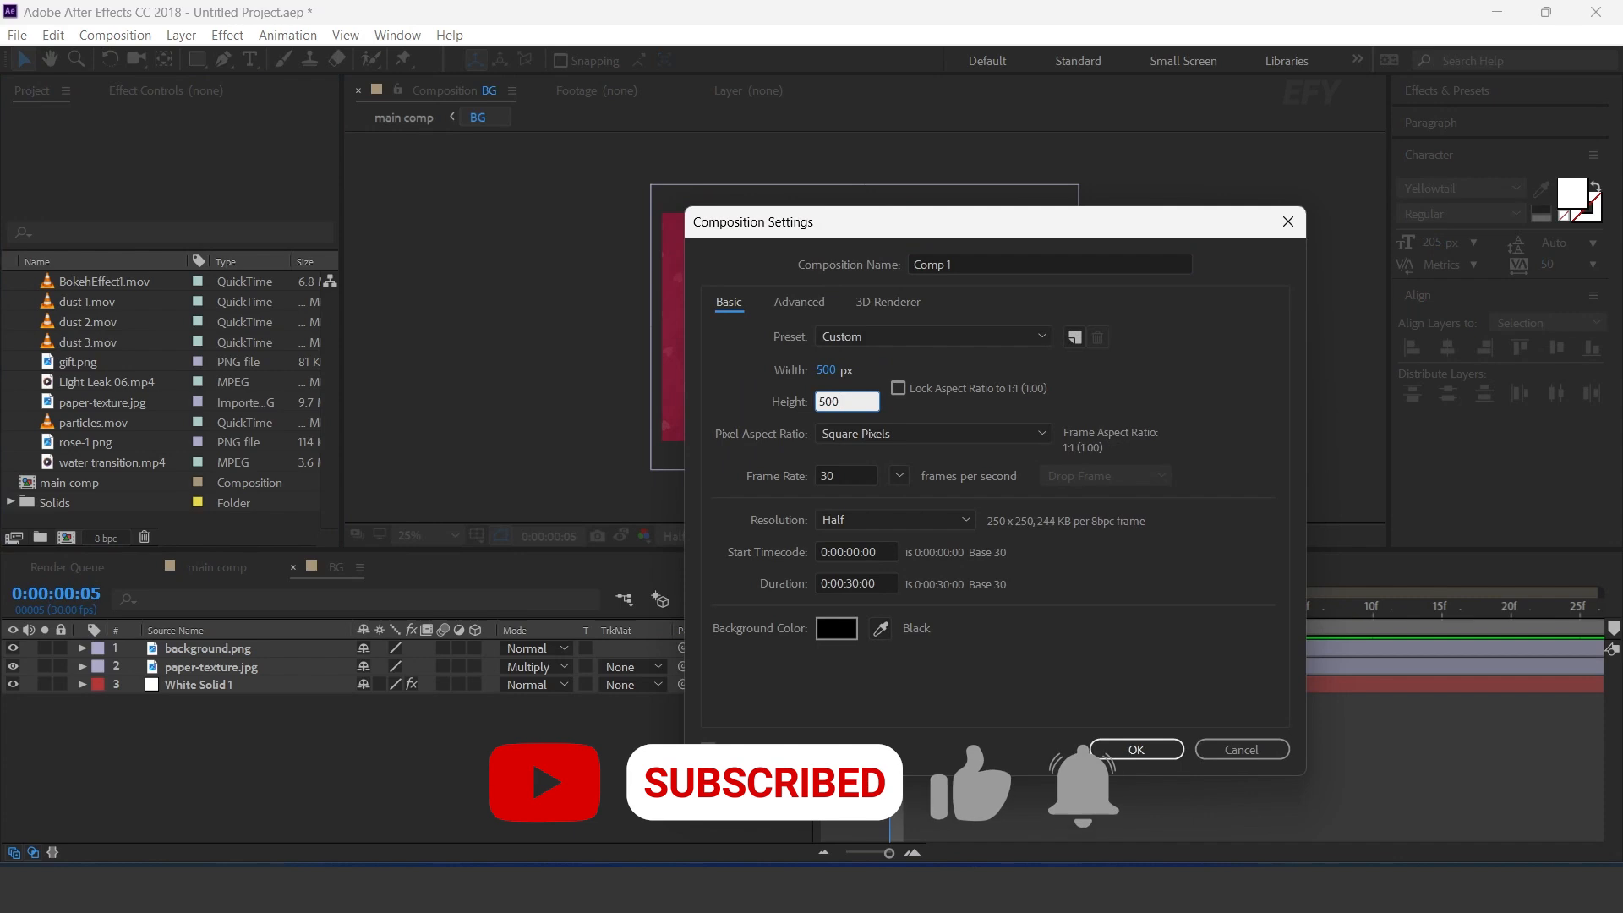
{"action": "left_click", "coordinate": [974, 265]}
{"action": "double_click", "coordinate": [974, 265]}
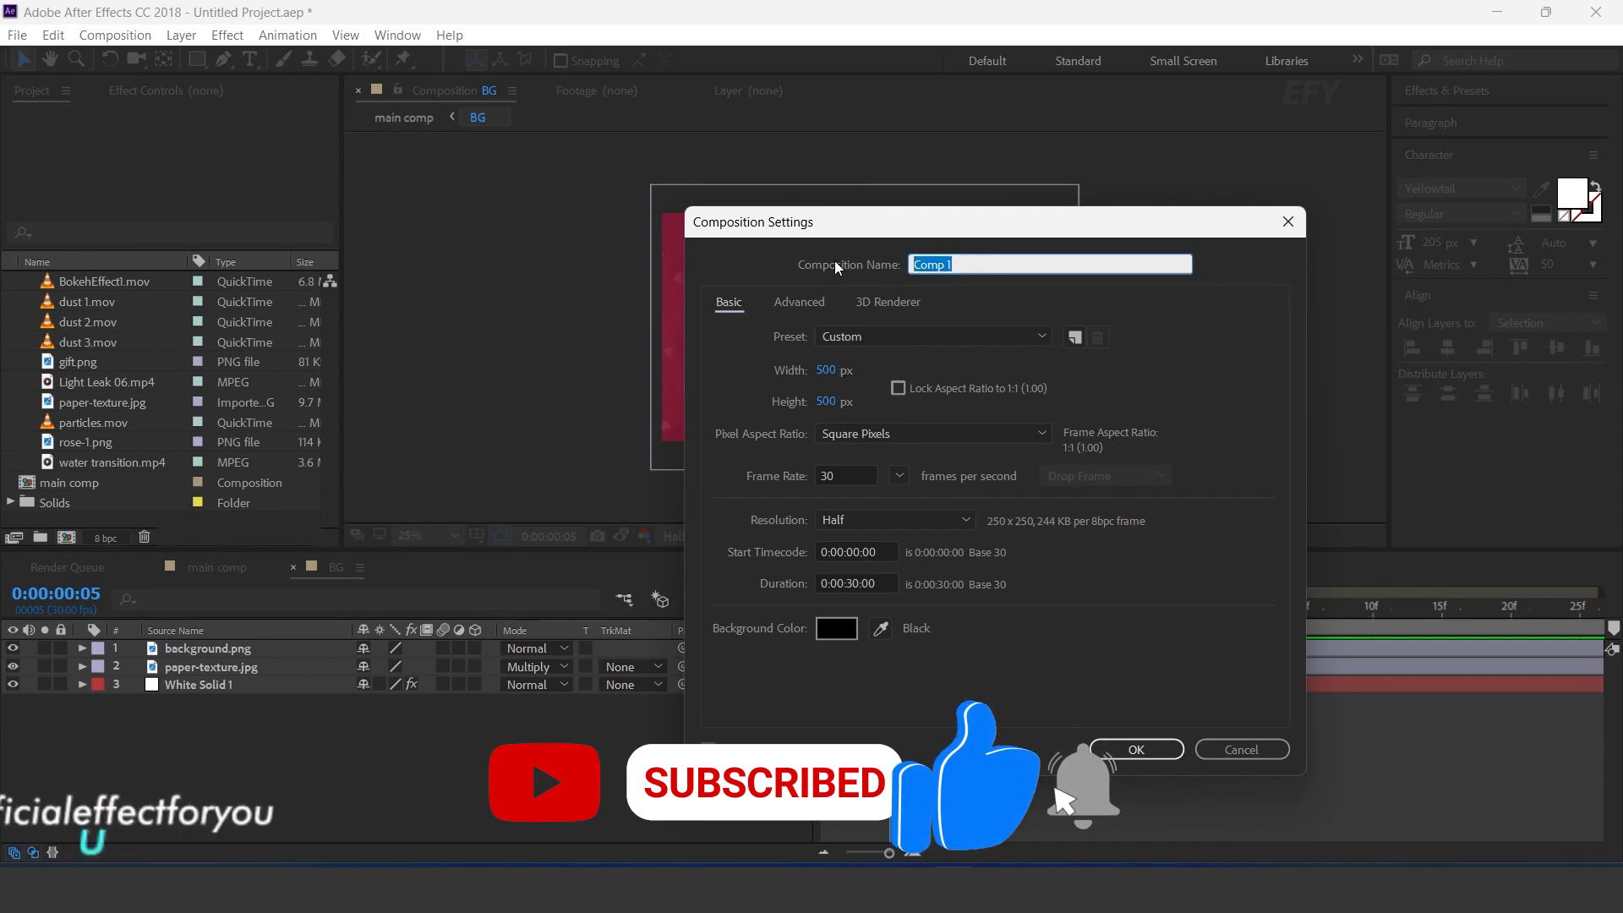
{"action": "type", "text": "rose"}
{"action": "key", "text": "Return"}
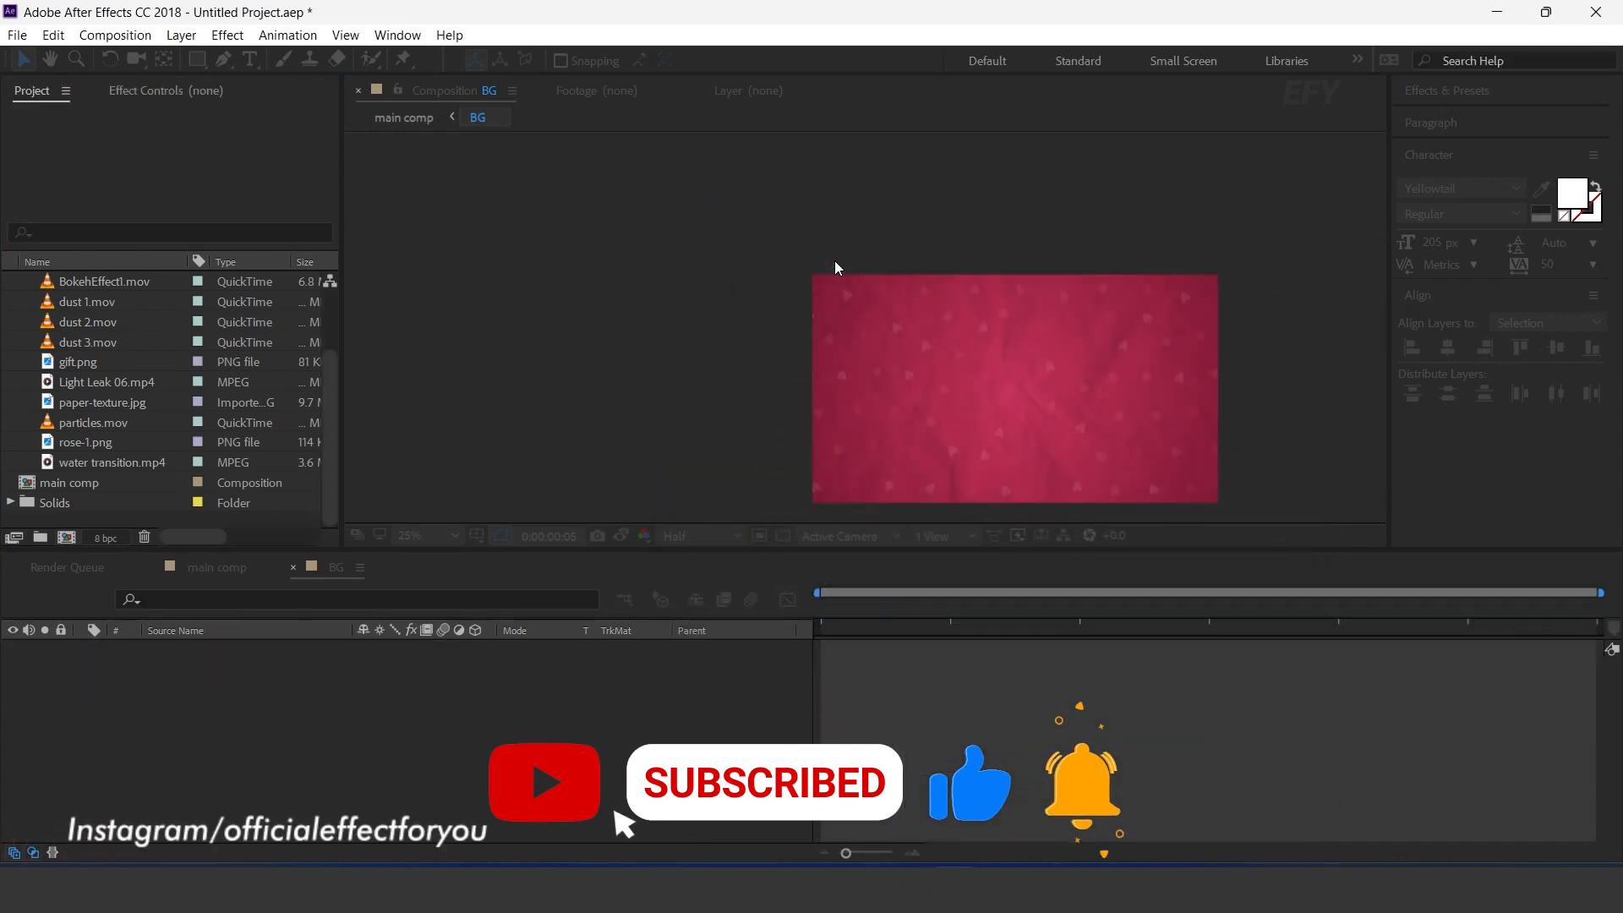
Step: Add rose-1.png to the rose composition and close that composition's timeline
{"action": "left_click", "coordinate": [88, 445]}
{"action": "left_click_drag", "start_coordinate": [88, 445], "coordinate": [220, 742]}
{"action": "scroll", "coordinate": [879, 338], "scroll_direction": "up", "scroll_amount": 4}
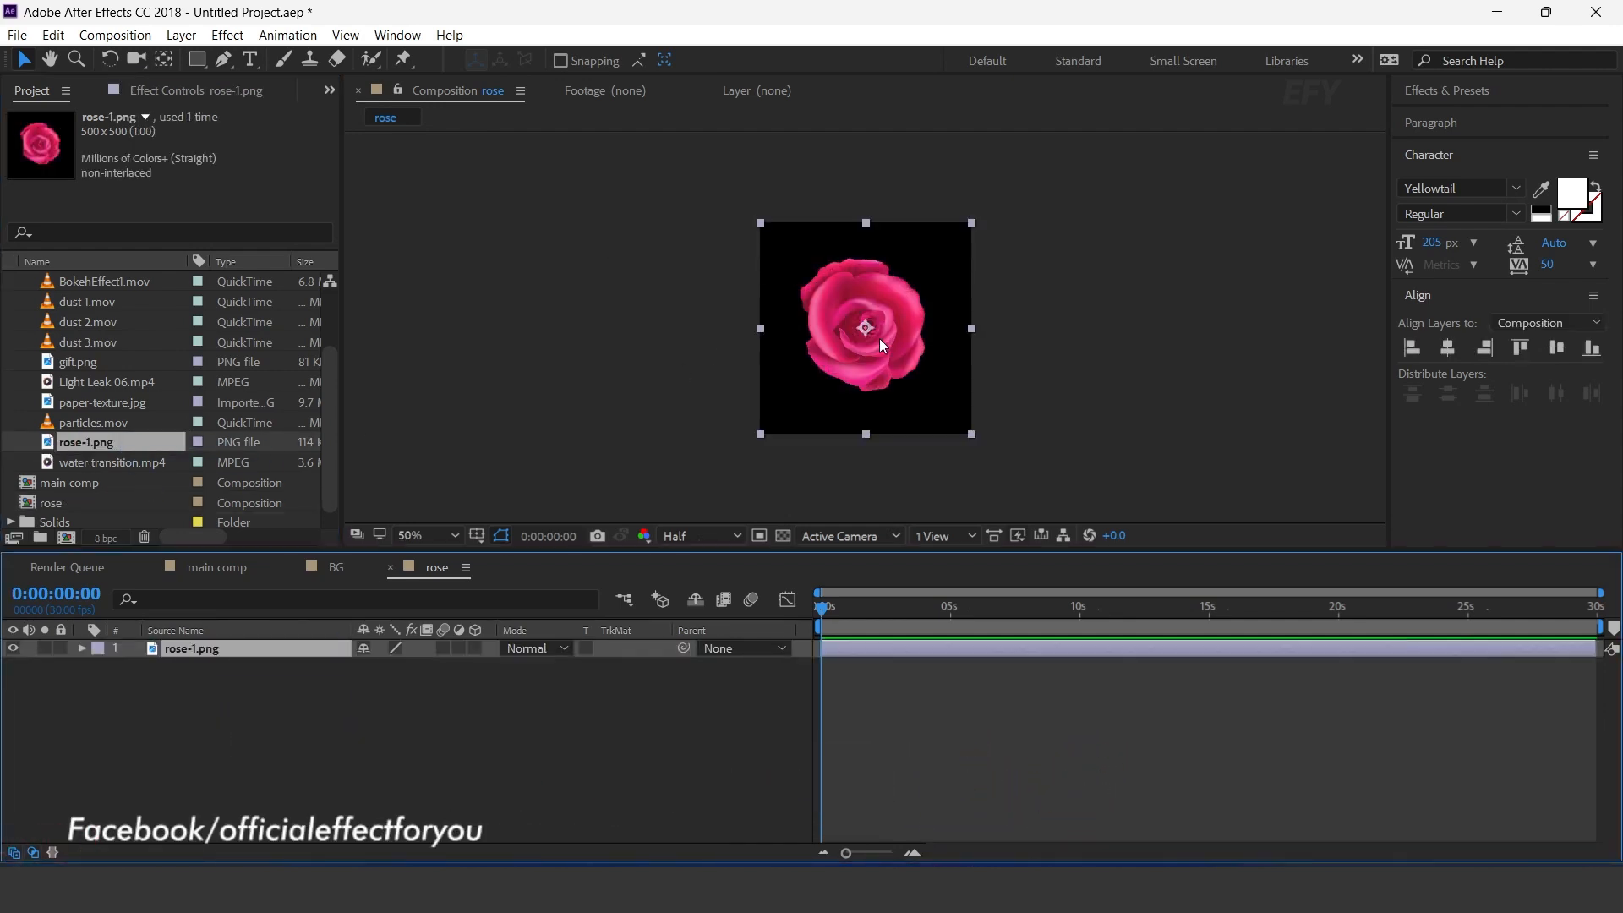
{"action": "left_click", "coordinate": [390, 566]}
Step: Create a new composition named "all roses" sized 1920 x 1080 px
{"action": "scroll", "coordinate": [98, 463], "scroll_direction": "down", "scroll_amount": 1}
{"action": "left_click", "coordinate": [47, 517]}
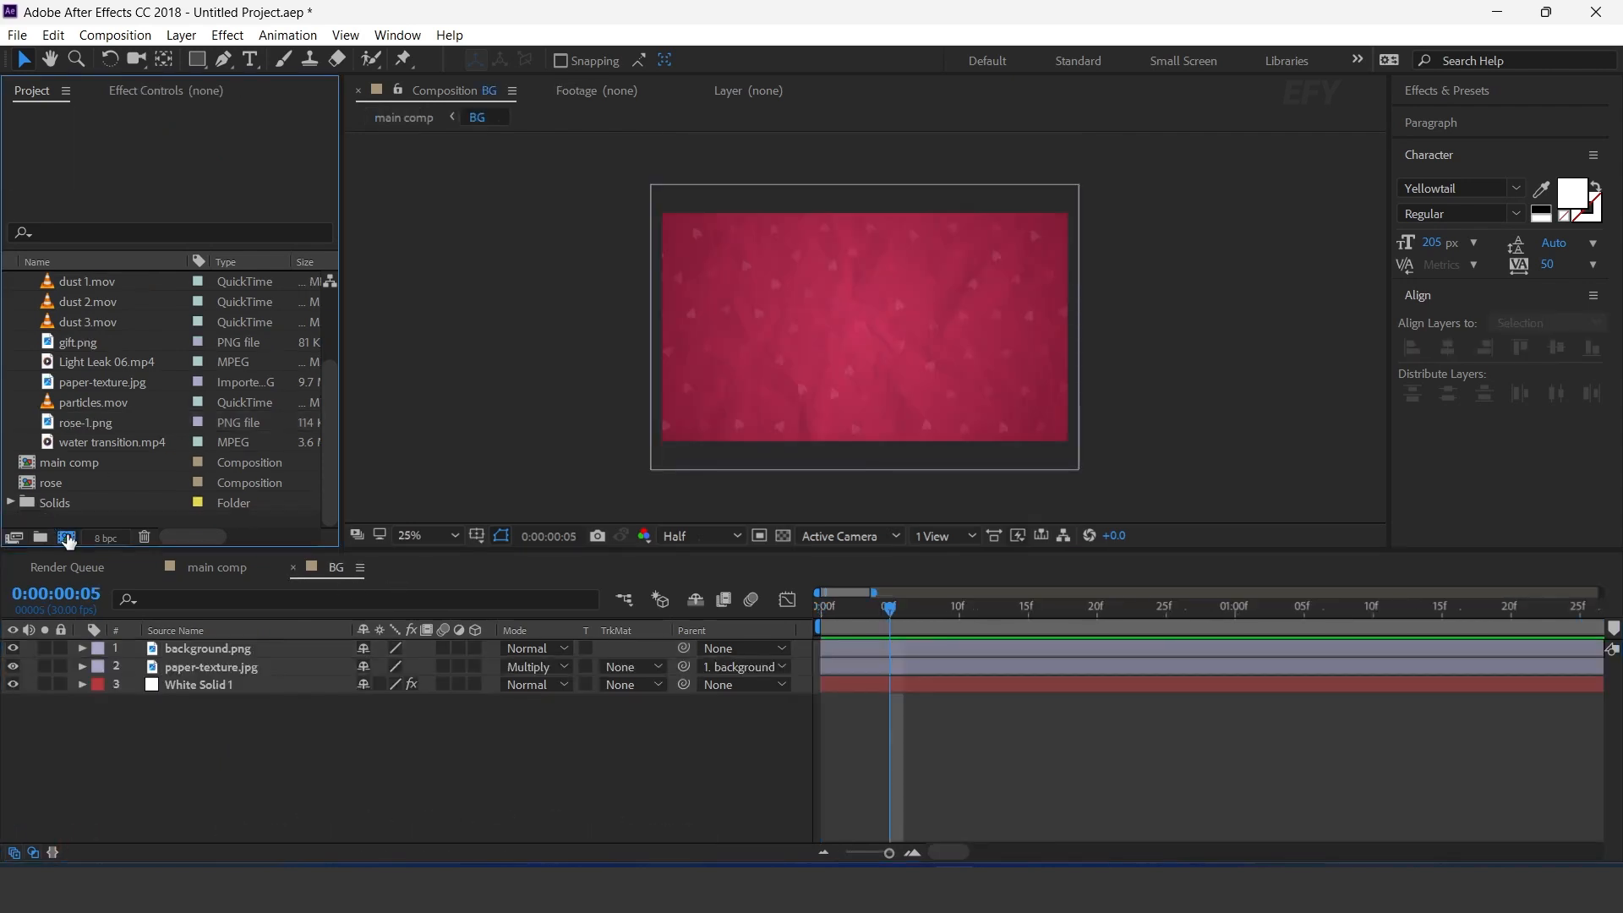
{"action": "left_click", "coordinate": [66, 538]}
{"action": "double_click", "coordinate": [828, 372]}
{"action": "type", "text": "19"}
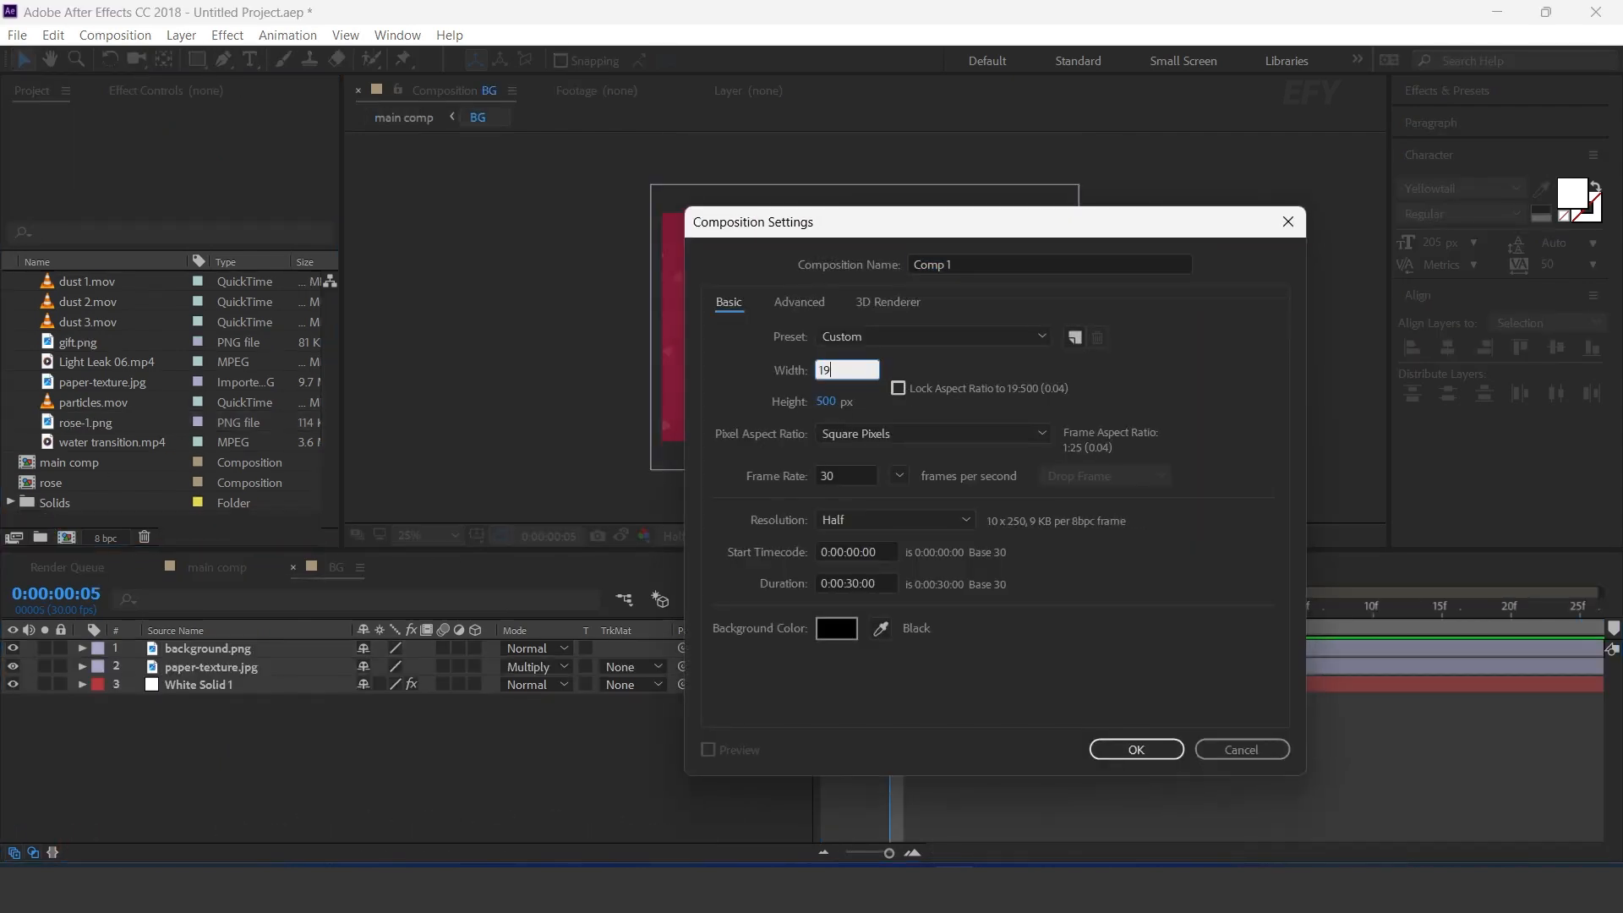
{"action": "type", "text": "20"}
{"action": "key", "text": "Tab"}
{"action": "type", "text": "1080"}
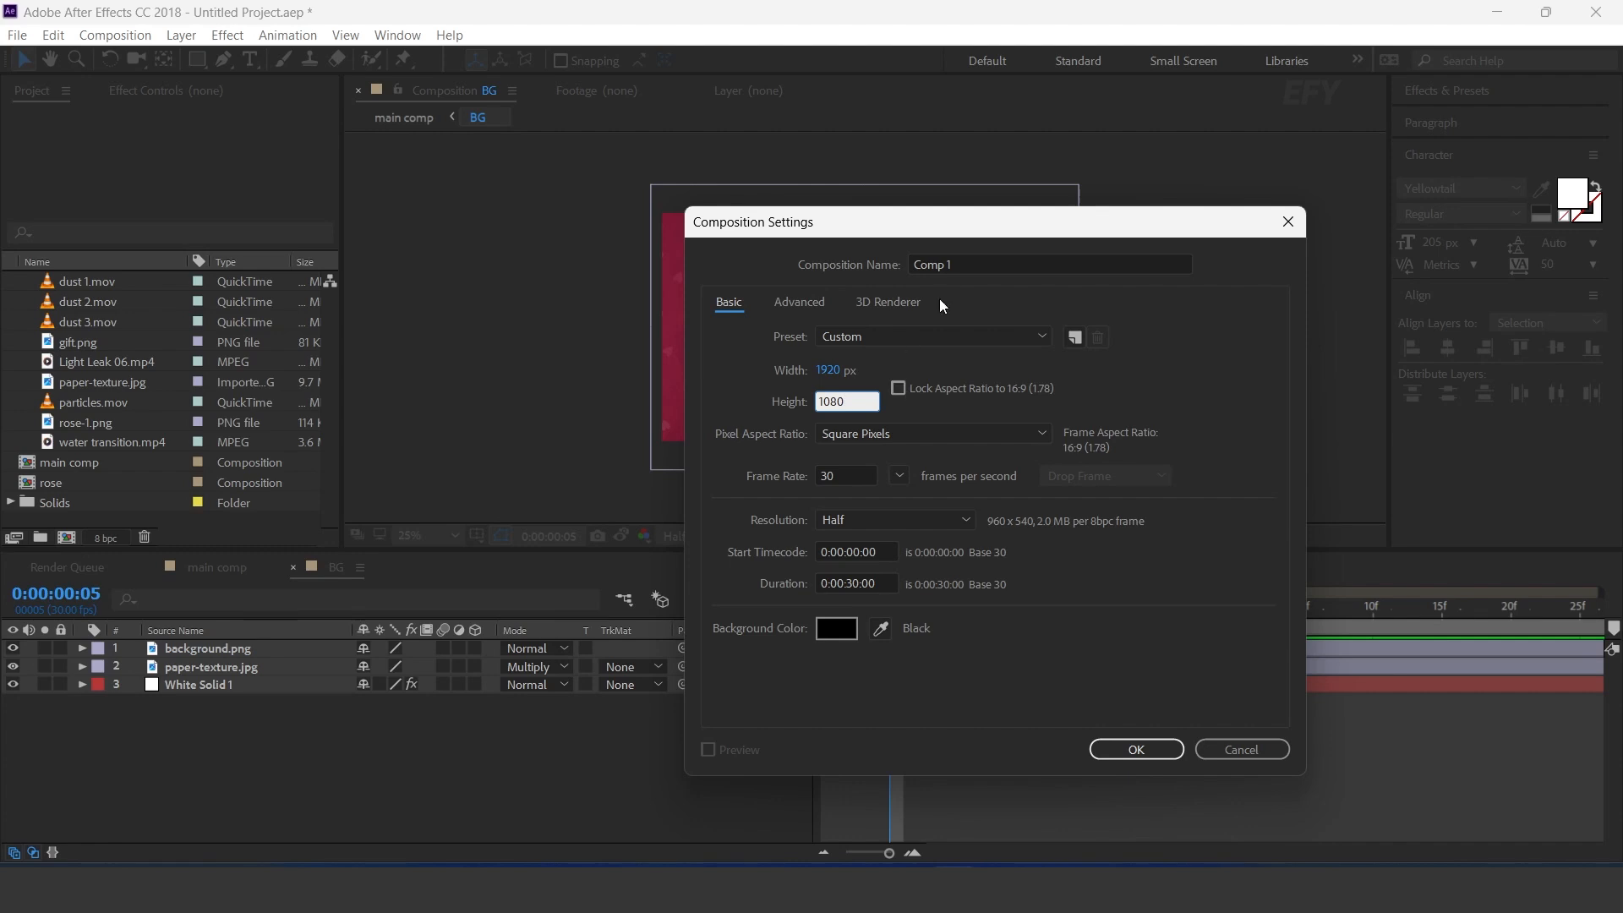
{"action": "double_click", "coordinate": [972, 264]}
{"action": "type", "text": "all ro"}
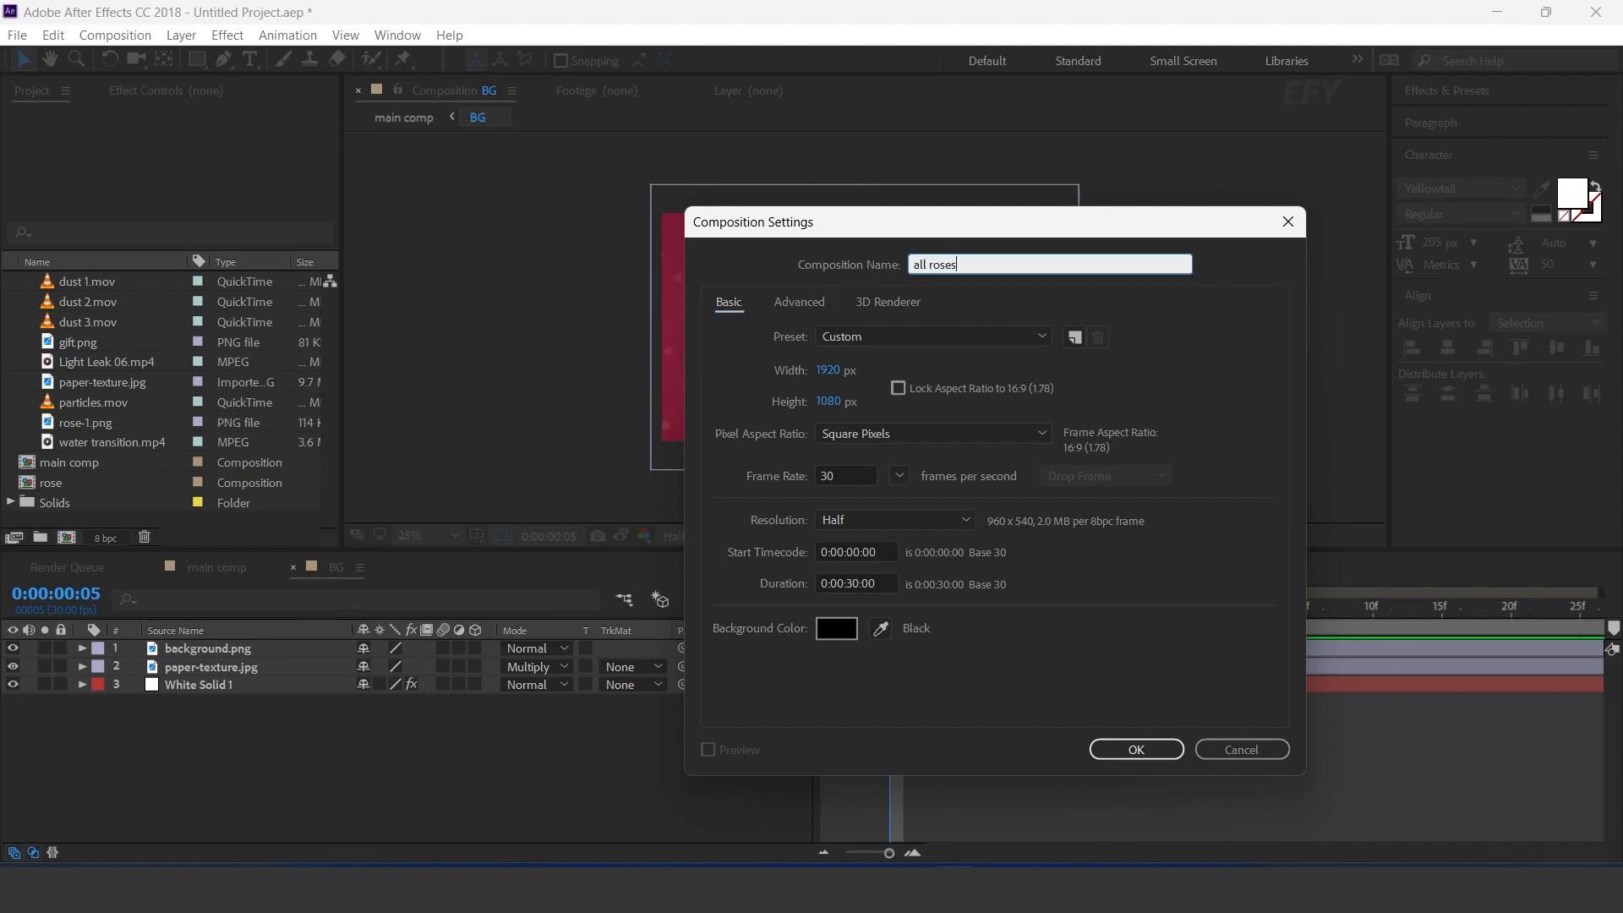
{"action": "type", "text": "ses"}
{"action": "key", "text": "Return"}
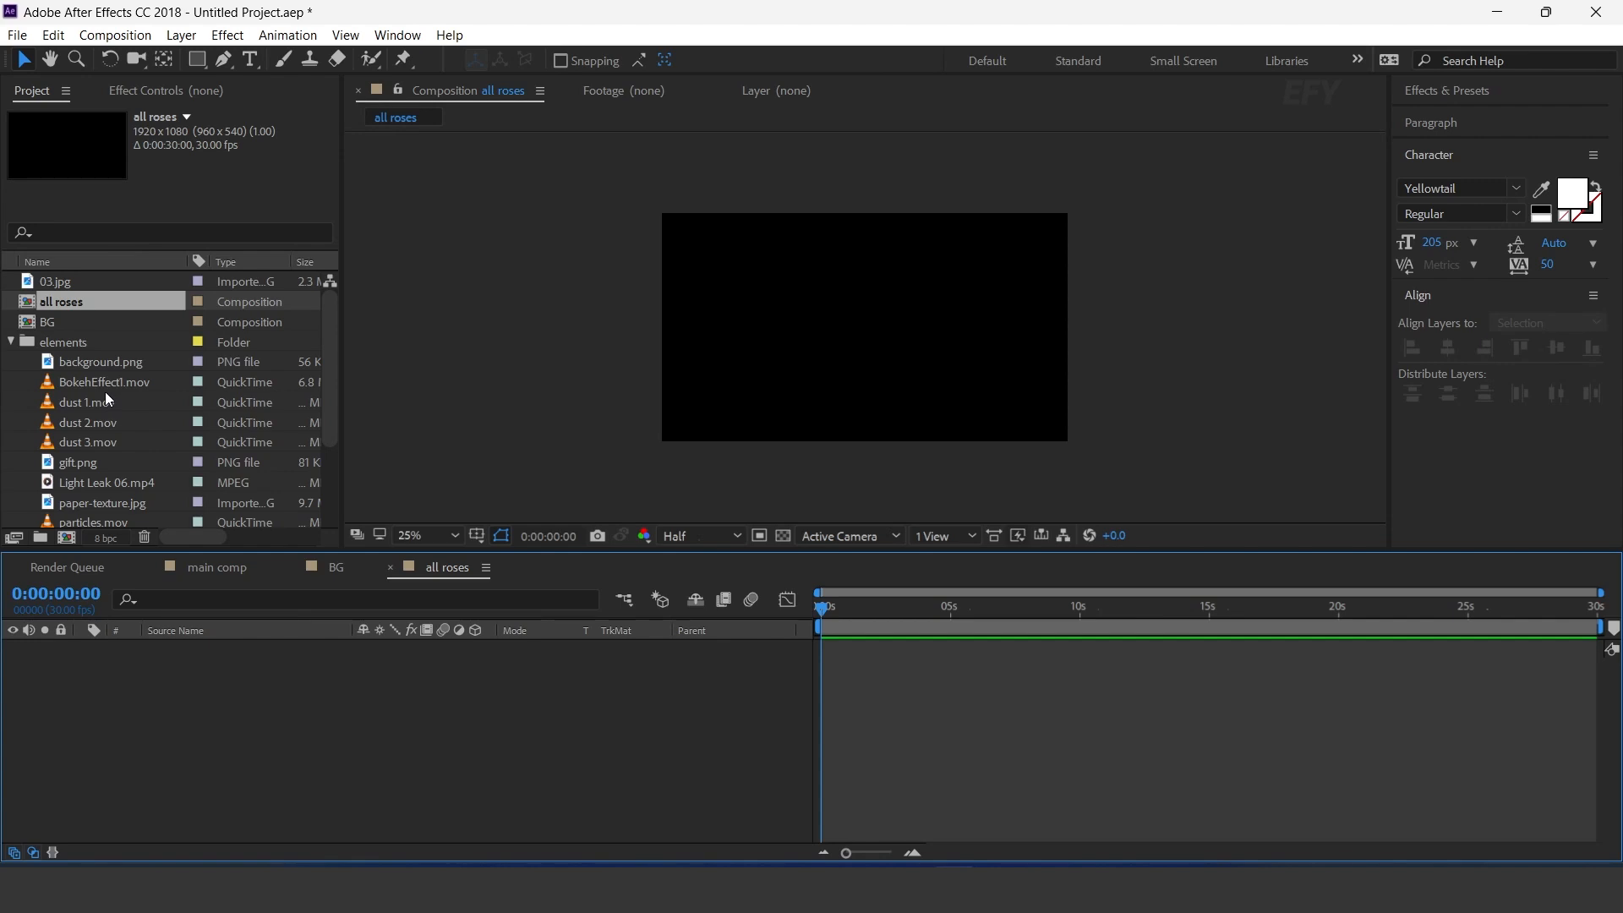
Step: Place the rose composition as a layer in the "all roses" composition
{"action": "scroll", "coordinate": [105, 392], "scroll_direction": "down", "scroll_amount": 3}
{"action": "left_click_drag", "start_coordinate": [21, 489], "coordinate": [178, 735]}
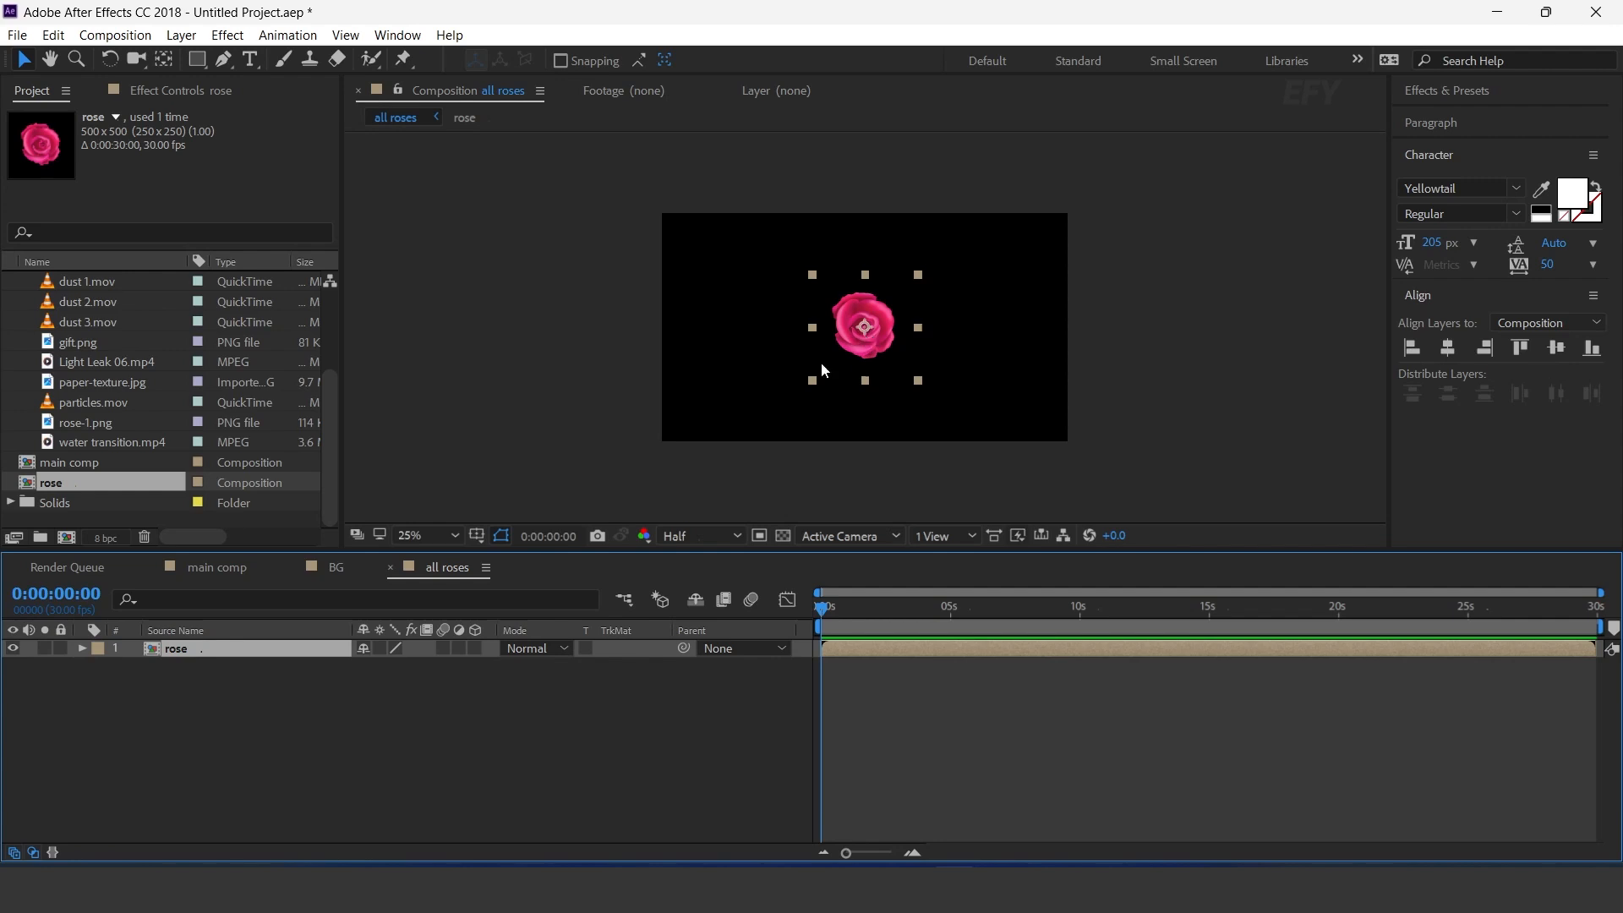
Step: Add Scale and Rotation keyframes to the rose layer at 0:00:01:13, keeping 100% scale and 0° rotation
{"action": "key", "text": "s"}
{"action": "key", "text": "shift+r"}
{"action": "left_click_drag", "start_coordinate": [819, 606], "coordinate": [970, 615]}
{"action": "key", "text": "equal"}
{"action": "key", "text": "equal"}
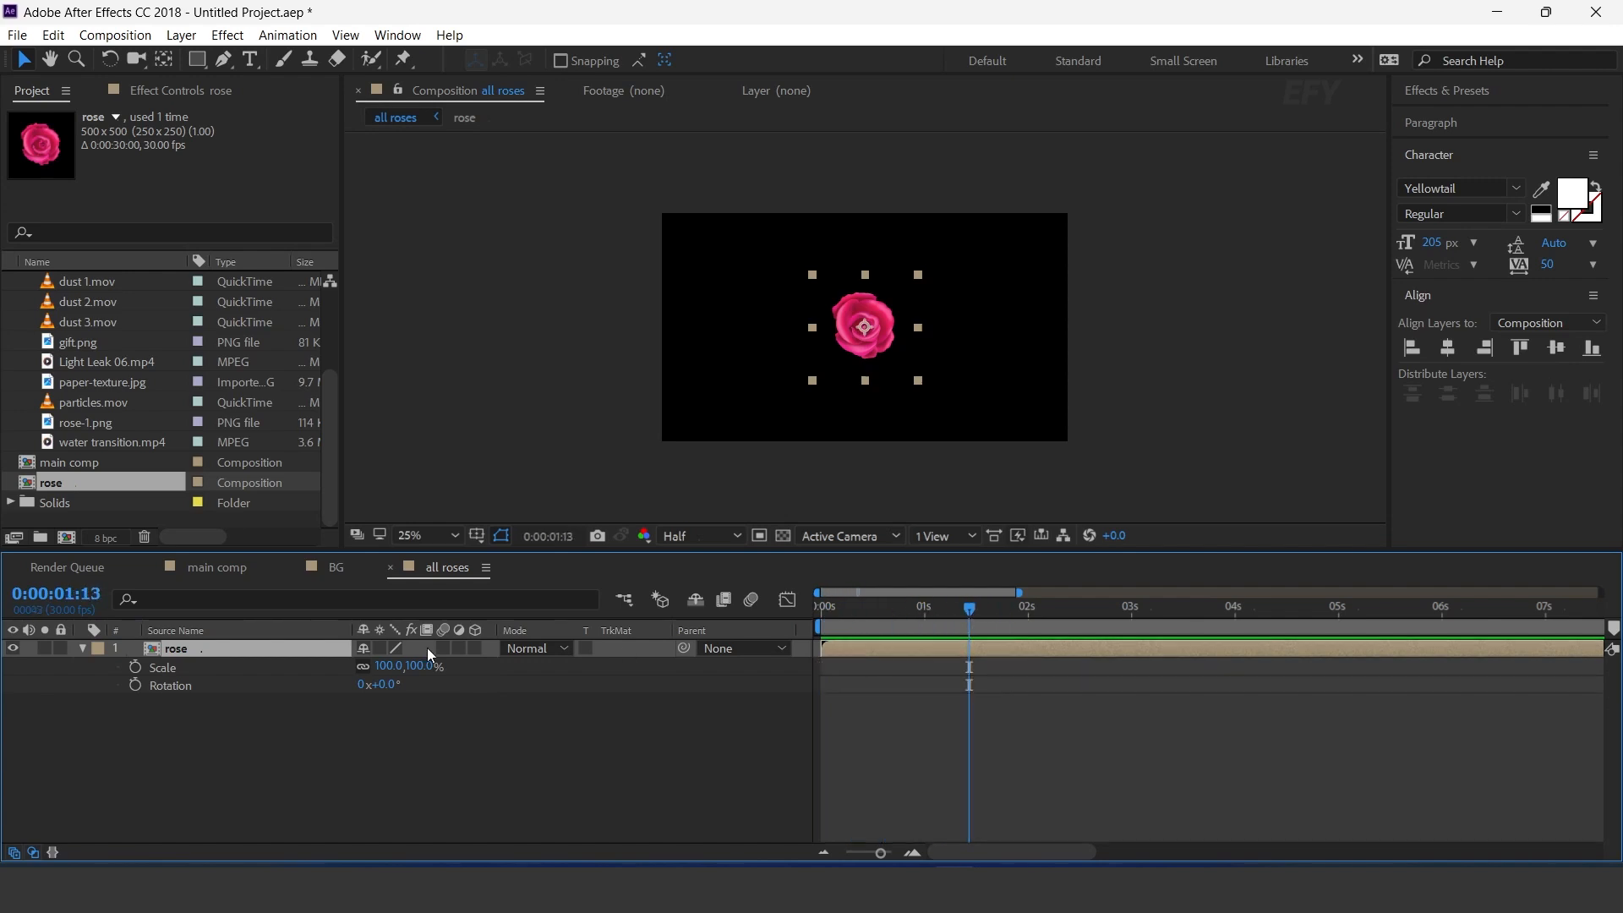
{"action": "left_click", "coordinate": [136, 668]}
{"action": "left_click", "coordinate": [135, 685]}
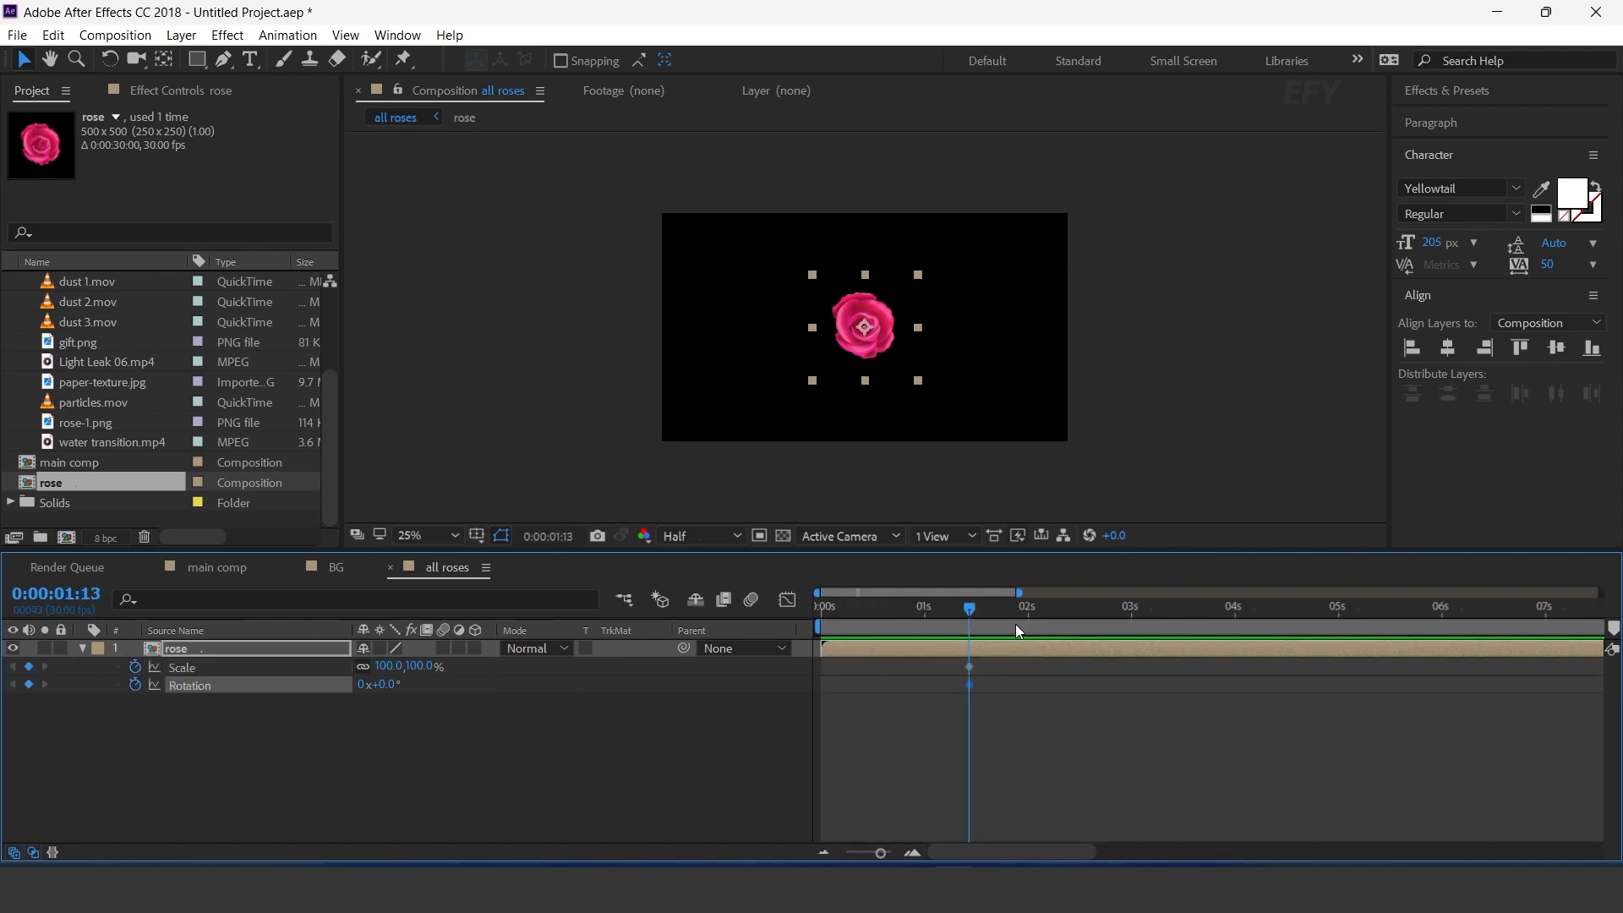
Step: At the start of the composition, set the rose layer's Scale to 0% and Rotation to -100°
{"action": "key", "text": "Home"}
{"action": "left_click", "coordinate": [450, 749]}
{"action": "left_click", "coordinate": [420, 667]}
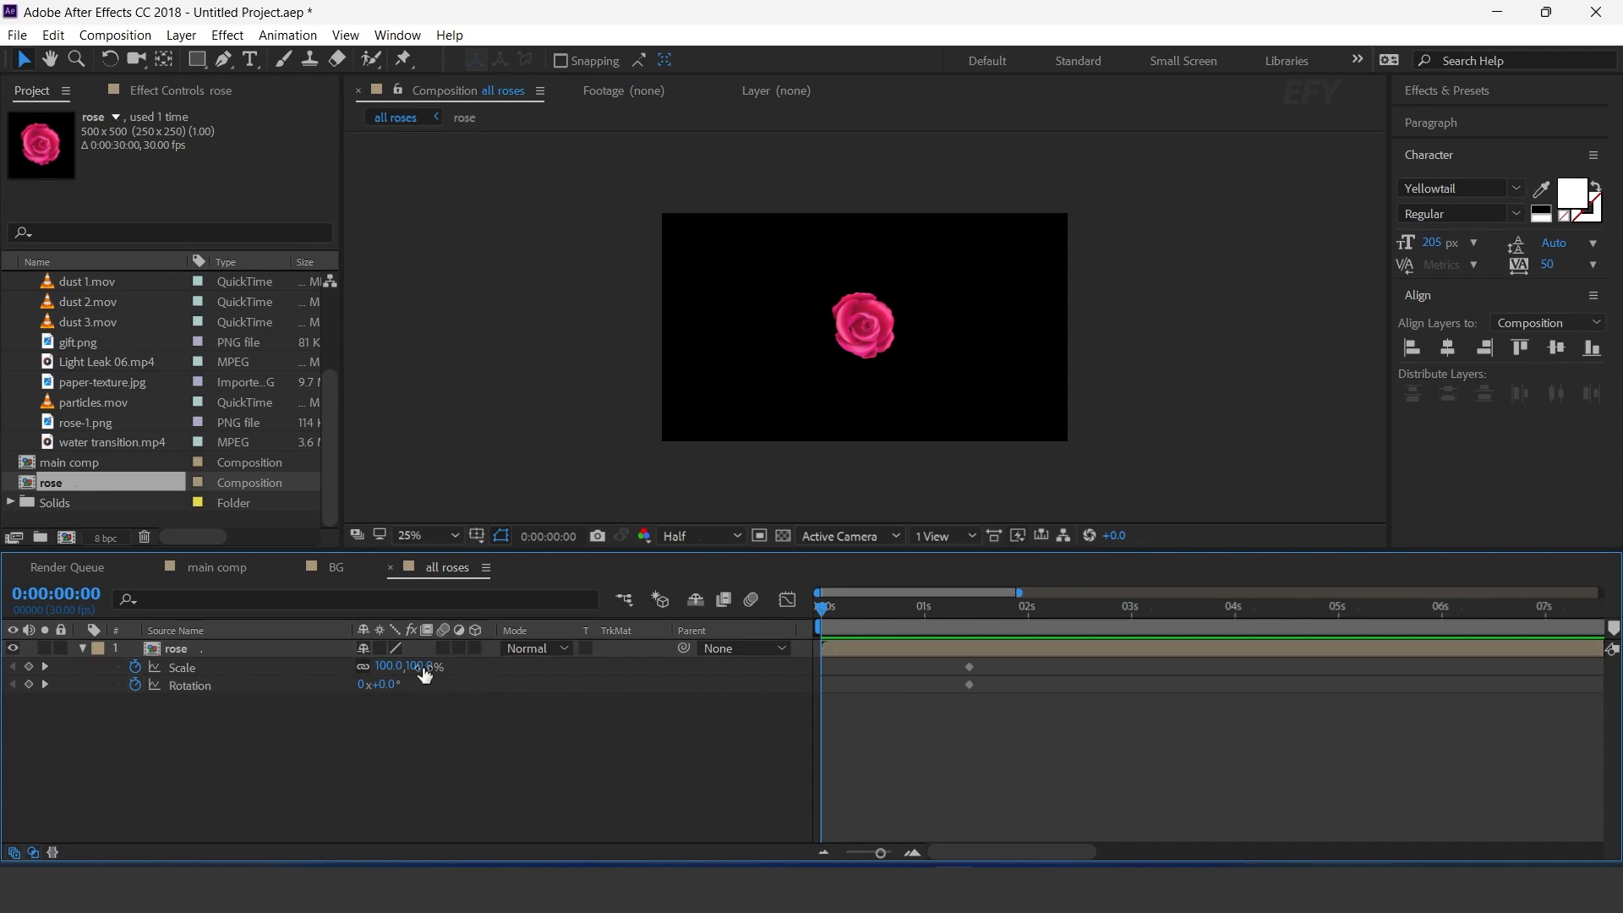
{"action": "type", "text": "0"}
{"action": "key", "text": "Return"}
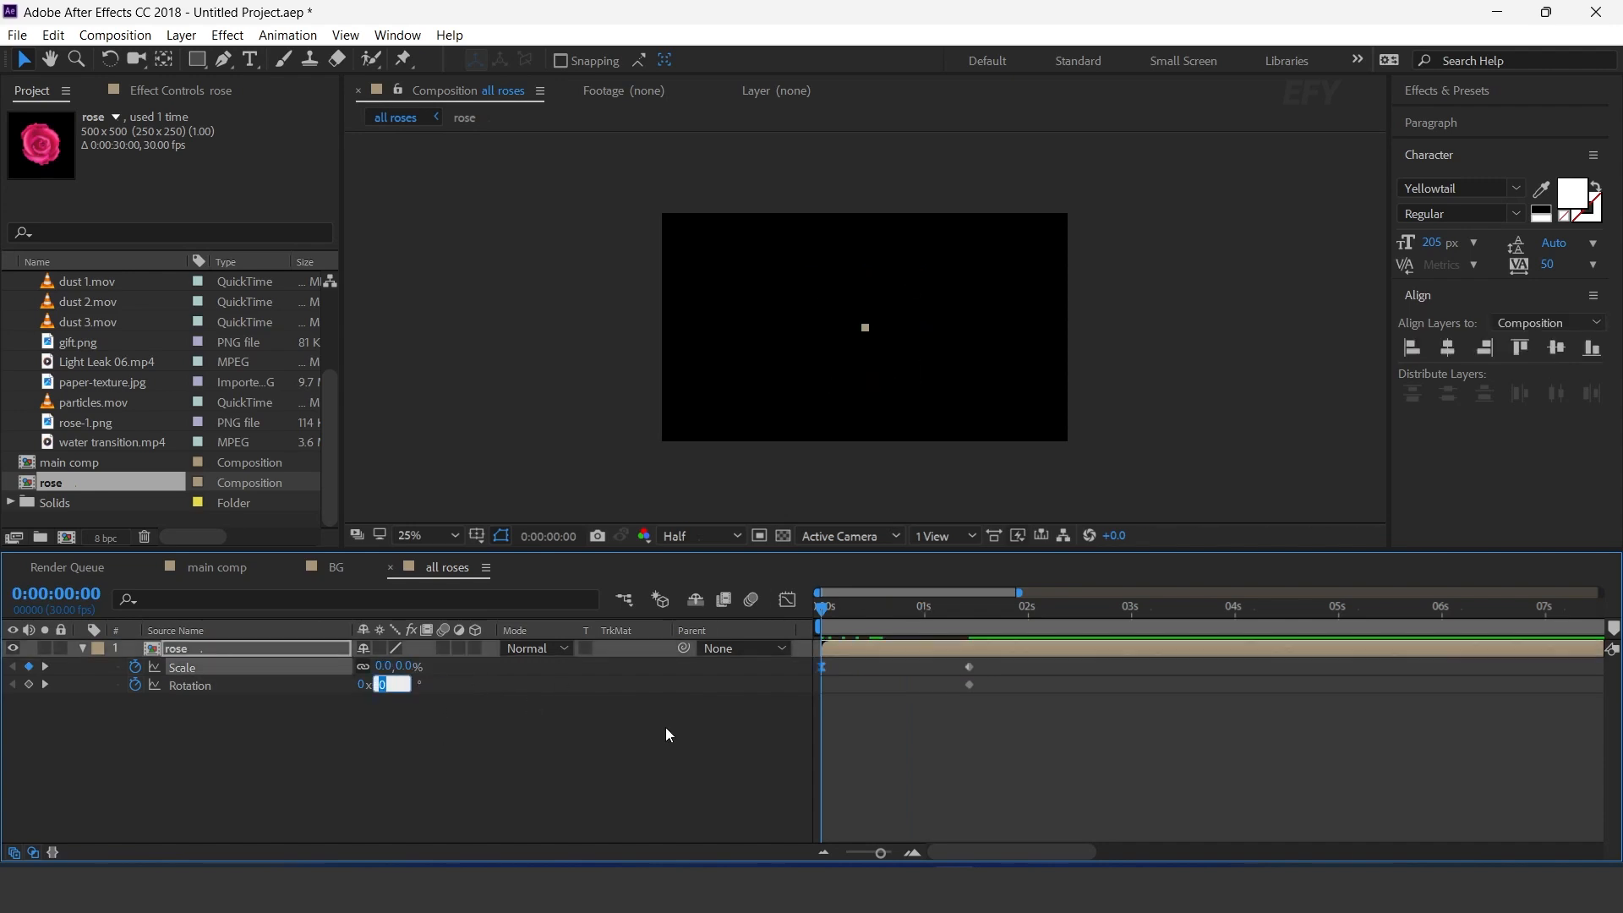
{"action": "type", "text": "-100"}
{"action": "key", "text": "Return"}
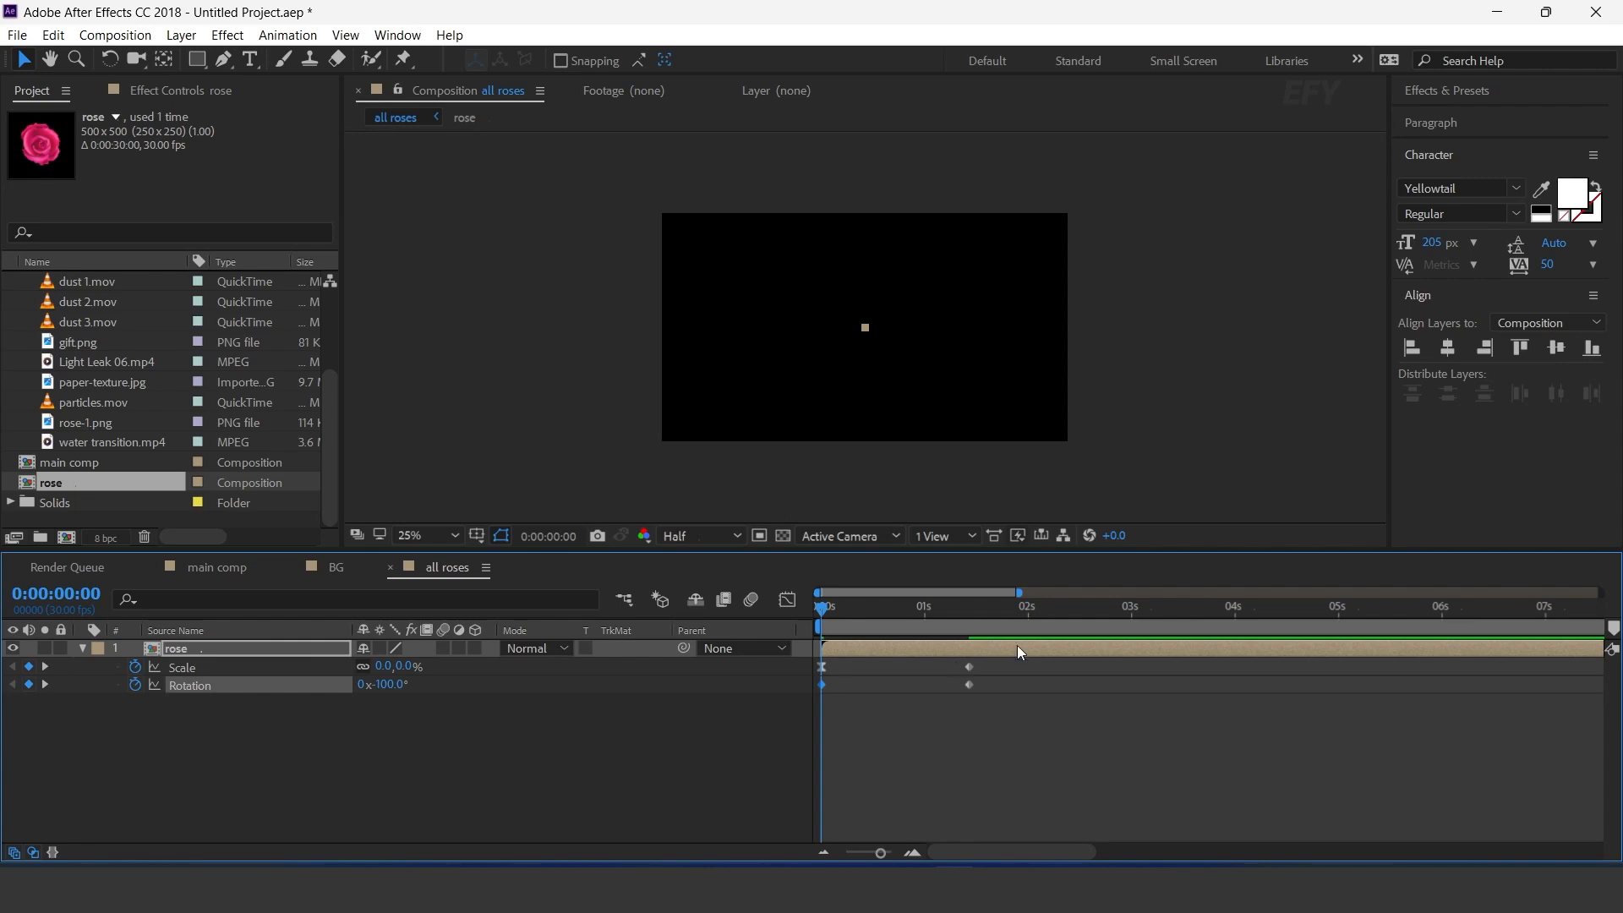
Step: Apply Easy Ease to all Scale and Rotation keyframes and steepen their speed curve to peak mid-animation, with slow ends
{"action": "left_click_drag", "start_coordinate": [1070, 725], "coordinate": [801, 663]}
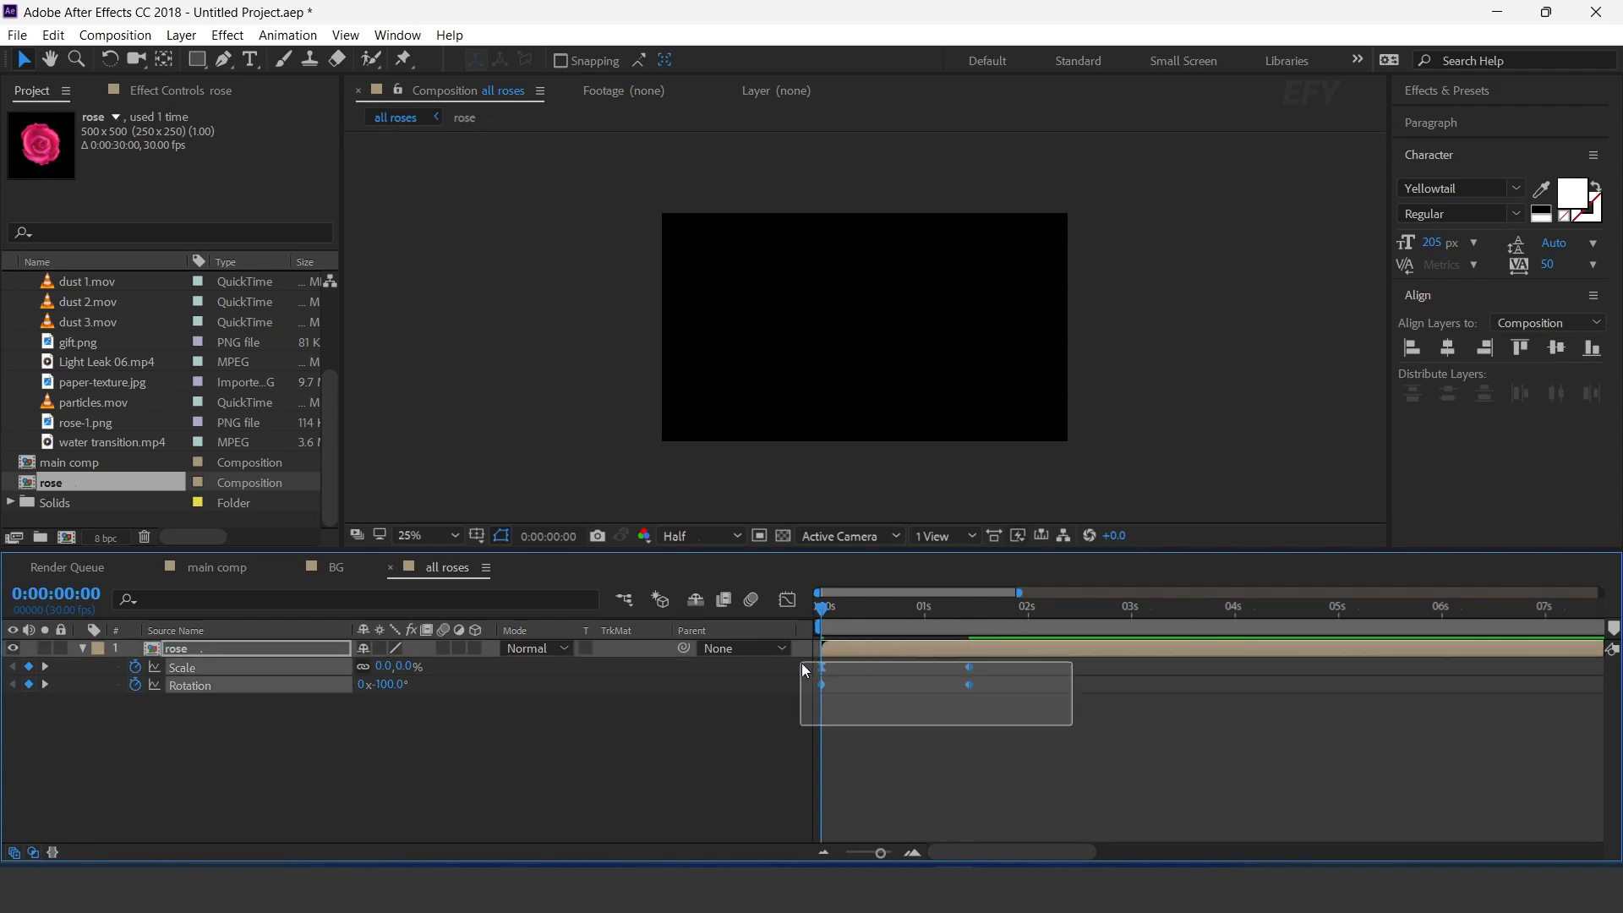
{"action": "right_click", "coordinate": [969, 667]}
{"action": "mouse_move", "coordinate": [1124, 650]}
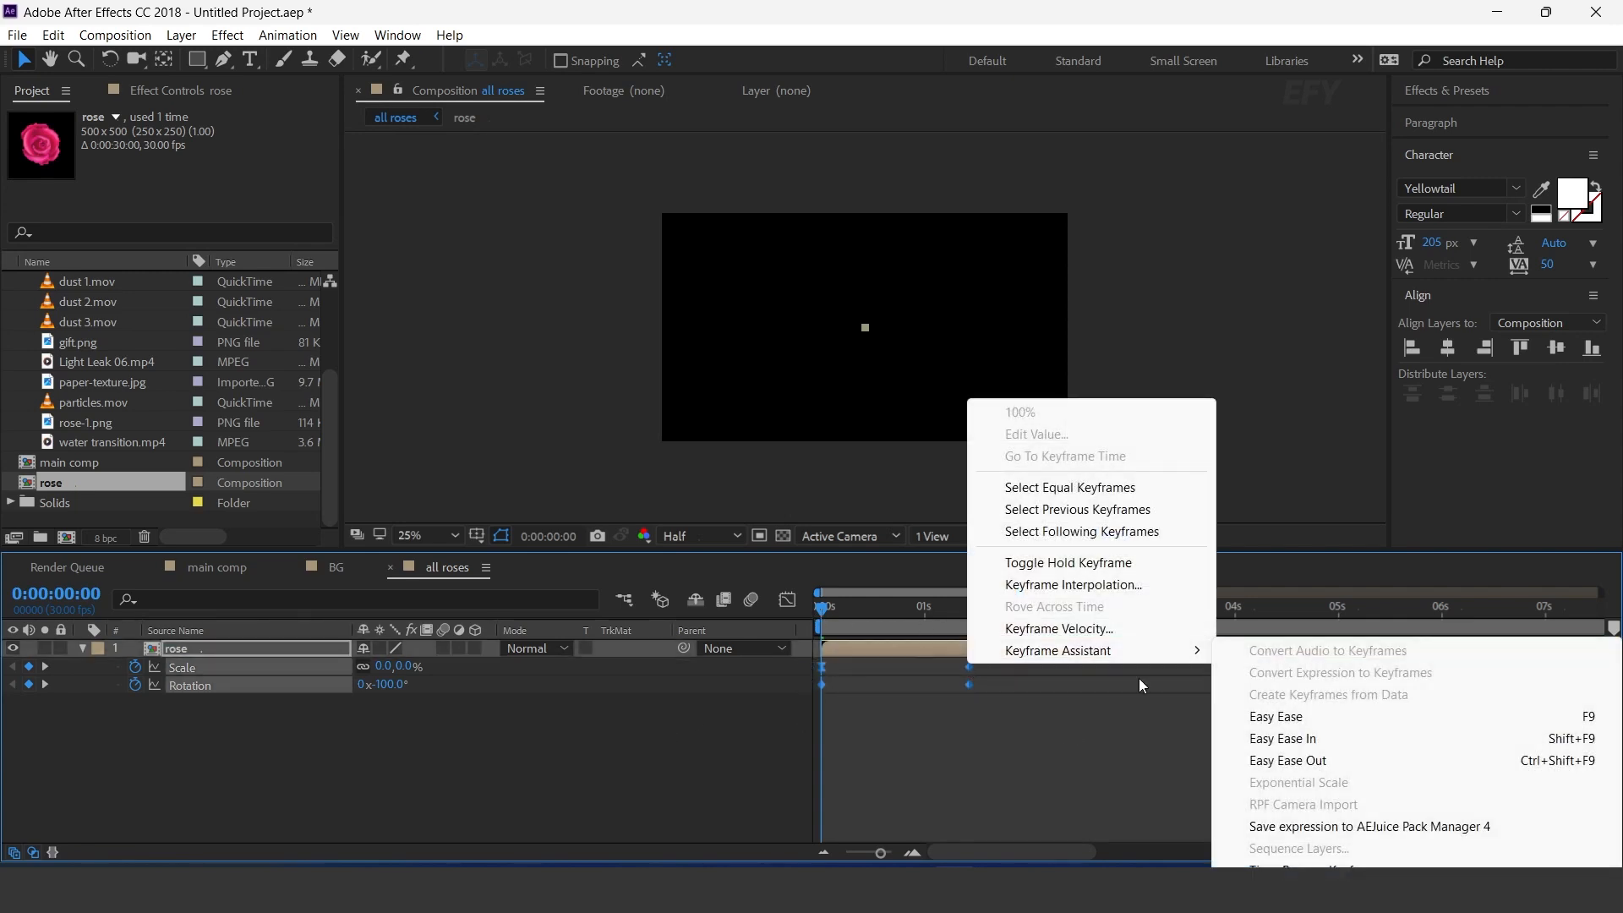
{"action": "left_click", "coordinate": [1259, 713]}
{"action": "left_click", "coordinate": [786, 601]}
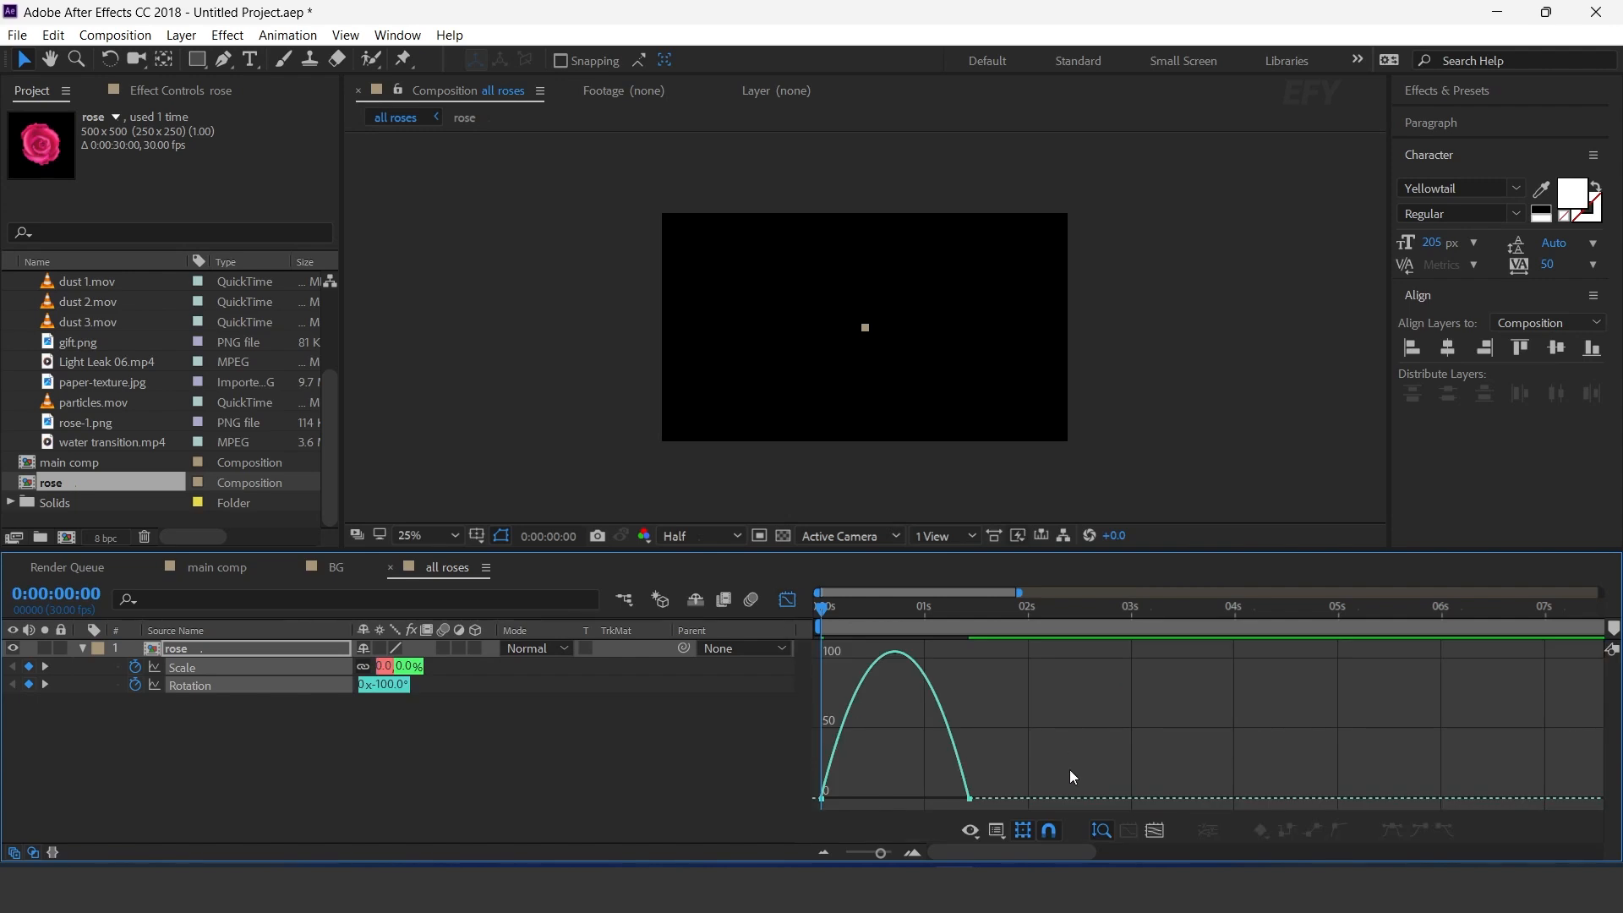
{"action": "left_click_drag", "start_coordinate": [944, 792], "coordinate": [871, 792]}
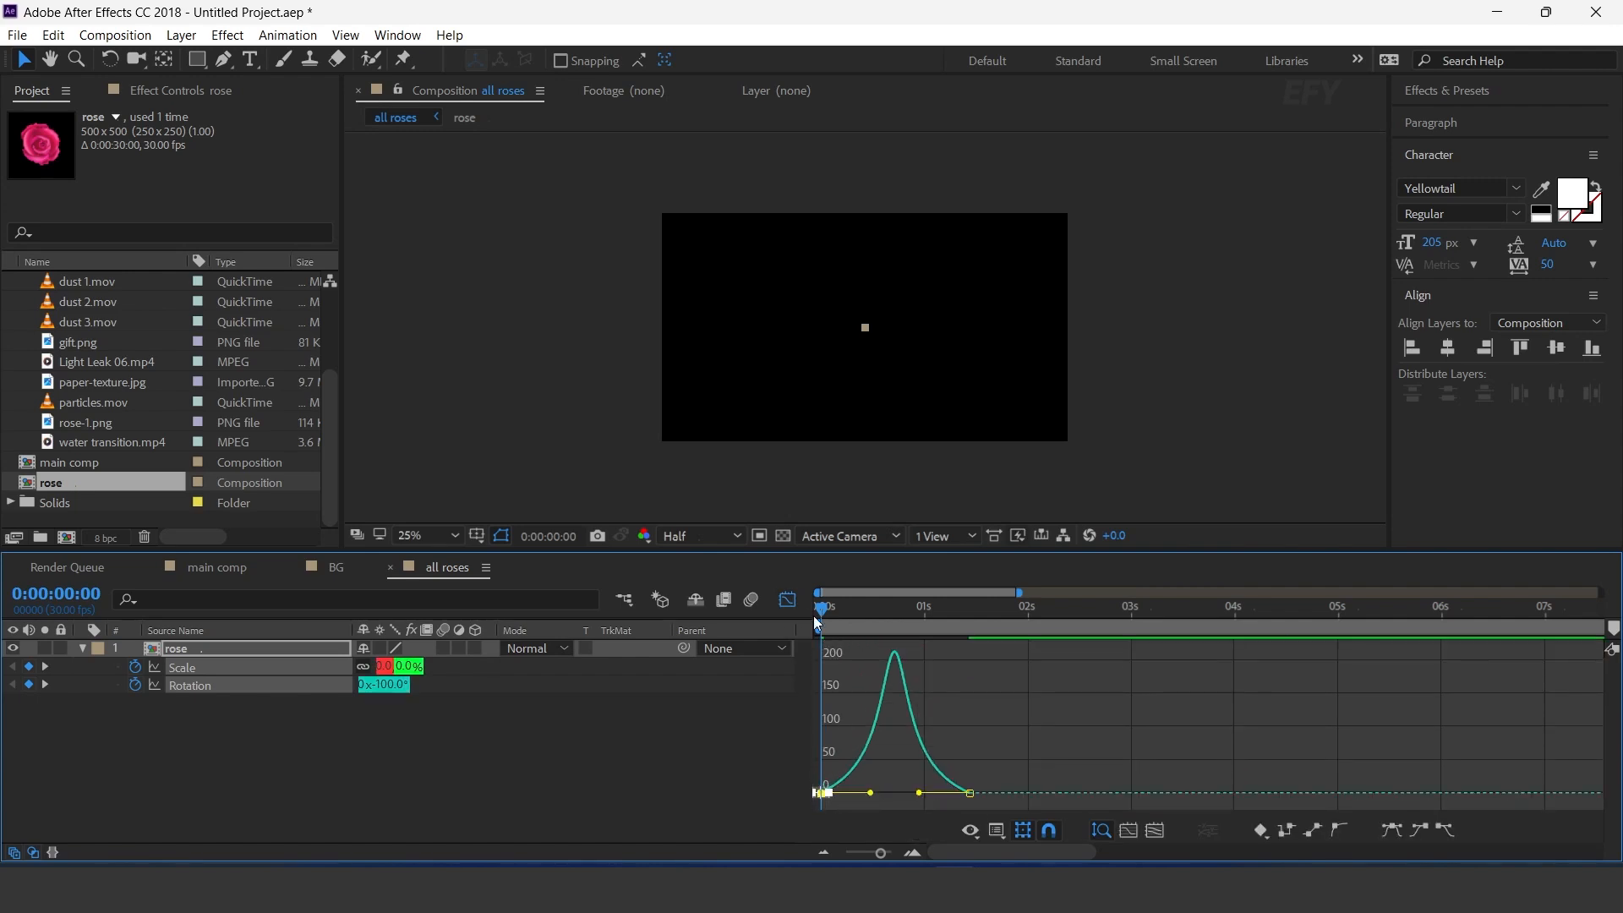
{"action": "left_click", "coordinate": [787, 599]}
{"action": "key", "text": "space"}
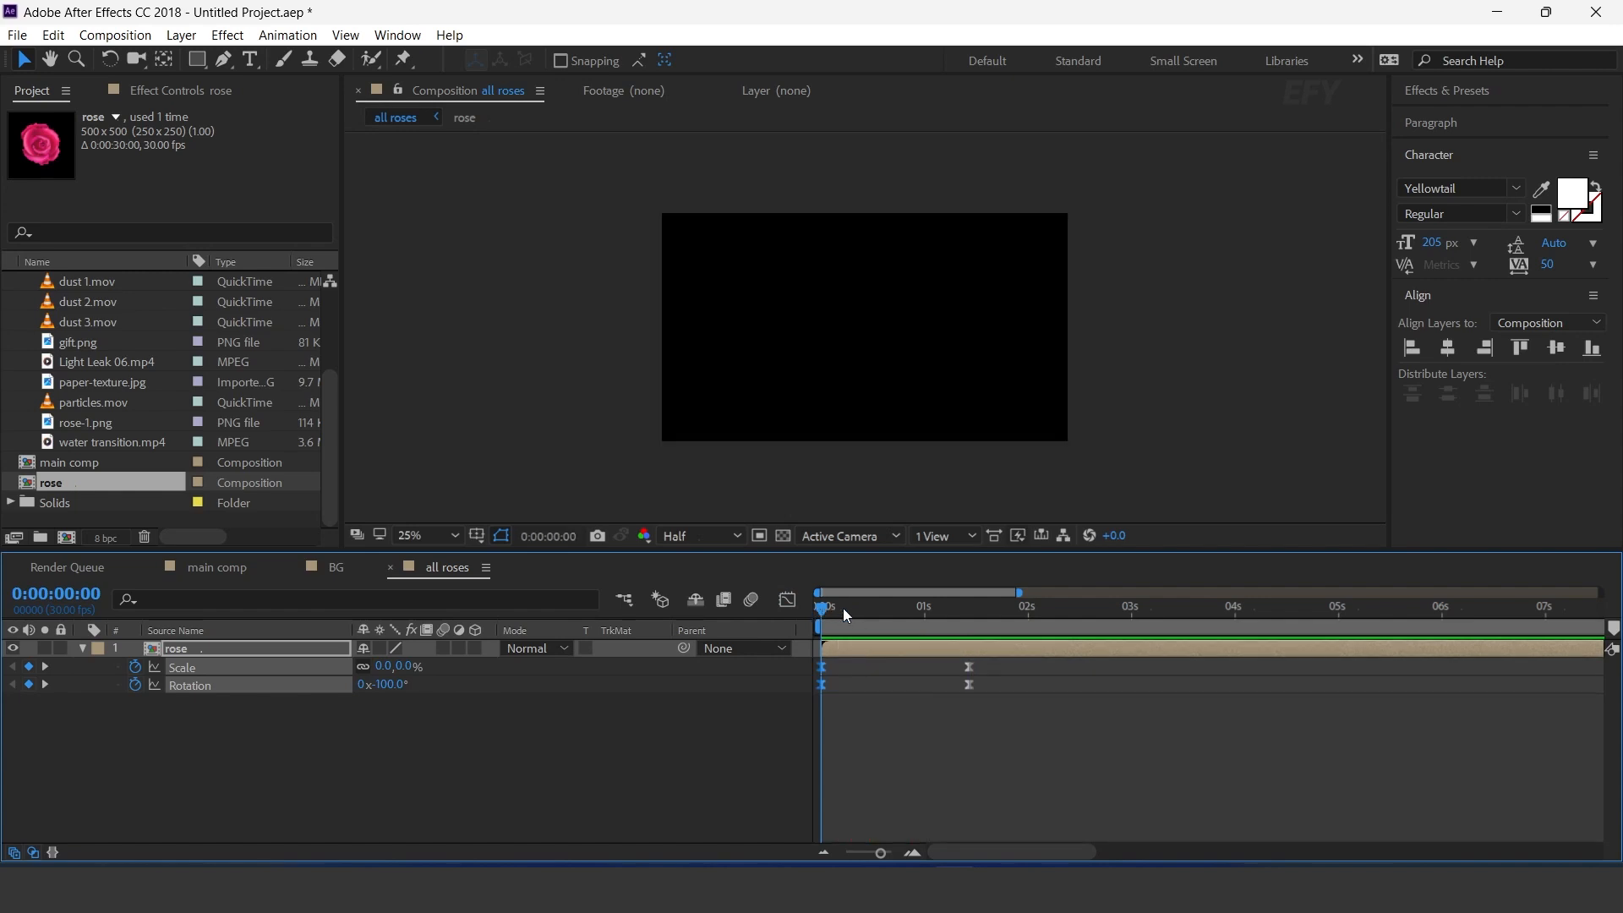
Step: Move the rose layer's ending Scale and Rotation keyframes earlier to about 0:00:01:03 and preview the faster animation
{"action": "left_click", "coordinate": [923, 607]}
{"action": "left_click_drag", "start_coordinate": [1039, 721], "coordinate": [937, 672]}
{"action": "left_click_drag", "start_coordinate": [925, 608], "coordinate": [804, 611]}
{"action": "key", "text": "space"}
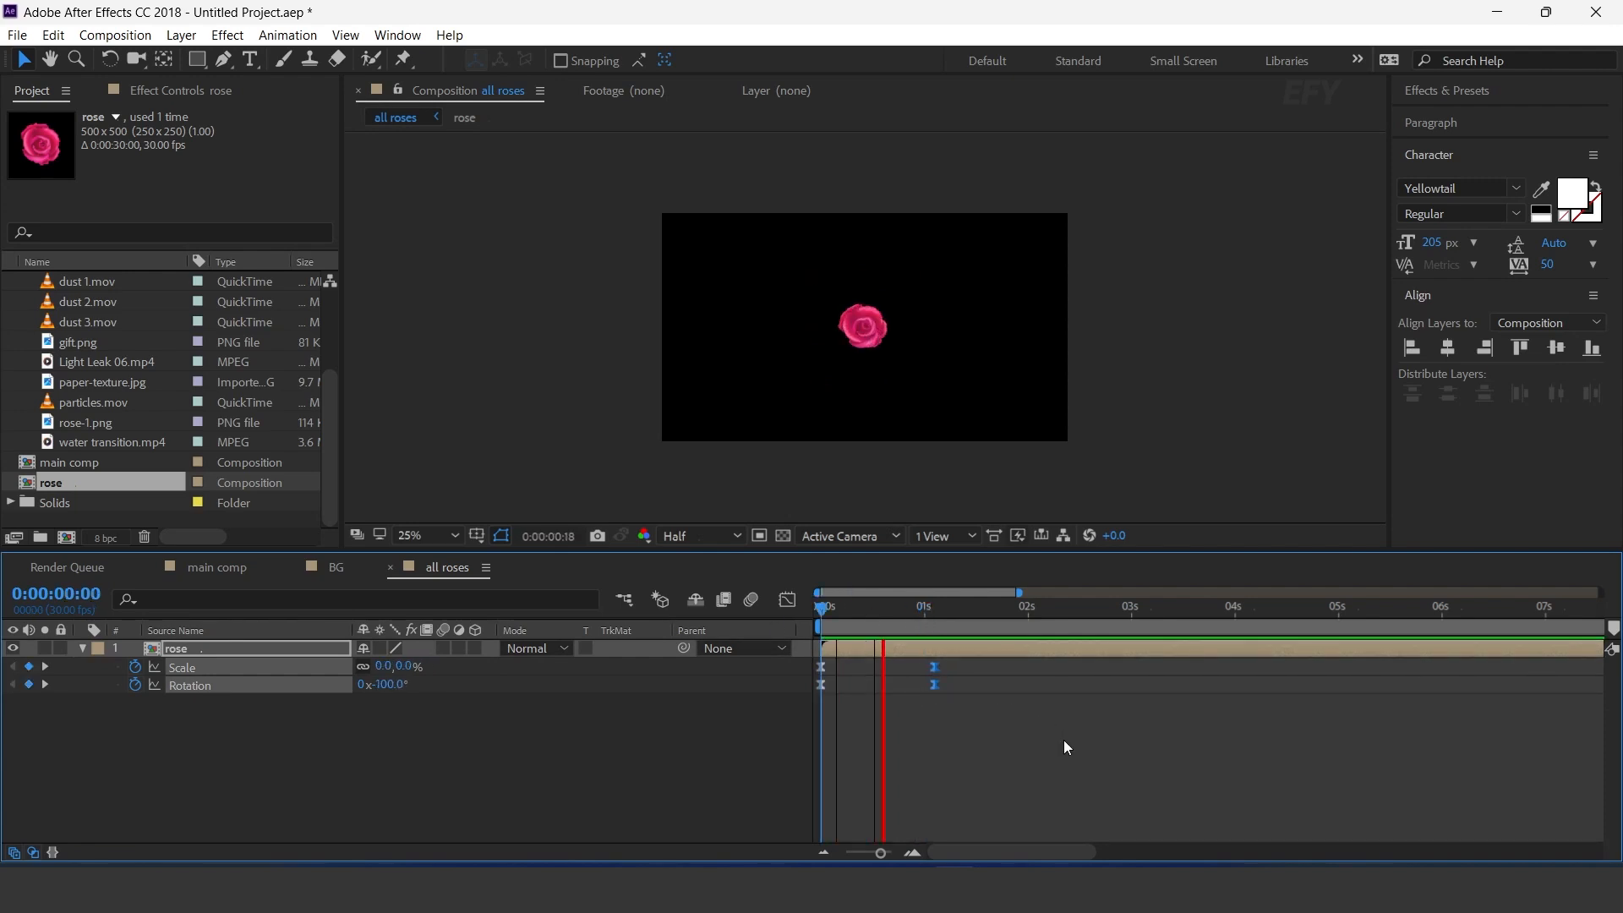
{"action": "left_click_drag", "start_coordinate": [898, 607], "coordinate": [975, 619]}
{"action": "left_click", "coordinate": [309, 776]}
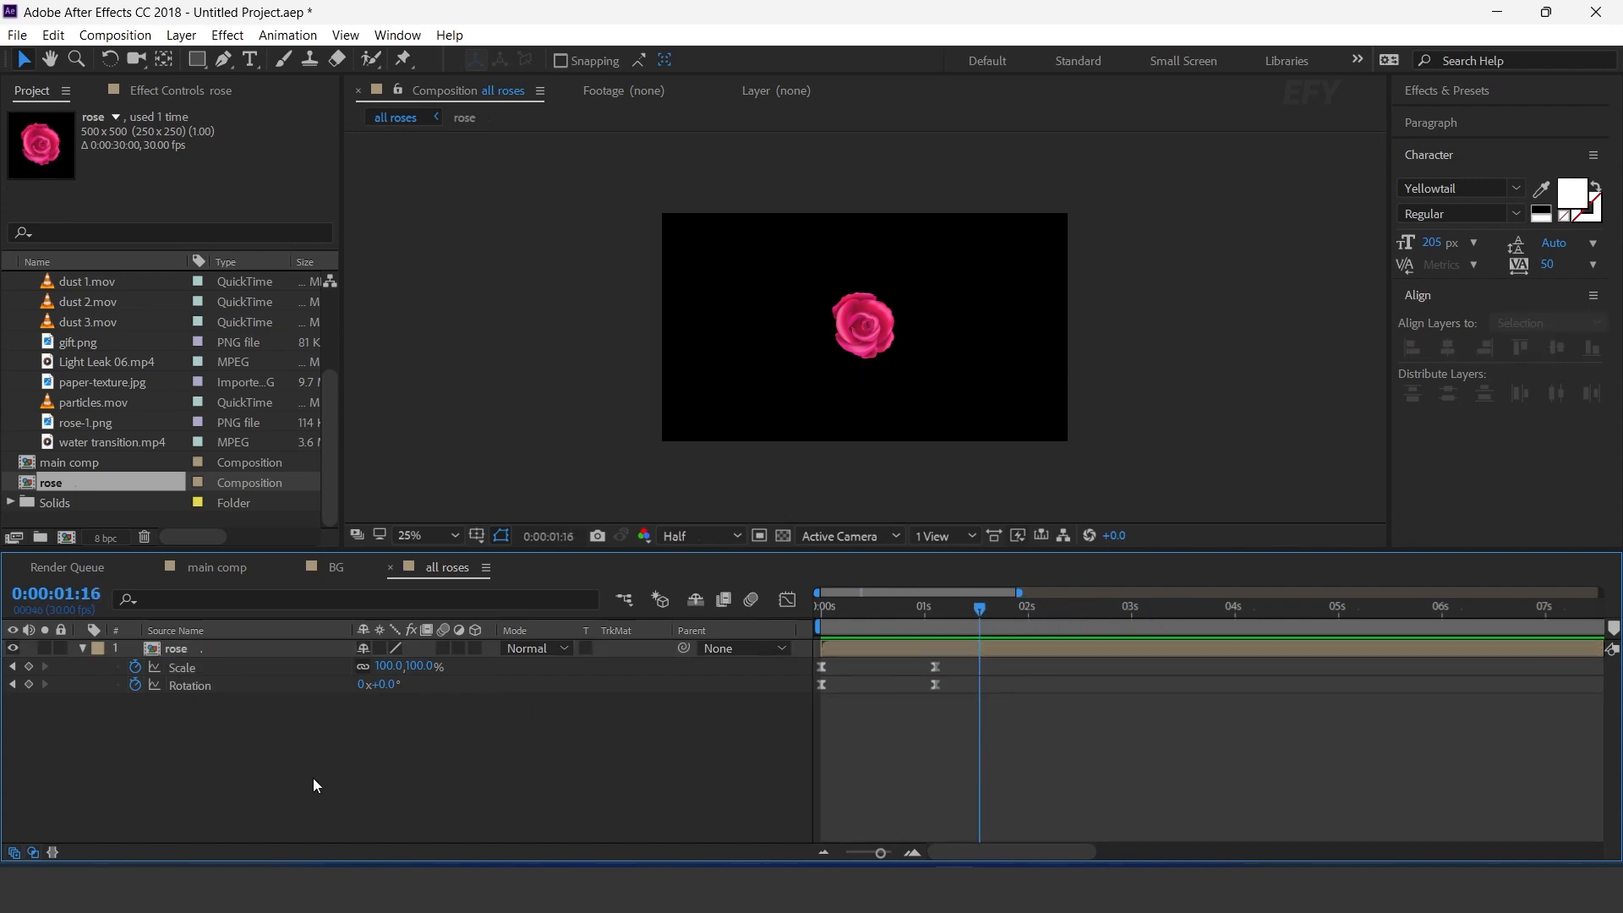
Step: Apply the Transform effect to the rose layer
{"action": "left_click", "coordinate": [207, 647]}
{"action": "key", "text": "ctrl+space"}
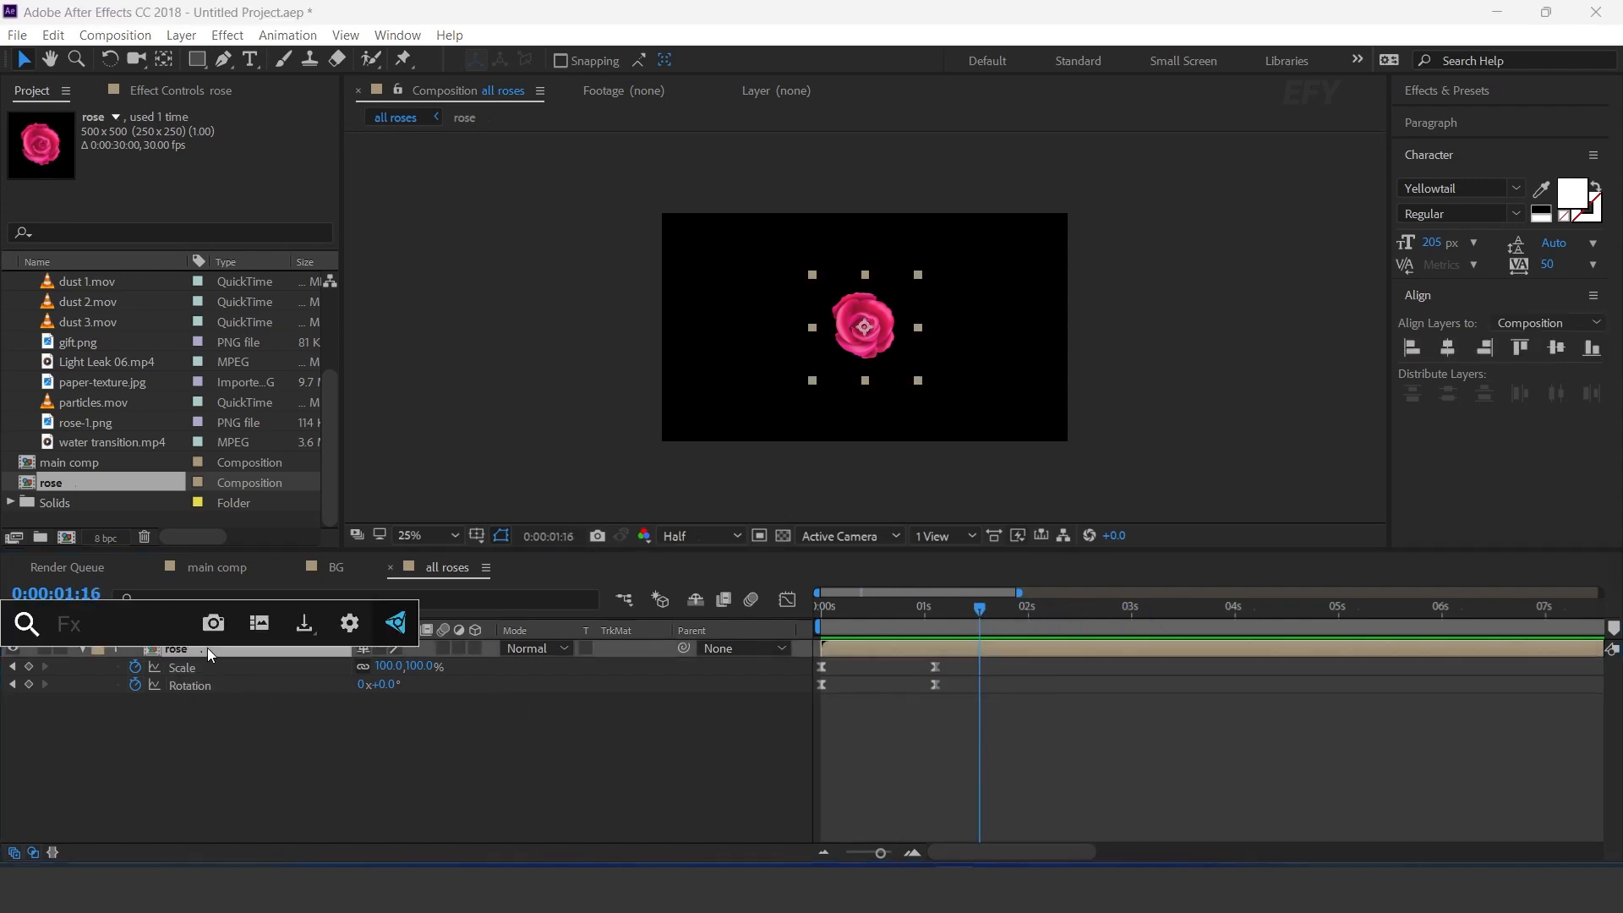
{"action": "type", "text": "tra"}
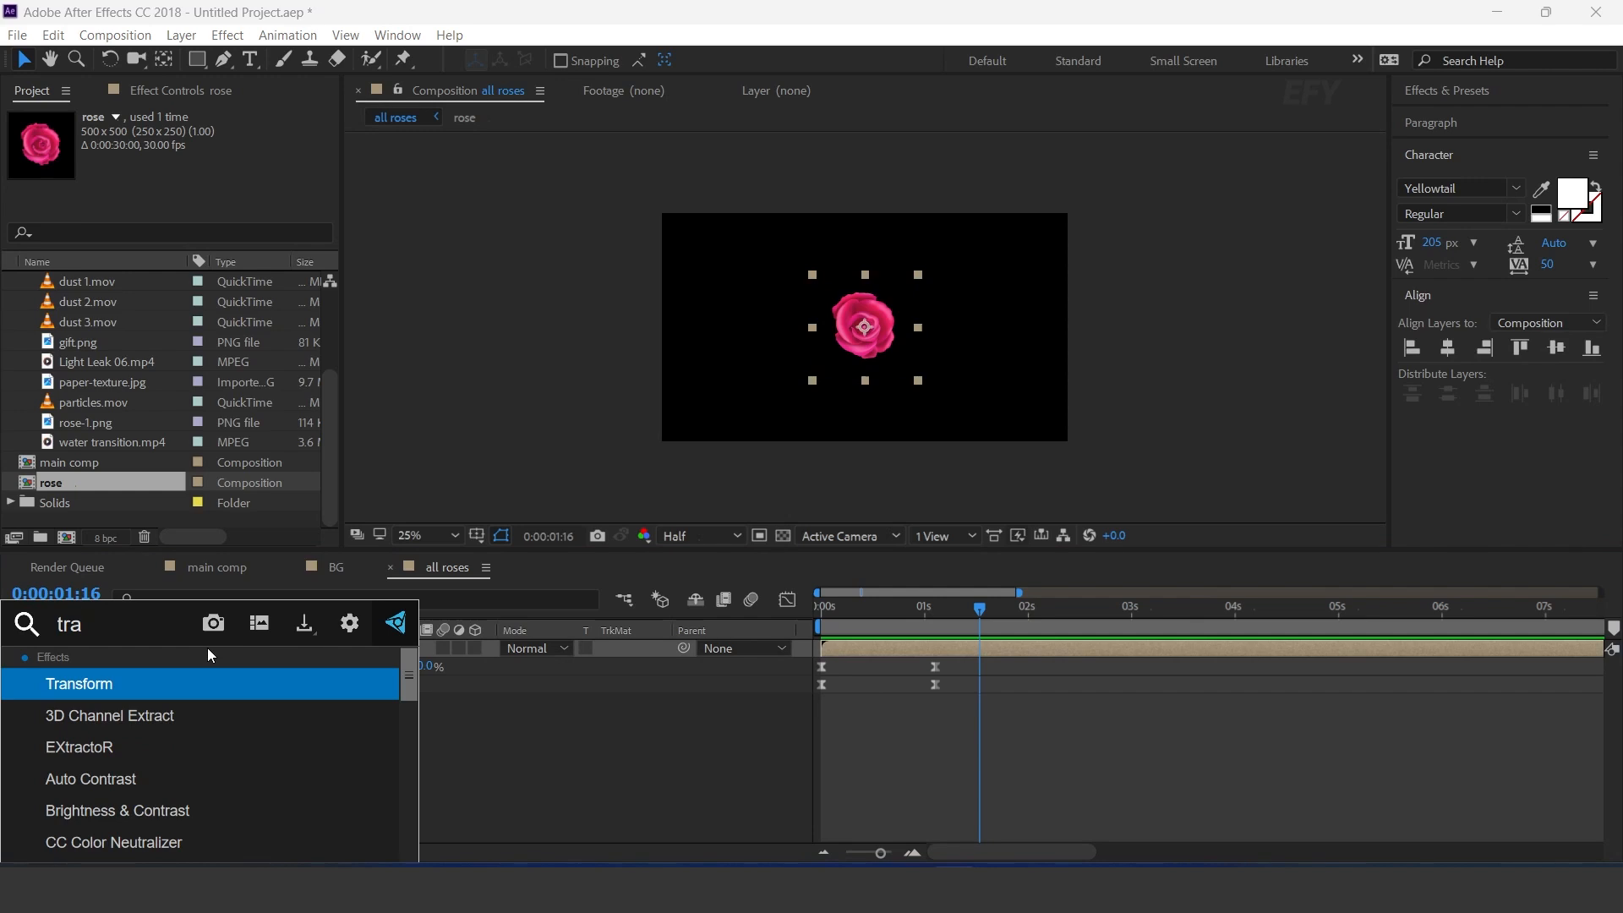
{"action": "key", "text": "Return"}
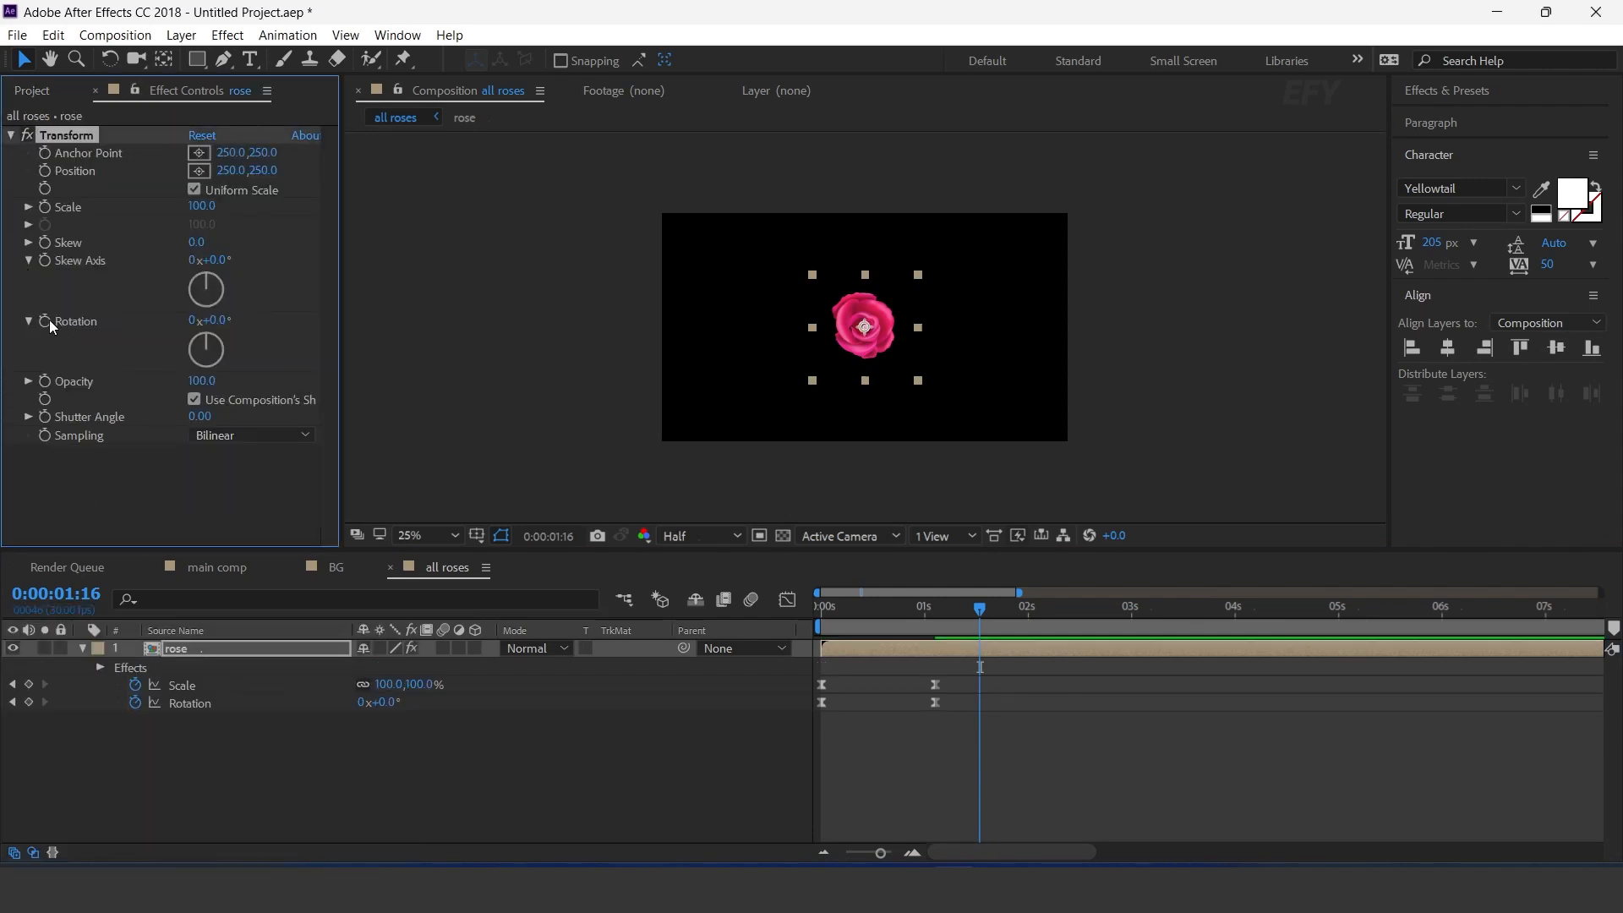
Step: Add the expression time*20 to the Transform effect's Rotation, preview the spin and collapse the rose layer's properties
{"action": "left_click", "coordinate": [43, 322], "text": "alt"}
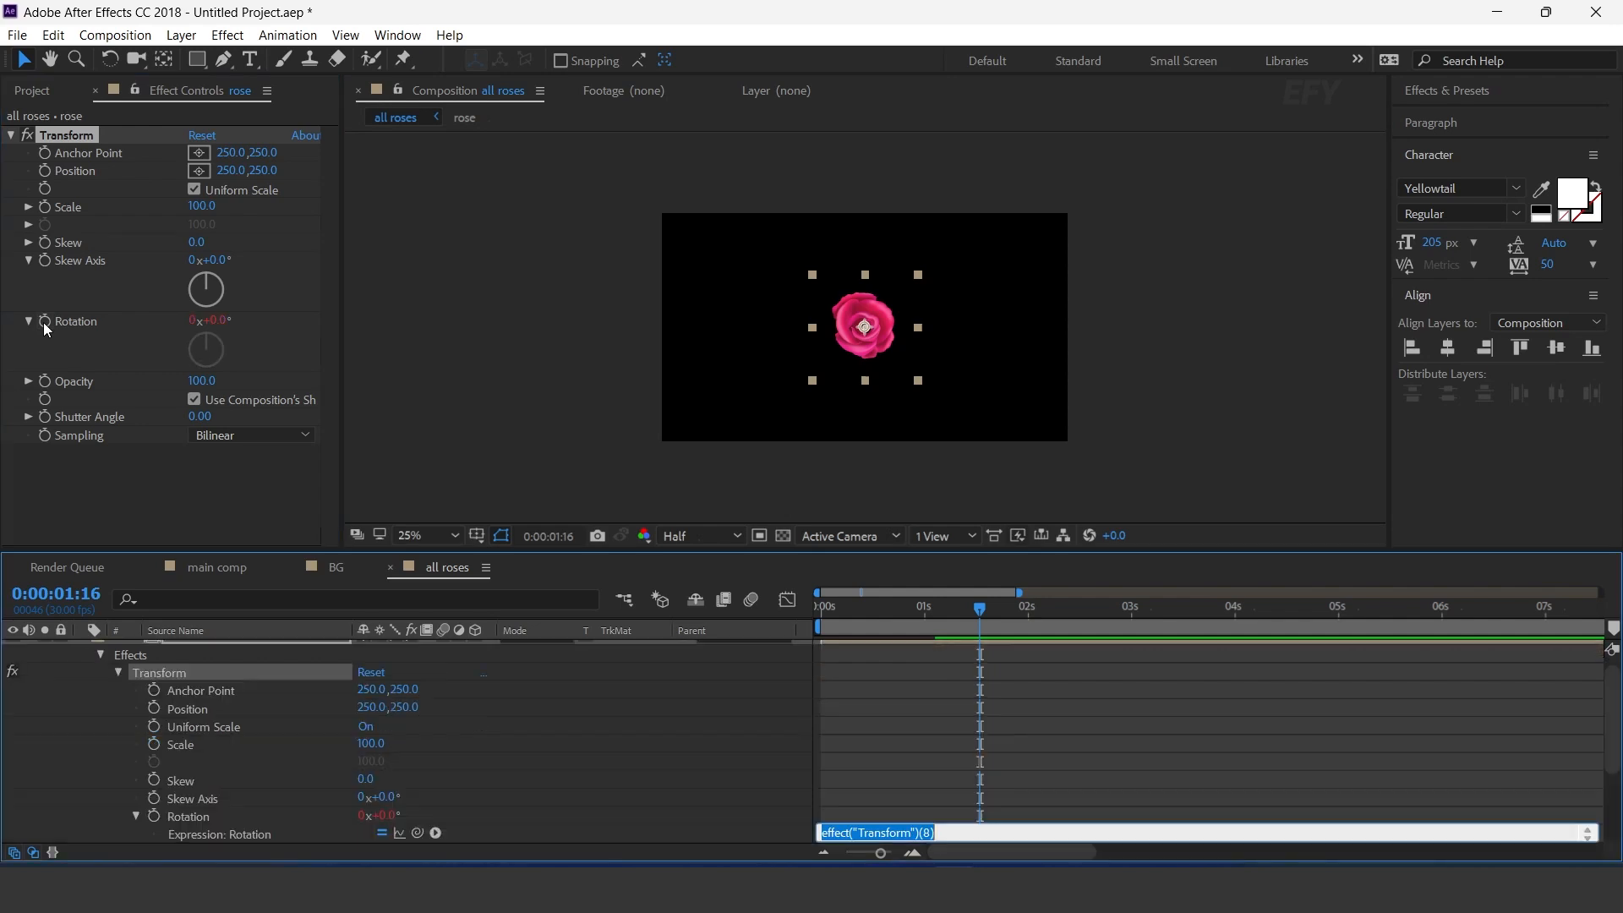
{"action": "type", "text": "tim"}
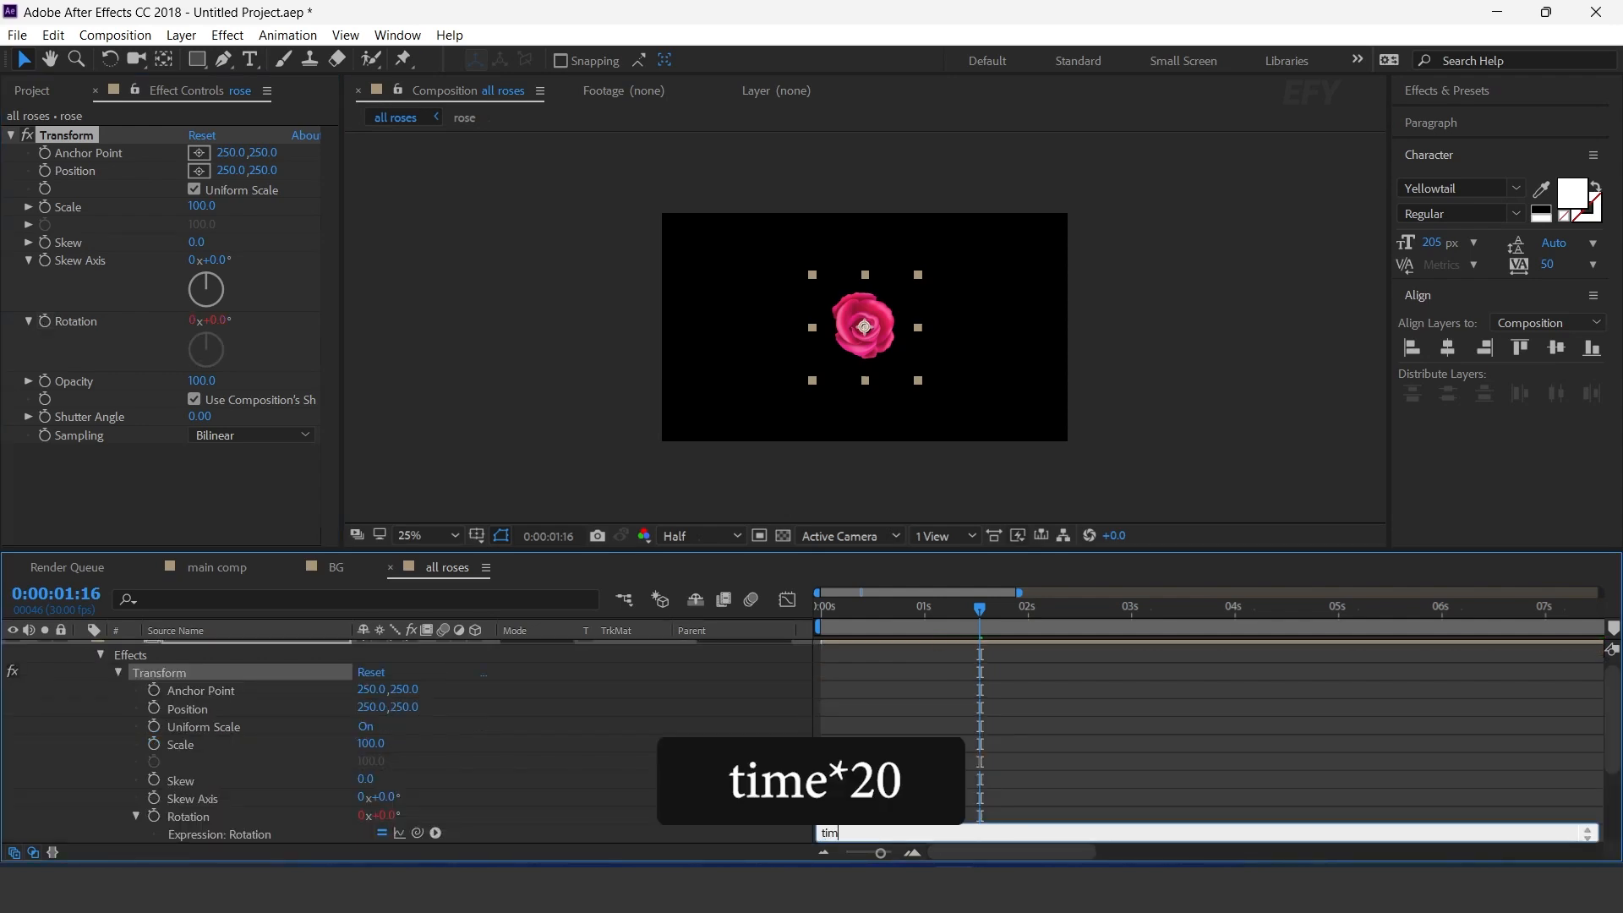
{"action": "type", "text": "e*20"}
{"action": "key", "text": "KP_Enter"}
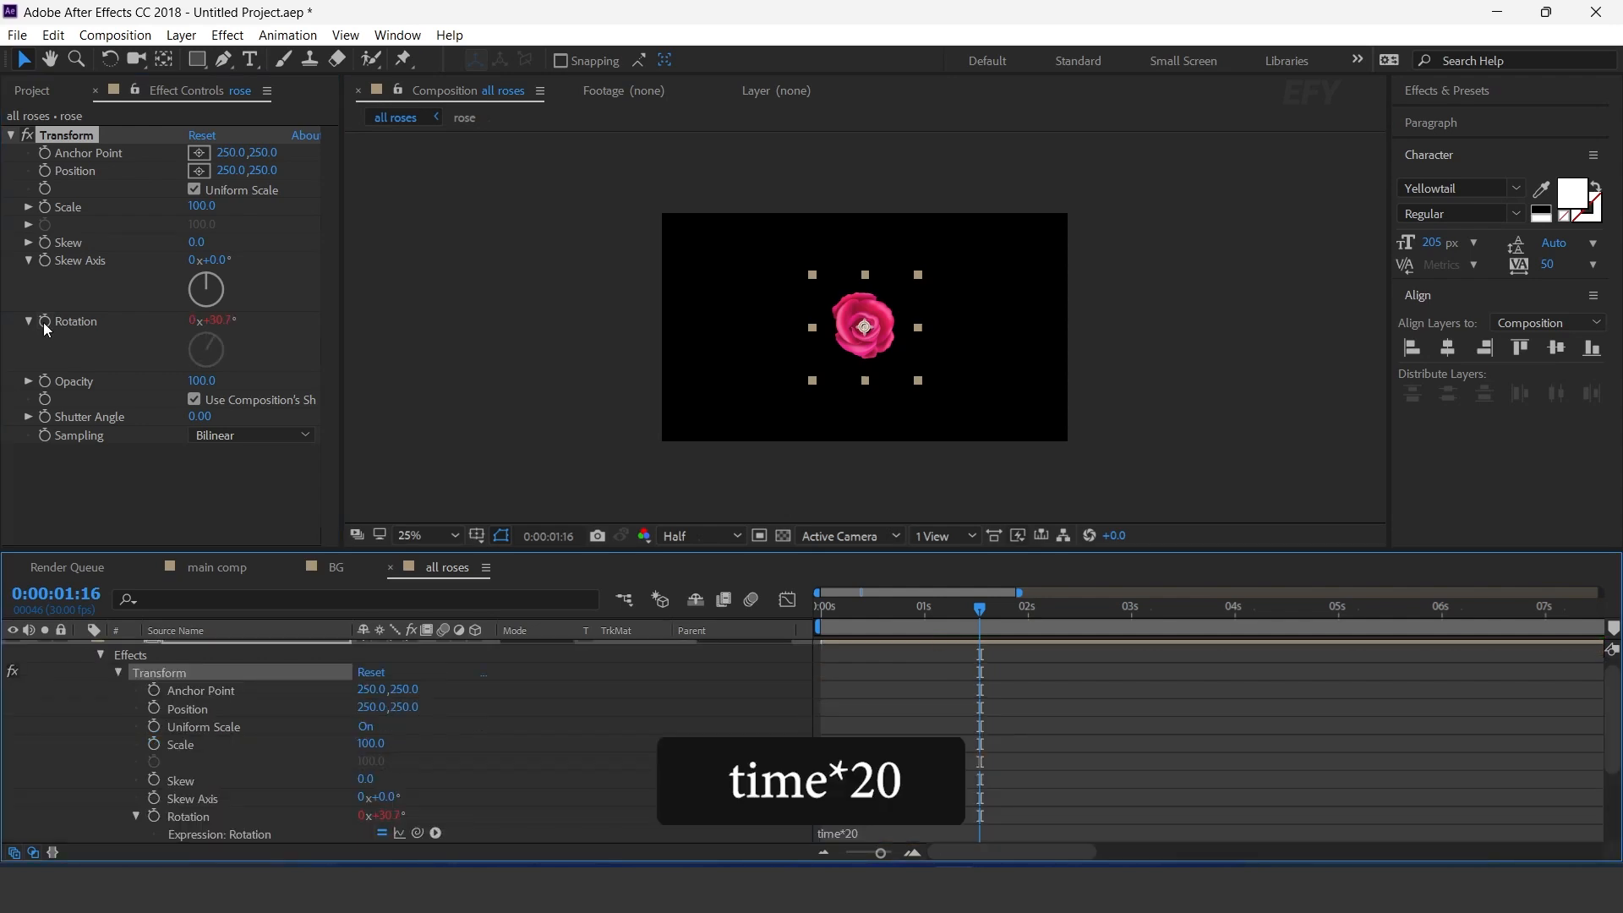
{"action": "key", "text": "space"}
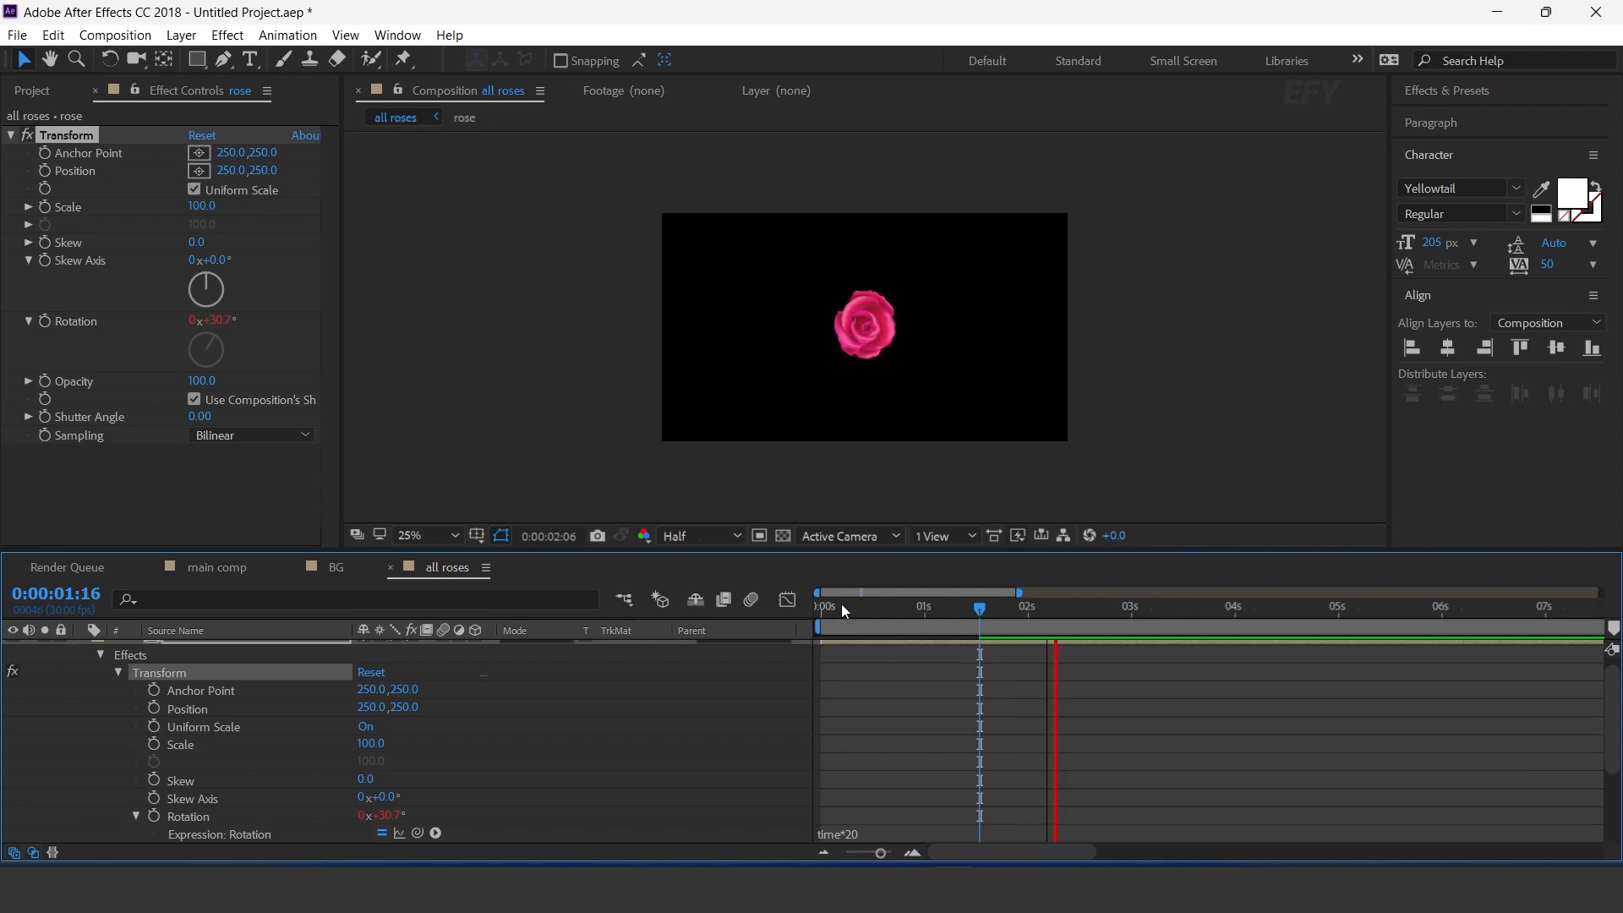
{"action": "left_click_drag", "start_coordinate": [840, 603], "coordinate": [798, 616]}
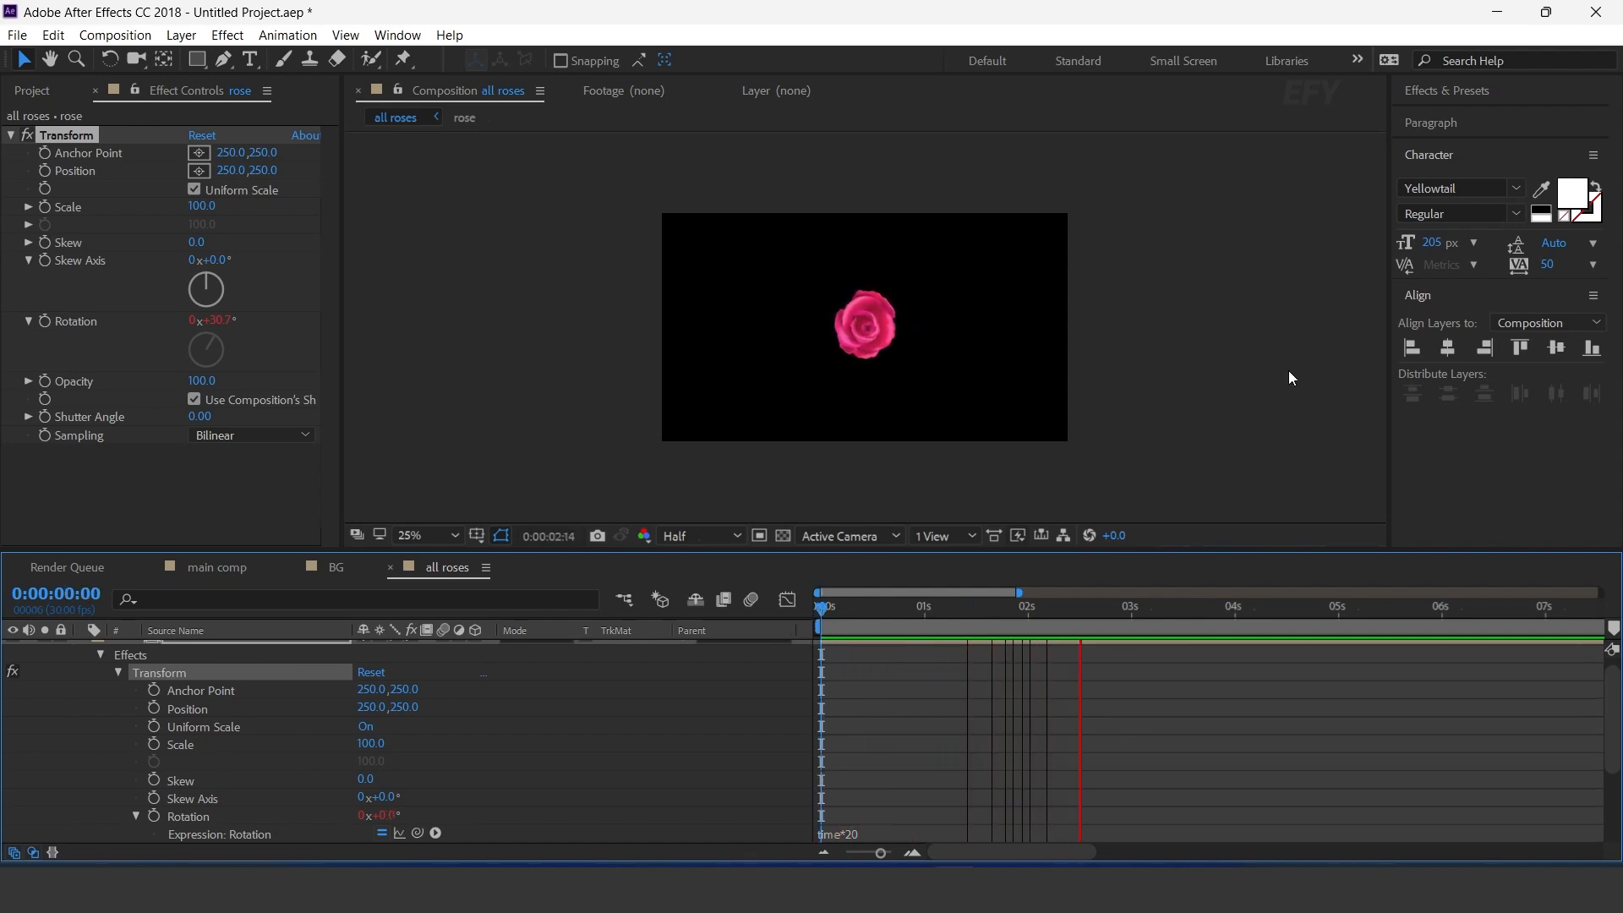
{"action": "scroll", "coordinate": [77, 653], "scroll_direction": "up", "scroll_amount": 1}
{"action": "left_click", "coordinate": [82, 648]}
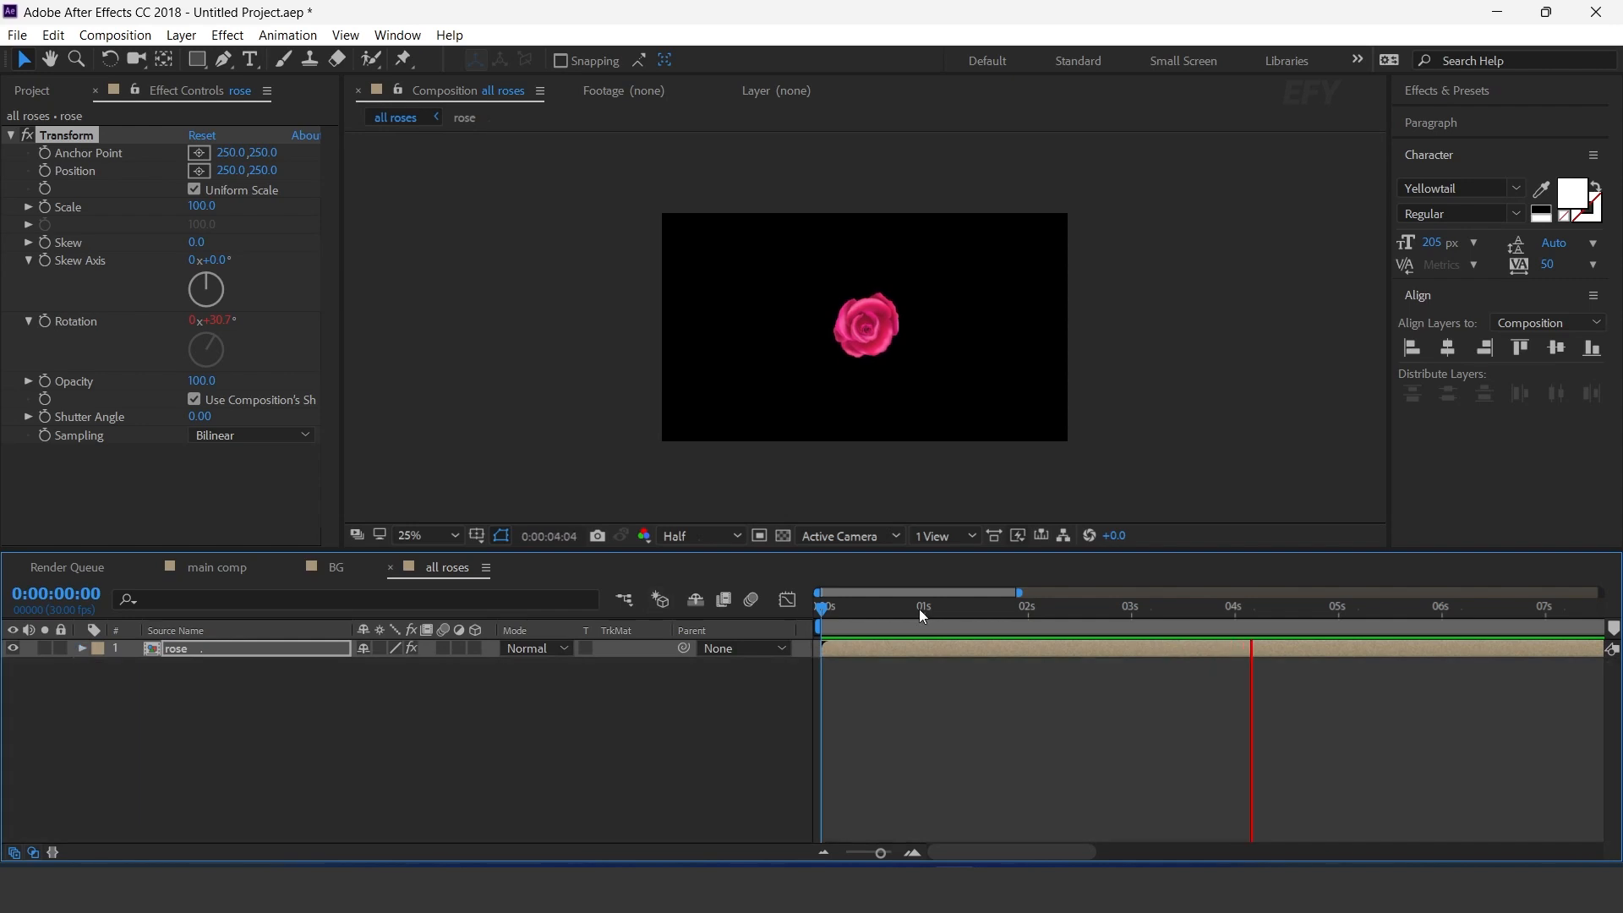
Step: Move the rose to the composition's bottom-left corner, then duplicate its layer and place the copy along the bottom edge to the right
{"action": "left_click", "coordinate": [898, 607]}
{"action": "key", "text": "space"}
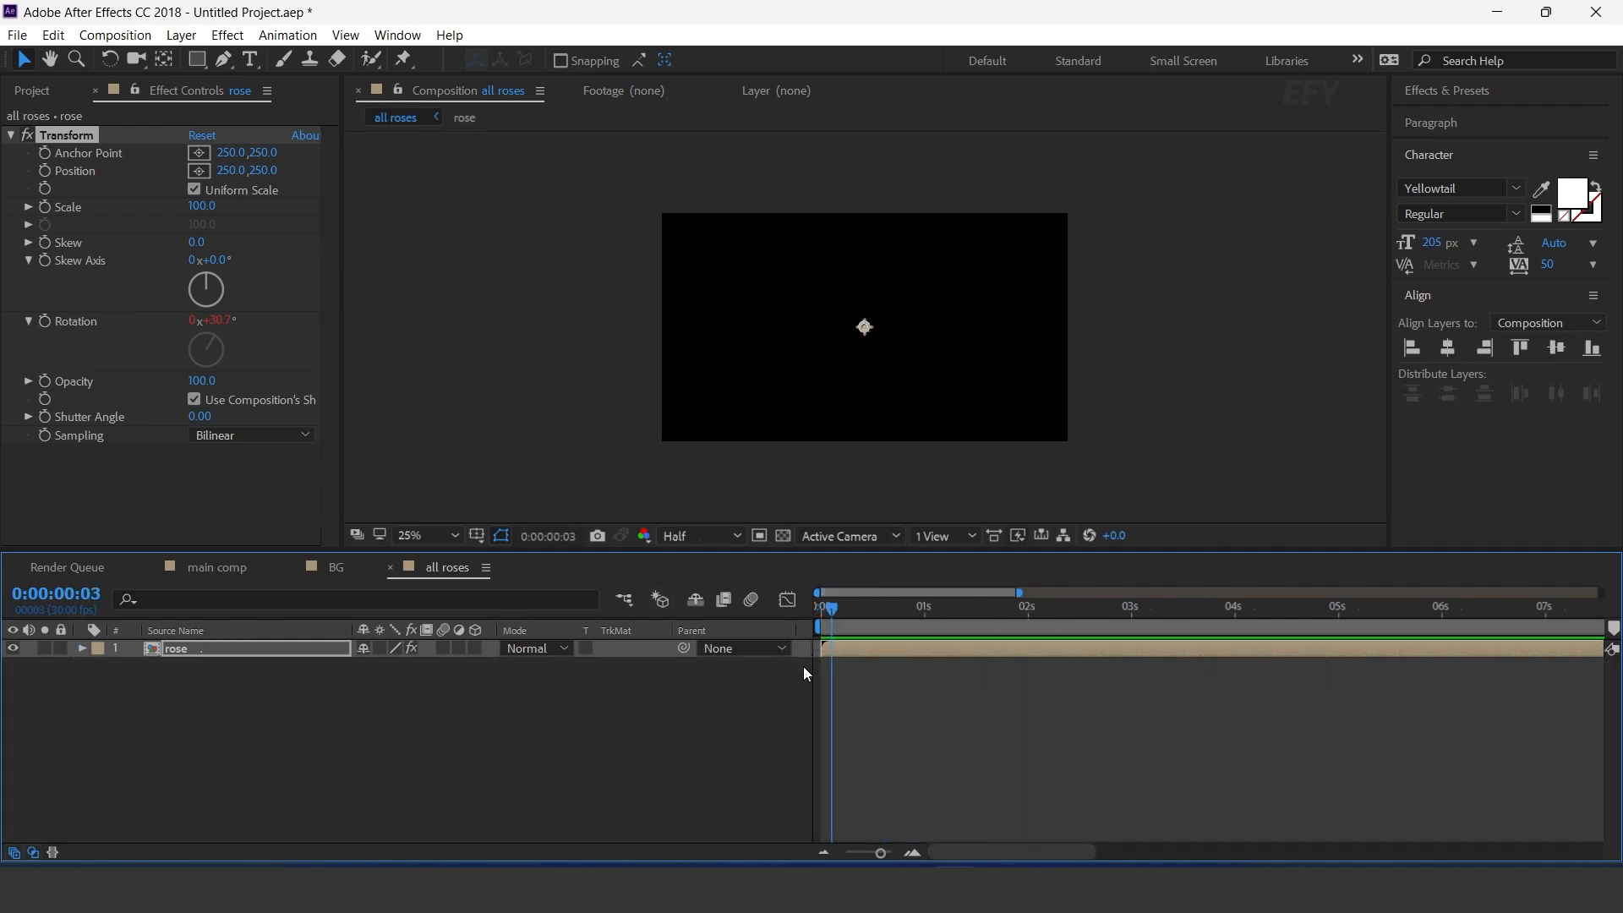
{"action": "left_click", "coordinate": [871, 333]}
{"action": "left_click_drag", "start_coordinate": [869, 327], "coordinate": [689, 424]}
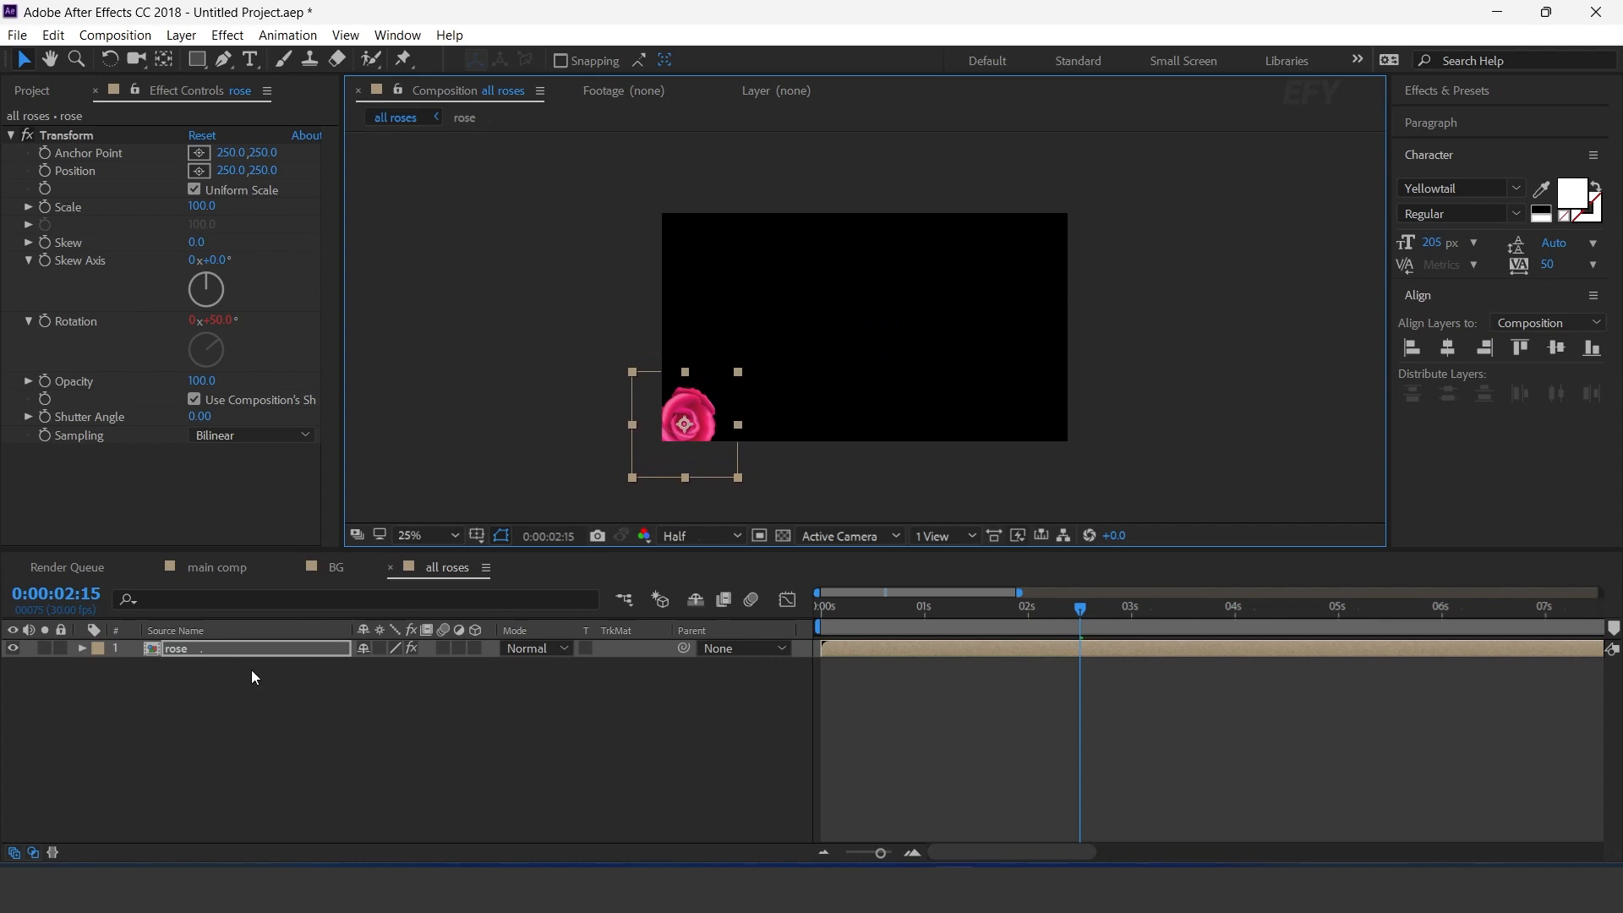
{"action": "left_click", "coordinate": [213, 647]}
{"action": "key", "text": "ctrl+d"}
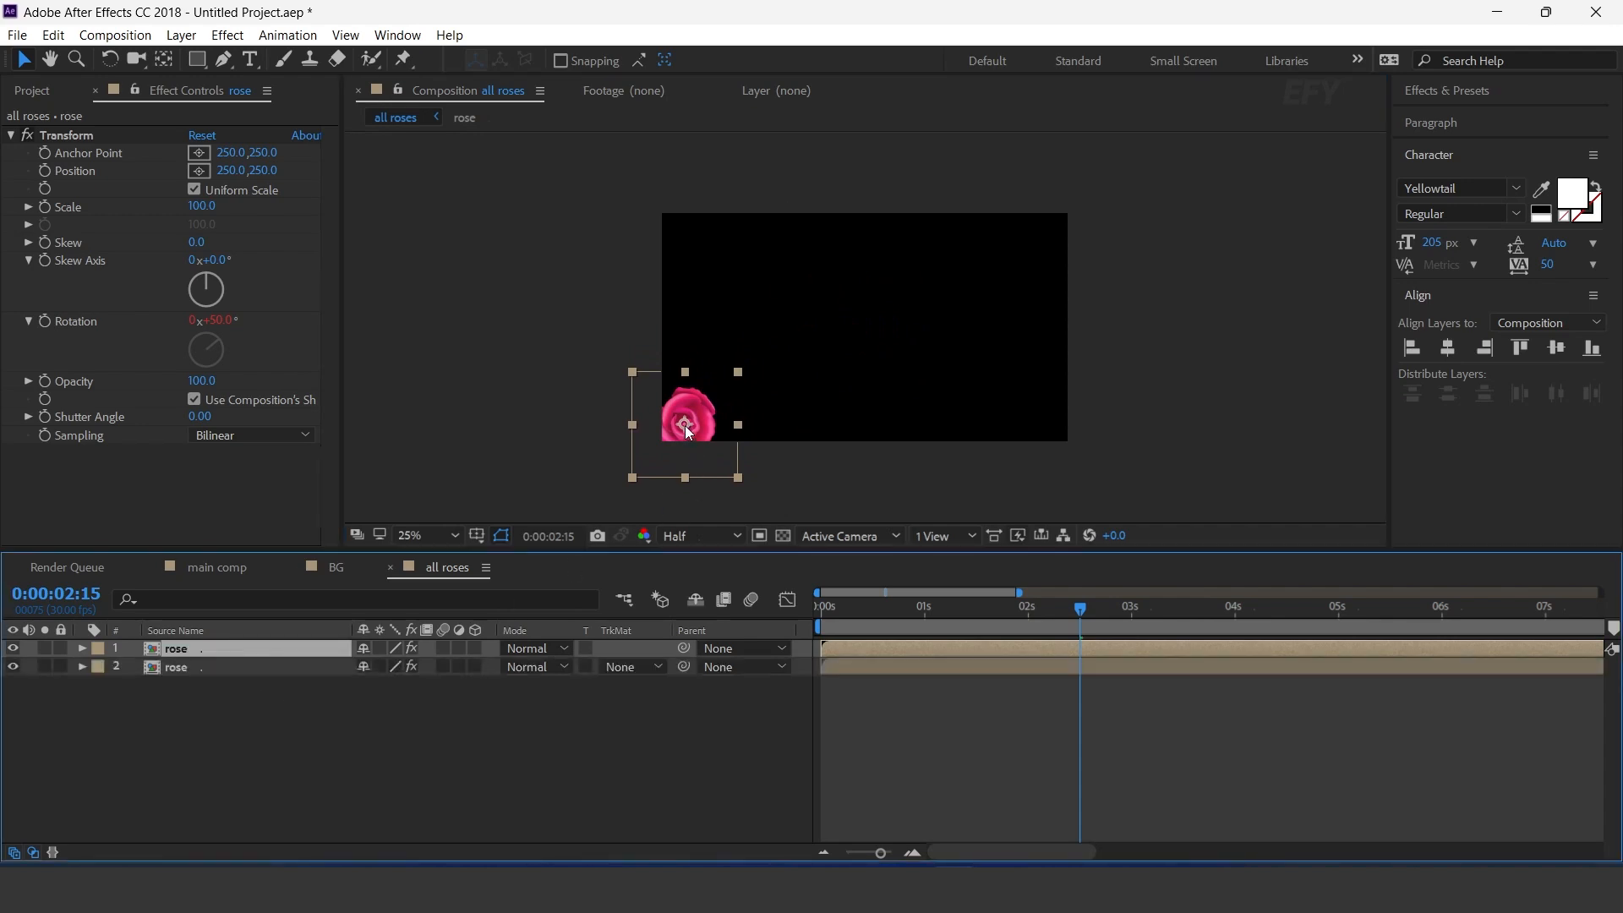
{"action": "left_click_drag", "start_coordinate": [687, 429], "coordinate": [770, 429]}
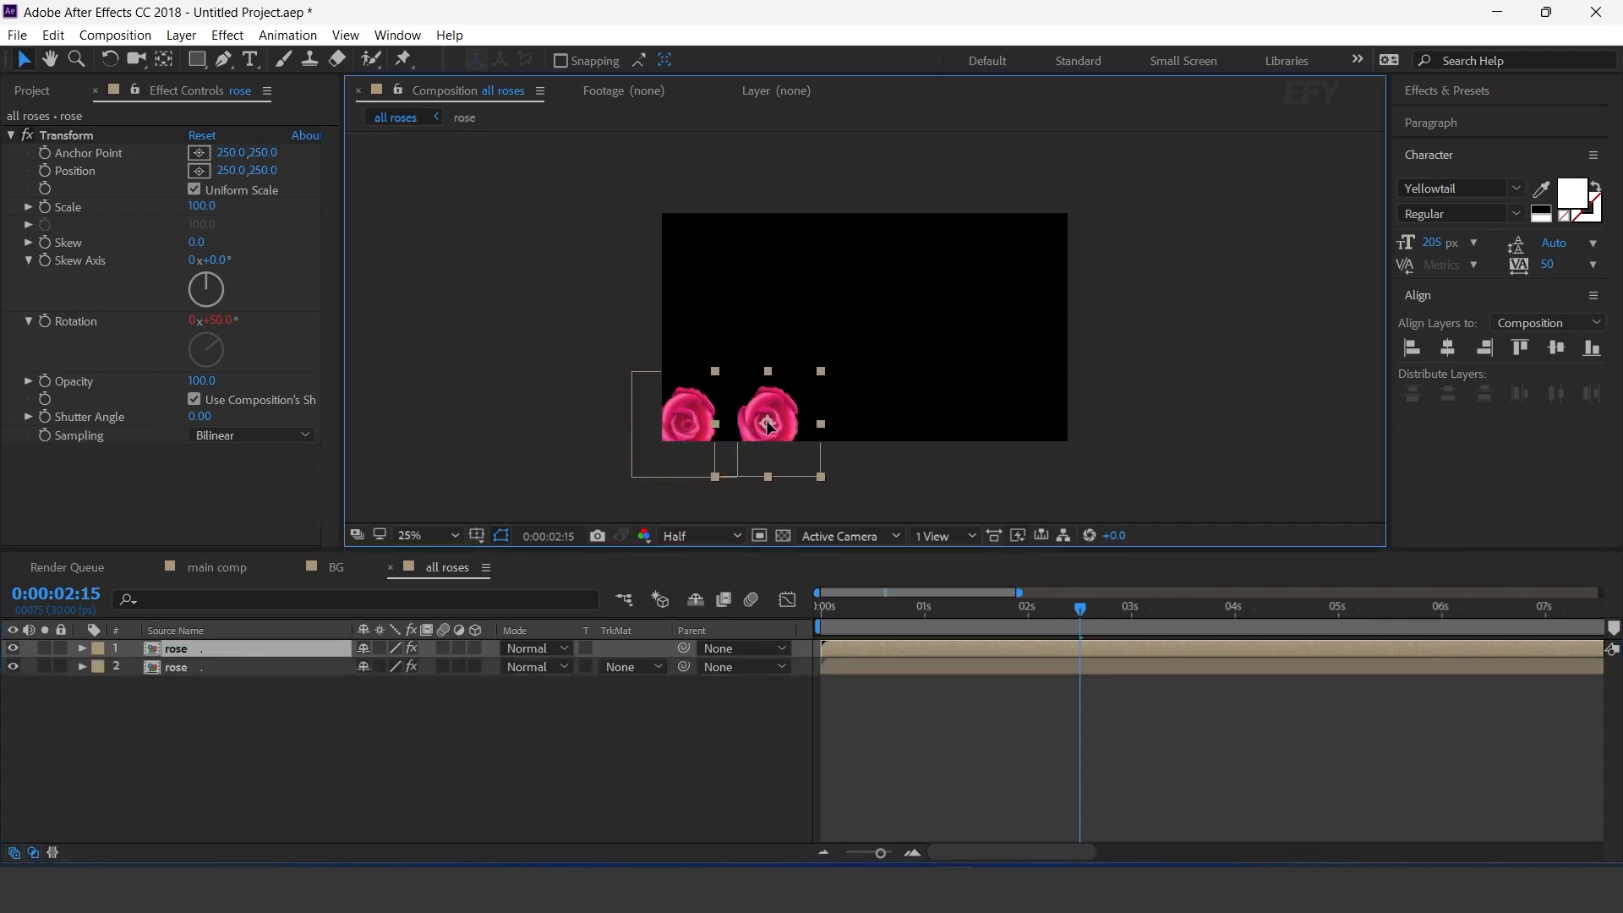
Step: Set the duplicate rose's ending Scale keyframe at 0:00:01:03 to 80% and nudge the rose slightly down
{"action": "key", "text": "s"}
{"action": "left_click", "coordinate": [12, 667]}
{"action": "left_click_drag", "start_coordinate": [408, 666], "coordinate": [400, 675]}
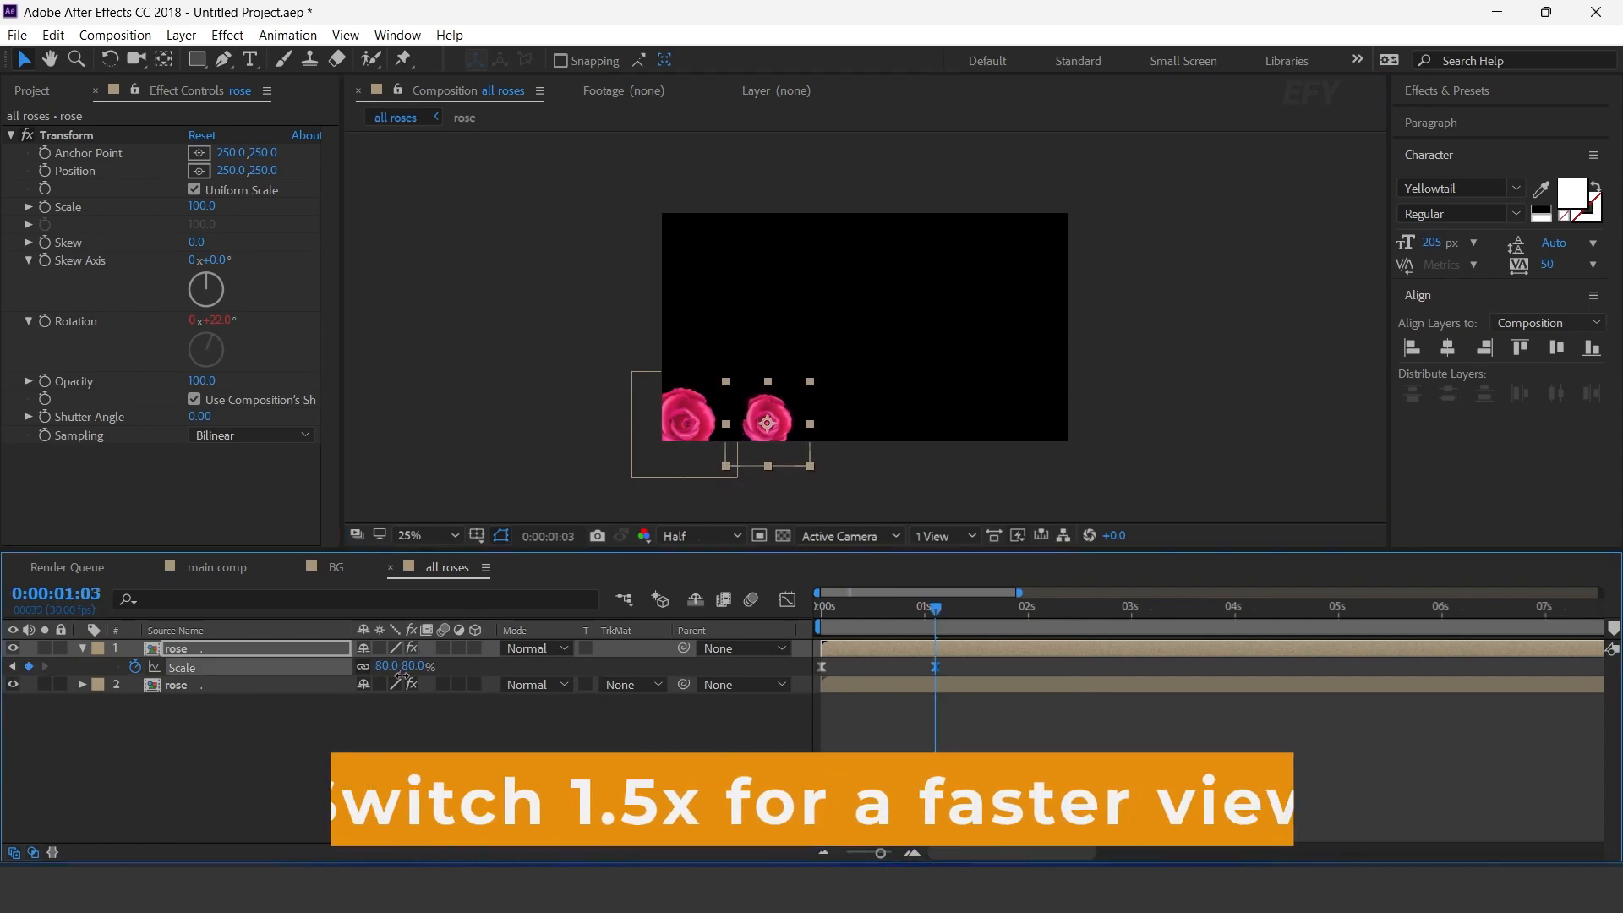
{"action": "left_click_drag", "start_coordinate": [765, 424], "coordinate": [763, 431]}
{"action": "key", "text": "space"}
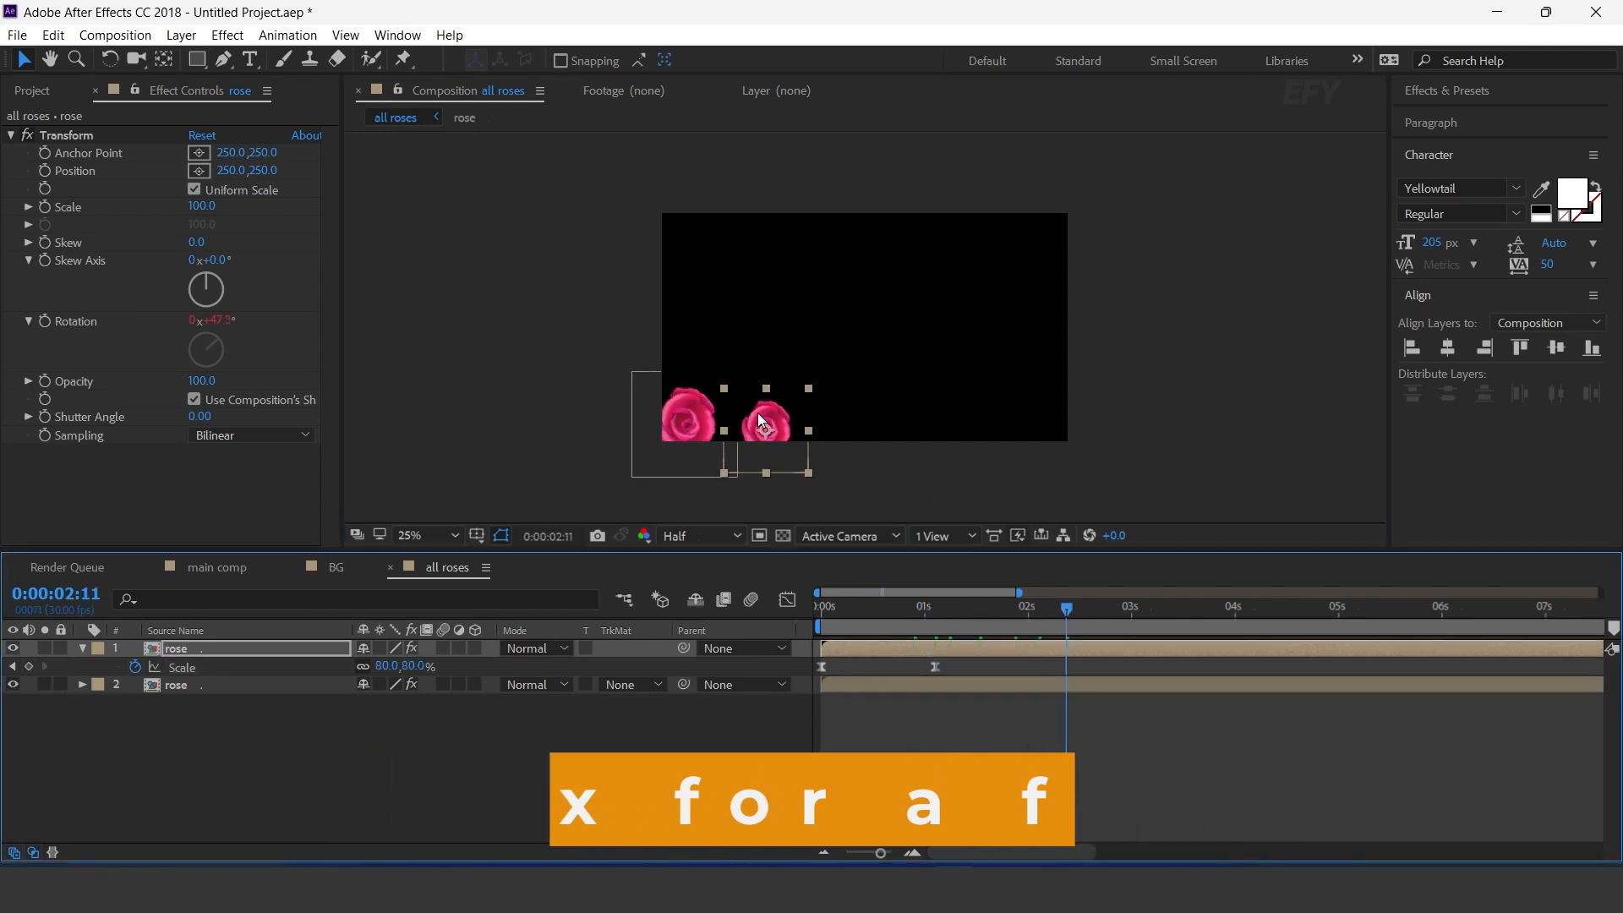
Step: Change the duplicate rose's Rotation keyframe at 0:00:00:00 to a positive angle so it turns in from the opposite direction
{"action": "key", "text": "shift+r"}
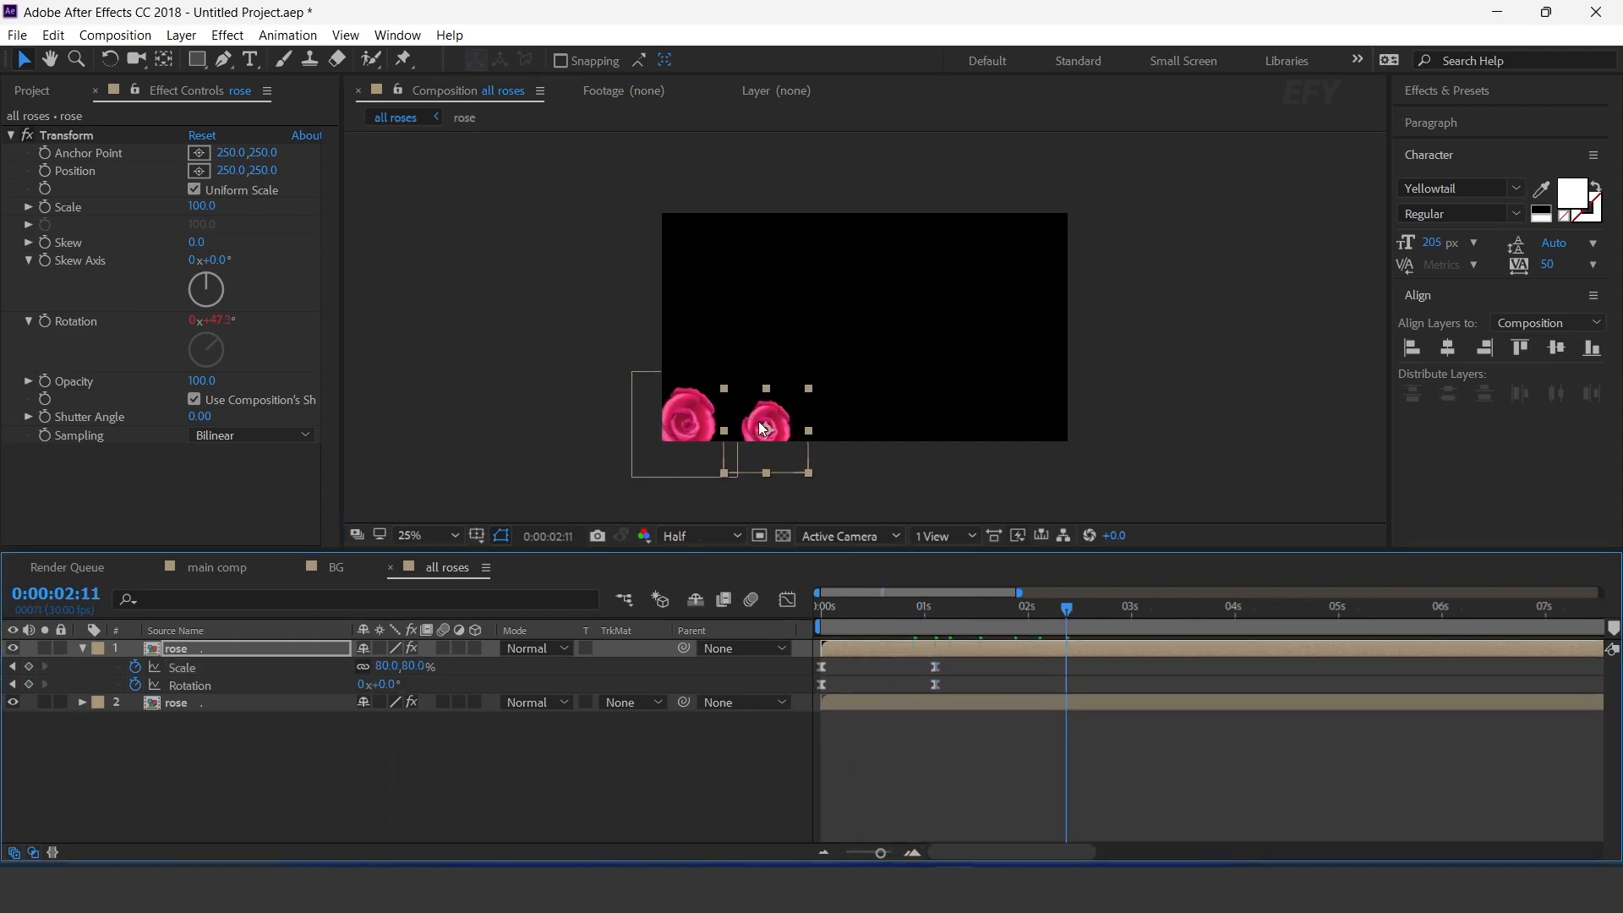
{"action": "left_click_drag", "start_coordinate": [934, 606], "coordinate": [511, 649]}
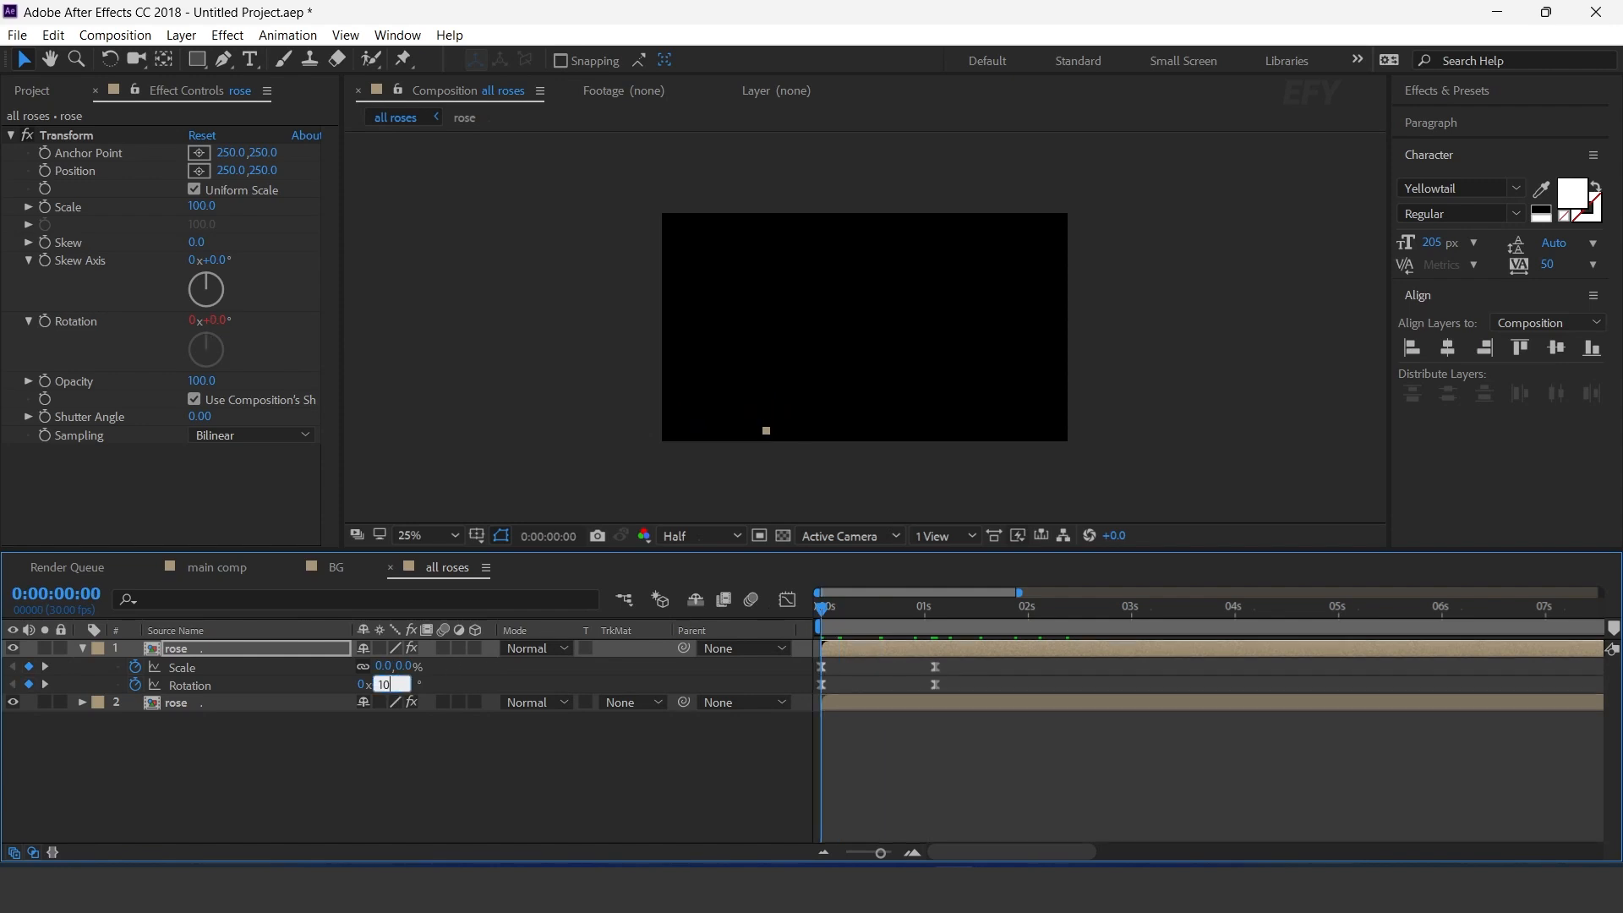
{"action": "key", "text": "Return"}
Step: Change the duplicate rose's Transform Rotation expression to time*-20, preview the reversed spin and collapse the layer
{"action": "left_click_drag", "start_coordinate": [826, 611], "coordinate": [940, 626]}
{"action": "left_click", "coordinate": [924, 651]}
{"action": "key", "text": "e"}
{"action": "key", "text": "e"}
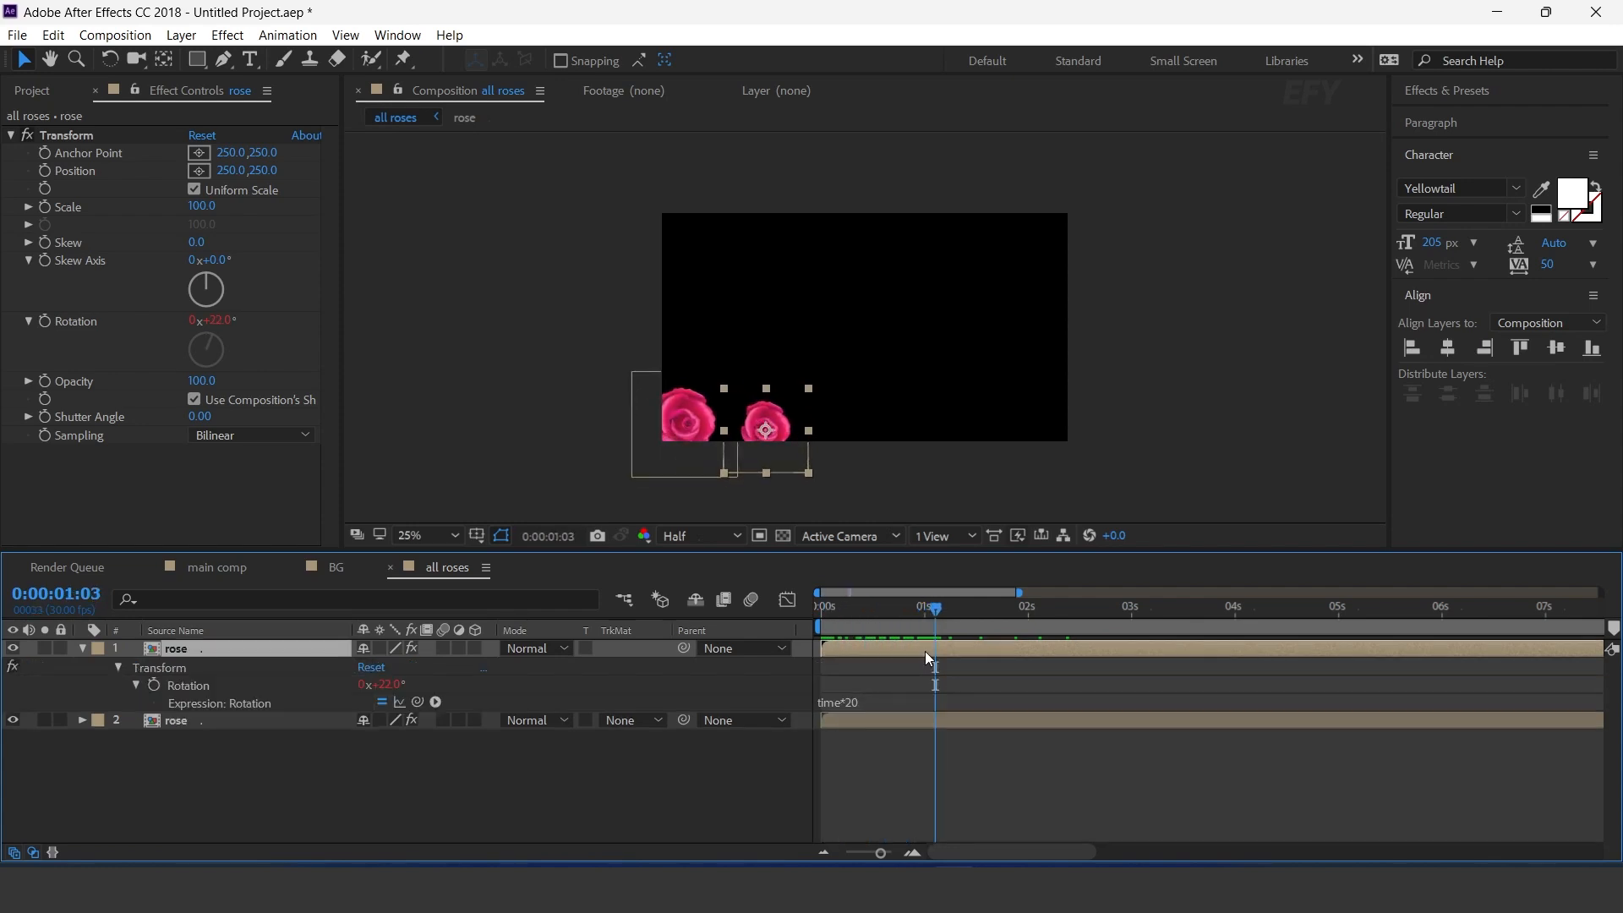
{"action": "left_click", "coordinate": [848, 707]}
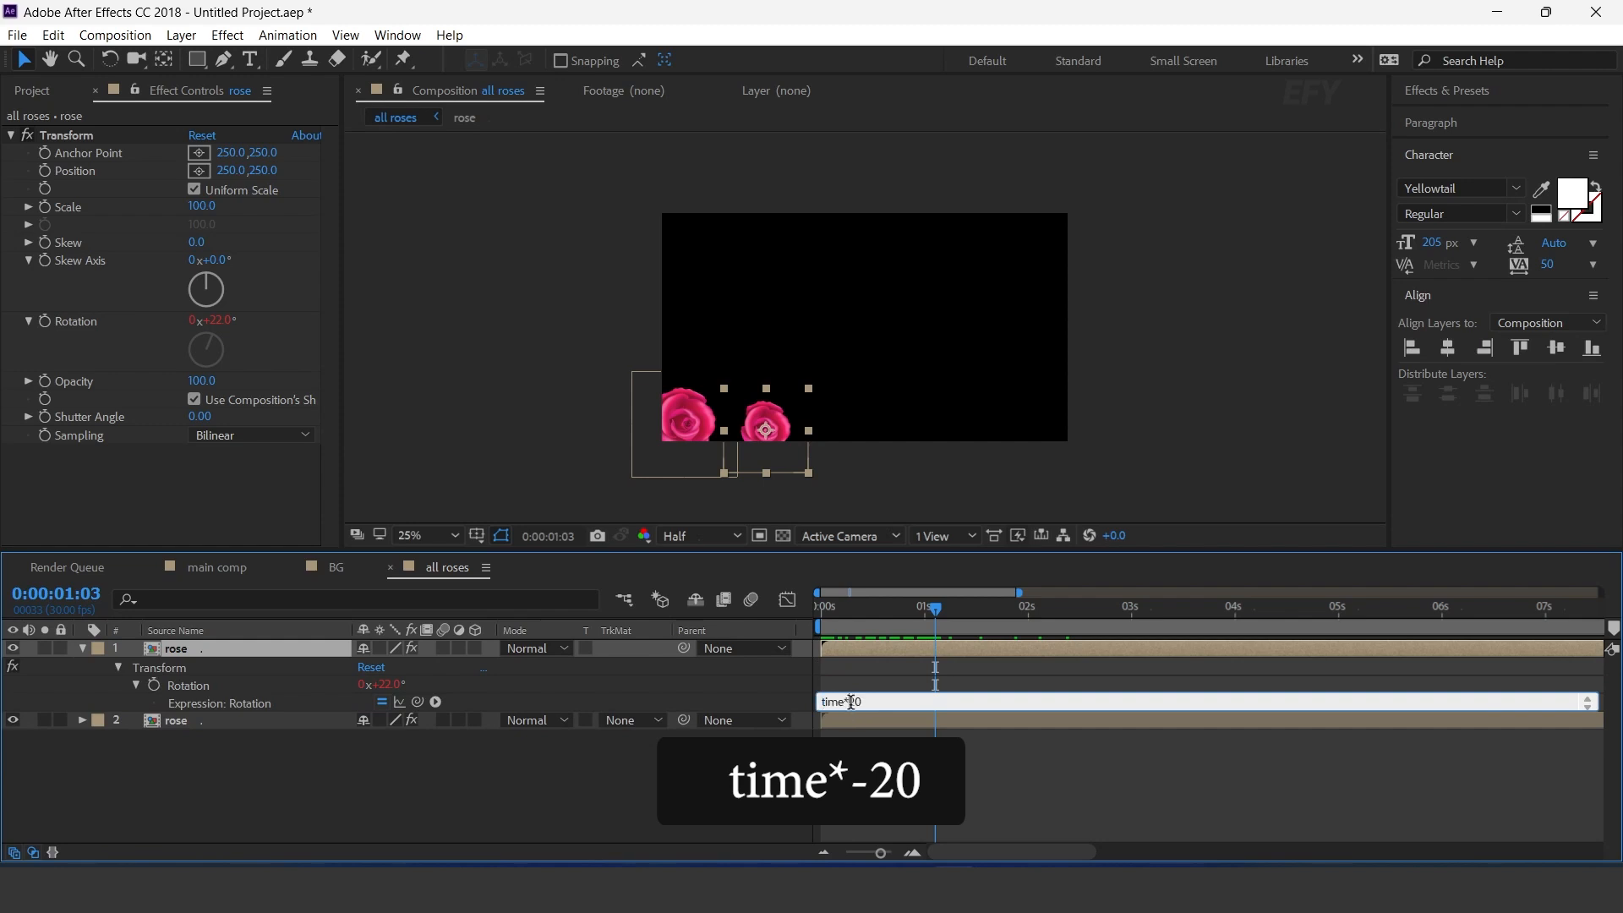
{"action": "type", "text": "-"}
{"action": "key", "text": "KP_Enter"}
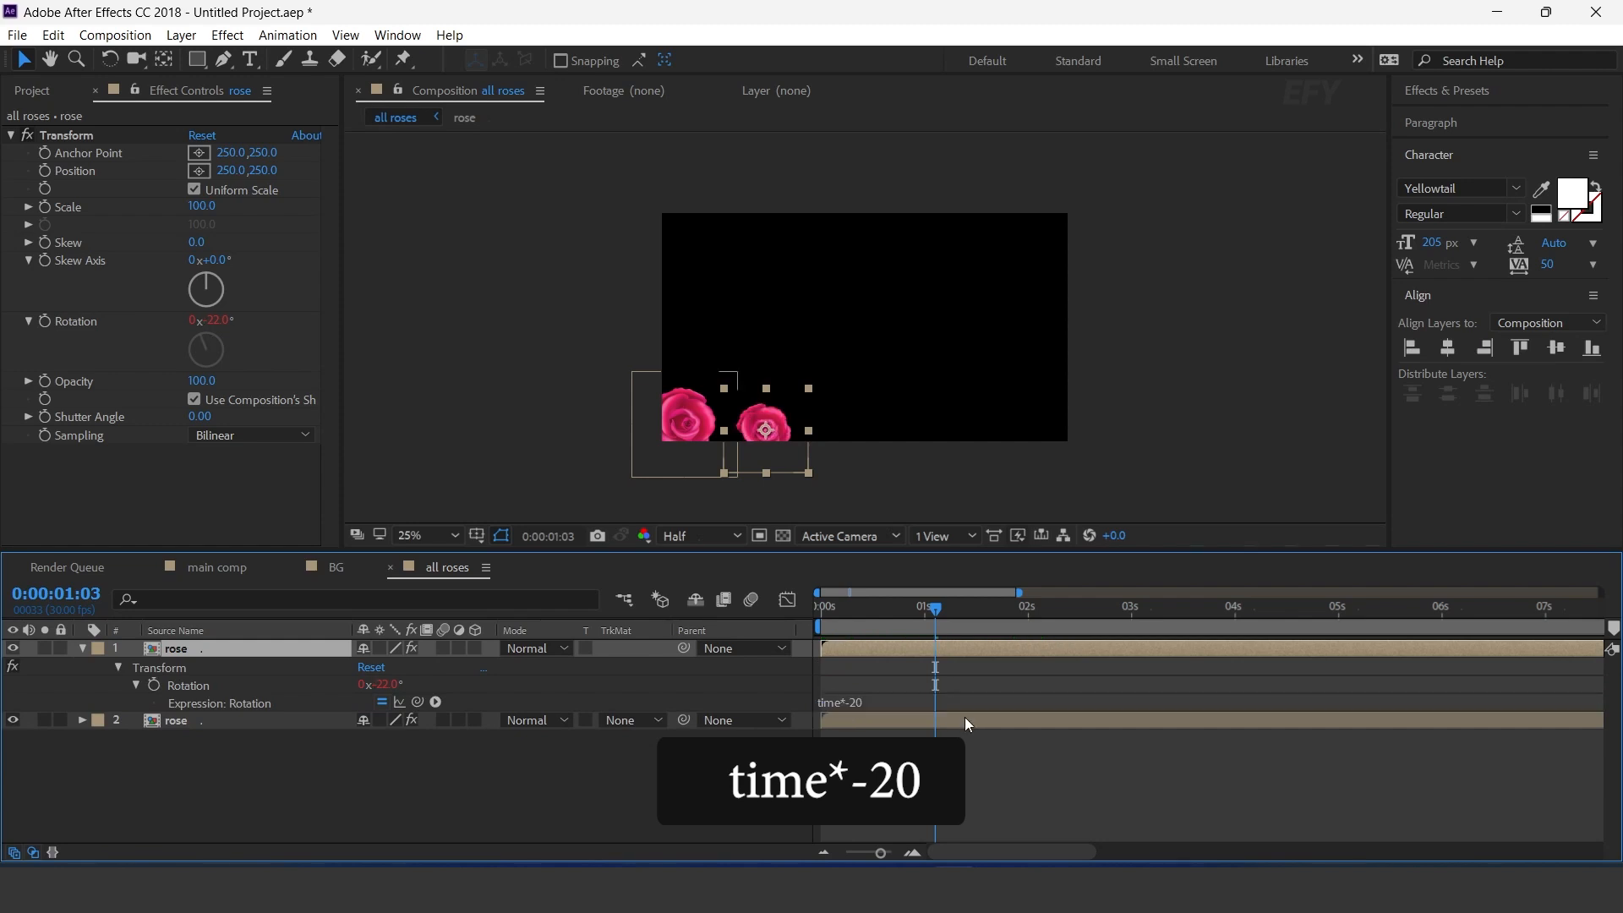
{"action": "left_click_drag", "start_coordinate": [864, 612], "coordinate": [798, 628]}
{"action": "key", "text": "space"}
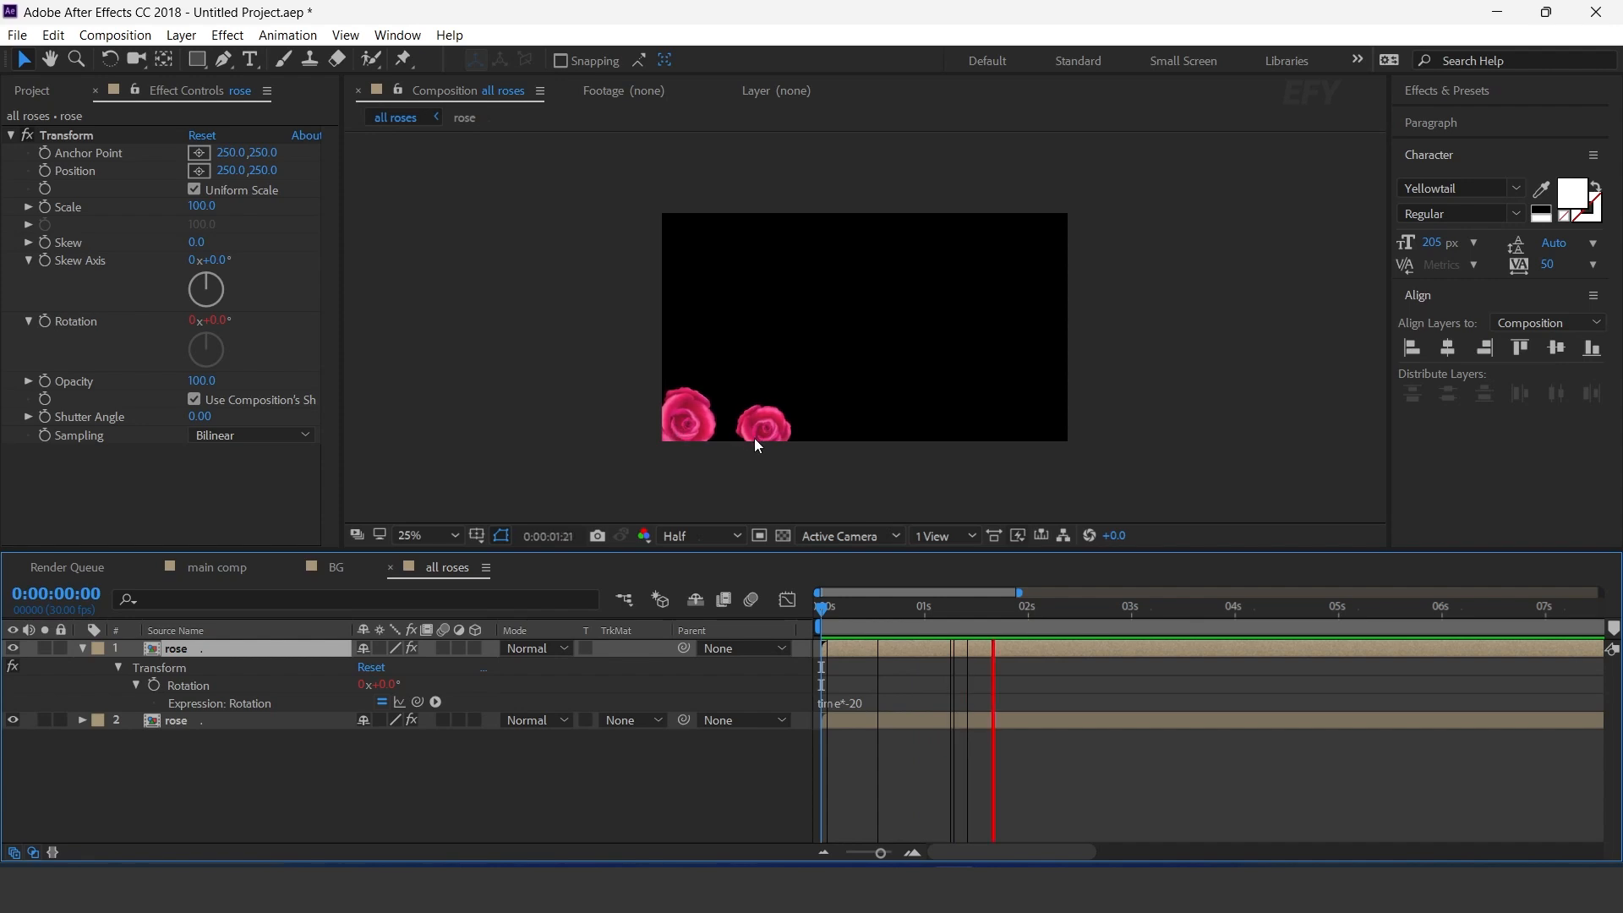
{"action": "left_click_drag", "start_coordinate": [879, 609], "coordinate": [988, 625]}
{"action": "left_click", "coordinate": [83, 648]}
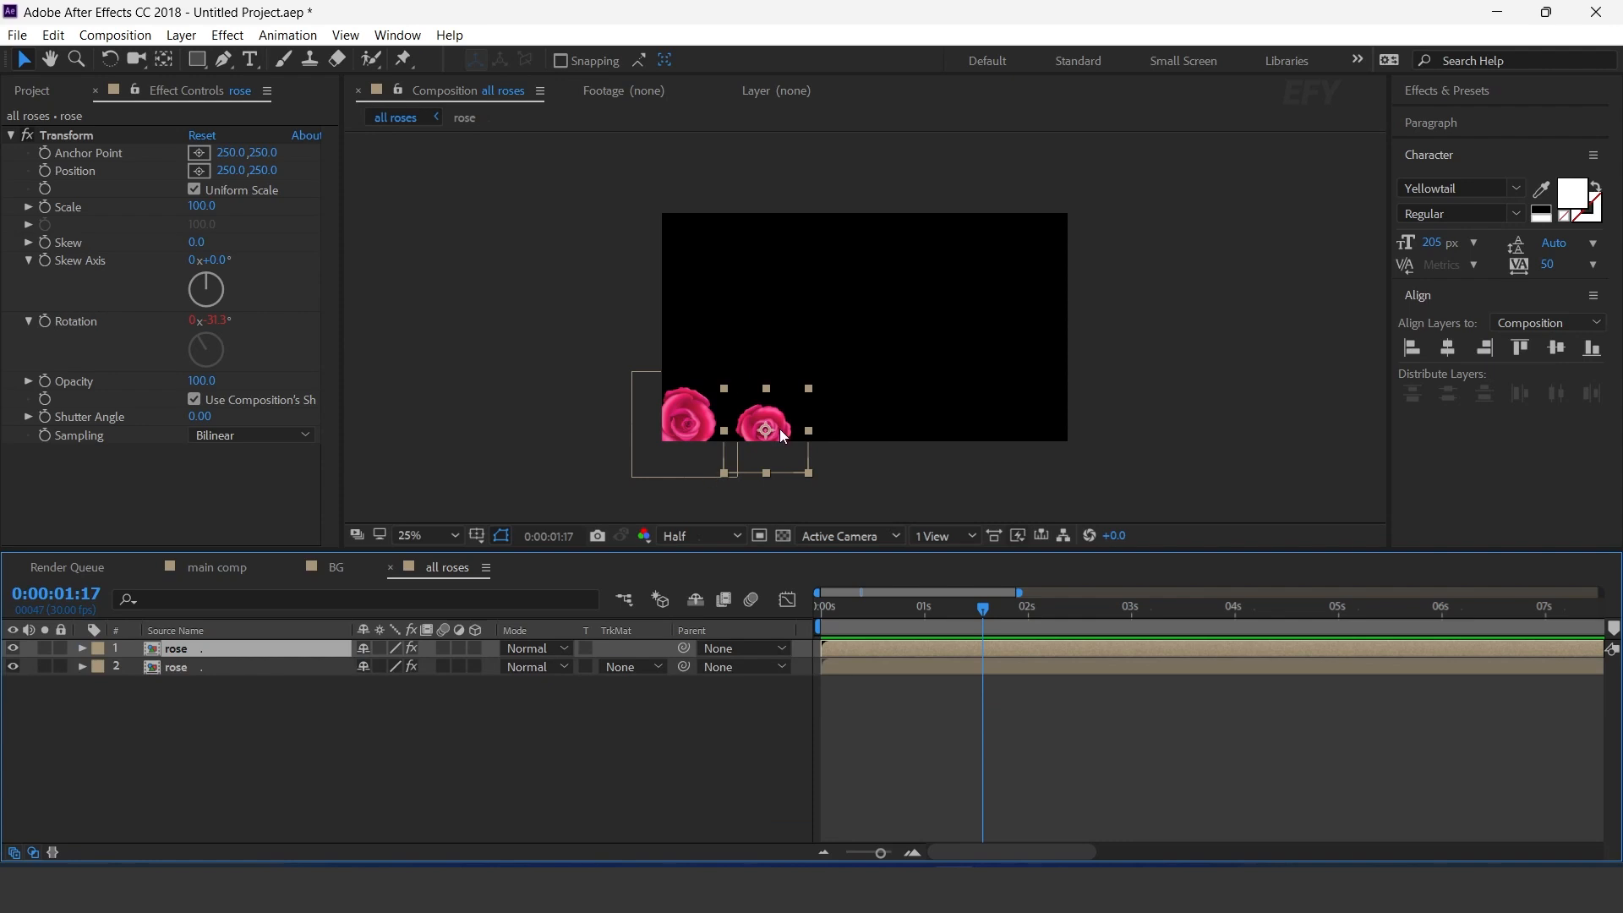
Step: Duplicate the rose layer repeatedly and arrange seven roses down the composition's left side, with ending scales such as 100%, 70% and 65%
{"action": "key", "text": "ctrl+d"}
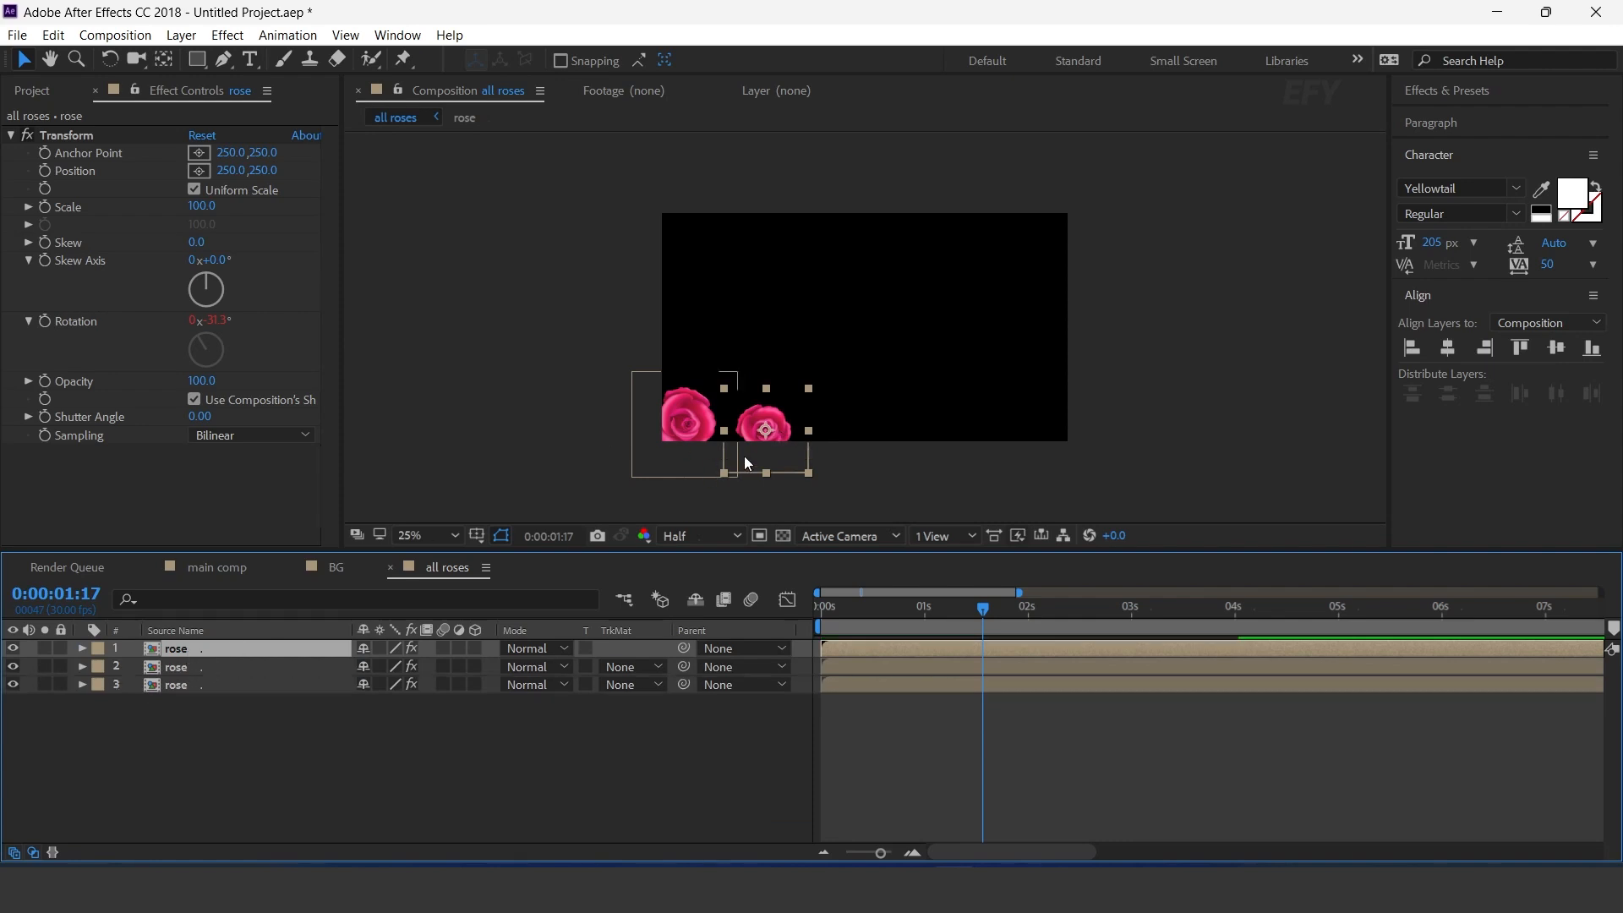
{"action": "left_click_drag", "start_coordinate": [744, 455], "coordinate": [647, 369]}
{"action": "left_click_drag", "start_coordinate": [864, 625], "coordinate": [987, 615]}
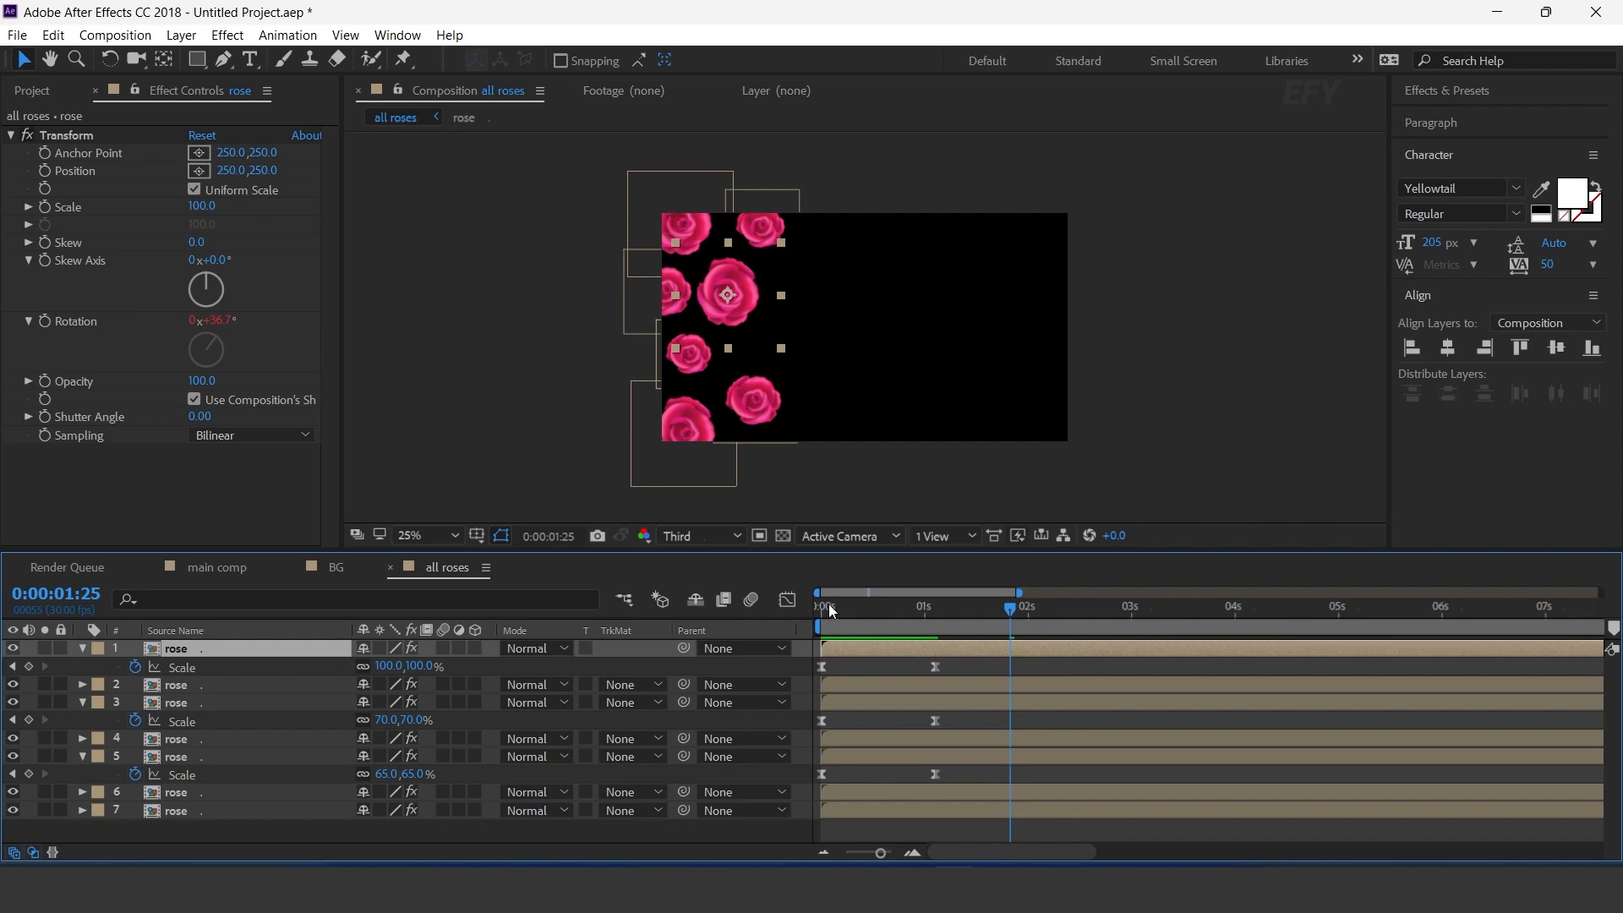
Step: Preview the seven roses' entrance from the start and collapse the rose layers' Scale properties
{"action": "left_click", "coordinate": [829, 603]}
{"action": "key", "text": "space"}
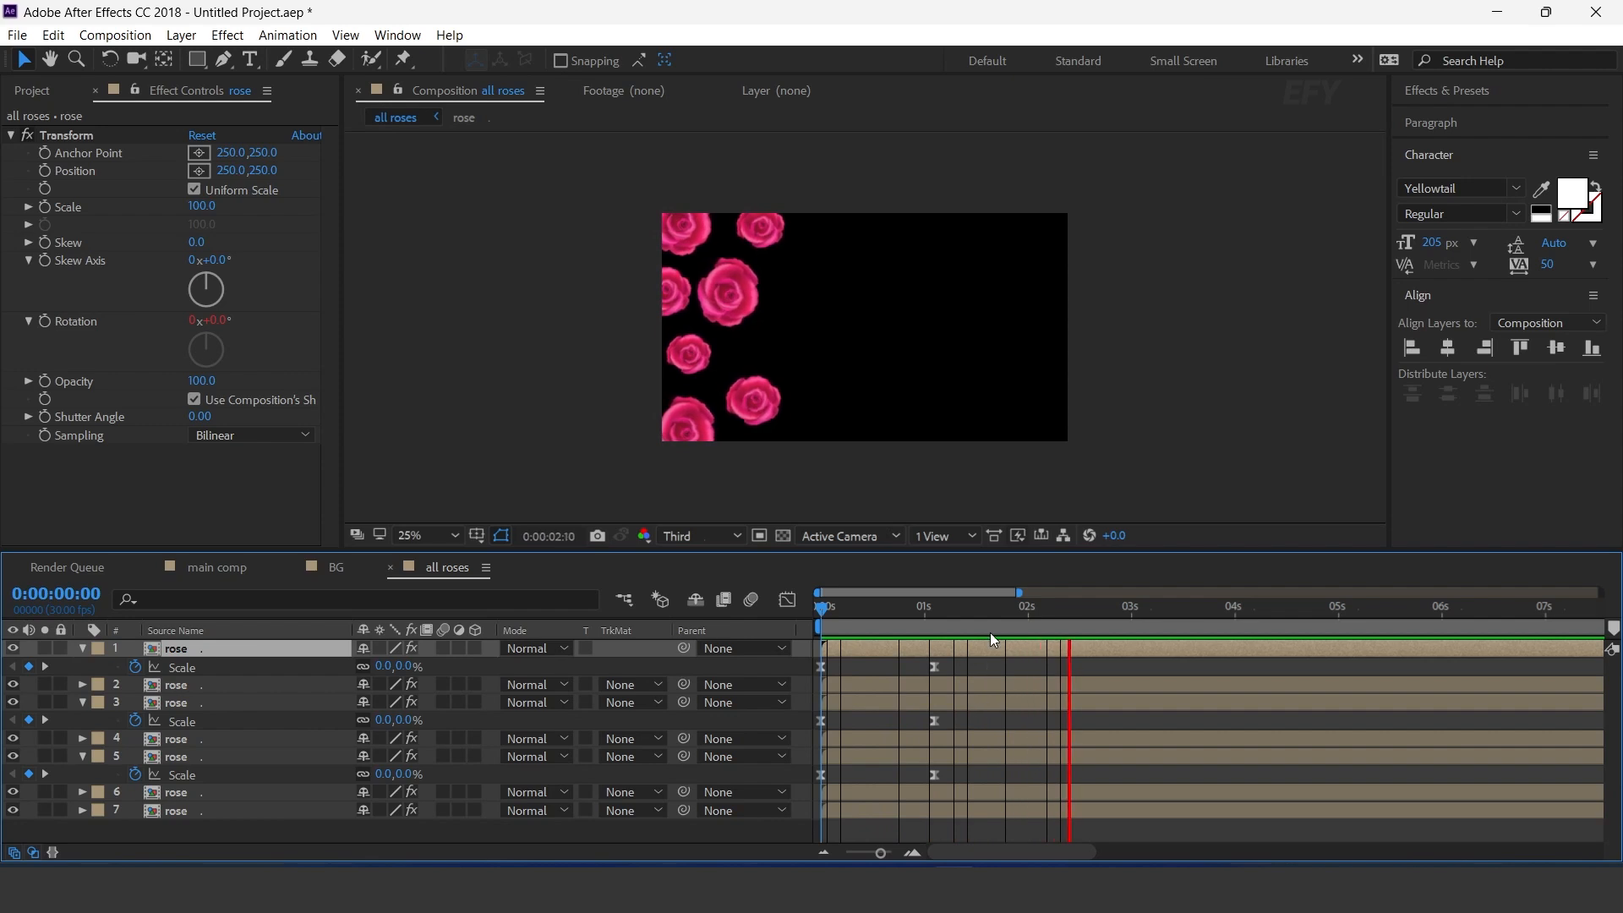
{"action": "left_click", "coordinate": [1204, 610]}
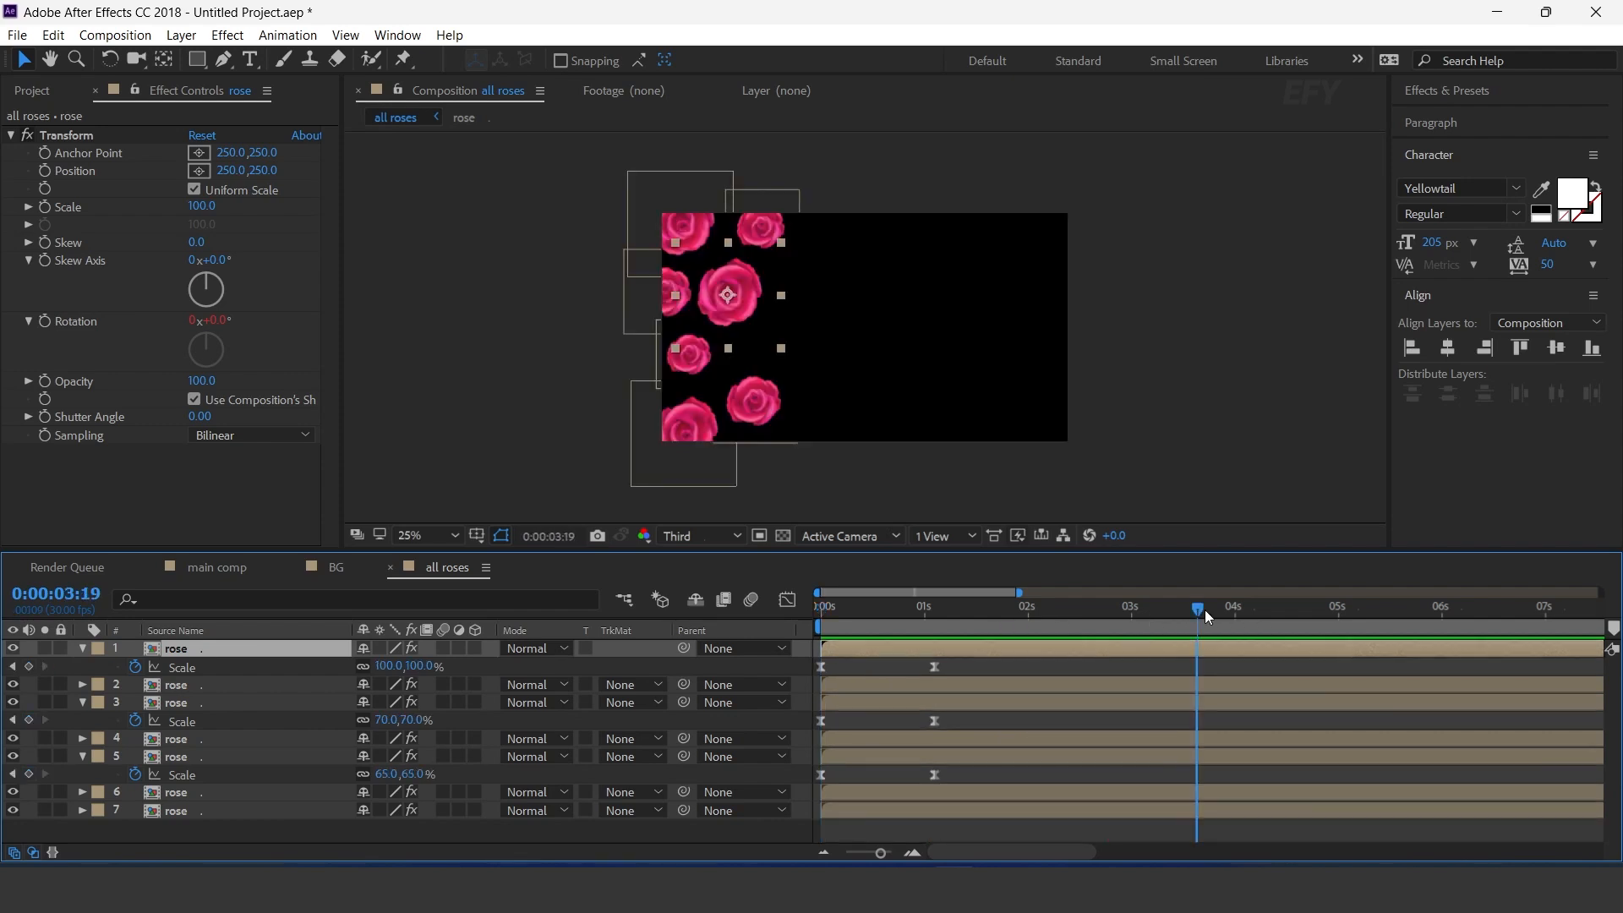
{"action": "left_click", "coordinate": [82, 648]}
{"action": "left_click", "coordinate": [81, 684]}
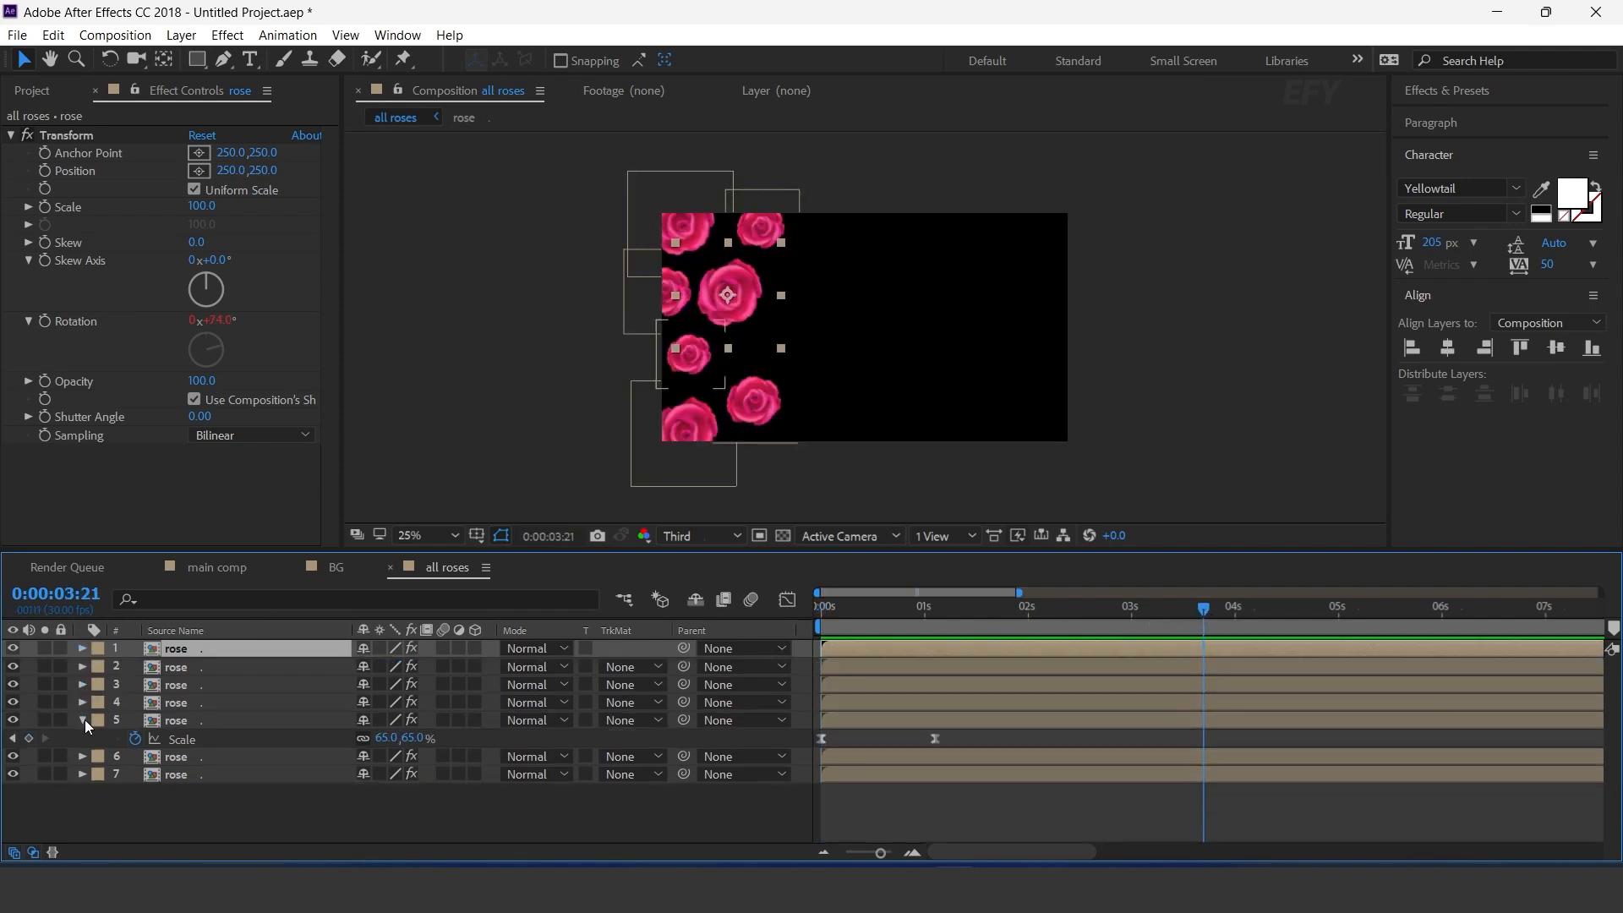
{"action": "left_click", "coordinate": [82, 720]}
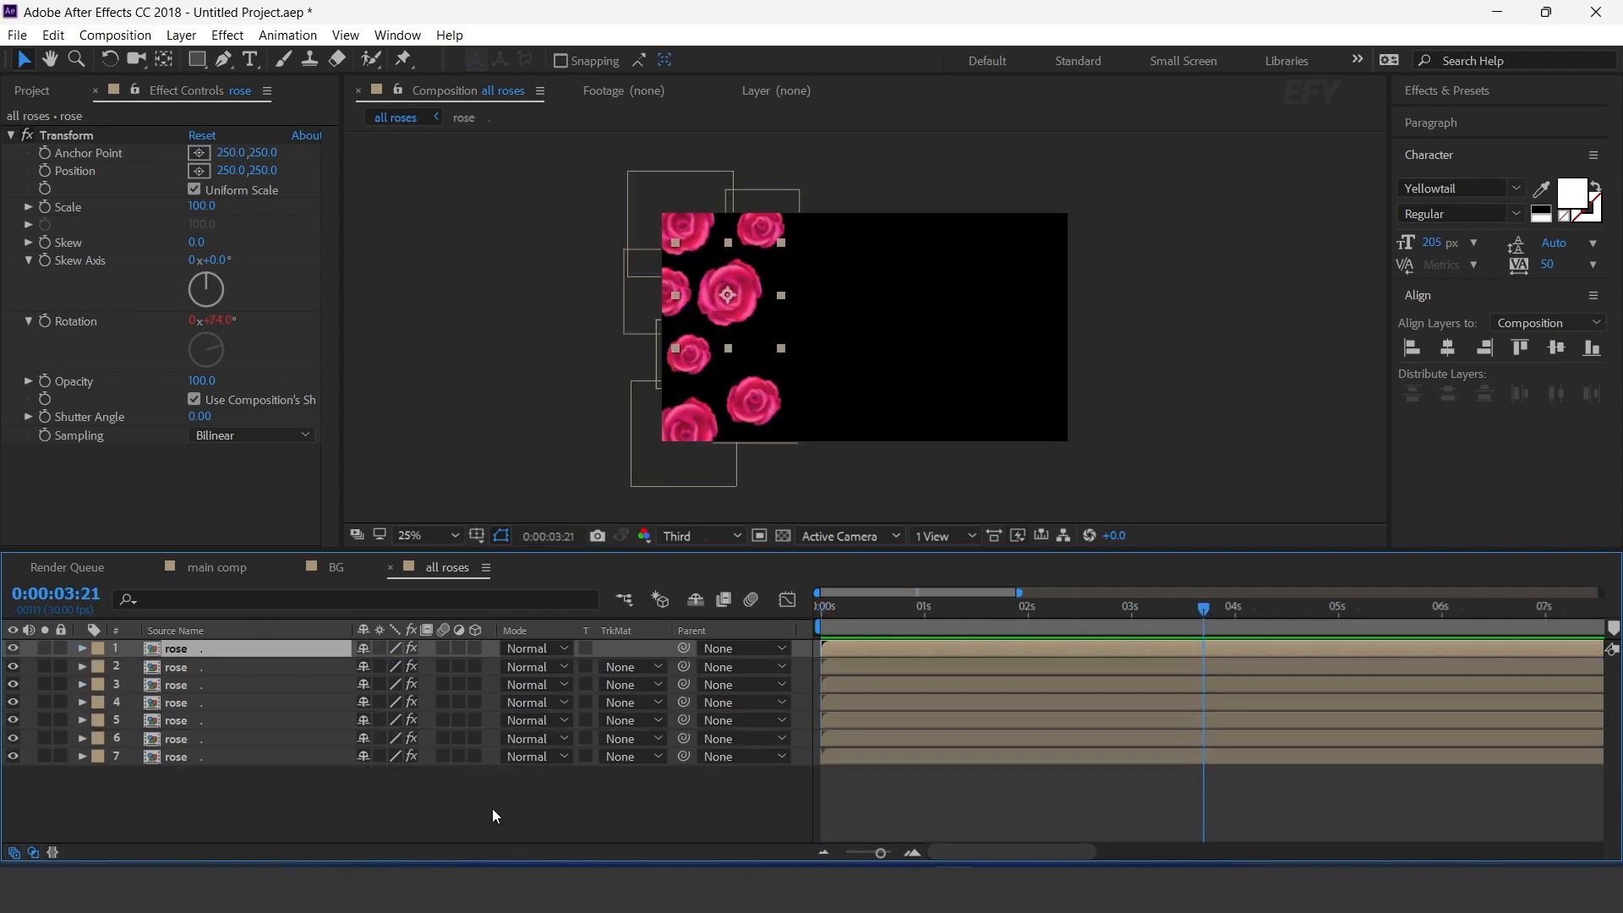
Step: Stagger the start times of the seven rose layers between about frame 1 and frame 6
{"action": "left_click", "coordinate": [913, 852]}
{"action": "left_click", "coordinate": [913, 852]}
{"action": "left_click_drag", "start_coordinate": [908, 857], "coordinate": [904, 857]}
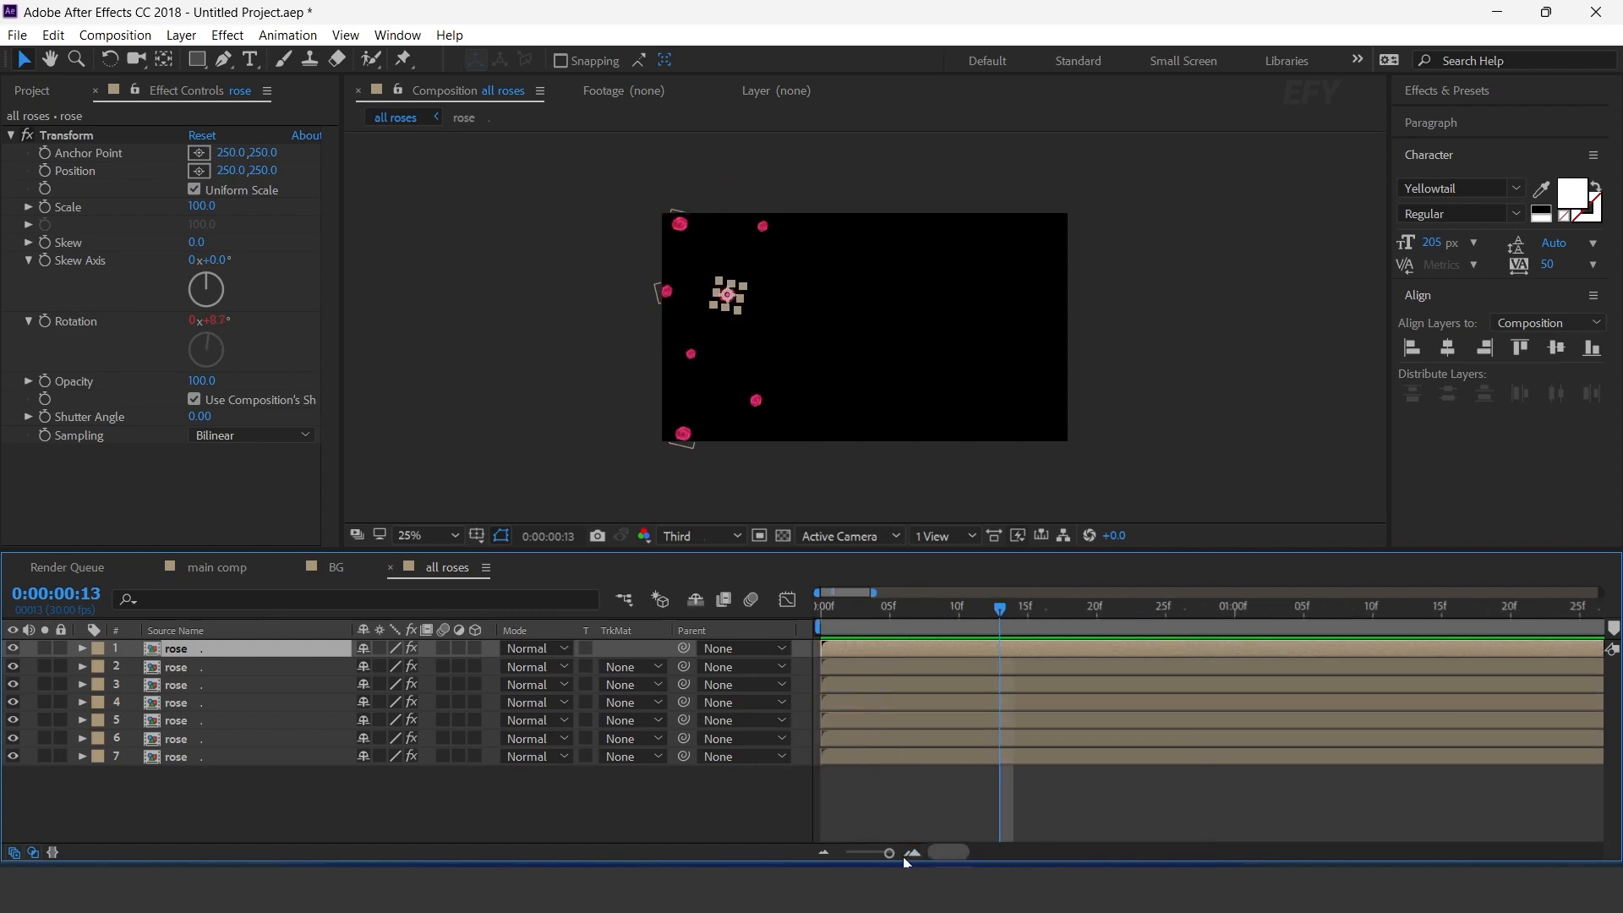
{"action": "left_click_drag", "start_coordinate": [934, 649], "coordinate": [974, 687]}
{"action": "left_click", "coordinate": [945, 701]}
{"action": "left_click_drag", "start_coordinate": [896, 724], "coordinate": [945, 757]}
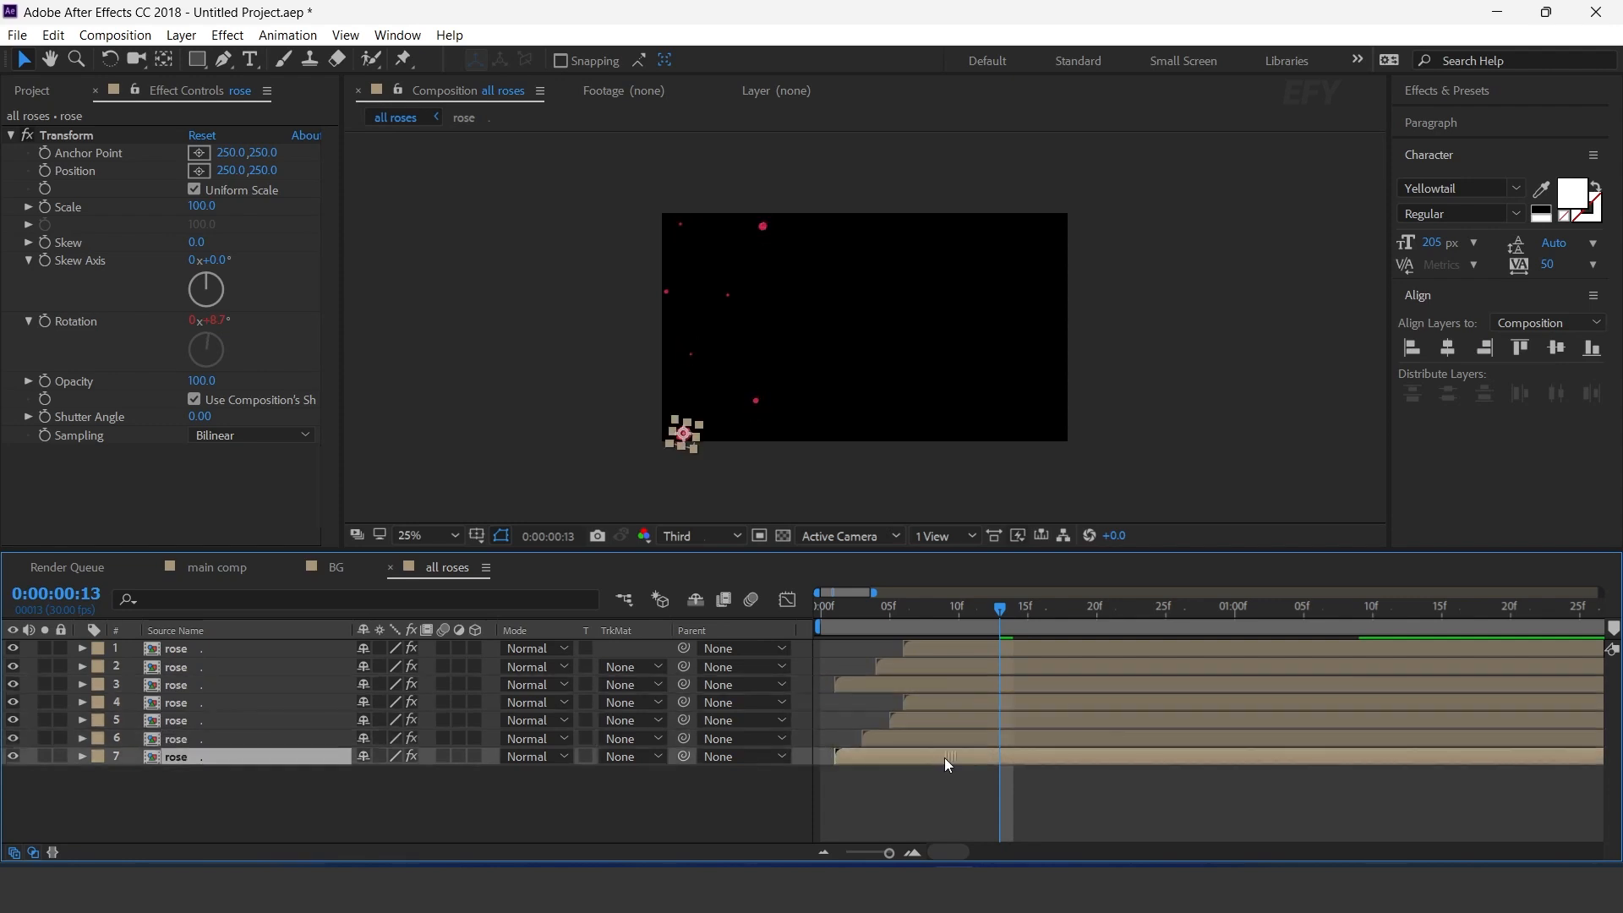
Step: Preview the staggered entrance and shift the fourth rose layer to start at about frame 4
{"action": "left_click", "coordinate": [818, 612]}
{"action": "key", "text": "space"}
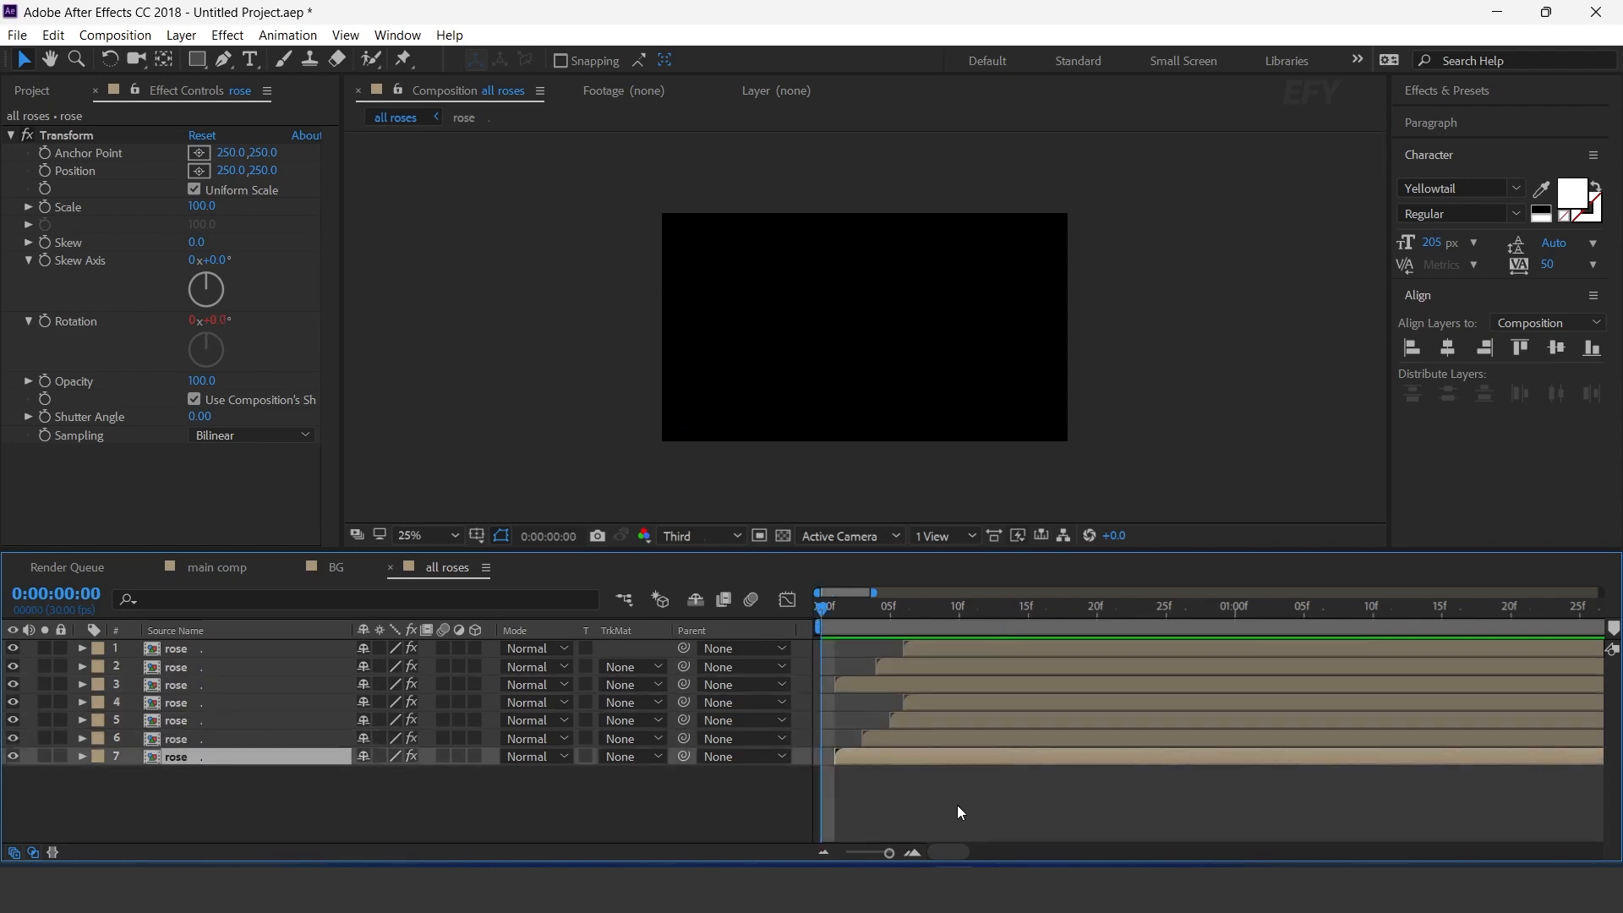
{"action": "left_click", "coordinate": [825, 602]}
{"action": "key", "text": "space"}
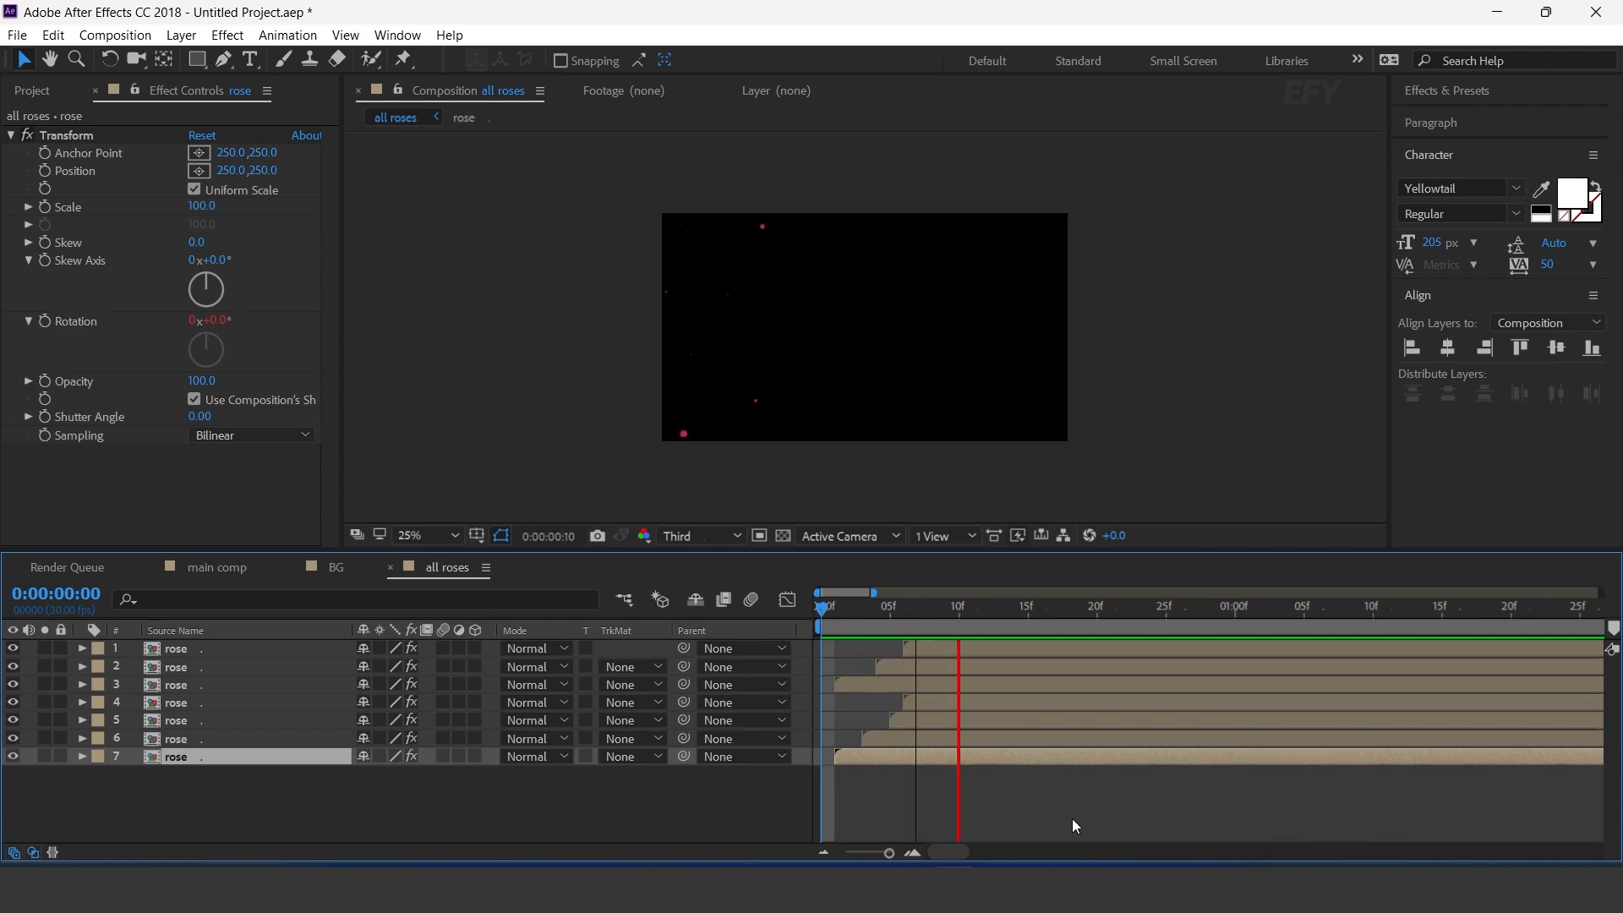
{"action": "left_click_drag", "start_coordinate": [832, 610], "coordinate": [901, 617]}
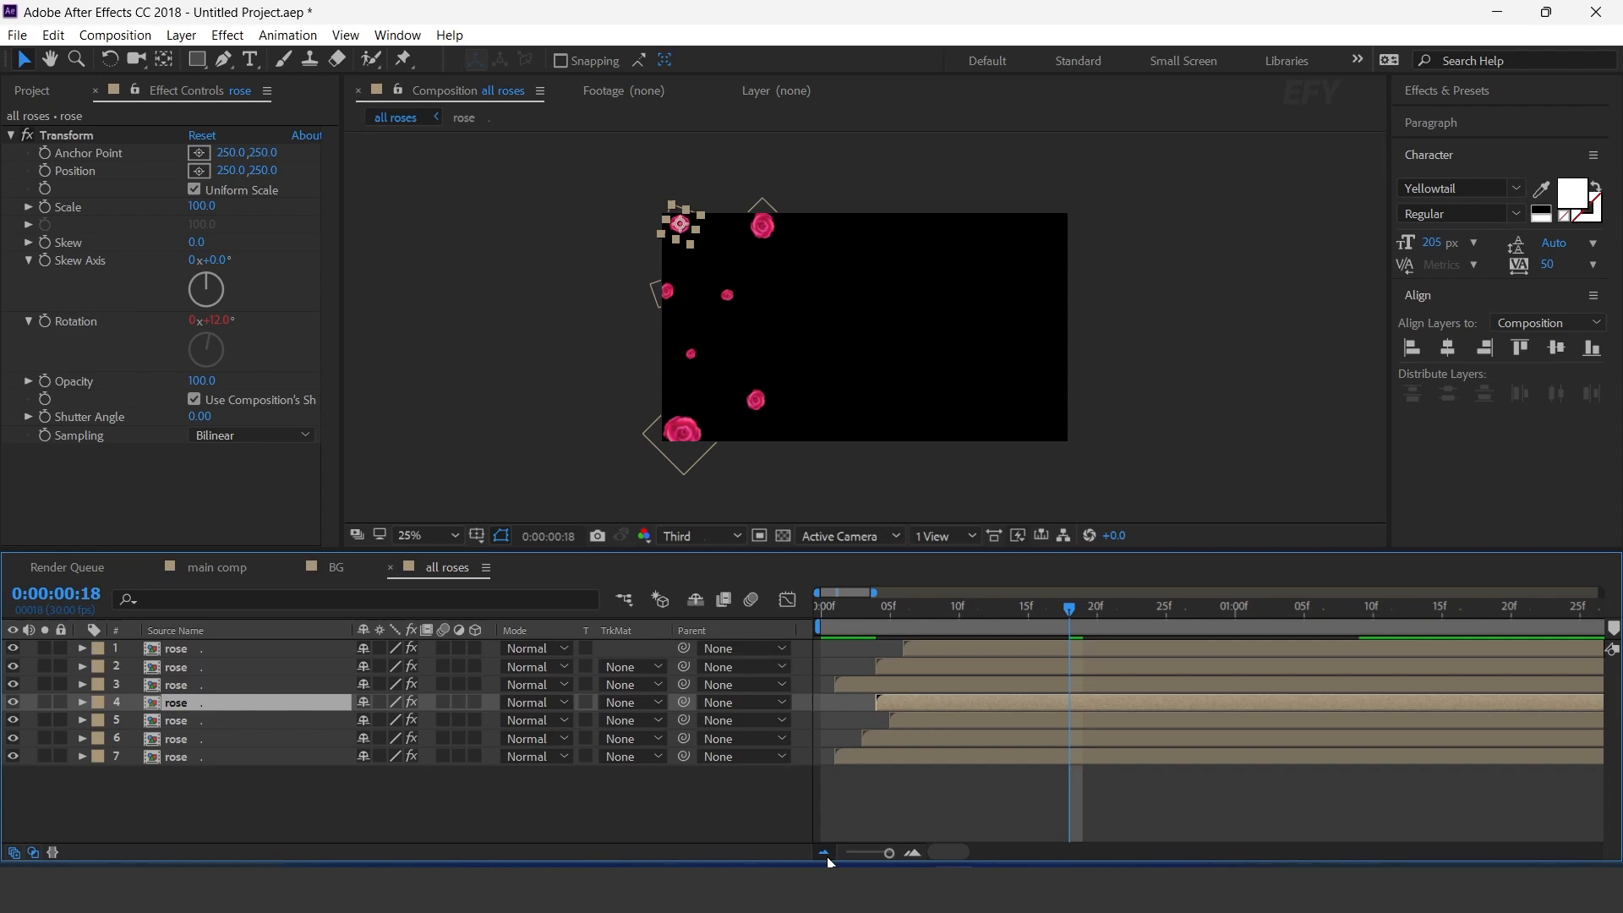
Step: Replay the roses' staggered entrance from the first frame, scrub to 0:00:01:24 and deselect the layer
{"action": "left_click", "coordinate": [825, 856]}
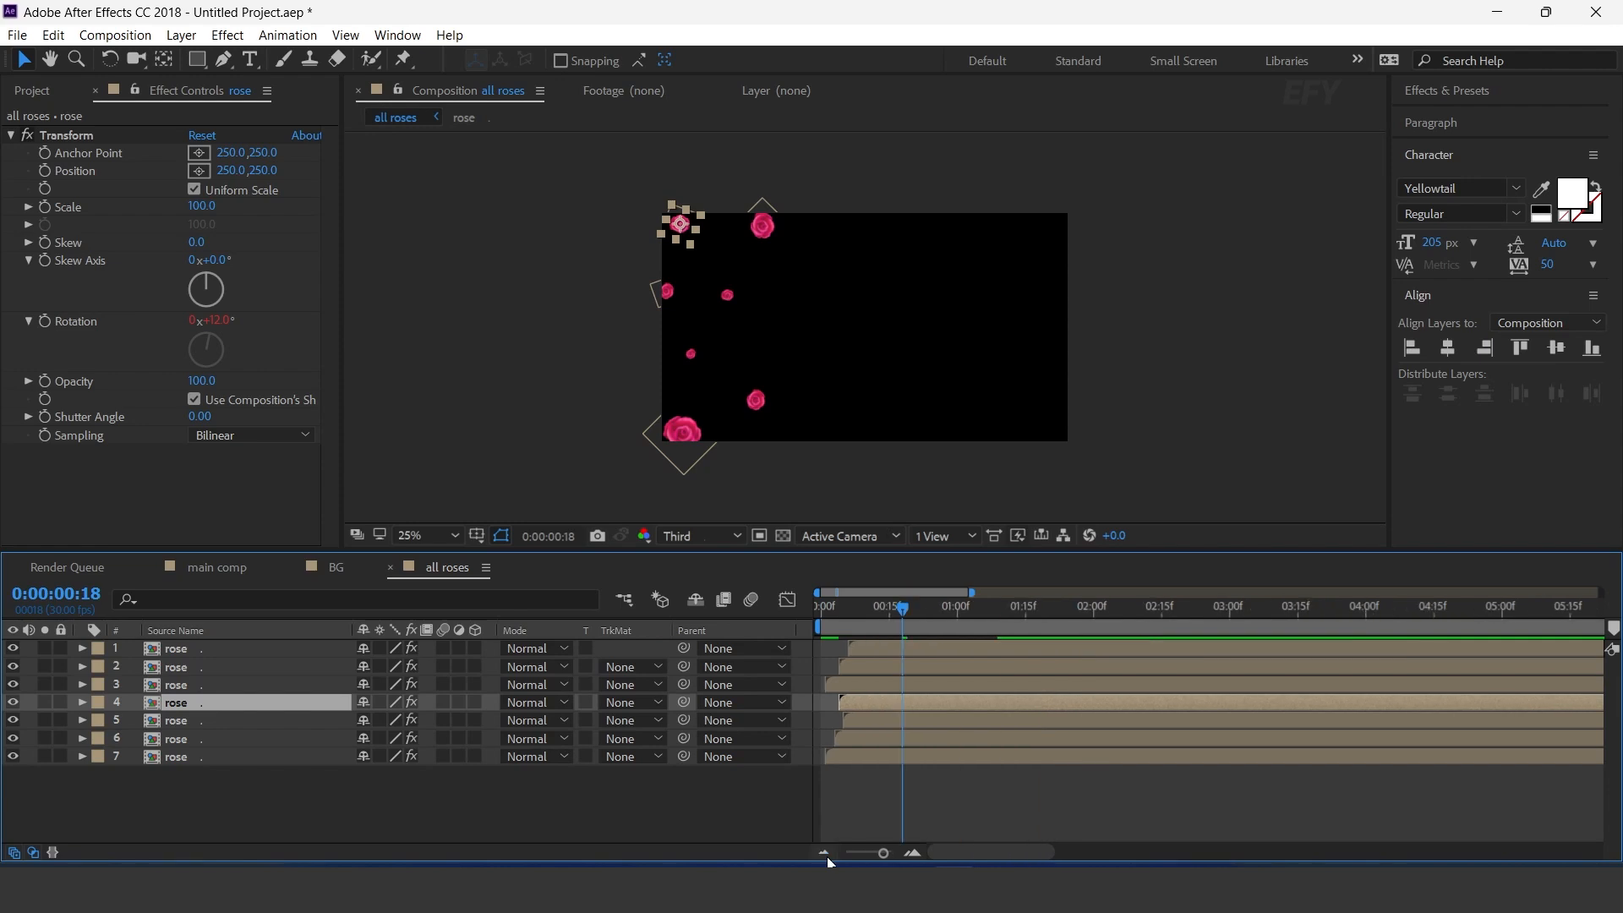
{"action": "left_click_drag", "start_coordinate": [832, 608], "coordinate": [753, 618]}
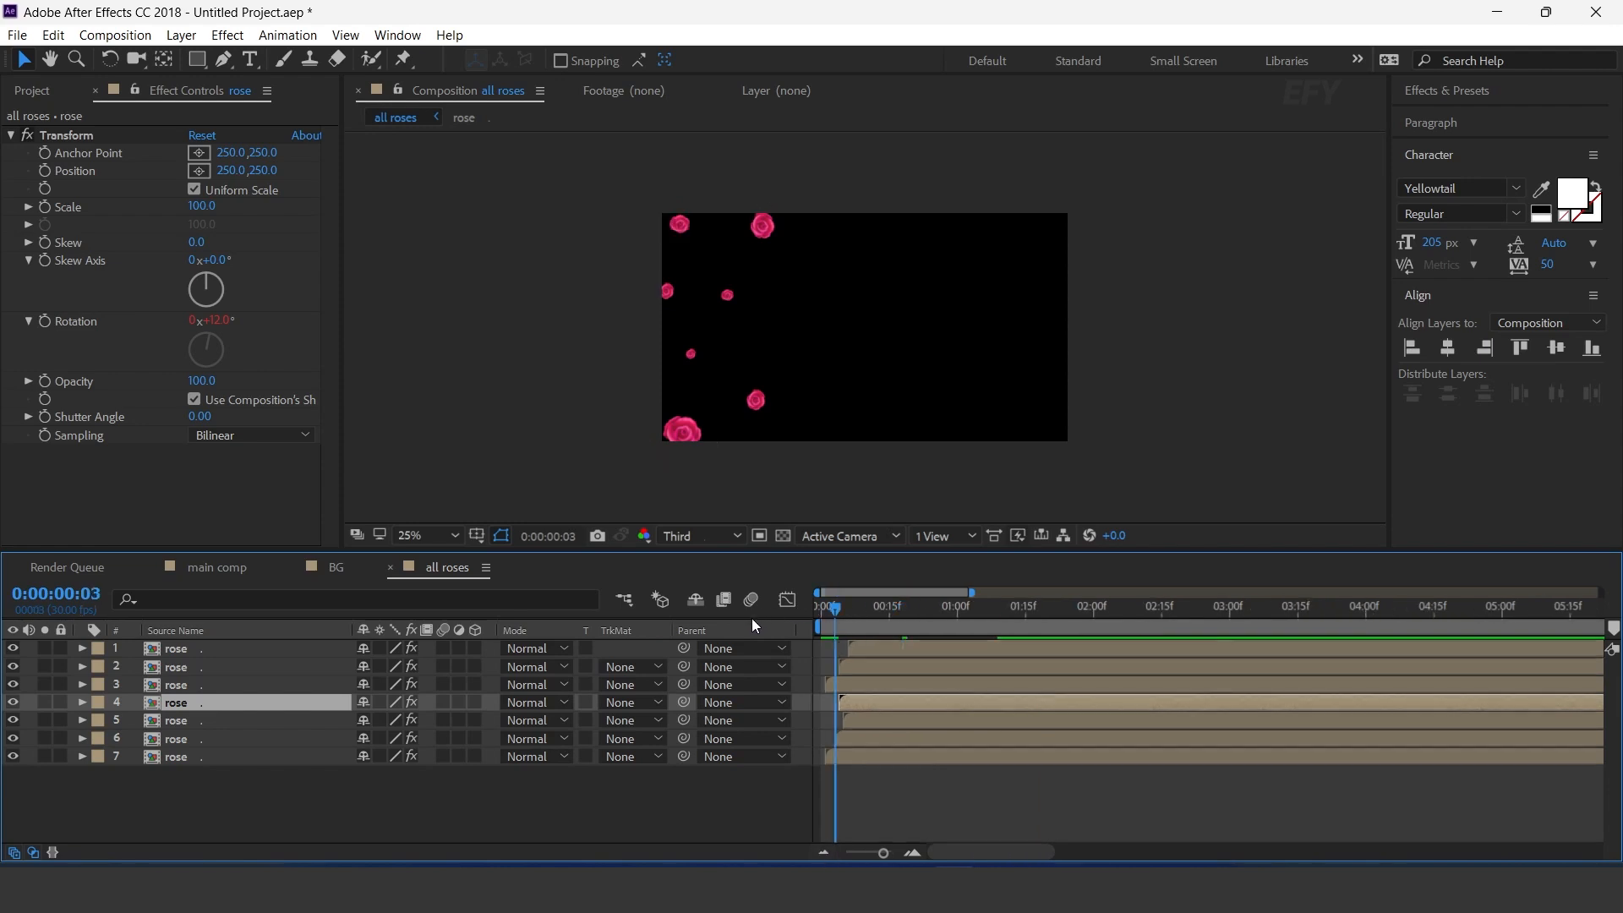
{"action": "key", "text": "space"}
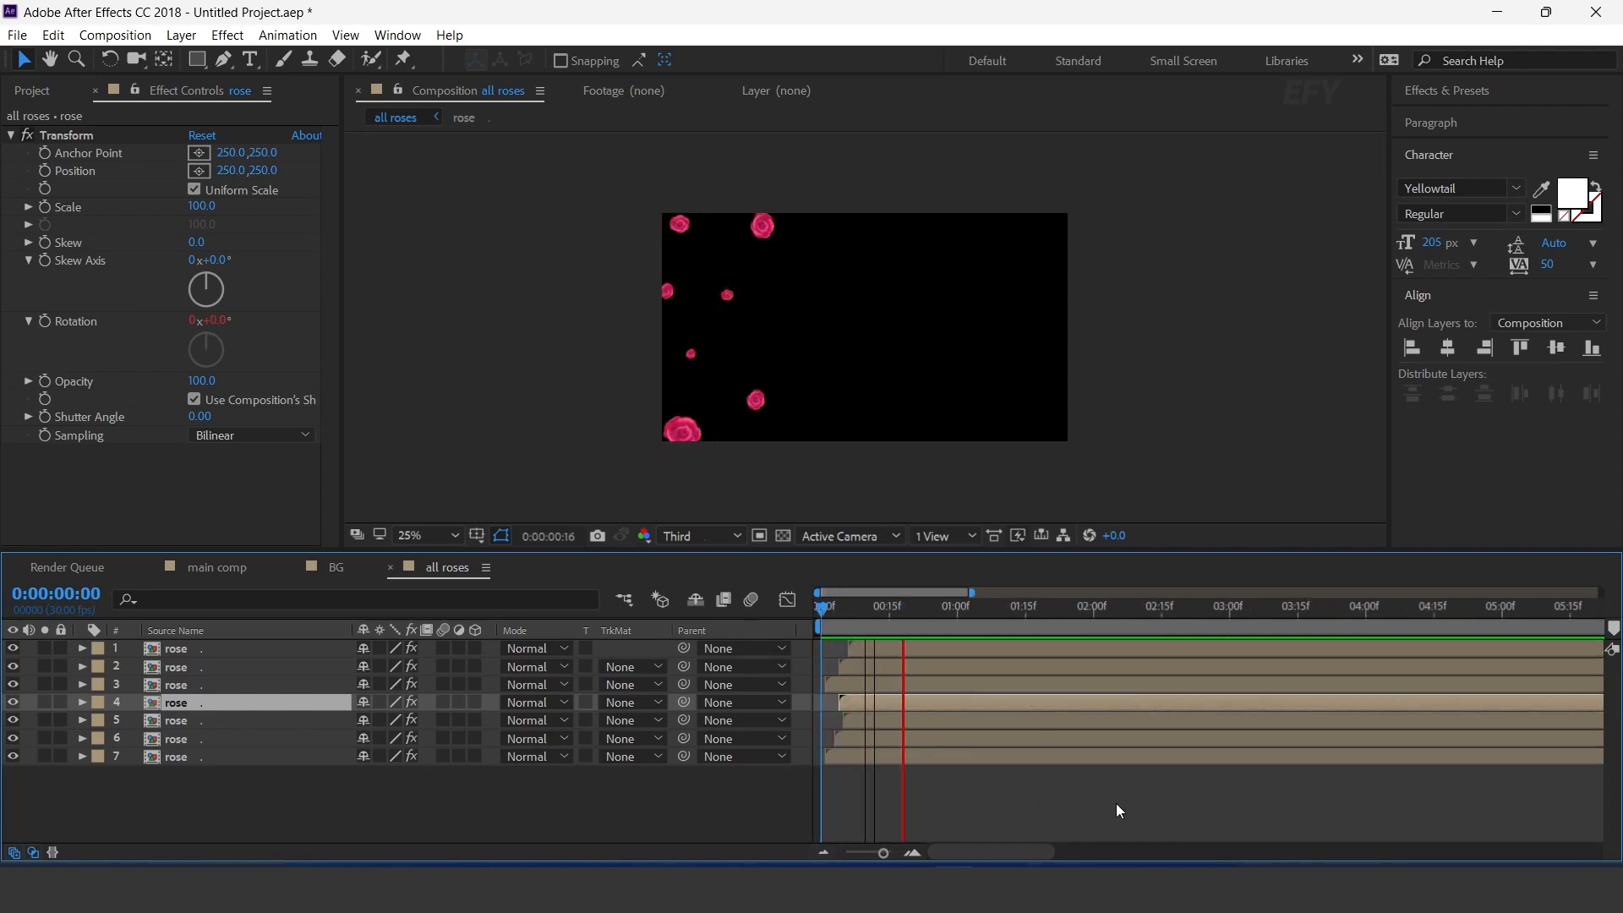
{"action": "key", "text": "space"}
{"action": "left_click_drag", "start_coordinate": [905, 612], "coordinate": [1063, 634]}
{"action": "left_click", "coordinate": [688, 787]}
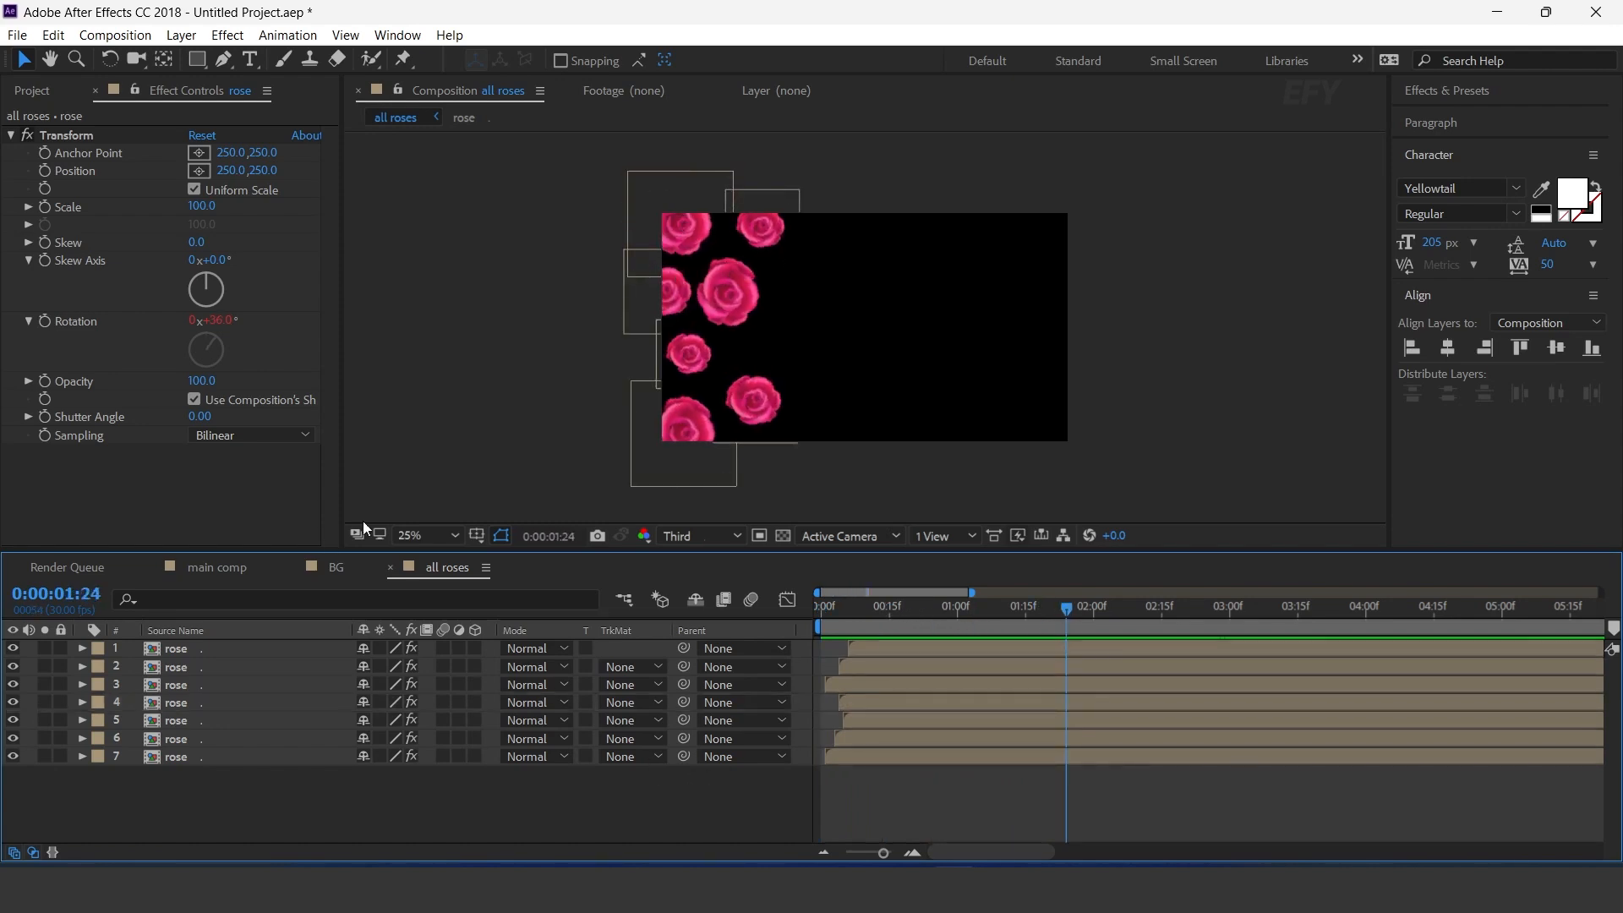
Step: Close the all roses and BG timelines, add all roses as main comp's top layer and check it at 0:00:05:08
{"action": "left_click", "coordinate": [391, 567]}
{"action": "left_click", "coordinate": [294, 569]}
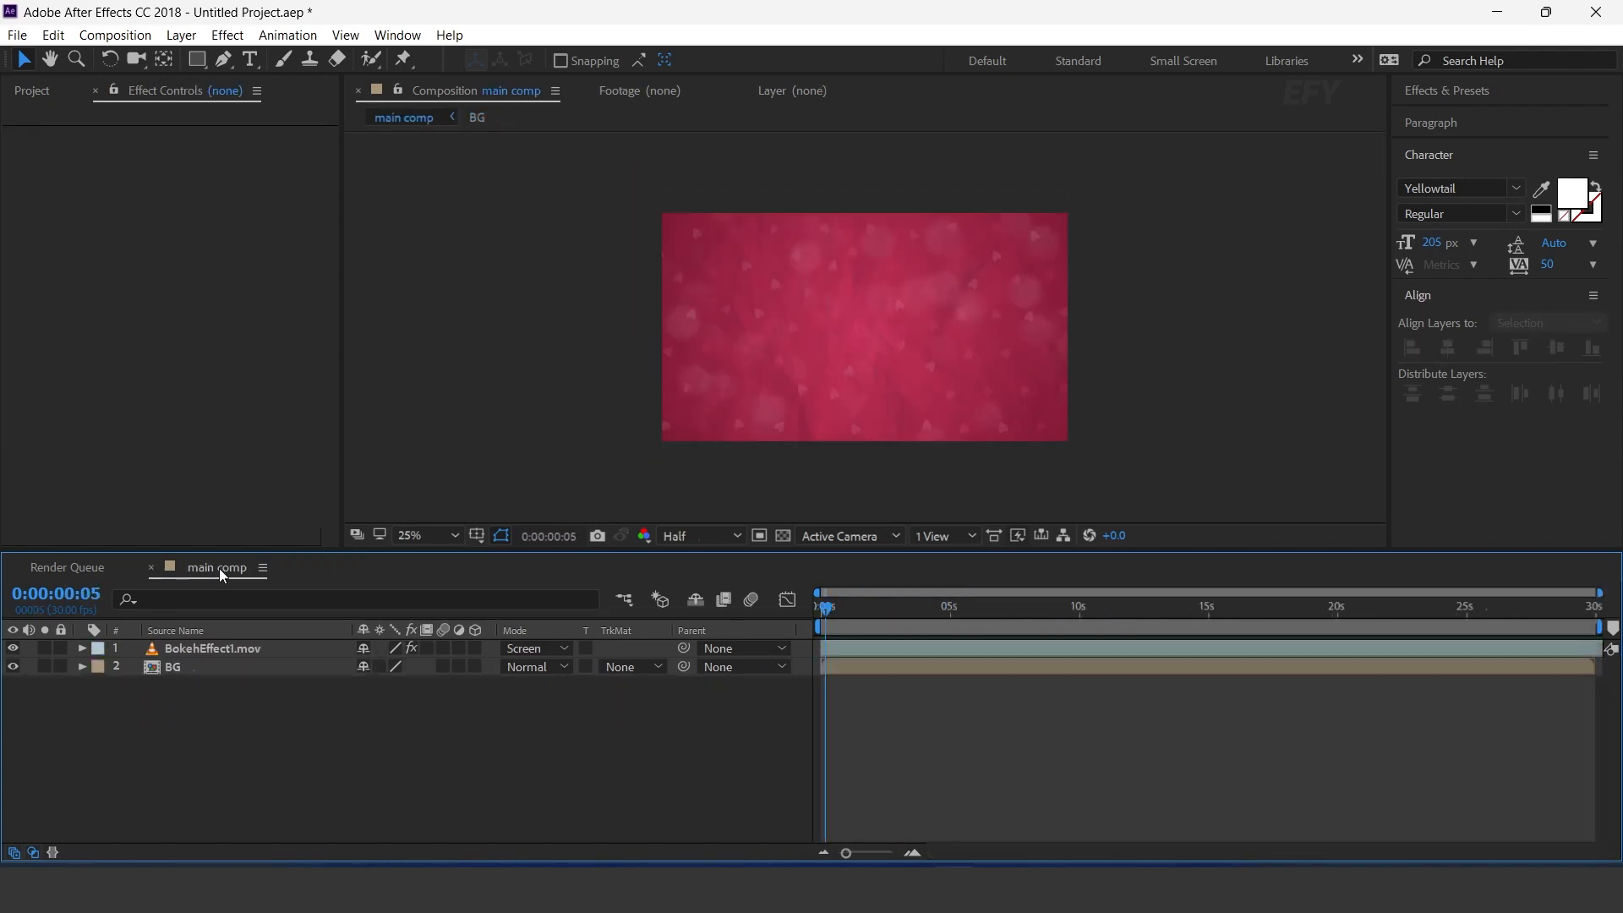
{"action": "left_click", "coordinate": [24, 89]}
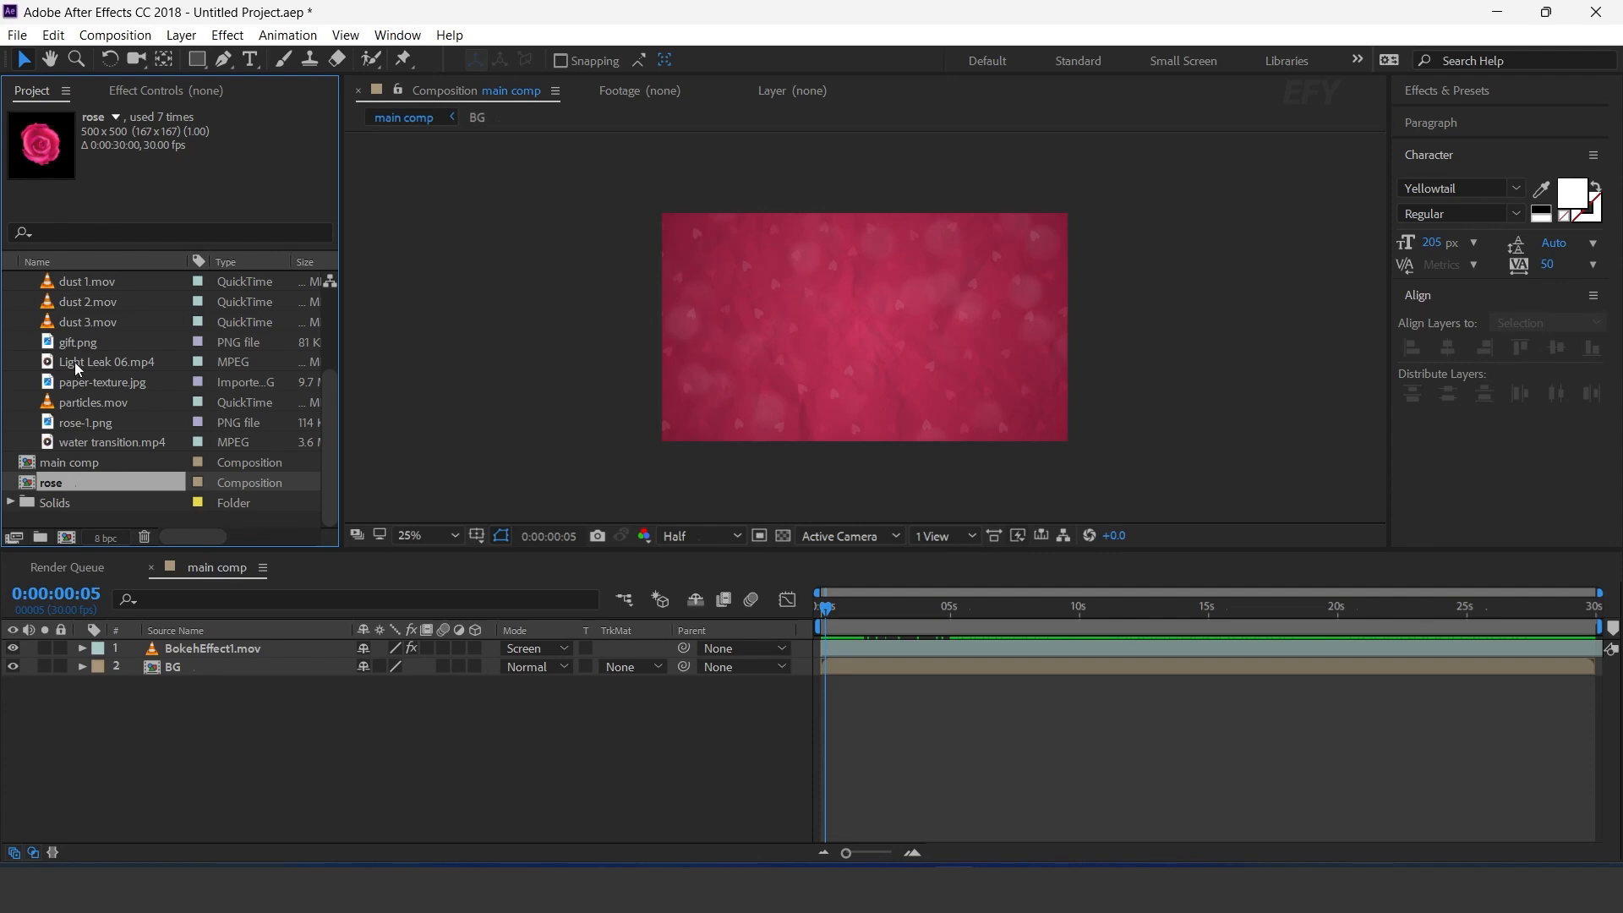
{"action": "scroll", "coordinate": [56, 345], "scroll_direction": "up", "scroll_amount": 2}
{"action": "left_click", "coordinate": [11, 342]}
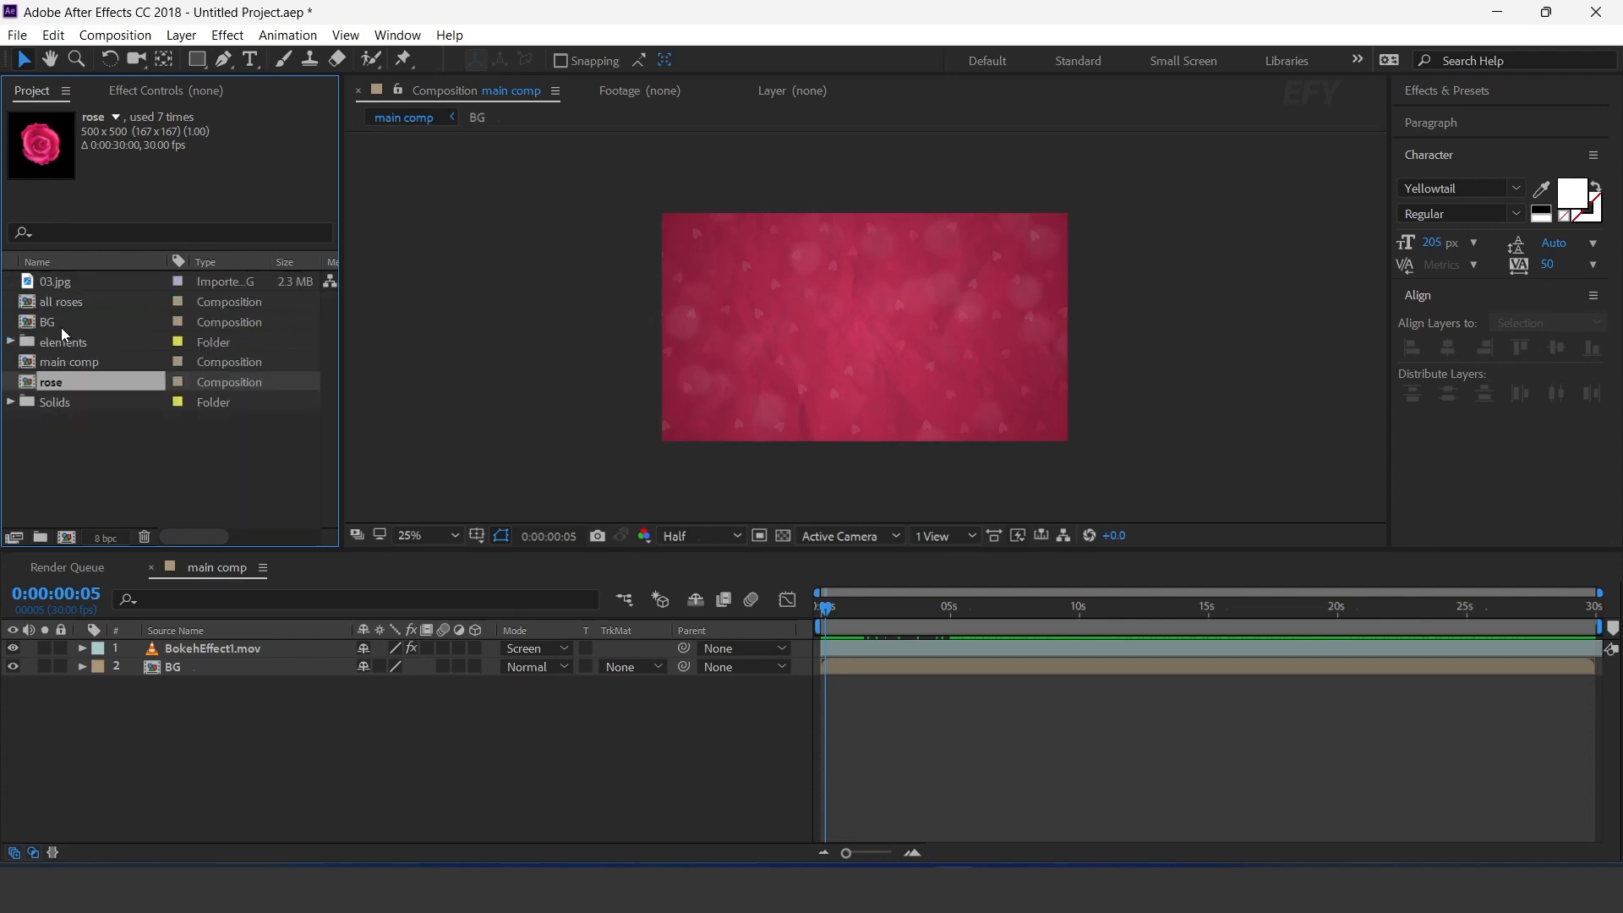
{"action": "left_click", "coordinate": [61, 306]}
{"action": "left_click_drag", "start_coordinate": [154, 587], "coordinate": [225, 644]}
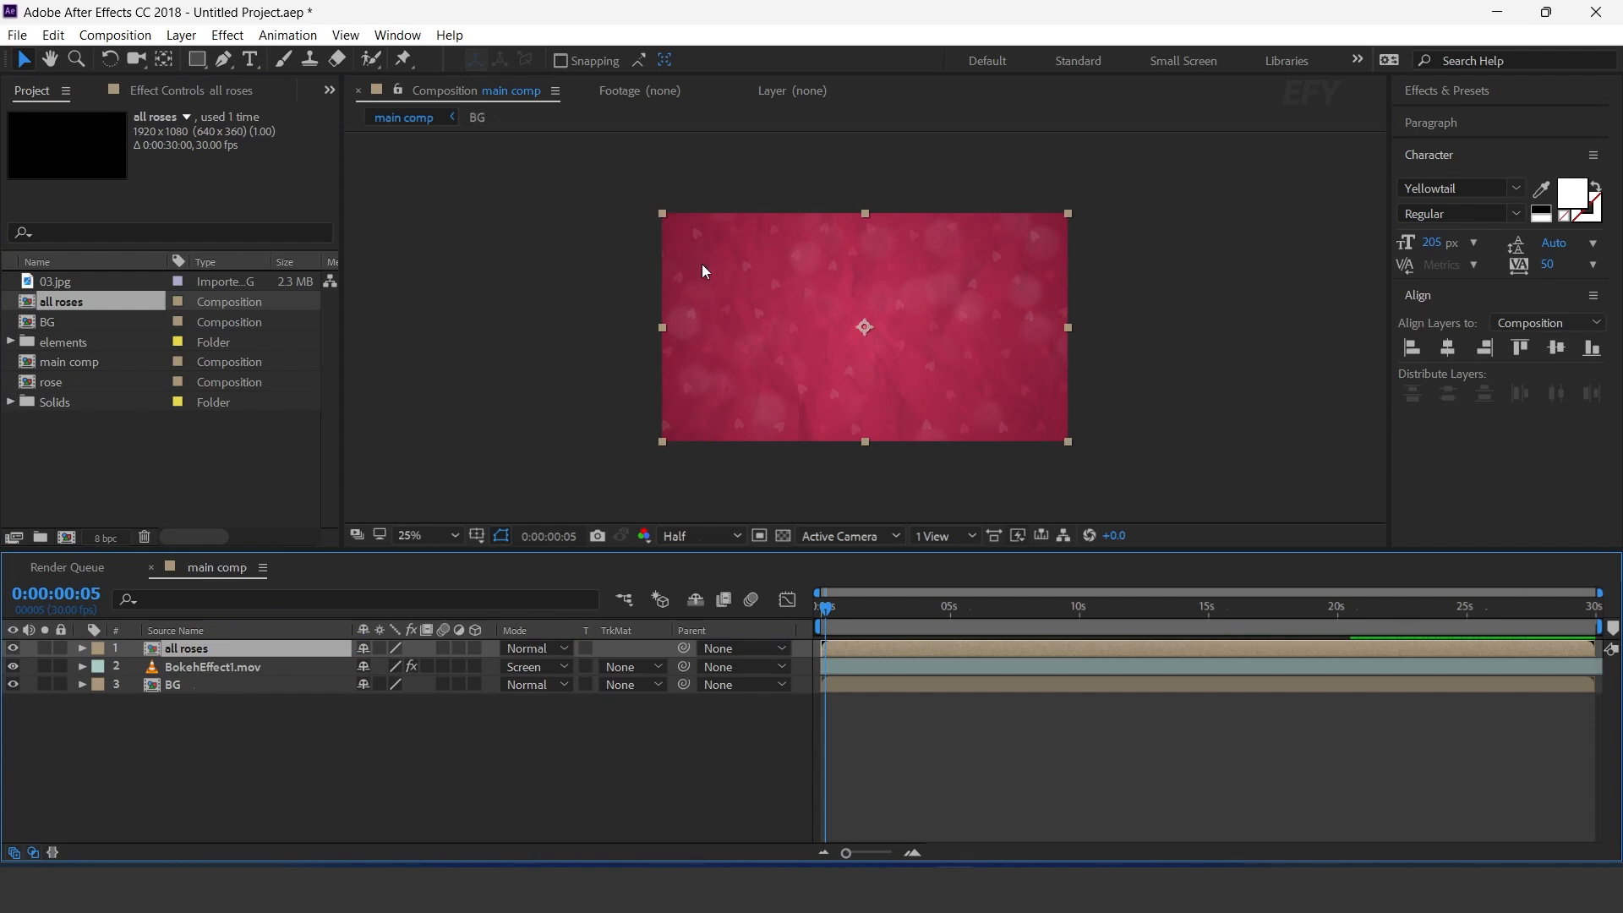
{"action": "left_click", "coordinate": [930, 609]}
{"action": "left_click", "coordinate": [958, 609]}
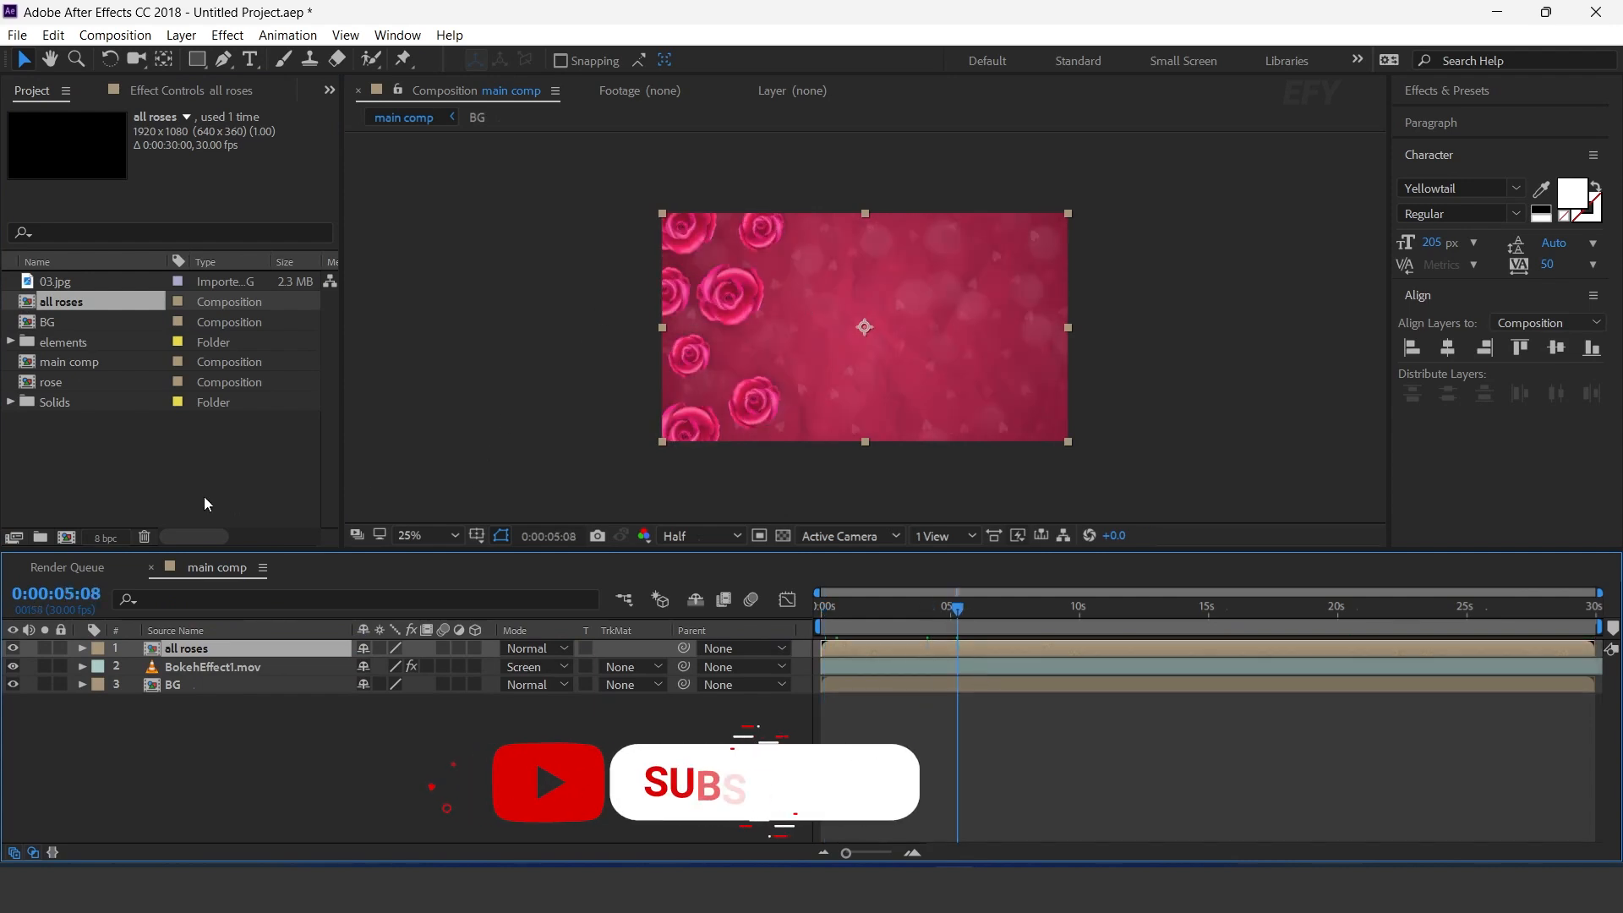
Step: Duplicate the all roses composition, open the copy all roses 2 and hide its three bottom rose layers
{"action": "left_click", "coordinate": [83, 302]}
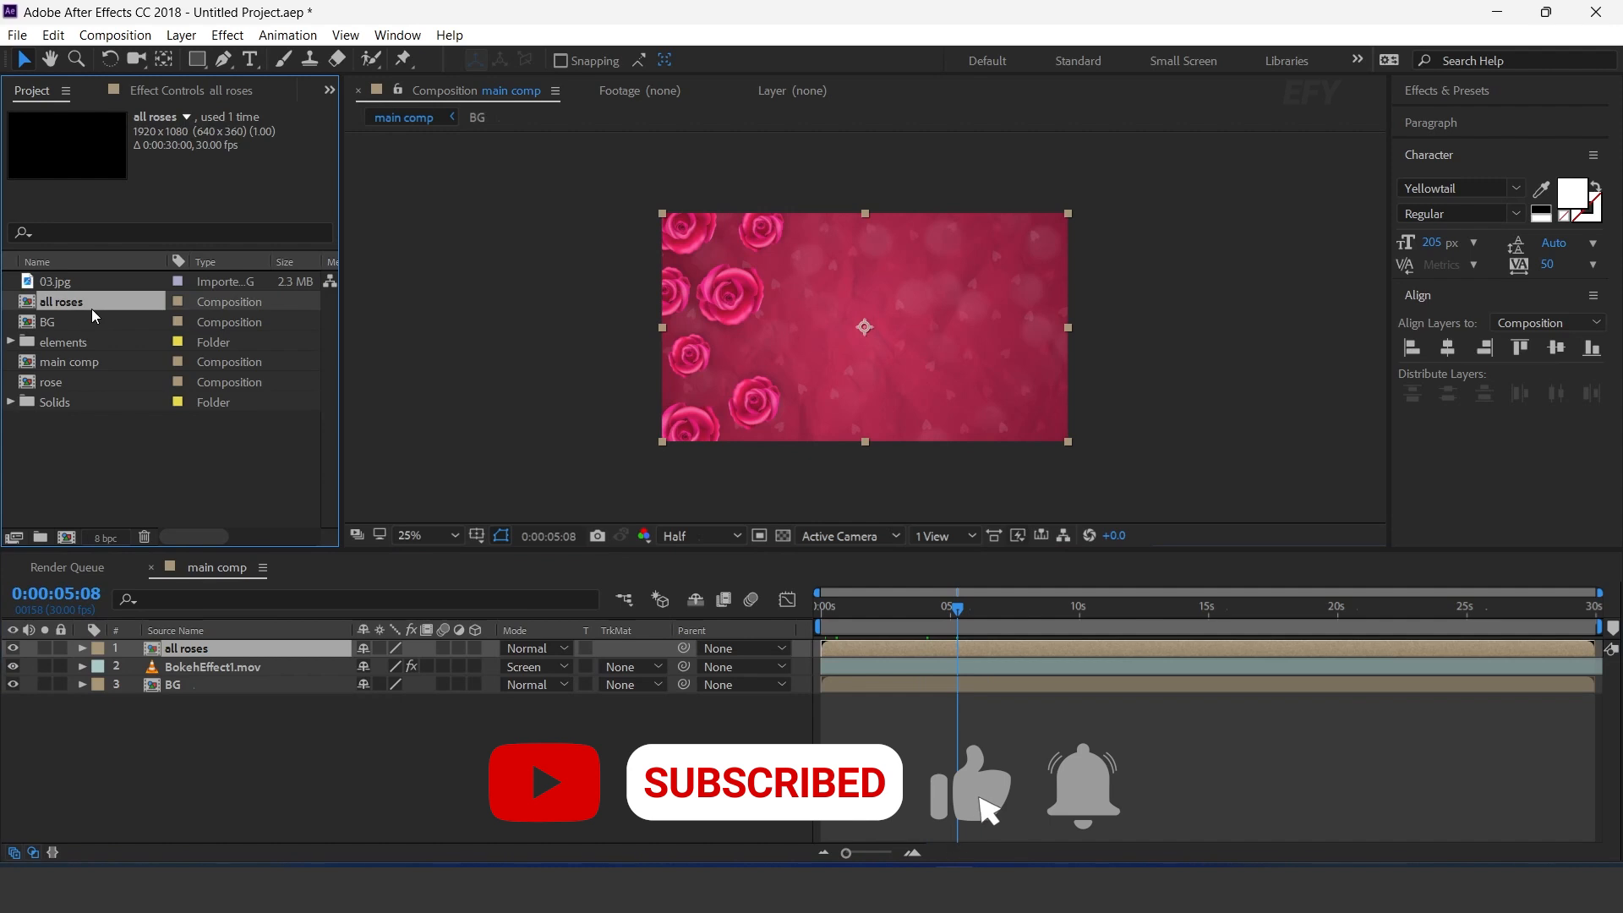
{"action": "key", "text": "ctrl+d"}
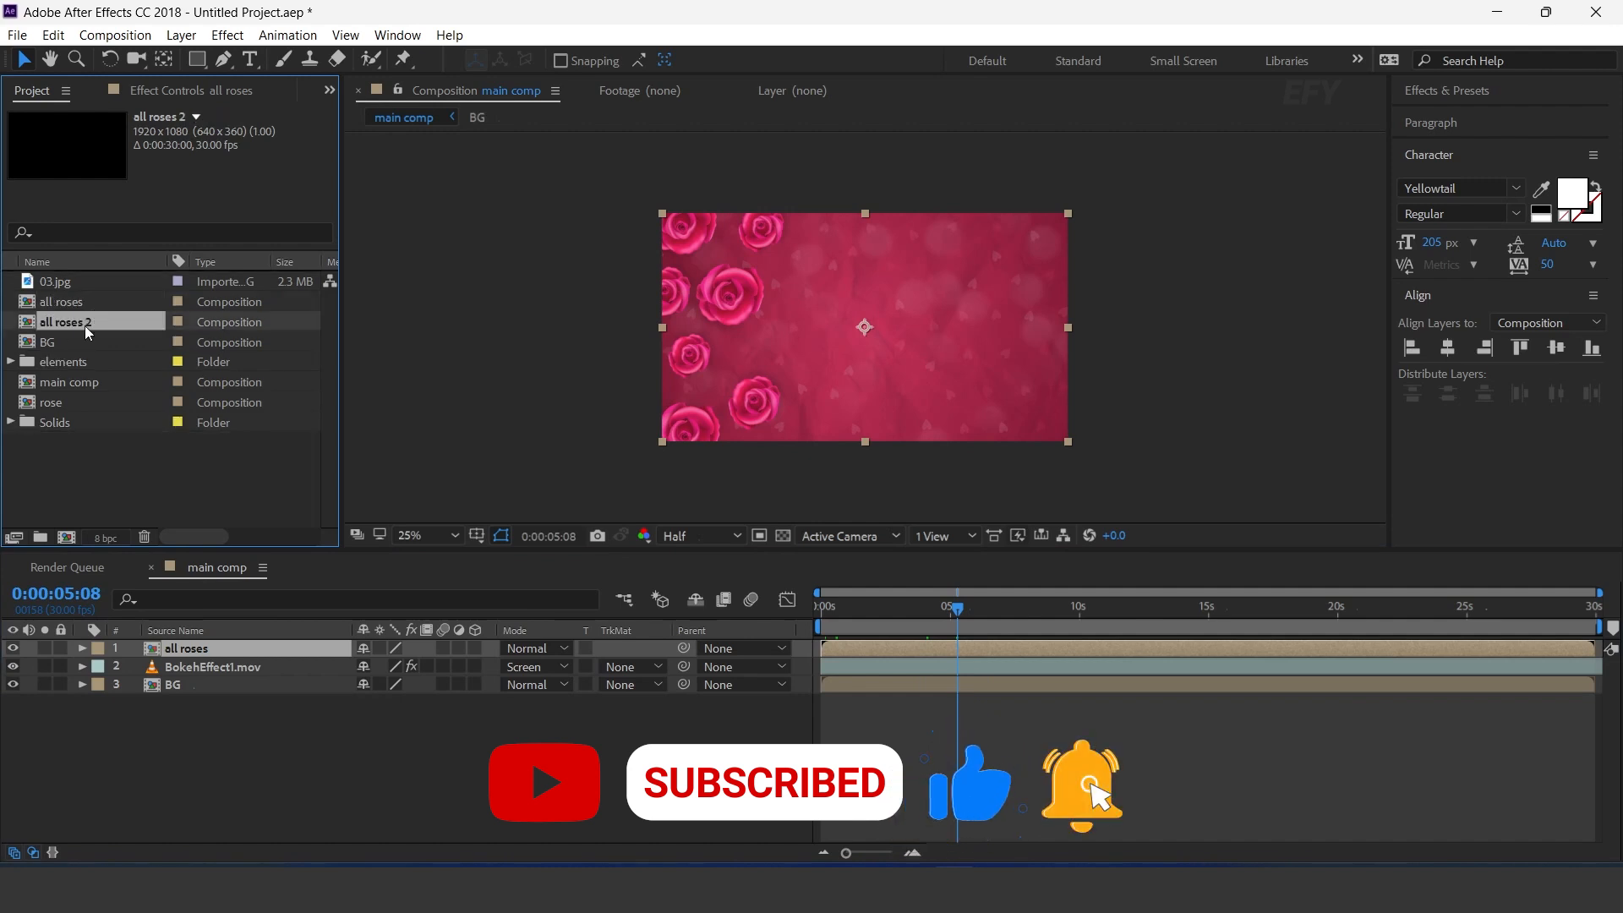
{"action": "double_click", "coordinate": [83, 322]}
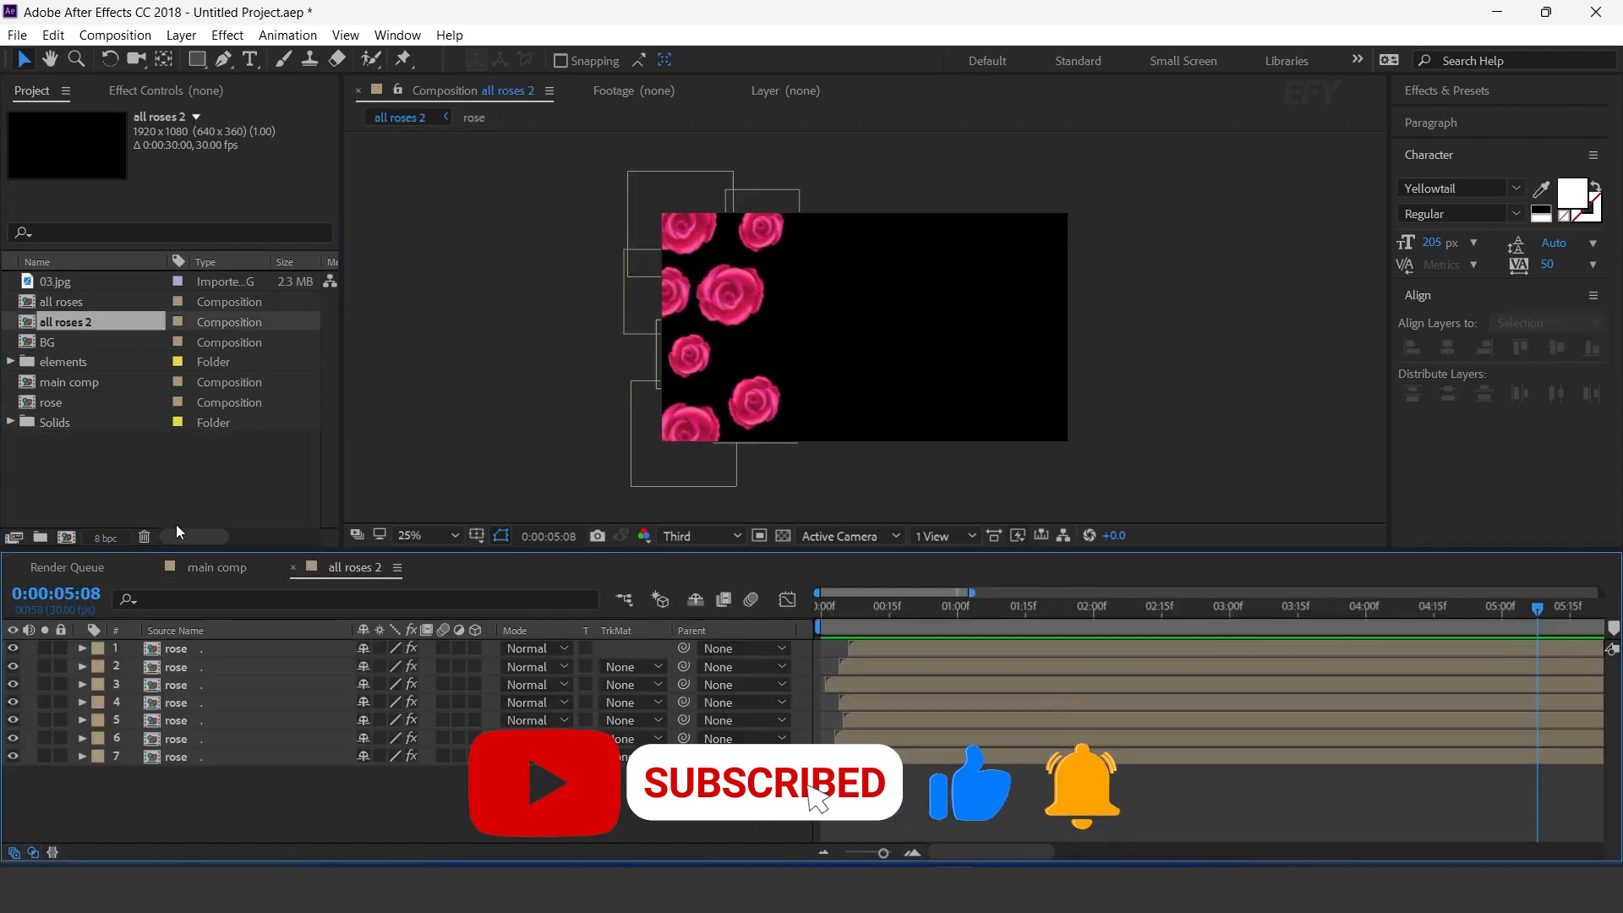
{"action": "left_click", "coordinate": [191, 759]}
{"action": "left_click_drag", "start_coordinate": [14, 759], "coordinate": [12, 718]}
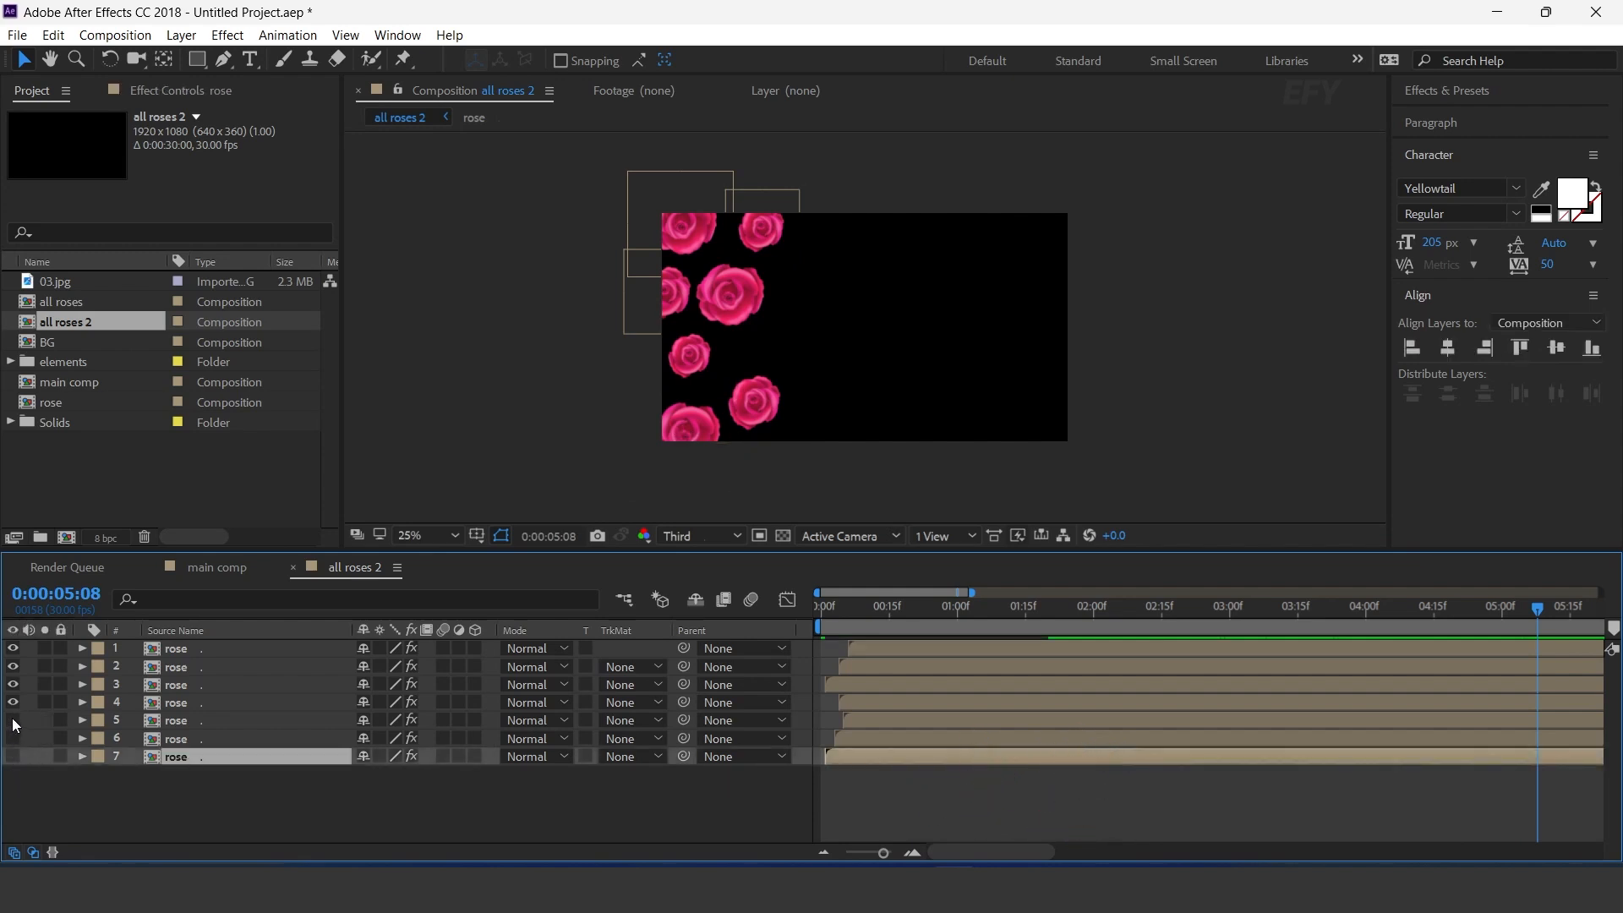
Step: Move the four visible roses into a cluster at the upper-right corner of all roses 2 and check their entrance at 0:00:00:23
{"action": "left_click_drag", "start_coordinate": [764, 231], "coordinate": [1052, 229]}
{"action": "left_click_drag", "start_coordinate": [724, 291], "coordinate": [962, 265]}
{"action": "left_click_drag", "start_coordinate": [683, 228], "coordinate": [1052, 295]}
{"action": "left_click_drag", "start_coordinate": [675, 292], "coordinate": [991, 202]}
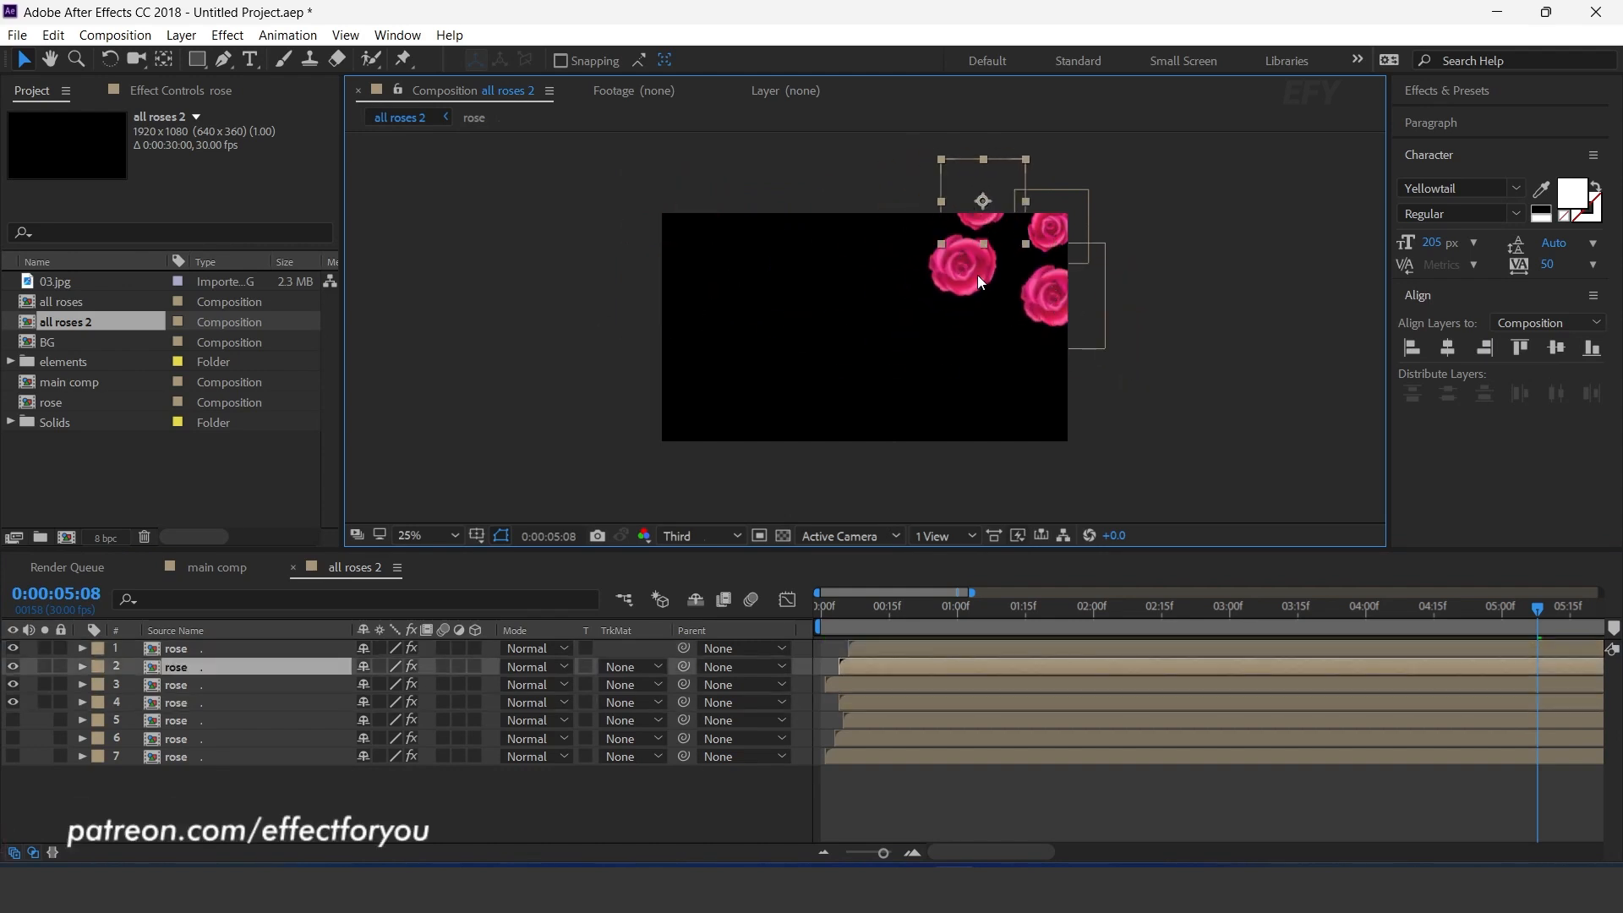
{"action": "left_click_drag", "start_coordinate": [963, 272], "coordinate": [981, 288]}
{"action": "left_click_drag", "start_coordinate": [958, 187], "coordinate": [931, 206]}
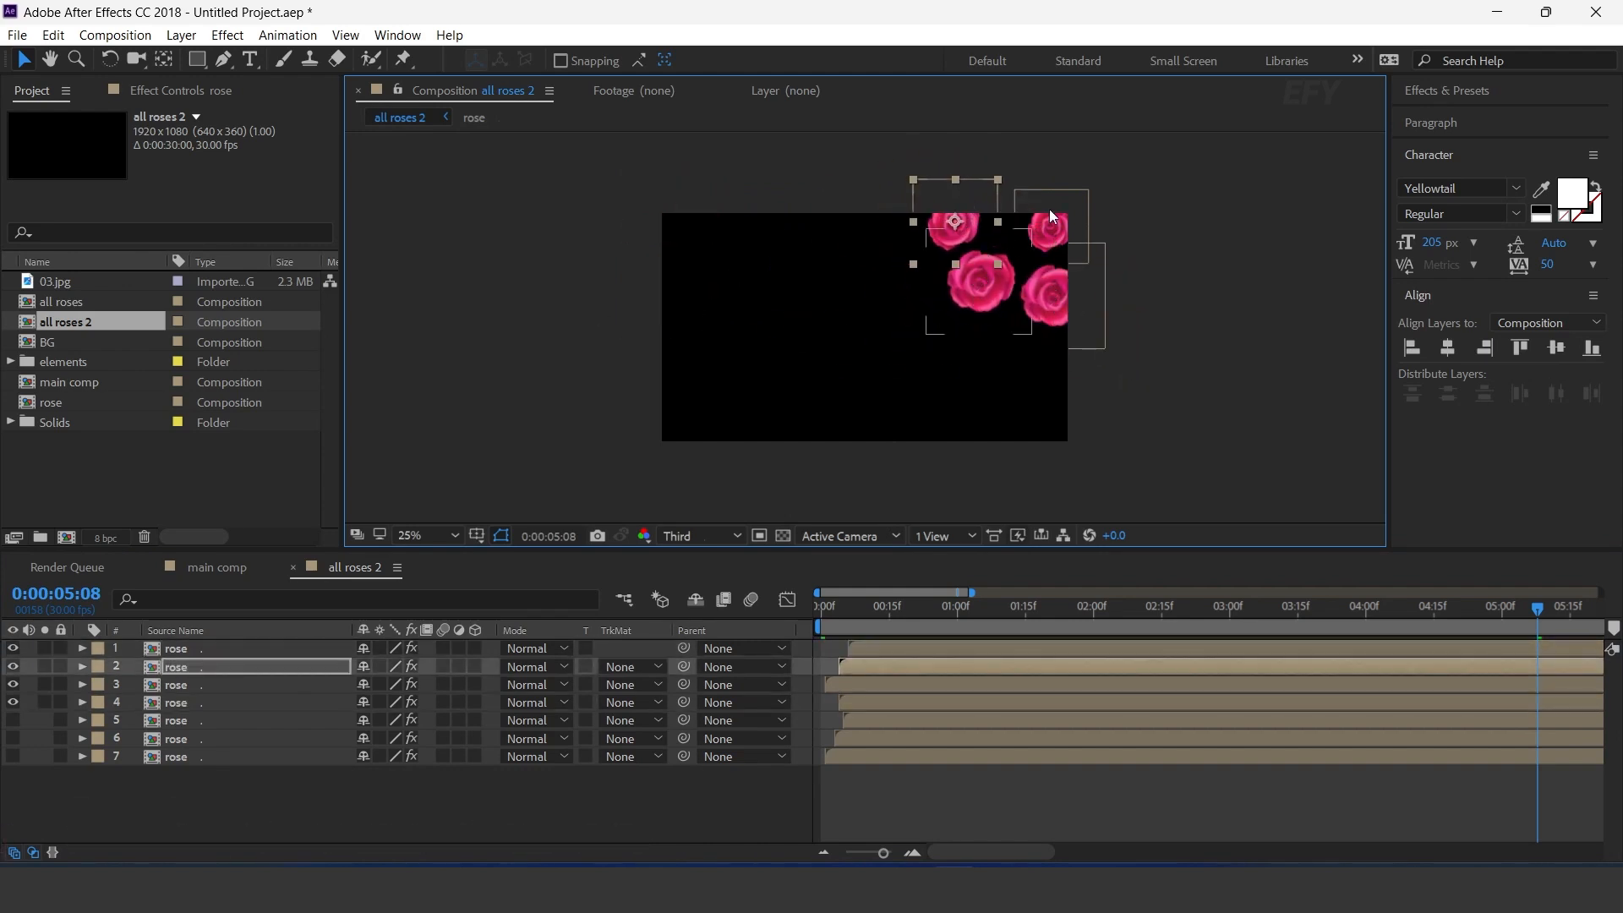
{"action": "left_click_drag", "start_coordinate": [1058, 205], "coordinate": [1044, 209]}
{"action": "left_click_drag", "start_coordinate": [1053, 300], "coordinate": [1050, 318]}
{"action": "left_click", "coordinate": [924, 614]}
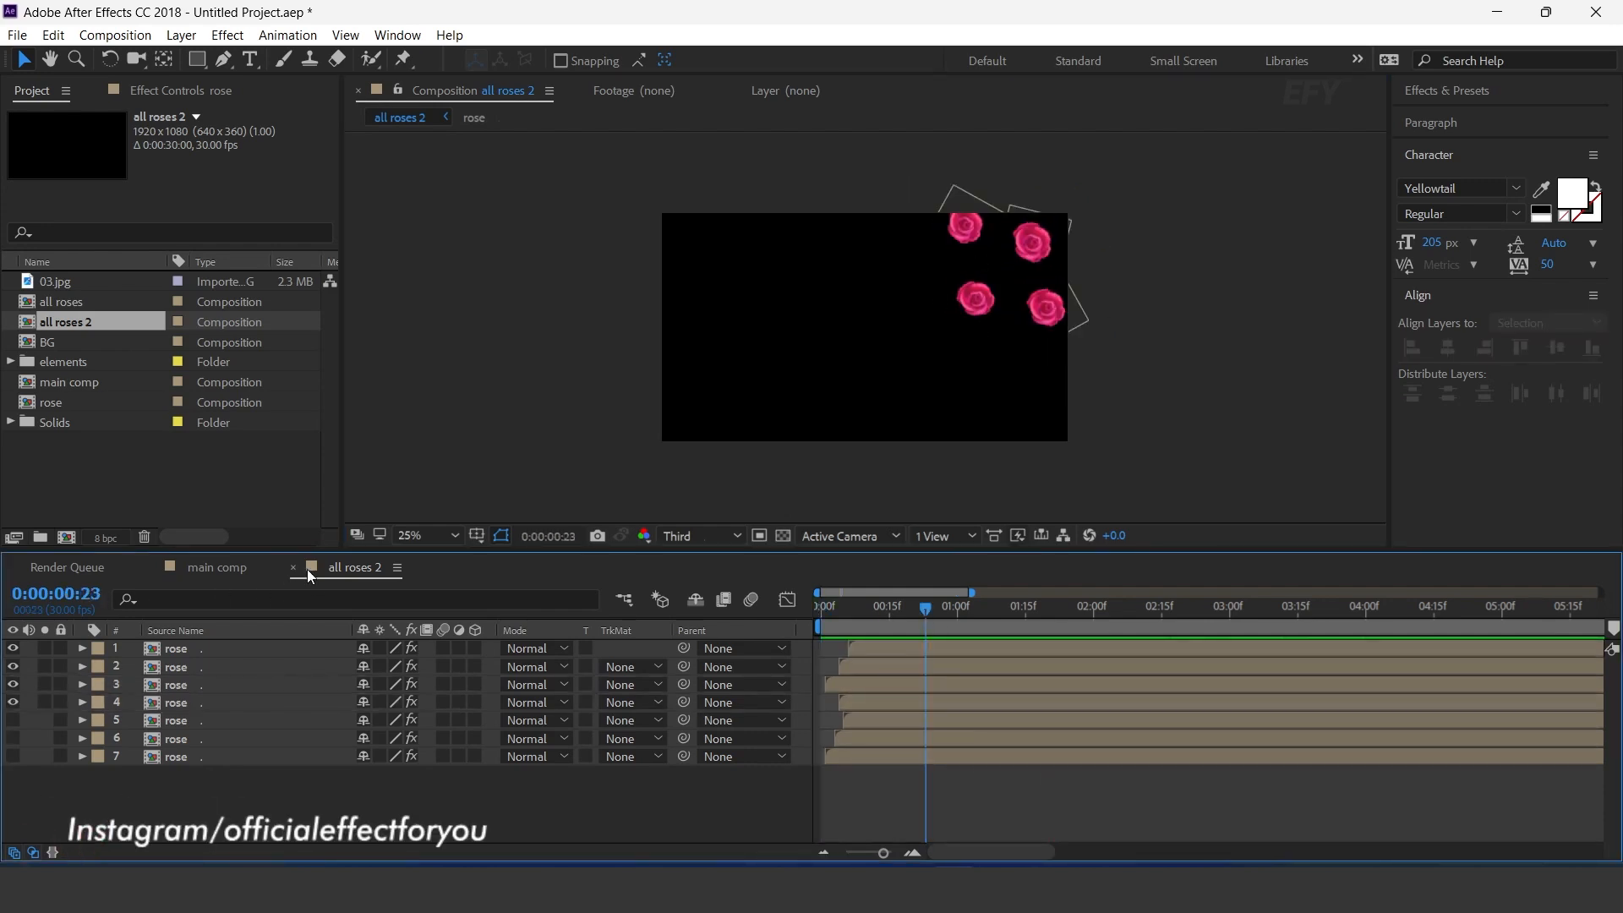
Step: Close the all roses 2 timeline and add that composition as the top layer of main comp
{"action": "left_click", "coordinate": [294, 567]}
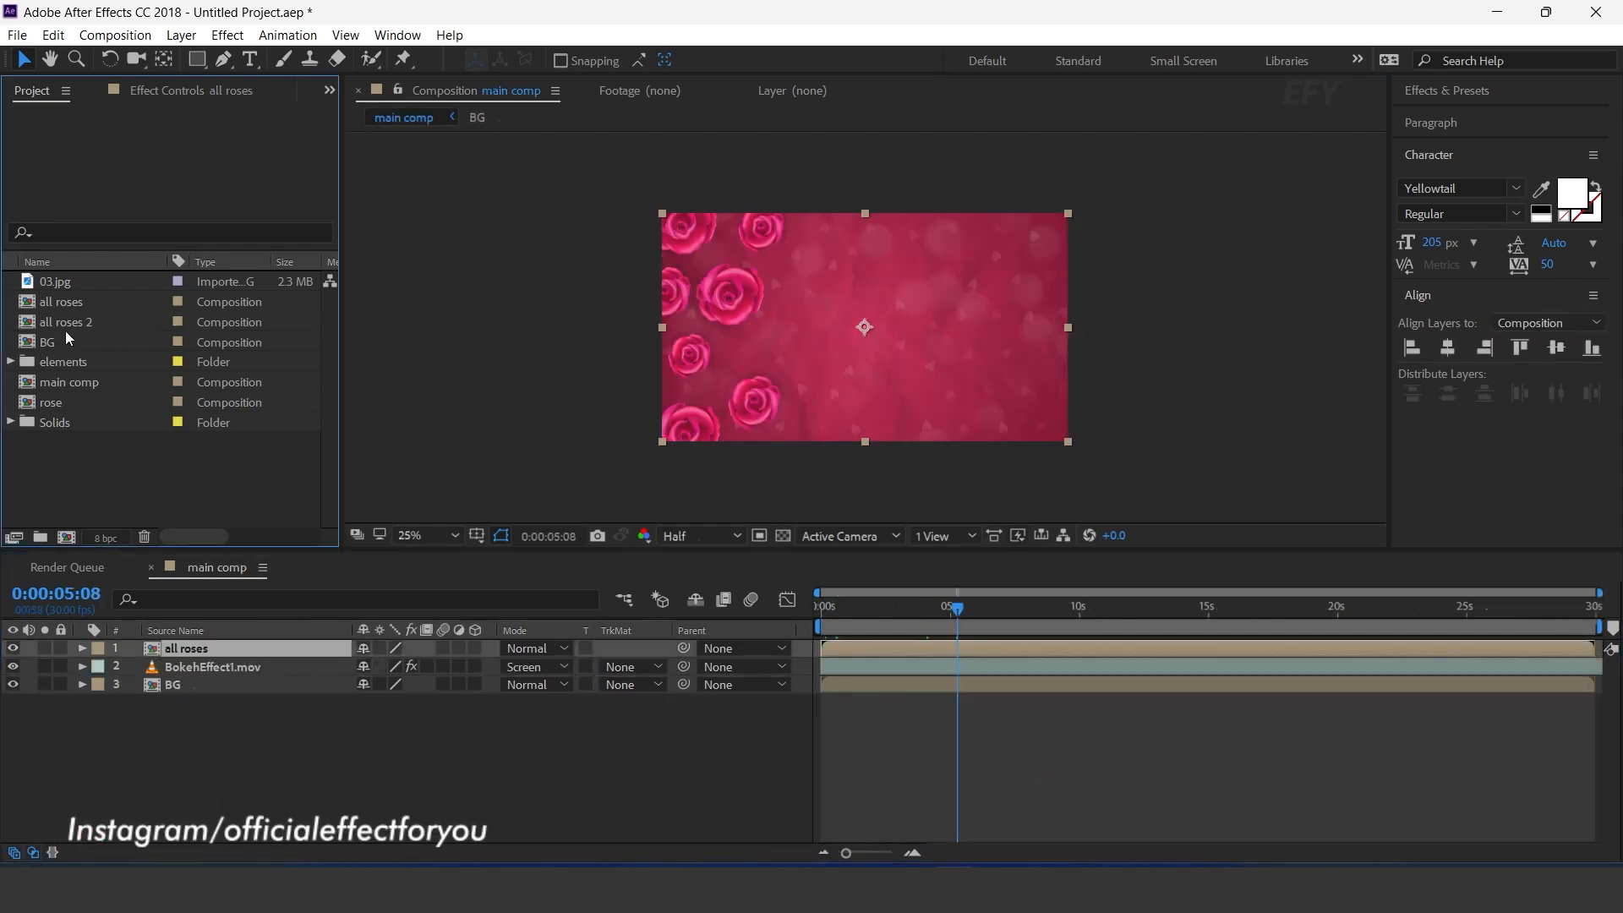
{"action": "left_click_drag", "start_coordinate": [65, 322], "coordinate": [227, 645]}
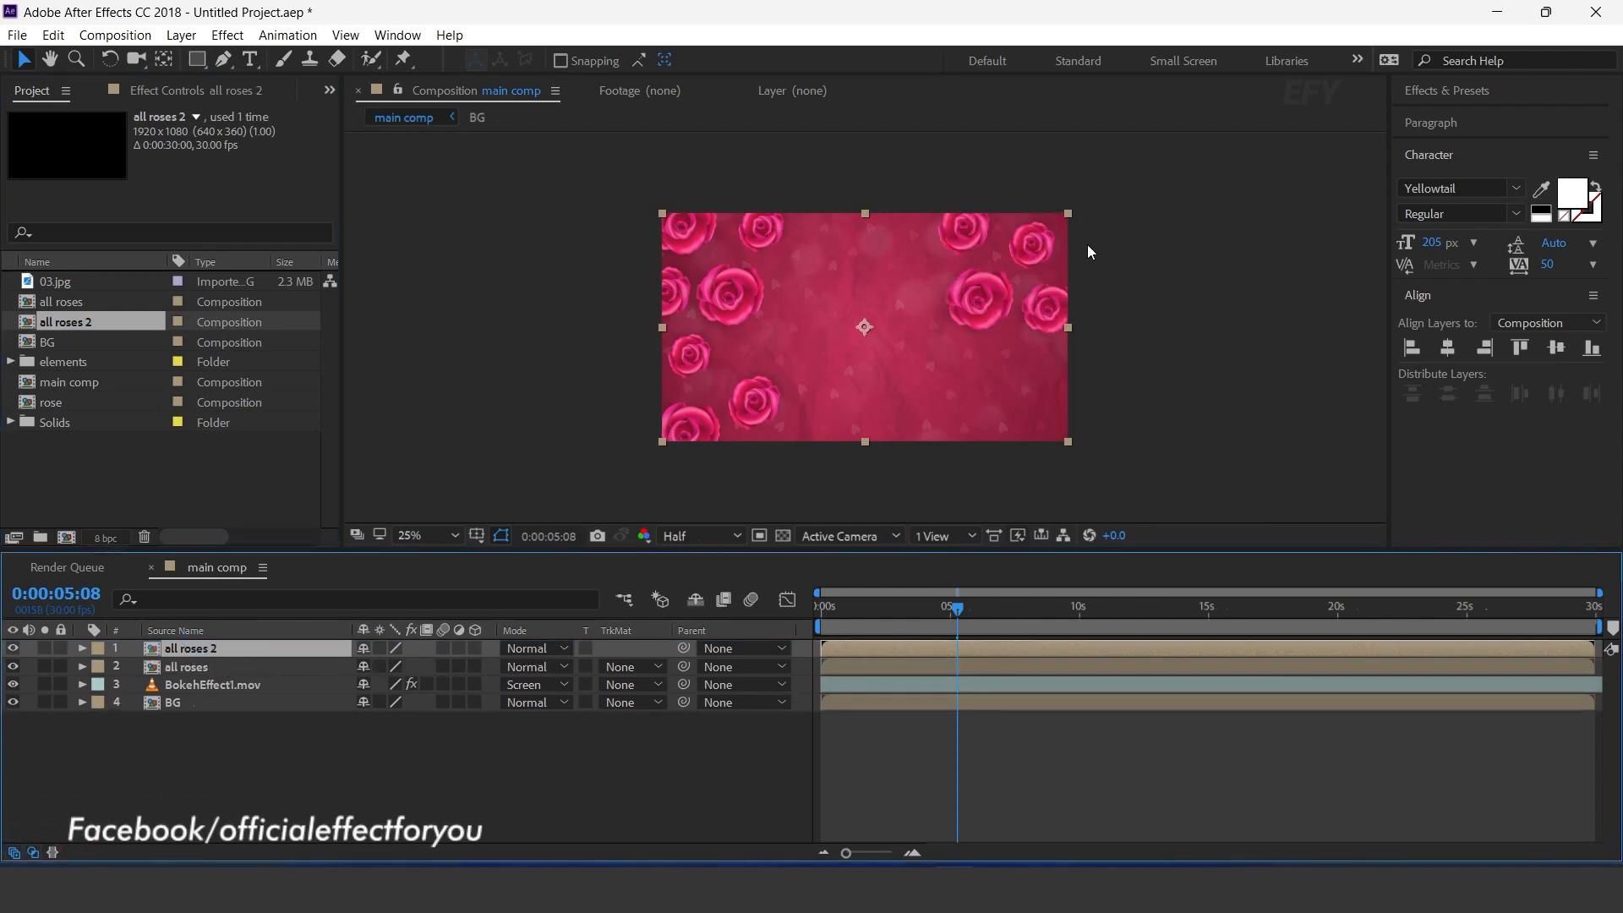
{"action": "left_click", "coordinate": [185, 483]}
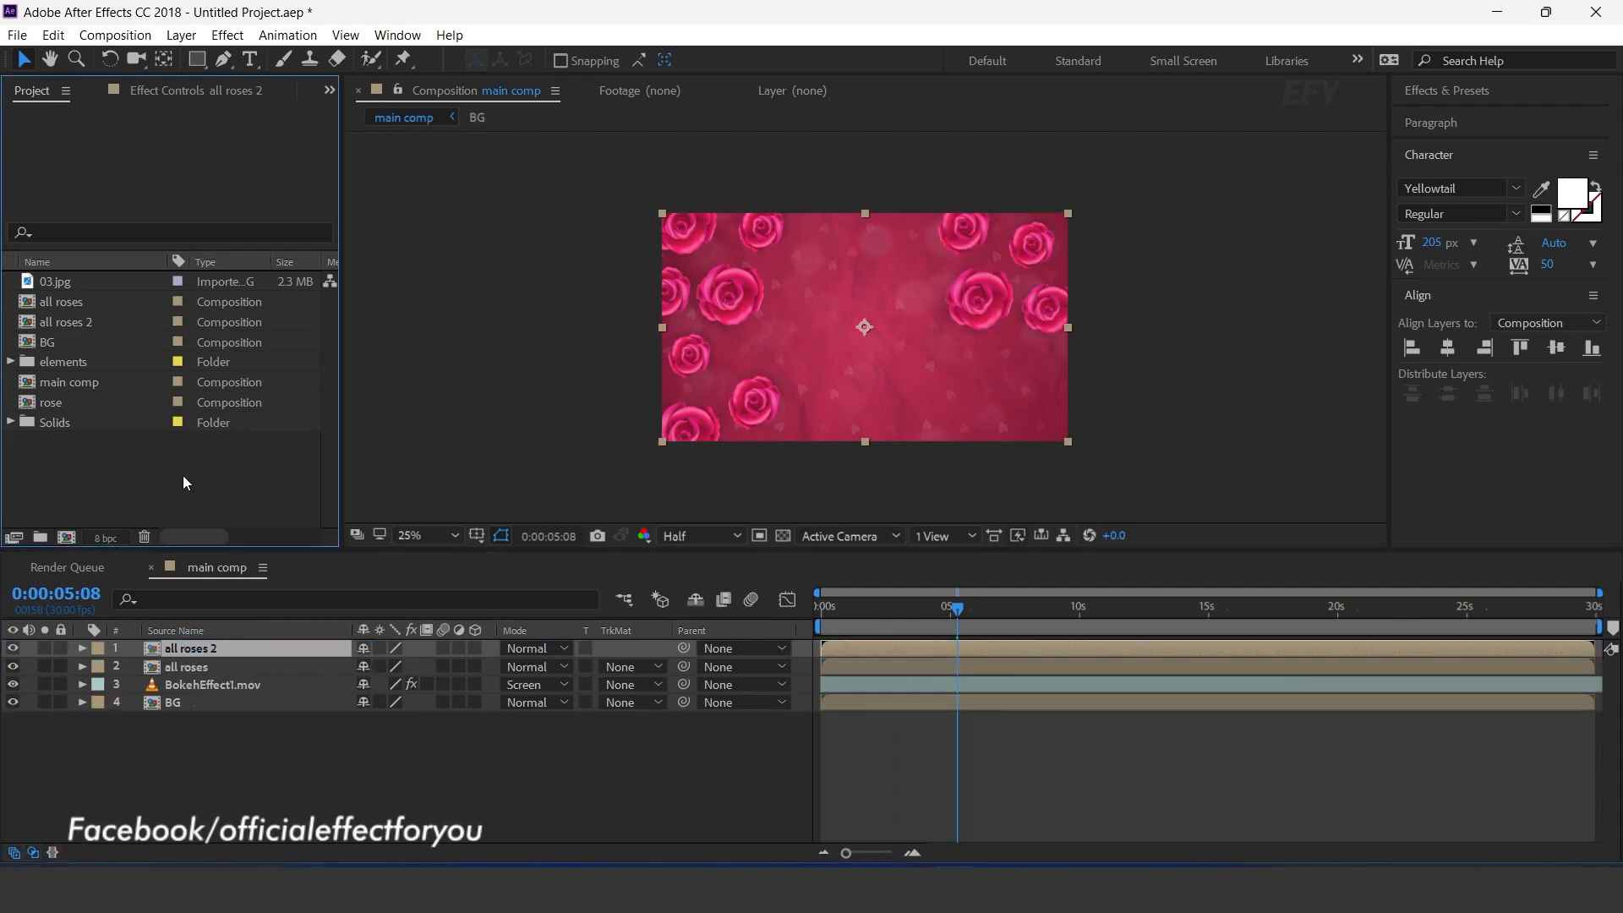
Step: Create a new 500 × 500 px composition named gift
{"action": "left_click", "coordinate": [68, 538]}
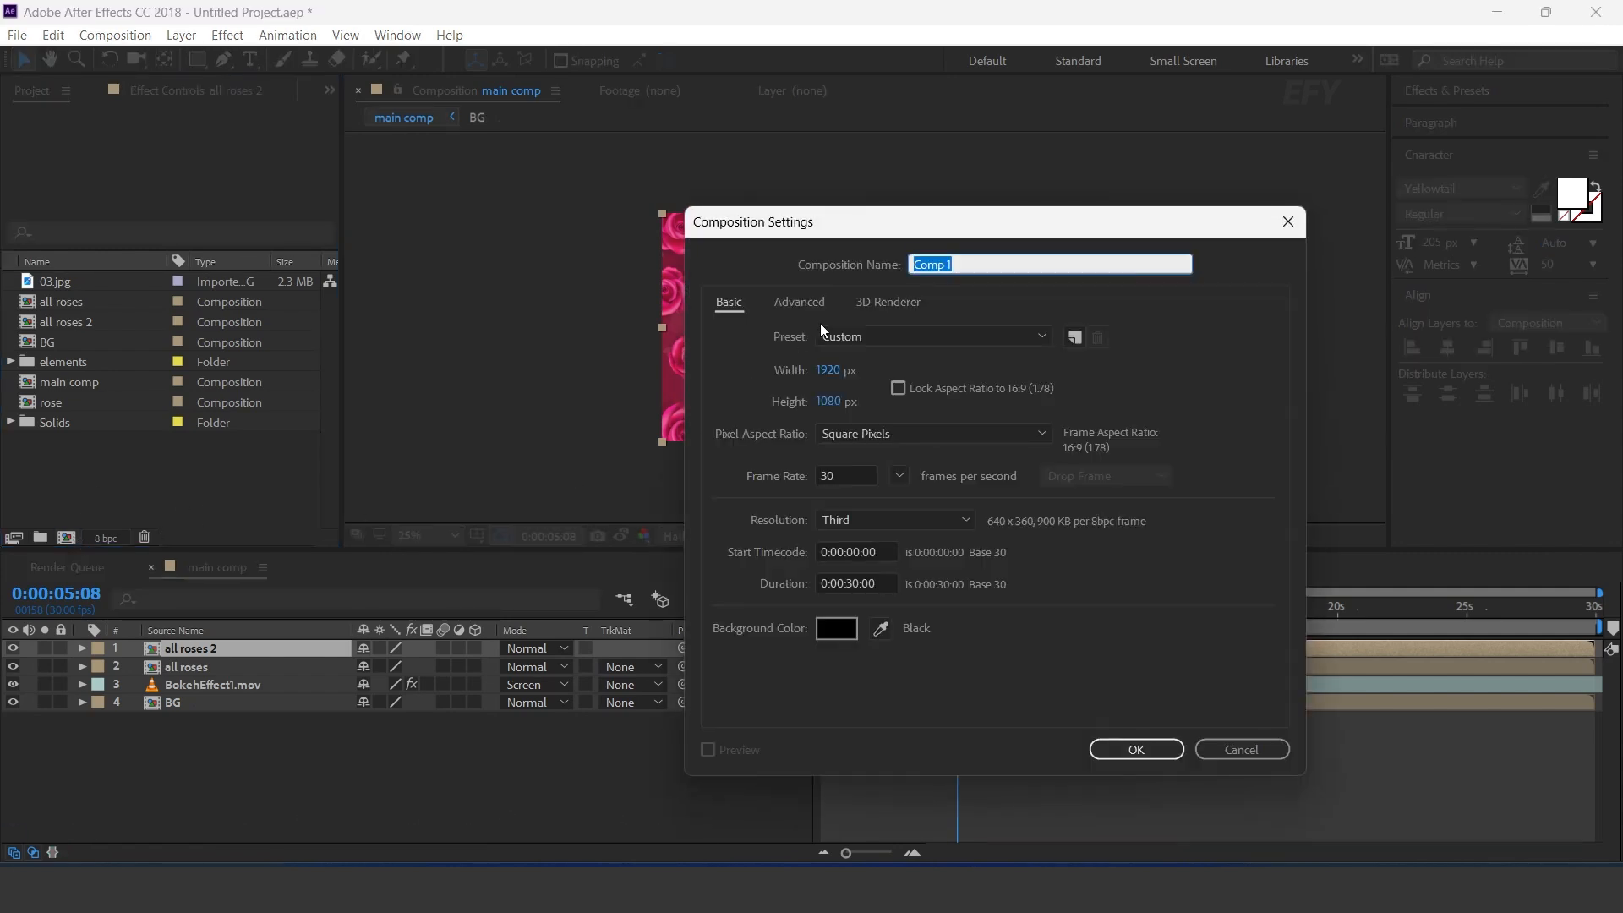
{"action": "left_click", "coordinate": [827, 371]}
{"action": "type", "text": "500"}
{"action": "key", "text": "Tab"}
{"action": "type", "text": "500"}
{"action": "left_click", "coordinate": [930, 264]}
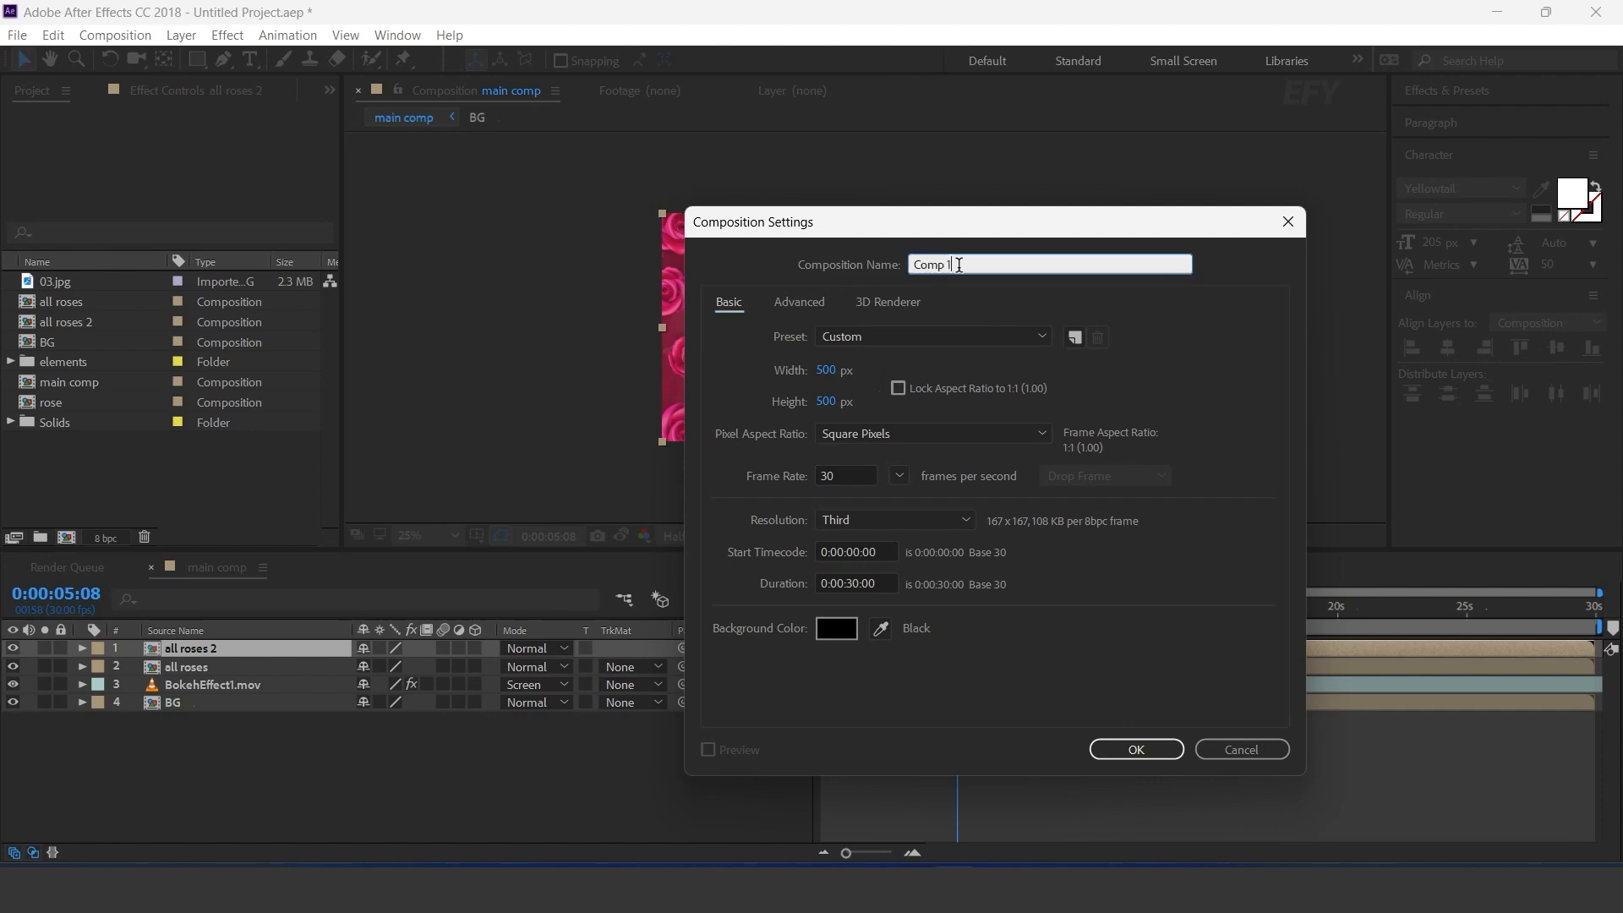
{"action": "type", "text": "gift"}
{"action": "key", "text": "Return"}
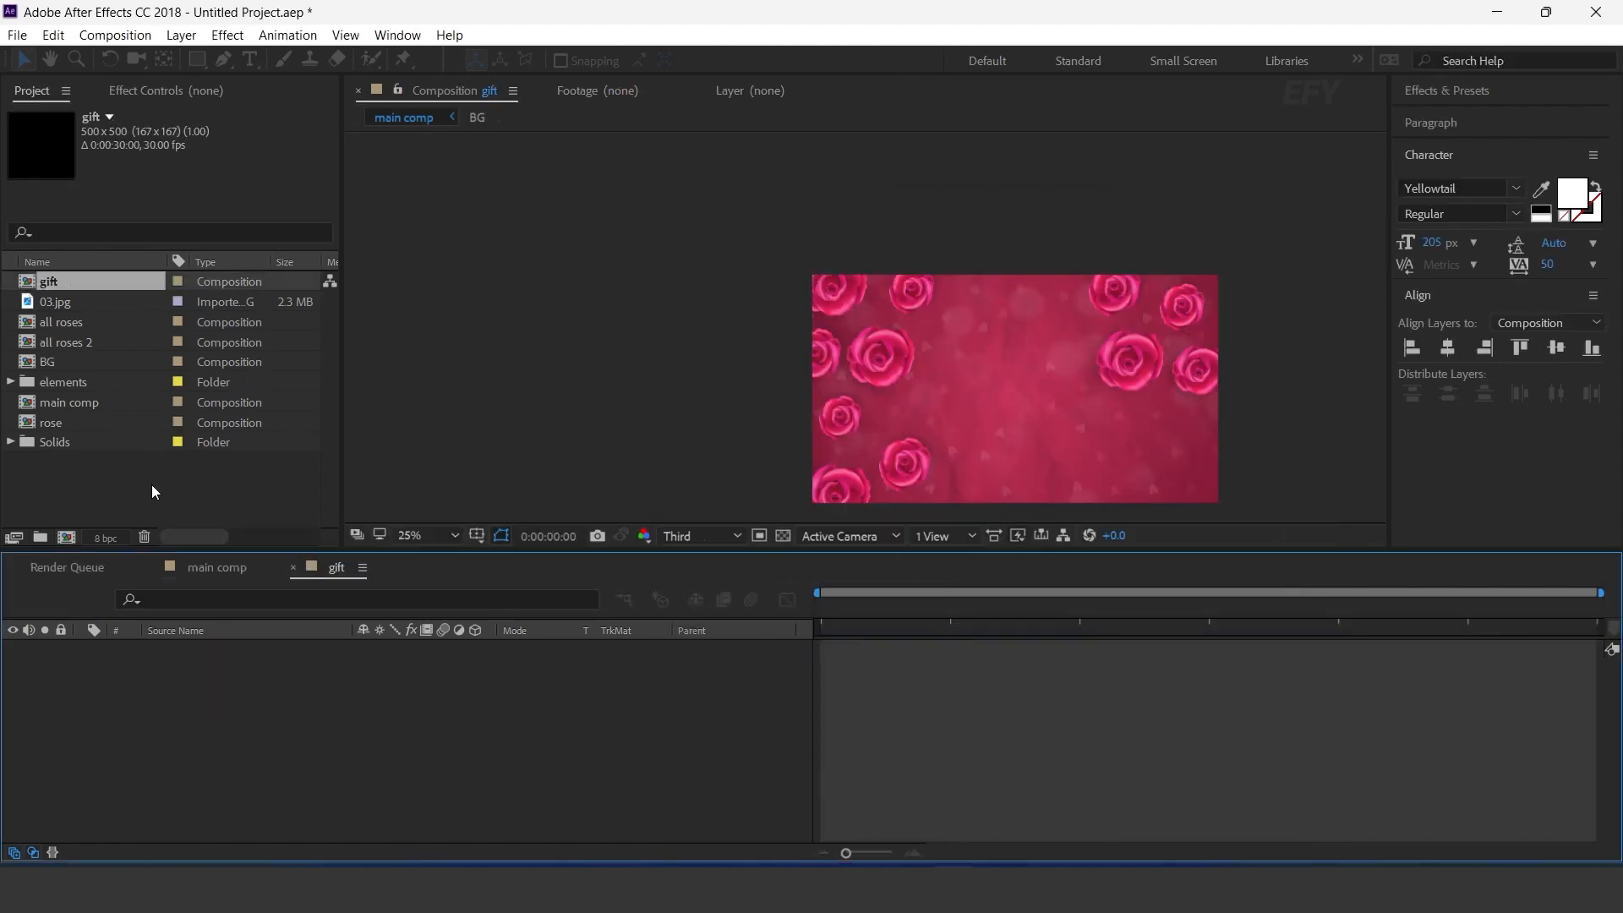
Step: Add gift.png from the elements folder to the gift composition
{"action": "left_click", "coordinate": [148, 497]}
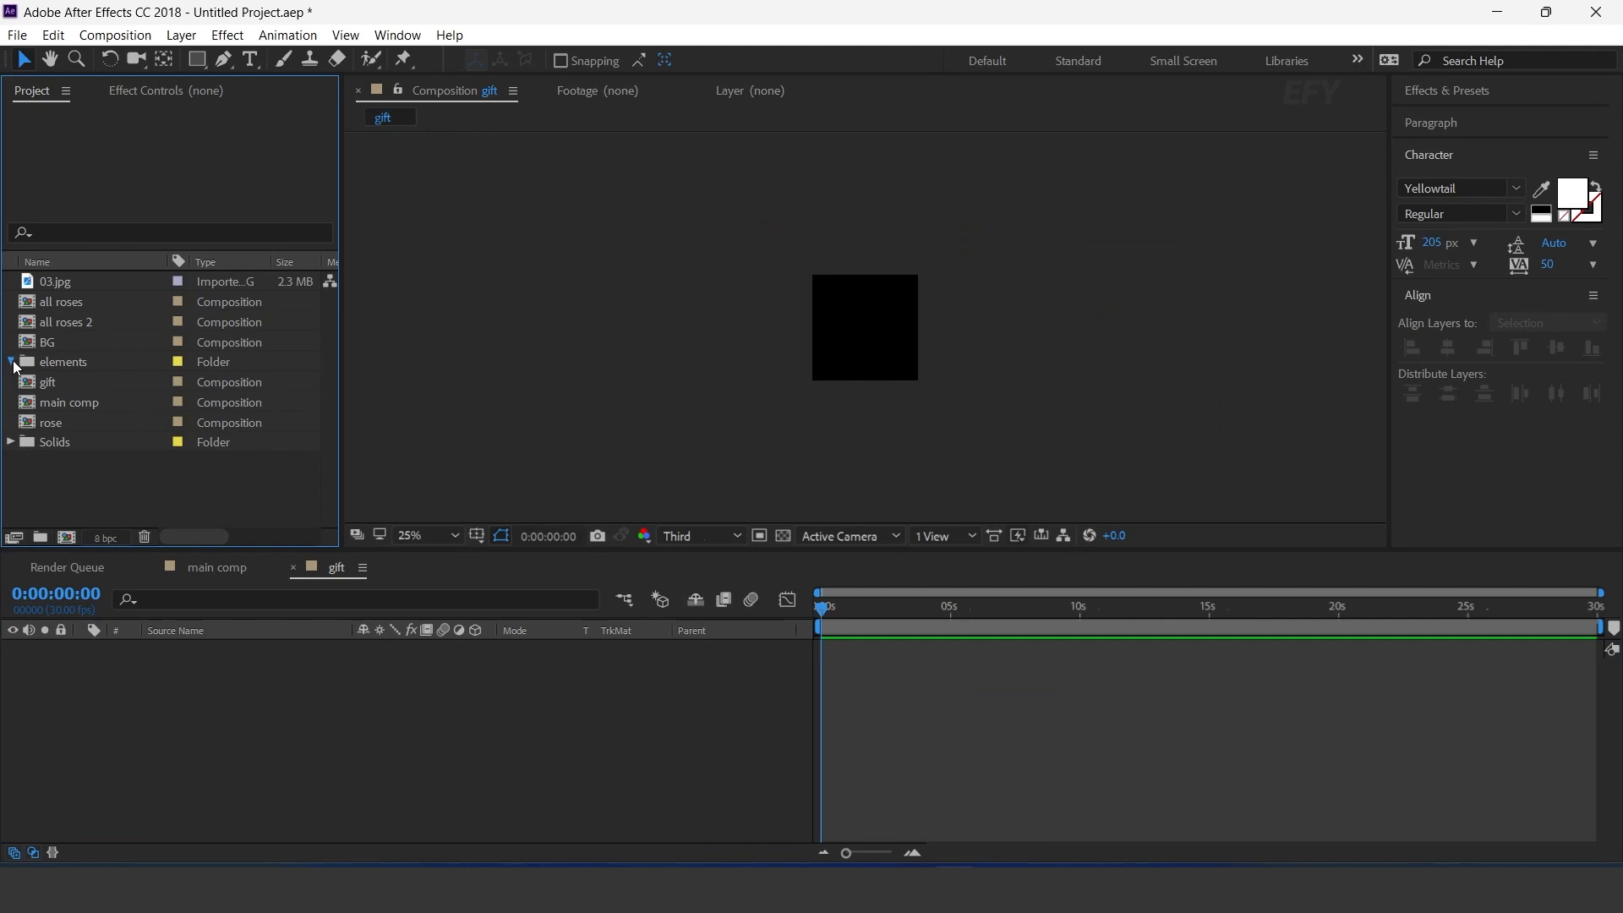
{"action": "left_click", "coordinate": [12, 363]}
{"action": "left_click", "coordinate": [76, 403]}
{"action": "left_click_drag", "start_coordinate": [51, 404], "coordinate": [253, 729]}
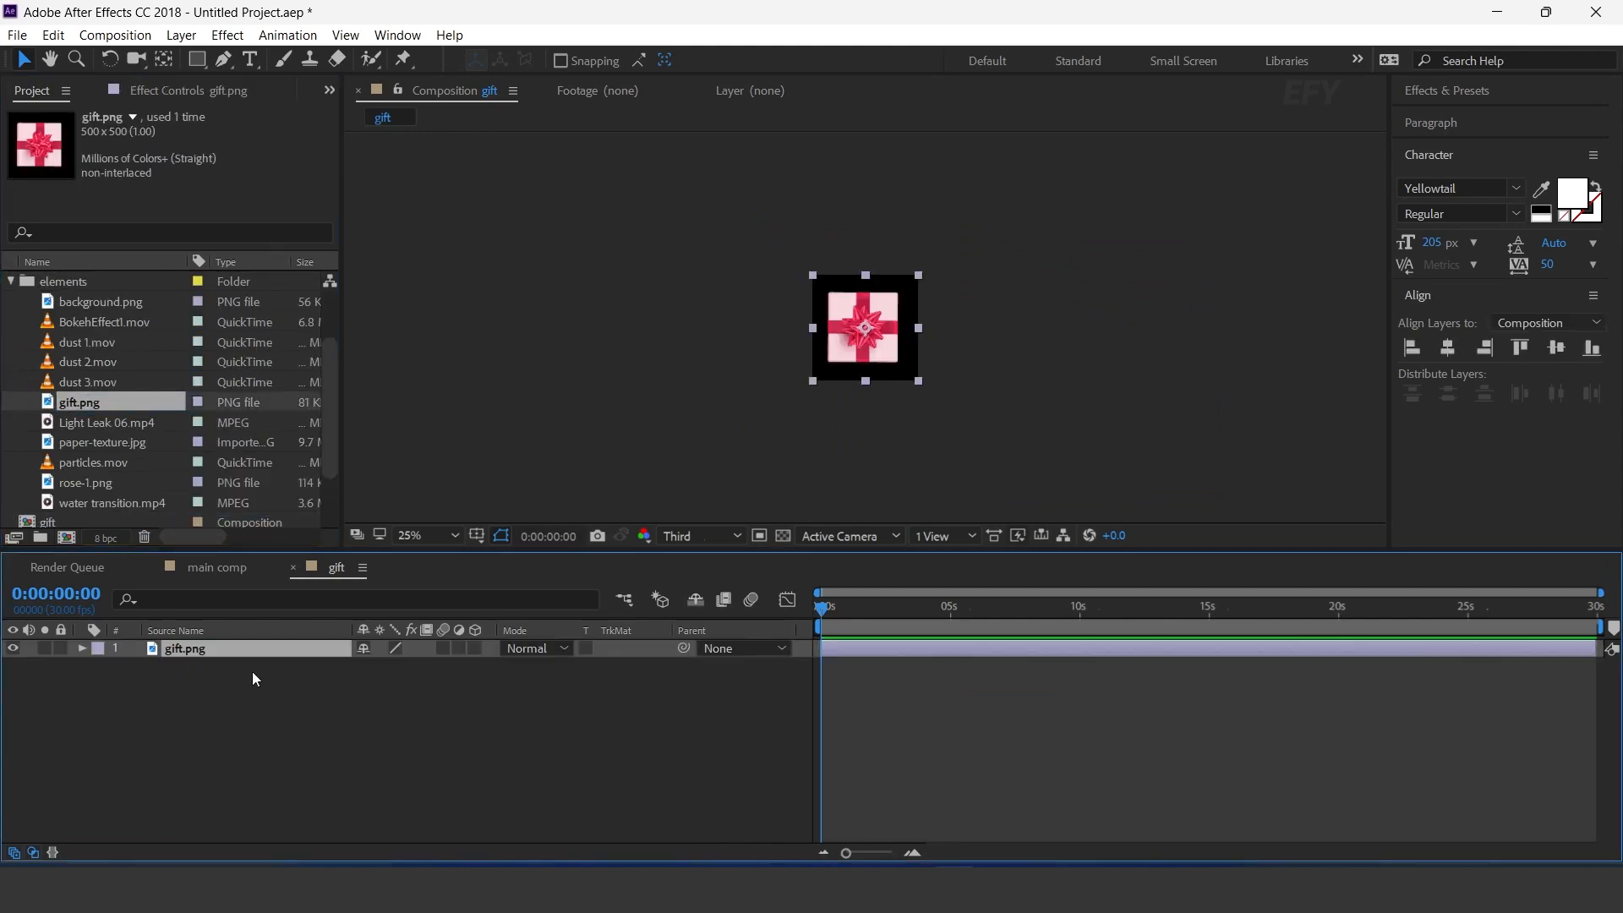
Step: Close the gift timeline and add the gift composition as the top layer of main comp
{"action": "key", "text": "period"}
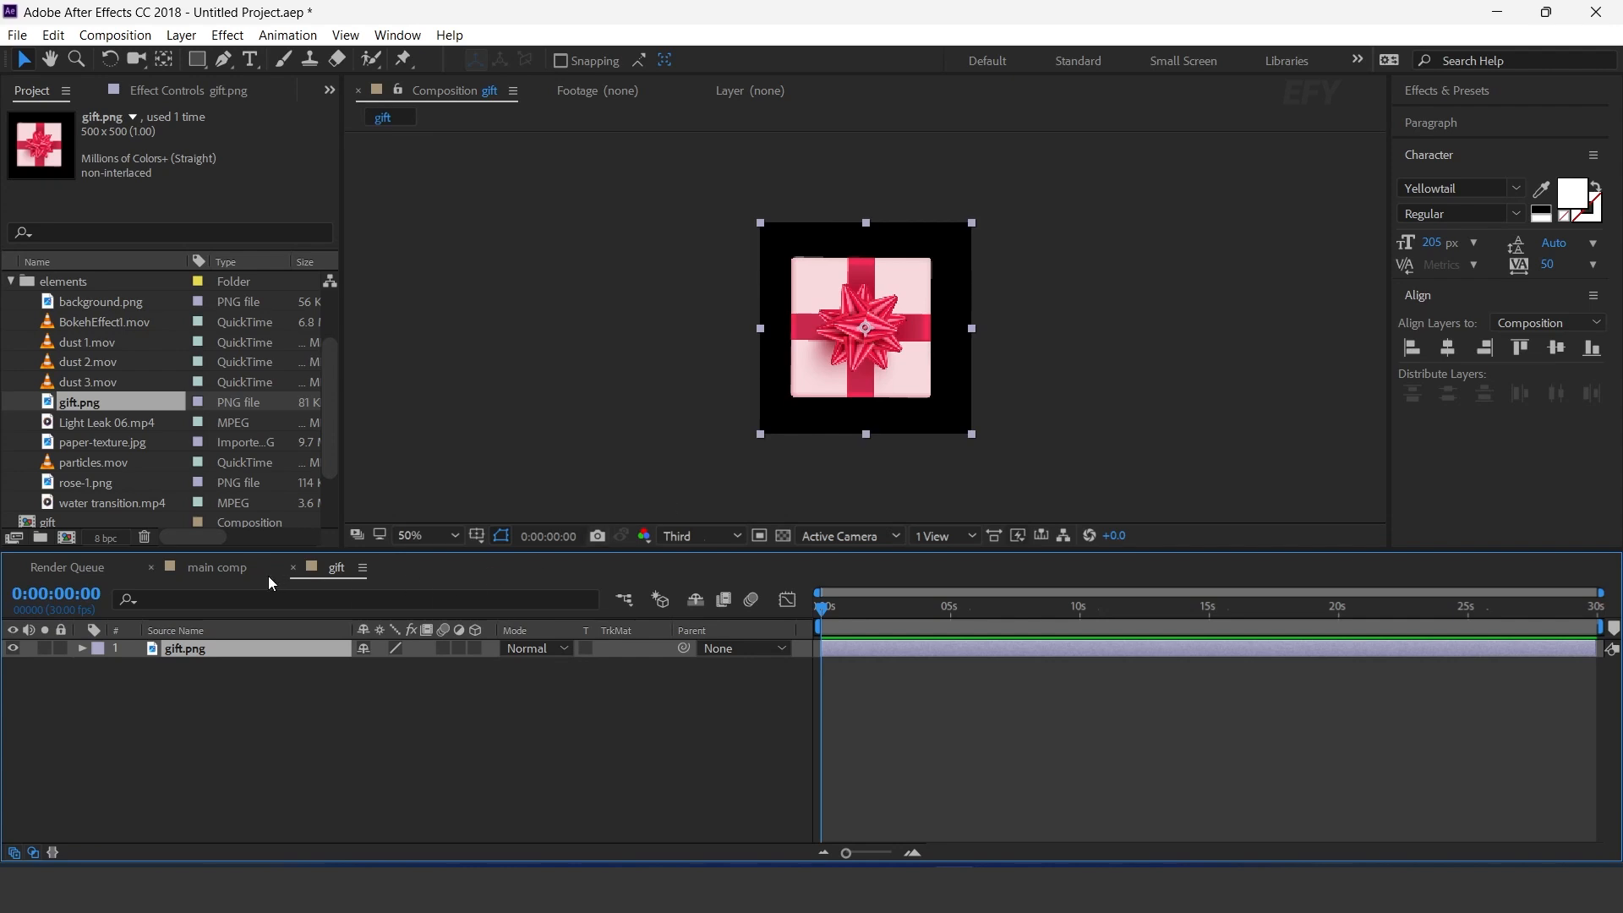
{"action": "left_click", "coordinate": [295, 568]}
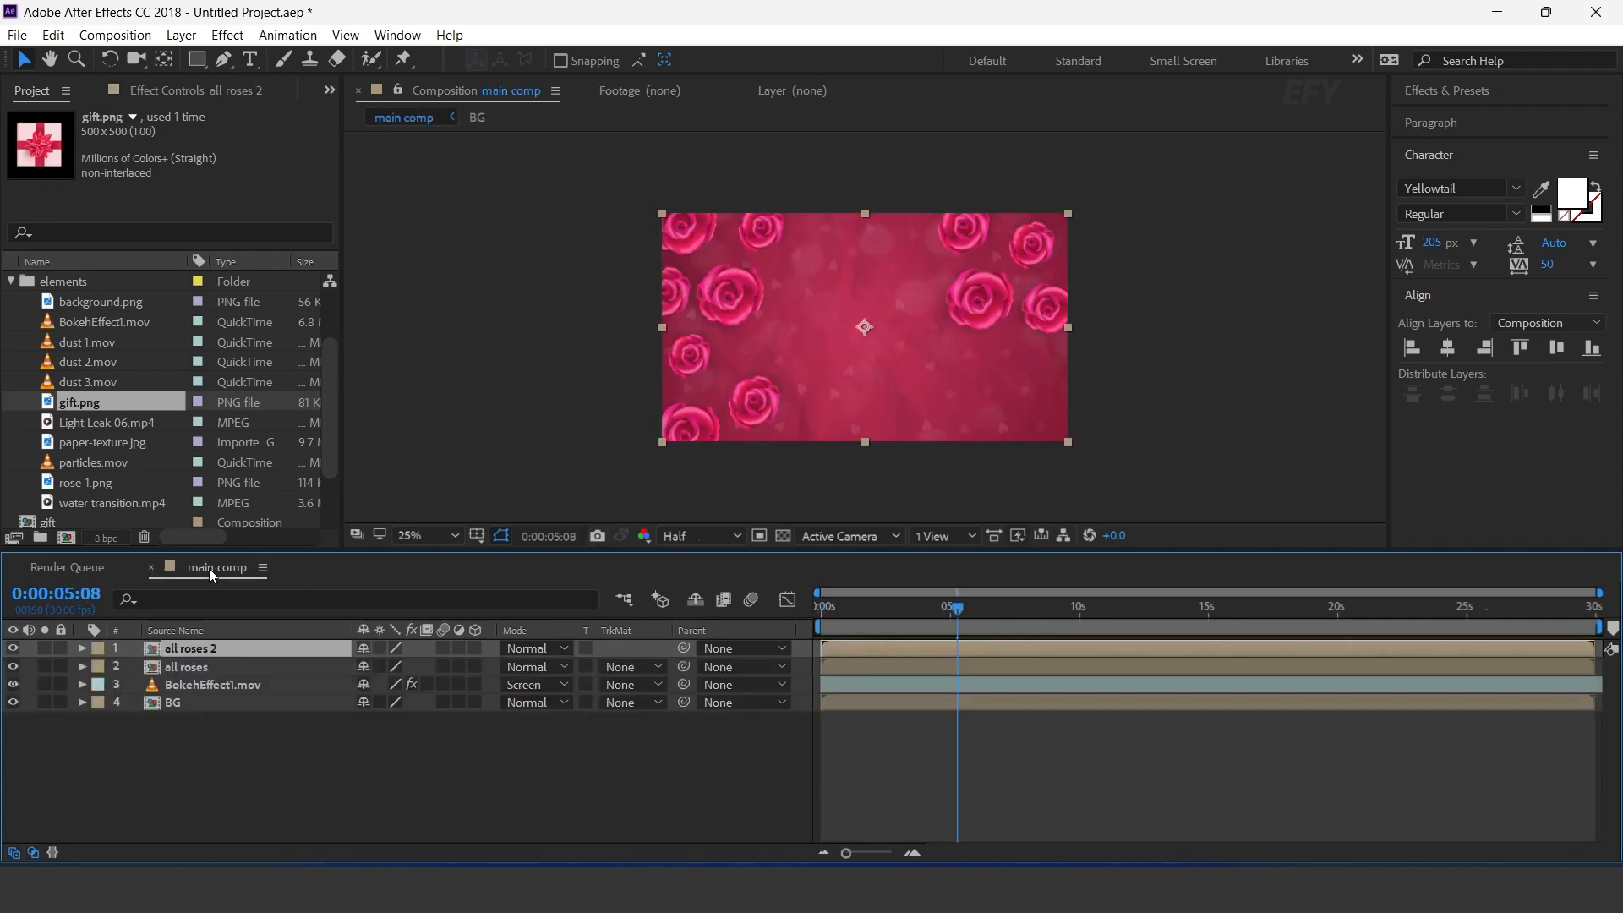
{"action": "left_click", "coordinate": [10, 282]}
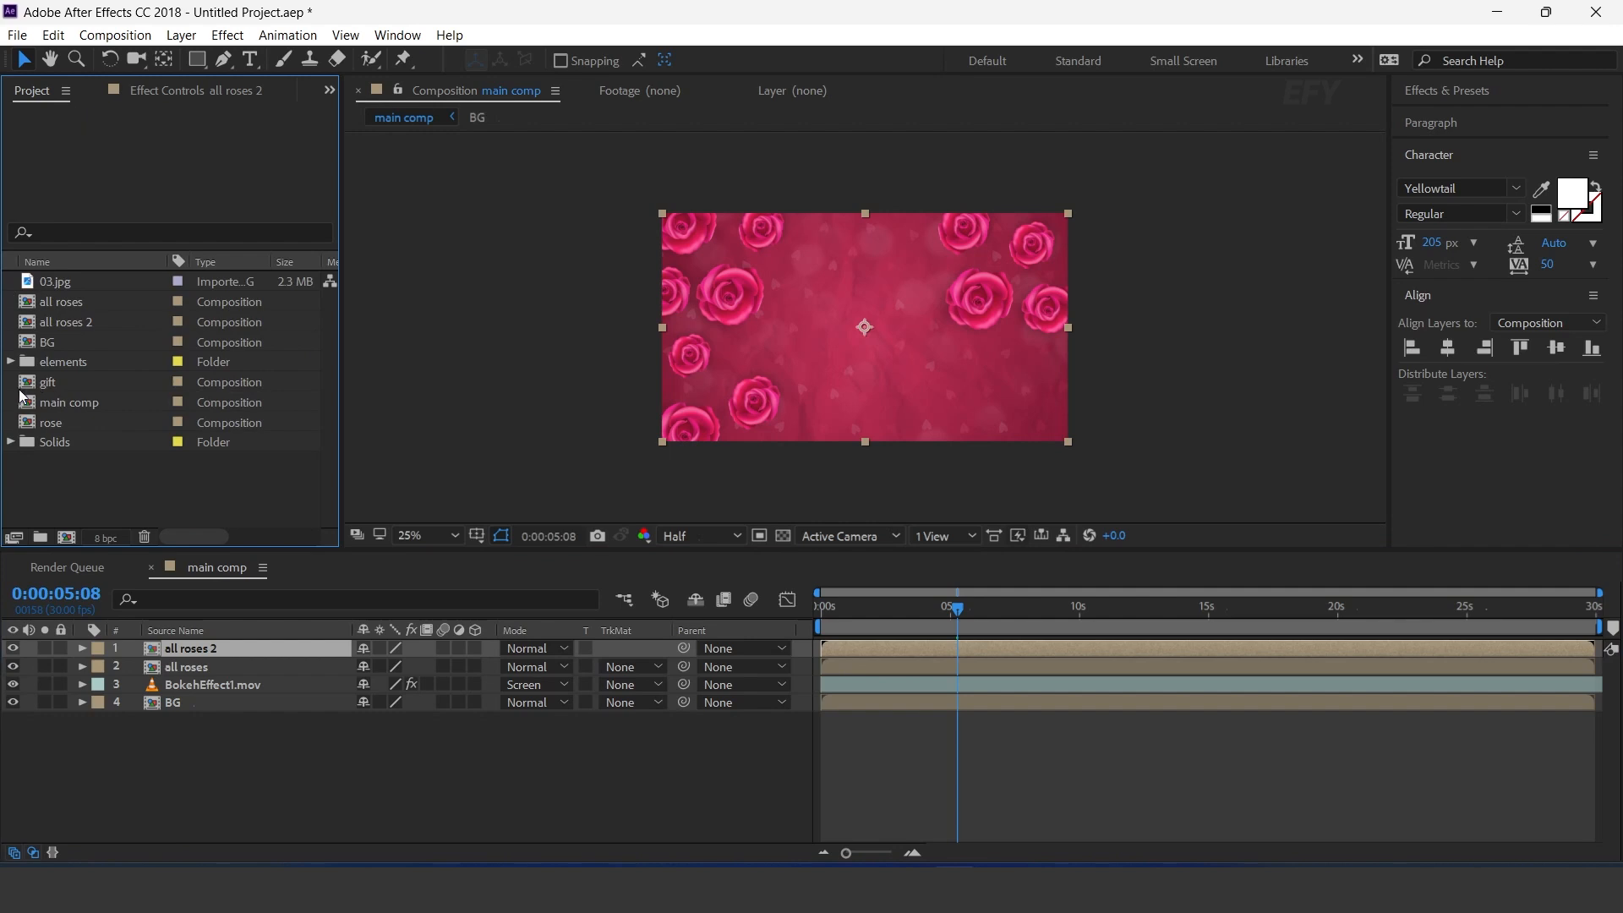
{"action": "left_click", "coordinate": [36, 386]}
{"action": "left_click_drag", "start_coordinate": [32, 385], "coordinate": [211, 646]}
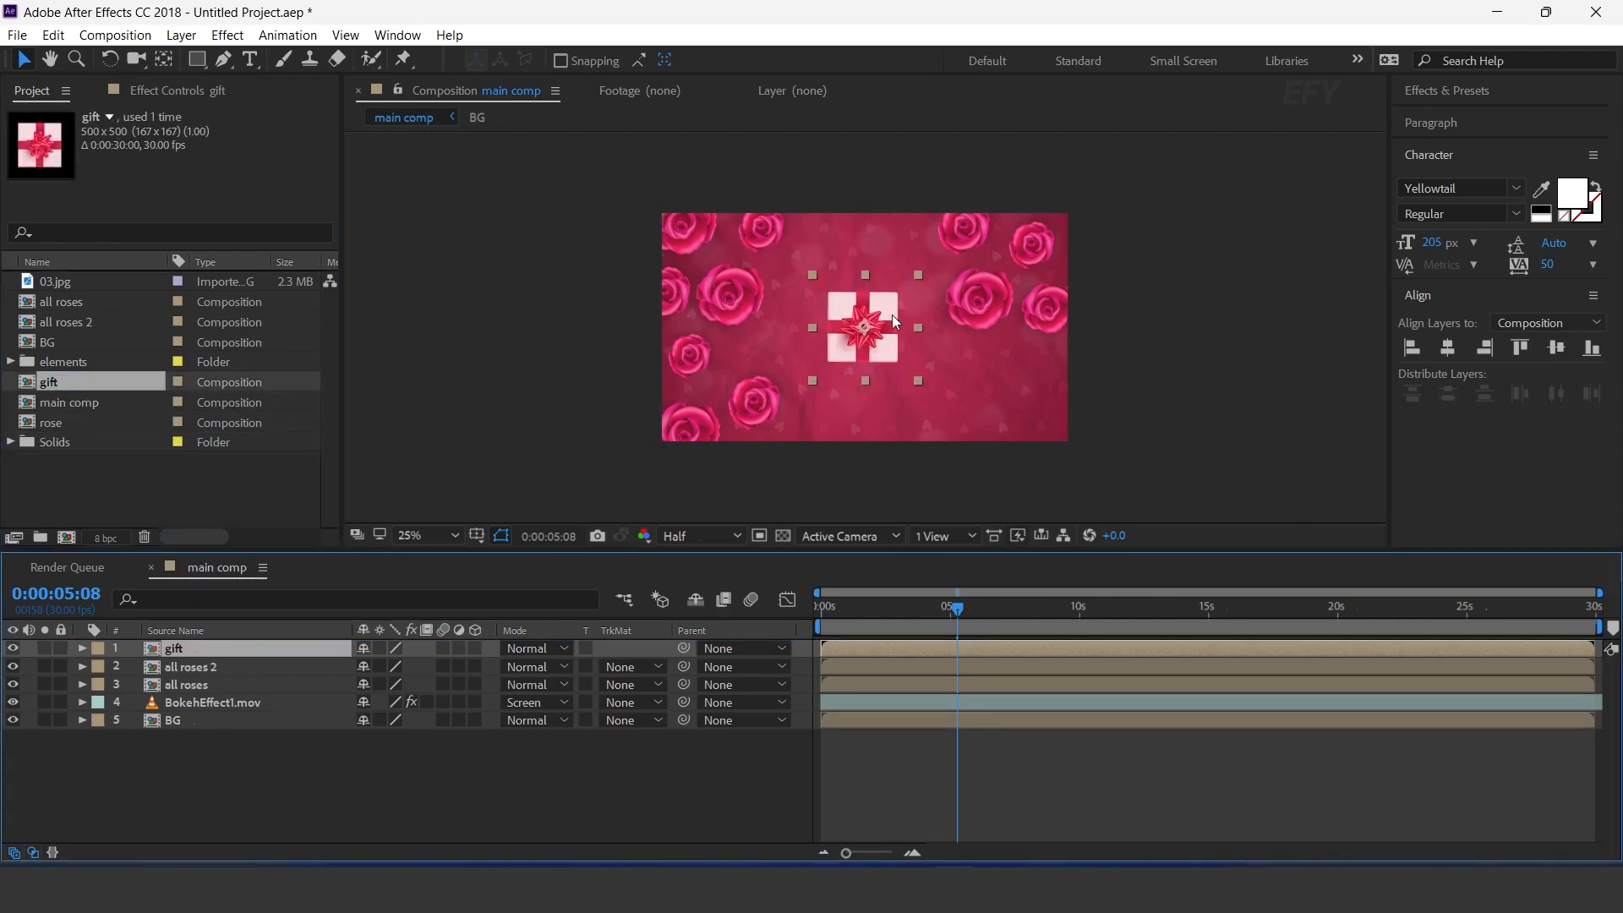
Step: Set Scale and Rotation keyframes on the gift layer at 0:00:01:00
{"action": "scroll", "coordinate": [866, 327], "scroll_direction": "up", "scroll_amount": 2}
{"action": "key", "text": "s"}
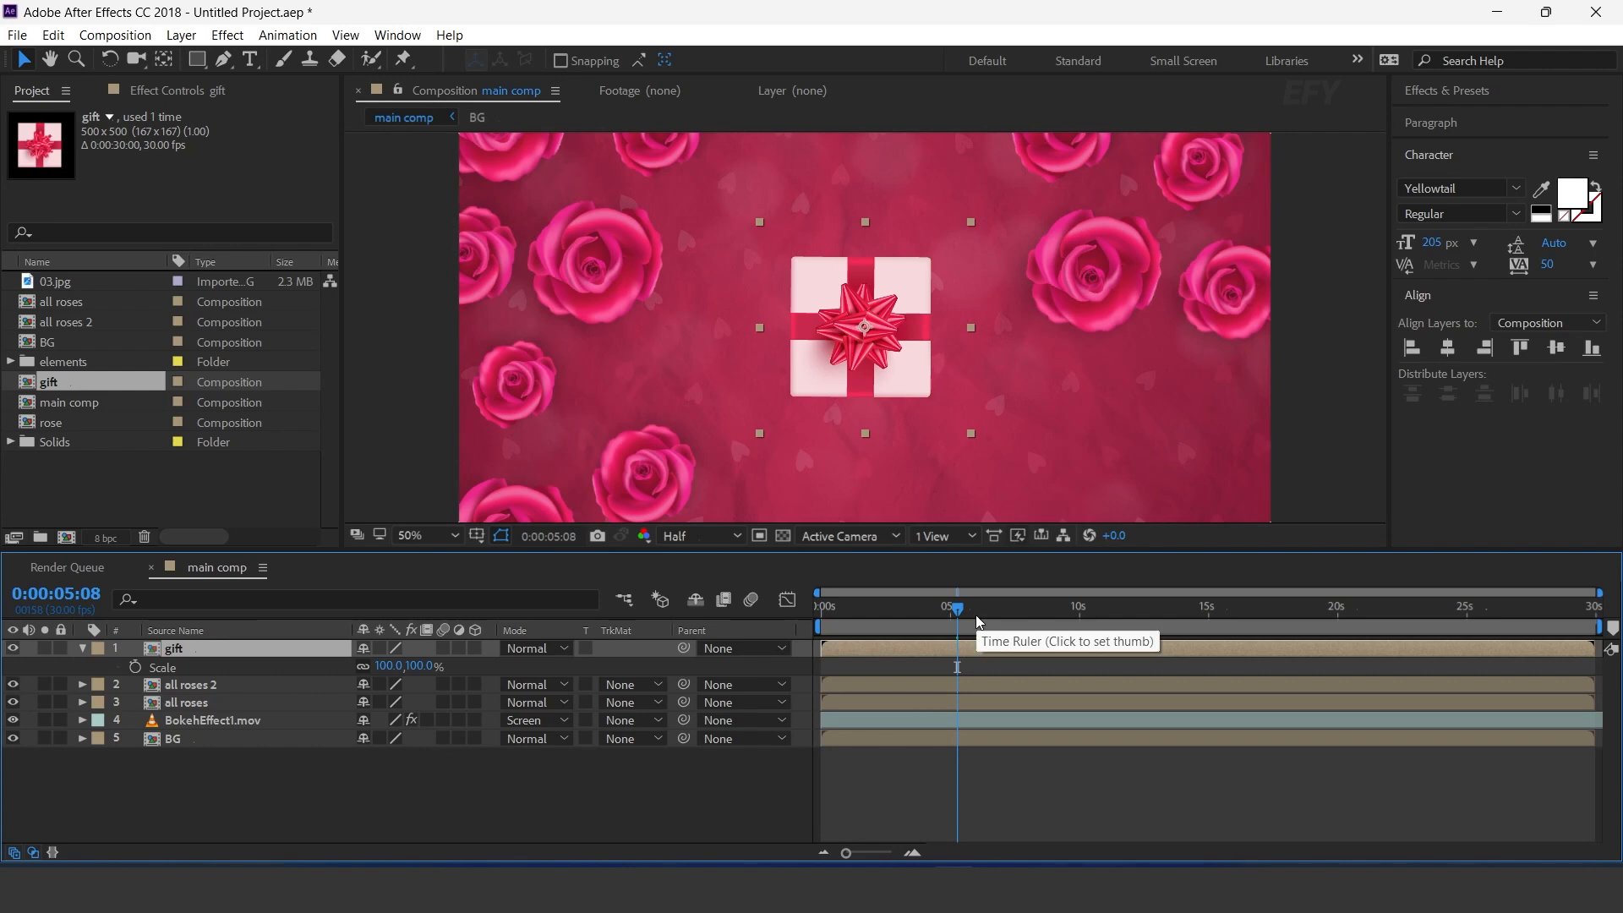
{"action": "key", "text": "shift+r"}
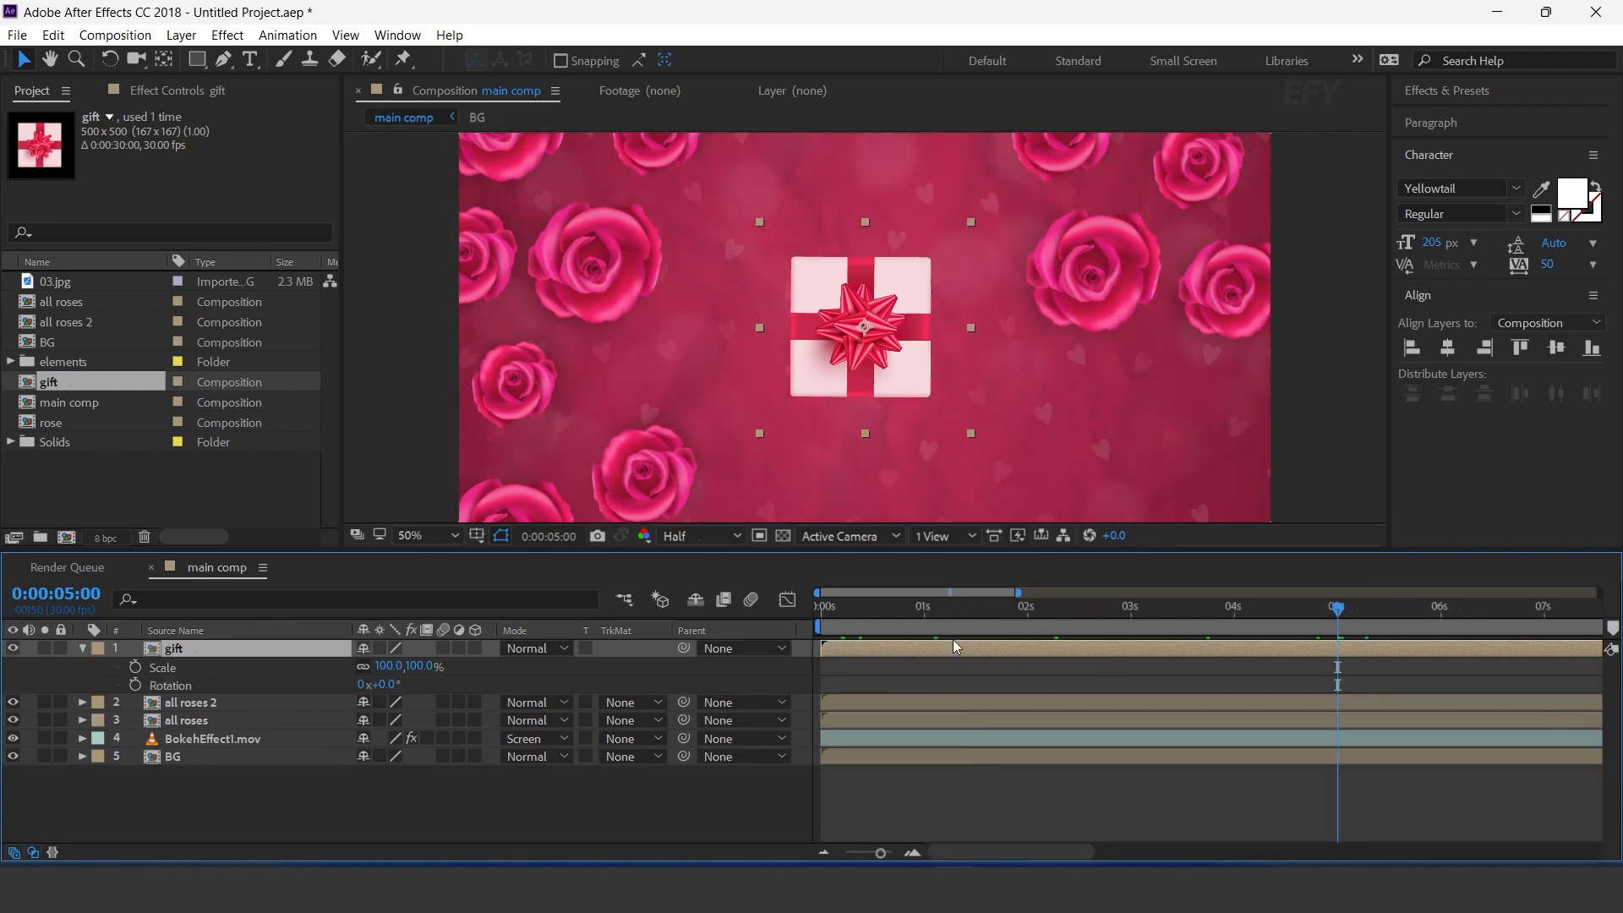
{"action": "left_click", "coordinate": [925, 605]}
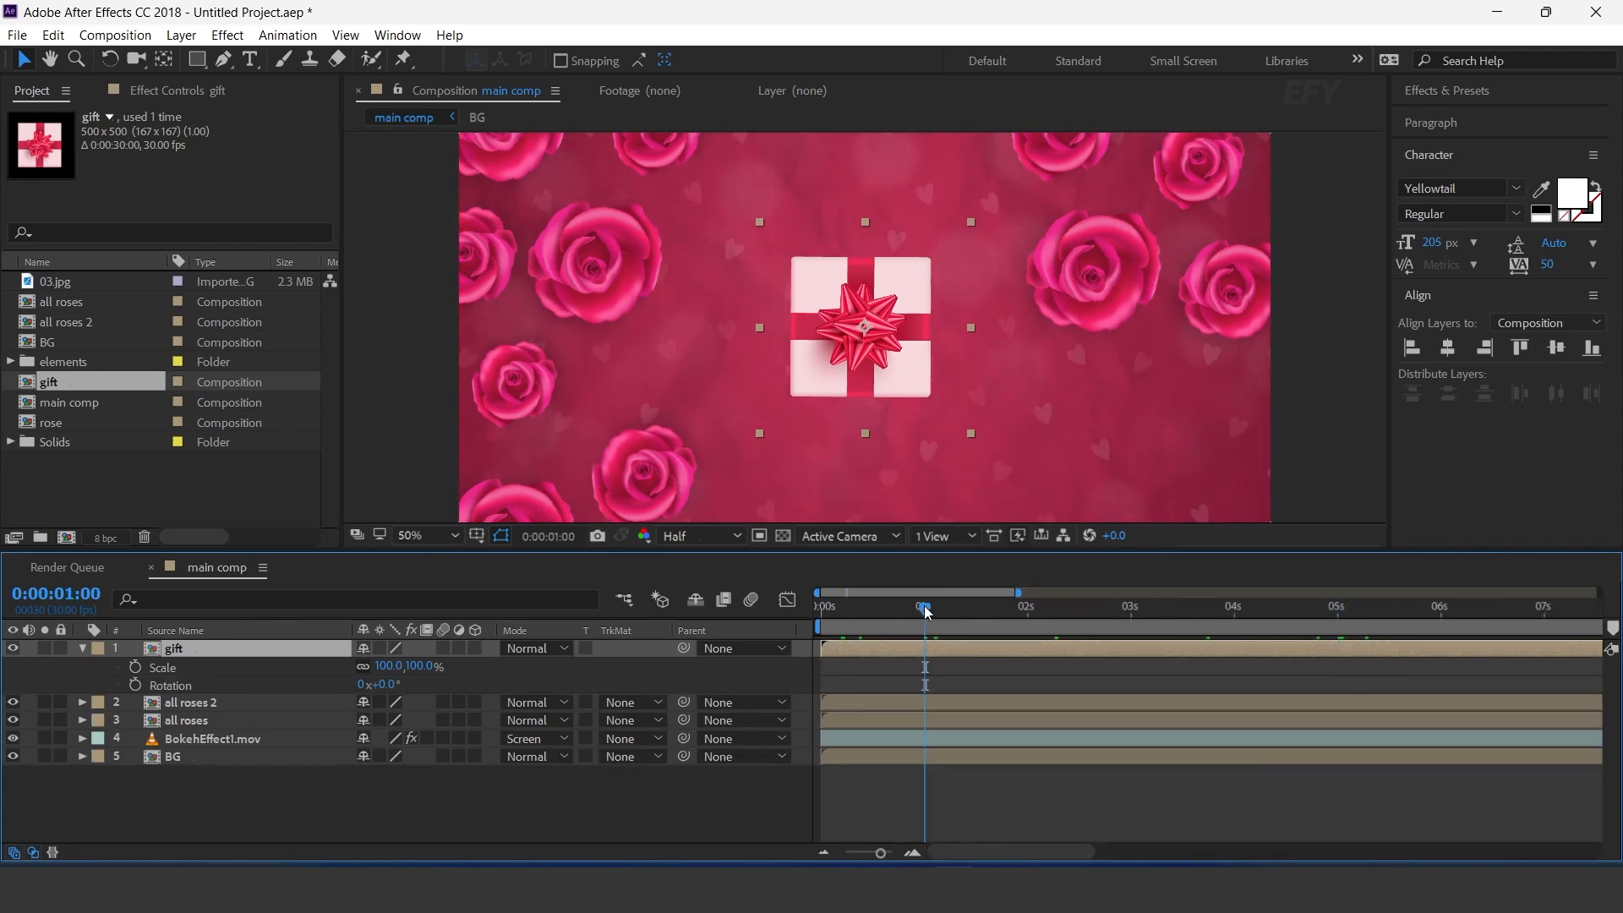
{"action": "left_click", "coordinate": [135, 667]}
{"action": "left_click", "coordinate": [136, 687]}
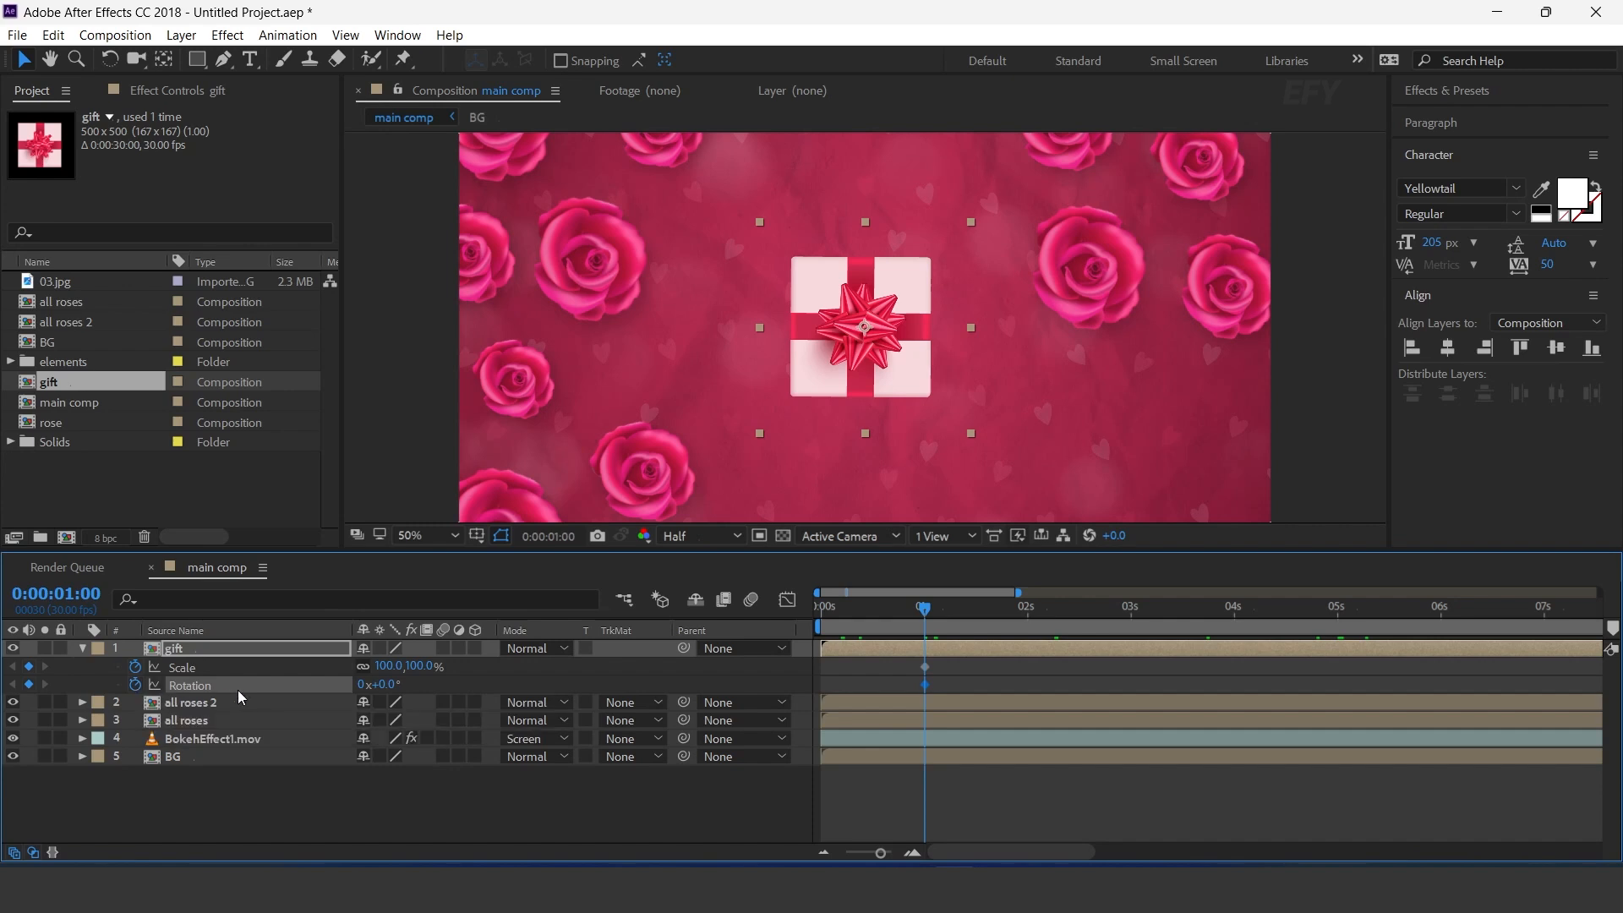
Step: Set the gift layer's Scale to 0% and Rotation to -100° at 0:00:00:00, and preview the entrance
{"action": "left_click_drag", "start_coordinate": [924, 606], "coordinate": [794, 608]}
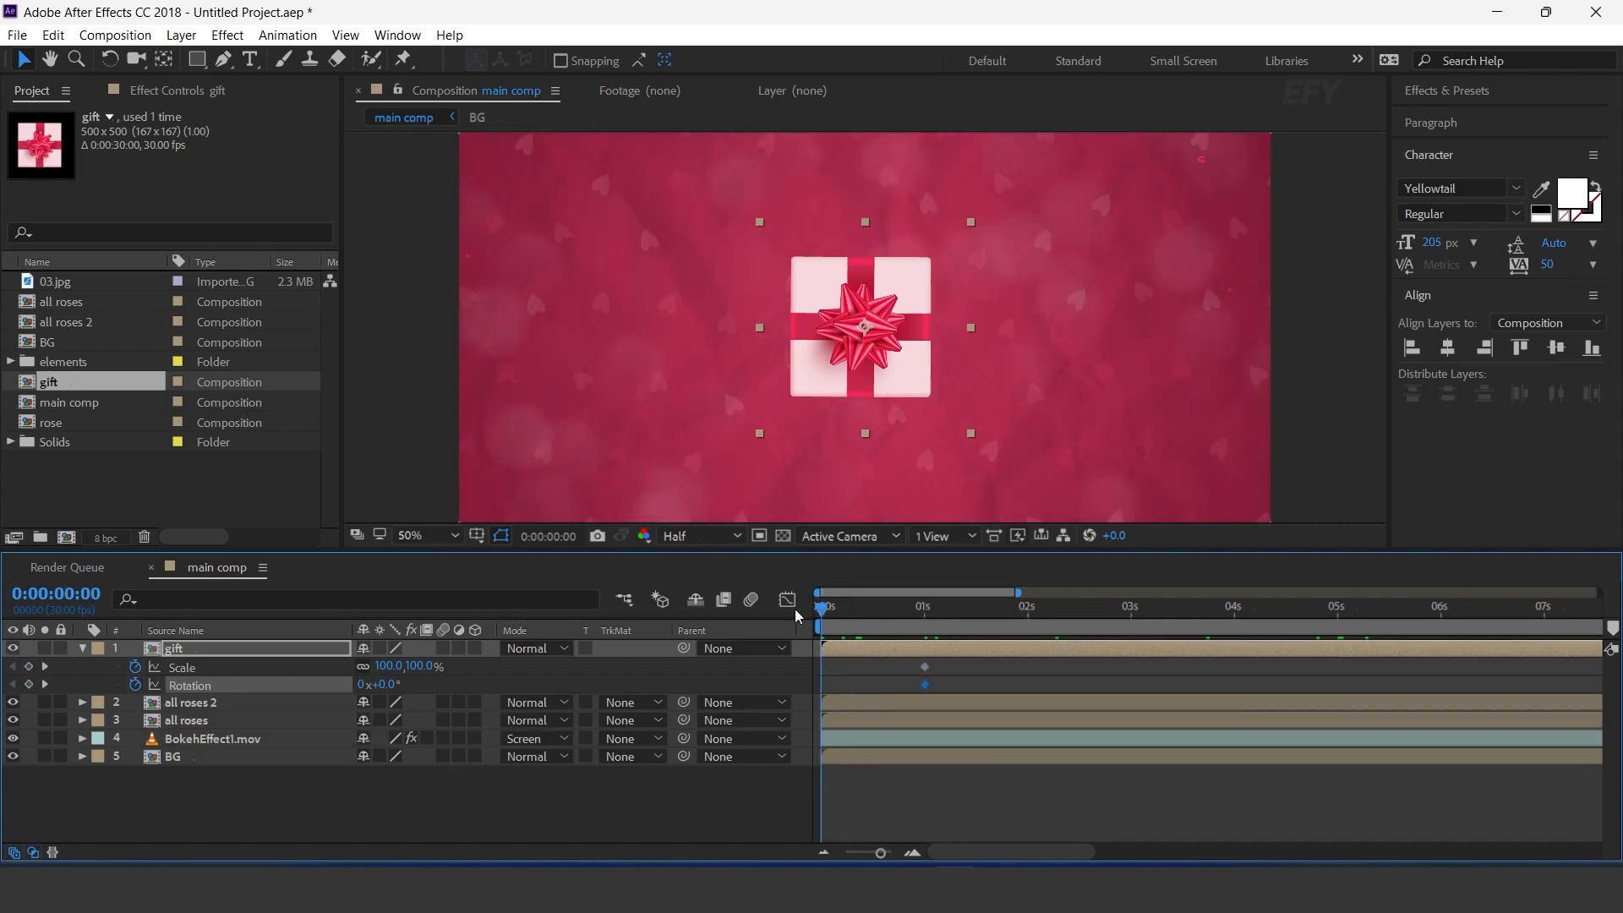
{"action": "left_click", "coordinate": [420, 666]}
{"action": "type", "text": "0"}
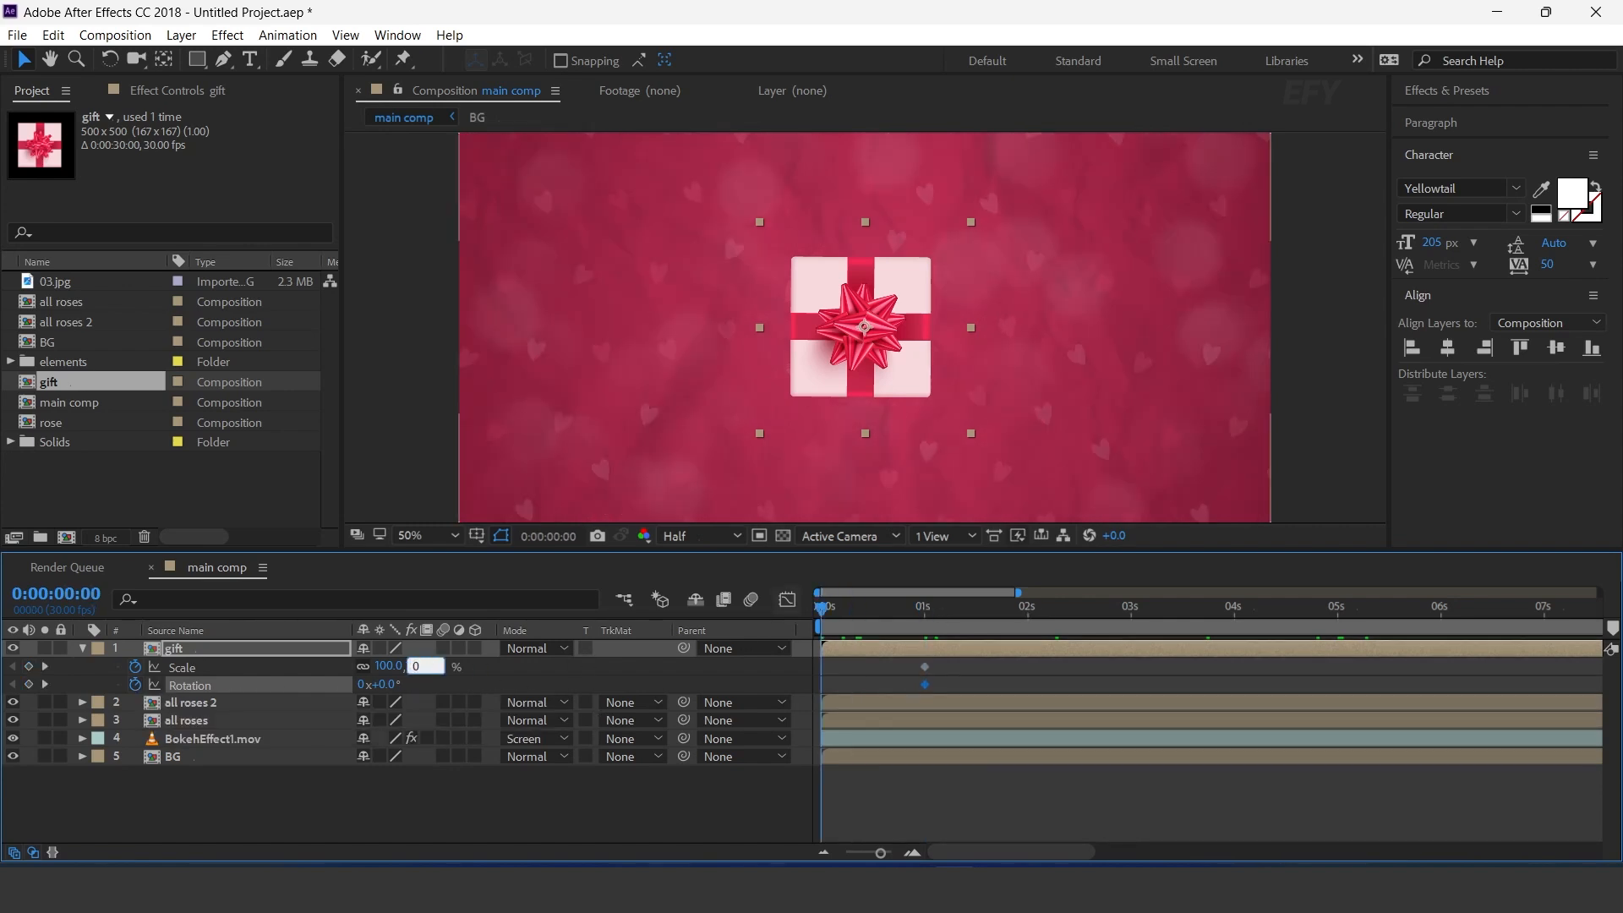
{"action": "key", "text": "Return"}
{"action": "left_click", "coordinate": [385, 685]}
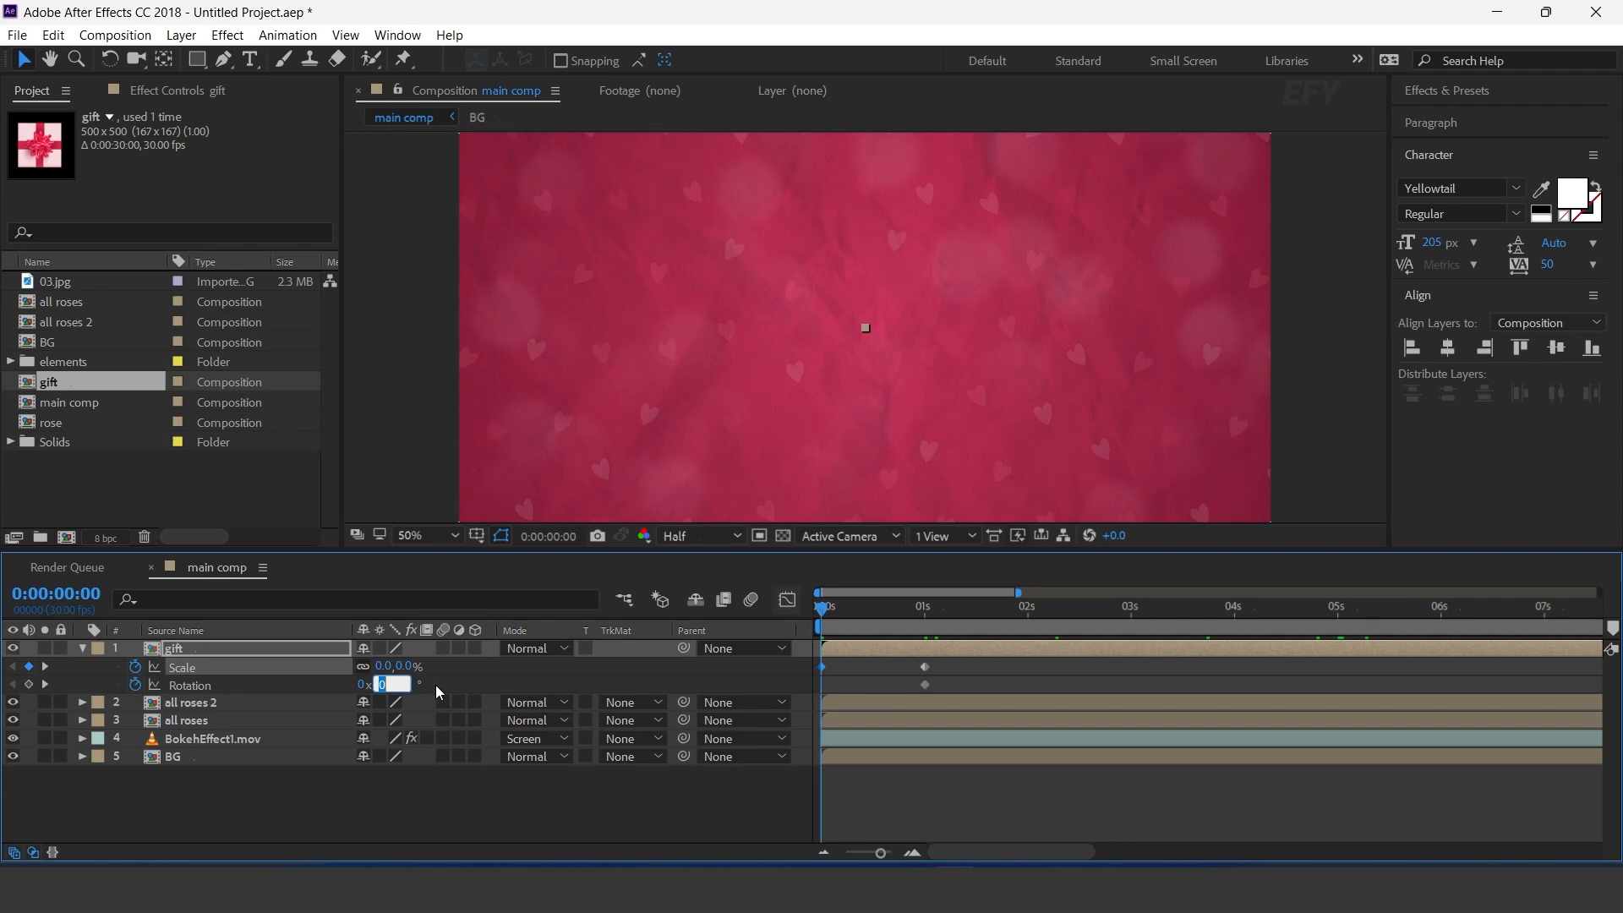
{"action": "type", "text": "-100"}
{"action": "key", "text": "Return"}
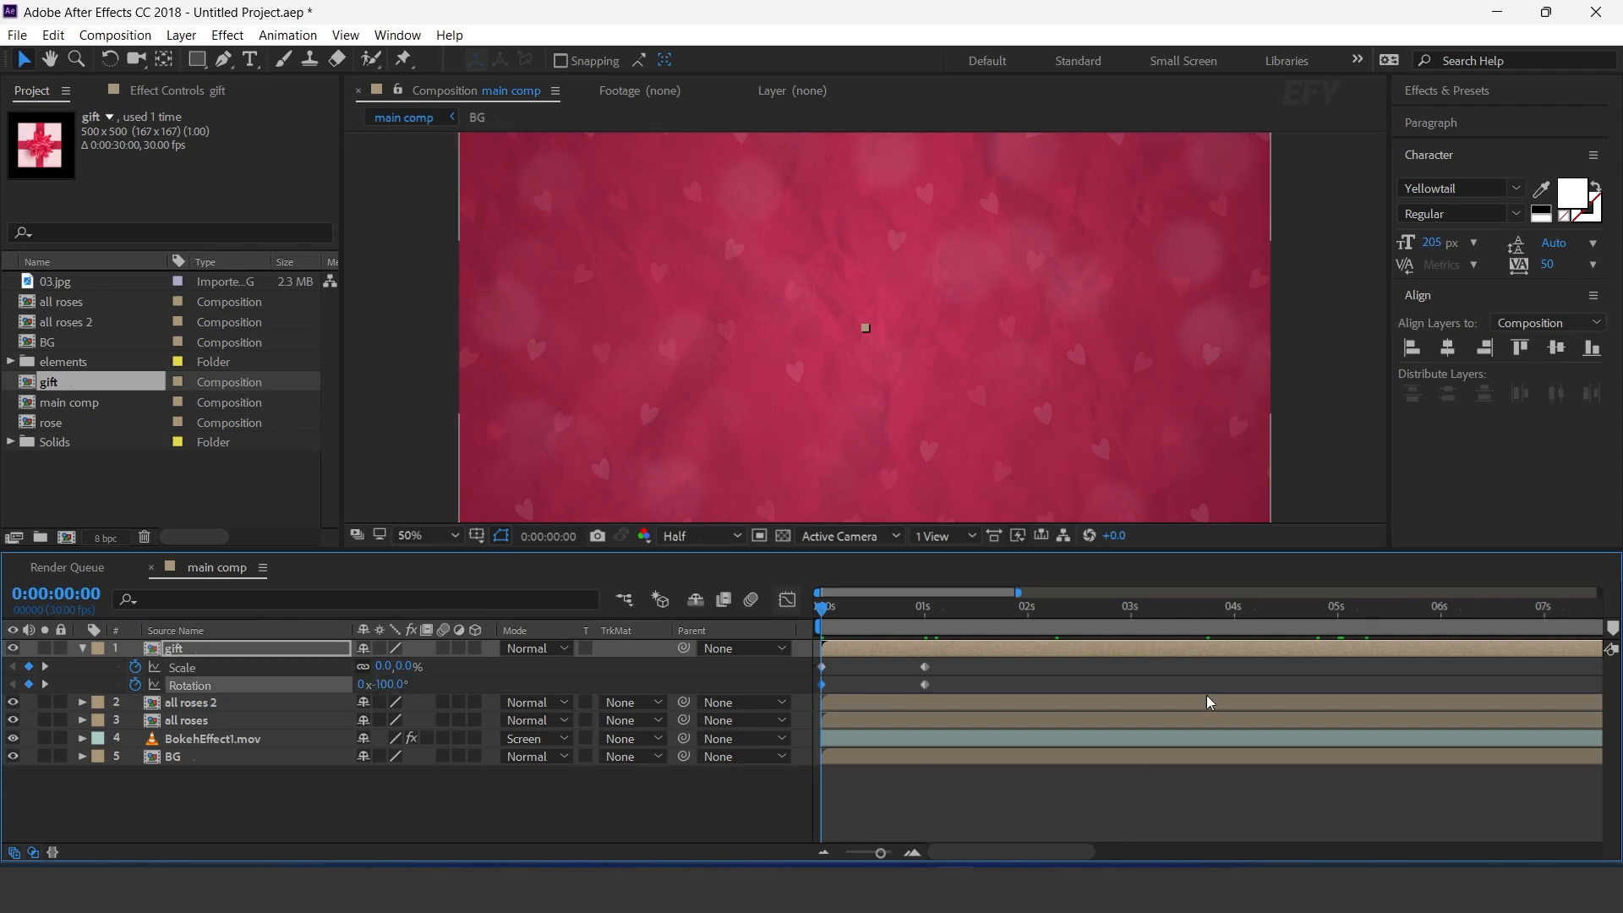
{"action": "key", "text": "space"}
{"action": "left_click", "coordinate": [806, 689]}
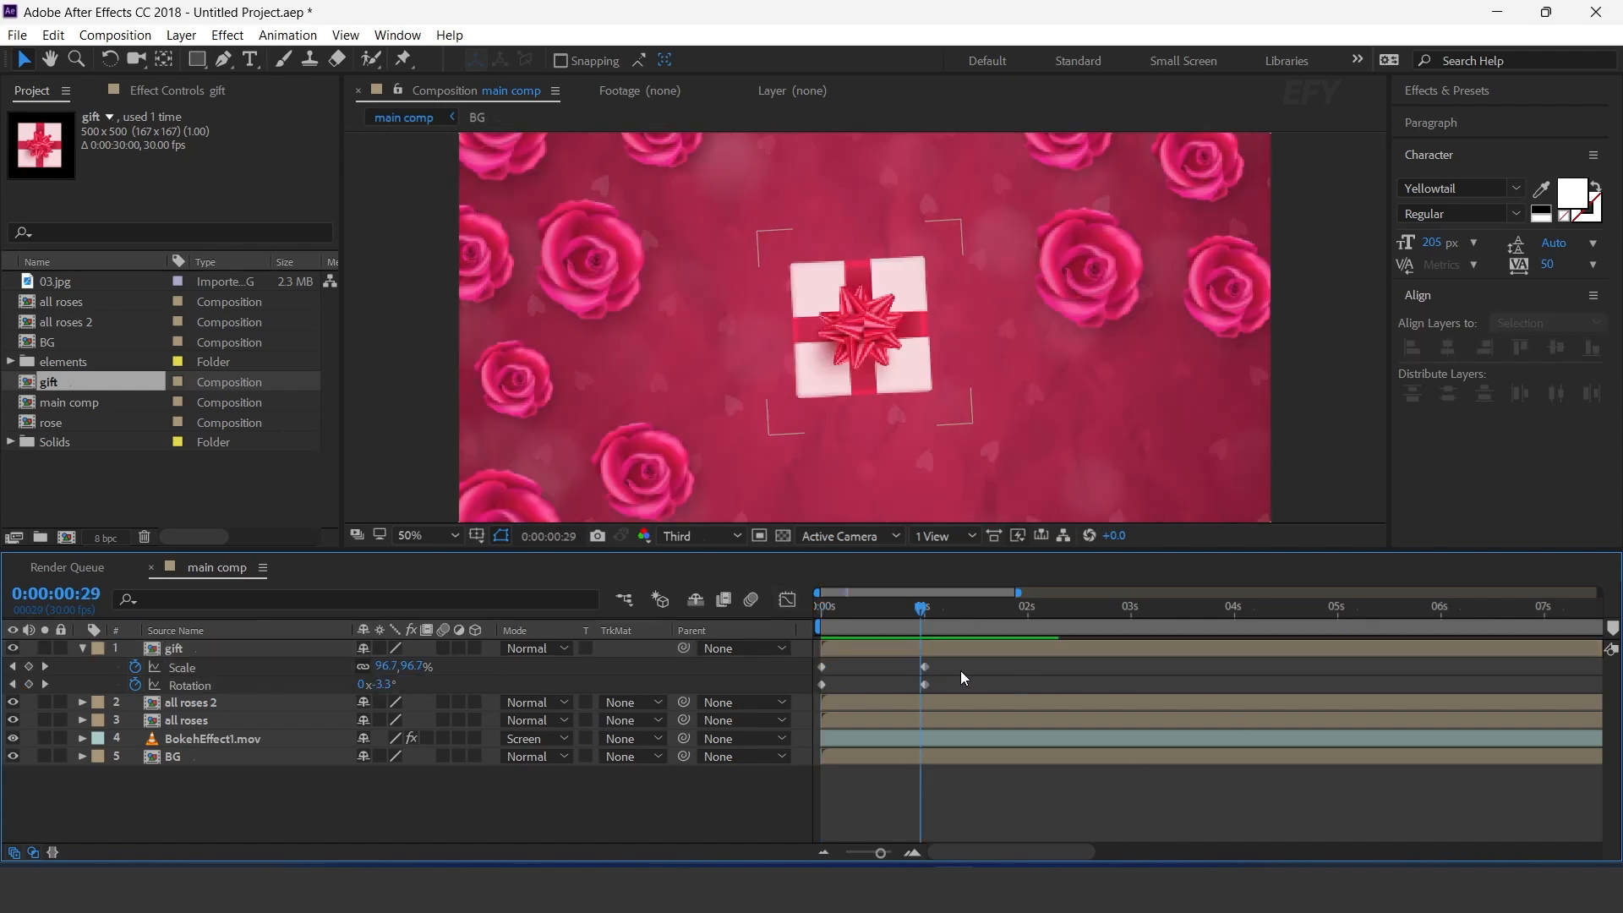
Step: Apply Easy Ease to all Scale and Rotation keyframes of the gift layer
{"action": "left_click_drag", "start_coordinate": [965, 661], "coordinate": [812, 690]}
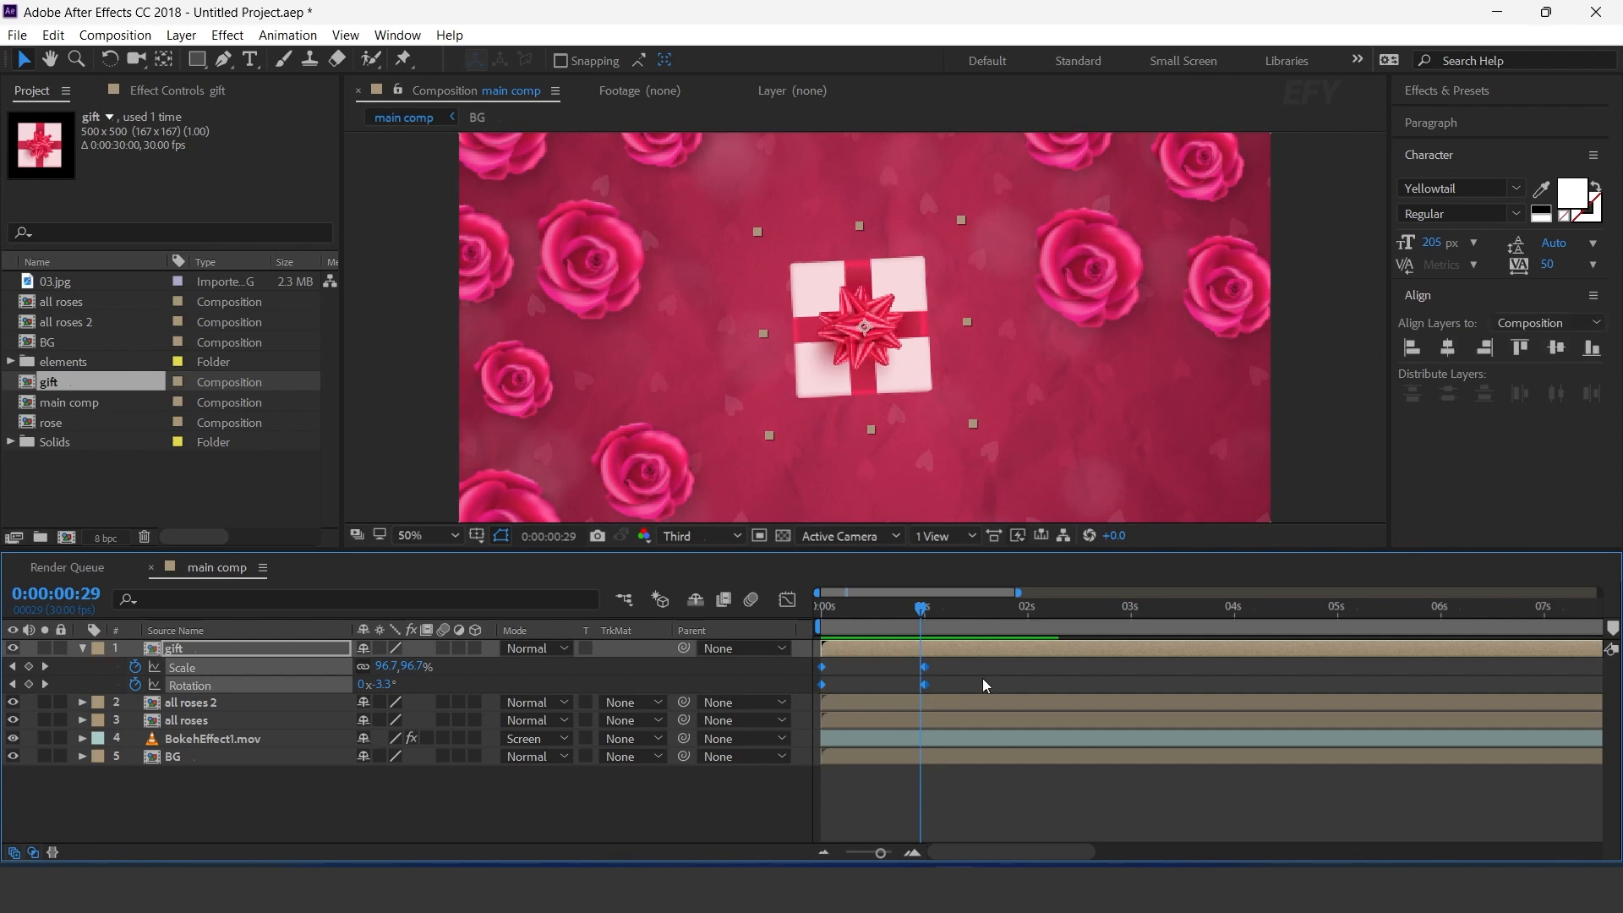
{"action": "right_click", "coordinate": [924, 672]}
{"action": "mouse_move", "coordinate": [1015, 648]}
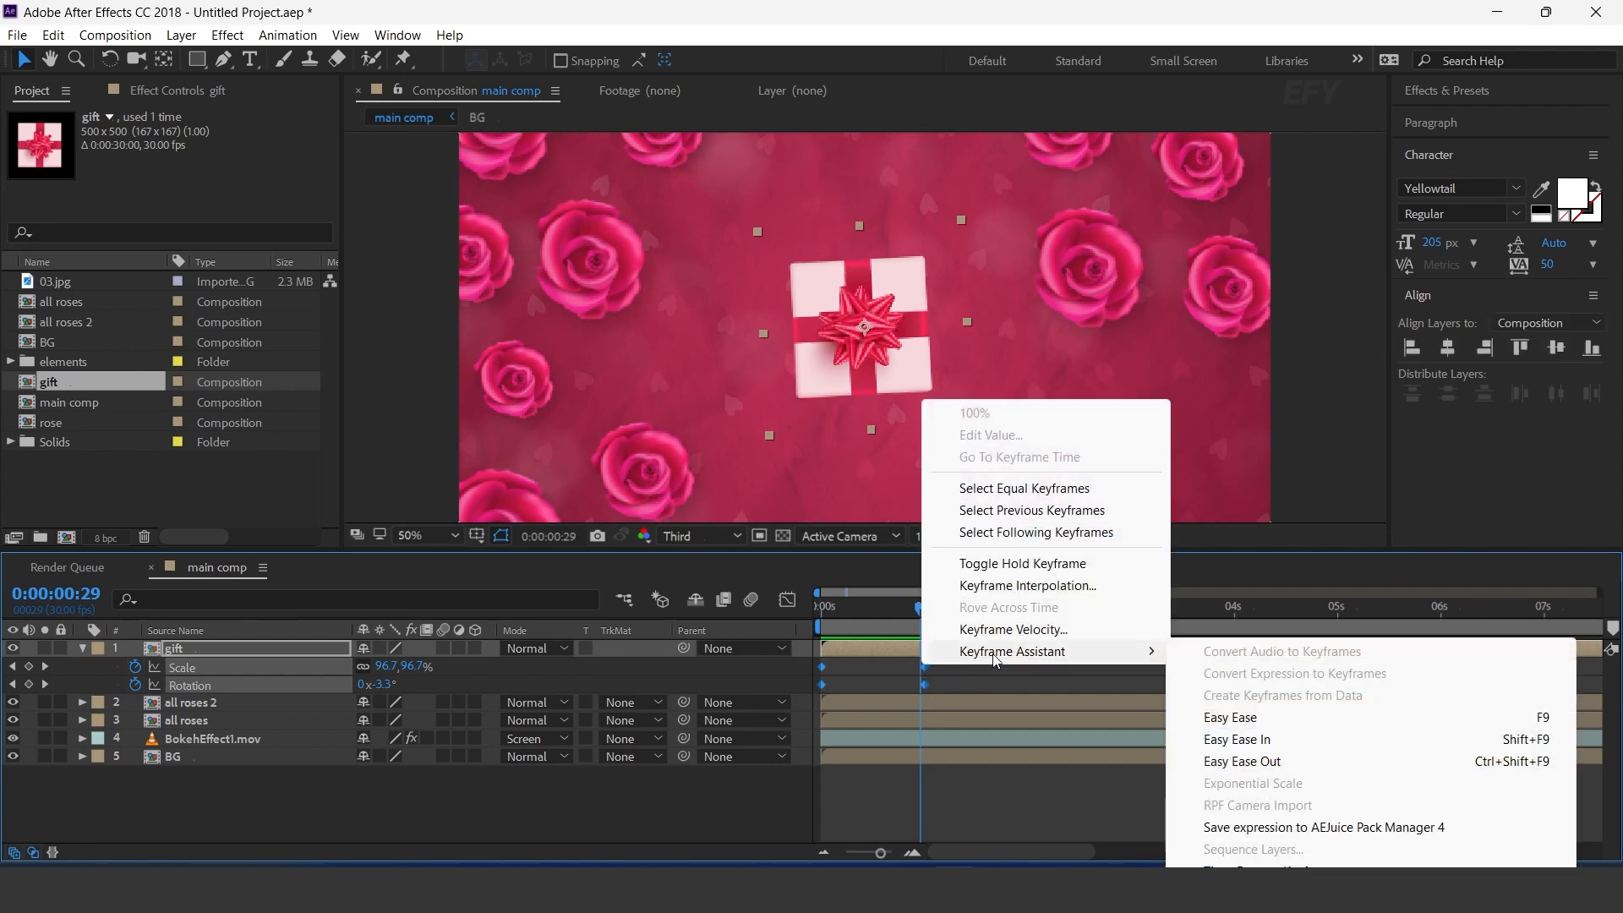
{"action": "left_click", "coordinate": [1285, 718]}
Step: Reshape the speed curve of the gift's Scale and Rotation keyframes to peak near the middle, and preview the motion
{"action": "left_click", "coordinate": [788, 601]}
{"action": "mouse_move", "coordinate": [1062, 743]}
{"action": "left_mouse_down"}
{"action": "mouse_move", "coordinate": [887, 815]}
{"action": "mouse_move", "coordinate": [884, 794]}
{"action": "mouse_move", "coordinate": [809, 816]}
{"action": "mouse_move", "coordinate": [849, 791]}
{"action": "left_mouse_up"}
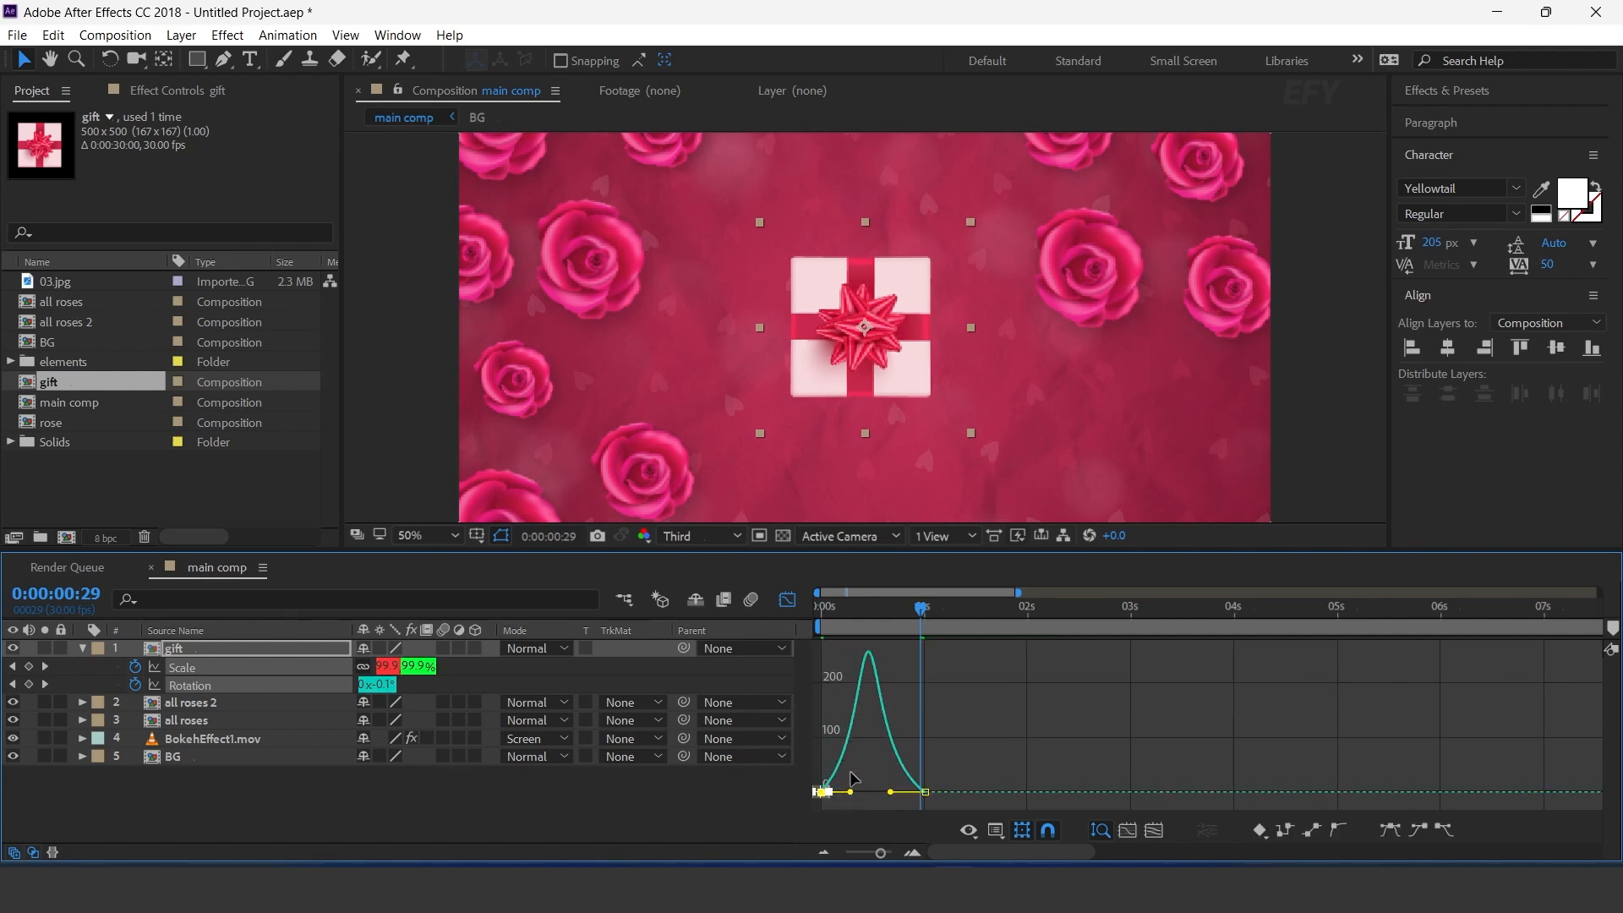
{"action": "left_click", "coordinate": [787, 600]}
{"action": "left_click_drag", "start_coordinate": [835, 609], "coordinate": [819, 608]}
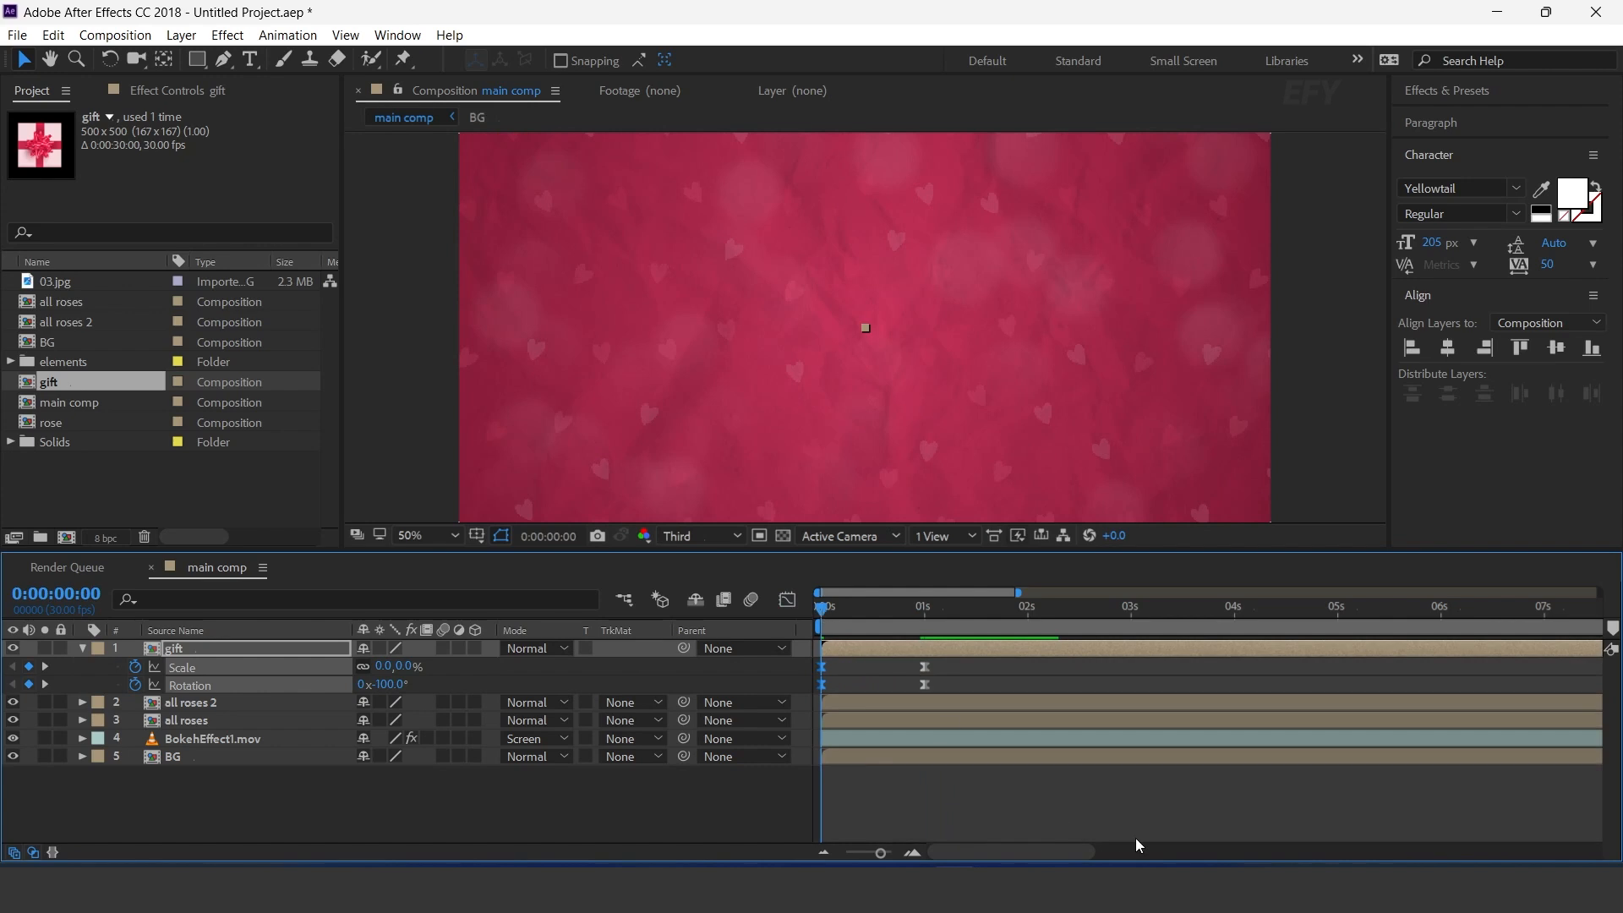
{"action": "key", "text": "space"}
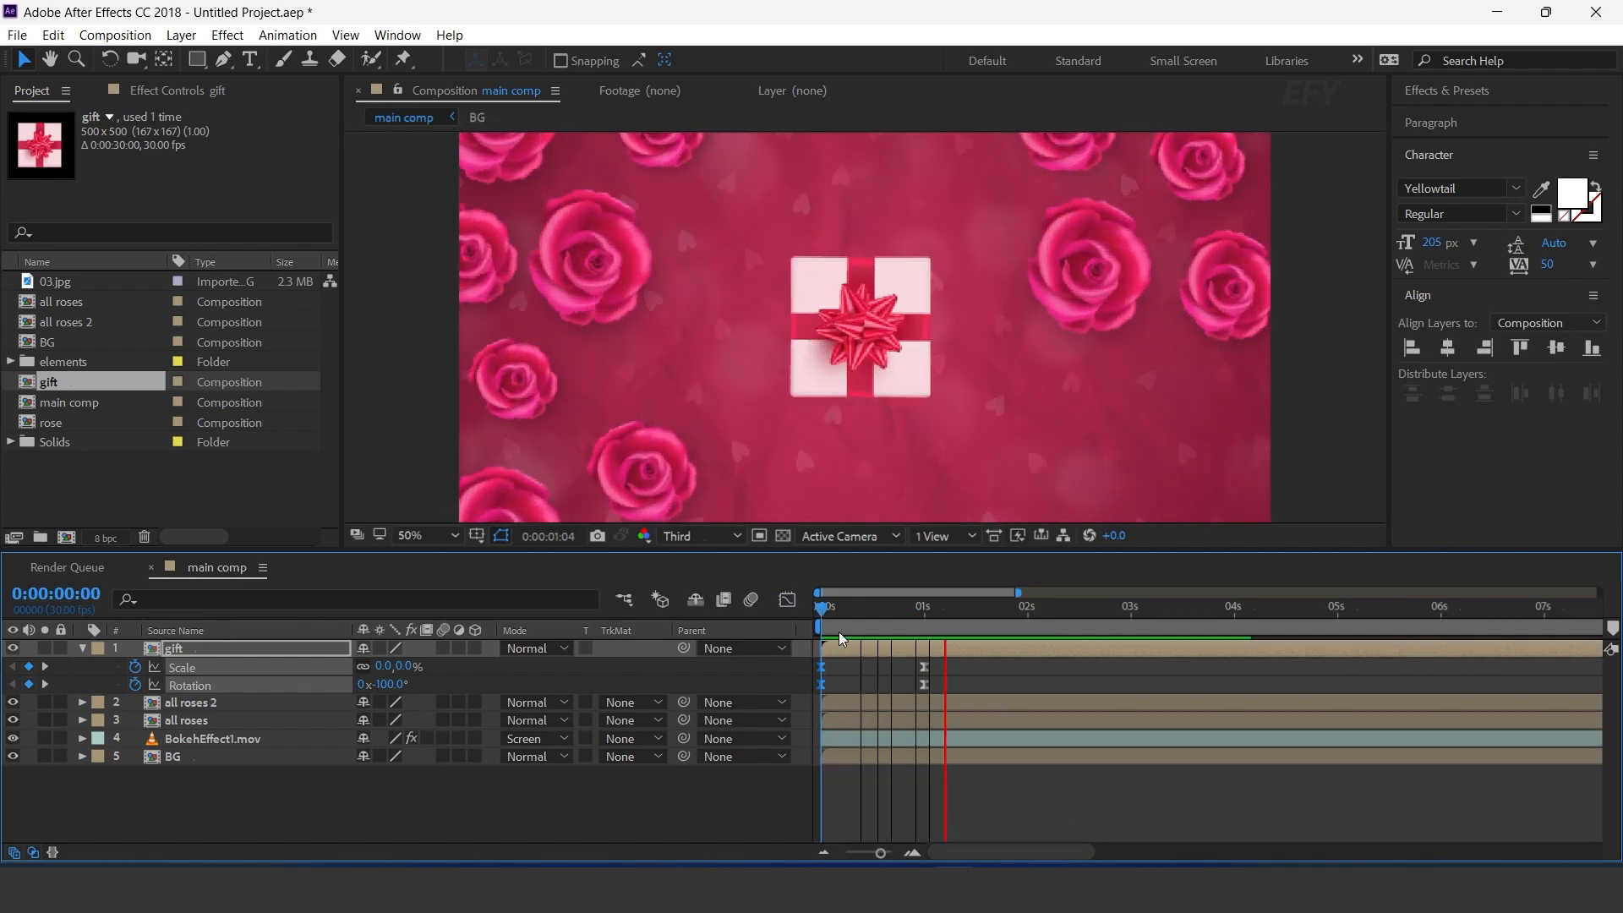
{"action": "left_click", "coordinate": [925, 612]}
{"action": "left_click", "coordinate": [624, 800]}
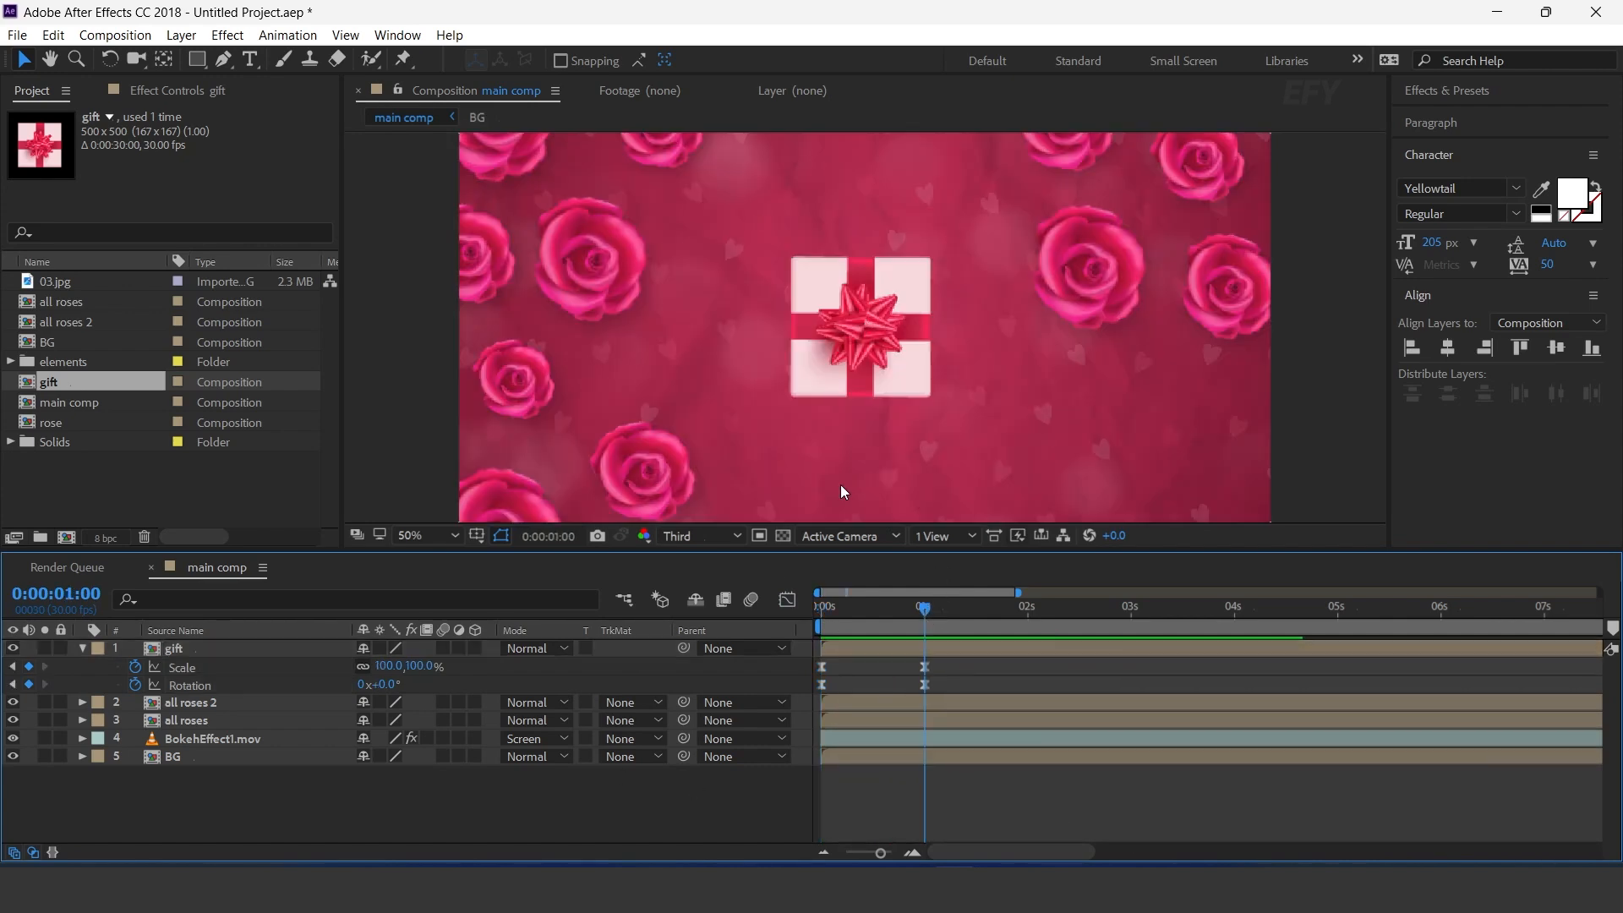
Step: Apply the Transform effect to the gift layer
{"action": "left_click", "coordinate": [211, 651]}
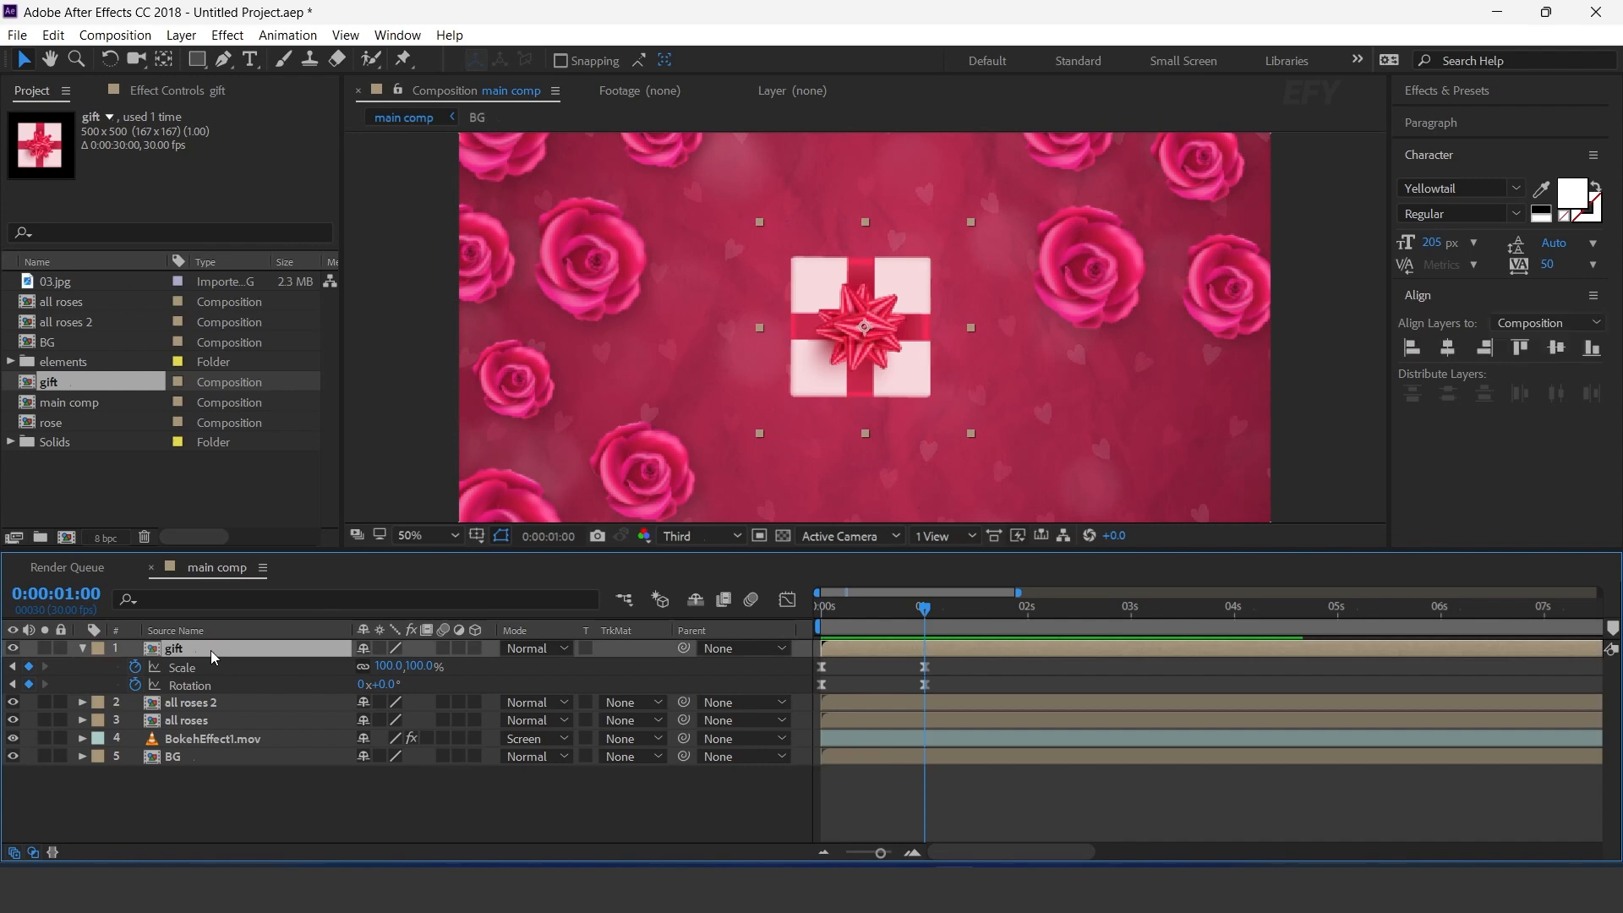
{"action": "key", "text": "ctrl+space"}
{"action": "type", "text": "tra"}
{"action": "key", "text": "Return"}
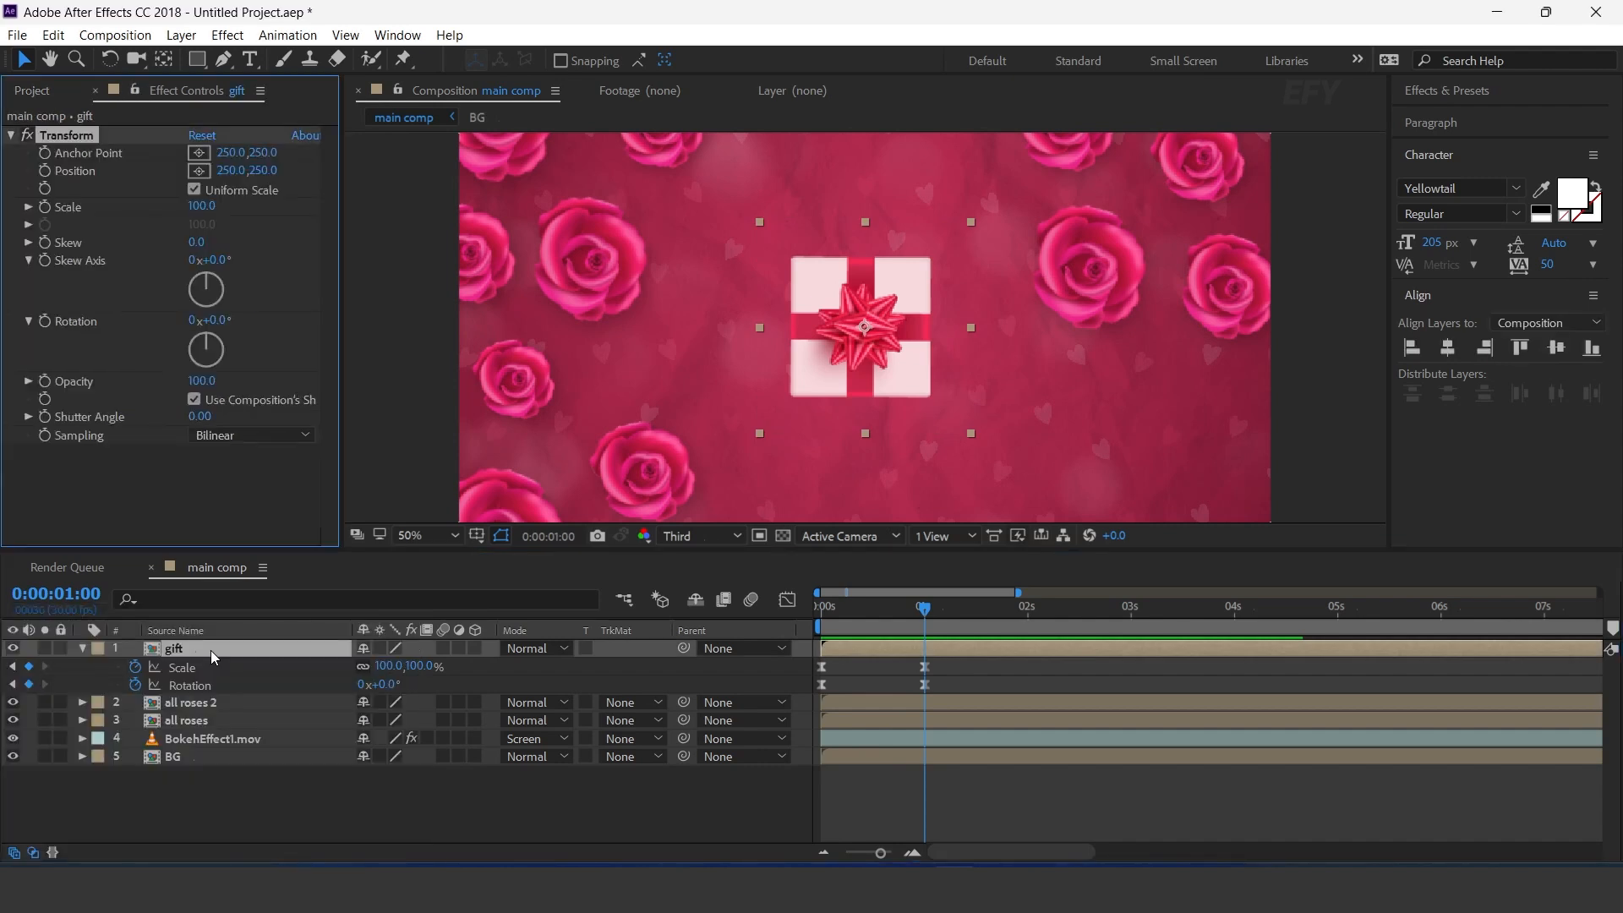
Step: Add the expression time*20 to the Rotation property of the gift layer's Transform effect
{"action": "left_click", "coordinate": [44, 322], "text": "alt"}
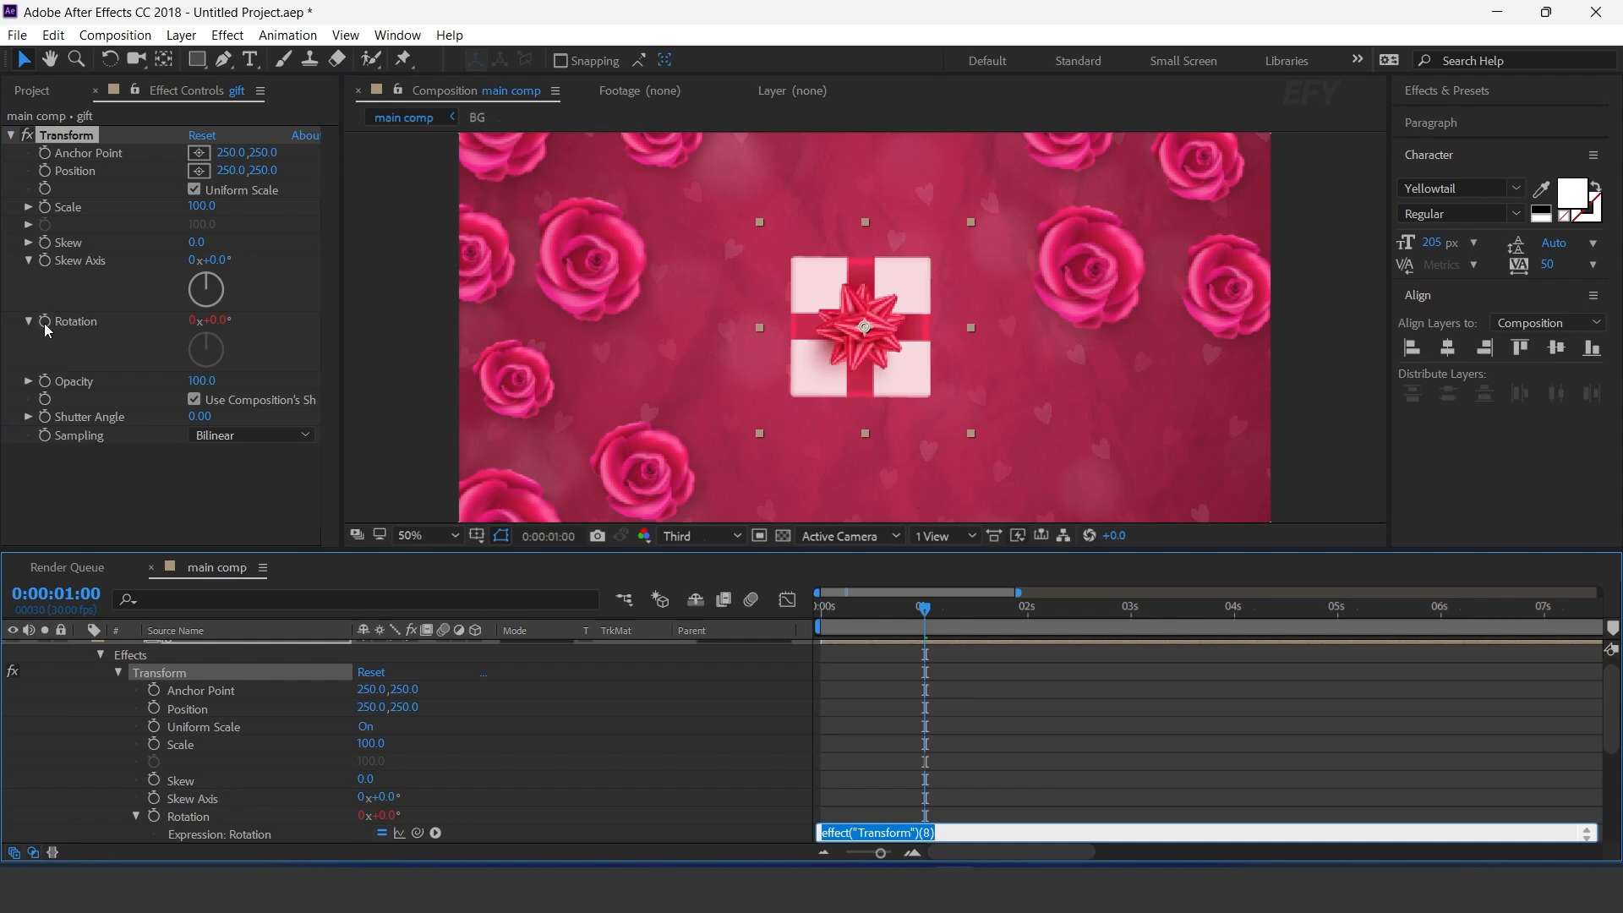
{"action": "type", "text": "time*20"}
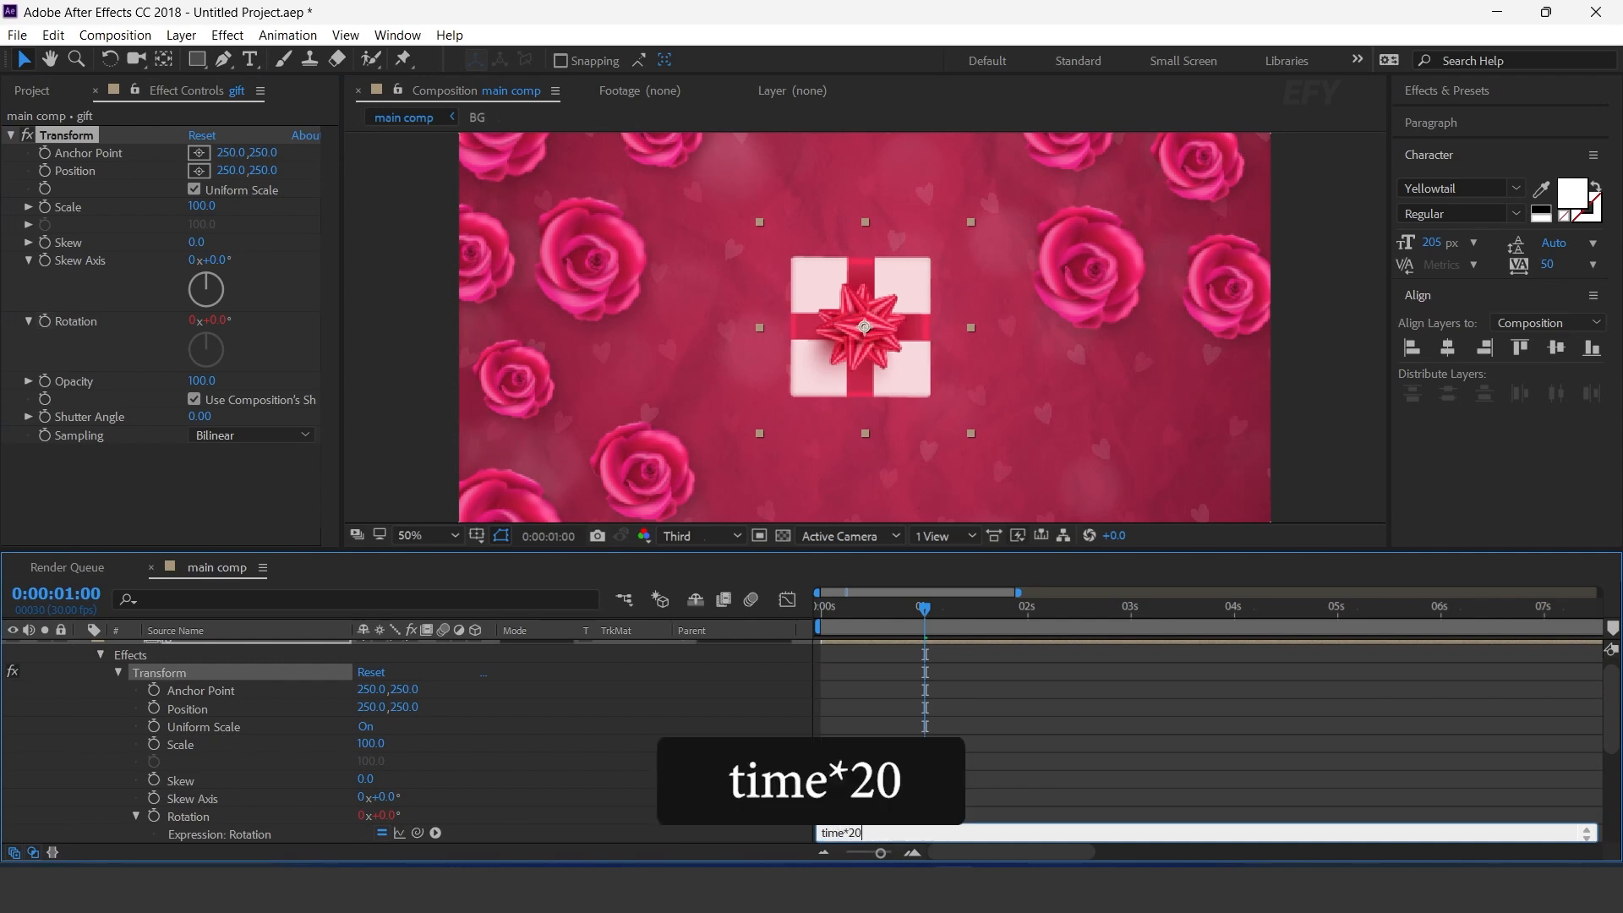
{"action": "key", "text": "Return"}
{"action": "scroll", "coordinate": [110, 659], "scroll_direction": "up", "scroll_amount": 1}
Step: Collapse the gift layer's properties and move the gift to the lower-right corner of the main comp frame
{"action": "left_click", "coordinate": [84, 648]}
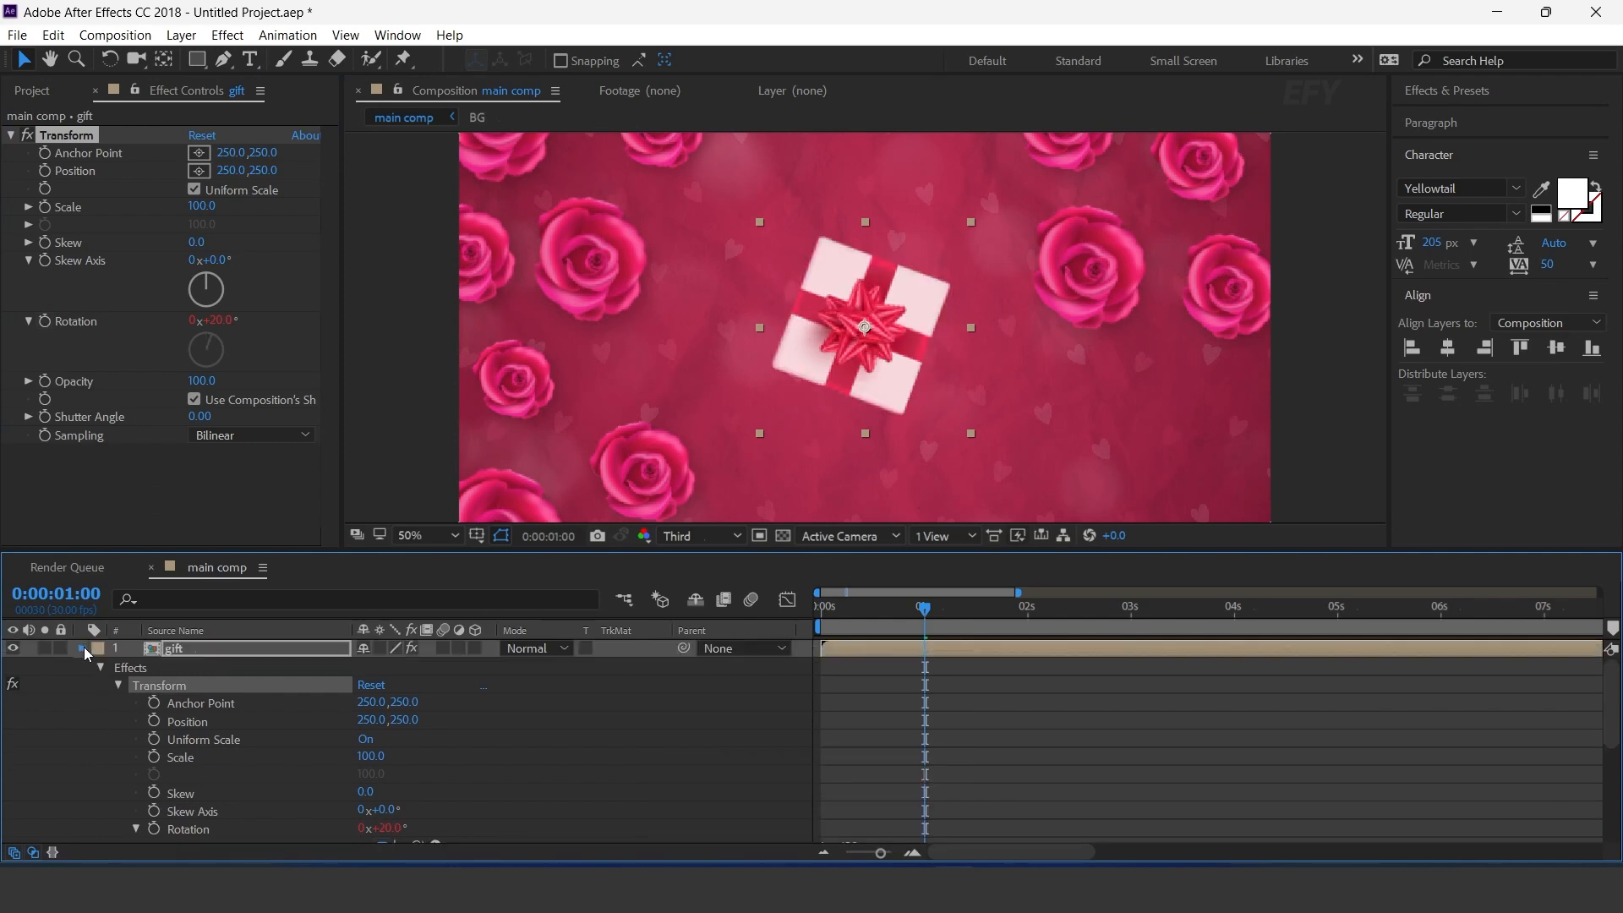
{"action": "left_click", "coordinate": [84, 648]}
{"action": "scroll", "coordinate": [862, 311], "scroll_direction": "down", "scroll_amount": 2}
{"action": "left_click_drag", "start_coordinate": [869, 327], "coordinate": [990, 408]}
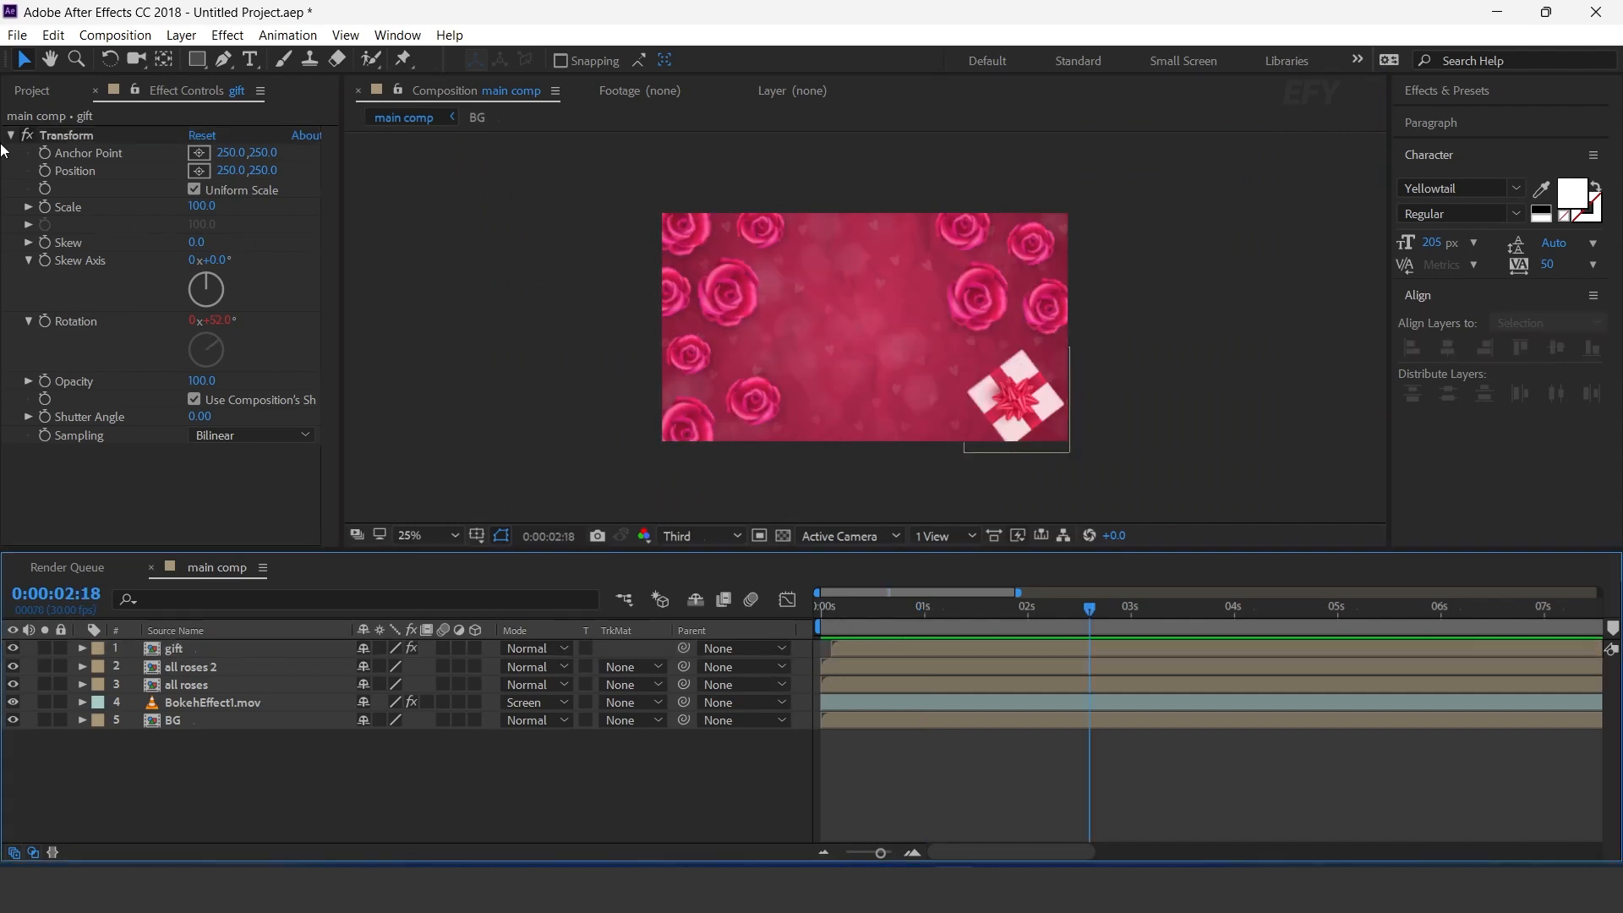
Step: Create a new 1920 × 1080 px composition named placeholder 1
{"action": "left_click", "coordinate": [31, 89]}
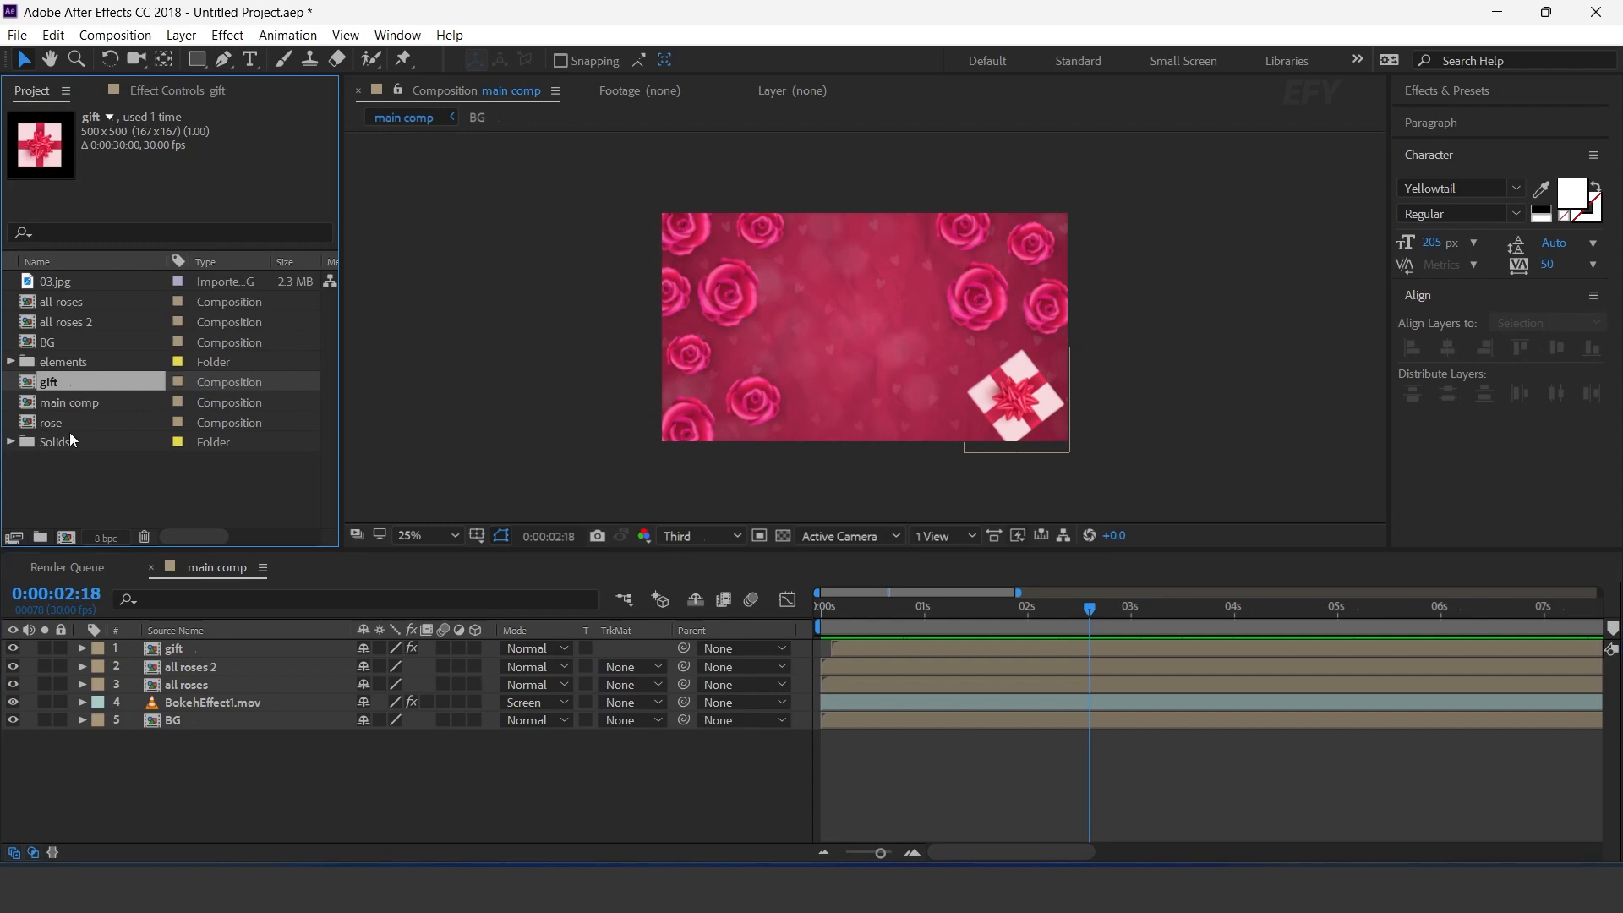
{"action": "left_click", "coordinate": [86, 478]}
{"action": "left_click", "coordinate": [67, 538]}
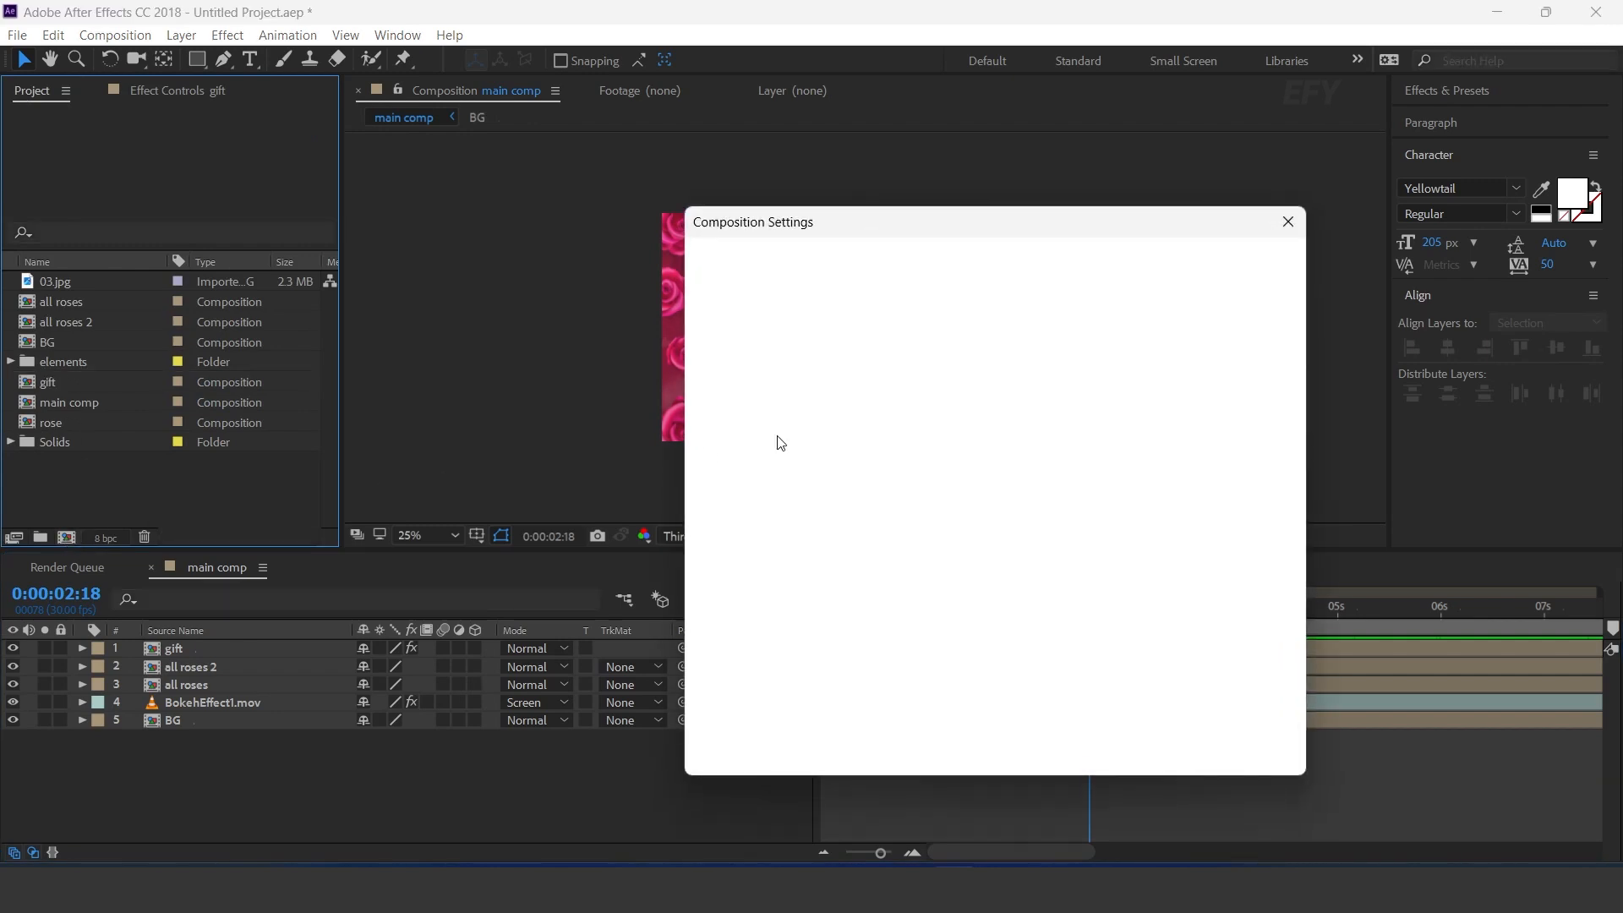
{"action": "left_click", "coordinate": [833, 371]}
{"action": "type", "text": "1920"}
{"action": "key", "text": "Tab"}
{"action": "type", "text": "1080"}
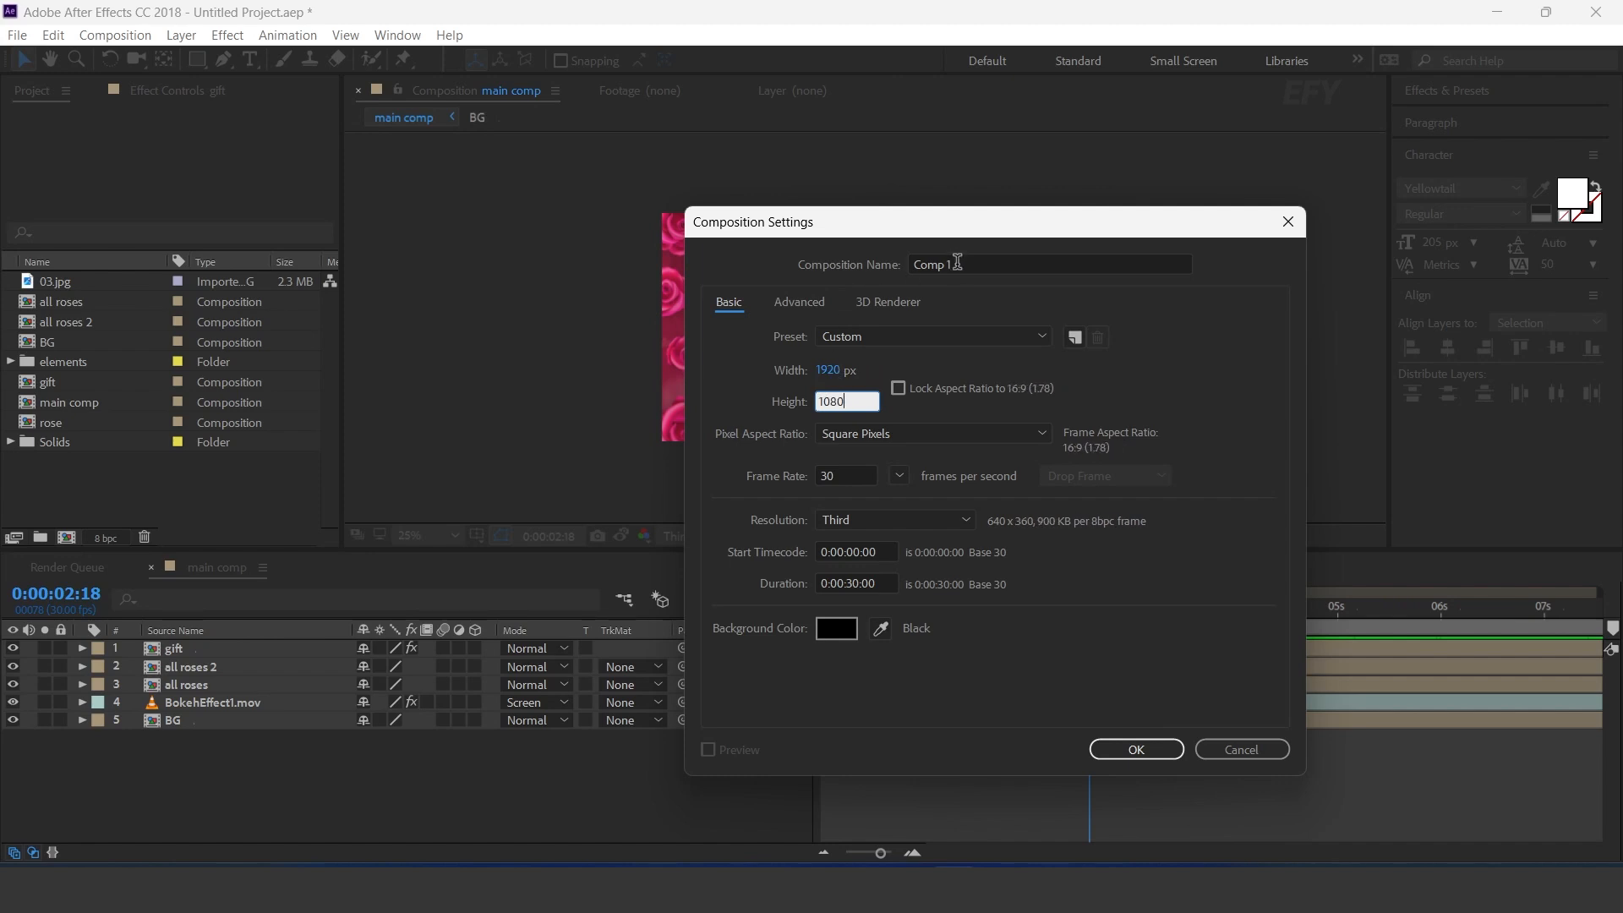
{"action": "left_click", "coordinate": [913, 266]}
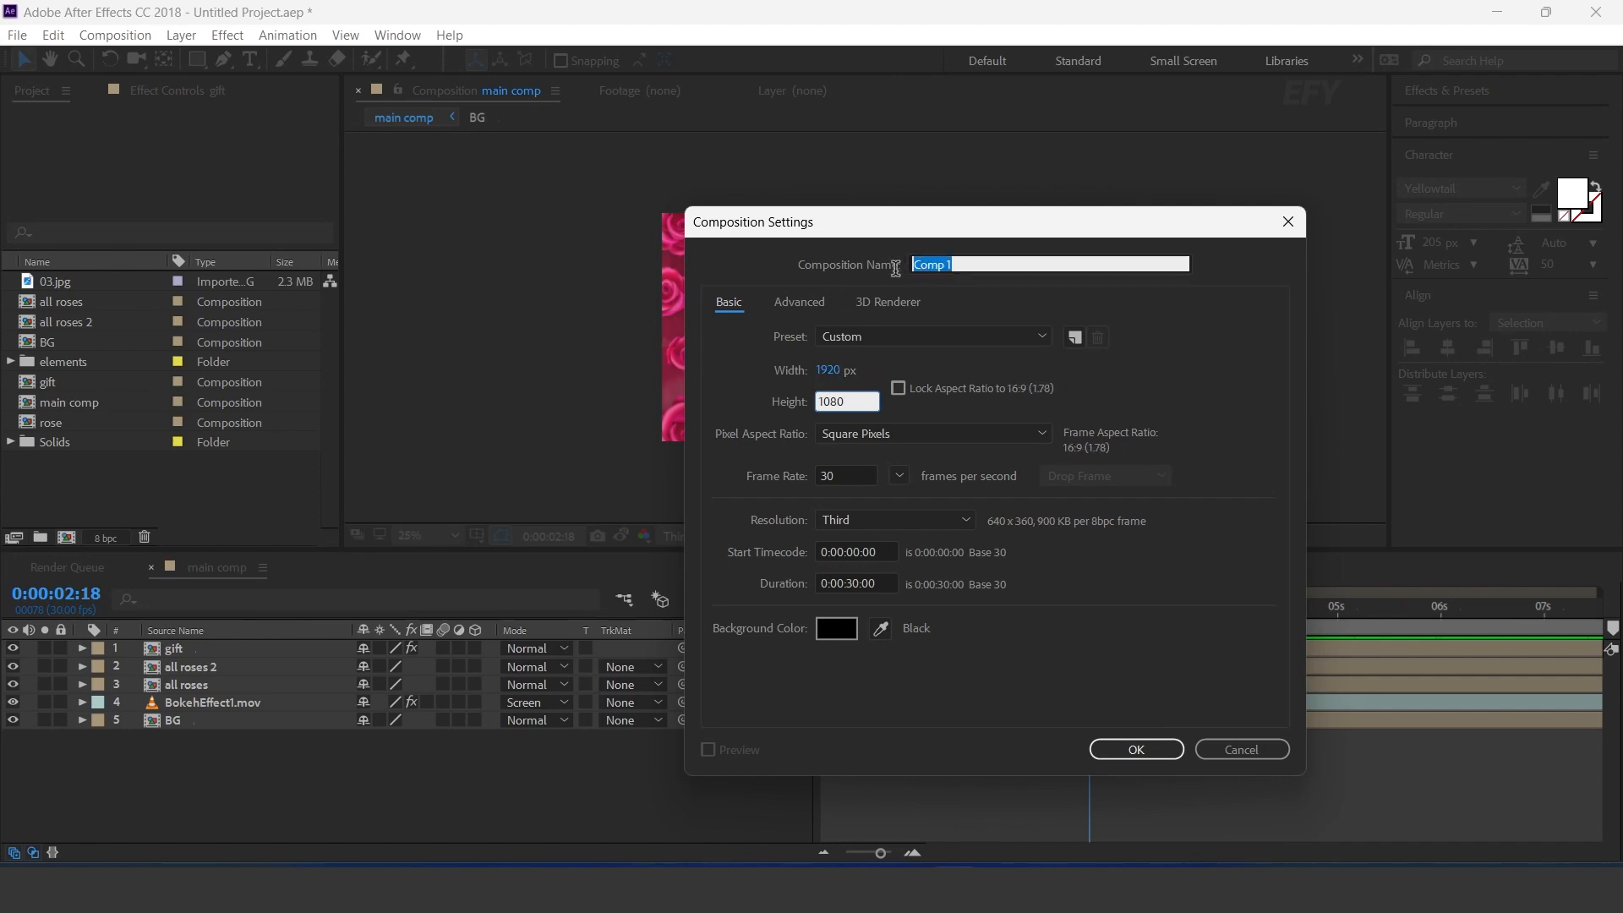
{"action": "type", "text": "placeholder"}
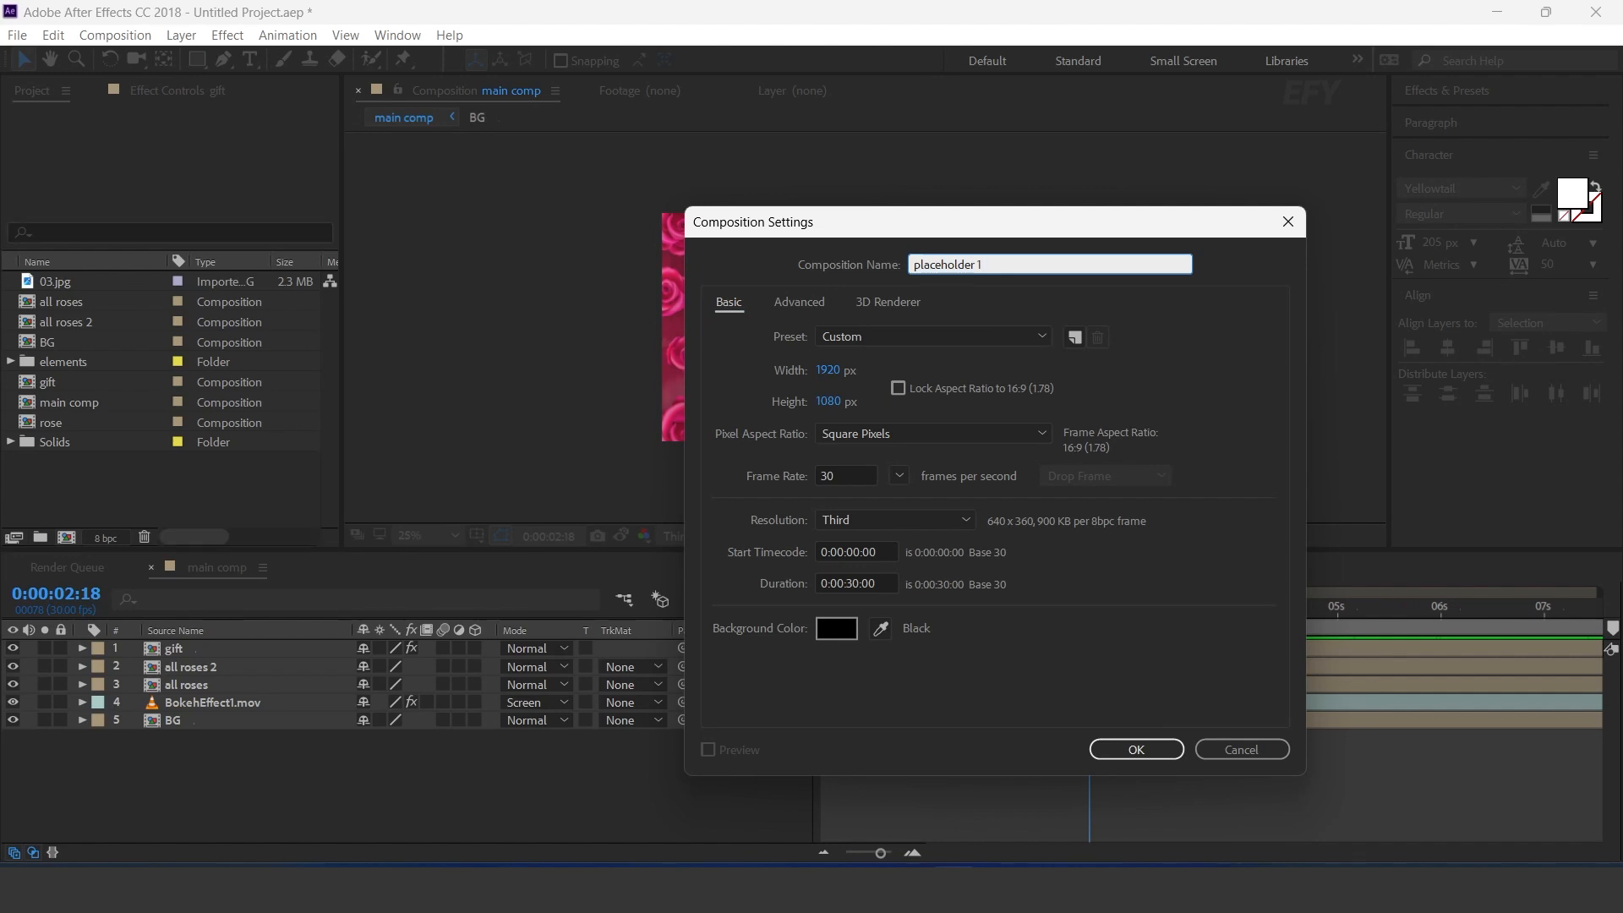
{"action": "key", "text": "Return"}
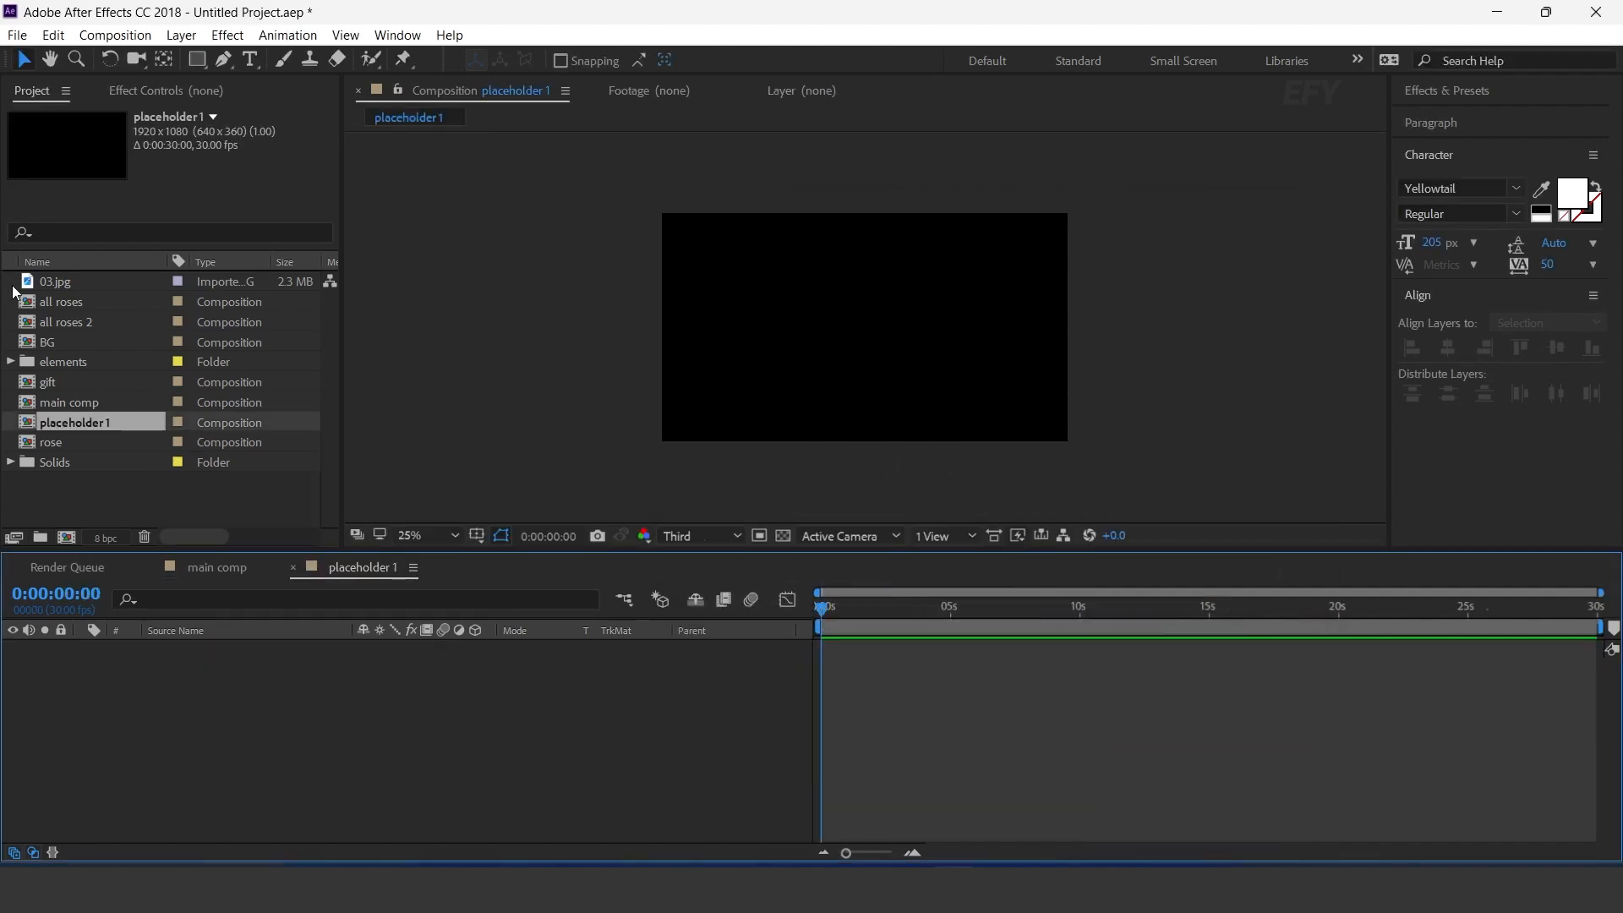
Step: Add 03.jpg to the placeholder 1 composition and close its timeline
{"action": "left_click_drag", "start_coordinate": [42, 286], "coordinate": [211, 703]}
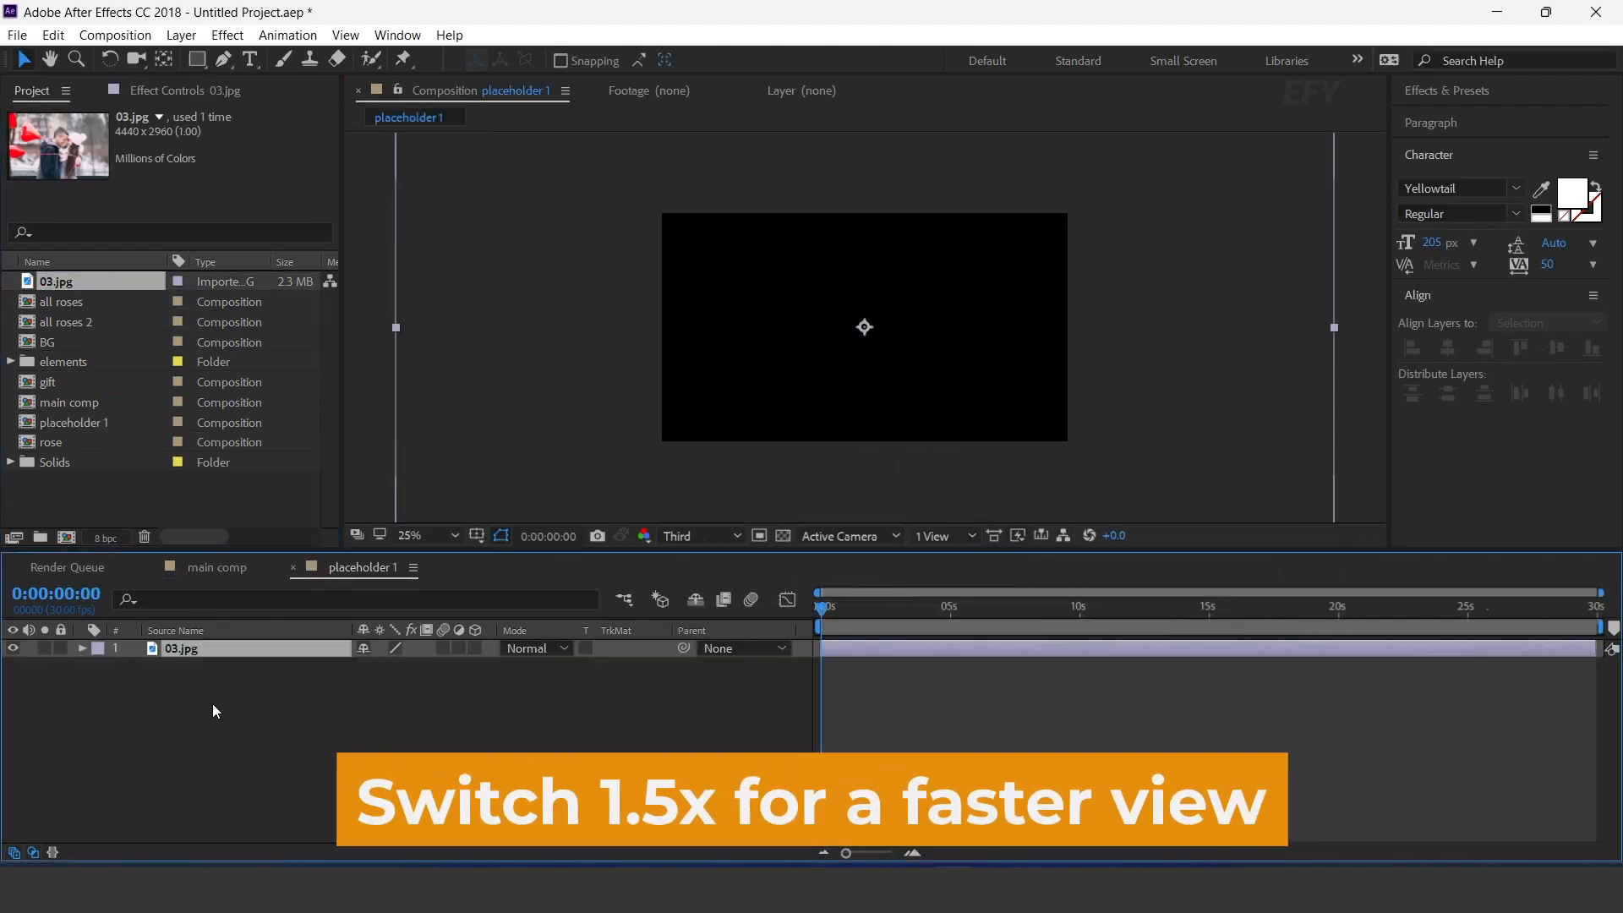
{"action": "left_click", "coordinate": [293, 567]}
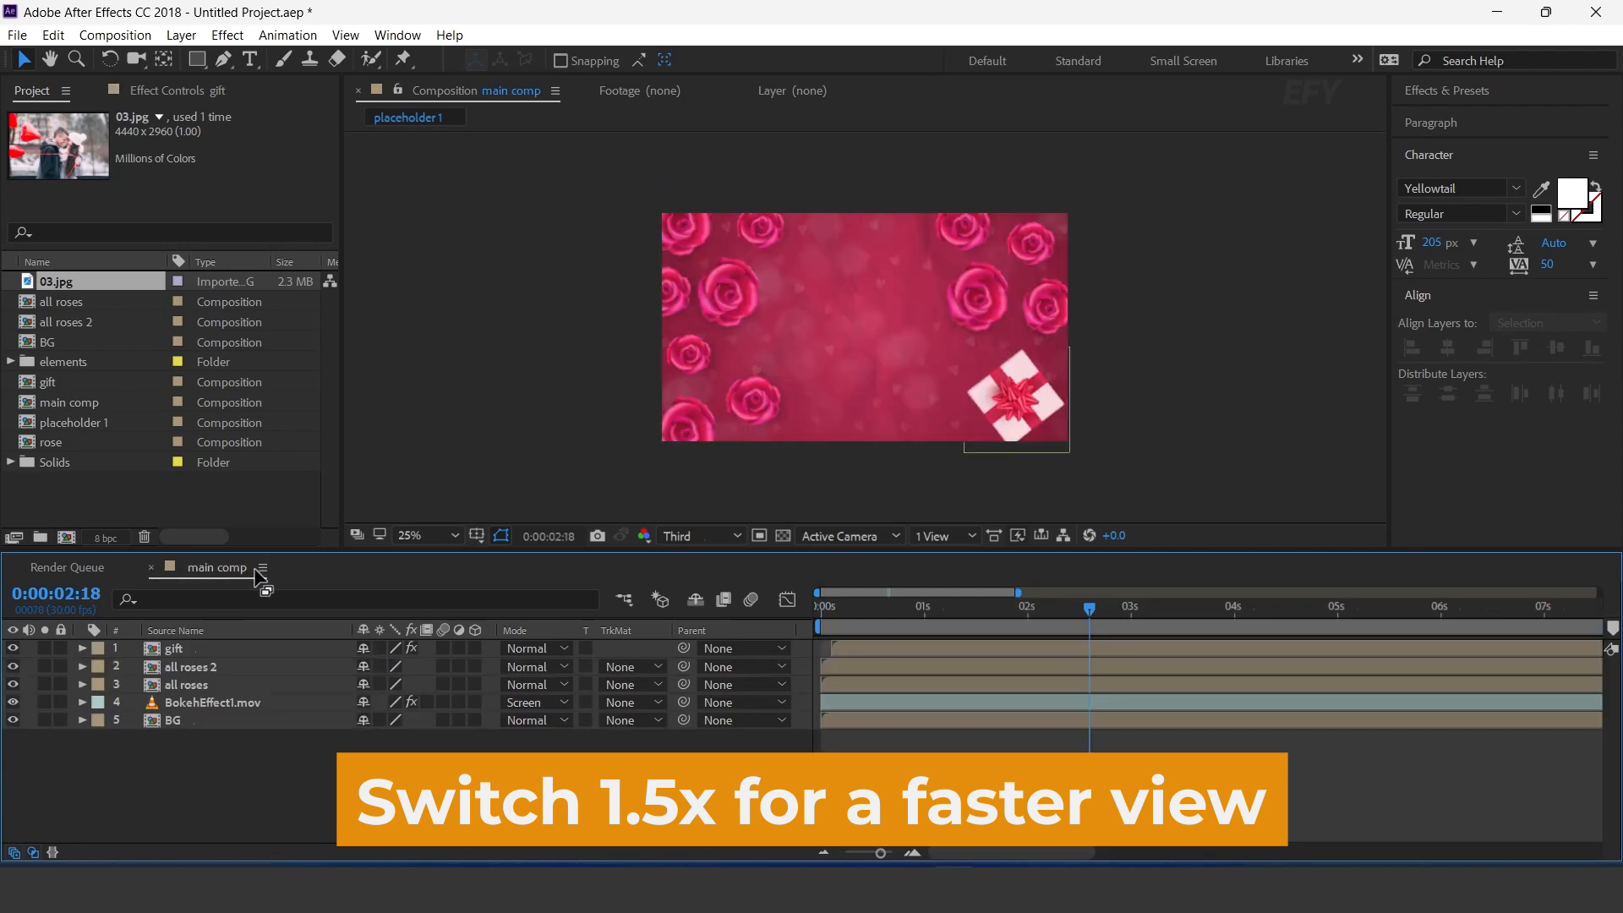
Step: Create a new 1920 × 1080 px composition named matte
{"action": "left_click", "coordinate": [120, 500]}
{"action": "left_click", "coordinate": [66, 540]}
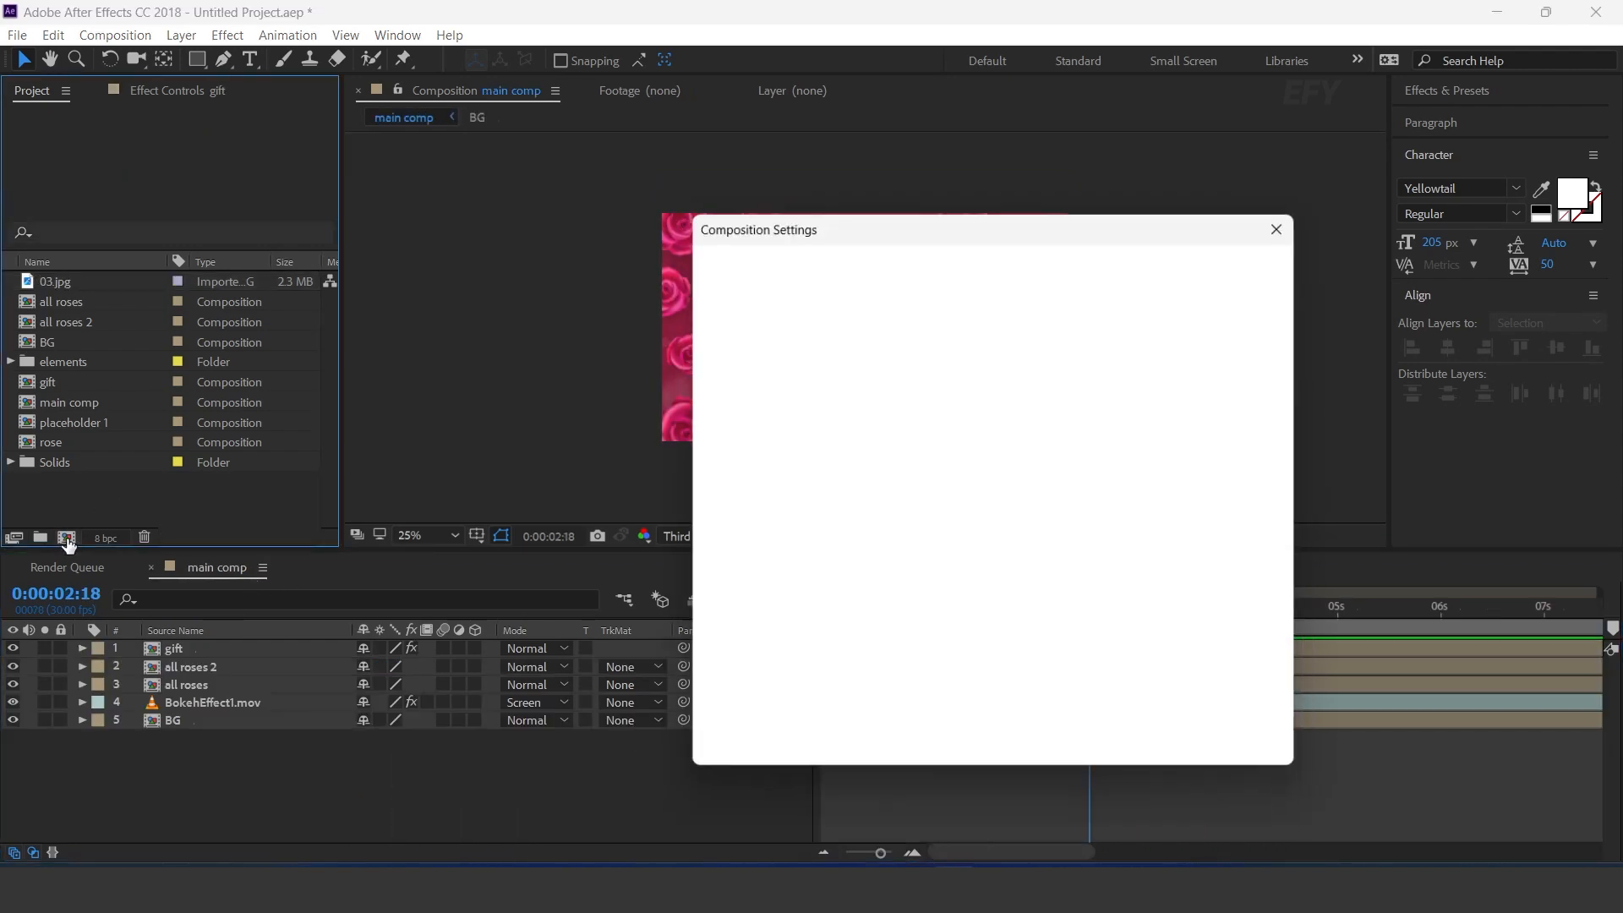
{"action": "type", "text": "matte"}
{"action": "key", "text": "Return"}
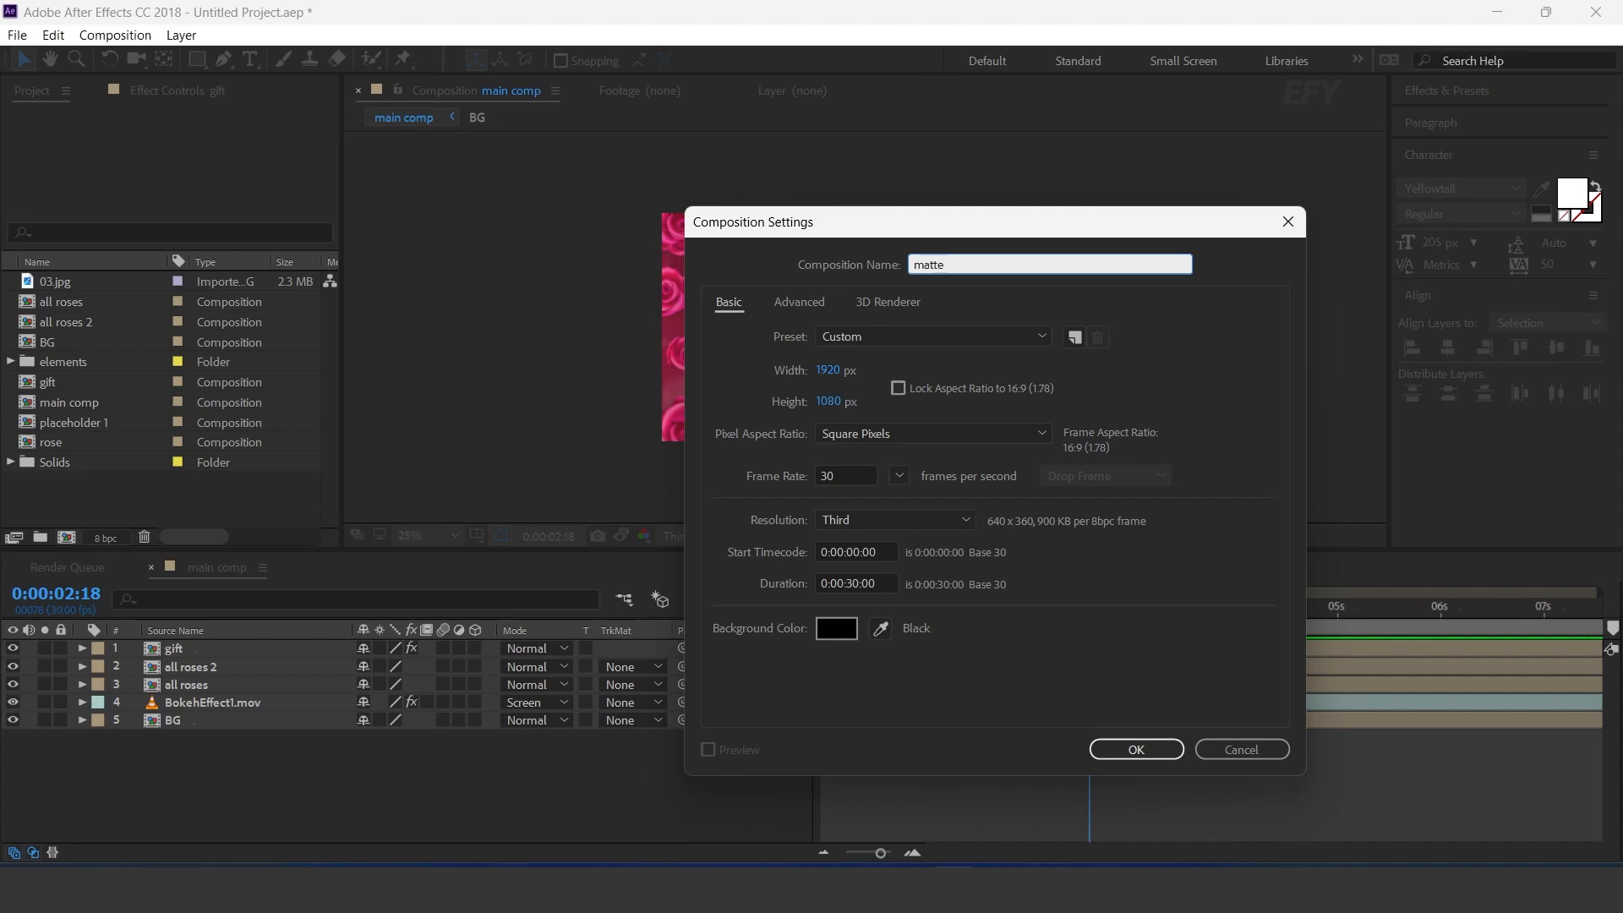
Step: Add dust 1.mov, dust 2.mov and dust 3.mov from the elements folder to the matte composition and set their blending modes to Screen
{"action": "left_click", "coordinate": [56, 364]}
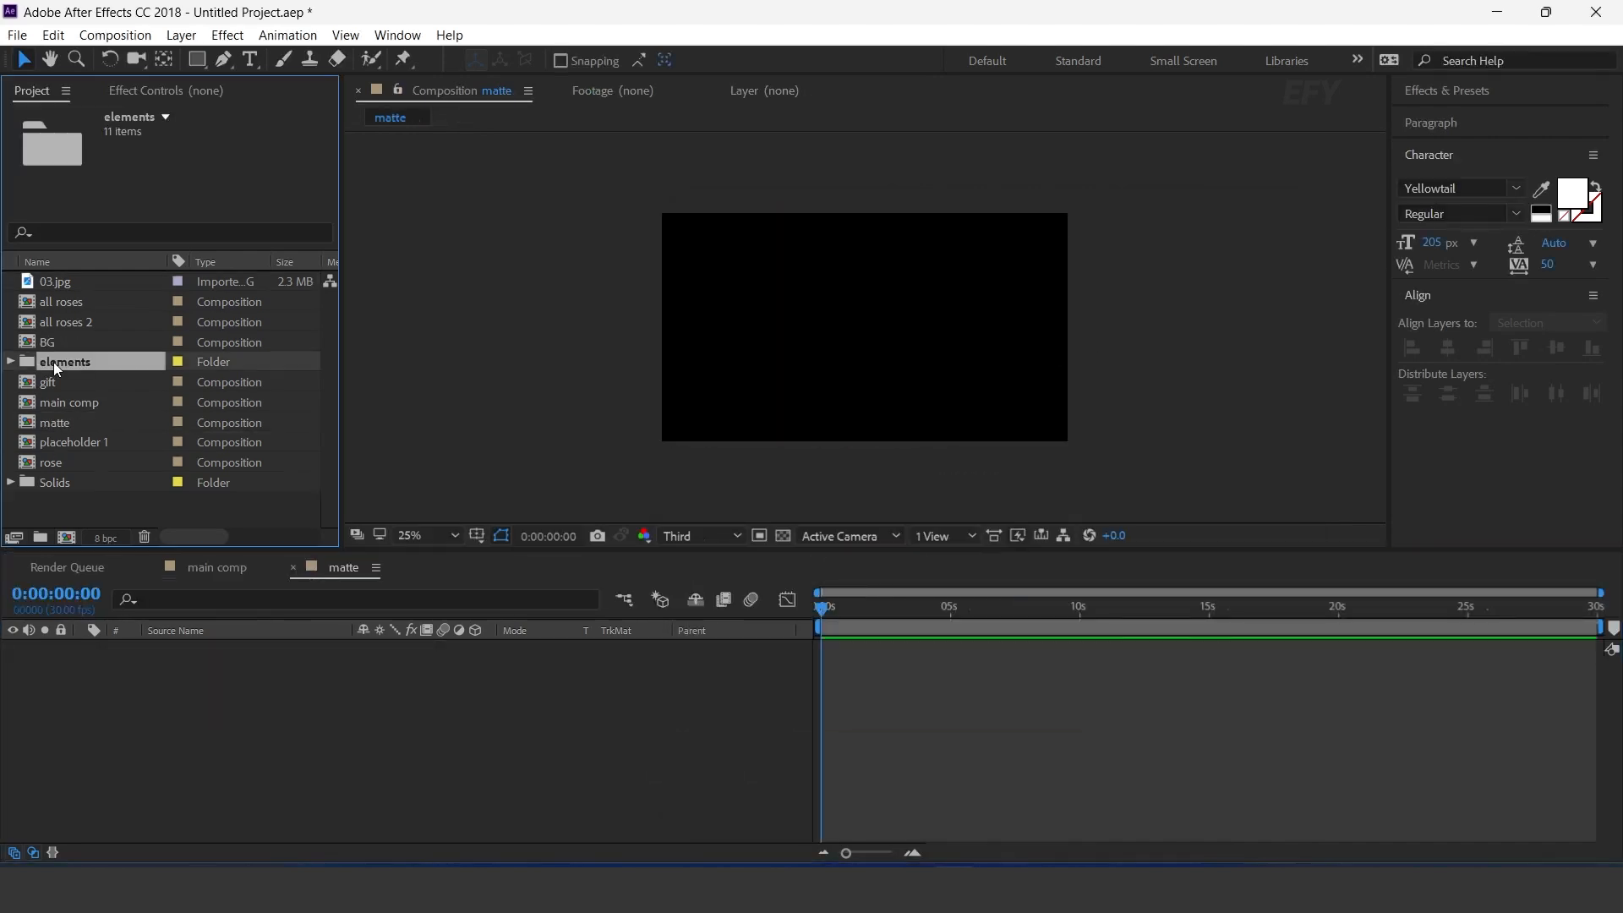
{"action": "left_click", "coordinate": [10, 364]}
{"action": "left_click_drag", "start_coordinate": [63, 342], "coordinate": [152, 722]}
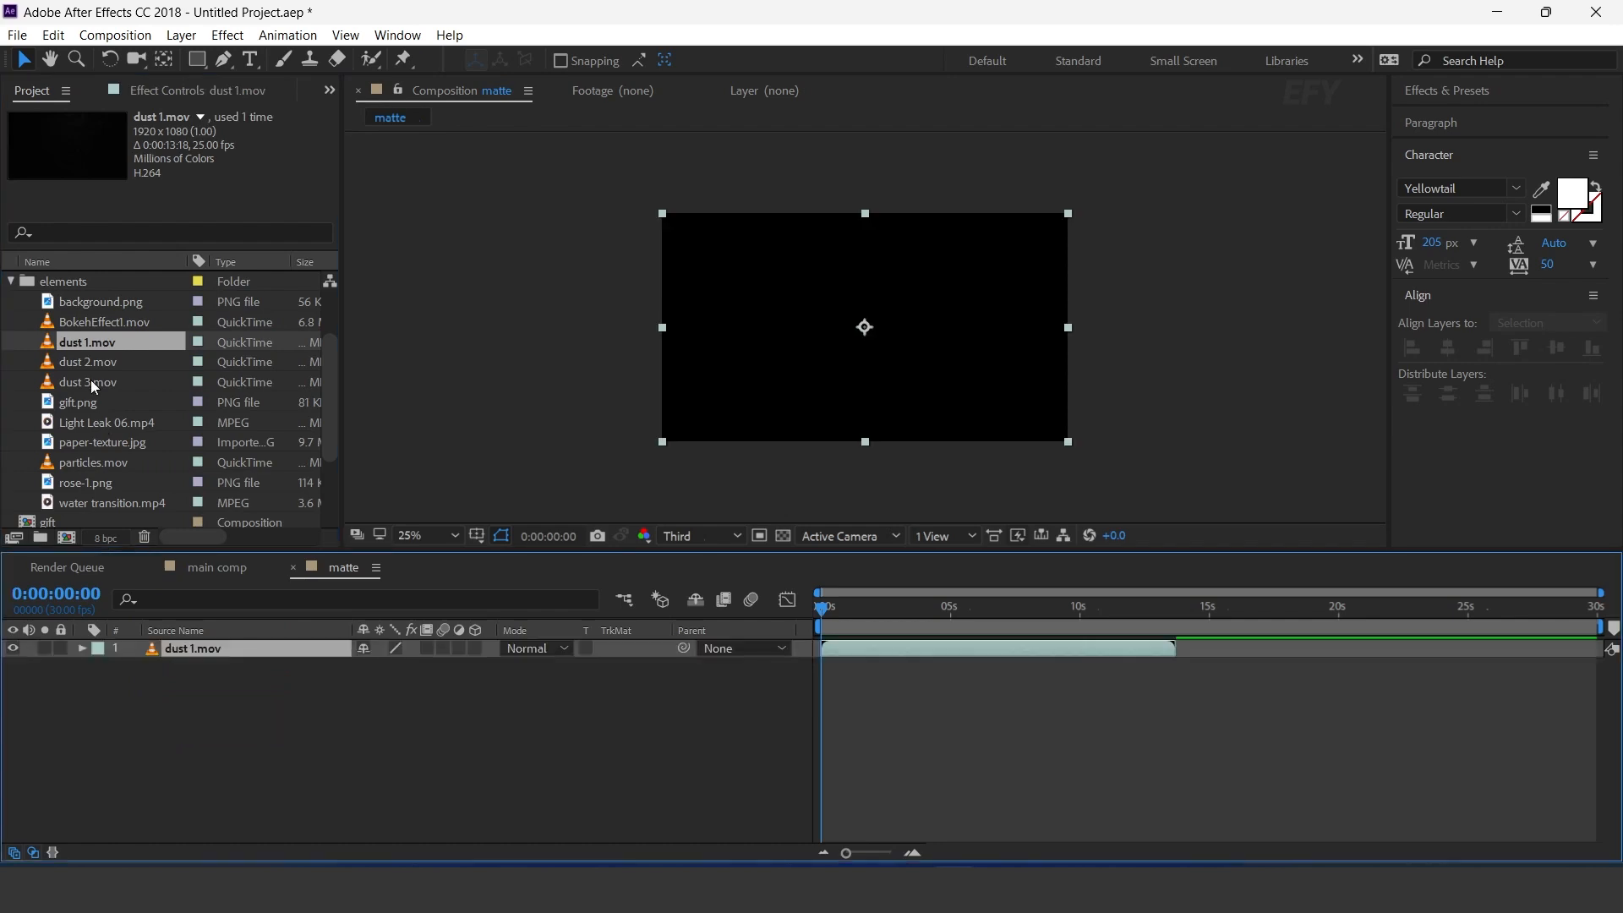
{"action": "left_click", "coordinate": [83, 364]}
{"action": "left_click_drag", "start_coordinate": [50, 370], "coordinate": [231, 742]}
{"action": "left_click_drag", "start_coordinate": [49, 382], "coordinate": [190, 644]}
{"action": "left_click", "coordinate": [517, 646]}
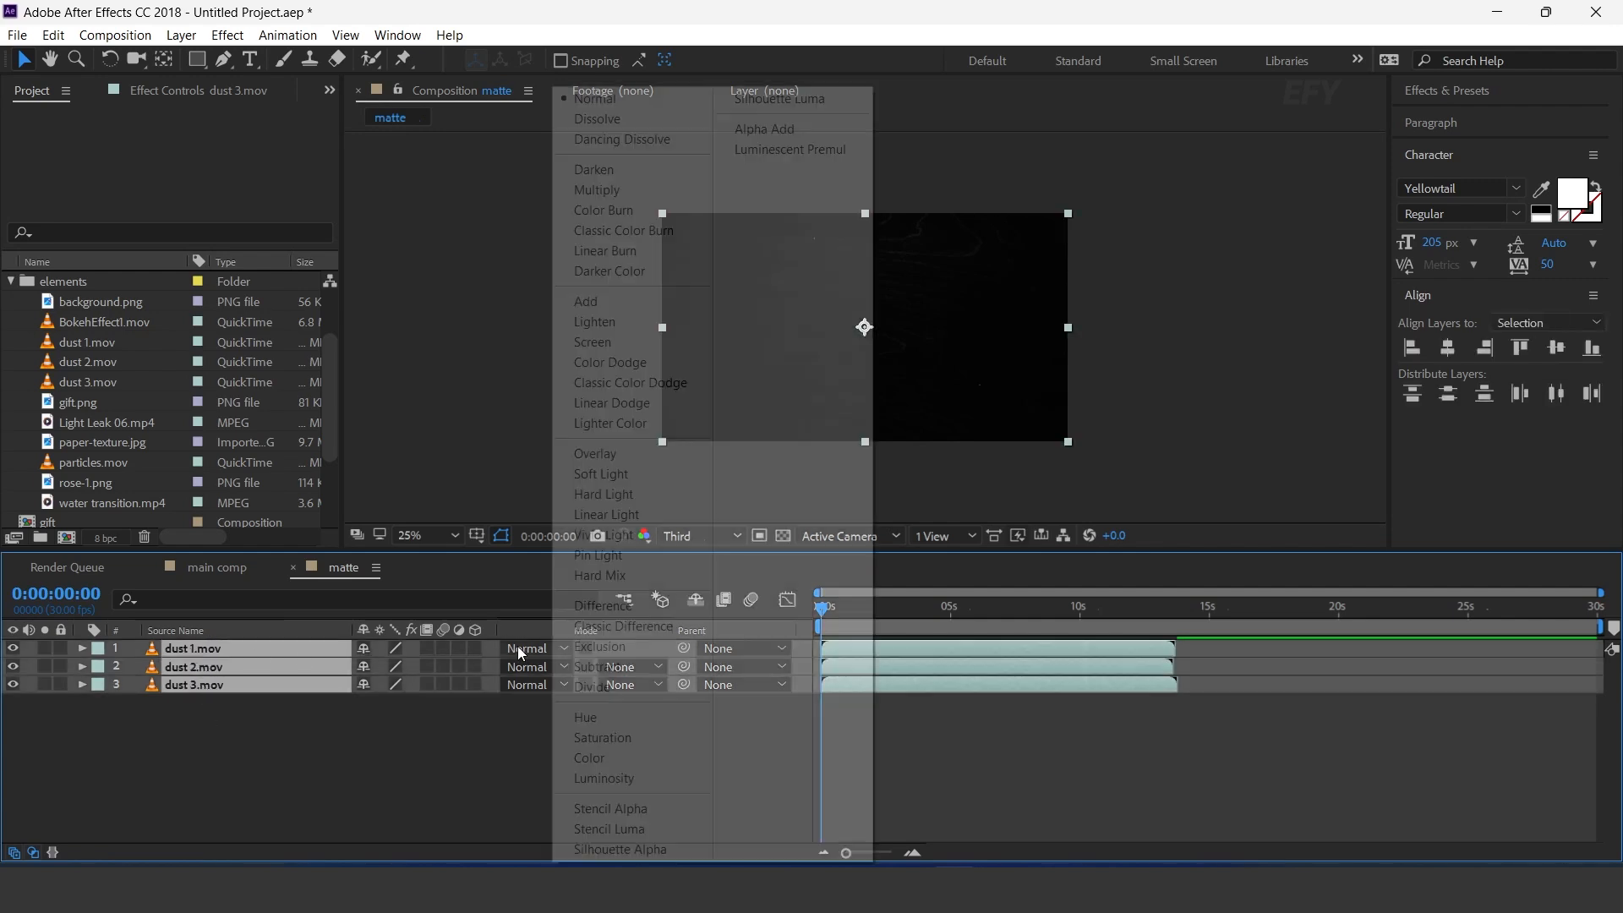
{"action": "left_click", "coordinate": [600, 340]}
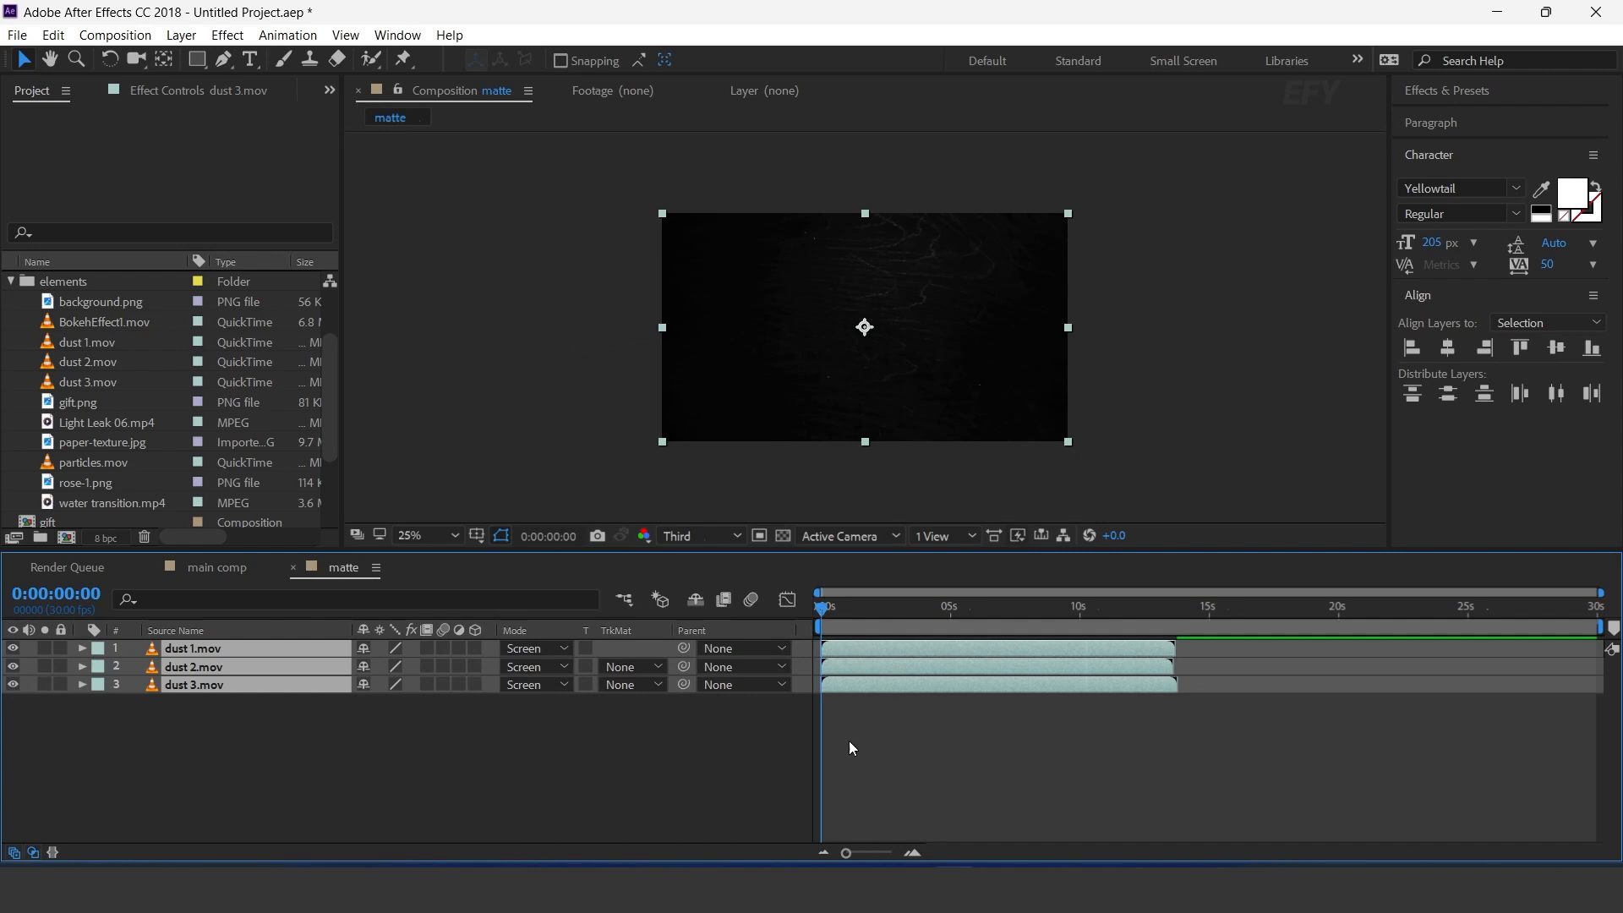
Step: Trim the opening of all three dust layers at about 4.4 seconds and shift them to start at 0:00:00:00
{"action": "left_click_drag", "start_coordinate": [820, 606], "coordinate": [933, 615]}
{"action": "key", "text": "alt+bracketleft"}
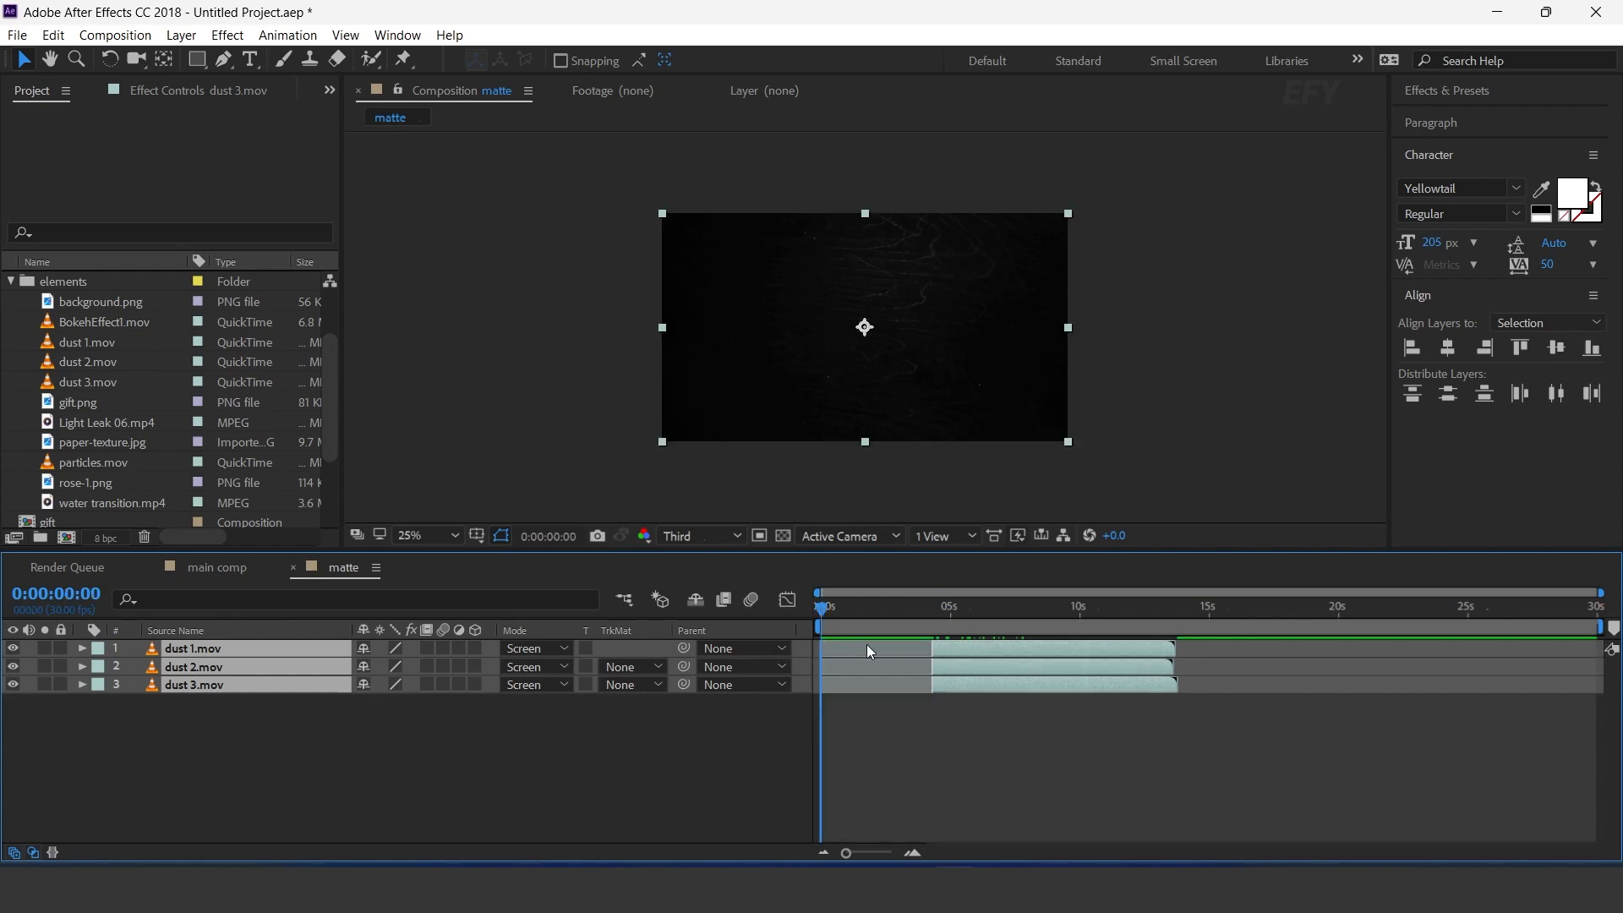
{"action": "key", "text": "bracketleft"}
Step: Enable time remapping on the three dust layers, extend them to the composition's 30-second end, and collapse their properties
{"action": "right_click", "coordinate": [1026, 655]}
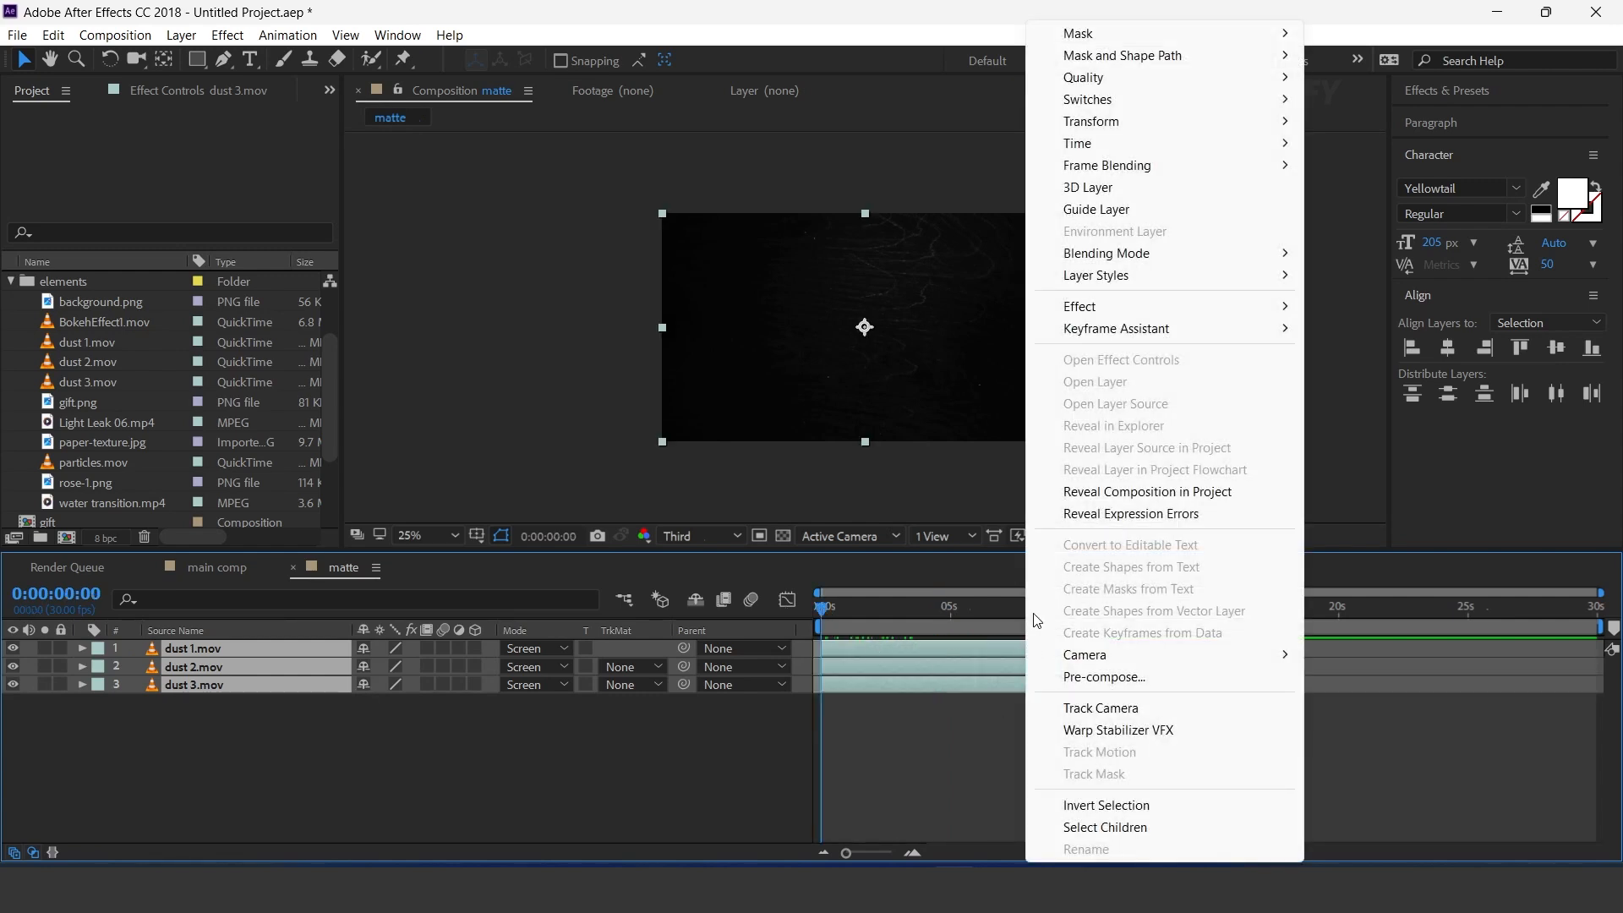
{"action": "mouse_move", "coordinate": [1127, 127]}
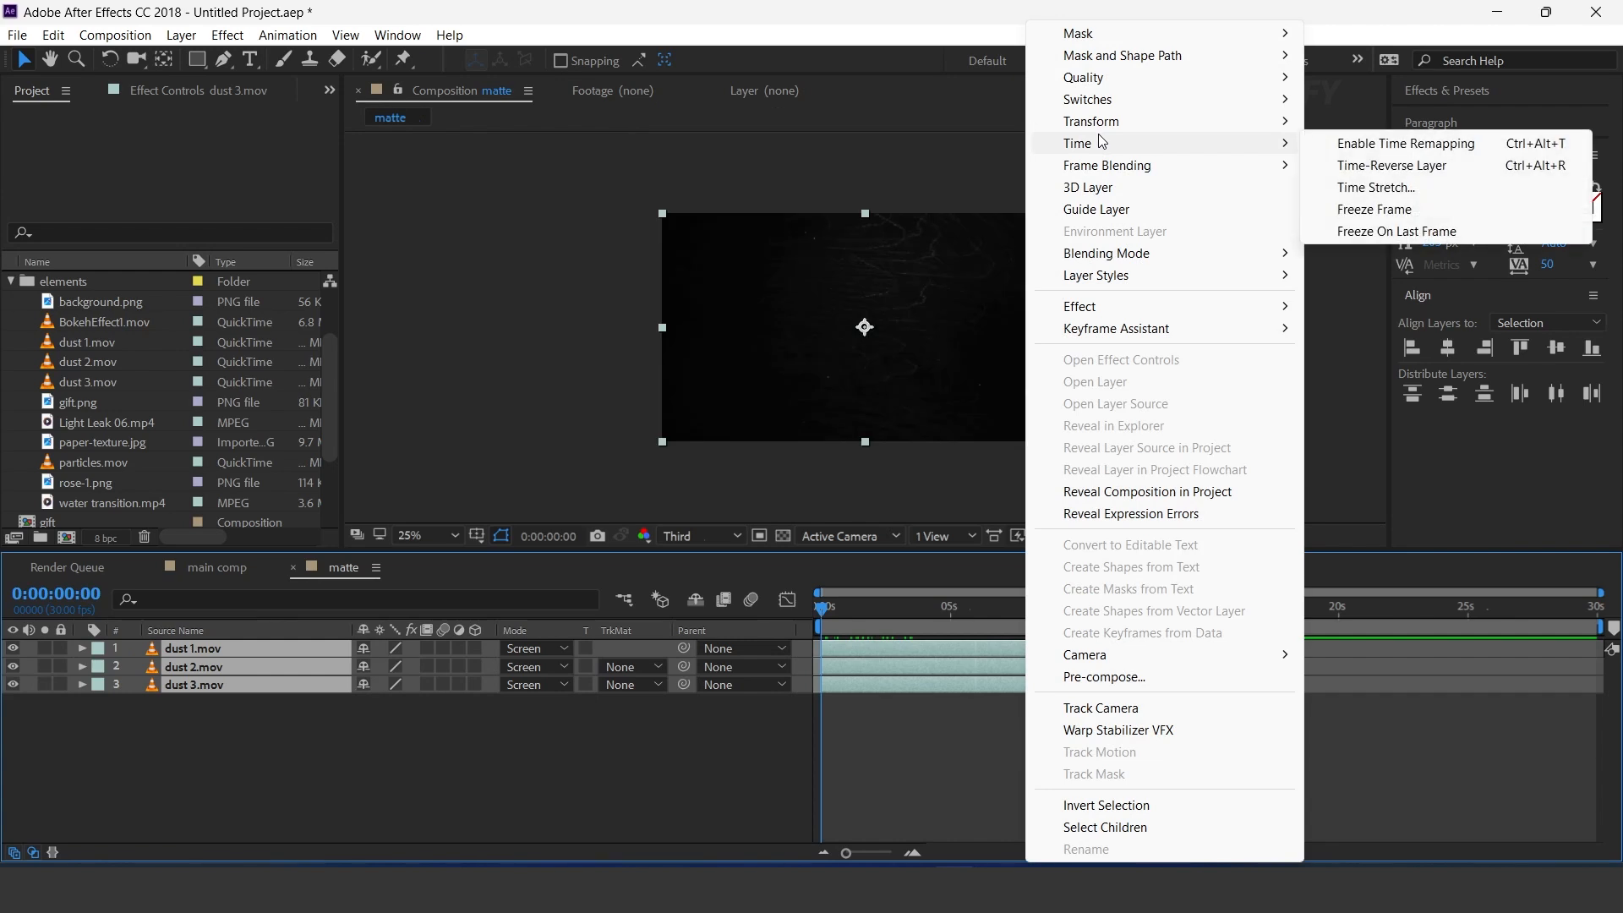
{"action": "left_click", "coordinate": [1352, 142]}
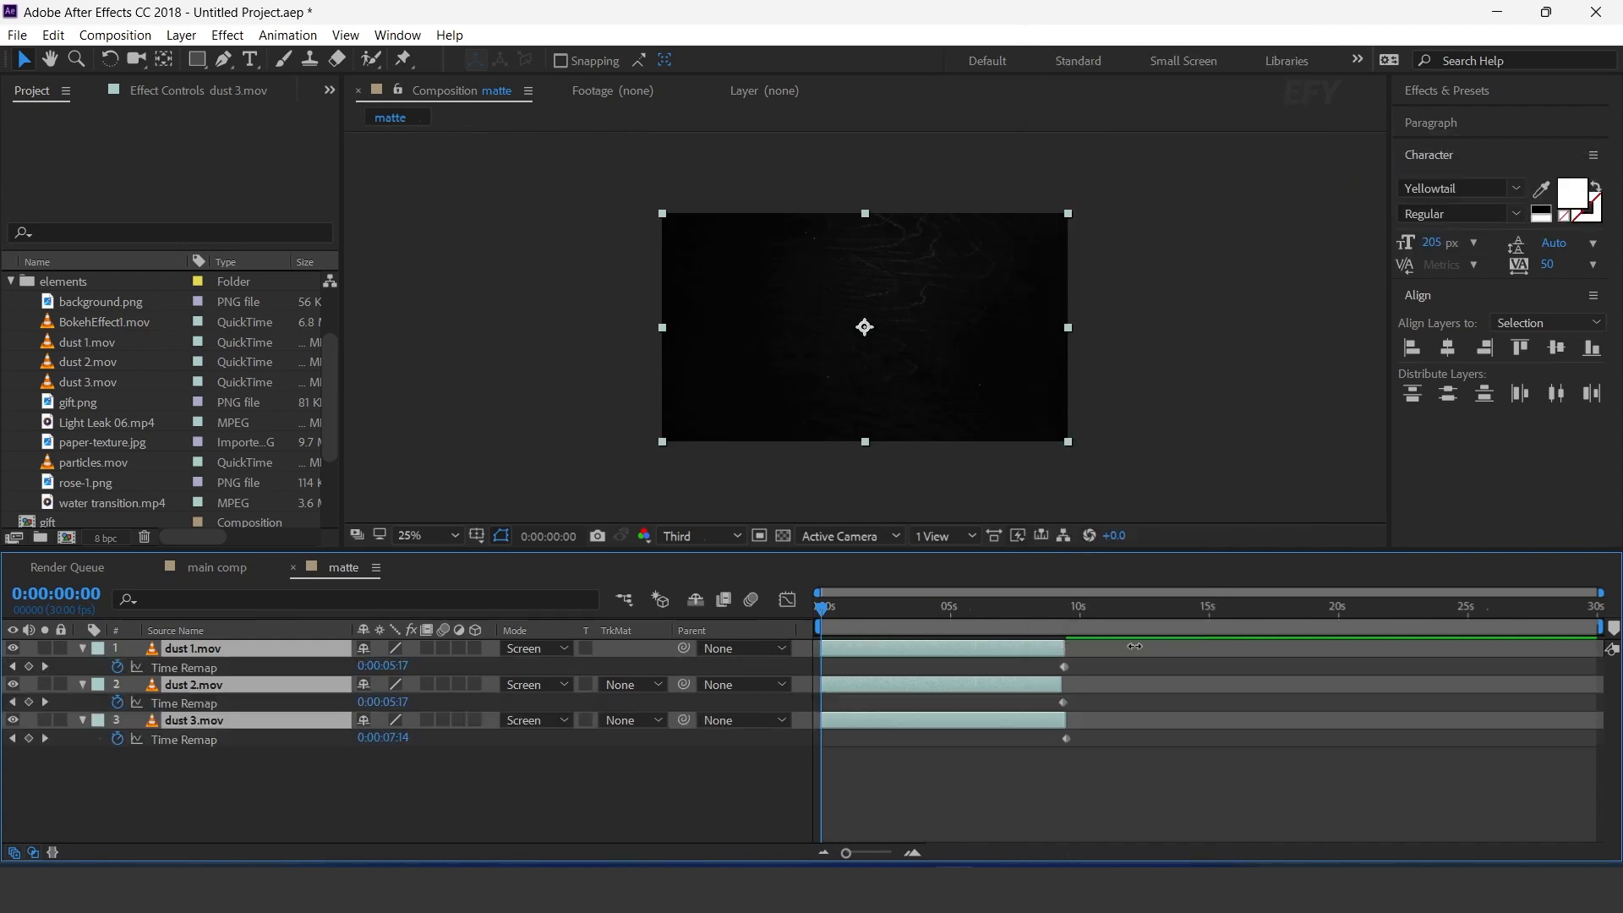
{"action": "left_click_drag", "start_coordinate": [1064, 649], "coordinate": [1615, 648]}
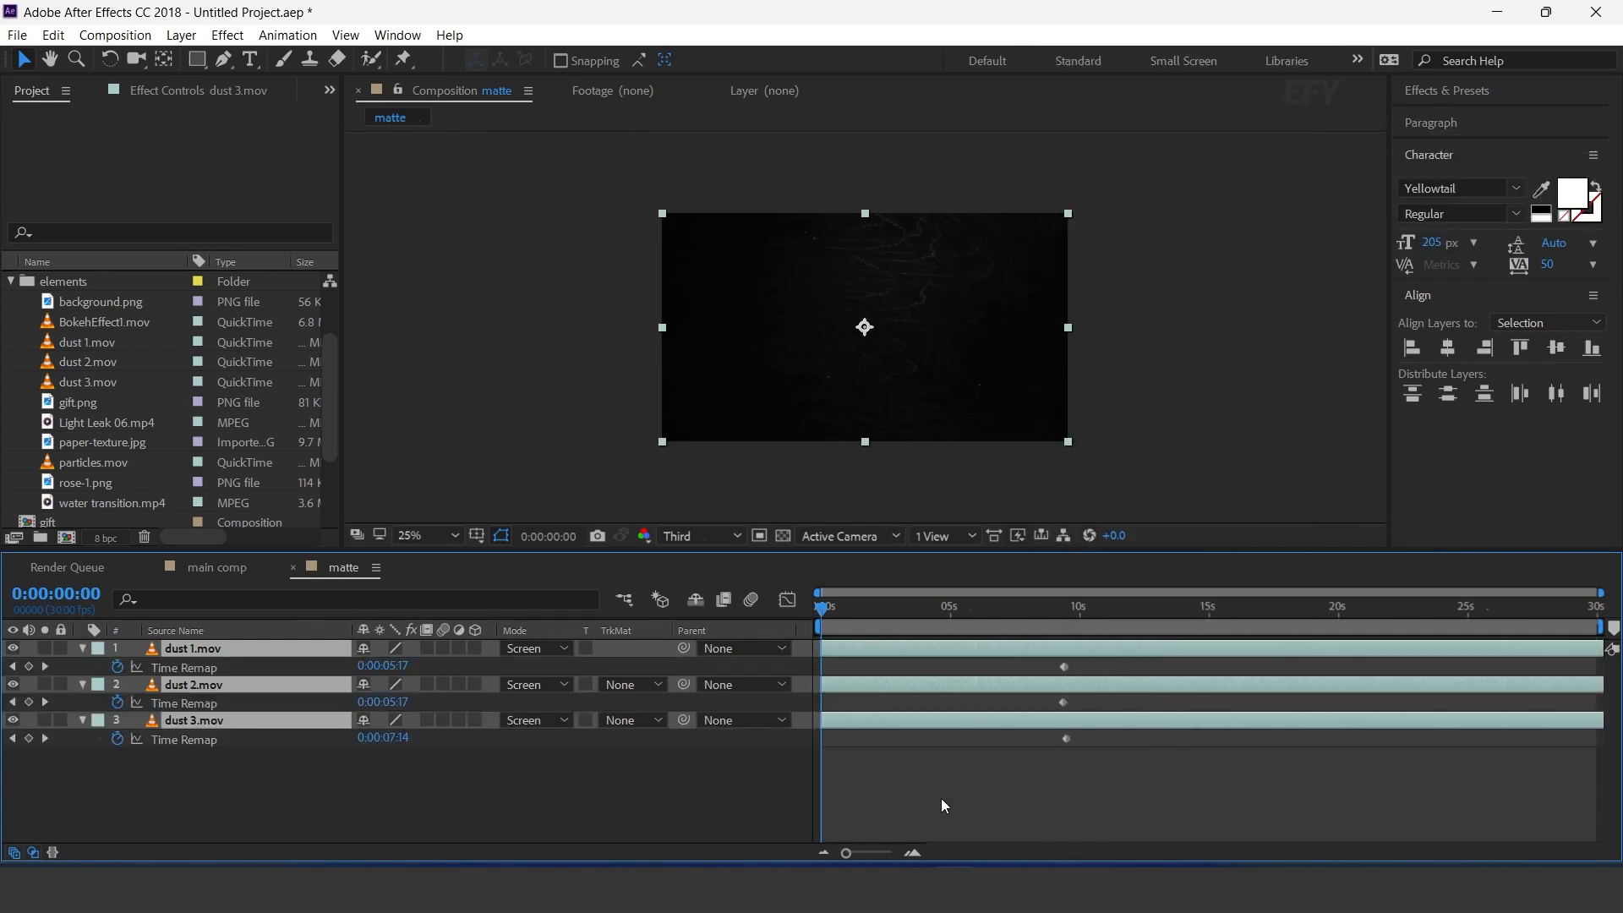
{"action": "left_click", "coordinate": [83, 684]}
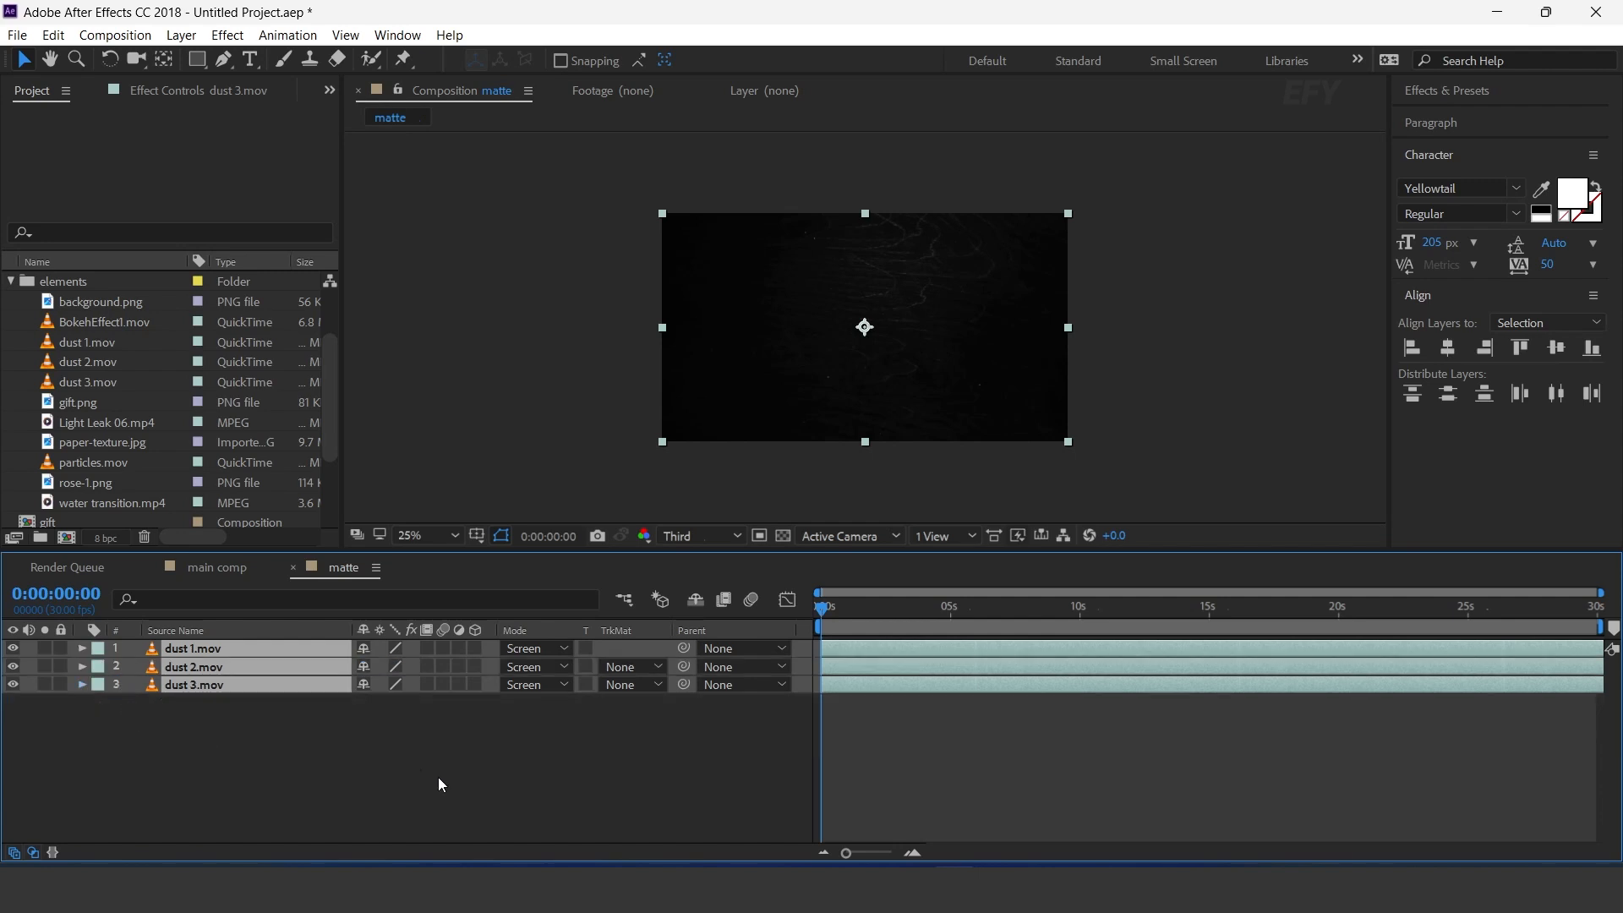
Step: Preview the combined dust animation in the matte composition from the beginning
{"action": "left_click", "coordinate": [438, 778]}
{"action": "left_click_drag", "start_coordinate": [825, 609], "coordinate": [1141, 795]}
{"action": "left_click", "coordinate": [820, 608]}
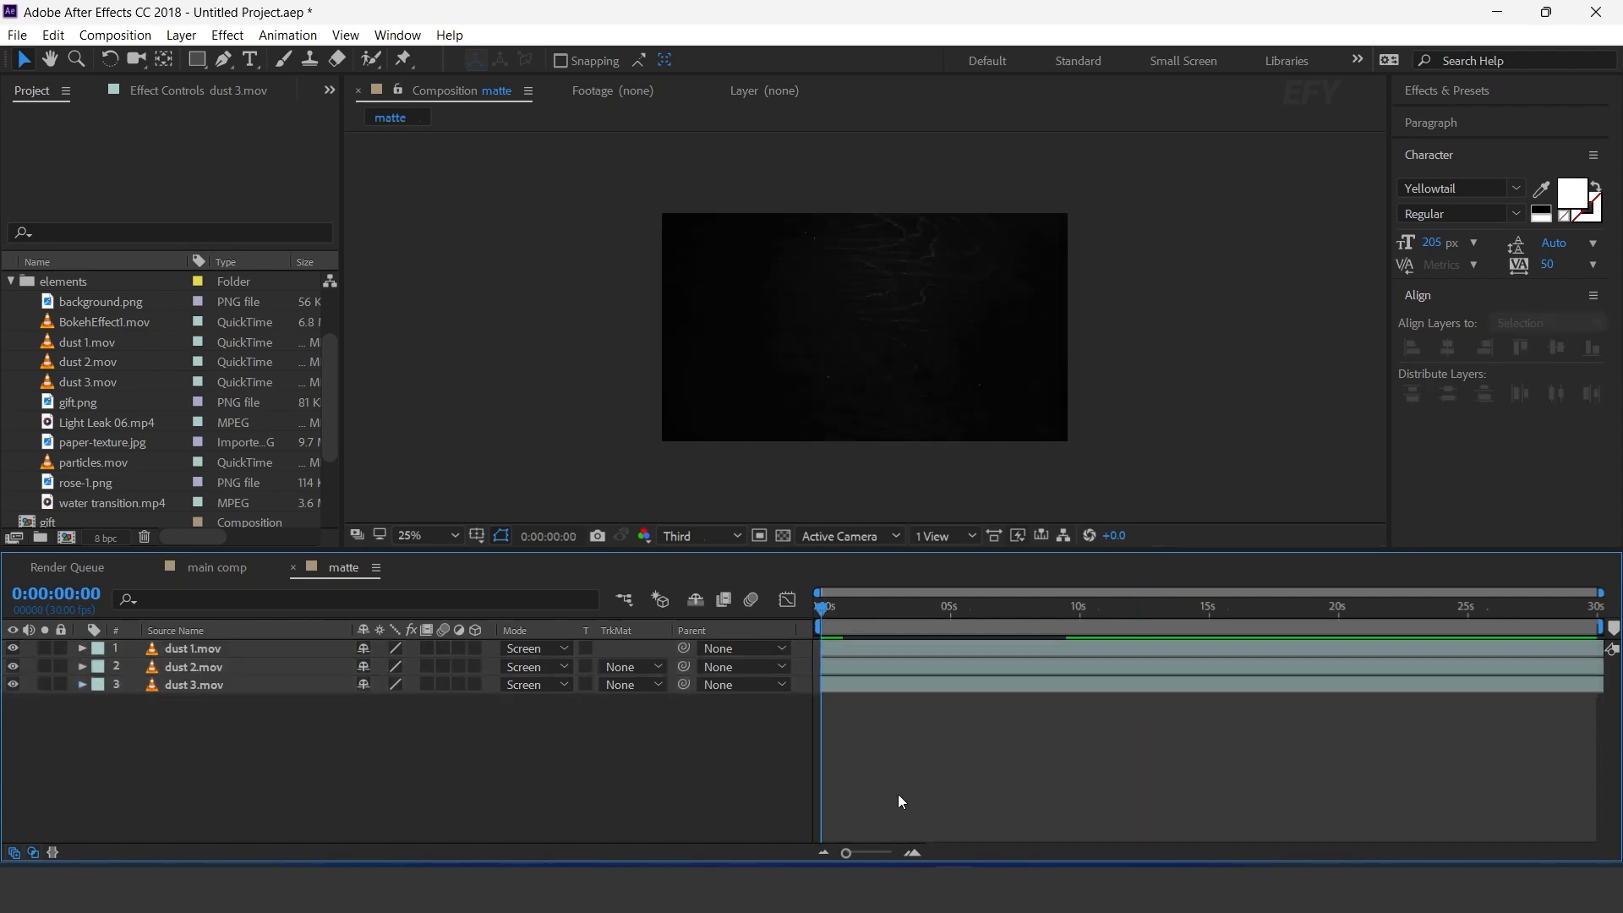
{"action": "key", "text": "space"}
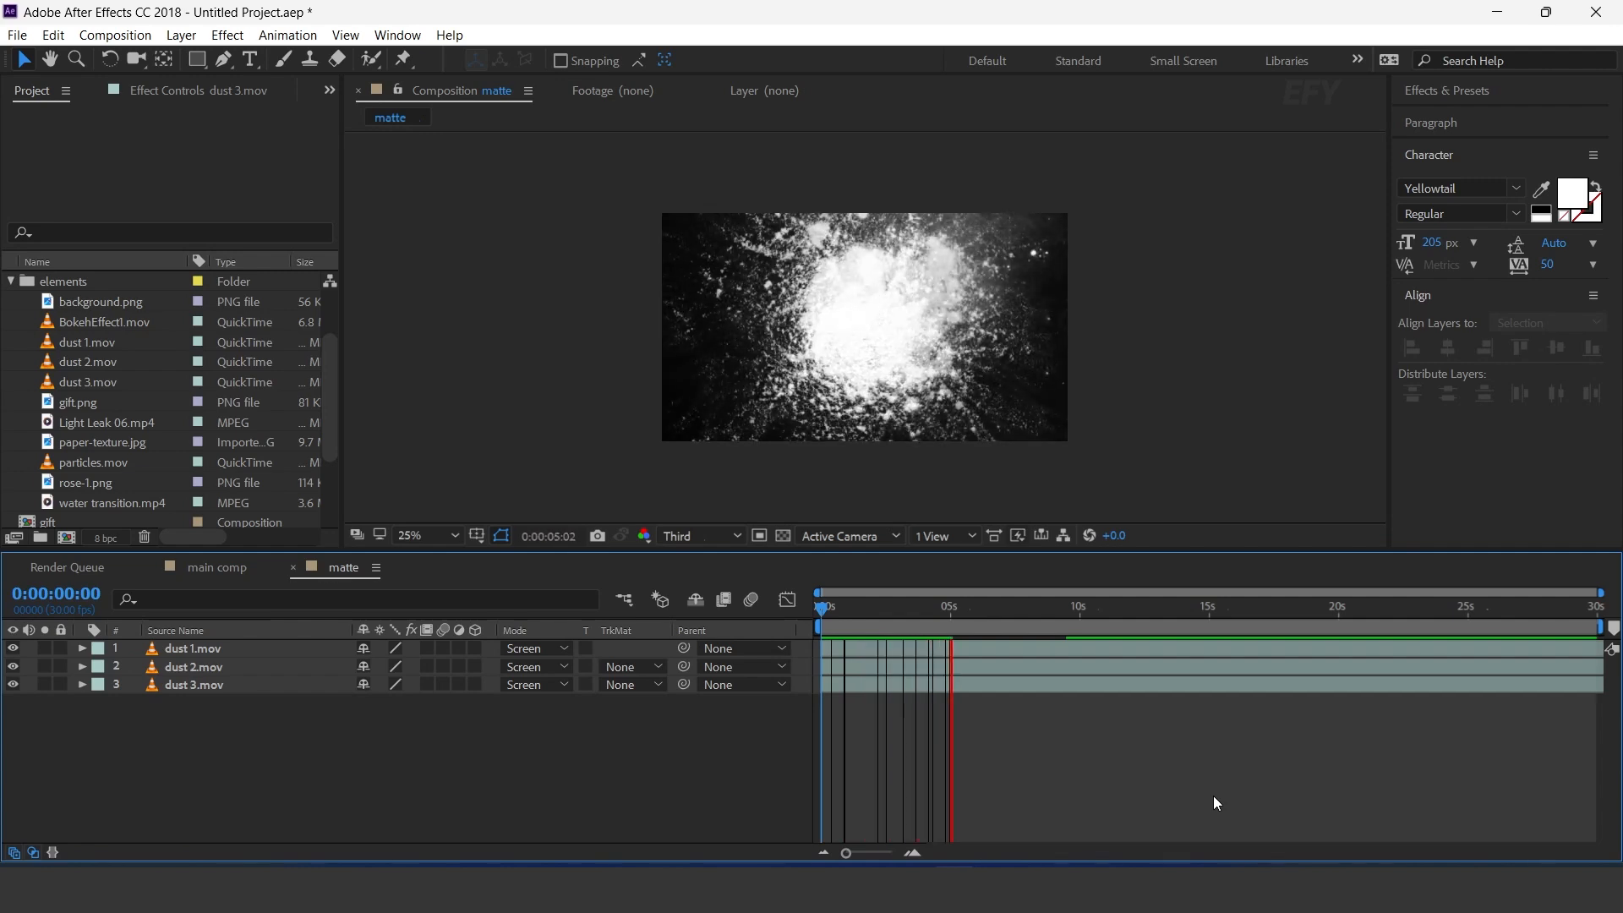
Step: At 0:00:08:14, add a 1920 × 1080 px white solid beneath the dust layers and hide it
{"action": "left_click_drag", "start_coordinate": [1002, 615], "coordinate": [1040, 616]}
{"action": "right_click", "coordinate": [599, 741]}
{"action": "mouse_move", "coordinate": [658, 516]}
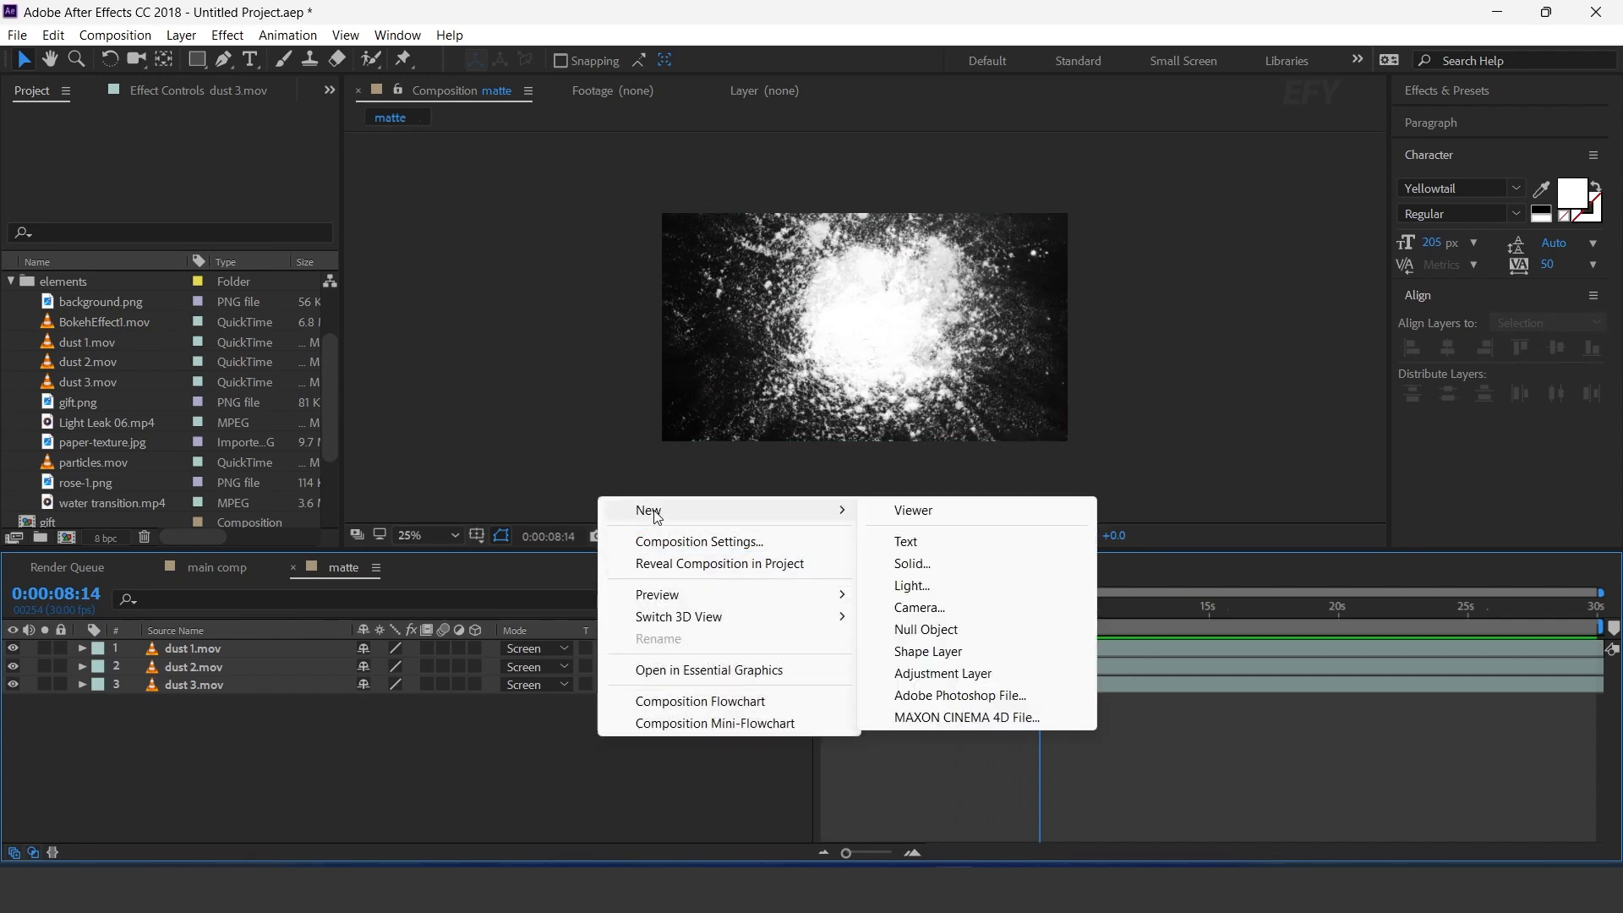
{"action": "left_click", "coordinate": [913, 564]}
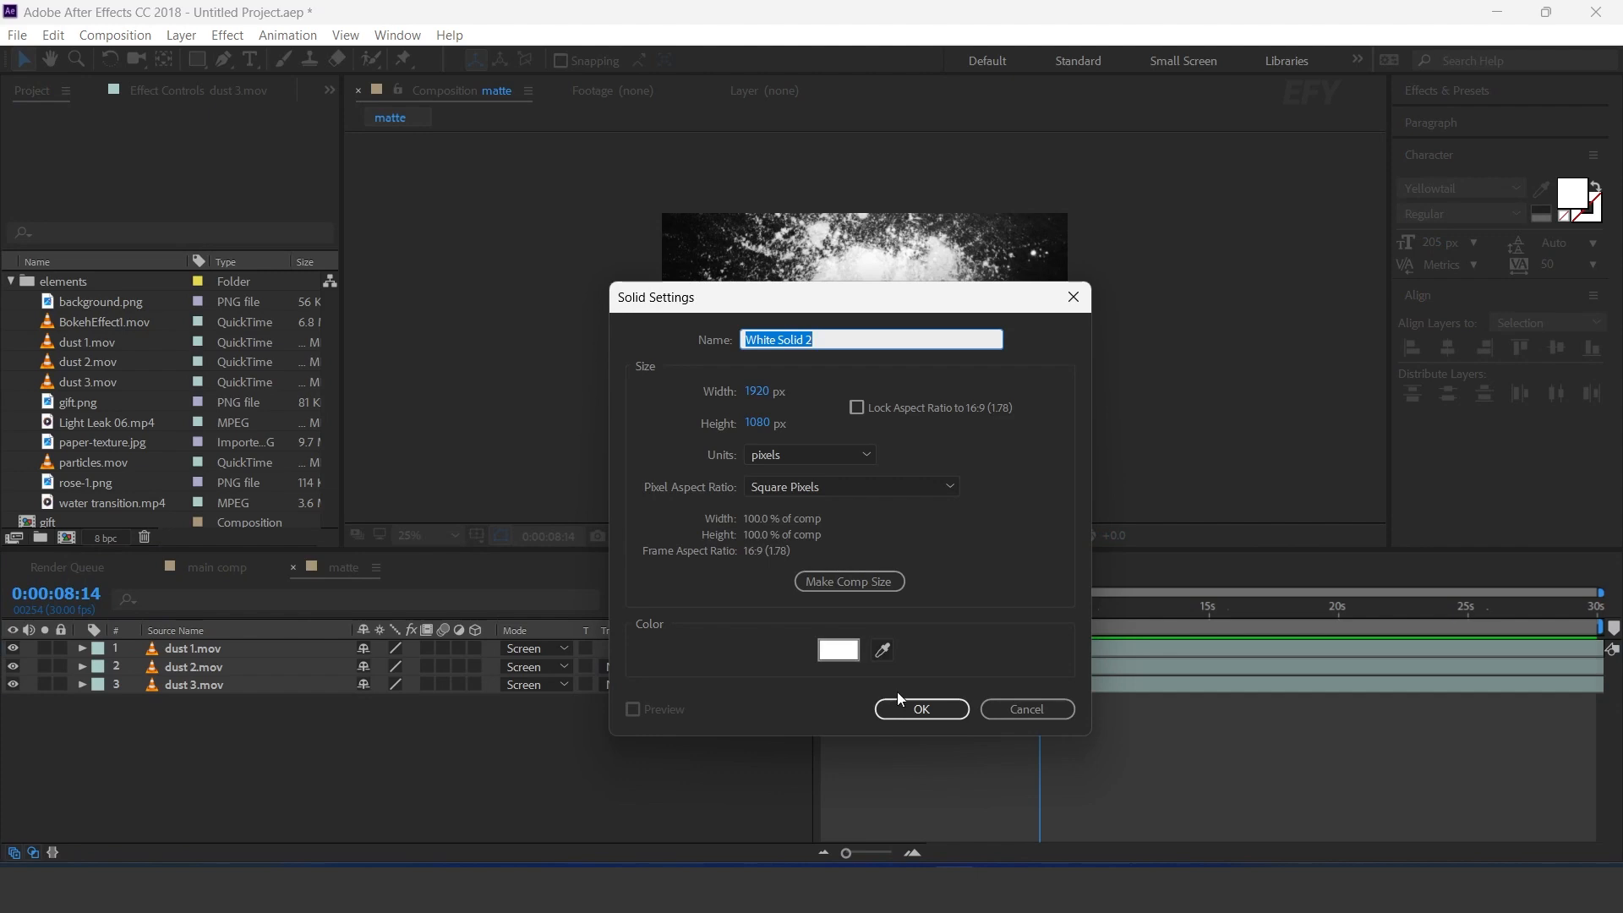
{"action": "left_click", "coordinate": [946, 707]}
{"action": "left_click_drag", "start_coordinate": [205, 672], "coordinate": [210, 716]}
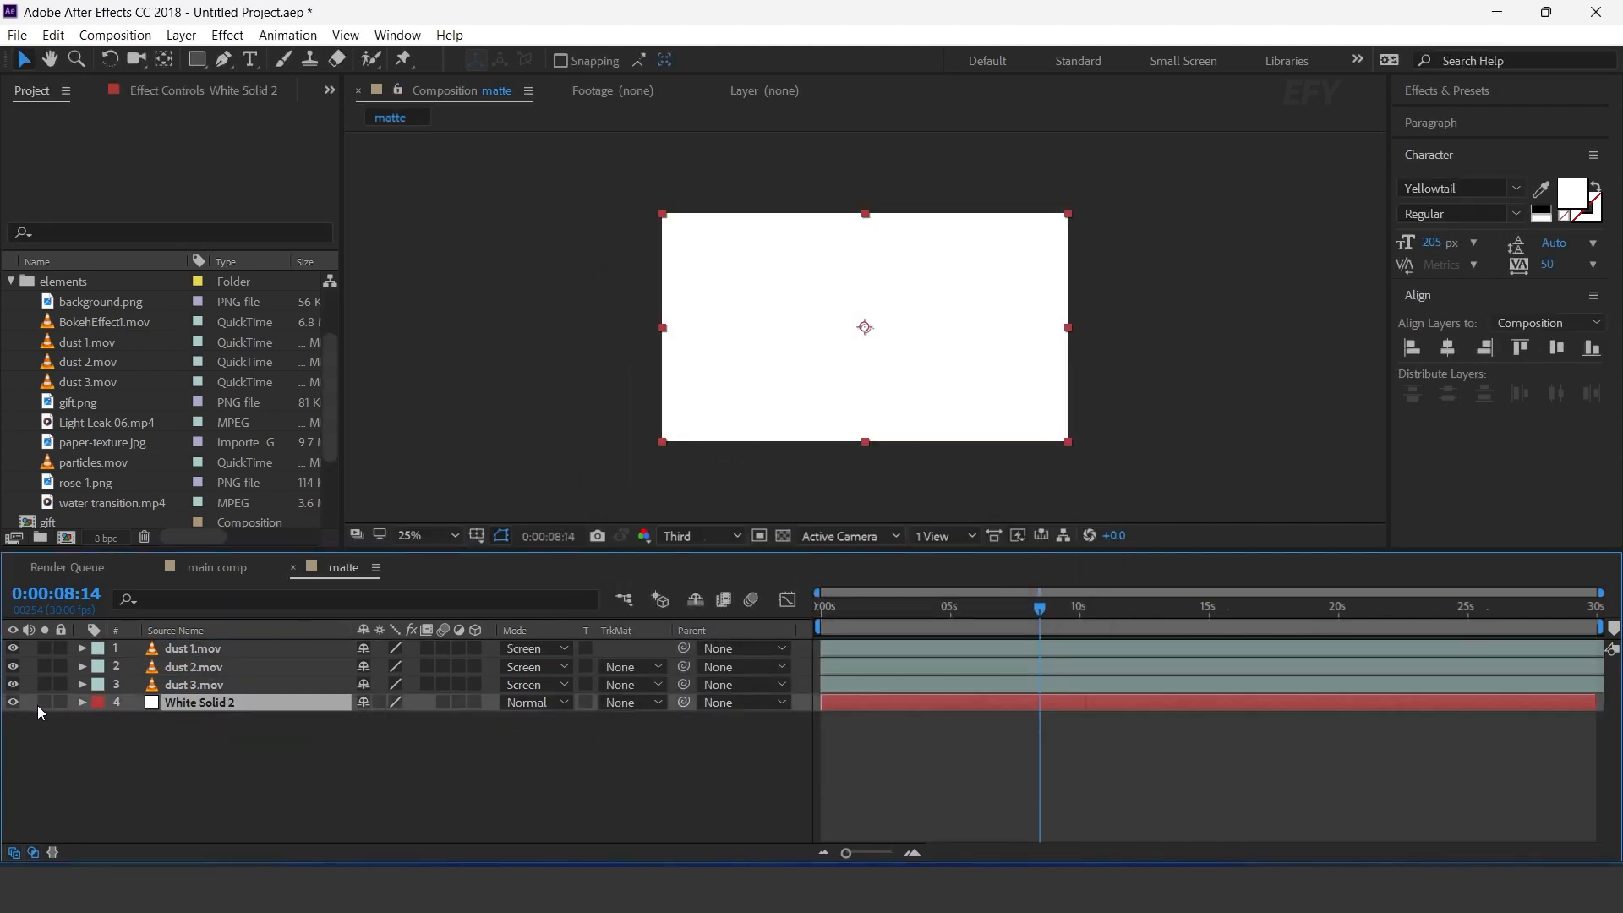
{"action": "left_click", "coordinate": [13, 701]}
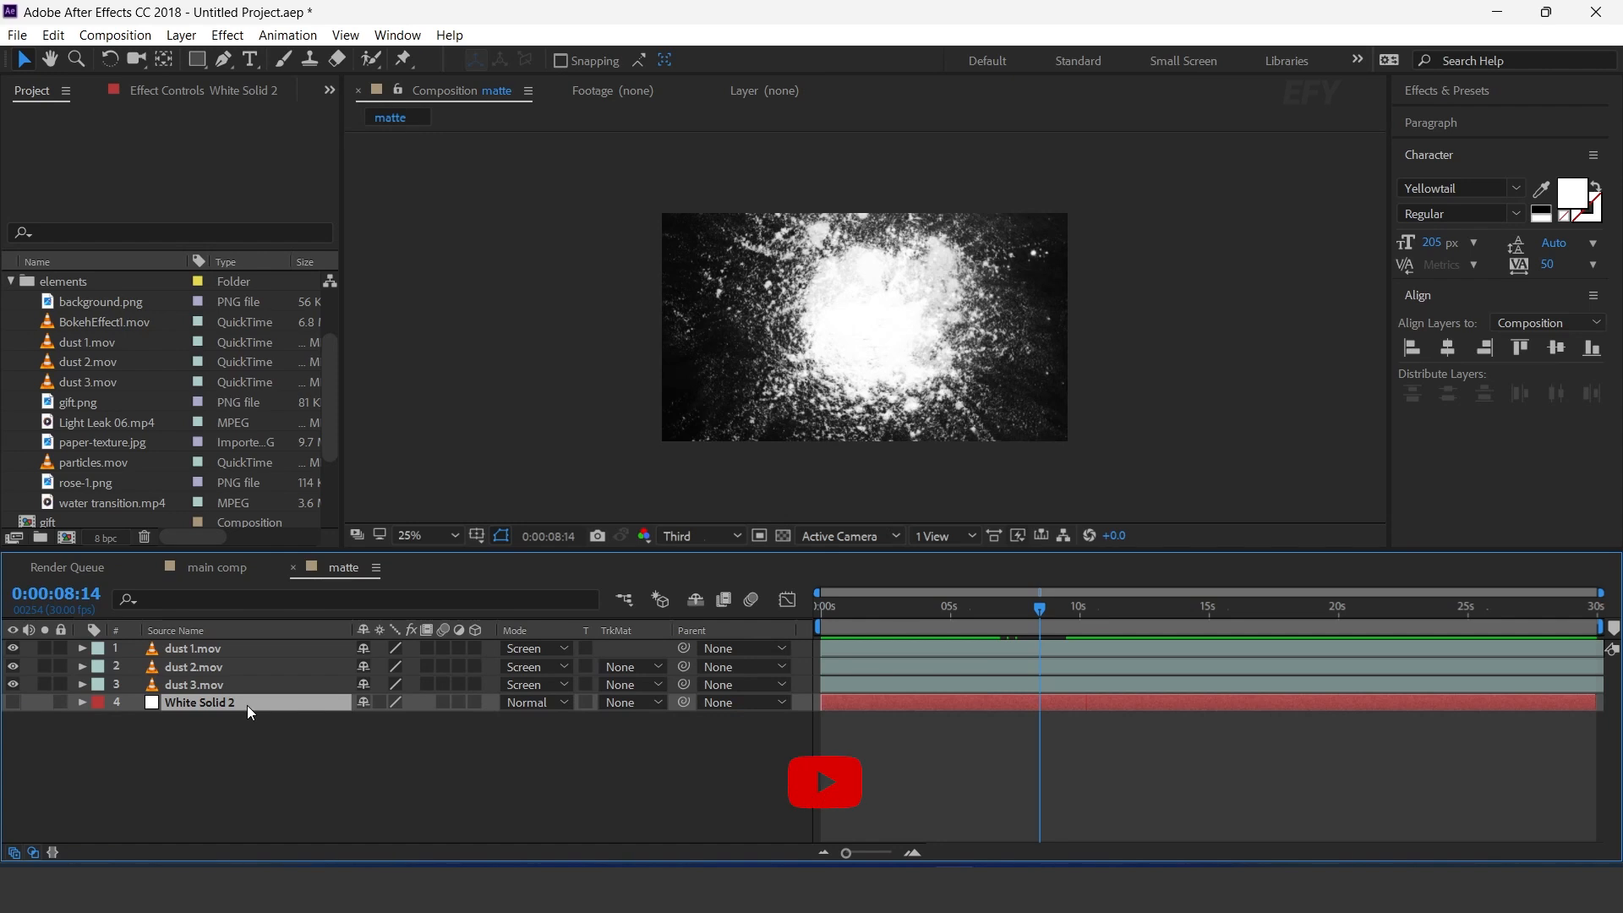
Step: Draw a closed irregular Pen mask on the white solid around the bright central dust area, and make the solid visible again
{"action": "left_click", "coordinate": [225, 60]}
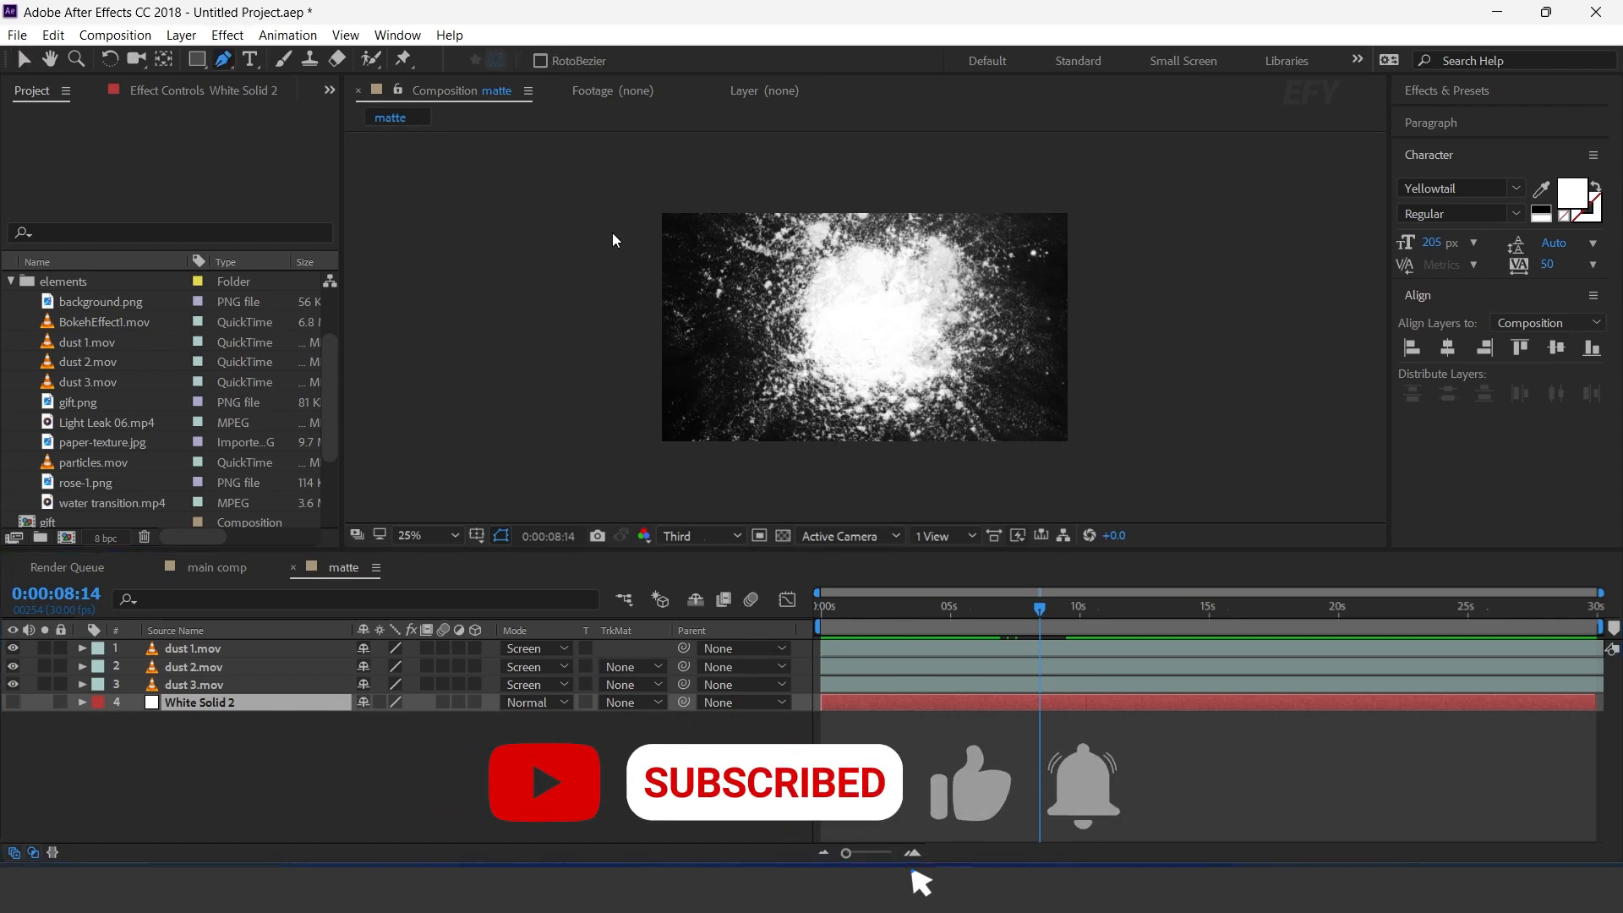
{"action": "scroll", "coordinate": [819, 305], "scroll_direction": "up", "scroll_amount": 2}
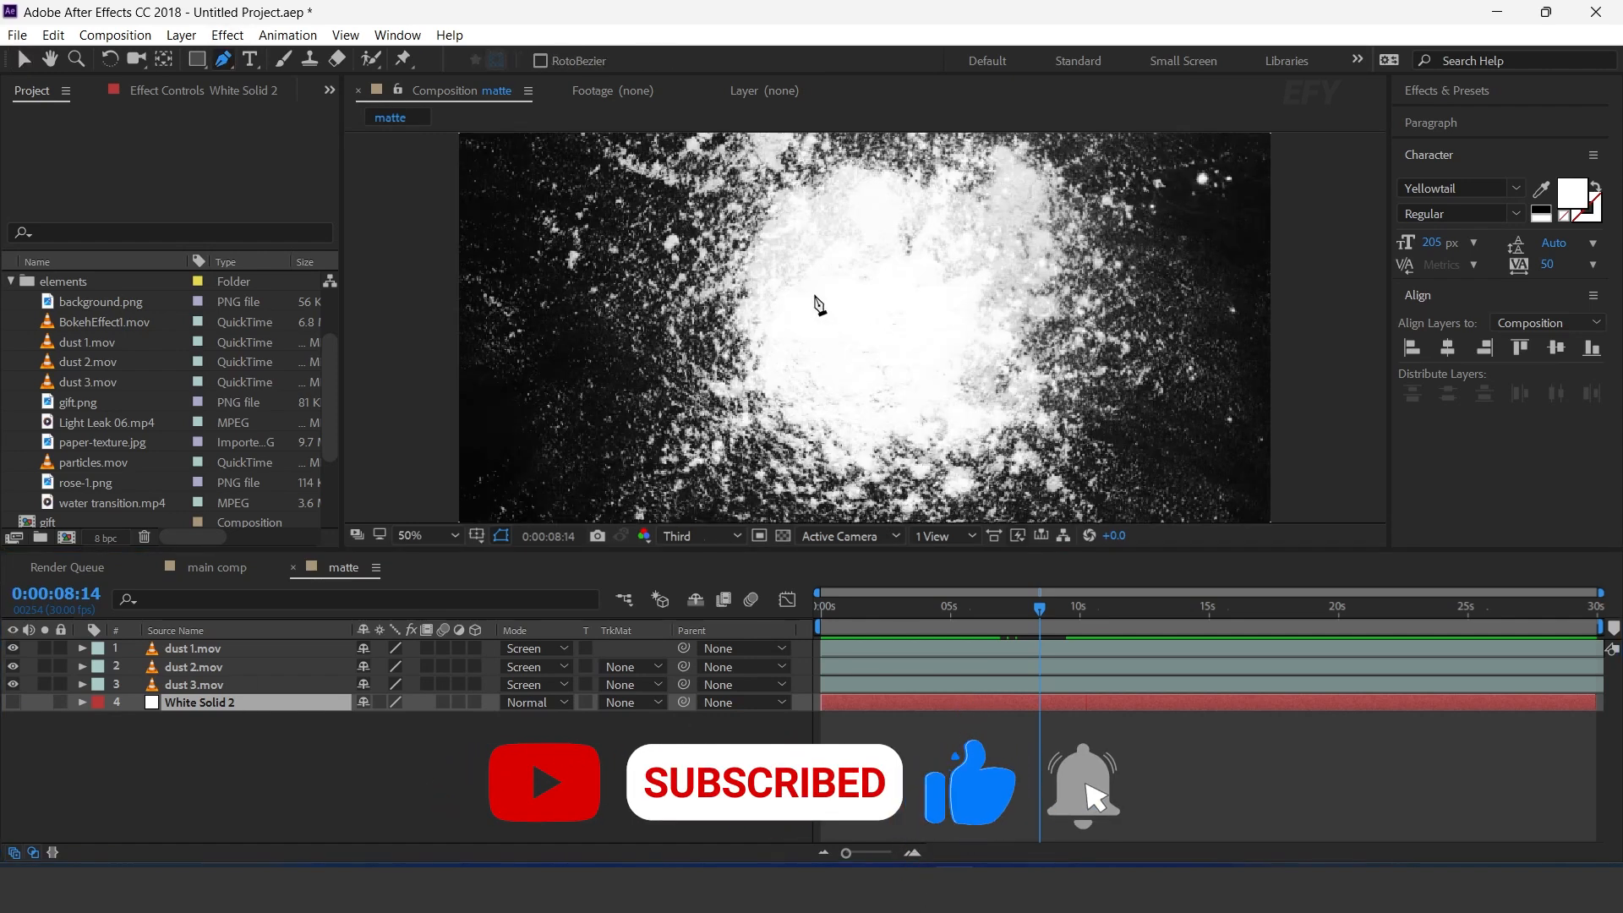
{"action": "left_click_drag", "start_coordinate": [794, 284], "coordinate": [730, 347]}
{"action": "left_click", "coordinate": [671, 467]}
{"action": "left_click_drag", "start_coordinate": [648, 436], "coordinate": [673, 413]}
{"action": "left_click", "coordinate": [672, 391]}
{"action": "left_click", "coordinate": [668, 350]}
{"action": "left_click", "coordinate": [668, 318]}
{"action": "left_click", "coordinate": [688, 288]}
{"action": "left_click_drag", "start_coordinate": [696, 241], "coordinate": [688, 201]}
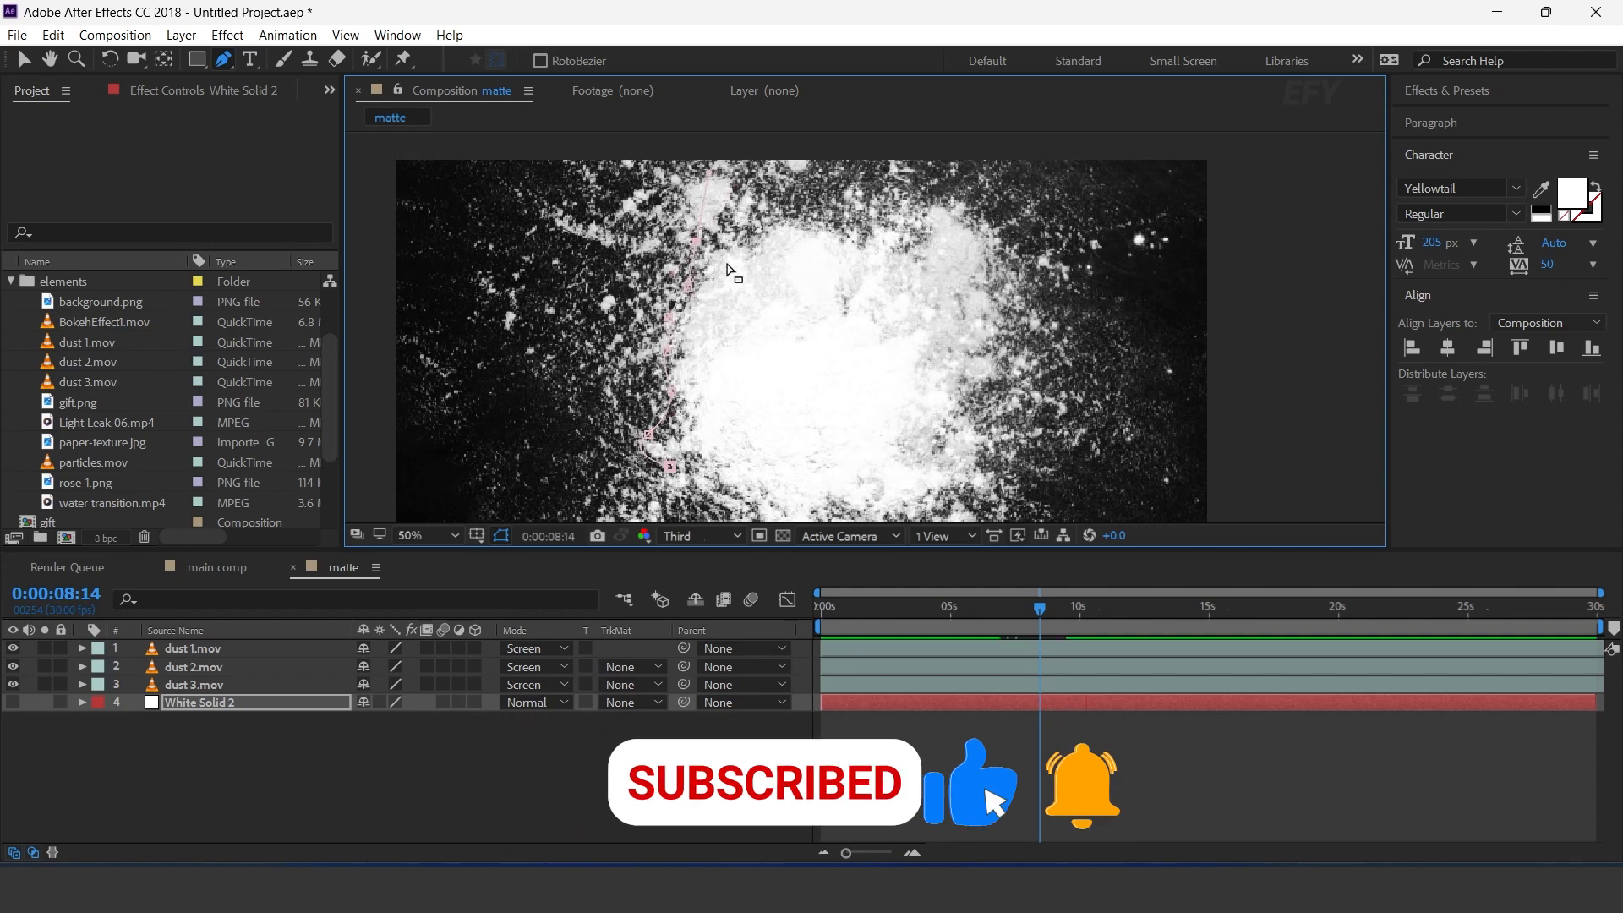
{"action": "left_click", "coordinate": [679, 196]}
{"action": "left_click", "coordinate": [710, 170]}
{"action": "left_click", "coordinate": [735, 182]}
{"action": "left_click", "coordinate": [738, 213]}
{"action": "left_click", "coordinate": [797, 215]}
{"action": "left_click", "coordinate": [879, 185]}
{"action": "left_click", "coordinate": [934, 196]}
{"action": "left_click", "coordinate": [974, 213]}
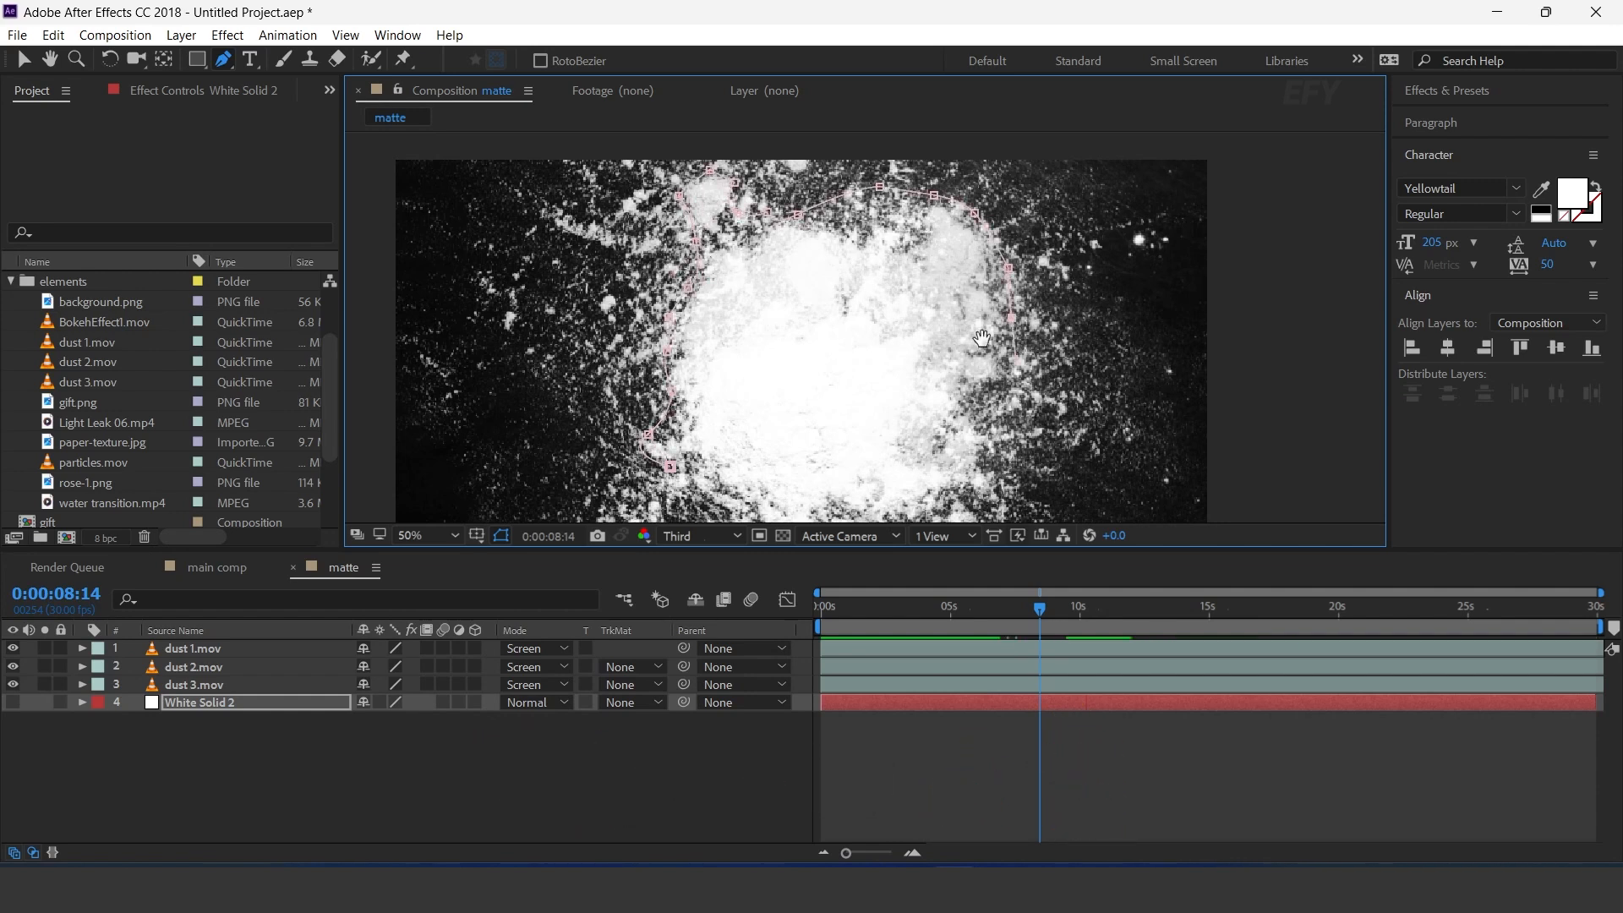
{"action": "left_click_drag", "start_coordinate": [981, 338], "coordinate": [951, 264]}
{"action": "left_click", "coordinate": [963, 337]}
{"action": "left_click", "coordinate": [963, 380]}
{"action": "left_click", "coordinate": [962, 434]}
{"action": "left_click", "coordinate": [926, 454]}
{"action": "left_click_drag", "start_coordinate": [921, 448], "coordinate": [964, 401]}
{"action": "left_click_drag", "start_coordinate": [949, 443], "coordinate": [873, 438]}
{"action": "left_click", "coordinate": [720, 414]}
{"action": "left_click", "coordinate": [702, 383]}
{"action": "left_click", "coordinate": [681, 344]}
{"action": "key", "text": "v"}
{"action": "left_click", "coordinate": [13, 702]}
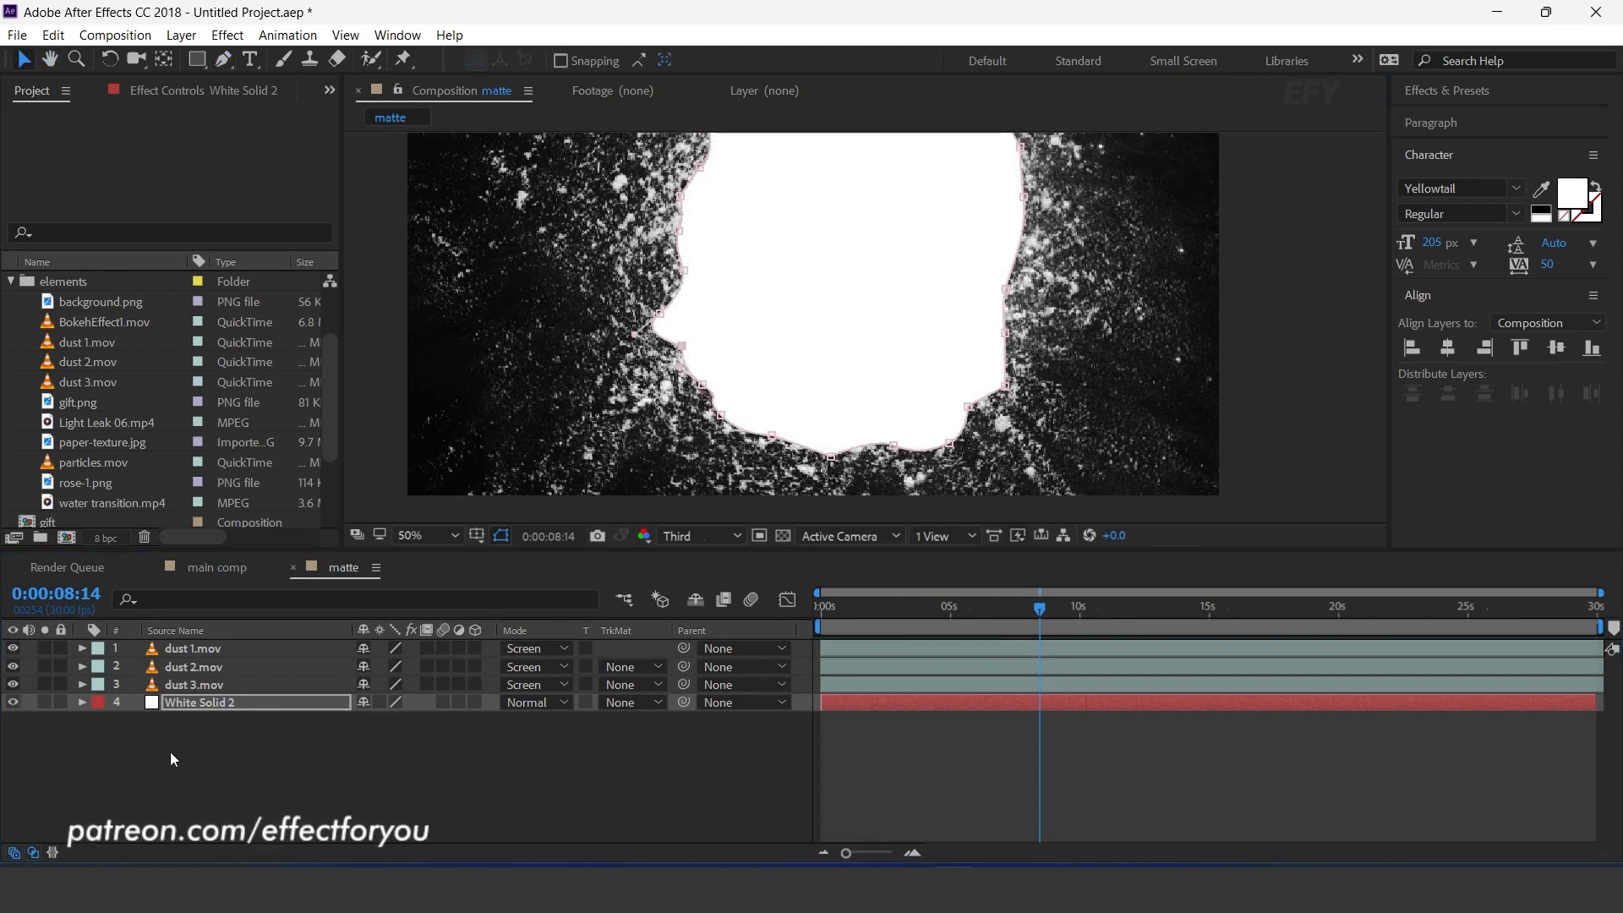
Step: Apply Roughen Edges to the white solid with Border 200 and Complexity 10, and check the layer in solo
{"action": "left_click", "coordinate": [217, 707]}
{"action": "key", "text": "ctrl+space"}
{"action": "type", "text": "rou"}
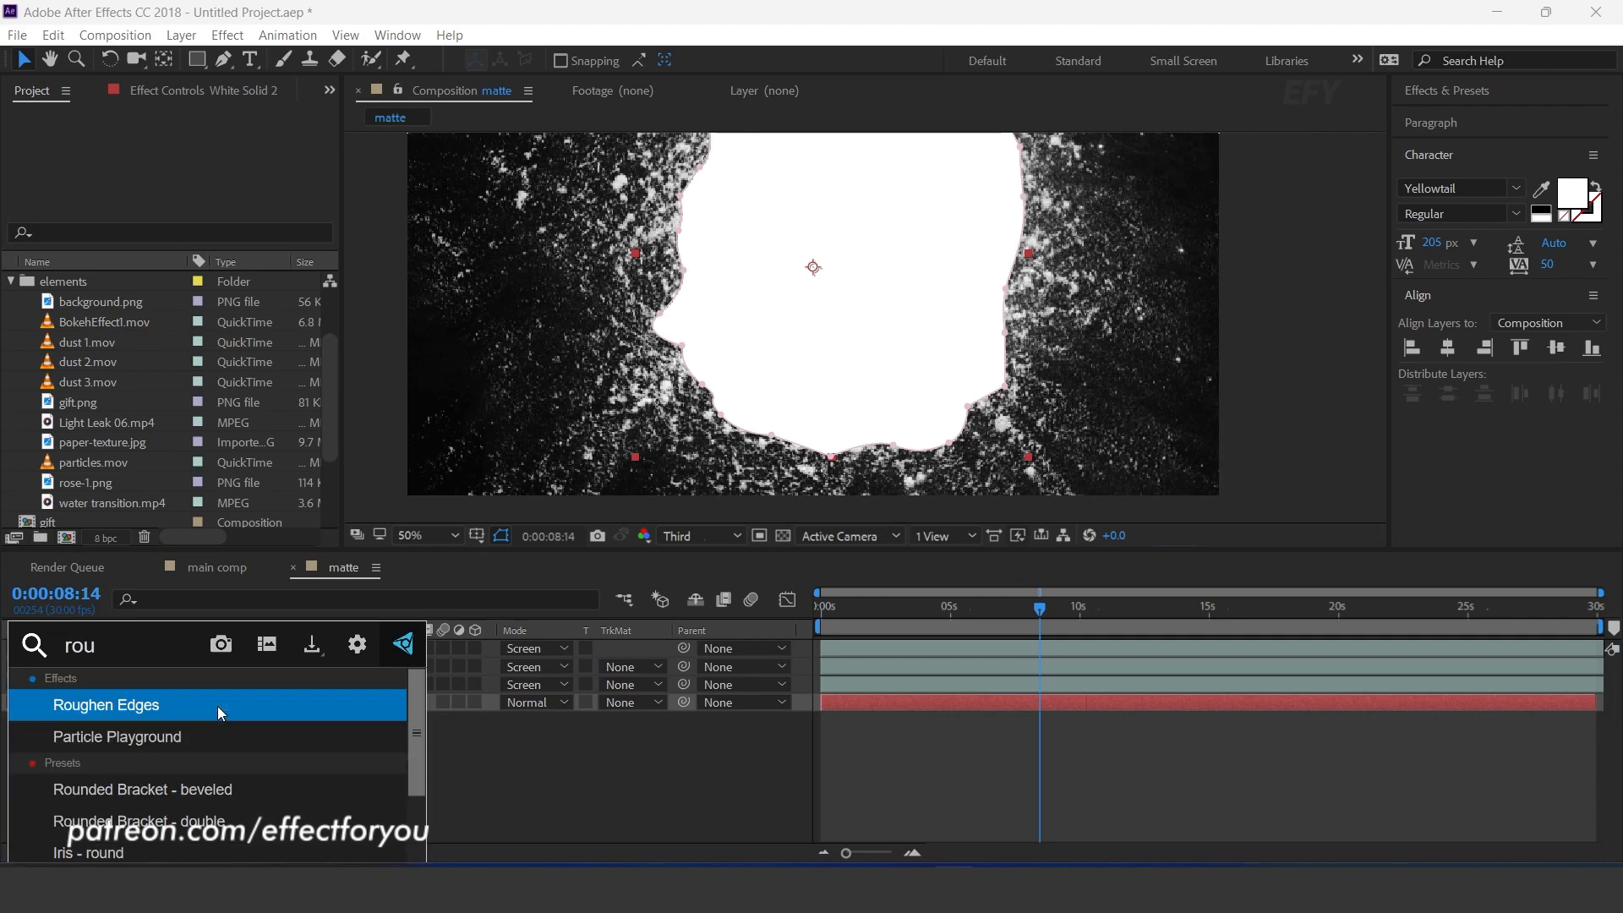
{"action": "key", "text": "Return"}
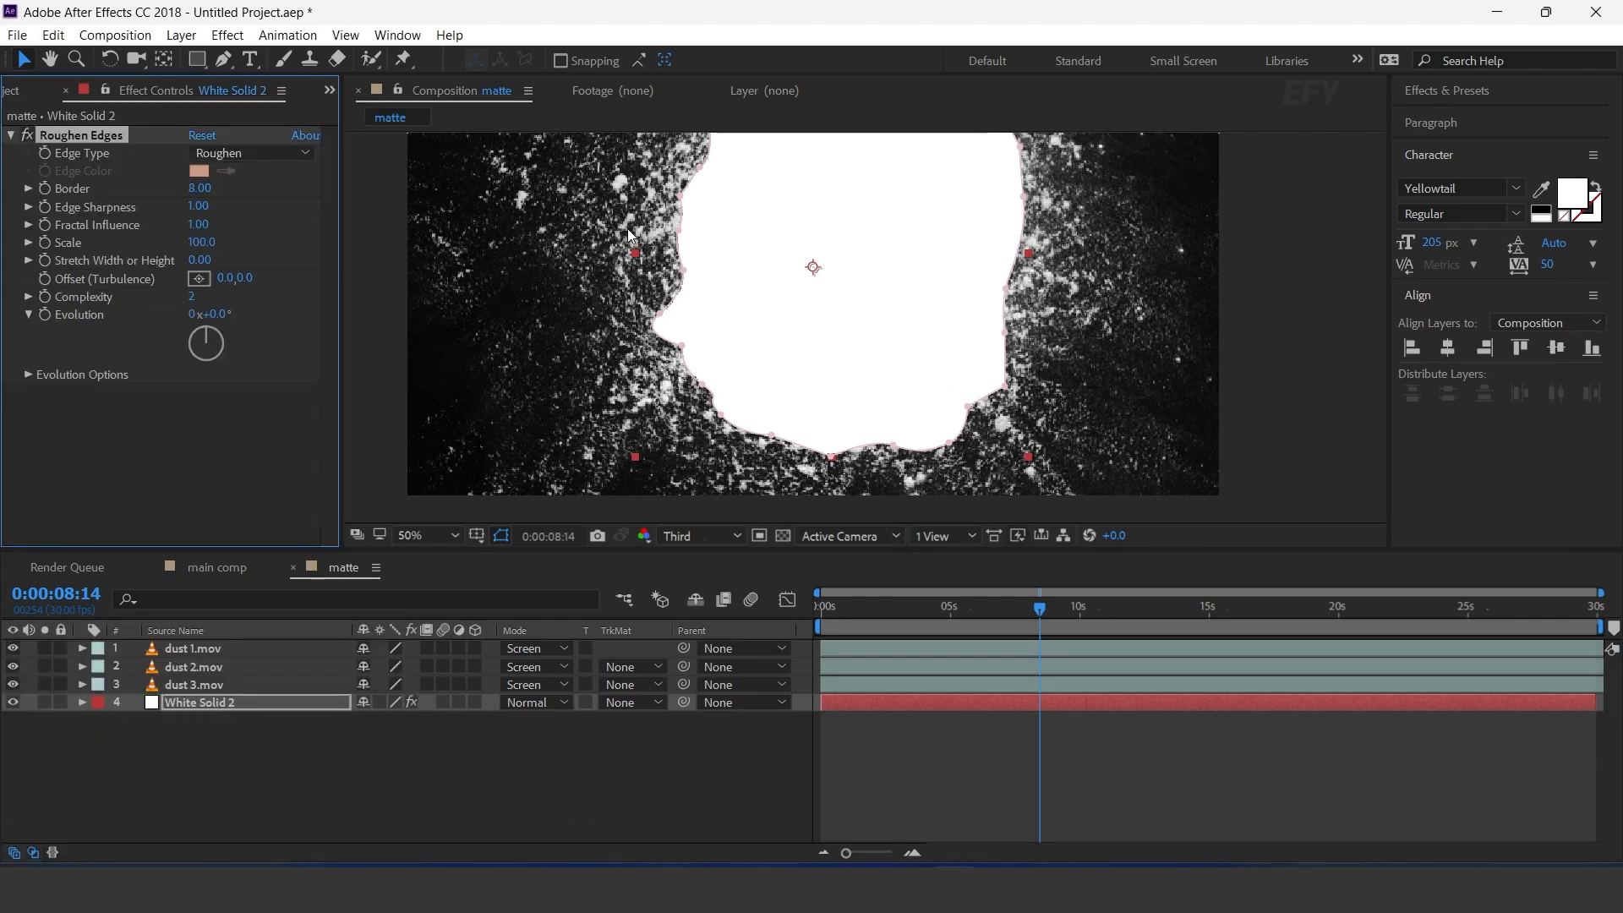
{"action": "left_click_drag", "start_coordinate": [197, 190], "coordinate": [284, 193]}
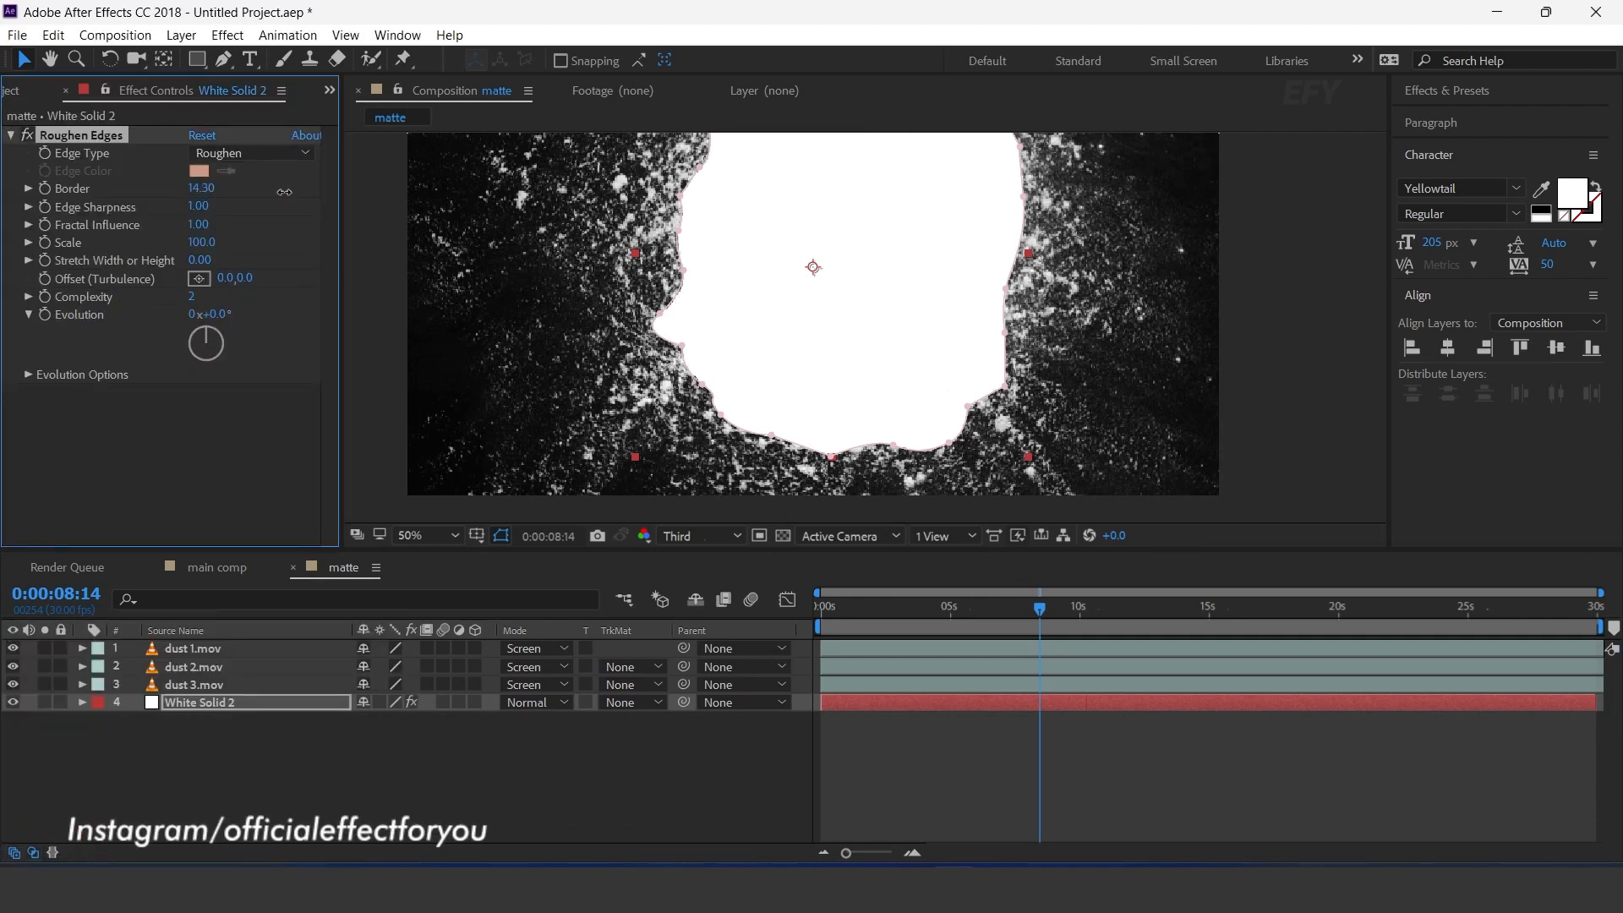
{"action": "left_click_drag", "start_coordinate": [605, 193], "coordinate": [1033, 202]}
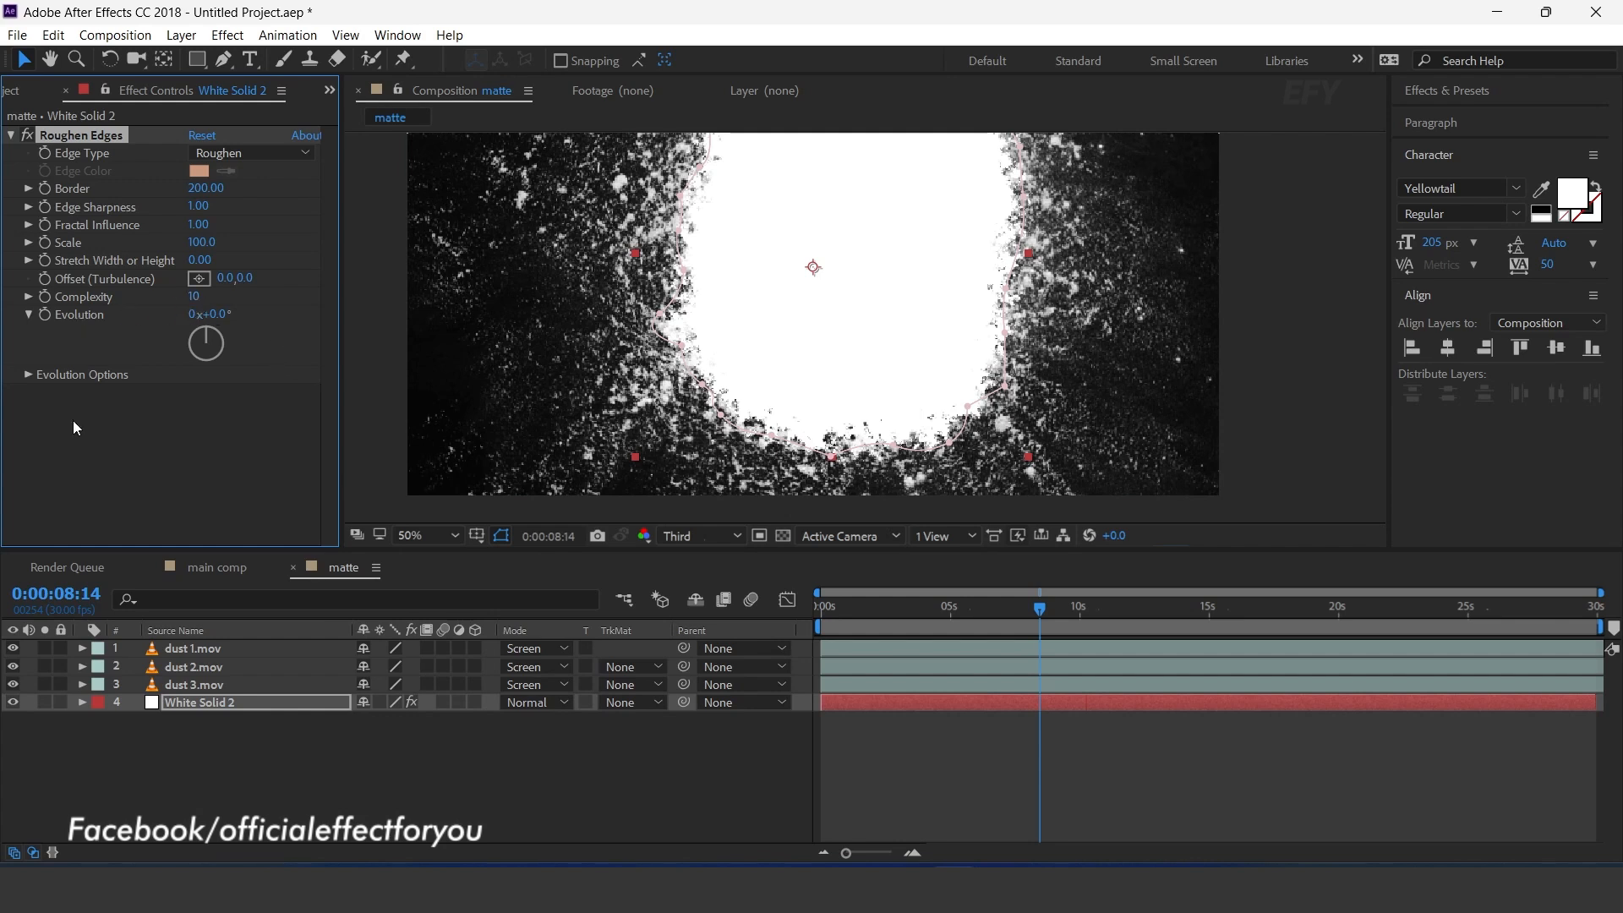
{"action": "left_click", "coordinate": [44, 702]}
{"action": "left_click", "coordinate": [43, 702]}
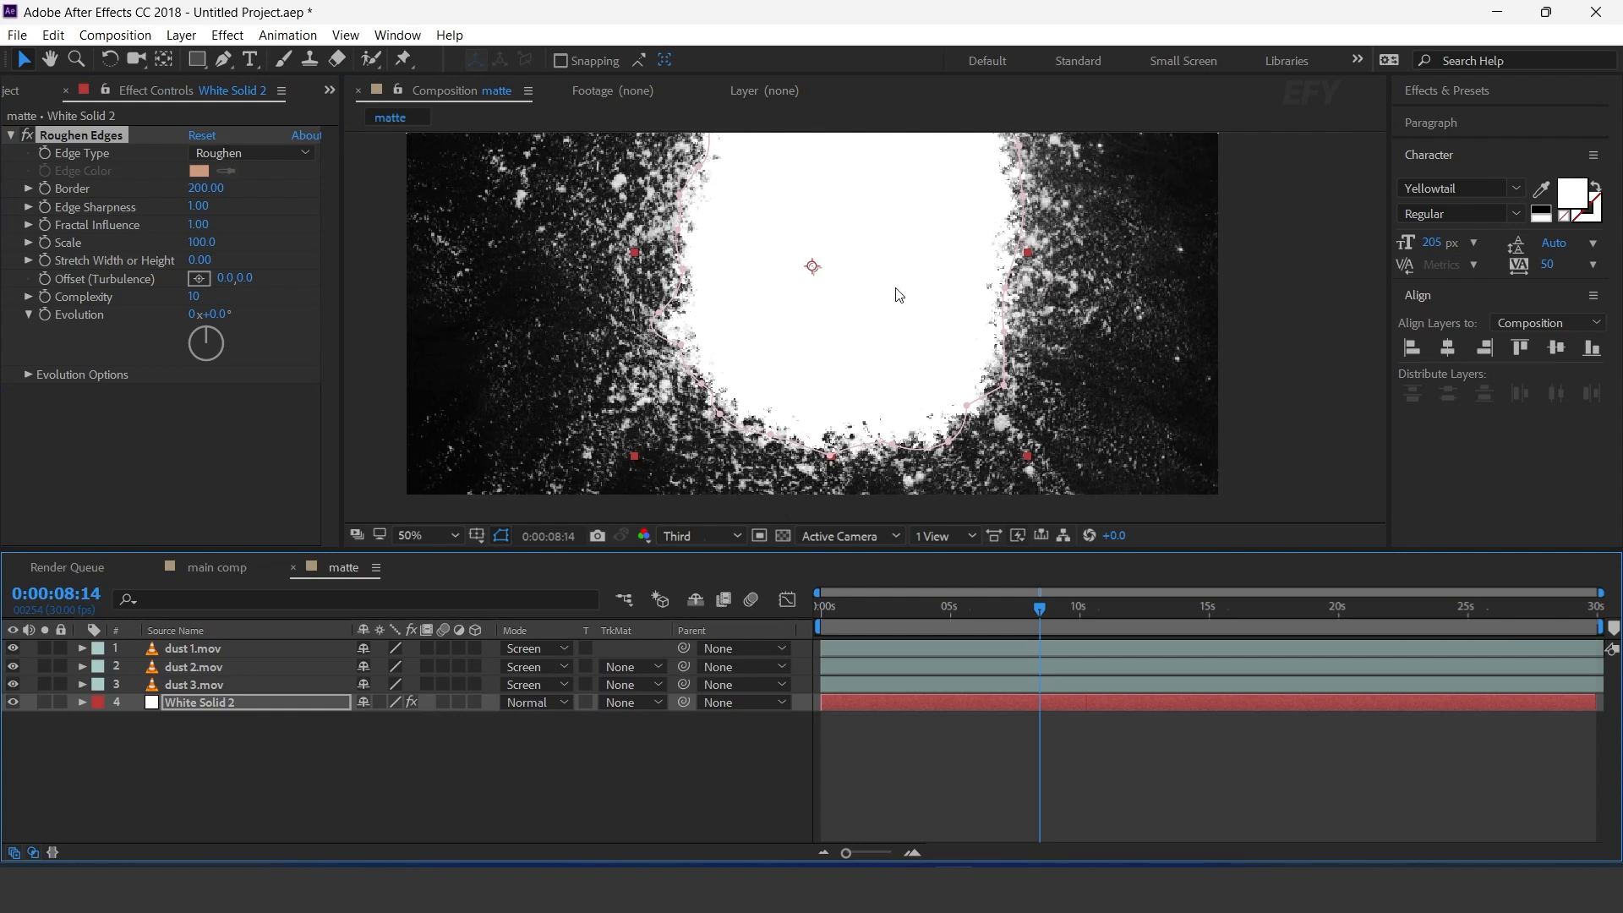
Step: Set the white solid's opacity to 70% and collapse its properties
{"action": "left_click", "coordinate": [215, 707]}
{"action": "key", "text": "t"}
{"action": "left_click_drag", "start_coordinate": [369, 720], "coordinate": [343, 721]}
{"action": "left_click", "coordinate": [366, 718]}
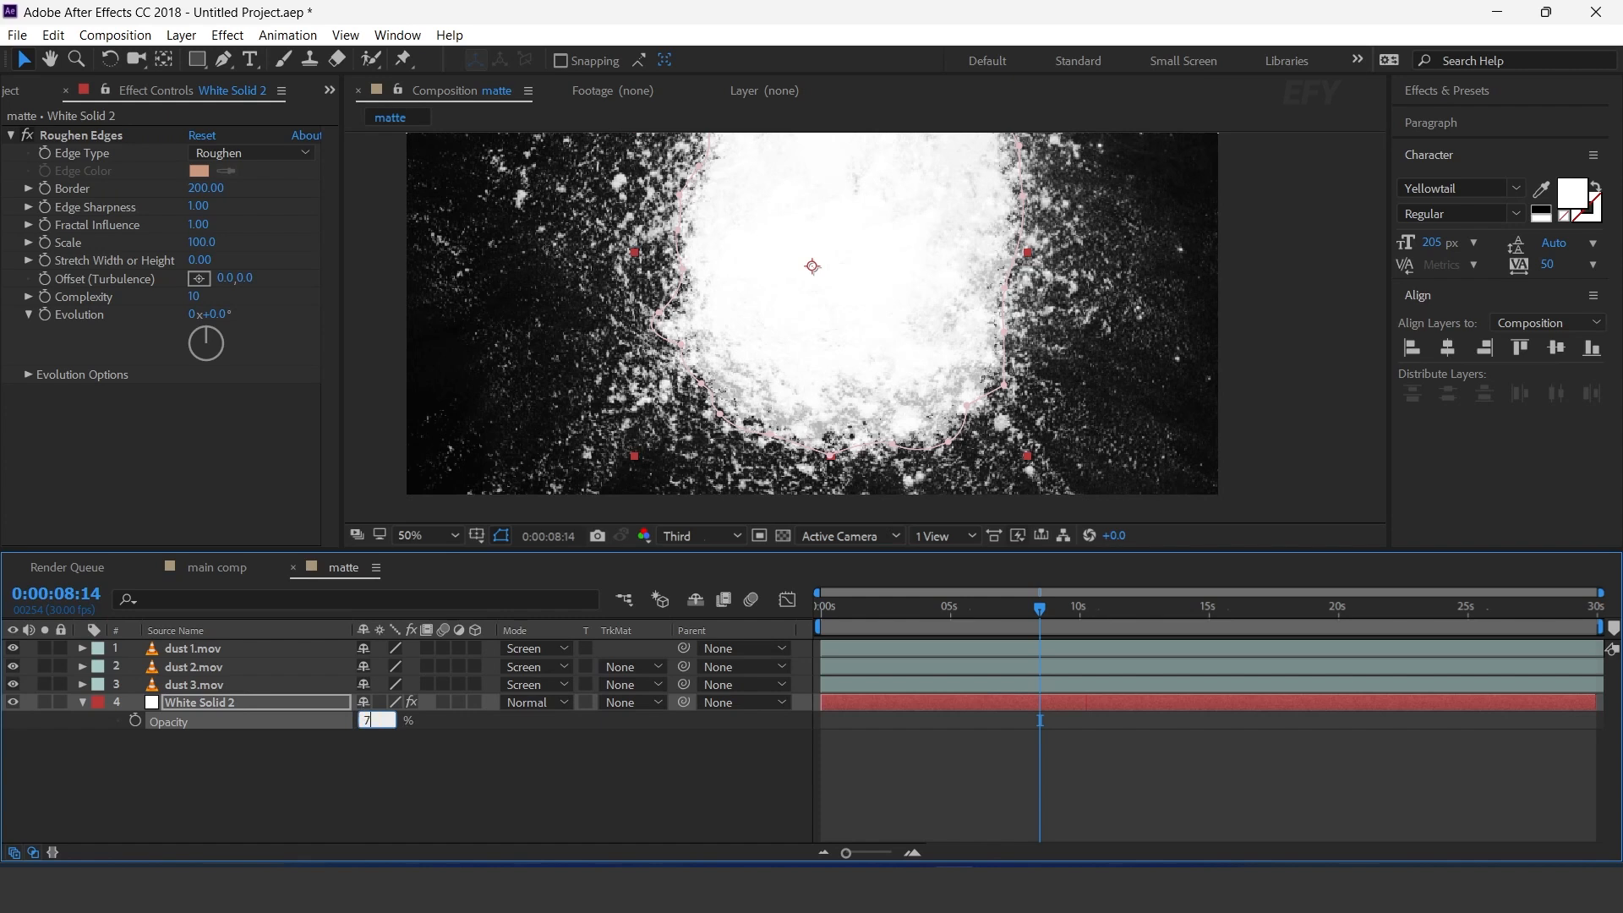
{"action": "type", "text": "70"}
{"action": "left_click", "coordinate": [465, 778]}
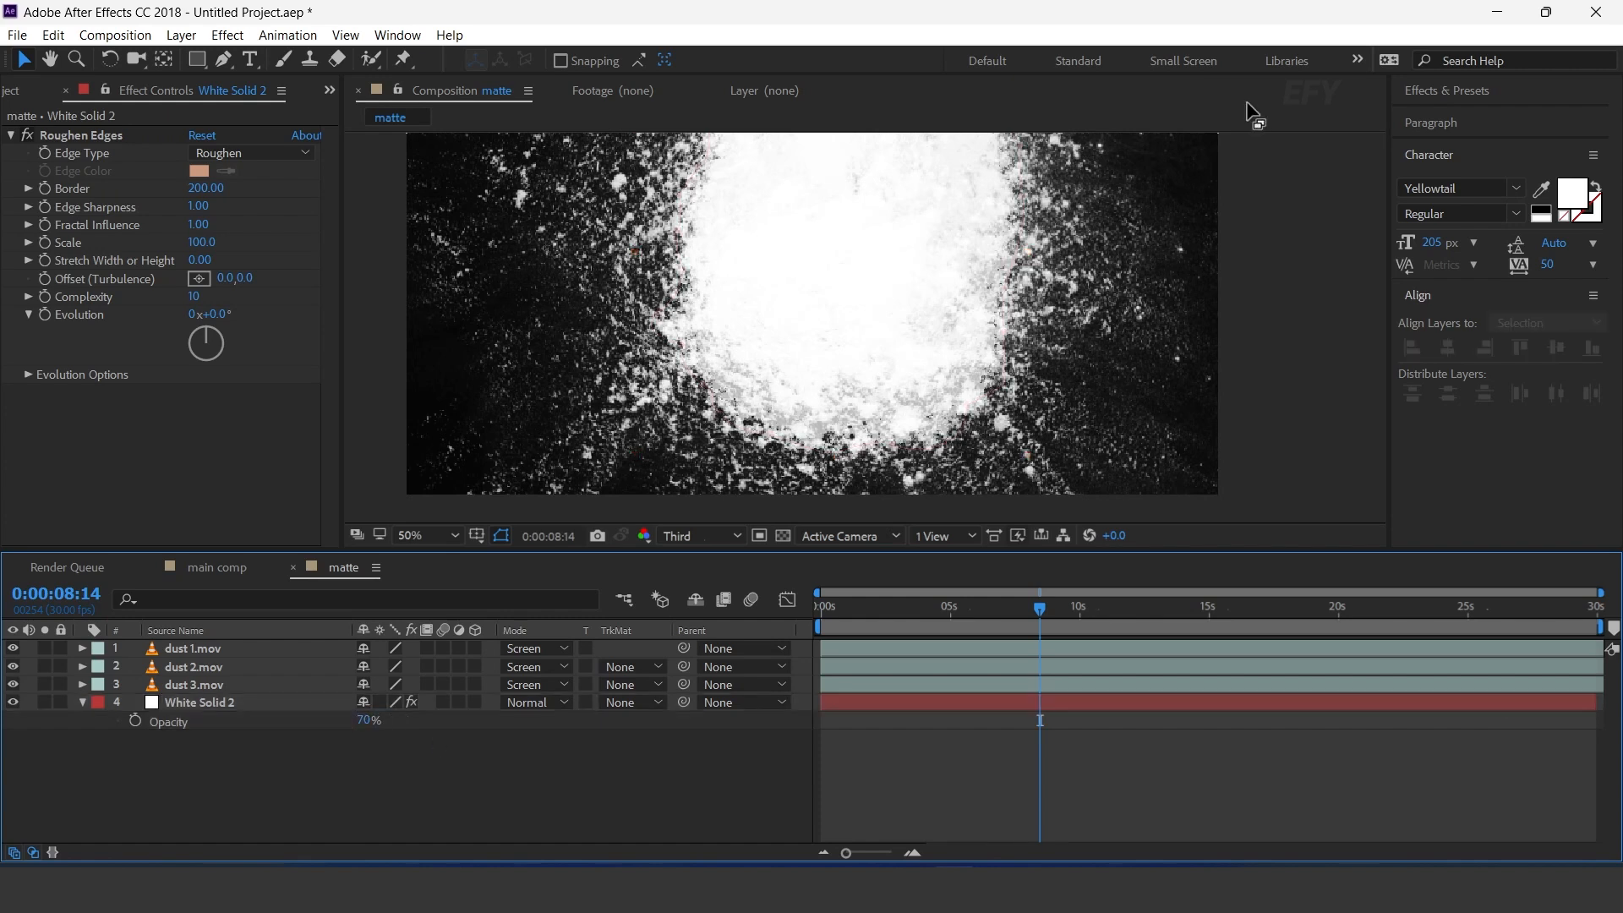
{"action": "scroll", "coordinate": [989, 282], "scroll_direction": "down", "scroll_amount": 2}
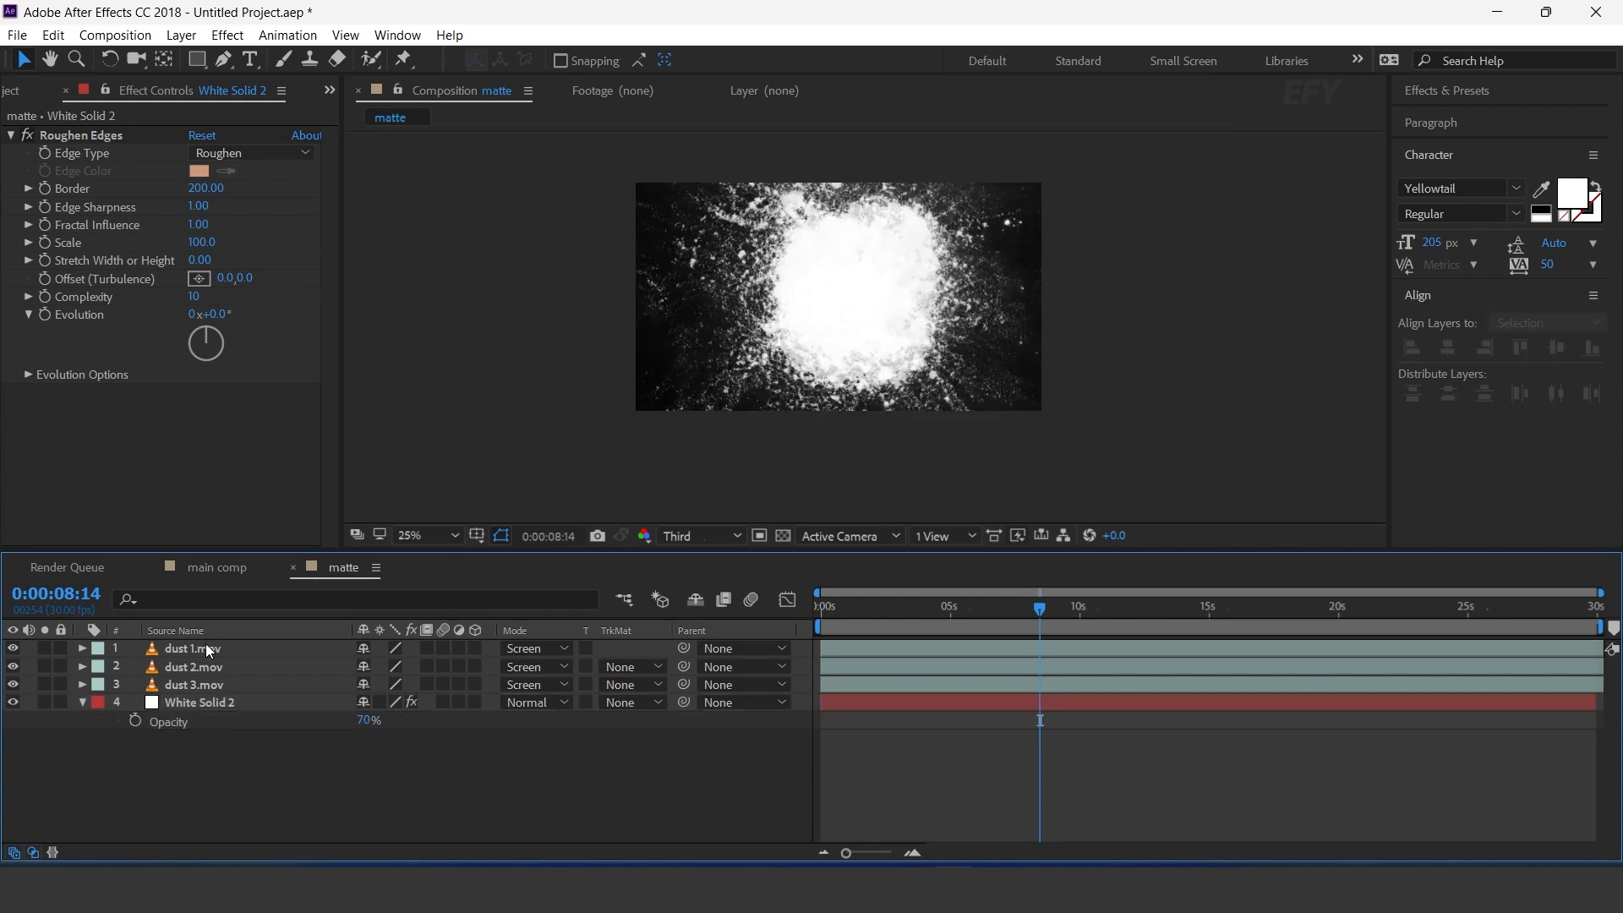
{"action": "left_click", "coordinate": [82, 702]}
Step: Create a new 1920 × 1080 px composition named media 1
{"action": "left_click", "coordinate": [10, 95]}
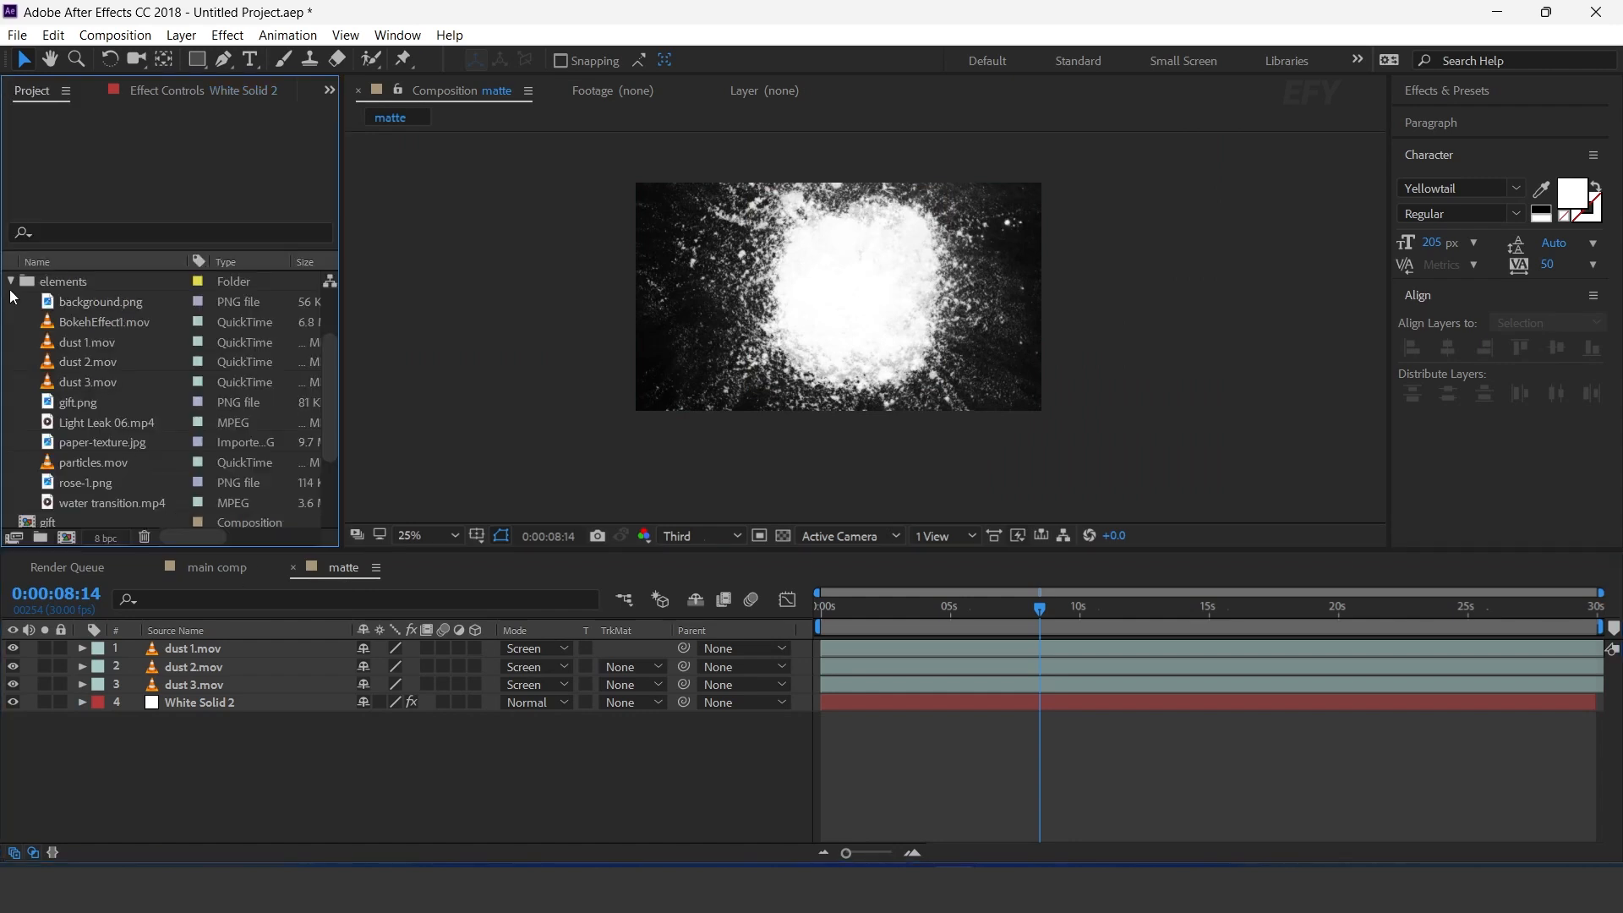
{"action": "scroll", "coordinate": [129, 439], "scroll_direction": "down", "scroll_amount": 3}
{"action": "left_click", "coordinate": [66, 537]}
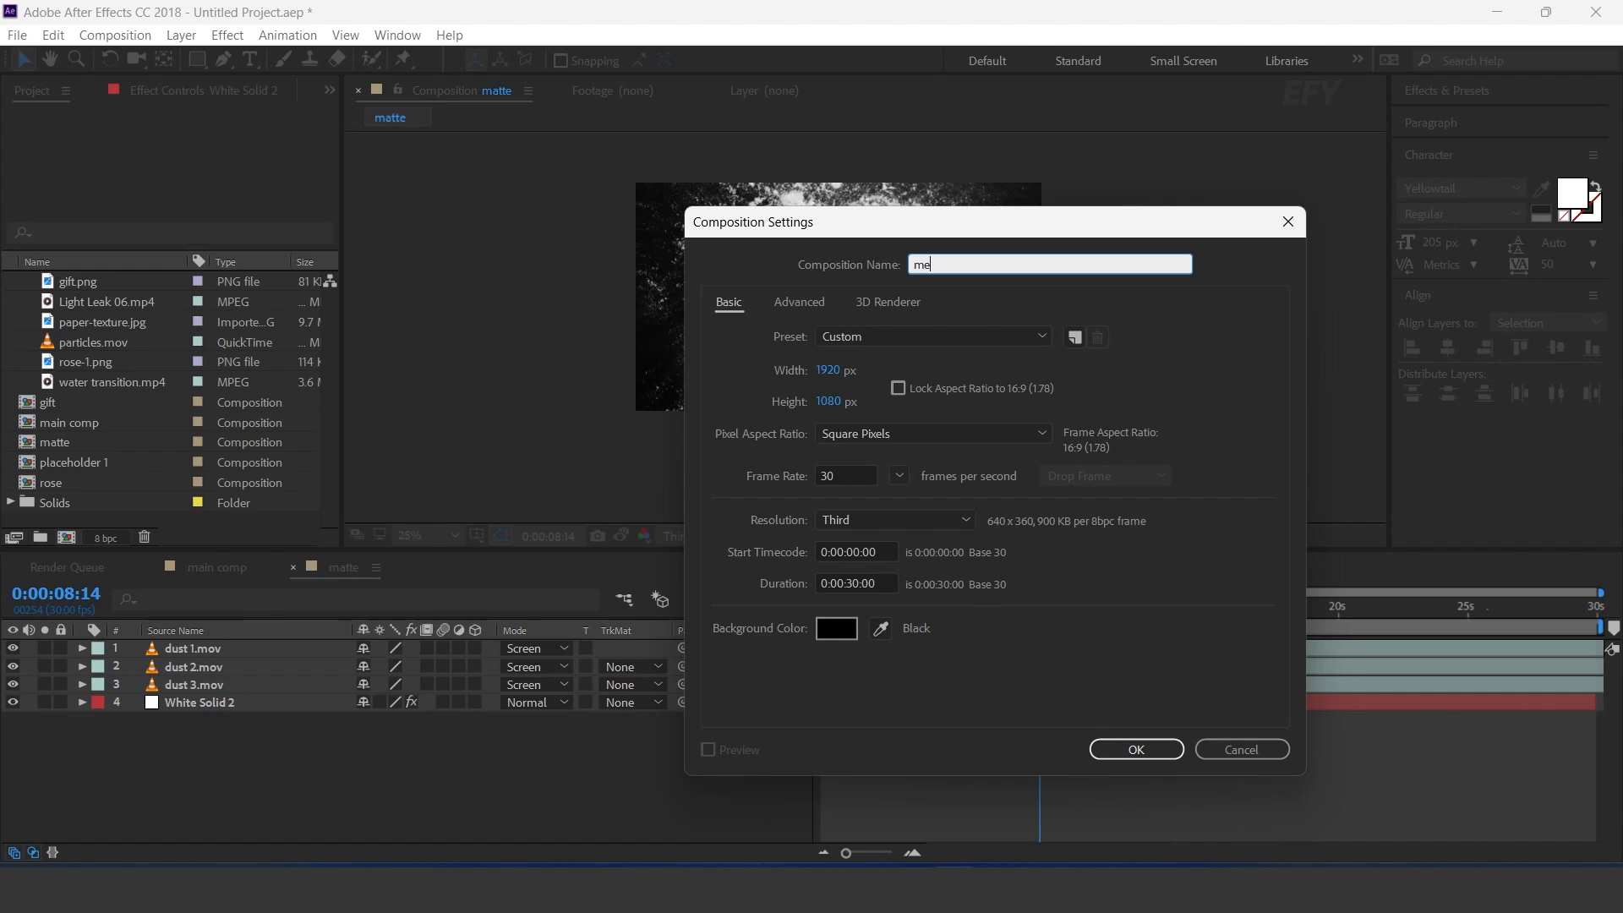
{"action": "key", "text": "Return"}
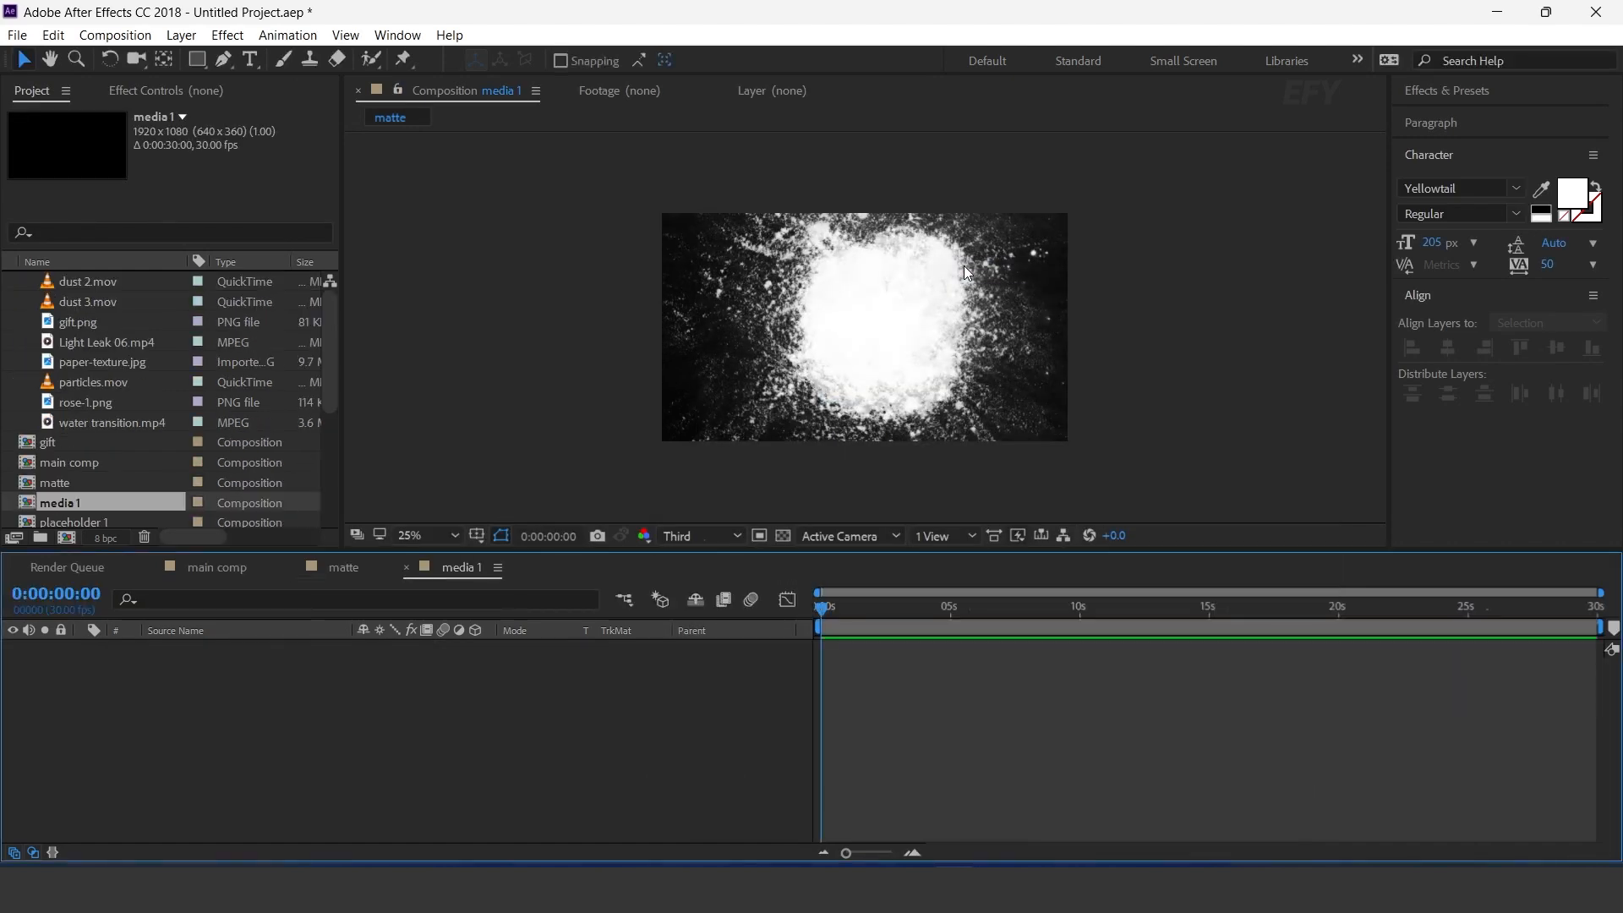
Step: Add the placeholder 1 composition to the media 1 timeline
{"action": "scroll", "coordinate": [144, 430], "scroll_direction": "down", "scroll_amount": 3}
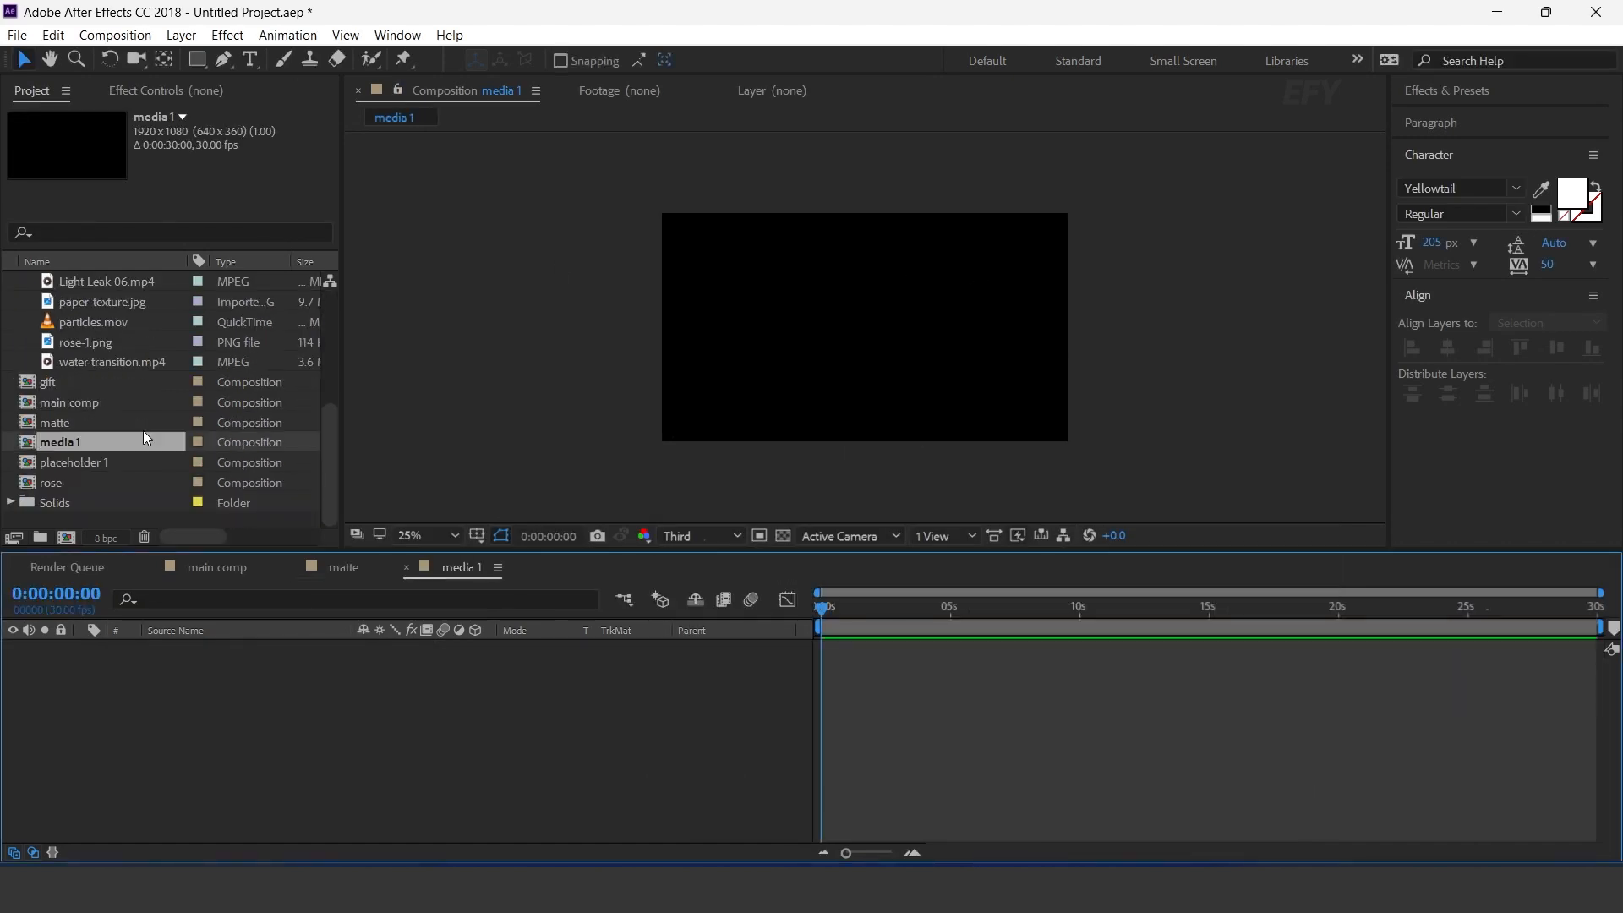
{"action": "left_click", "coordinate": [59, 462]}
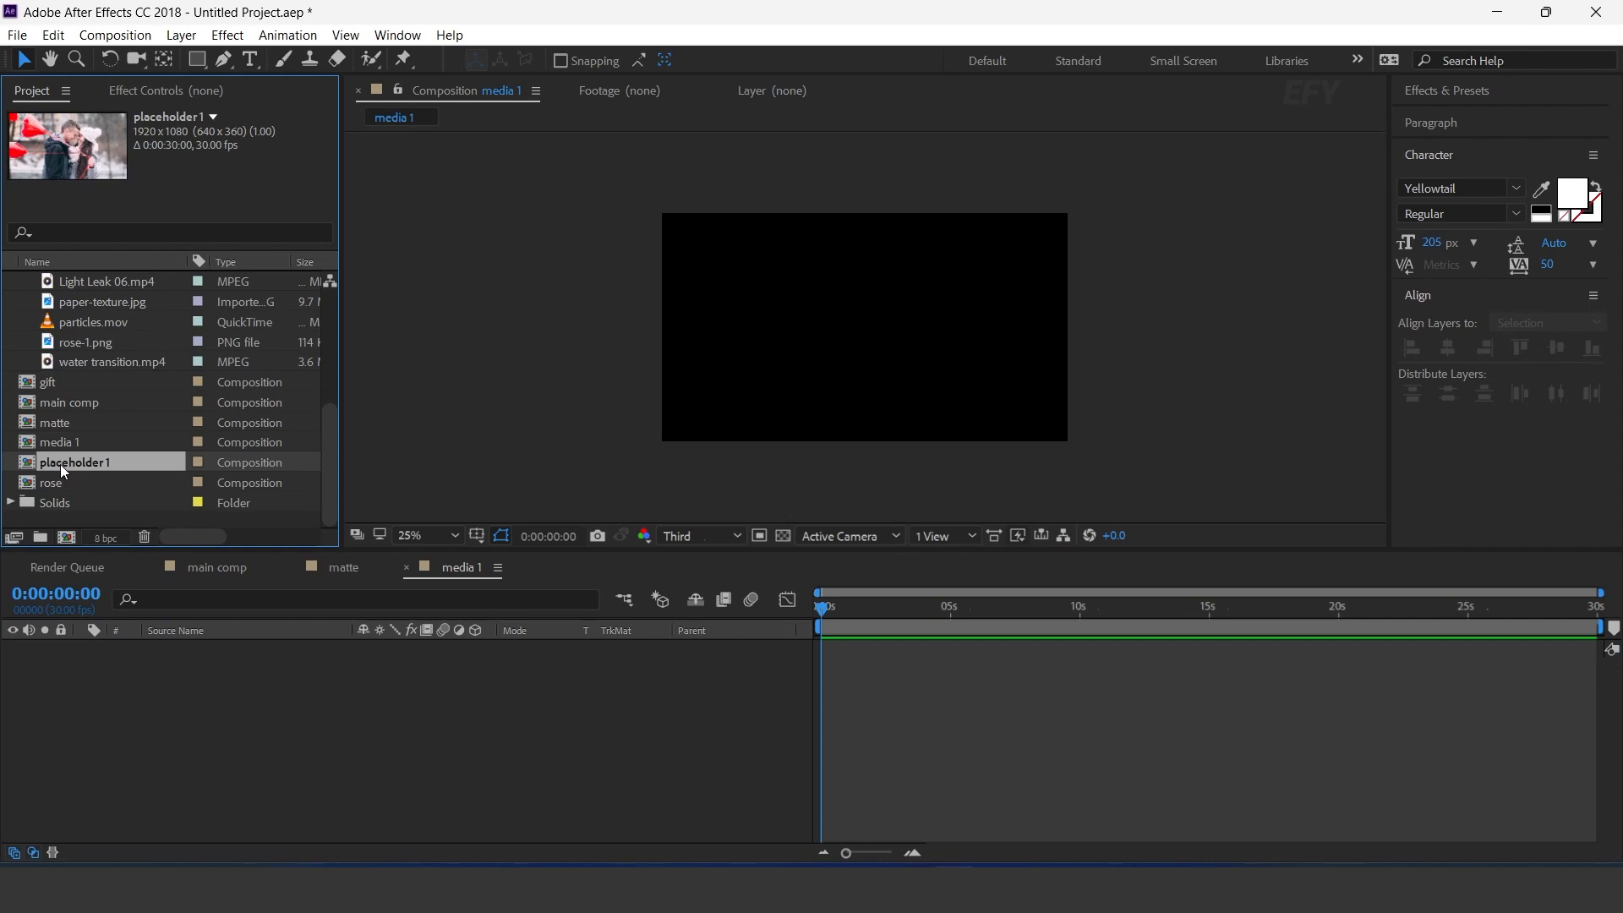
{"action": "left_click_drag", "start_coordinate": [53, 461], "coordinate": [174, 710]}
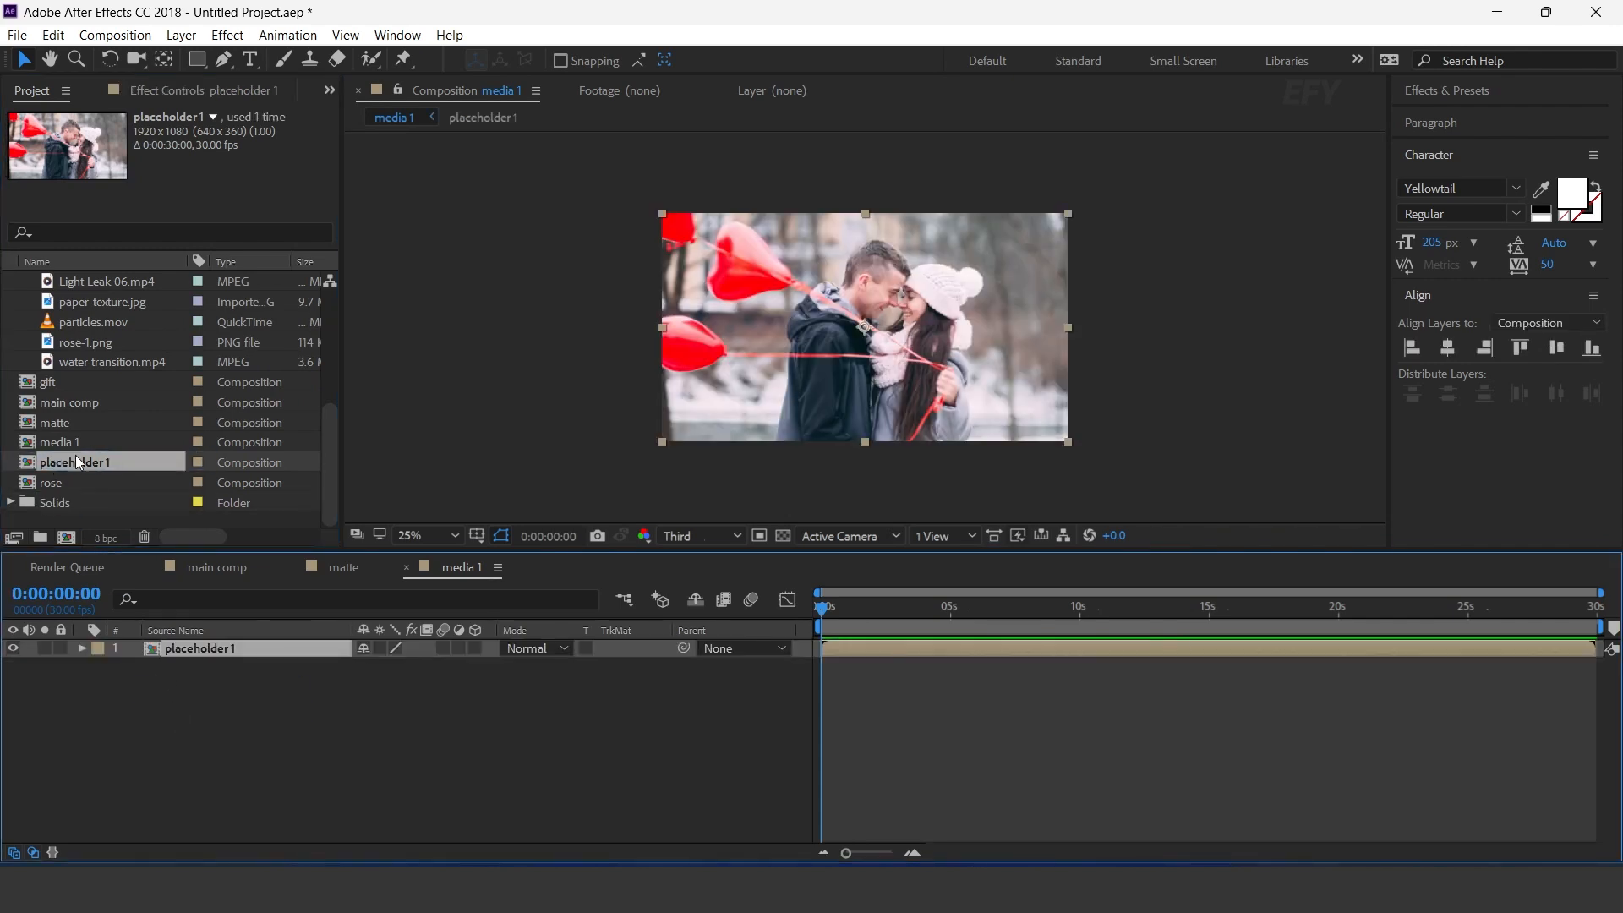
Step: Place the matte composition above placeholder 1 in the media 1 timeline and check it from the start
{"action": "left_click", "coordinate": [33, 424]}
{"action": "left_click_drag", "start_coordinate": [48, 444], "coordinate": [179, 639]}
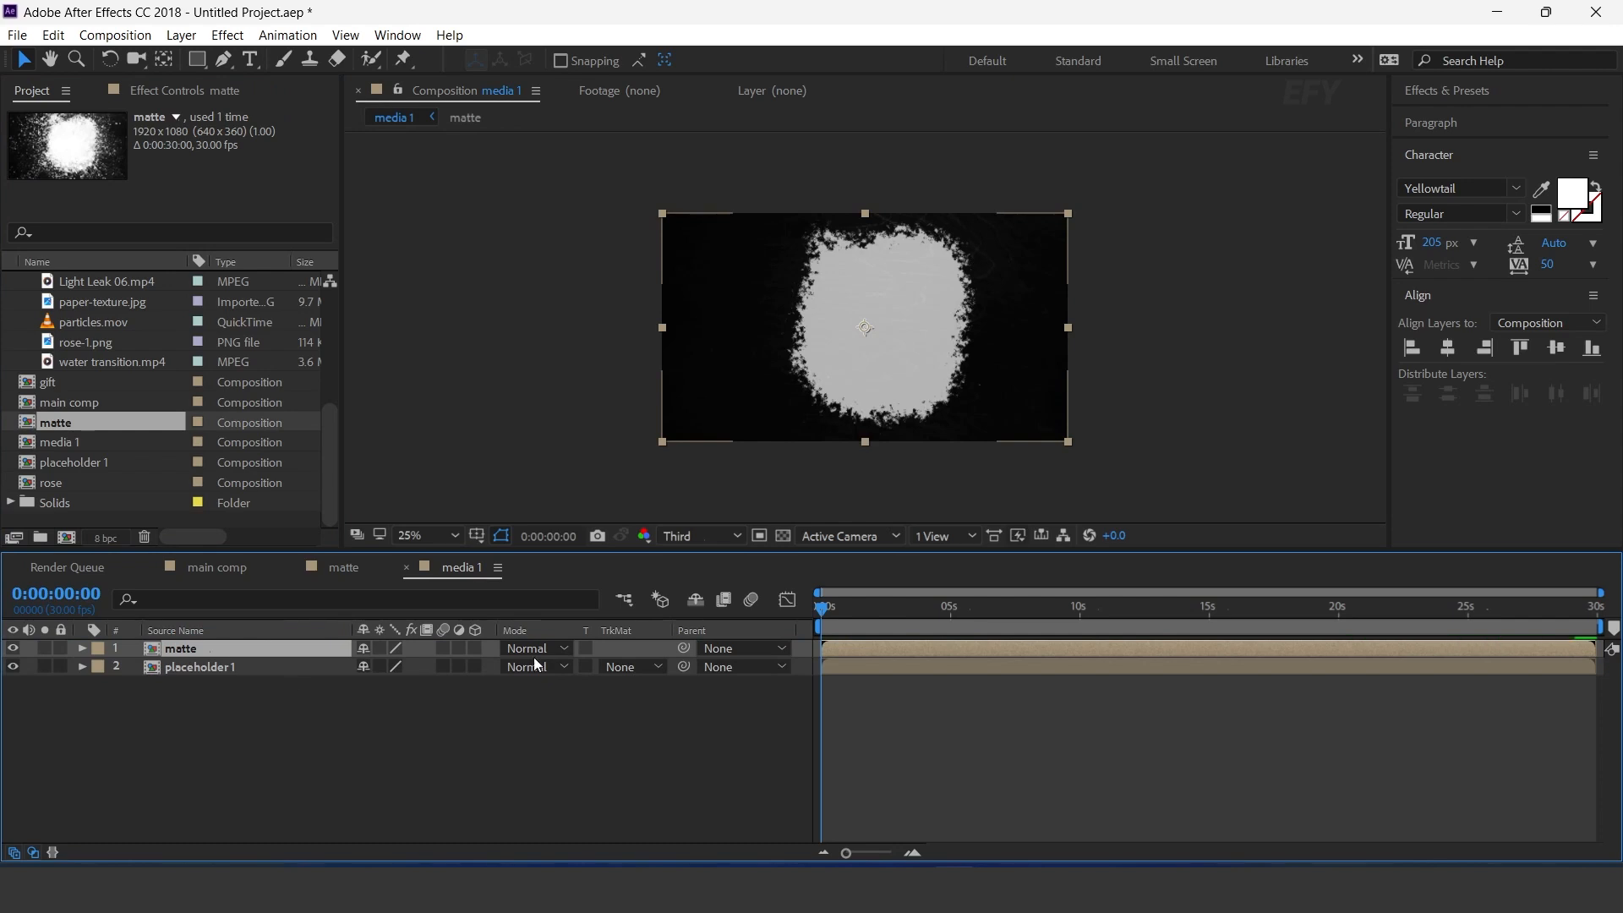
{"action": "left_click_drag", "start_coordinate": [830, 605], "coordinate": [776, 612]}
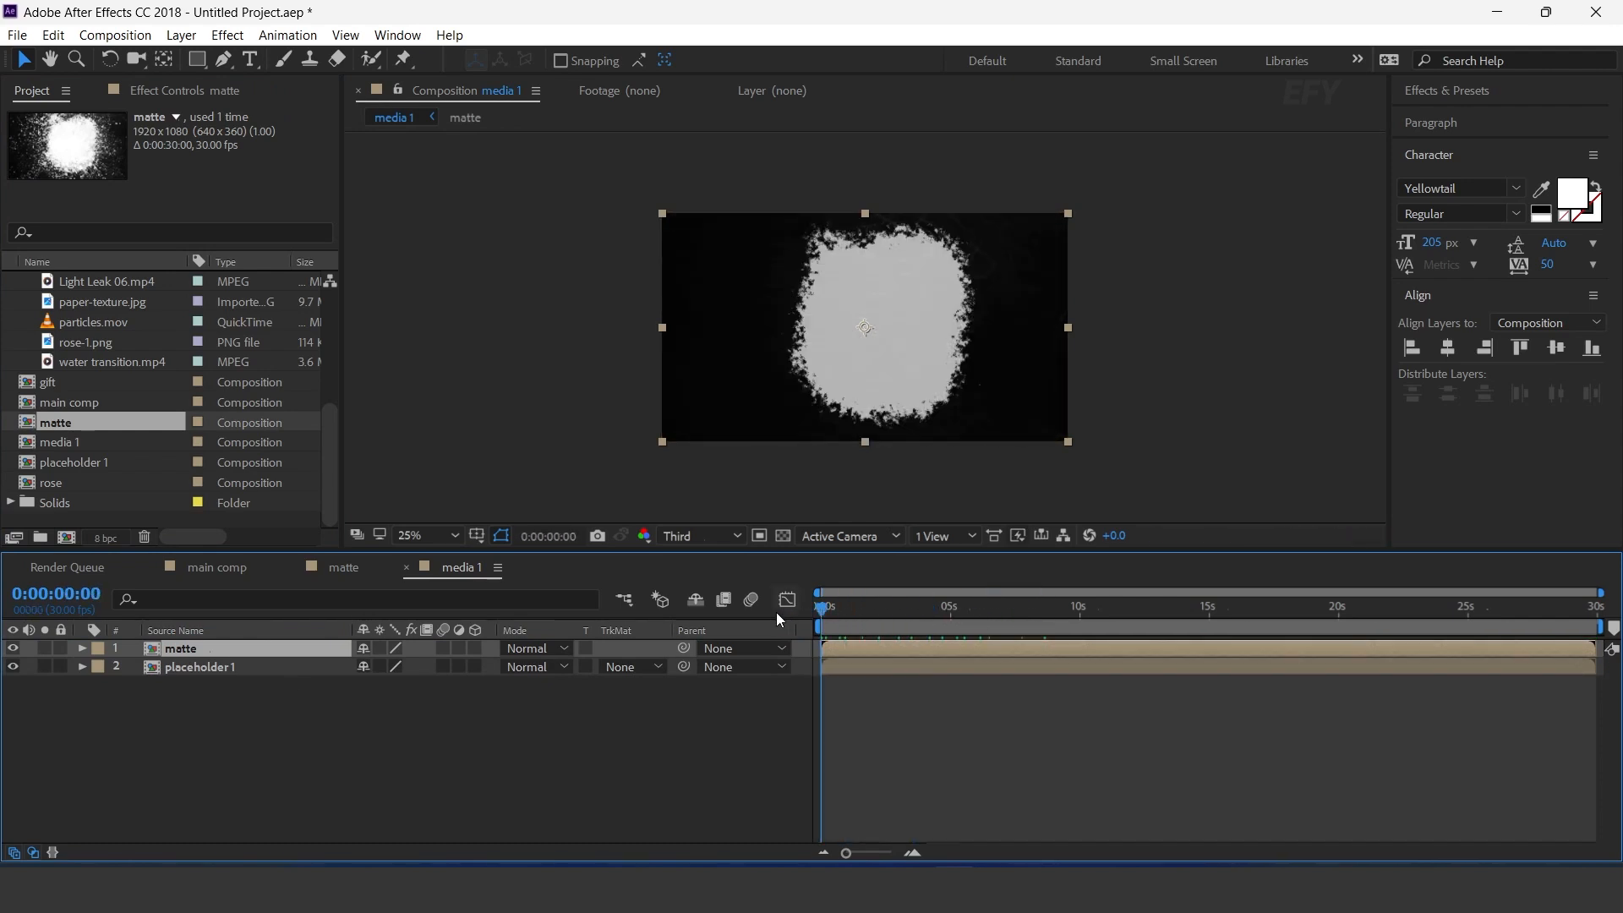
Step: In the matte composition, keyframe the white solid's opacity to fade in from the start to 70% at 10 seconds
{"action": "left_click", "coordinate": [345, 568]}
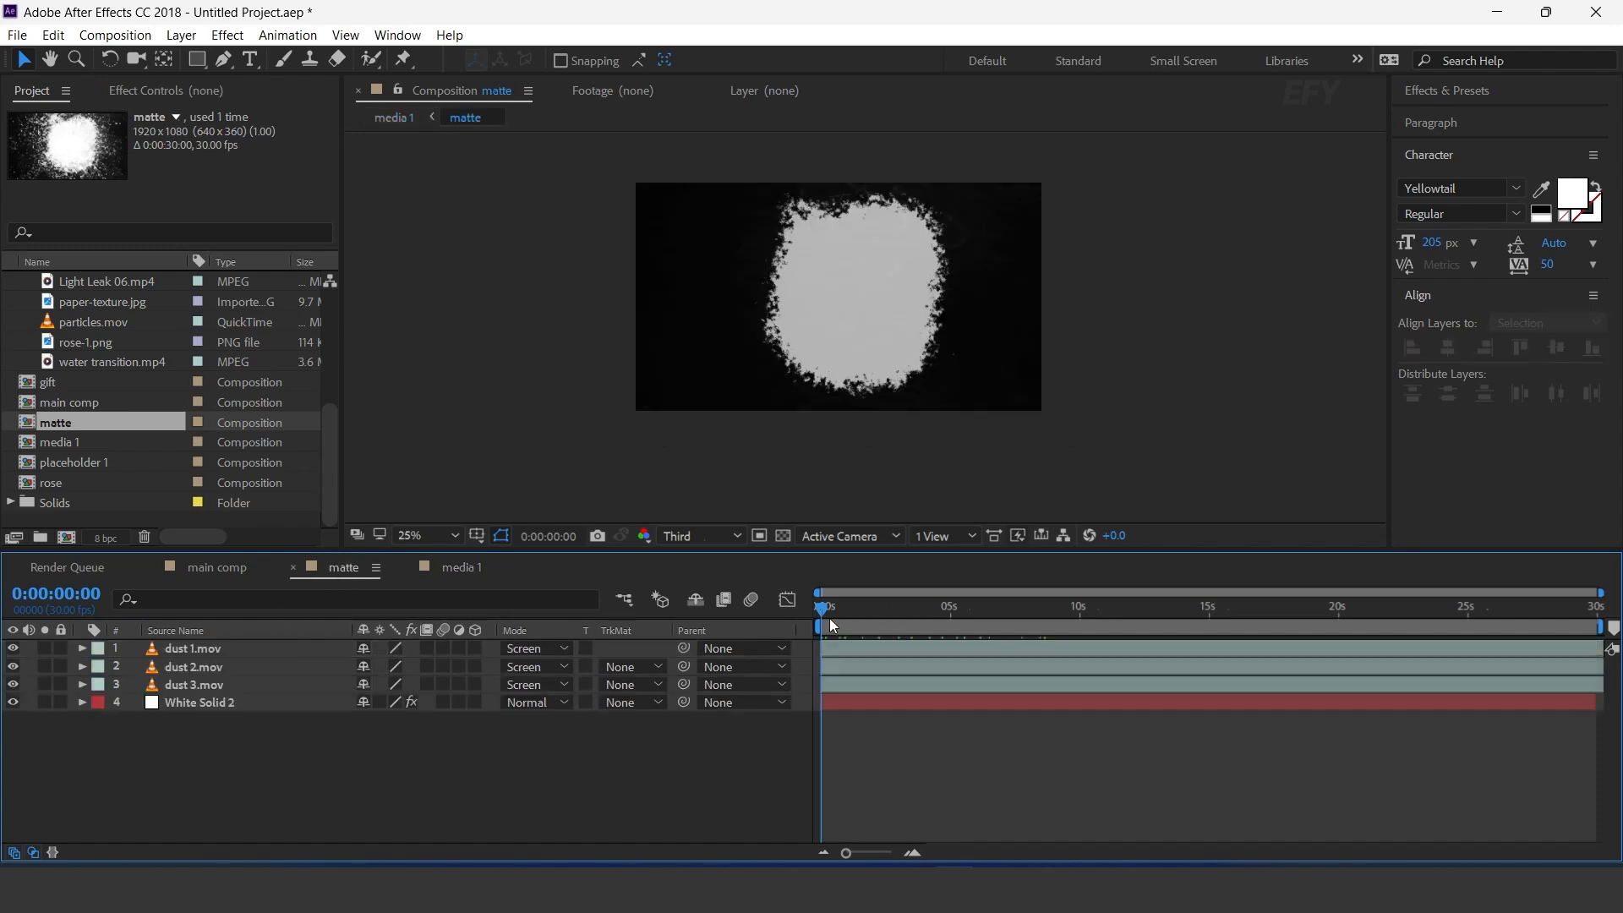
{"action": "left_click", "coordinate": [255, 700]}
{"action": "key", "text": "t"}
{"action": "key", "text": "equal"}
{"action": "left_click", "coordinate": [925, 607]}
{"action": "left_click_drag", "start_coordinate": [940, 612], "coordinate": [1337, 629]}
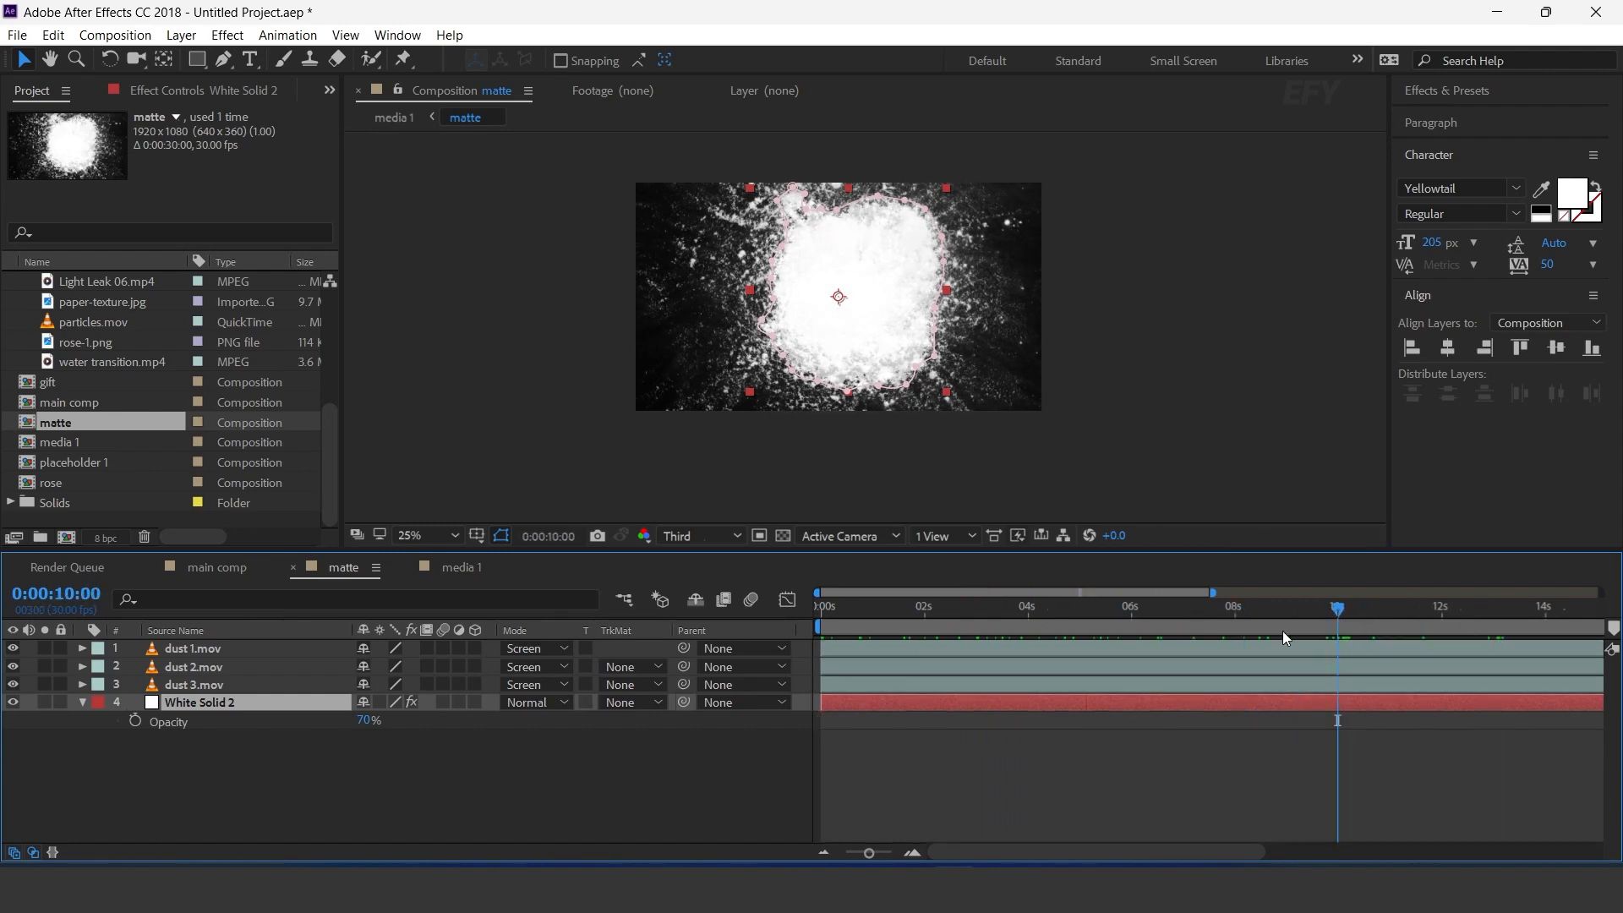
{"action": "left_click", "coordinate": [135, 721]}
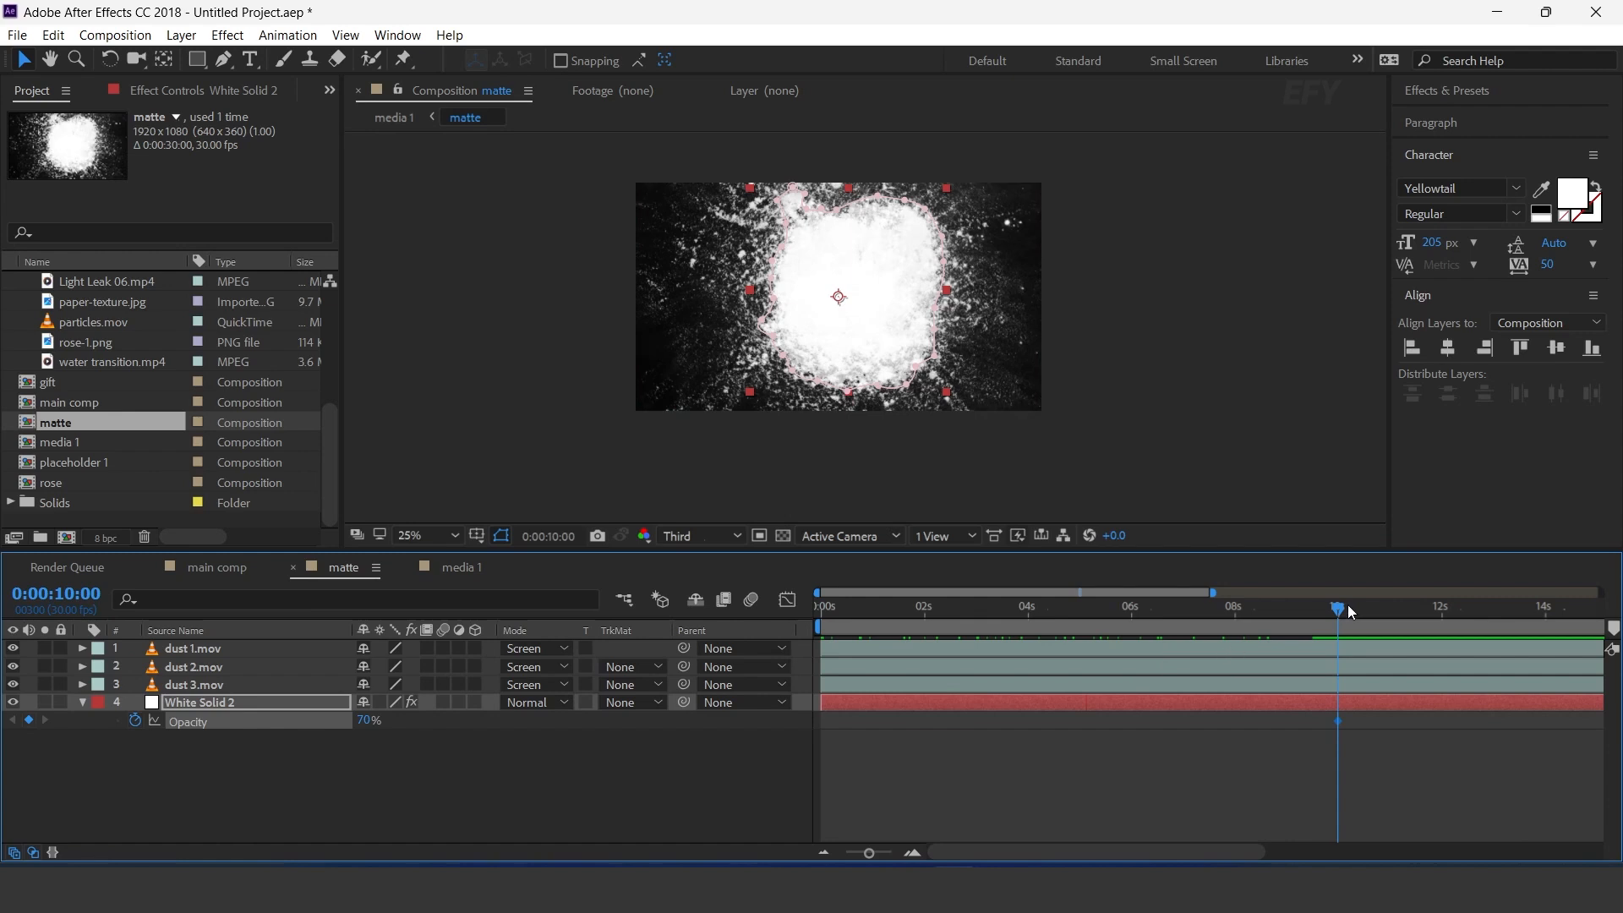
{"action": "left_click_drag", "start_coordinate": [1261, 615], "coordinate": [805, 616]}
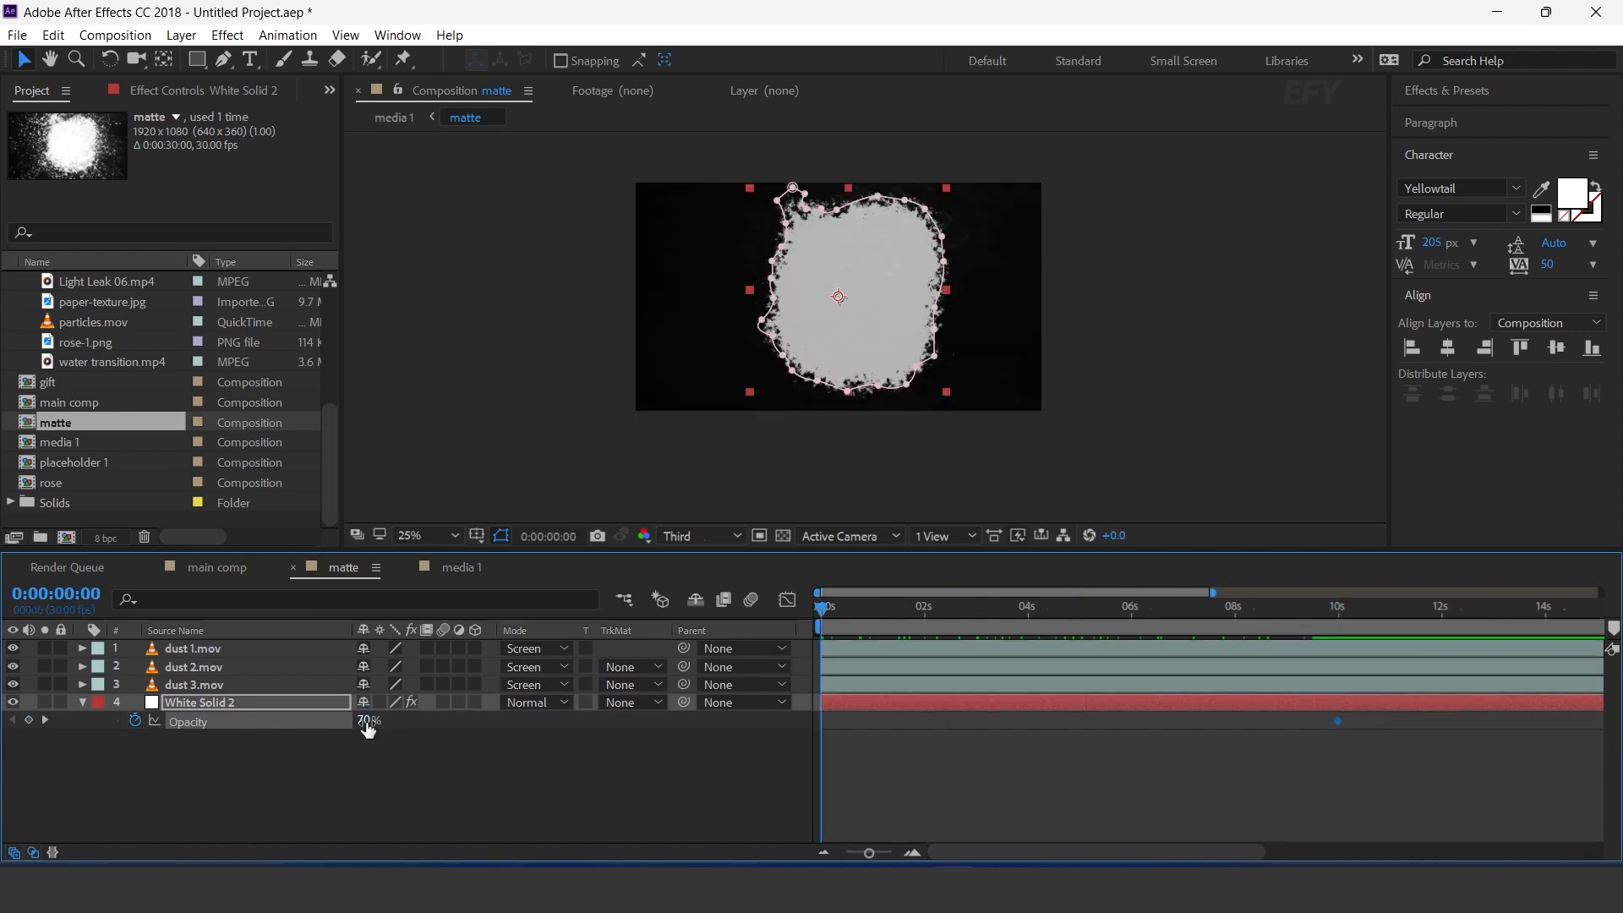
{"action": "key", "text": "Return"}
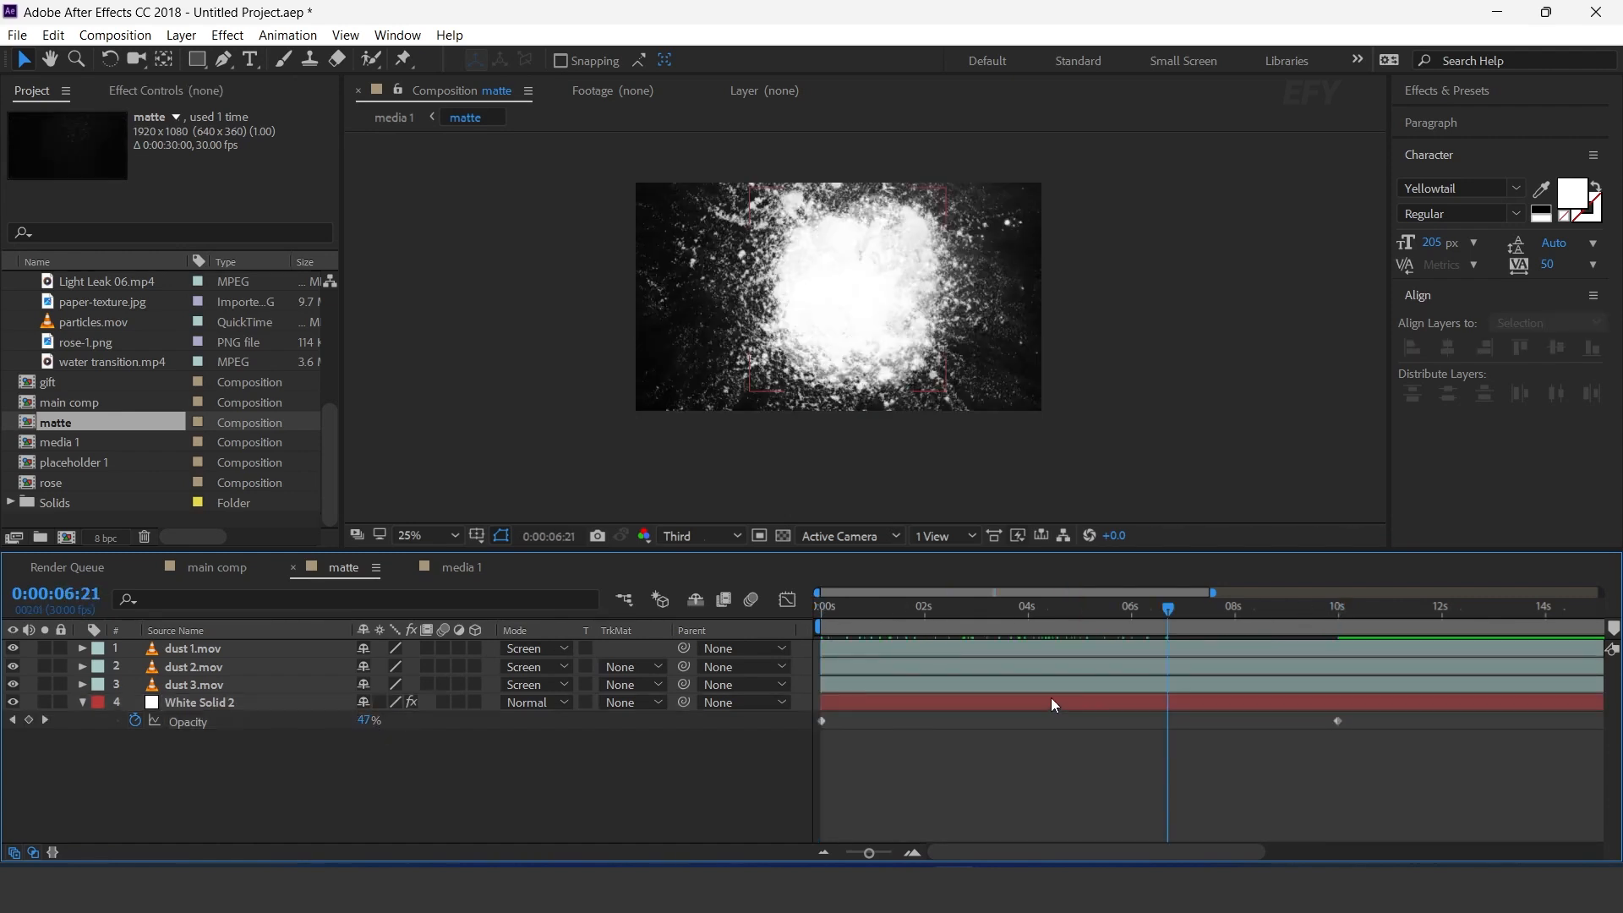
Step: Move the white solid's first opacity keyframe to about 5 seconds, check the fade, and collapse the layer's properties
{"action": "left_click", "coordinate": [1051, 701]}
{"action": "left_click_drag", "start_coordinate": [823, 720], "coordinate": [1074, 720]}
{"action": "left_click_drag", "start_coordinate": [1018, 607], "coordinate": [1388, 658]}
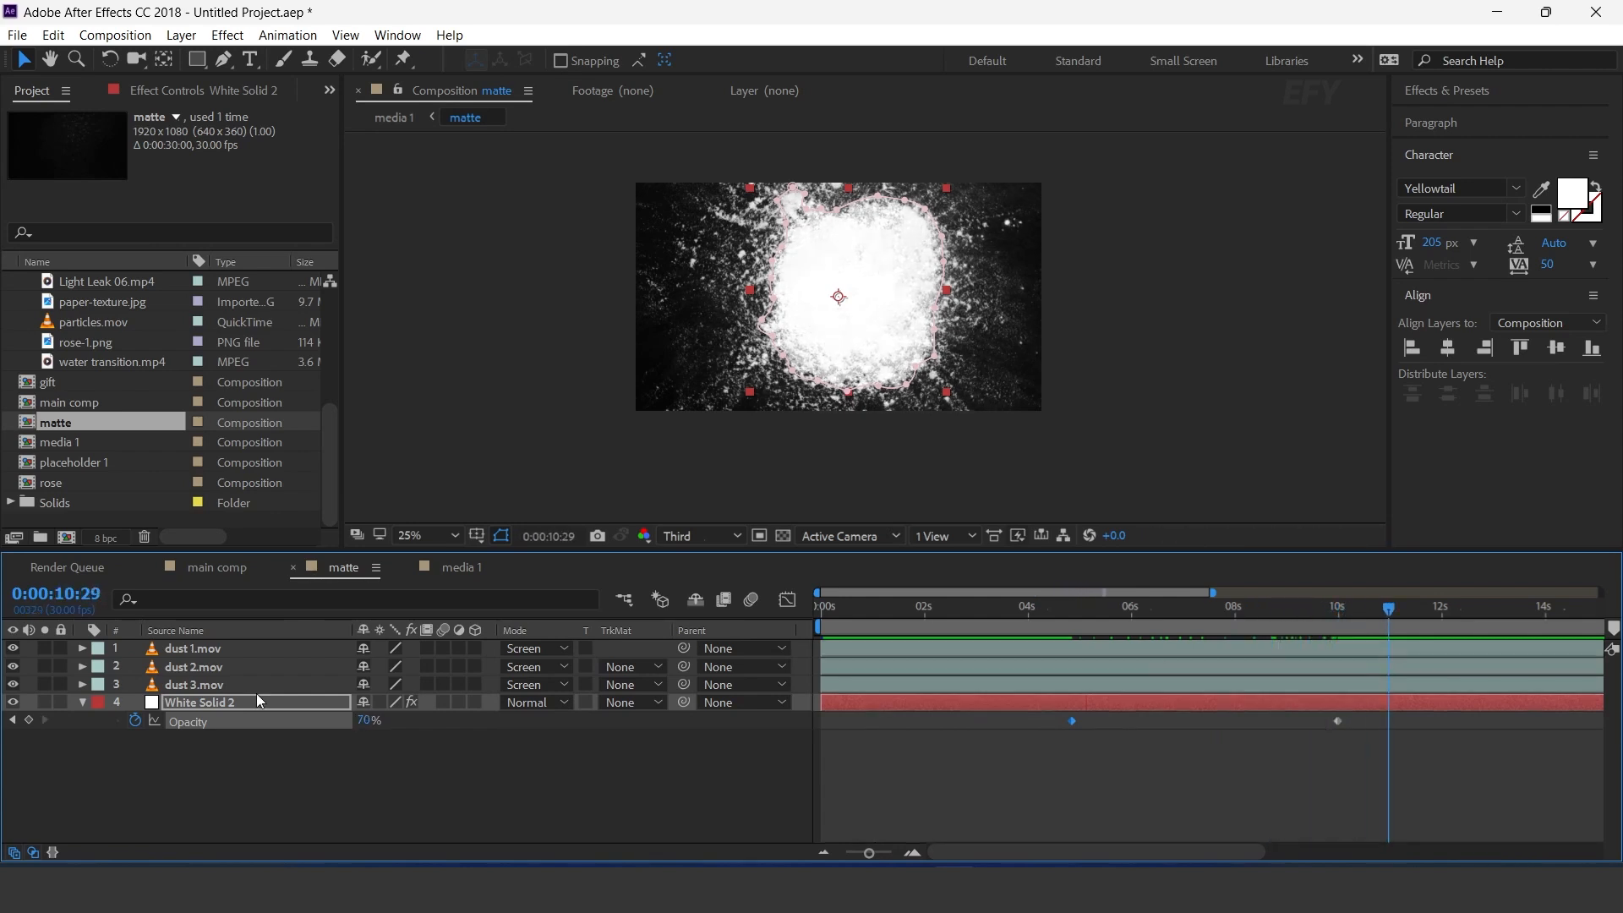
{"action": "left_click", "coordinate": [81, 702]}
{"action": "left_click", "coordinate": [434, 765]}
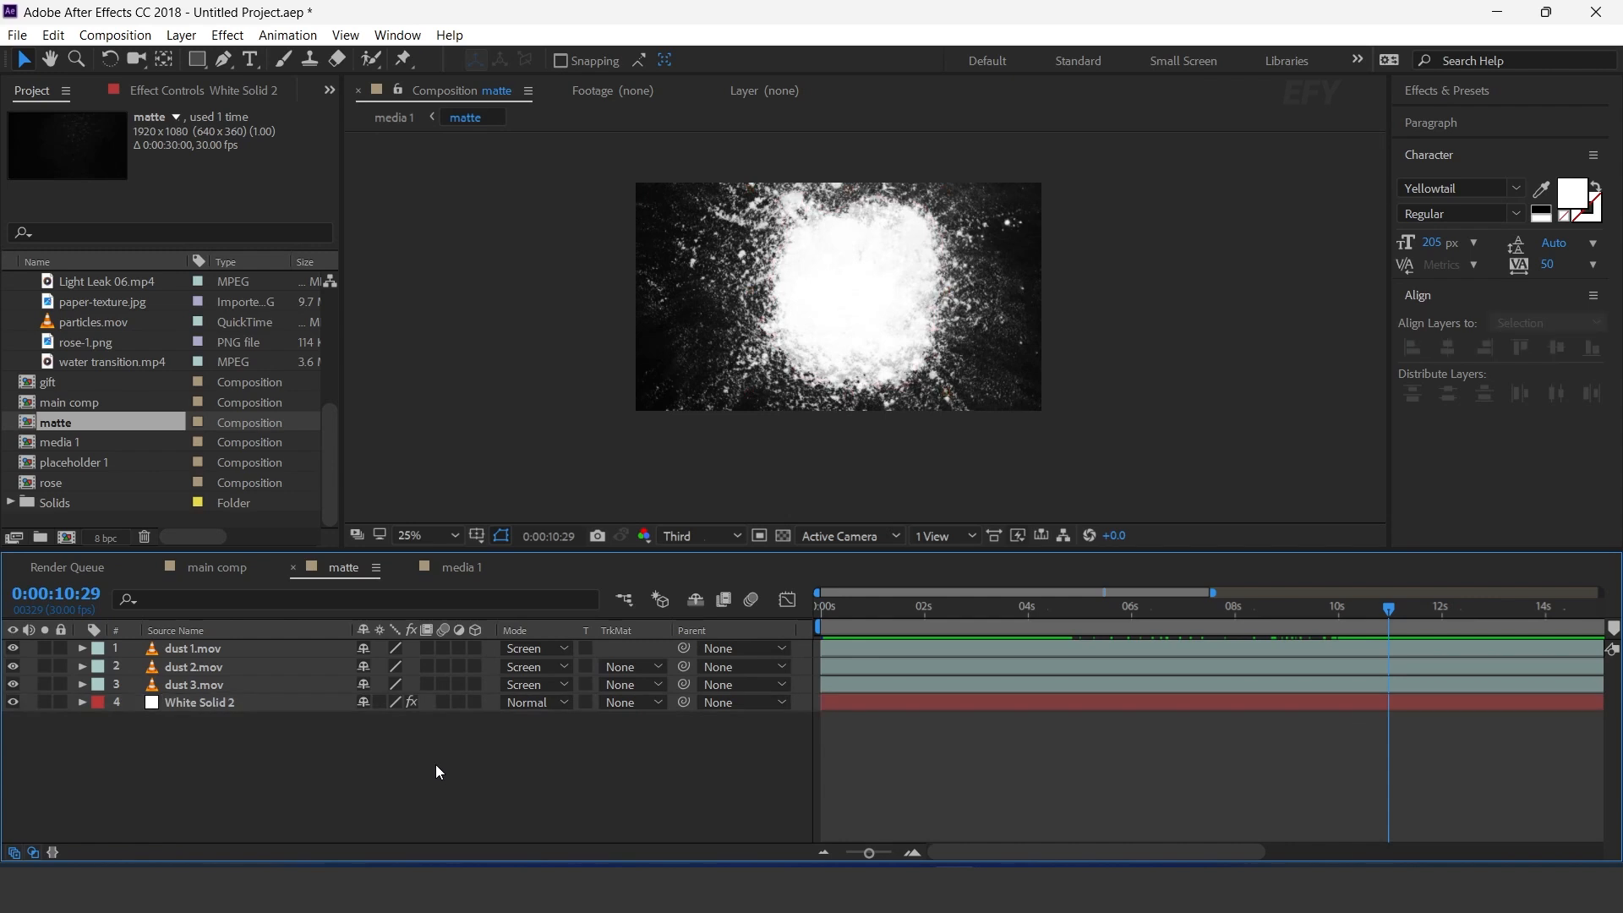
Step: In media 1, set the placeholder 1 layer's track matte to Luma using the matte layer above it
{"action": "left_click", "coordinate": [449, 563]}
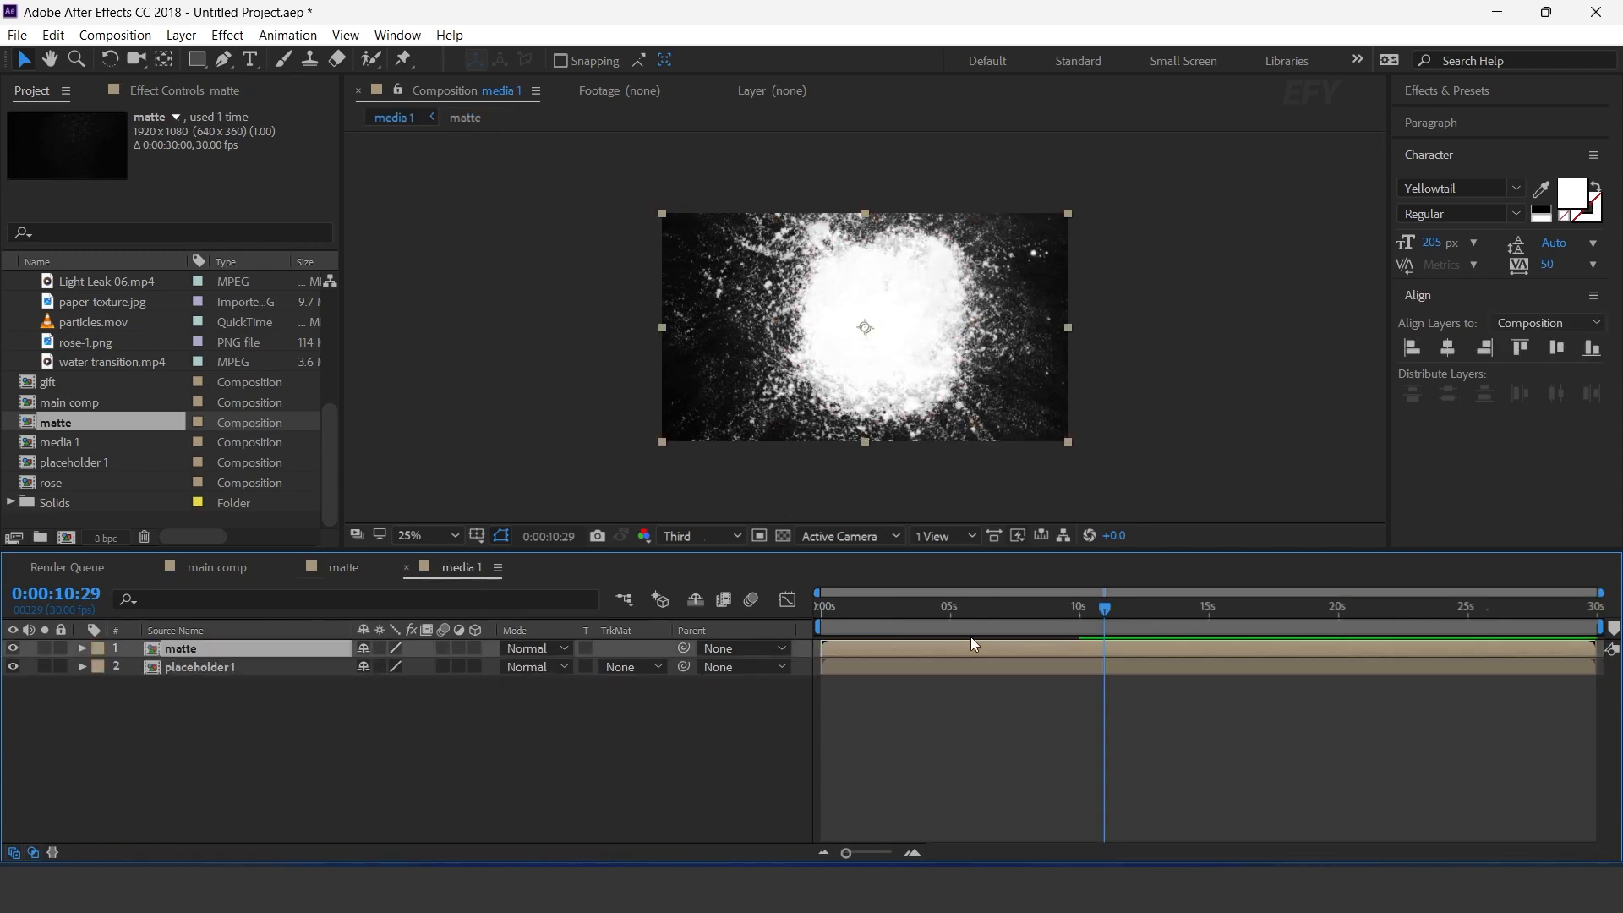
{"action": "left_click", "coordinate": [232, 666]}
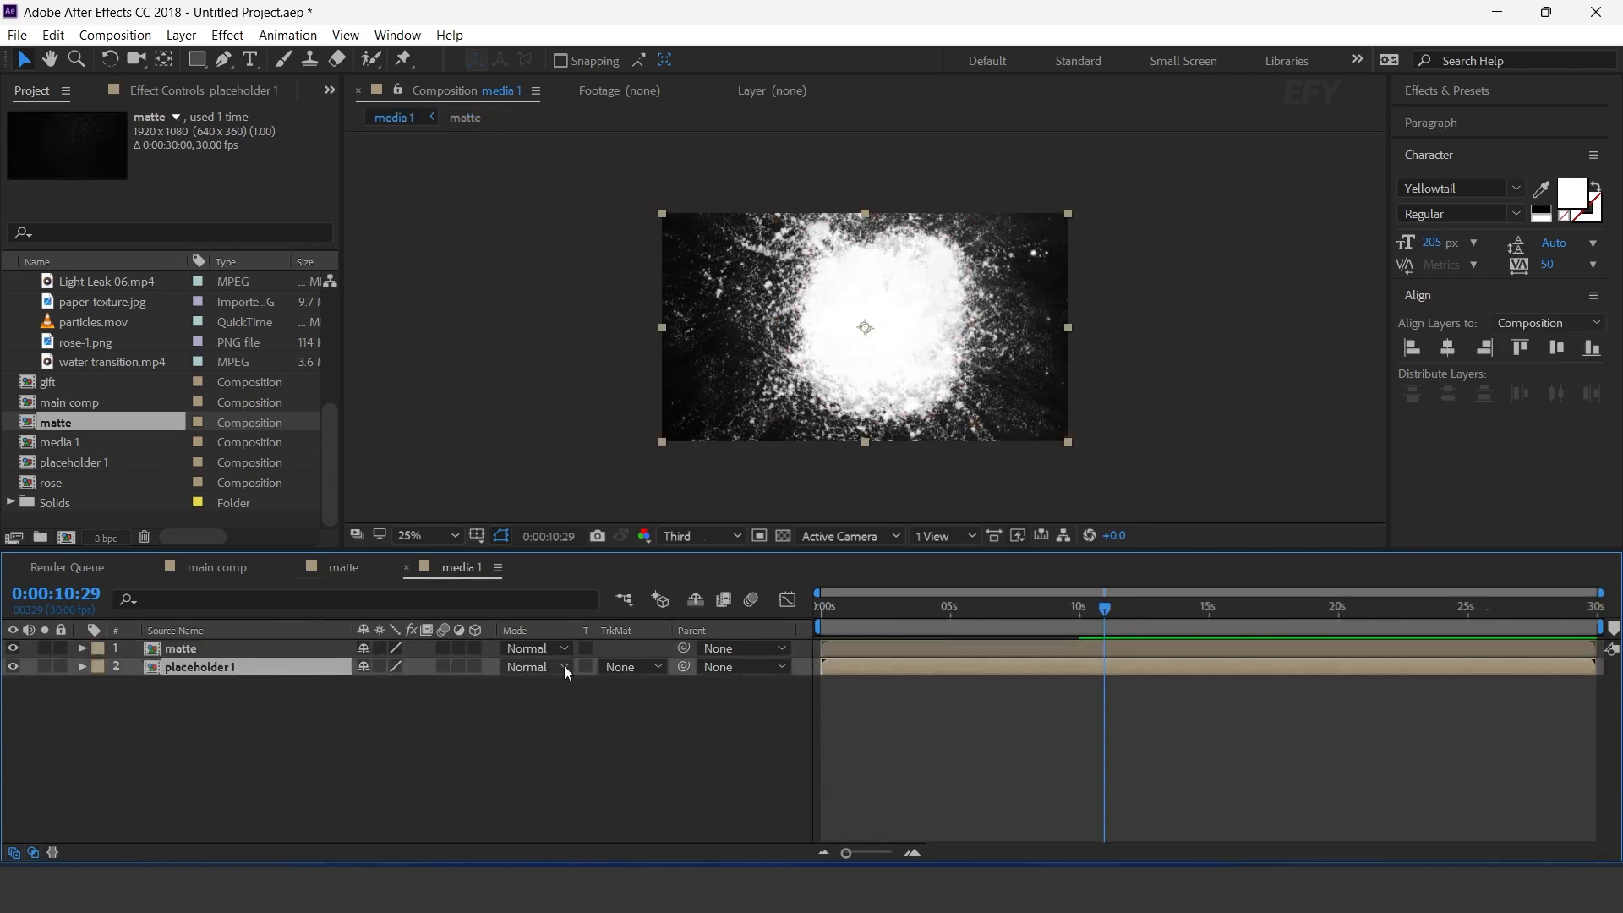
{"action": "left_click", "coordinate": [625, 666]}
{"action": "left_click", "coordinate": [625, 671]}
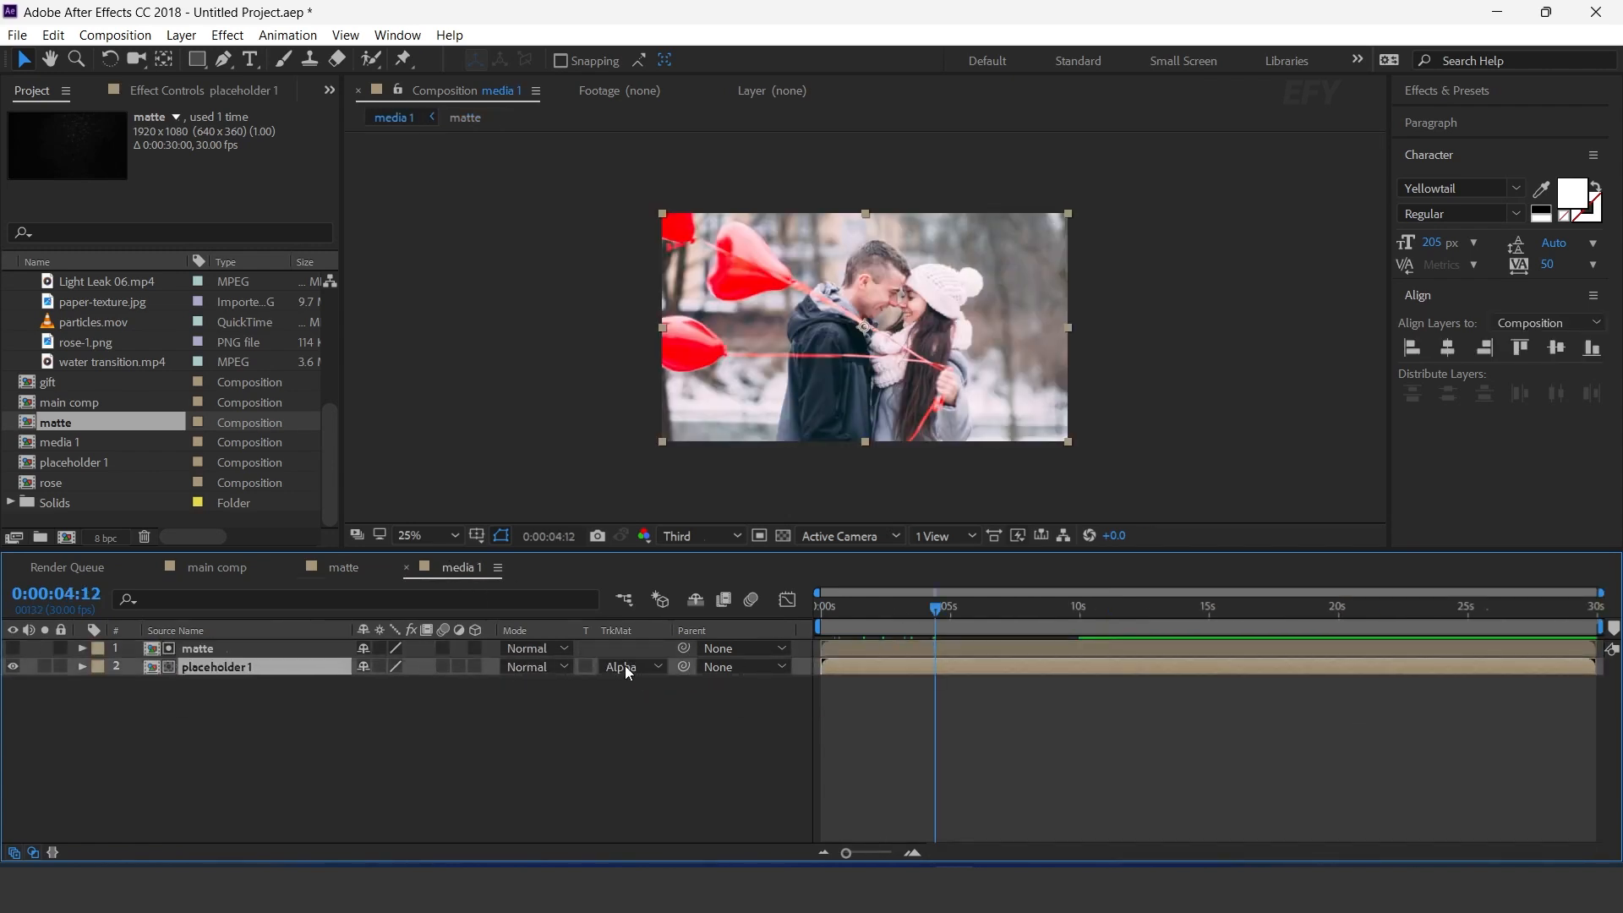
{"action": "left_click", "coordinate": [625, 666]}
{"action": "left_click", "coordinate": [707, 764]}
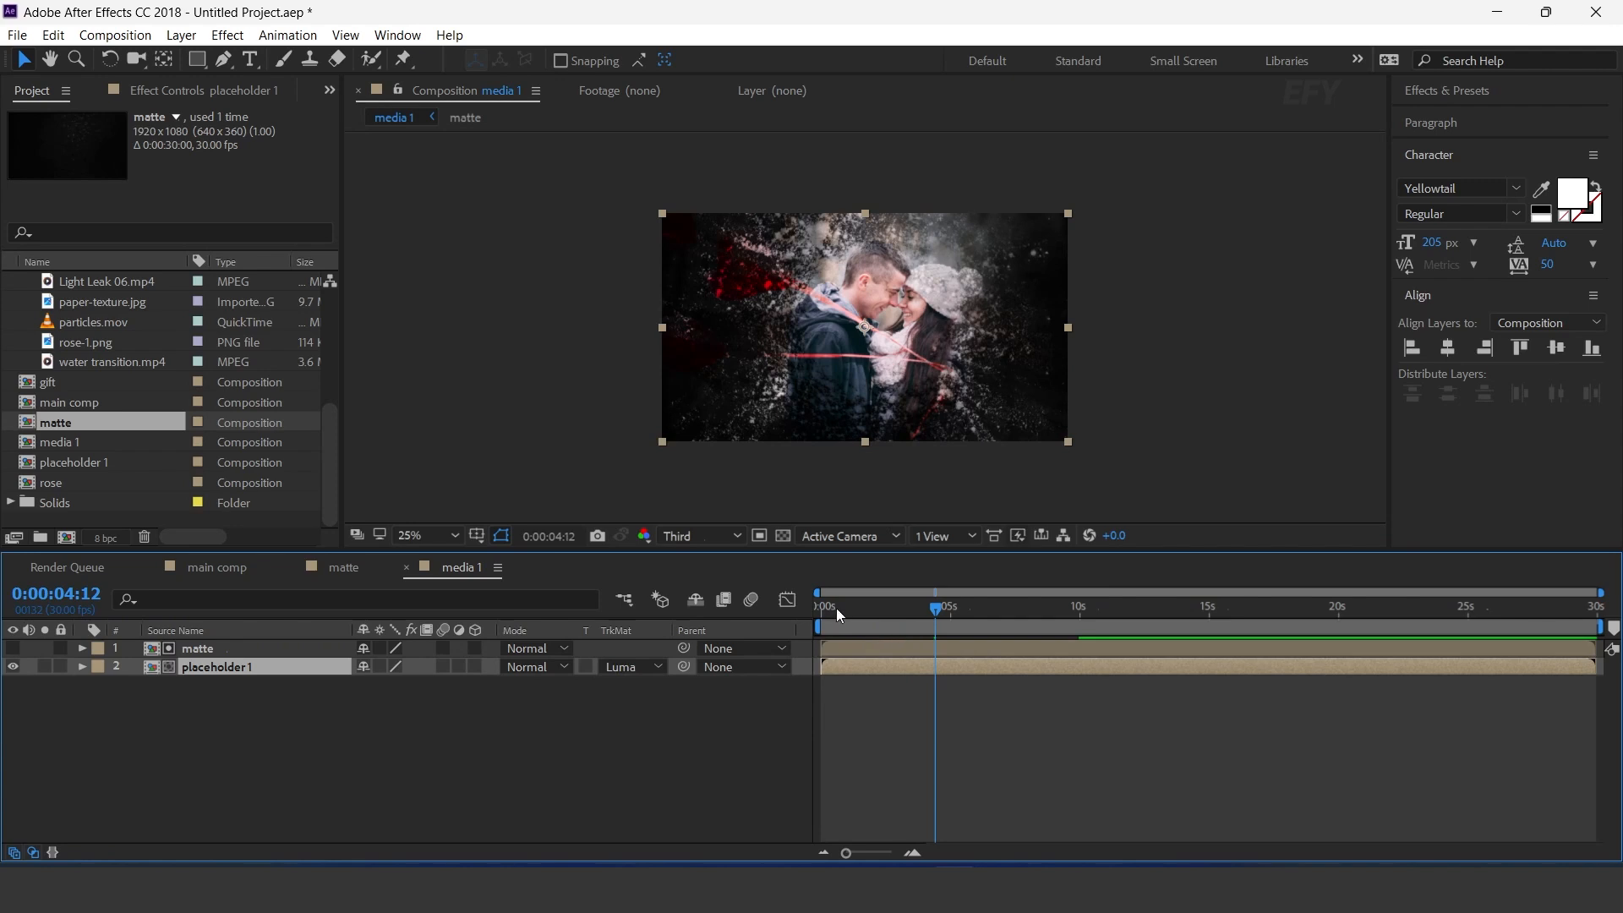
Step: Preview the dust reveal of the photo in media 1 from the start and again from about 5 seconds
{"action": "left_click_drag", "start_coordinate": [835, 607], "coordinate": [733, 627]}
{"action": "left_click", "coordinate": [686, 743]}
{"action": "key", "text": "space"}
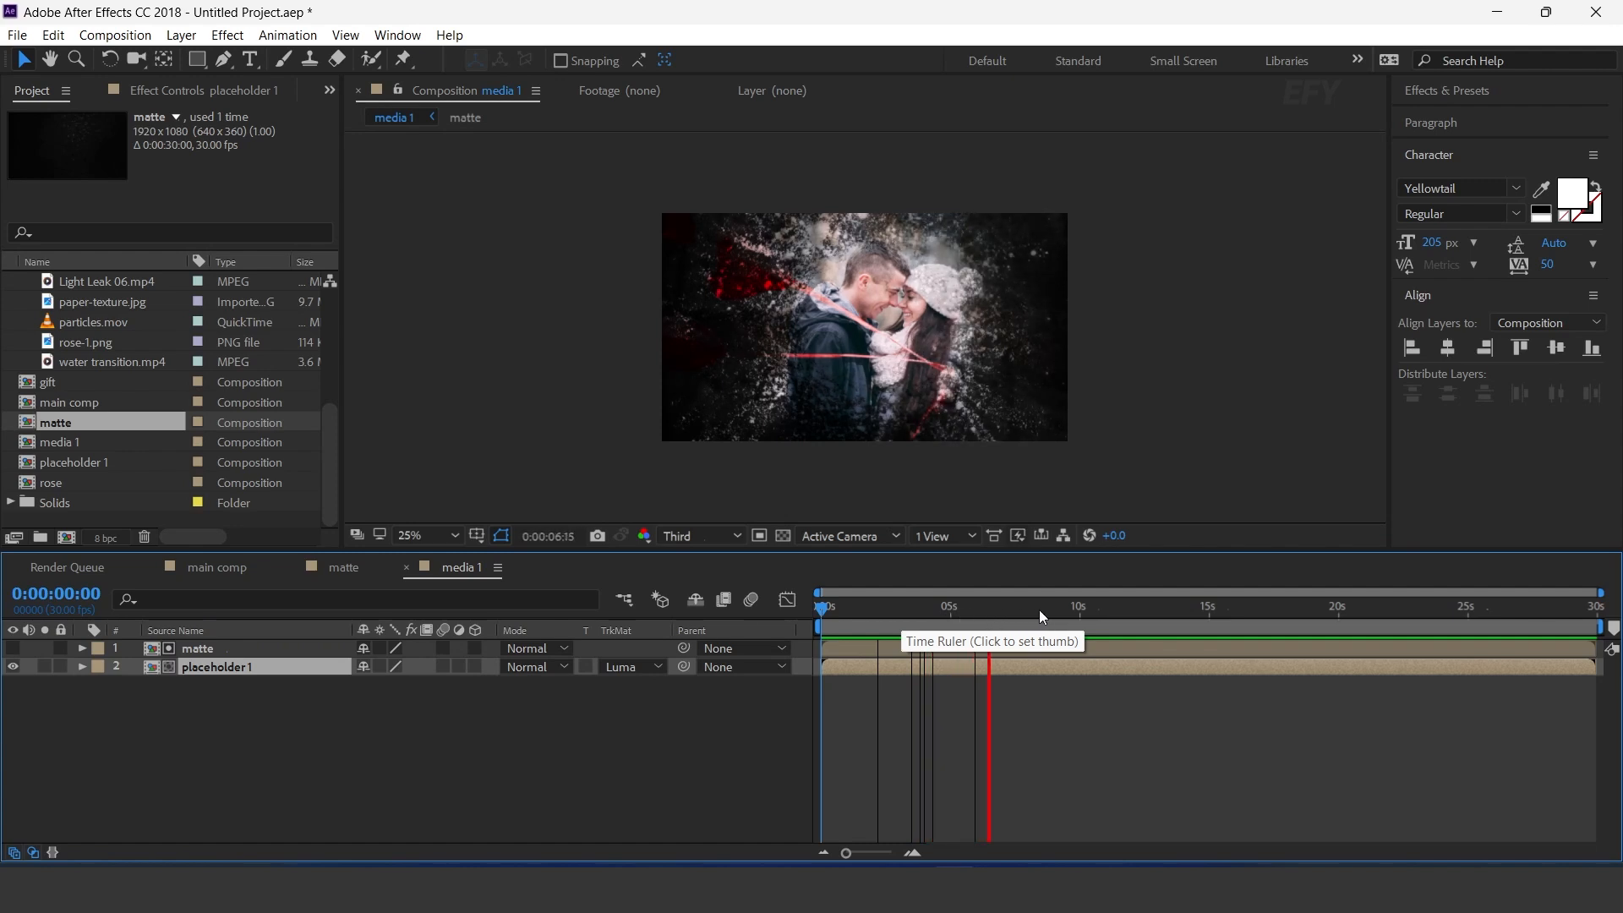
{"action": "left_click", "coordinate": [1106, 608]}
{"action": "left_click_drag", "start_coordinate": [1123, 610], "coordinate": [1192, 617]}
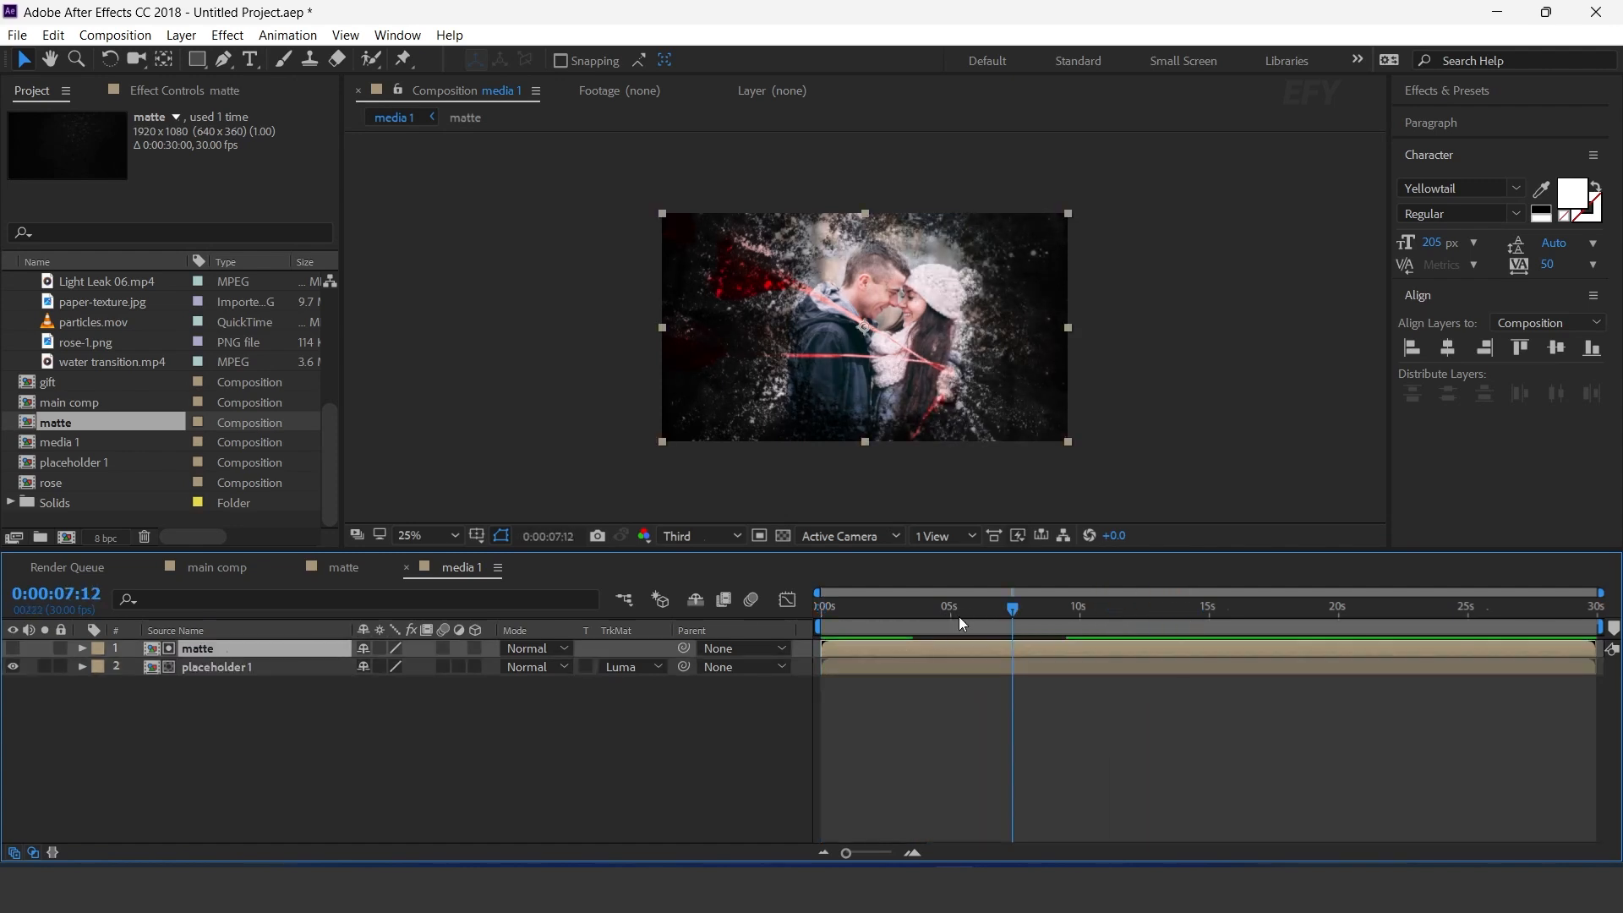
{"action": "left_click", "coordinate": [951, 606]}
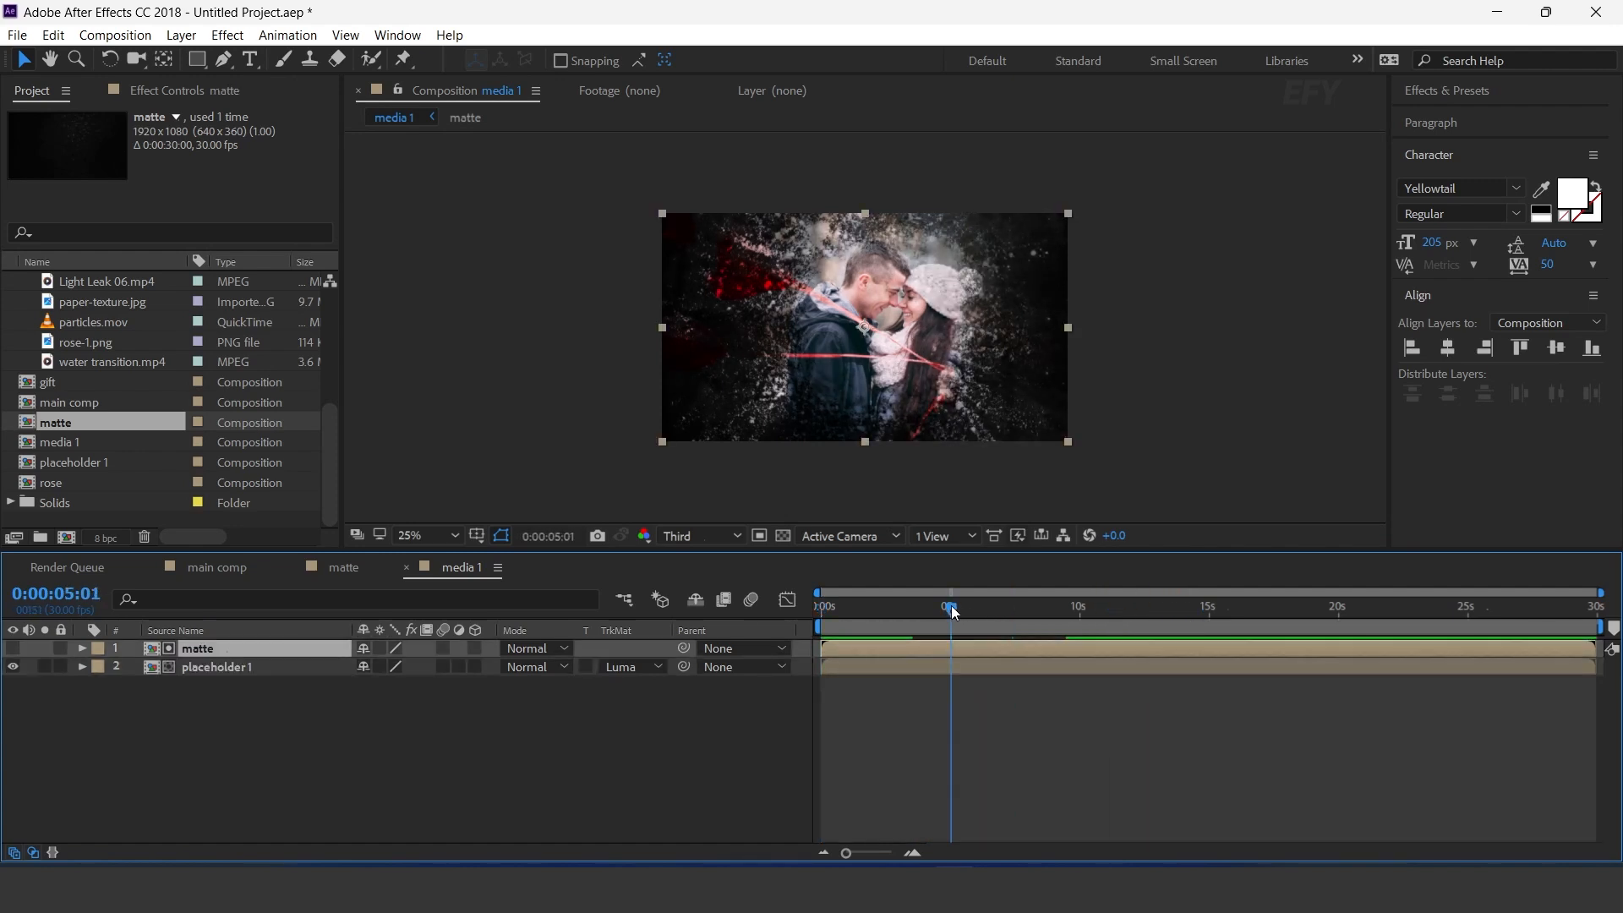
{"action": "key", "text": "space"}
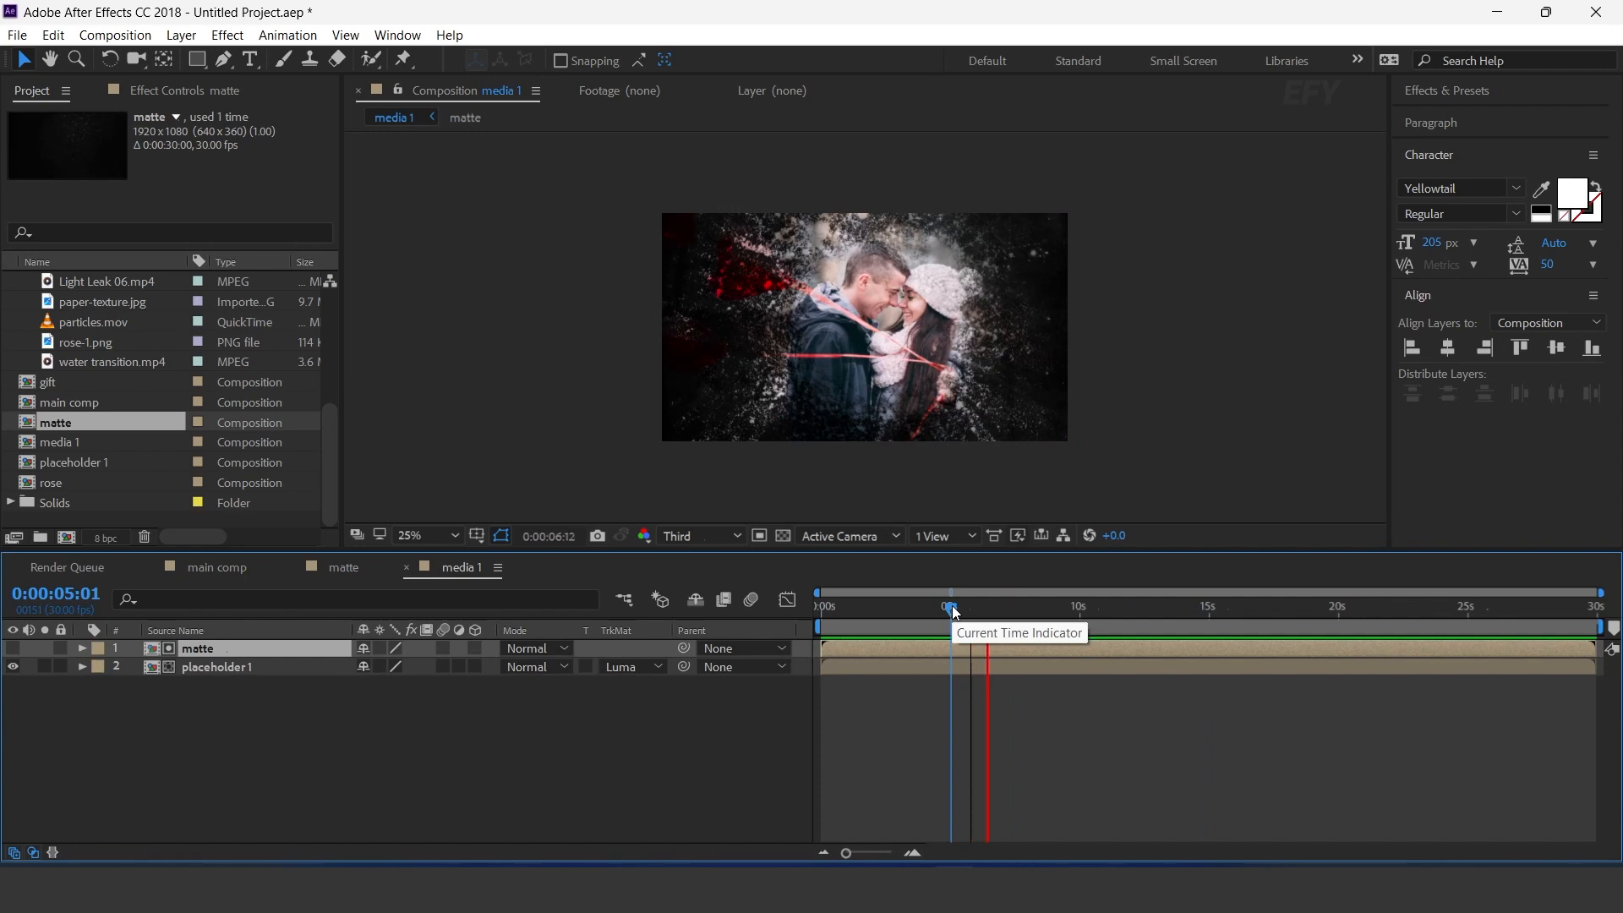
{"action": "left_click", "coordinate": [616, 758]}
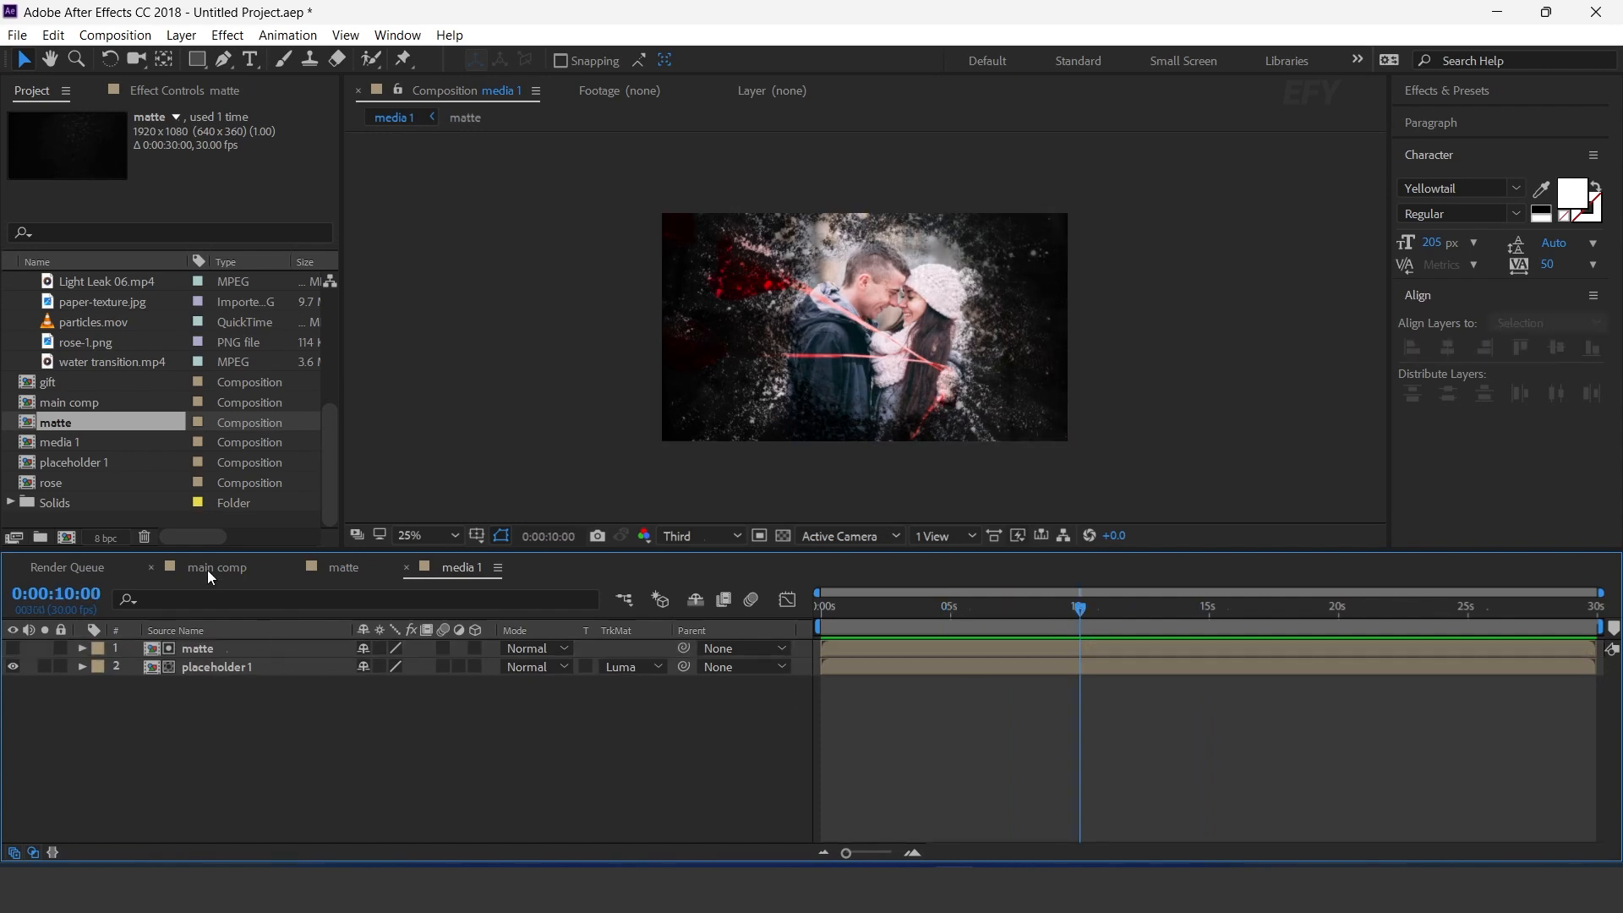
Step: Add the media 1 composition as the top layer of main comp and preview it from the start
{"action": "left_click", "coordinate": [208, 568]}
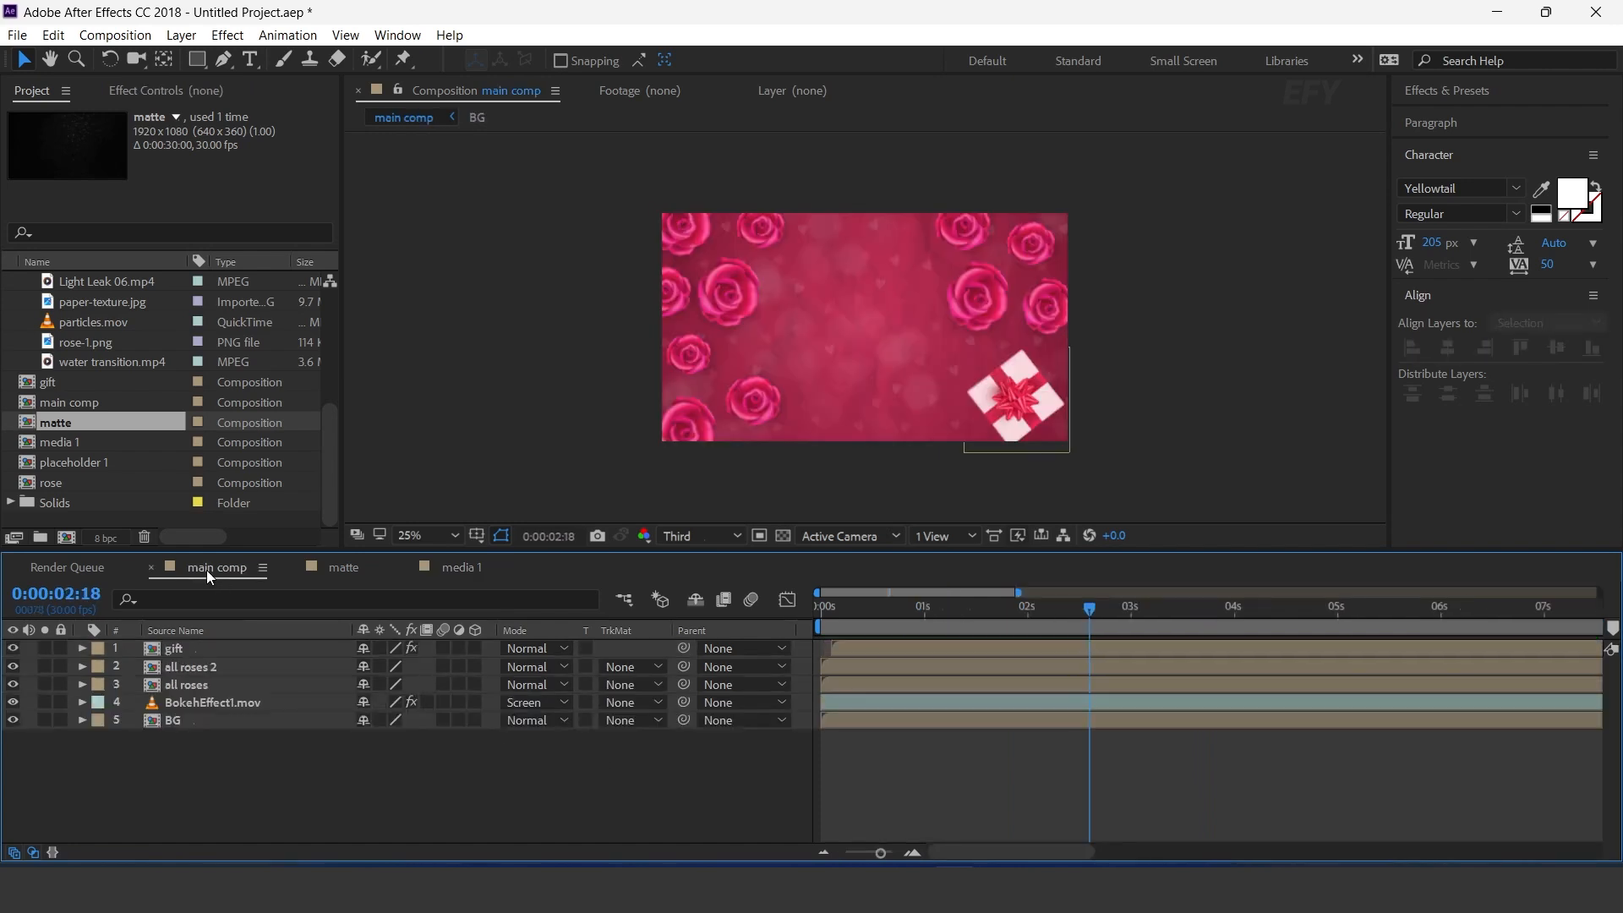
{"action": "left_click", "coordinate": [62, 442]}
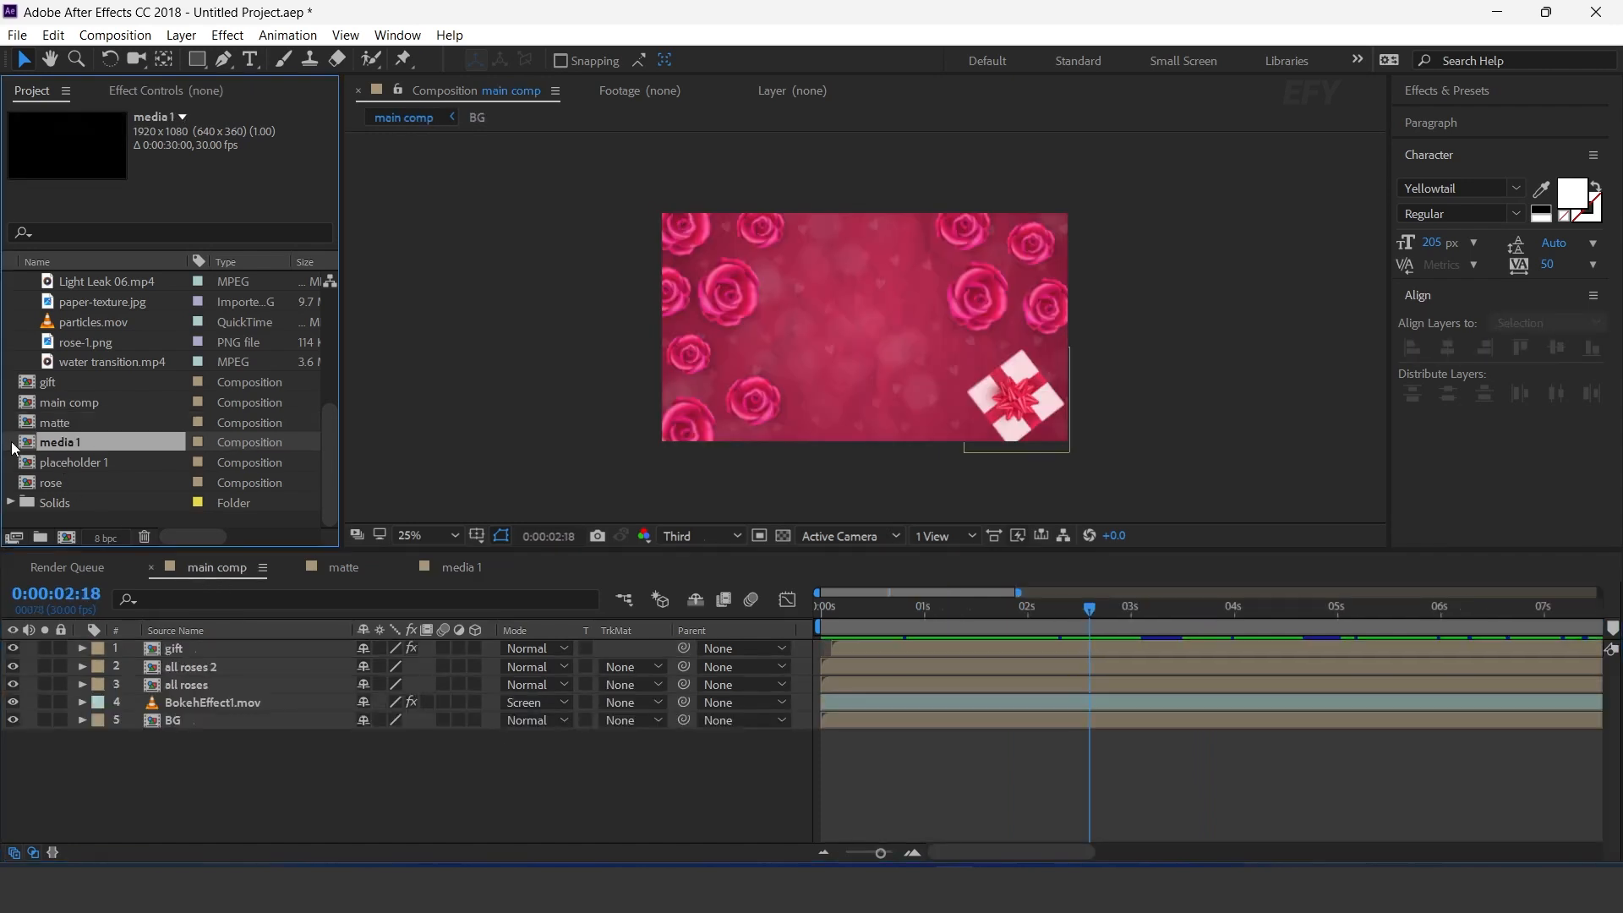
{"action": "left_click_drag", "start_coordinate": [170, 570], "coordinate": [867, 666]}
{"action": "left_click_drag", "start_coordinate": [832, 612], "coordinate": [813, 612]}
{"action": "key", "text": "equal"}
{"action": "key", "text": "equal"}
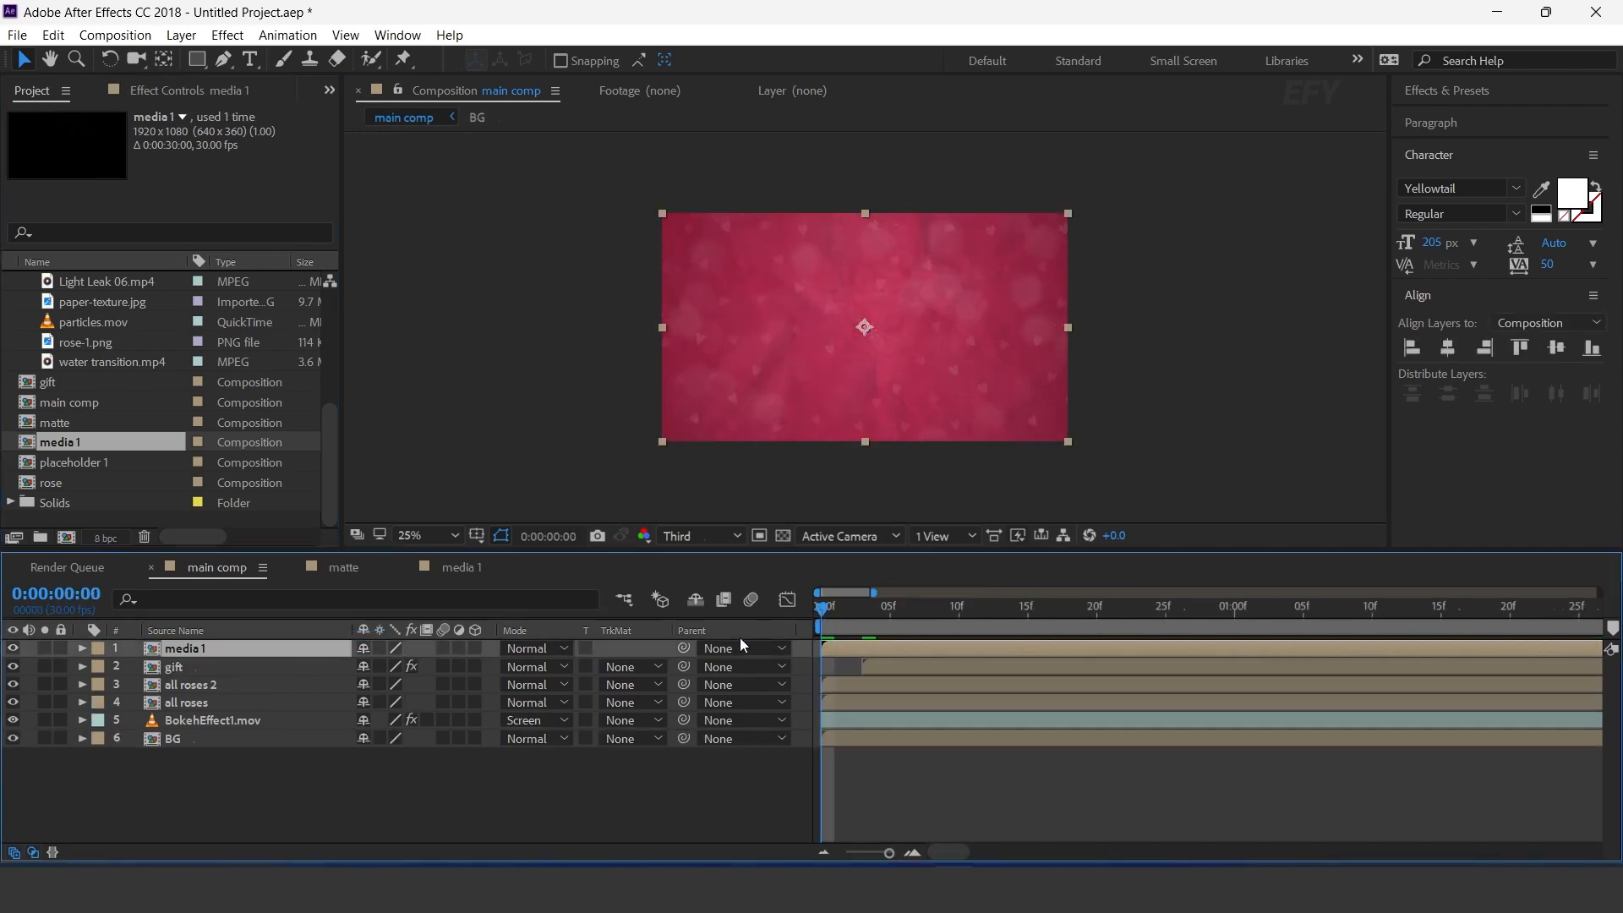
{"action": "key", "text": "space"}
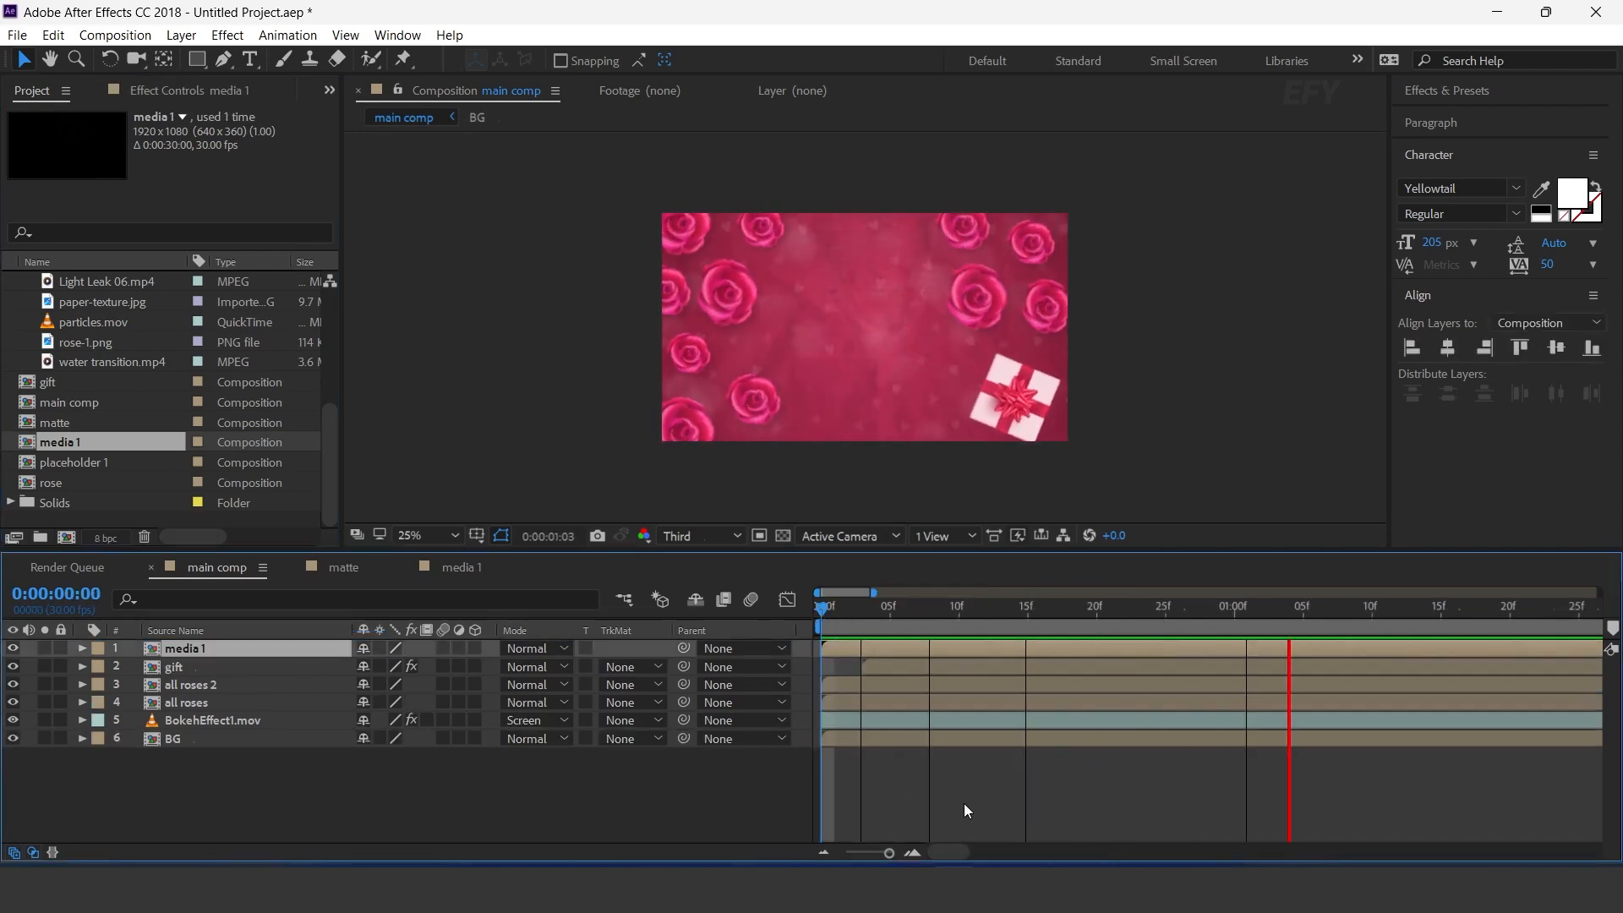
{"action": "key", "text": "minus"}
Step: Try trimming the start of the media 1 layer to 0:00:01:00 and preview the opening of main comp
{"action": "left_click_drag", "start_coordinate": [824, 606], "coordinate": [1049, 629]}
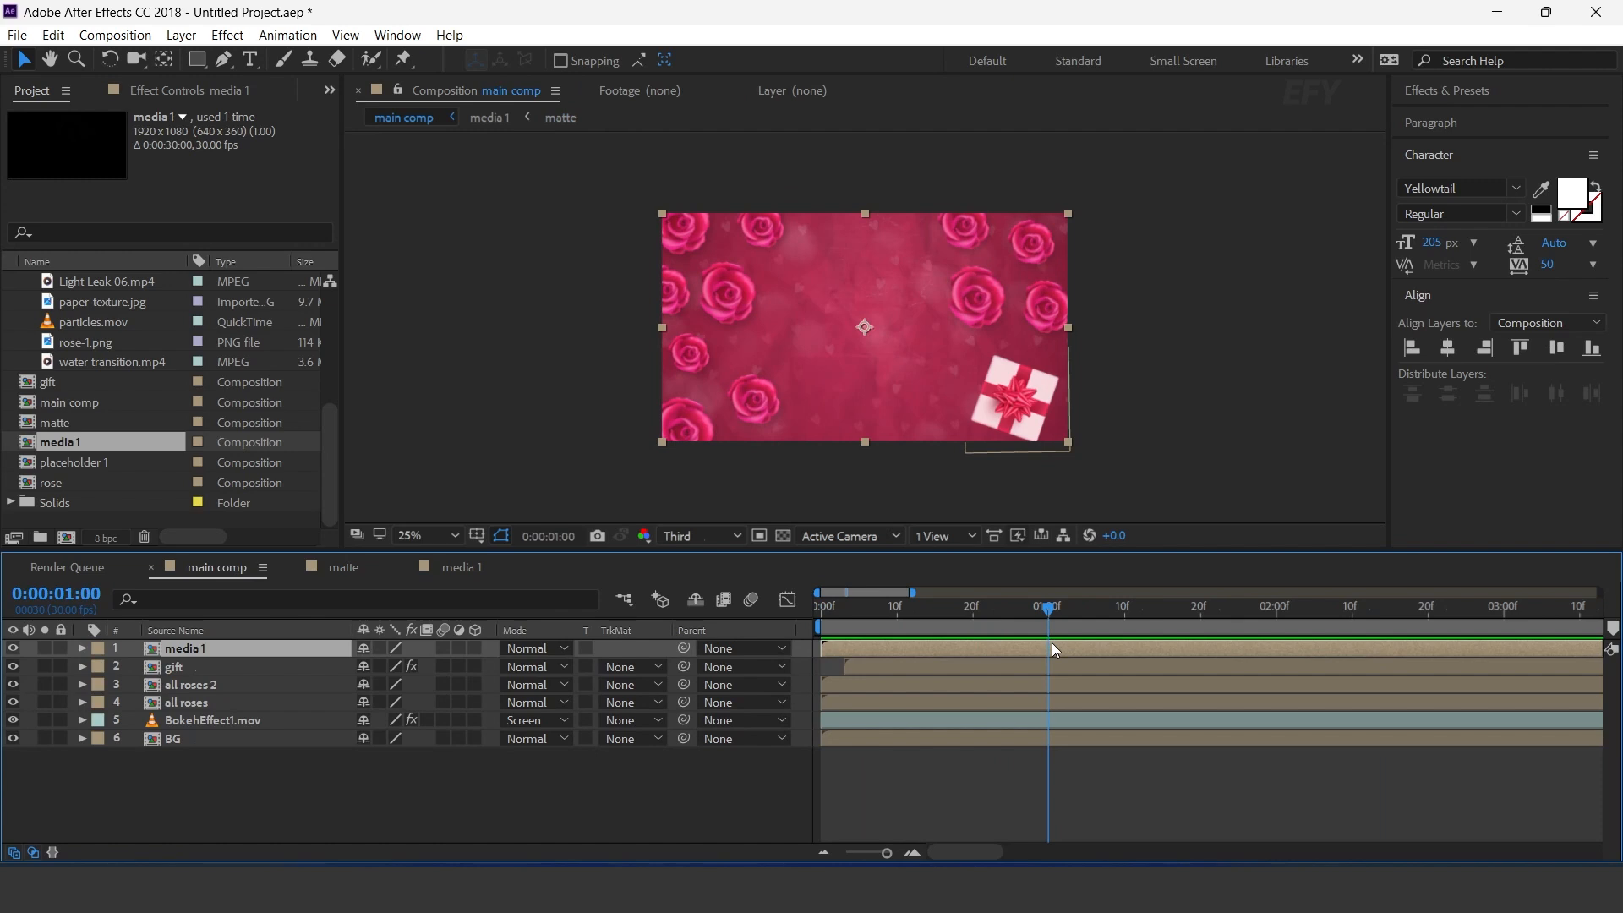
{"action": "key", "text": "alt+bracketleft"}
{"action": "left_click_drag", "start_coordinate": [844, 617], "coordinate": [818, 617]}
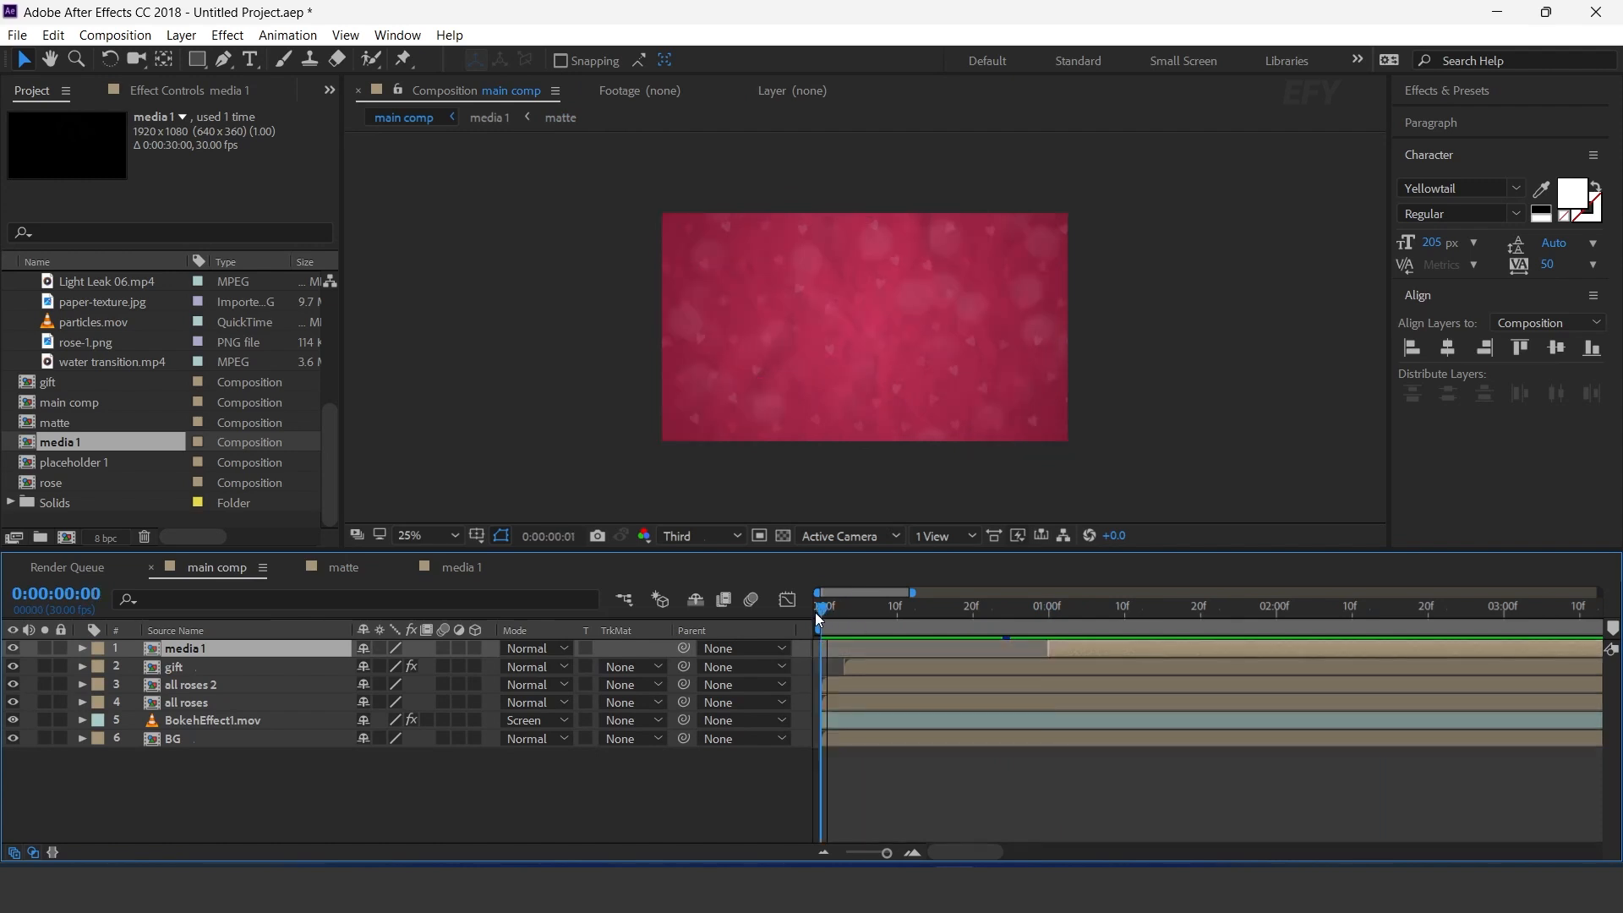
{"action": "key", "text": "space"}
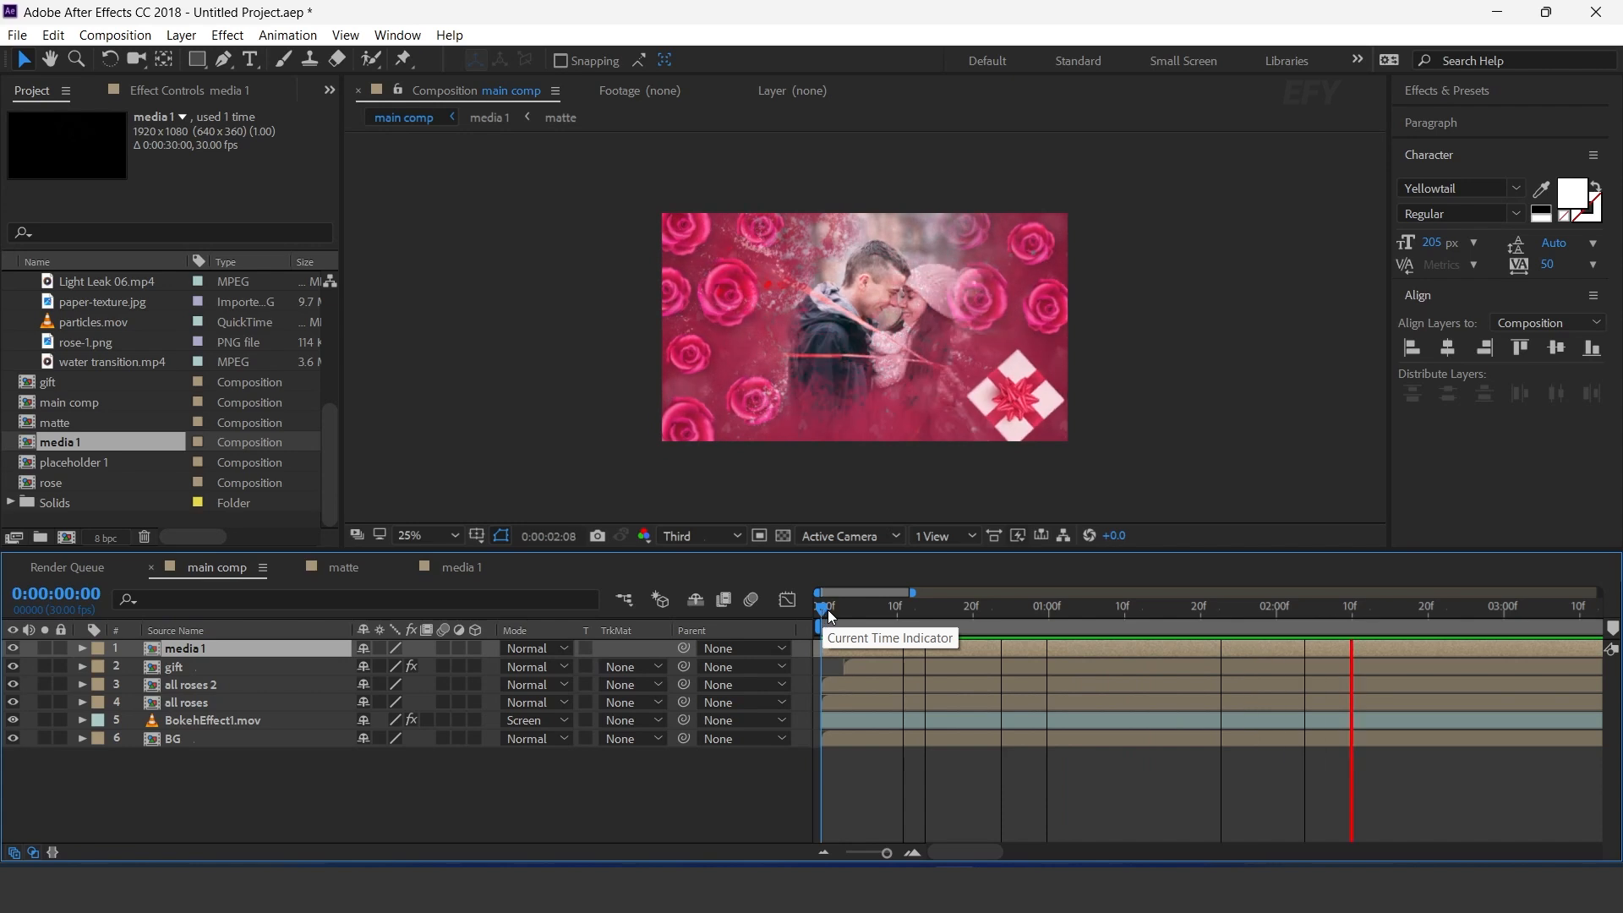
{"action": "left_click_drag", "start_coordinate": [834, 610], "coordinate": [979, 610]}
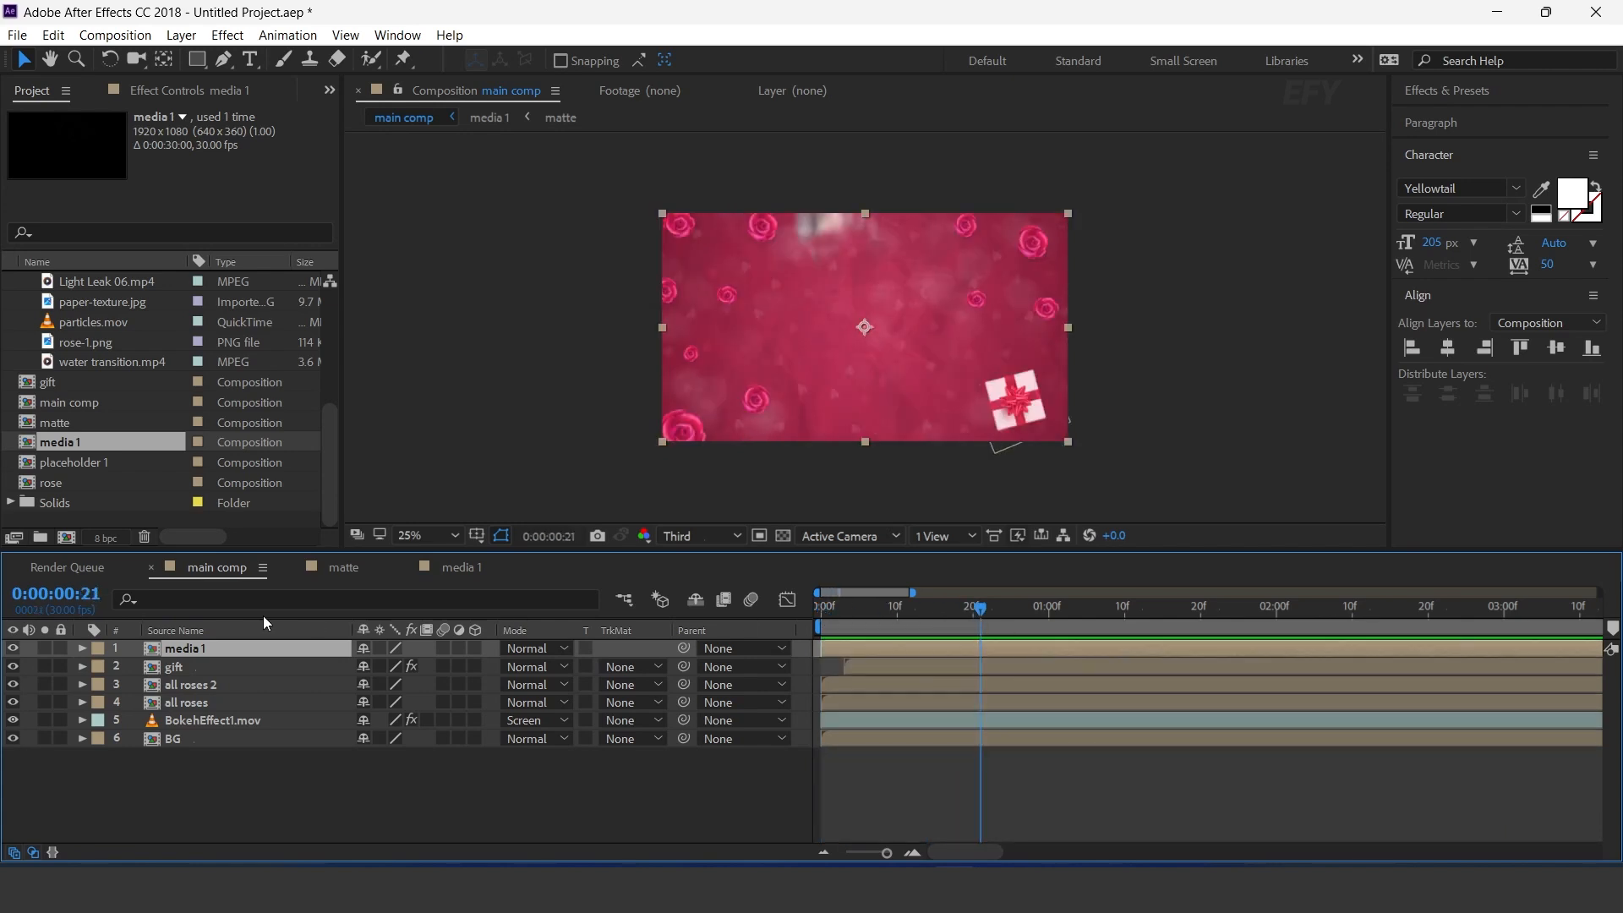
Step: Set a scale keyframe of 100% on the media 1 layer at 0:00:00:00
{"action": "key", "text": "s"}
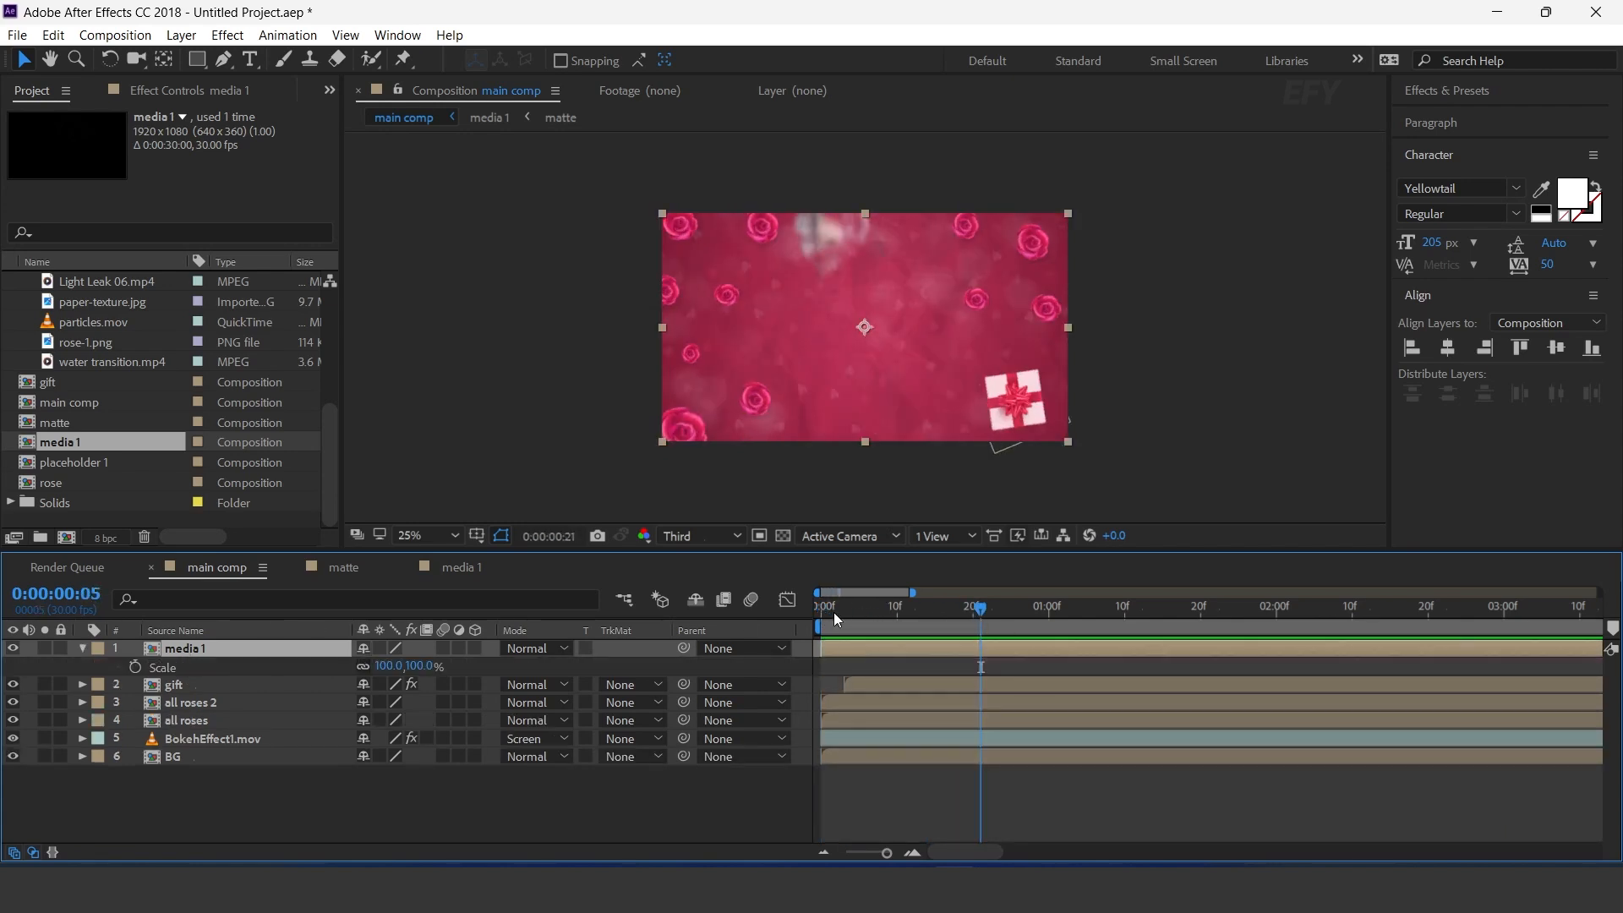
{"action": "left_click", "coordinate": [833, 612]}
{"action": "left_click", "coordinate": [131, 669]}
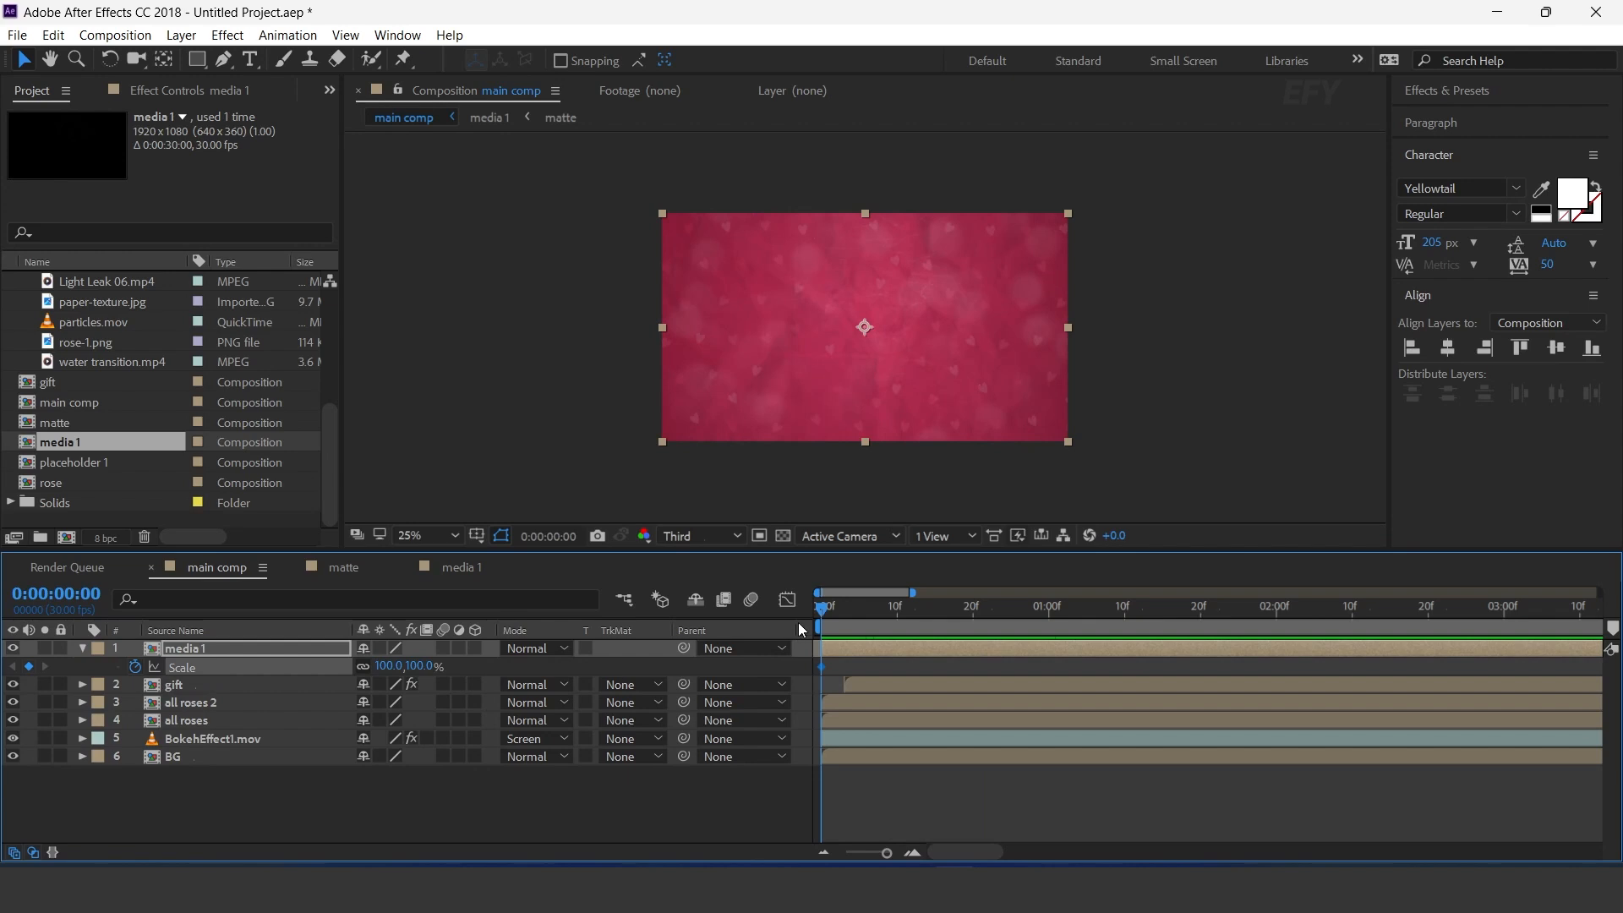
Step: Set the media 1 layer's scale to 110% at 0:00:11:29 and preview the slow zoom from the start
{"action": "left_click_drag", "start_coordinate": [910, 607], "coordinate": [1087, 630]}
{"action": "key", "text": "minus"}
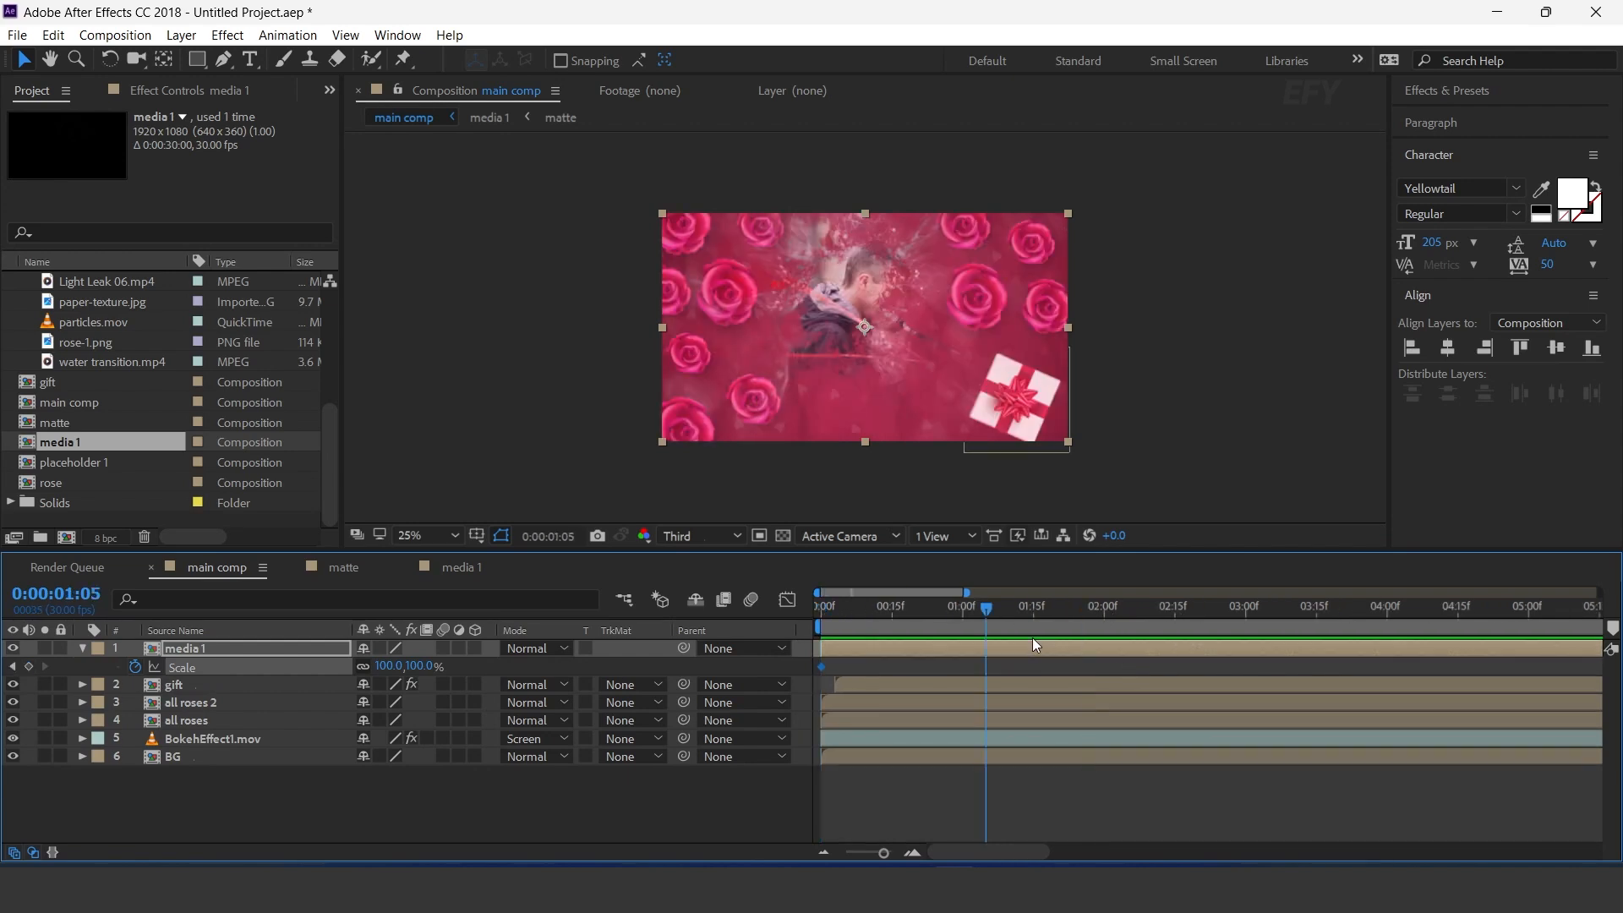
{"action": "key", "text": "minus"}
{"action": "key", "text": "minus"}
{"action": "left_click_drag", "start_coordinate": [983, 626], "coordinate": [1392, 625]}
{"action": "left_click", "coordinate": [420, 667]}
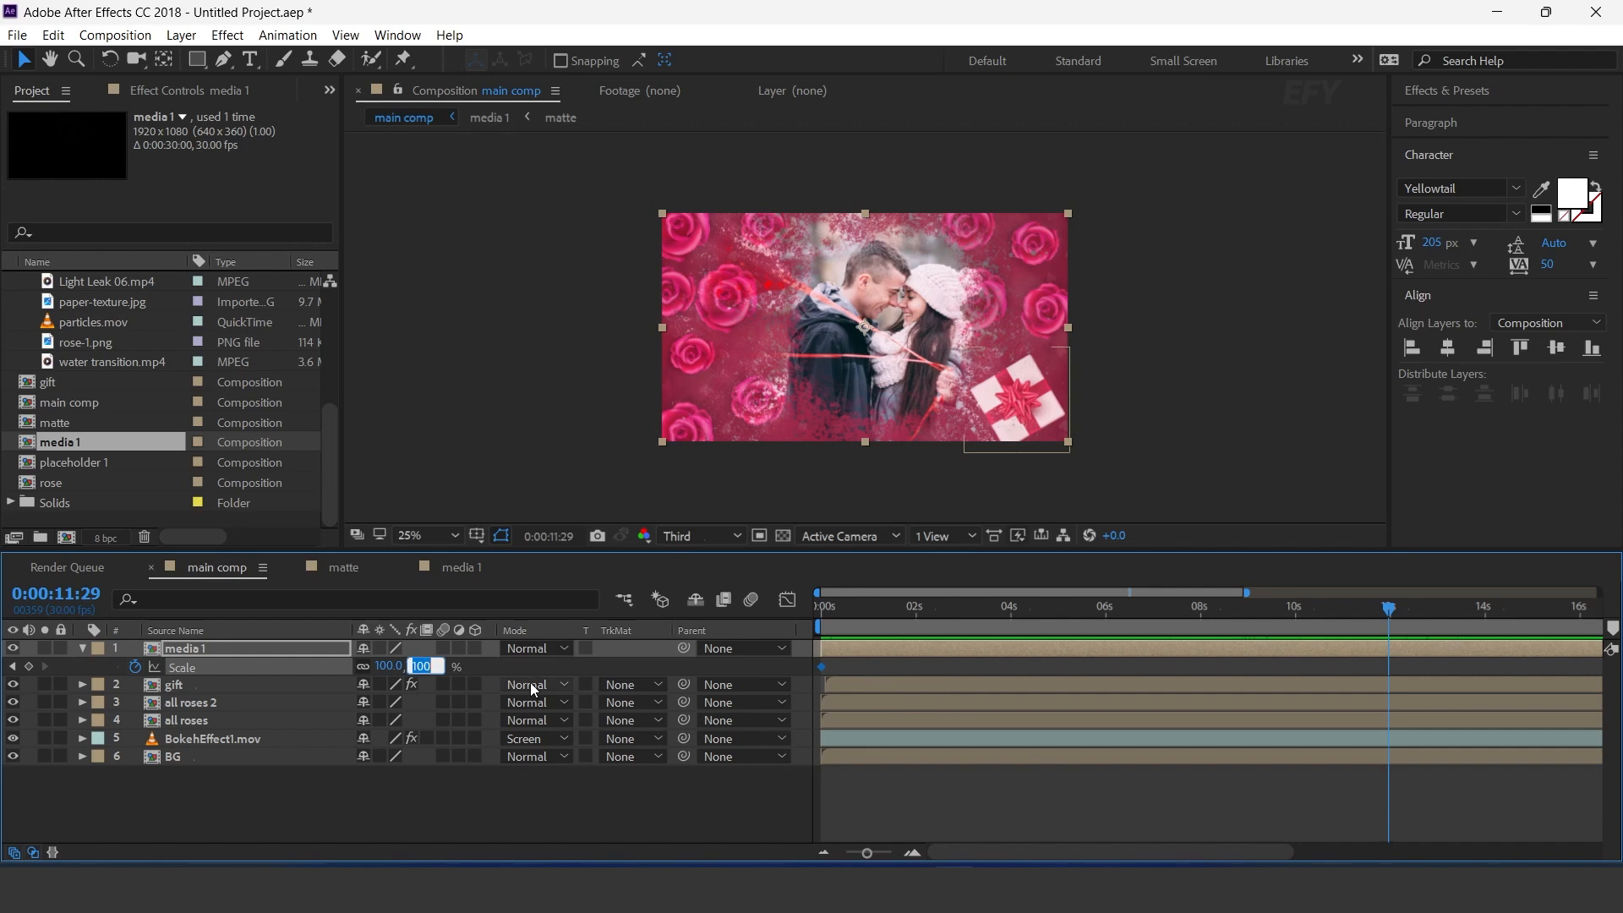
{"action": "type", "text": "110"}
{"action": "key", "text": "Return"}
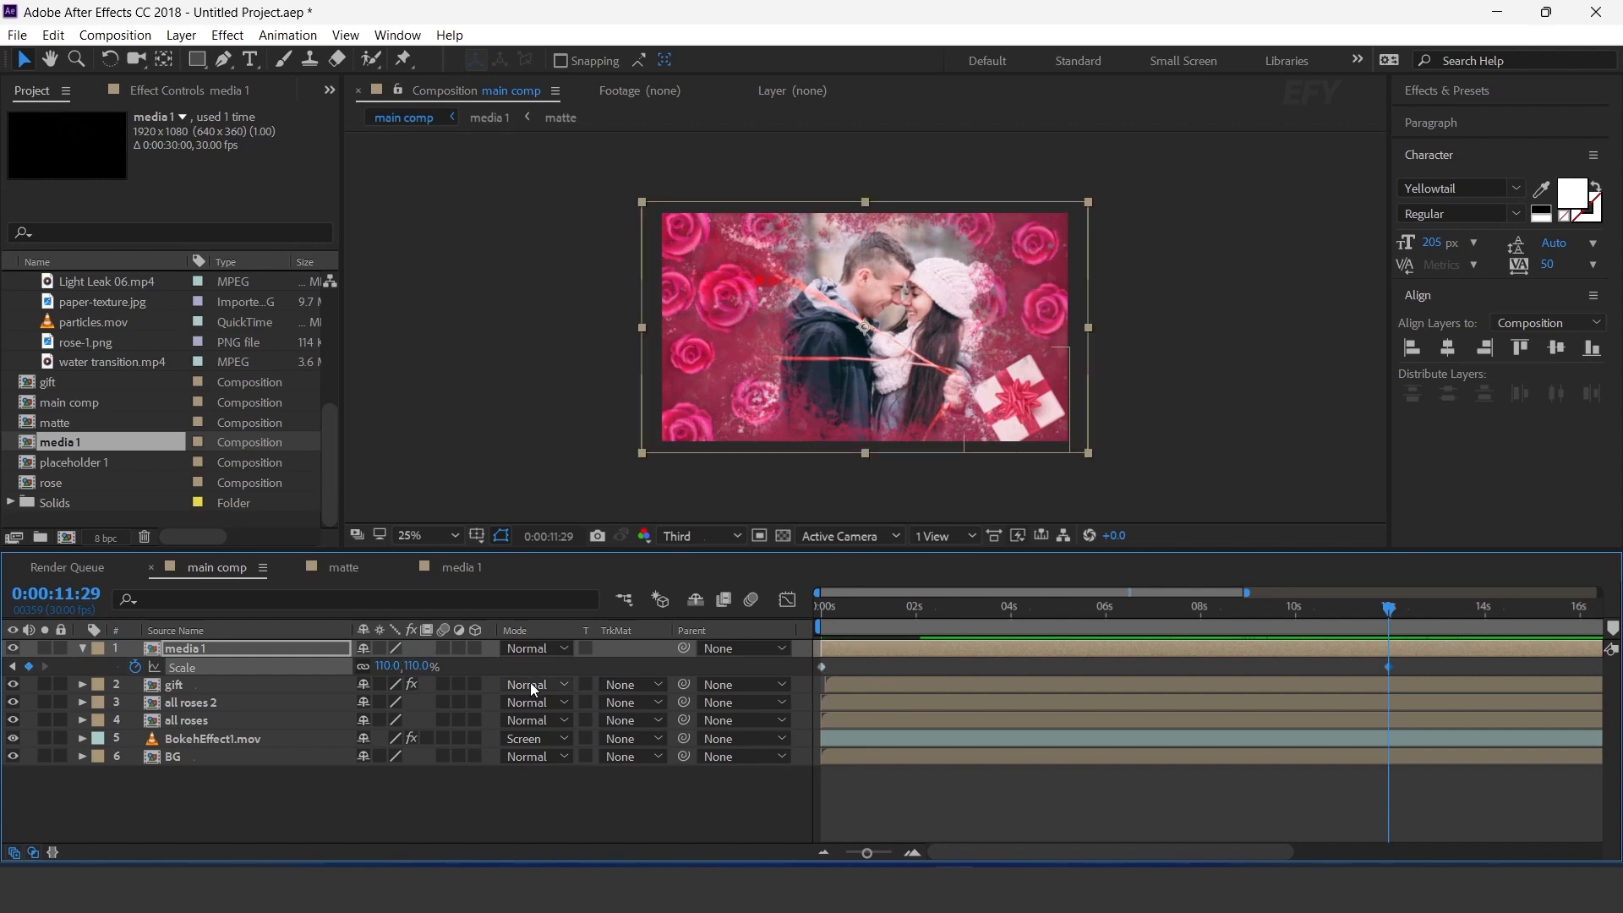
{"action": "key", "text": "Home"}
{"action": "key", "text": "space"}
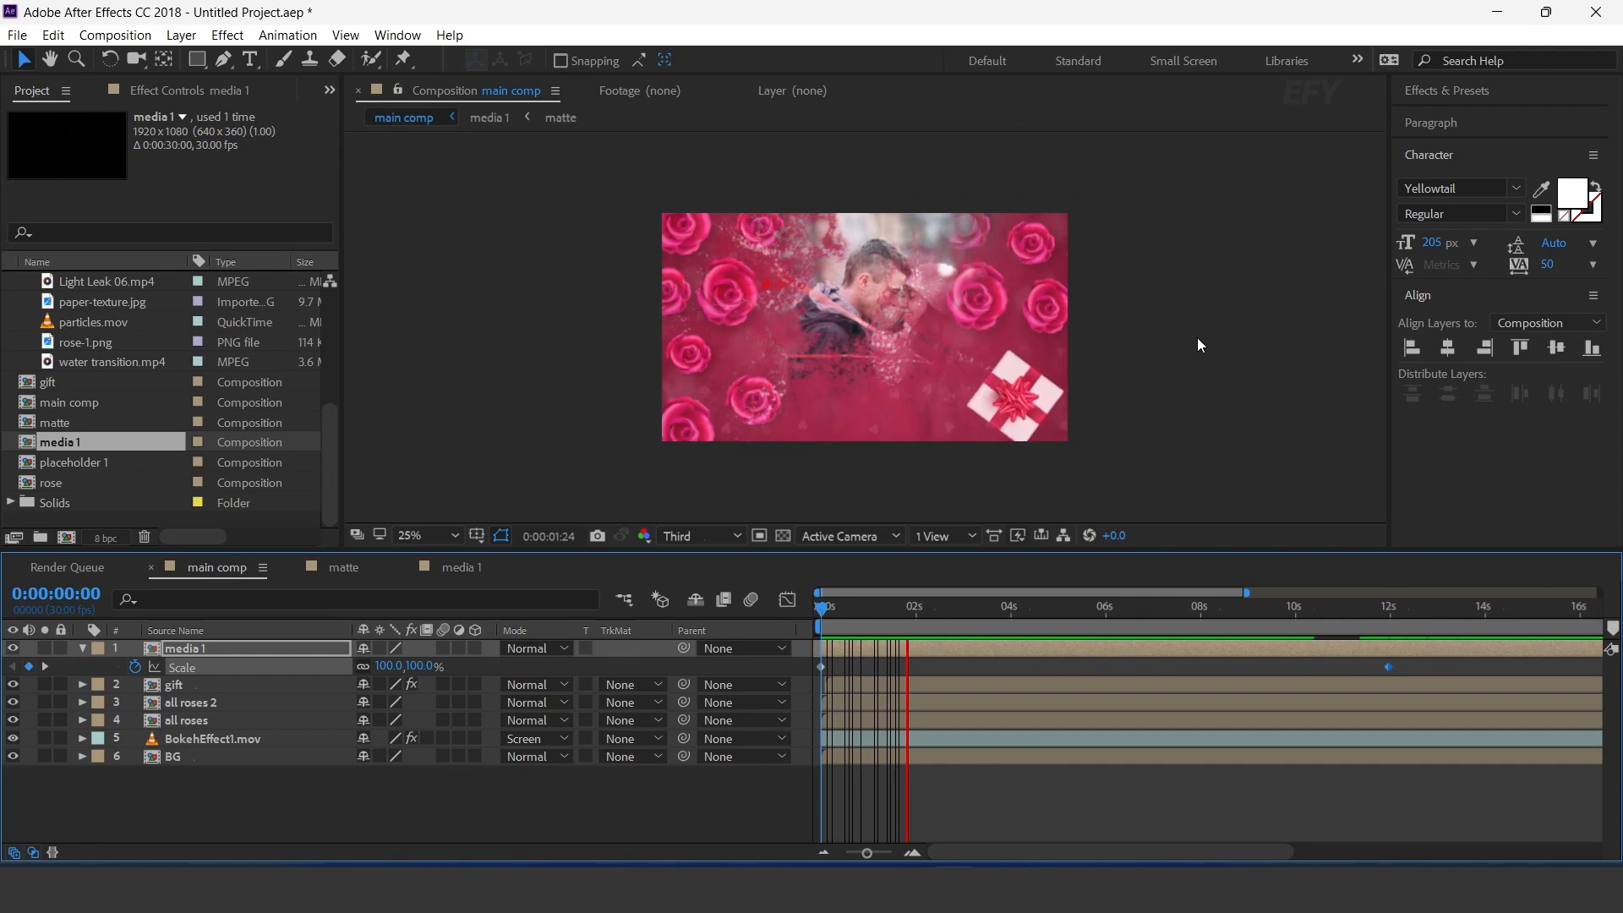
{"action": "key", "text": "period"}
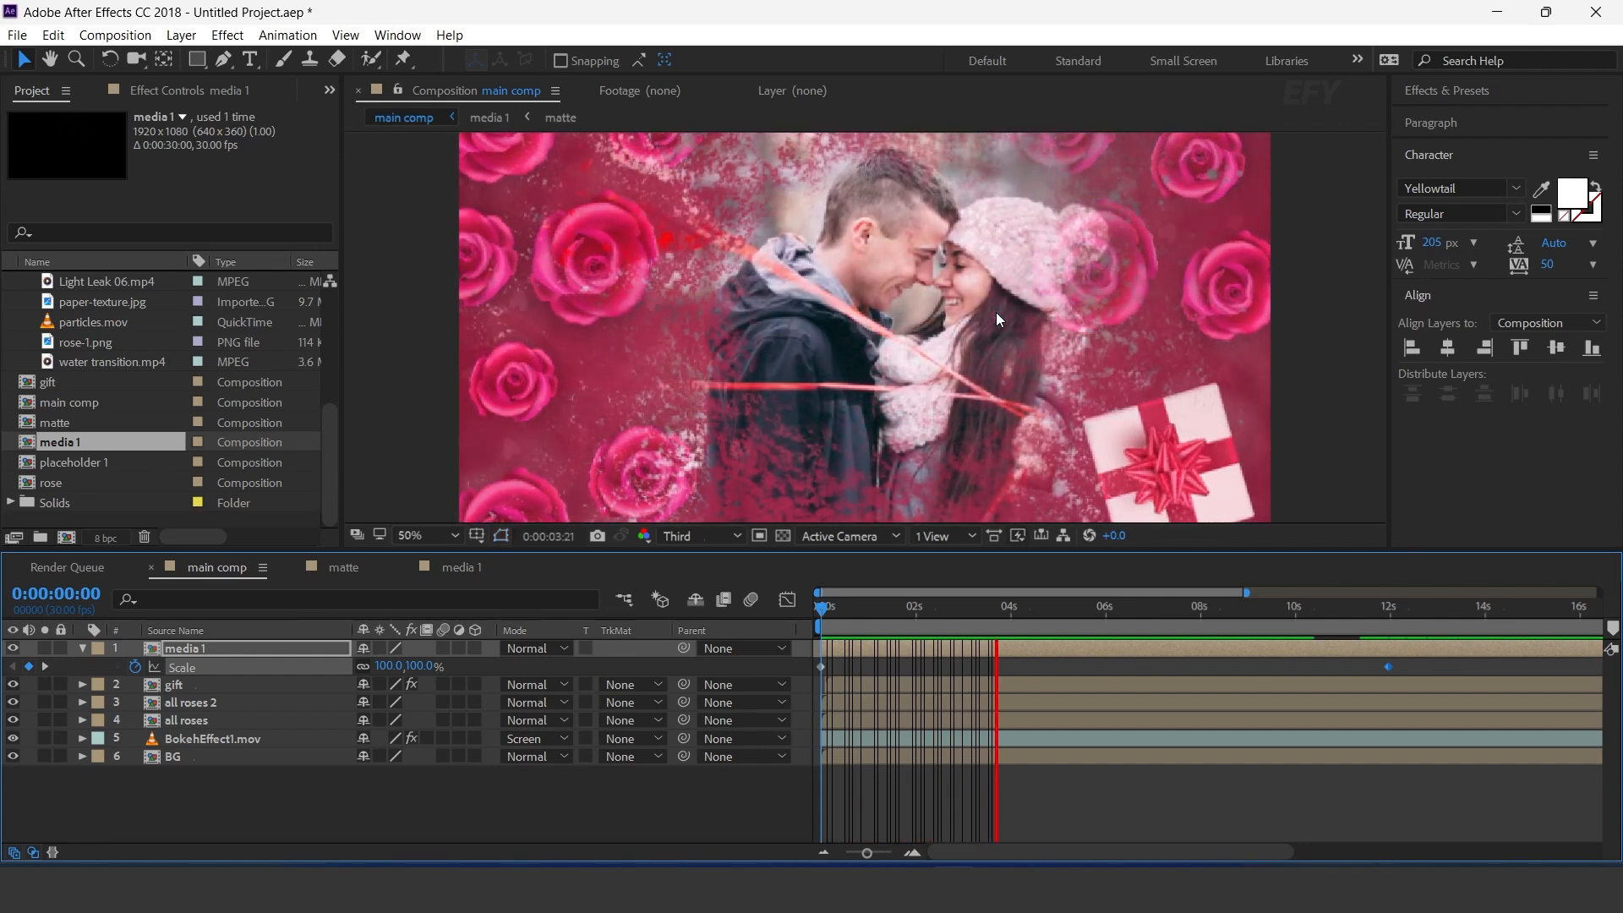
{"action": "key", "text": "comma"}
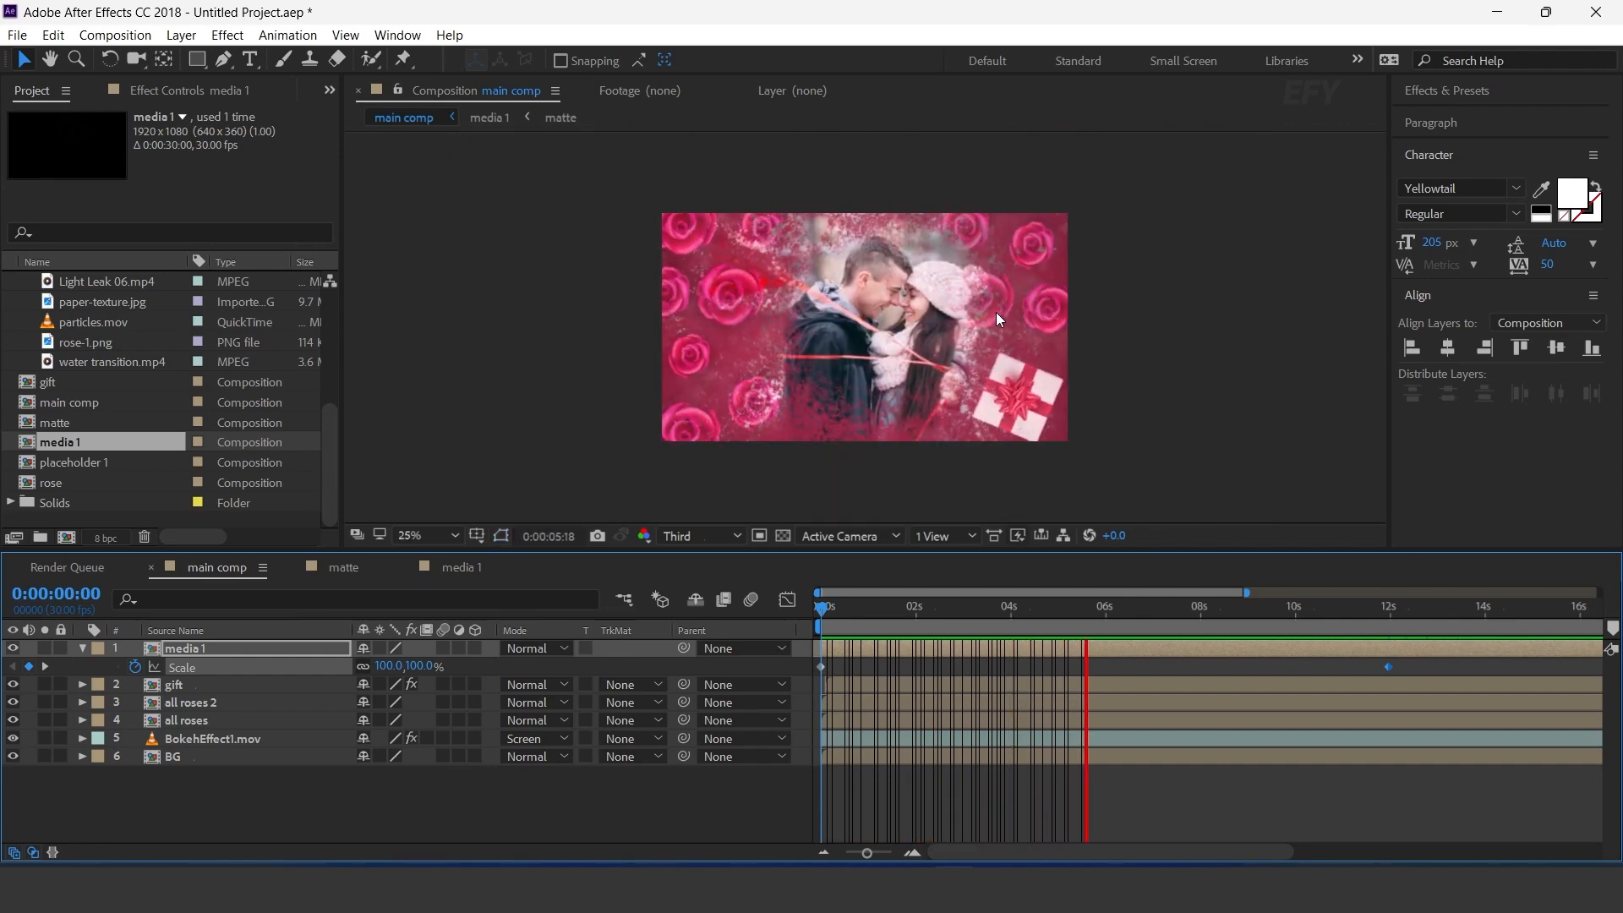
{"action": "left_click", "coordinate": [1266, 615]}
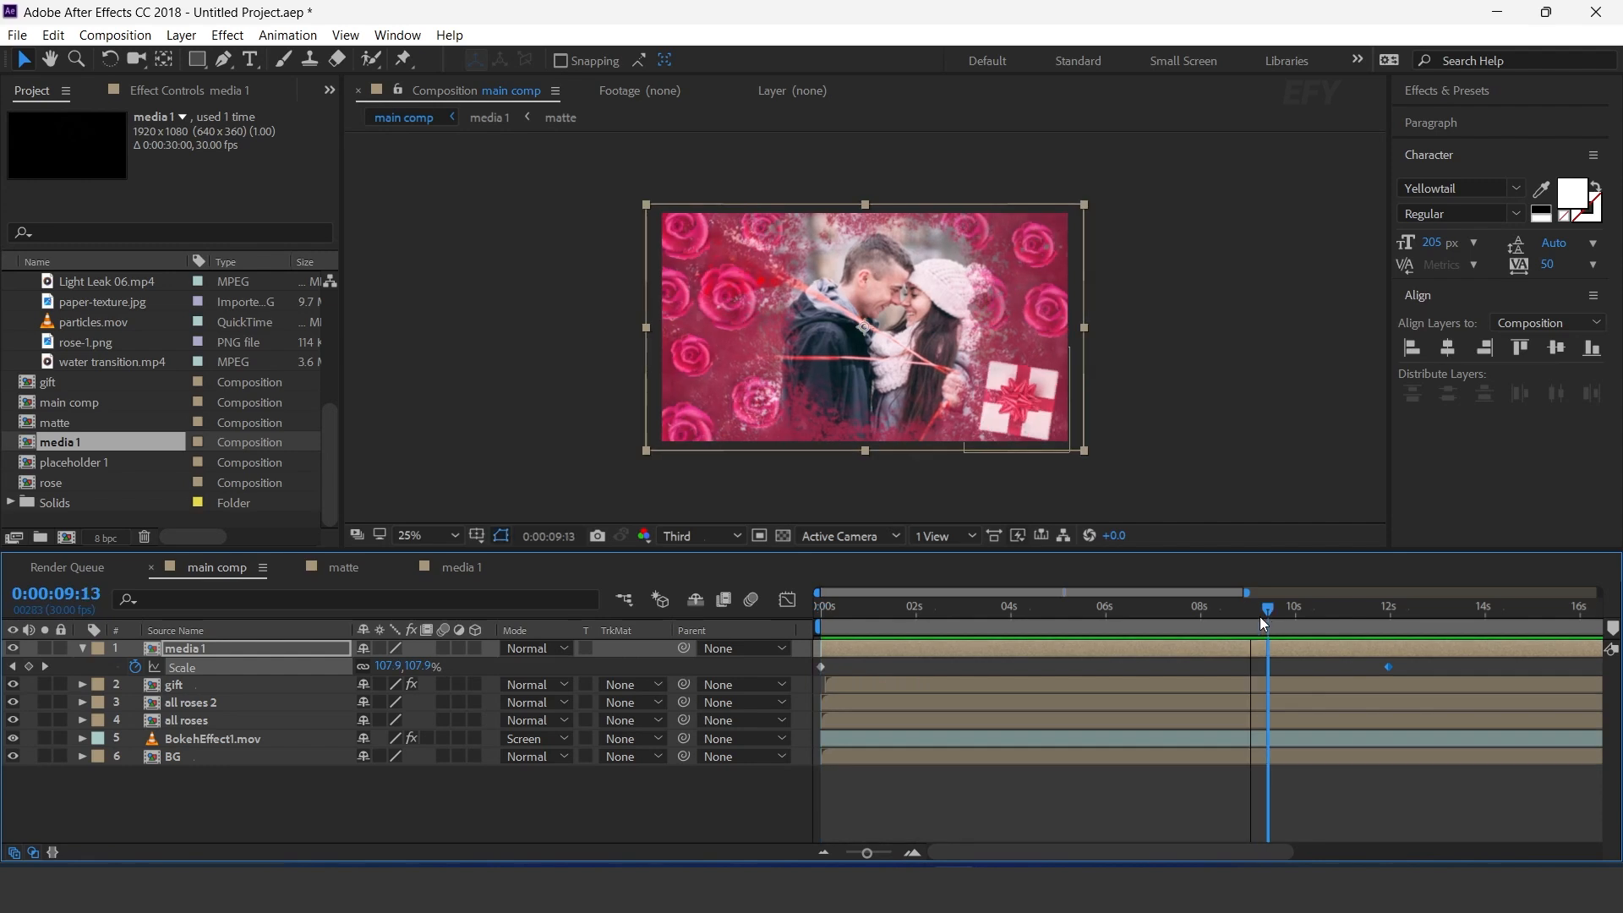
Step: Add particles.mov as the top layer of main comp and set its blending mode to Screen
{"action": "left_click", "coordinate": [81, 648]}
{"action": "left_click", "coordinate": [221, 793]}
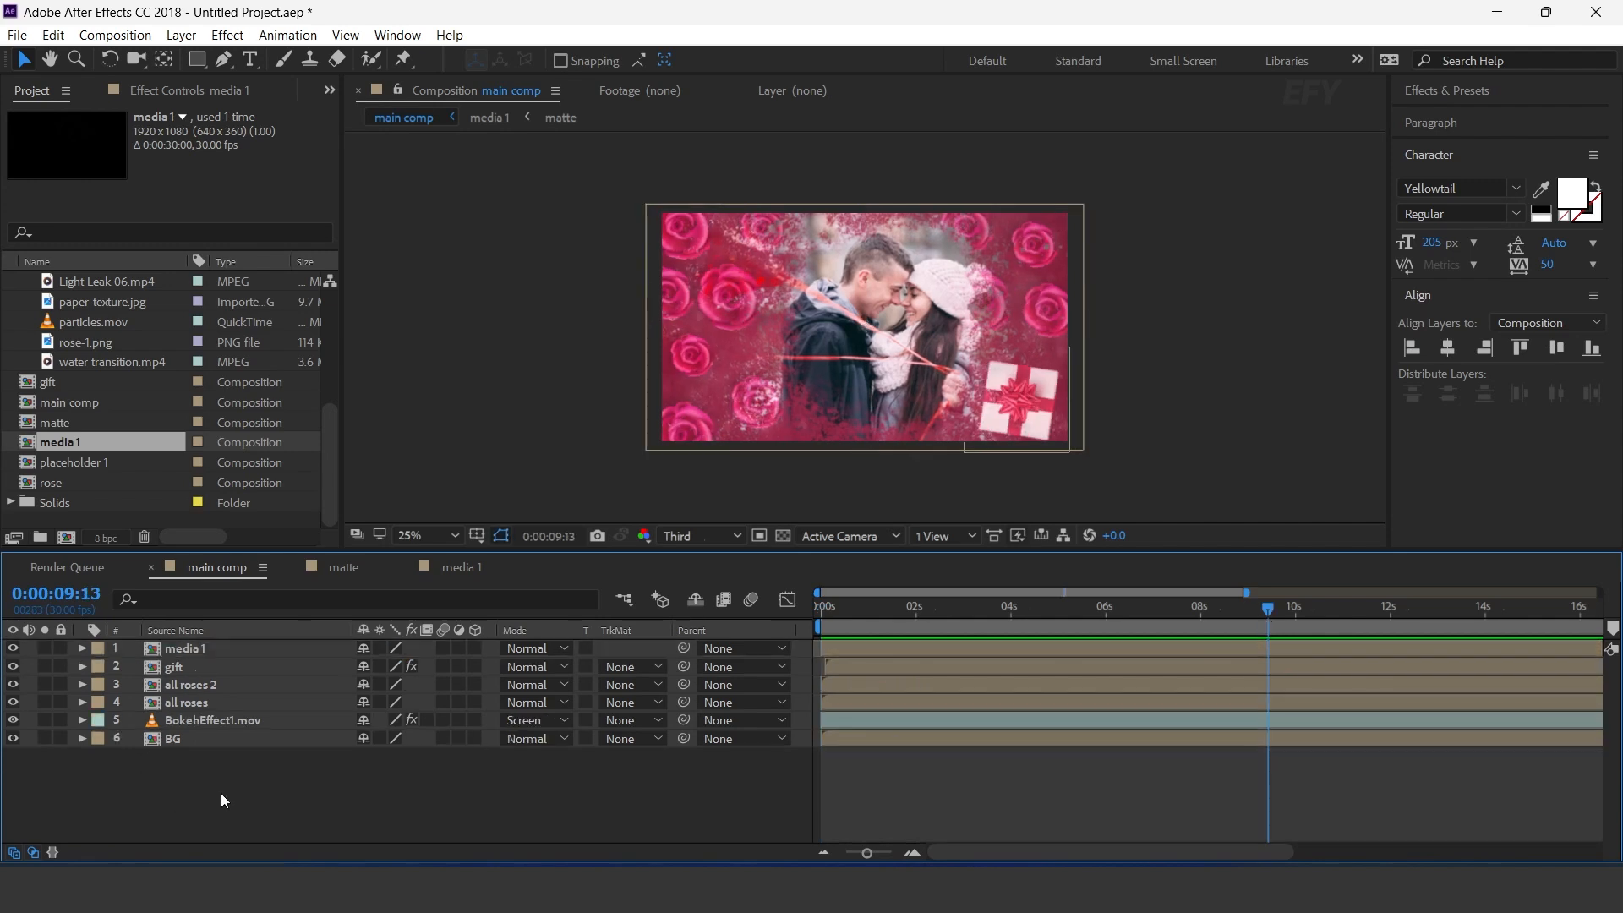
{"action": "left_click", "coordinate": [34, 323]}
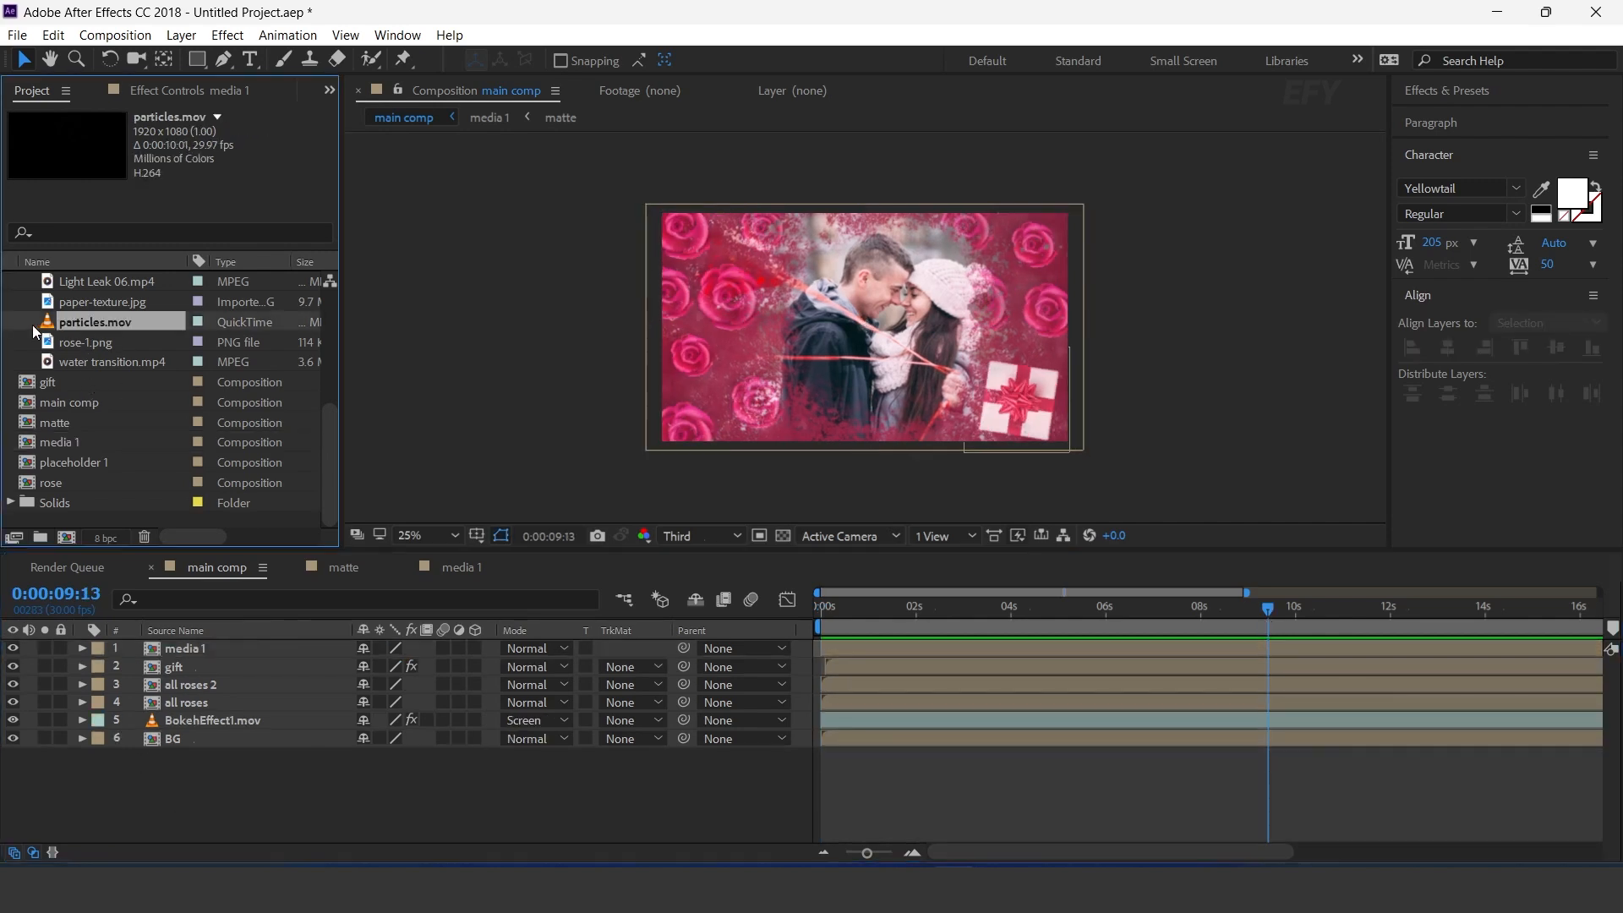
{"action": "left_click_drag", "start_coordinate": [46, 332], "coordinate": [190, 647]}
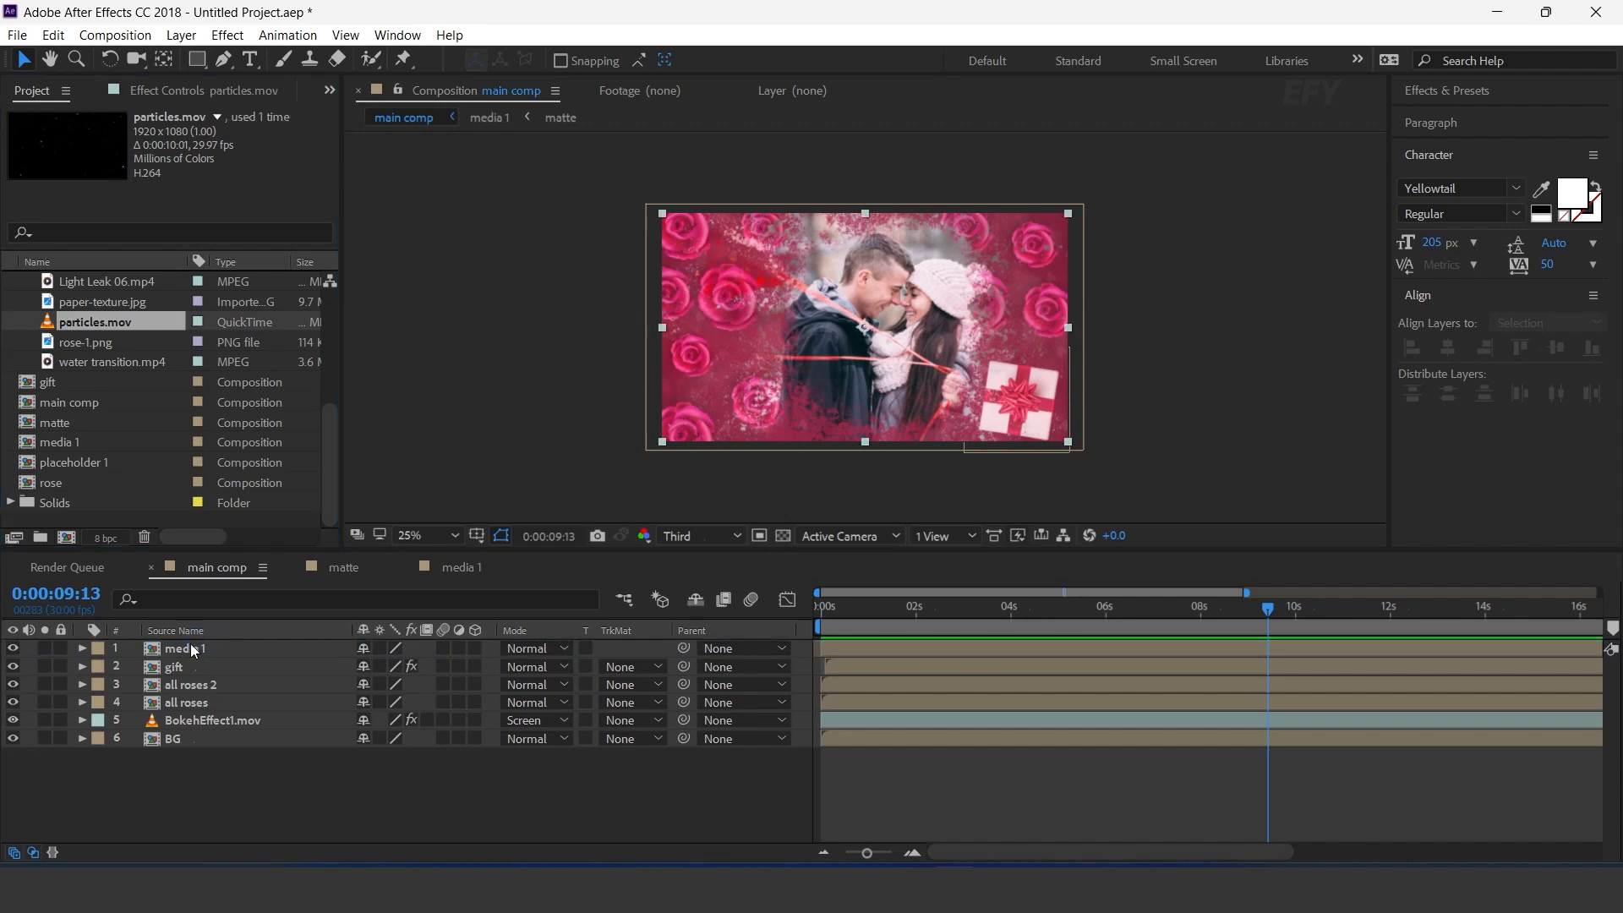
{"action": "left_click", "coordinate": [538, 648]}
{"action": "left_click", "coordinate": [616, 344]}
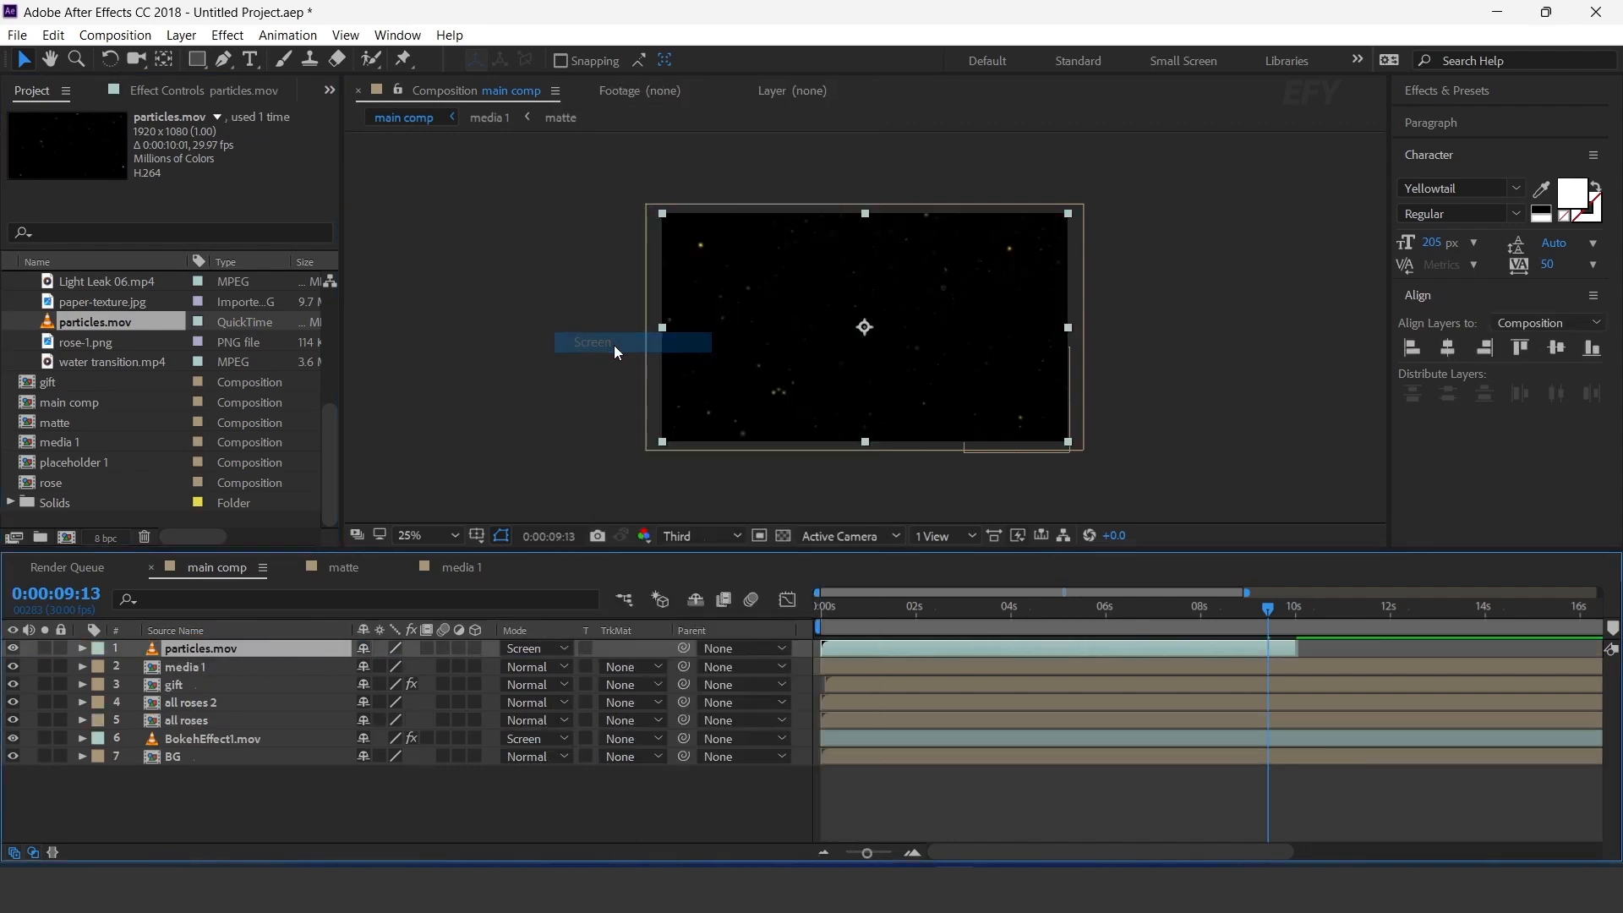
Step: Enable time remapping on the particles.mov layer and extend it to the end of main comp
{"action": "right_click", "coordinate": [1255, 651]}
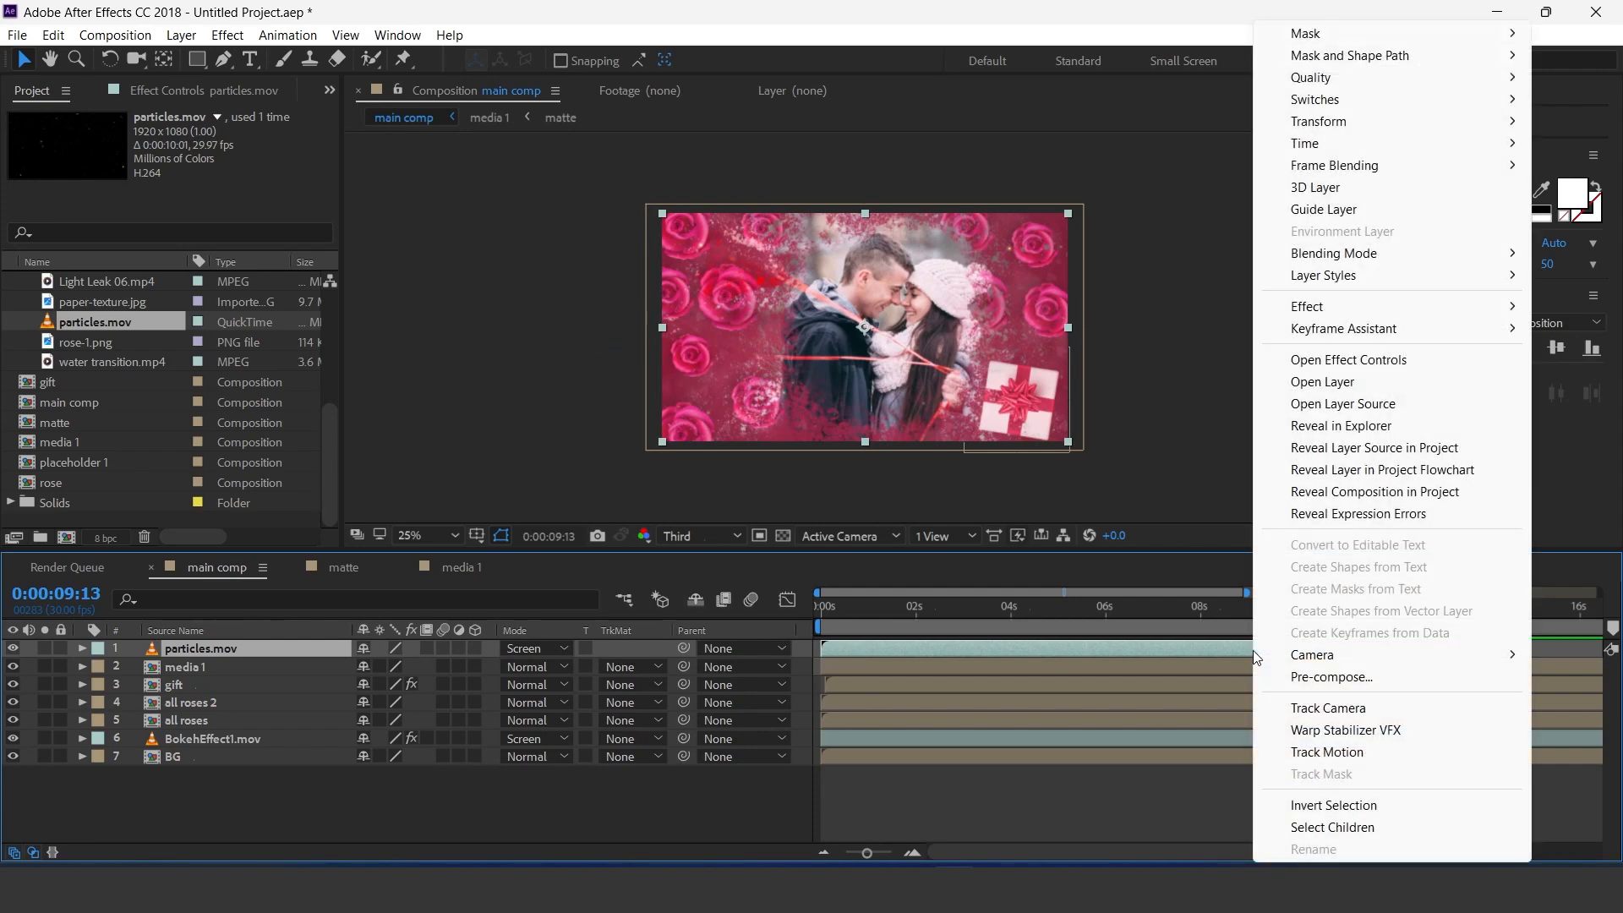
{"action": "mouse_move", "coordinate": [1331, 144]}
{"action": "left_click", "coordinate": [1180, 149]}
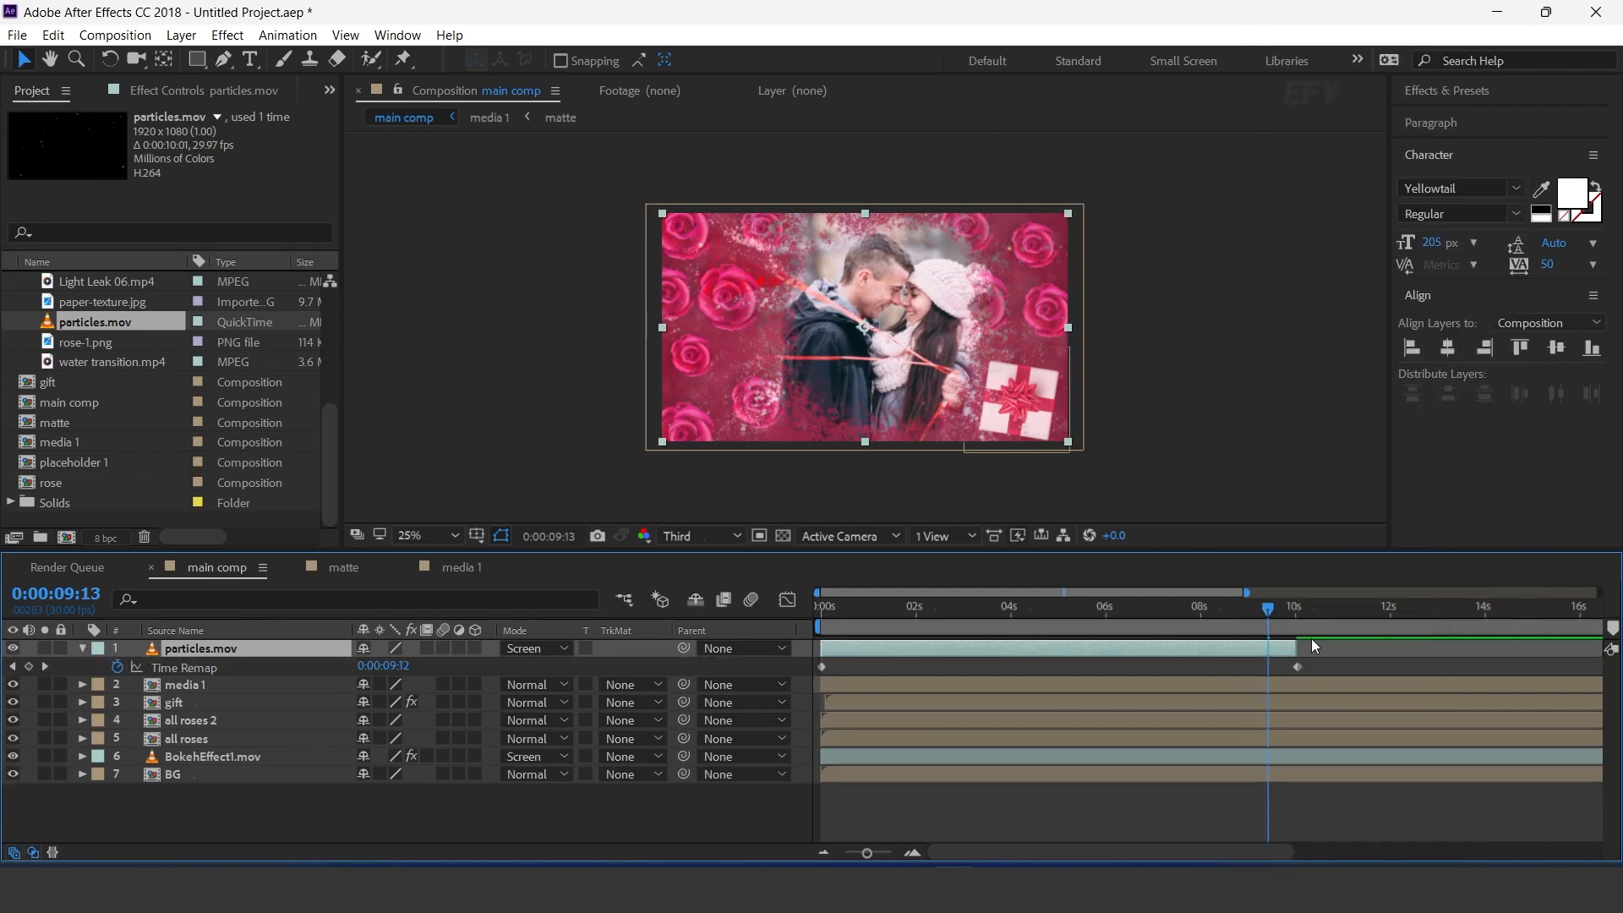
{"action": "left_click_drag", "start_coordinate": [1613, 647], "coordinate": [1615, 648]}
{"action": "left_click_drag", "start_coordinate": [866, 852], "coordinate": [843, 854]}
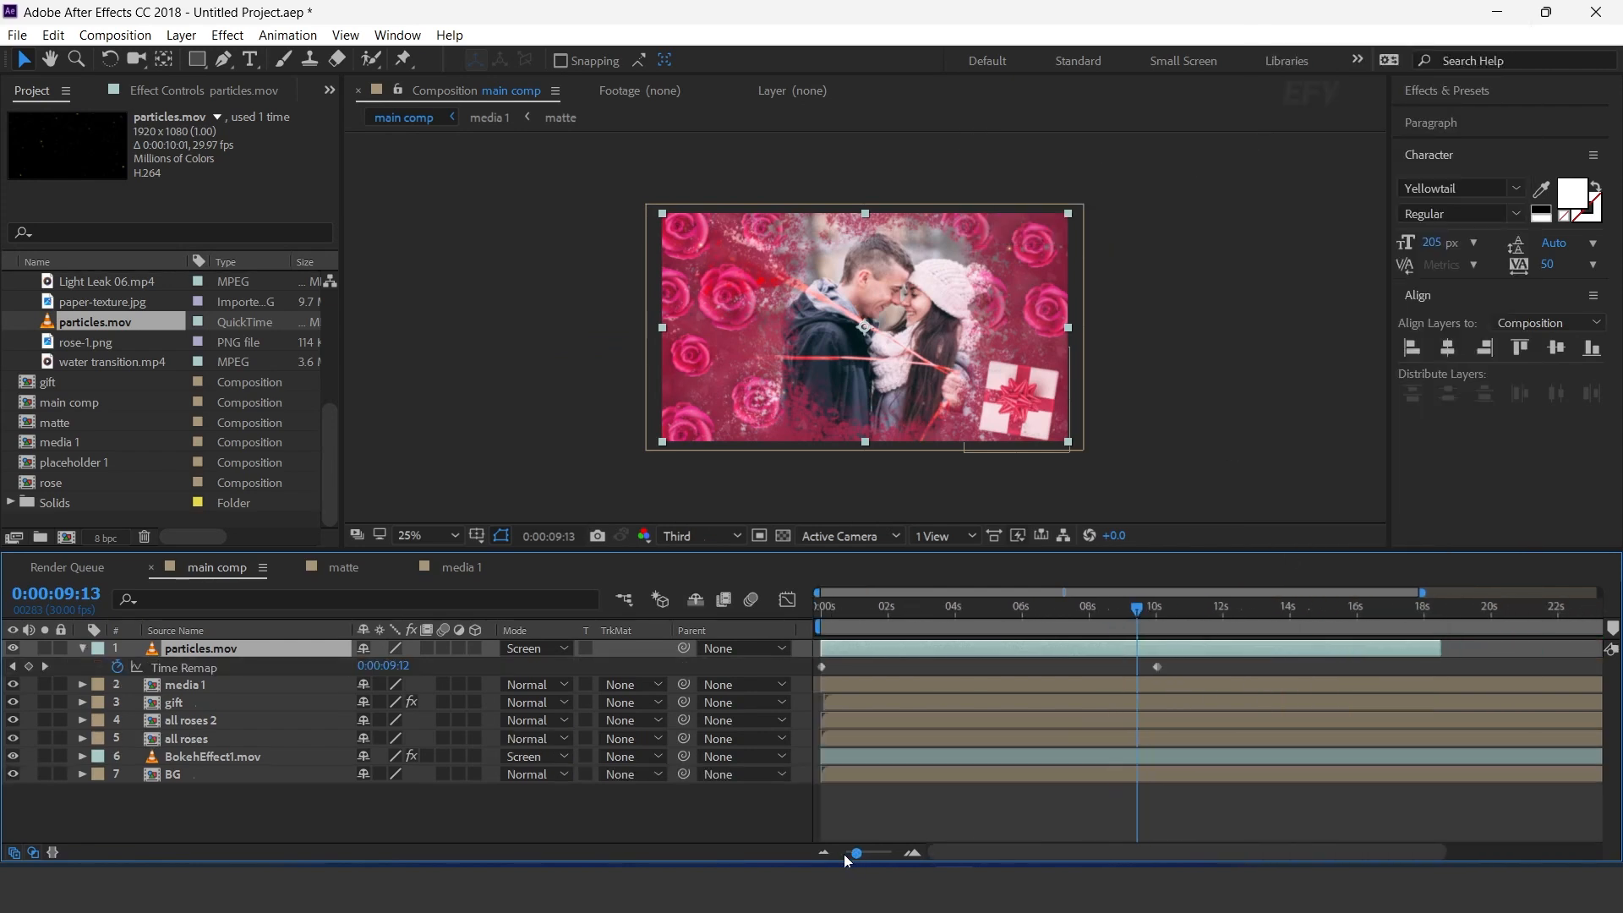
{"action": "mouse_move", "coordinate": [1305, 648]}
{"action": "left_mouse_down"}
{"action": "mouse_move", "coordinate": [1617, 648]}
{"action": "mouse_move", "coordinate": [1315, 627]}
{"action": "mouse_move", "coordinate": [1347, 626]}
{"action": "left_mouse_up"}
Step: Preview main comp from the start and check the particles over the photo around 0:00:06:13
{"action": "left_click_drag", "start_coordinate": [1034, 612], "coordinate": [813, 614]}
{"action": "scroll", "coordinate": [1054, 399], "scroll_direction": "up", "scroll_amount": 2}
{"action": "key", "text": "space"}
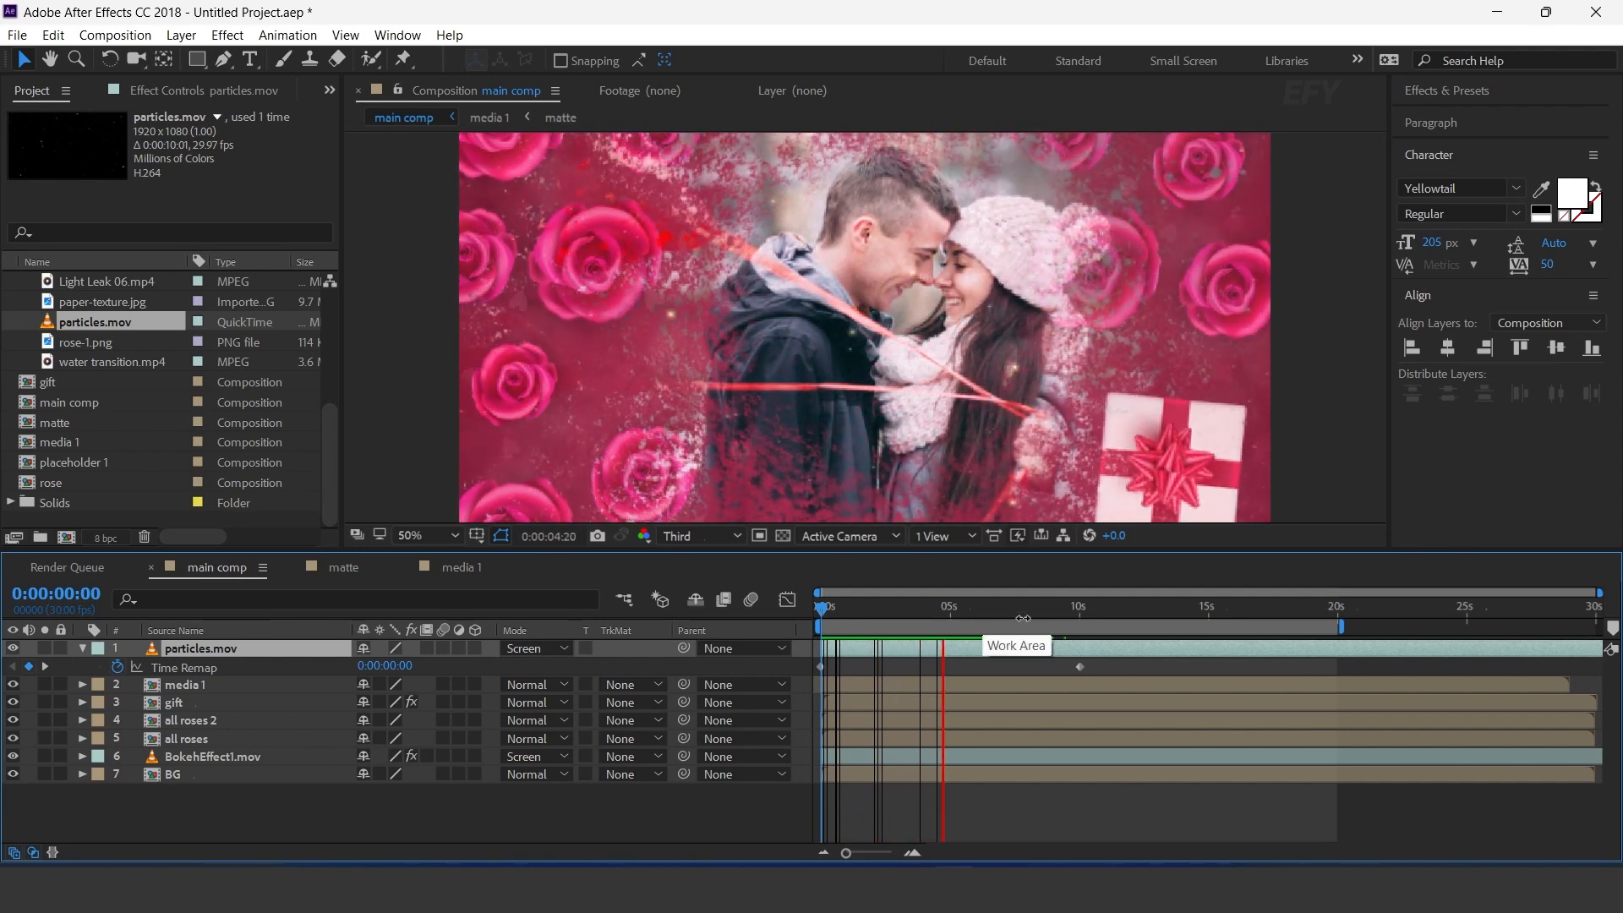
{"action": "left_click", "coordinate": [1080, 616]}
{"action": "left_click_drag", "start_coordinate": [1061, 627], "coordinate": [987, 629]}
{"action": "key", "text": "u"}
{"action": "left_click", "coordinate": [711, 806]}
{"action": "key", "text": "comma"}
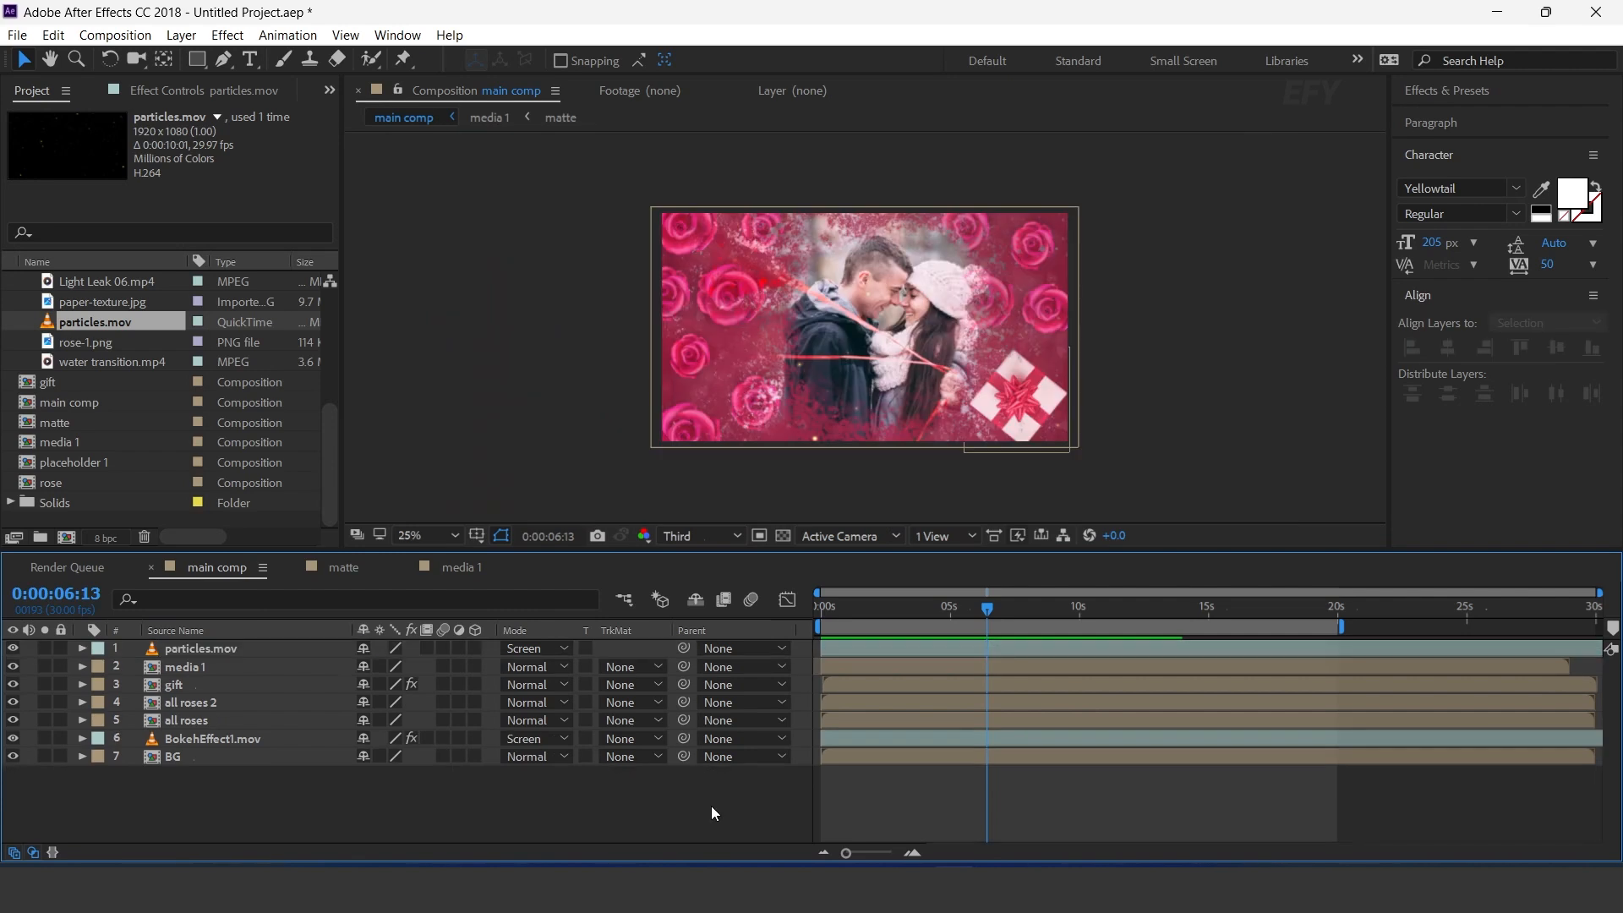
Step: Add Light Leak 06.mp4 as the top layer of main comp and set its blending mode to Screen
{"action": "scroll", "coordinate": [60, 411], "scroll_direction": "up", "scroll_amount": 5}
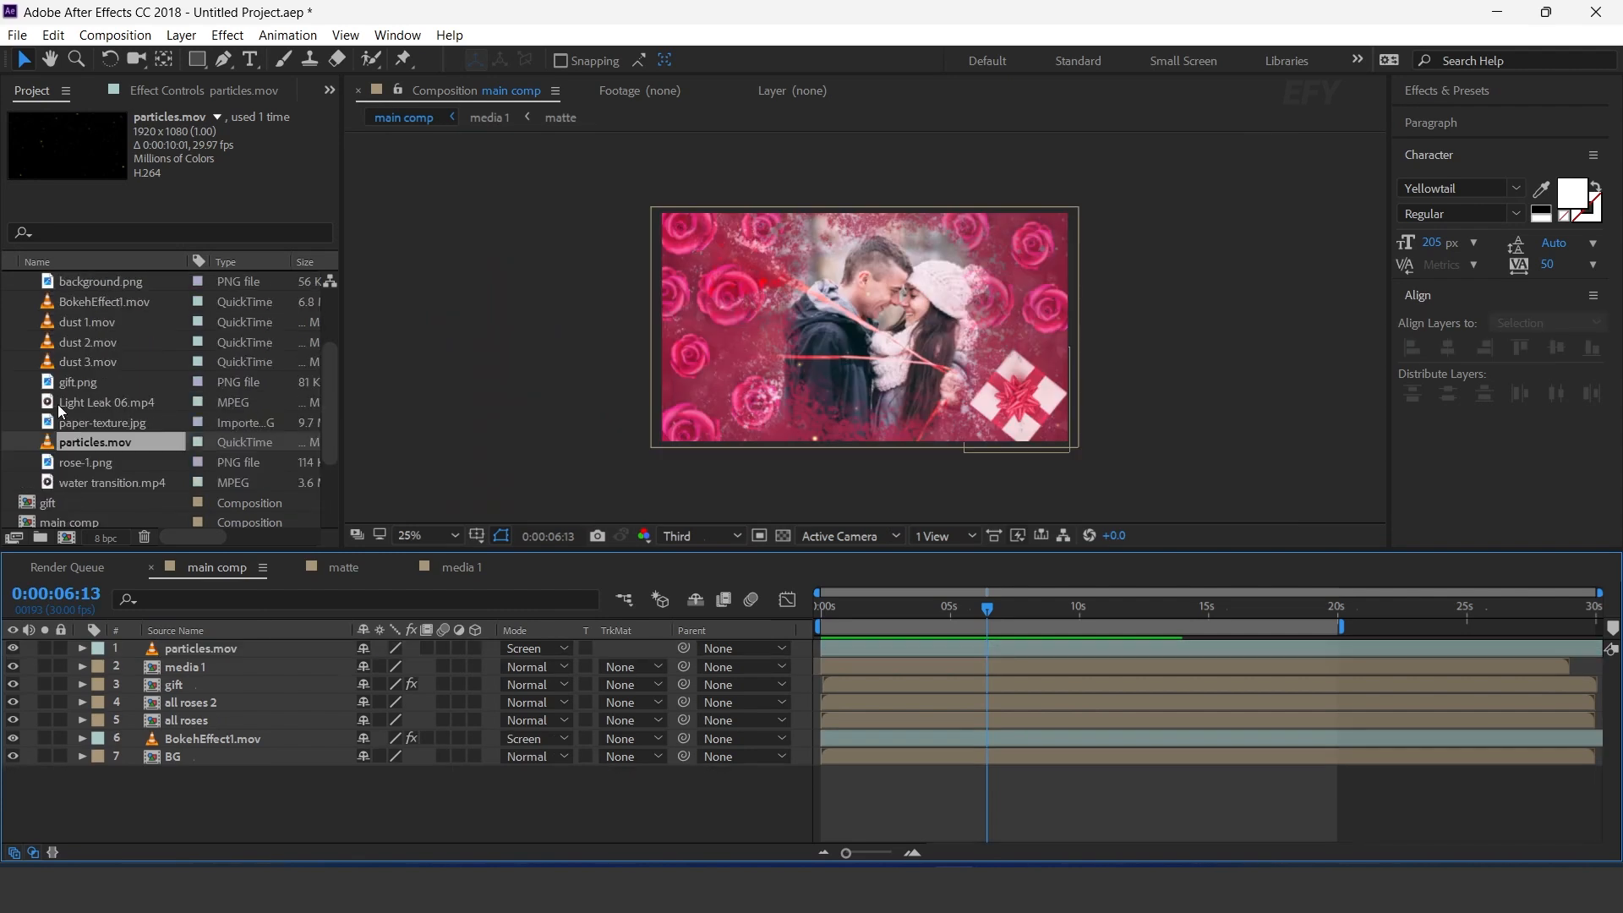
{"action": "scroll", "coordinate": [173, 395], "scroll_direction": "down", "scroll_amount": 3}
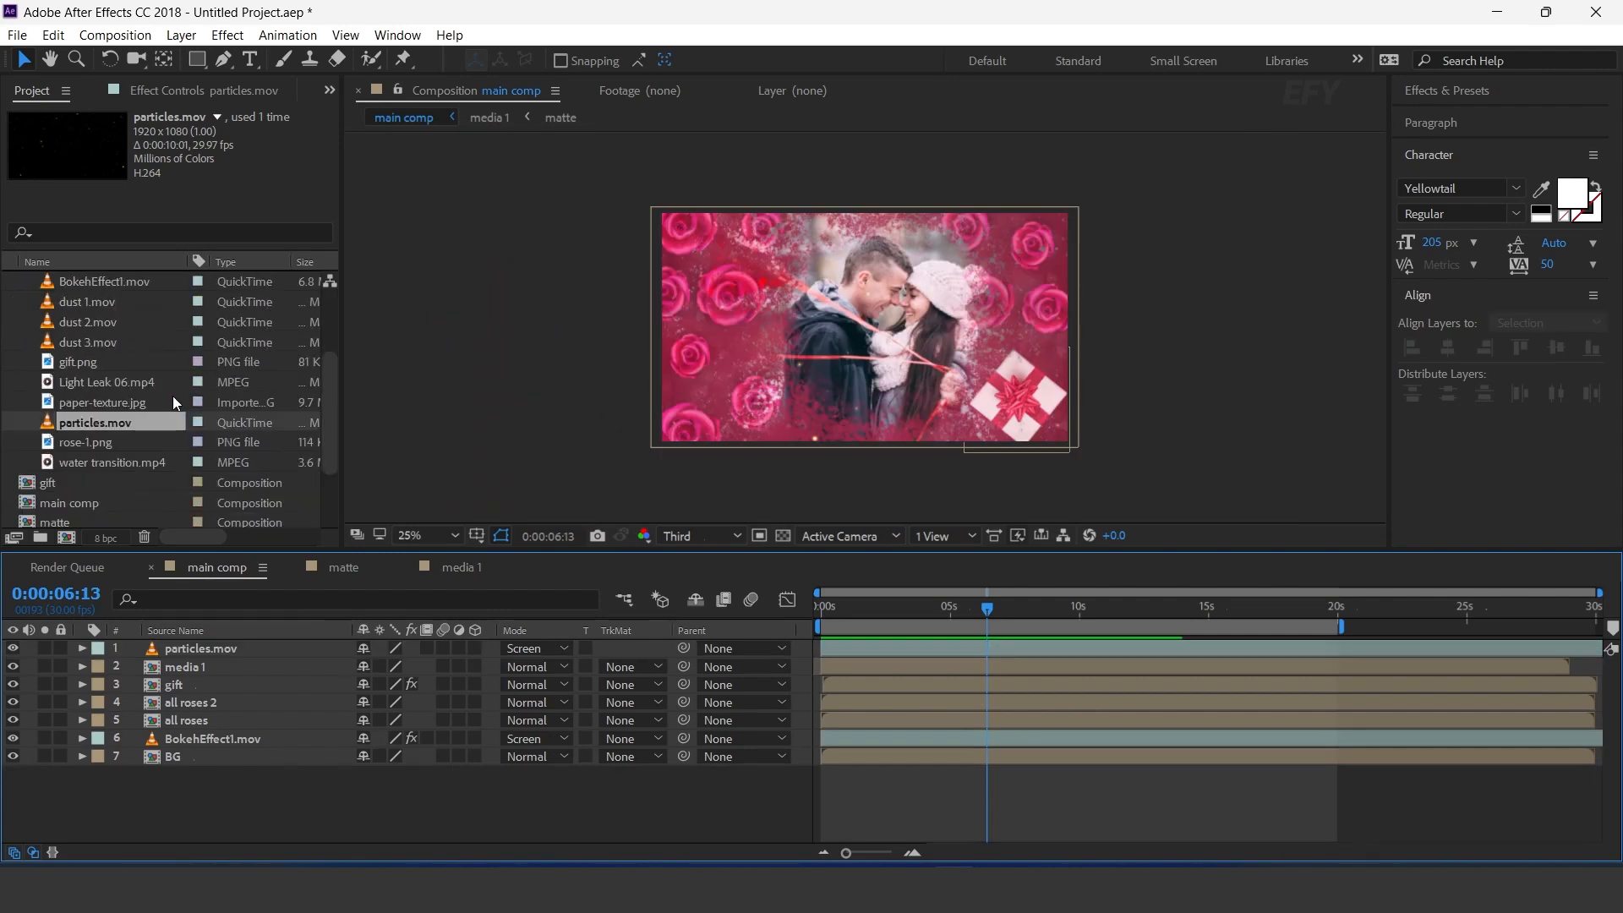
{"action": "left_click", "coordinate": [124, 383]}
{"action": "left_click_drag", "start_coordinate": [50, 386], "coordinate": [201, 646]}
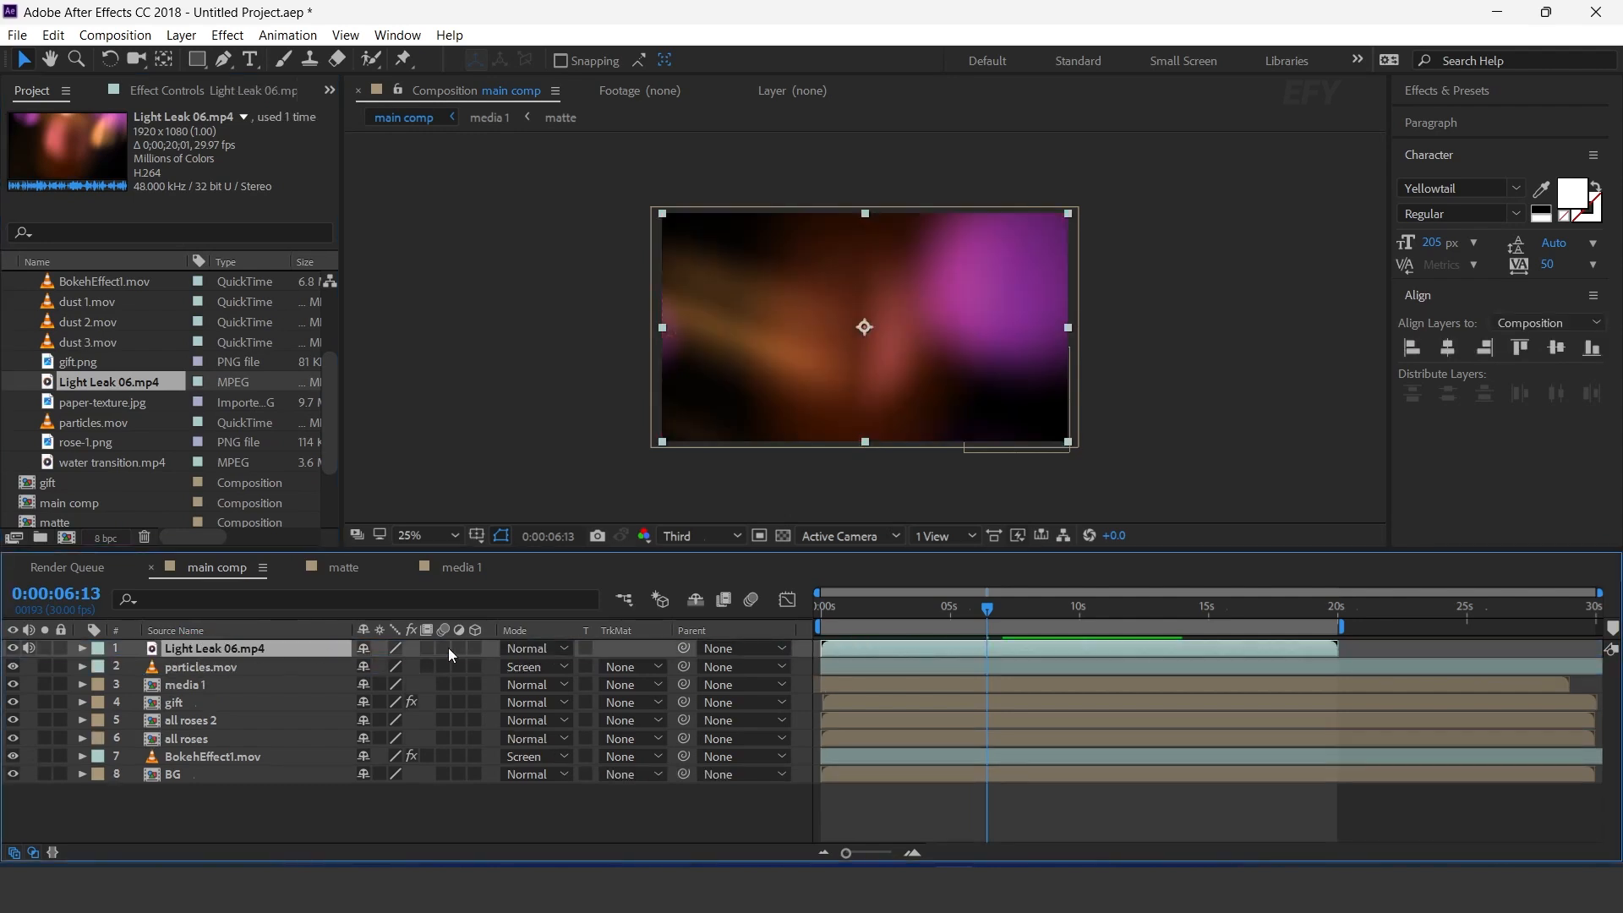
{"action": "left_click", "coordinate": [525, 647]}
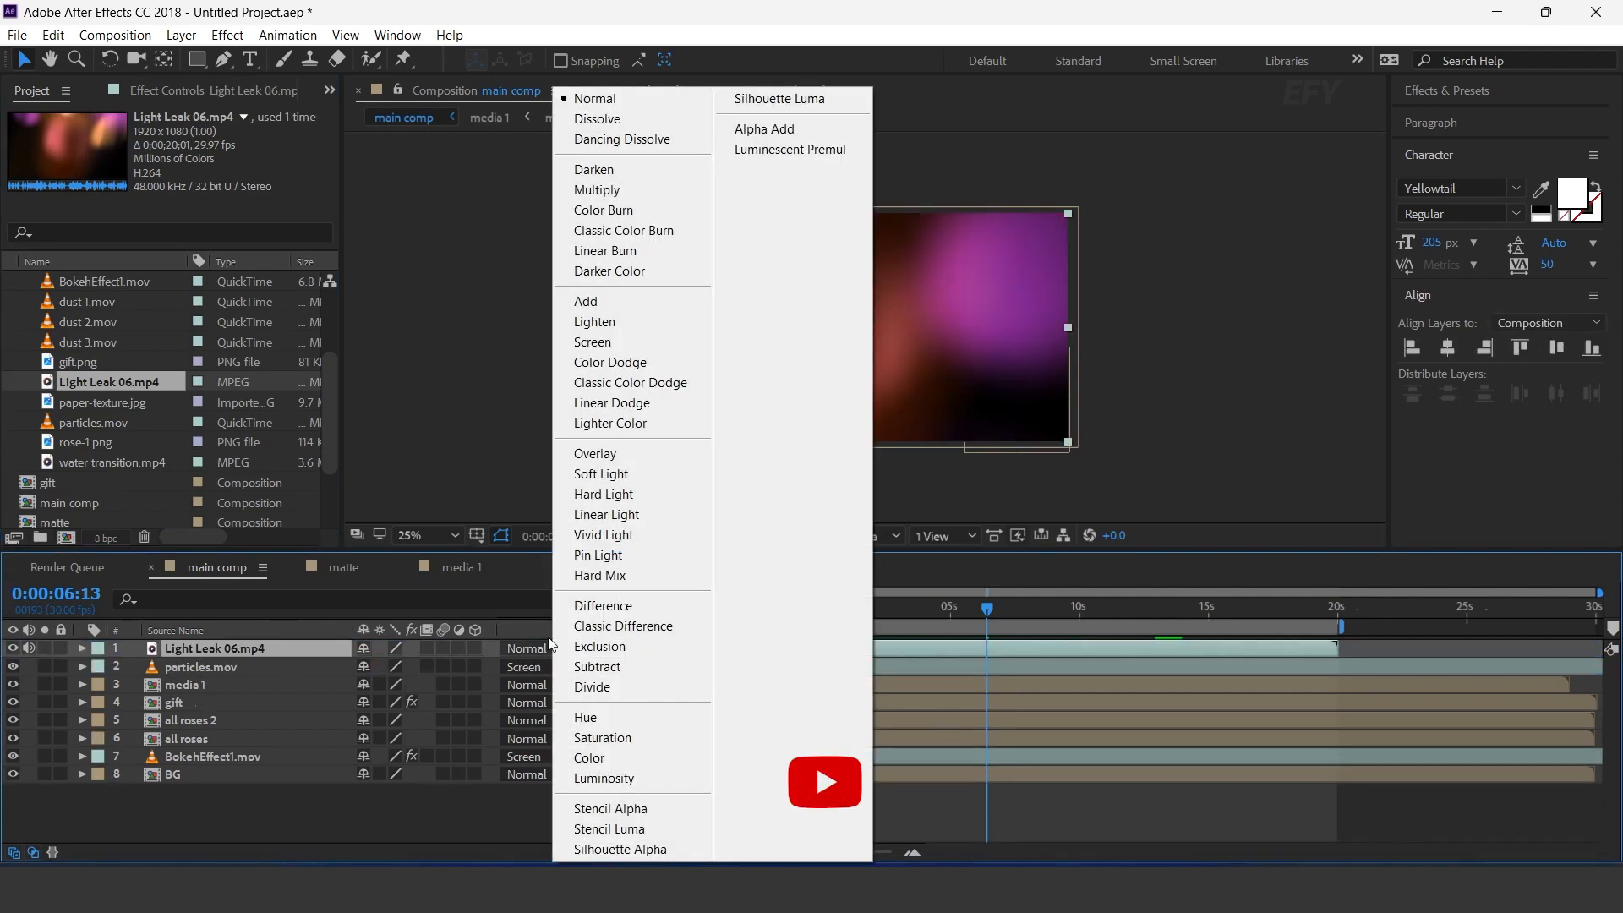
{"action": "left_click", "coordinate": [606, 343]}
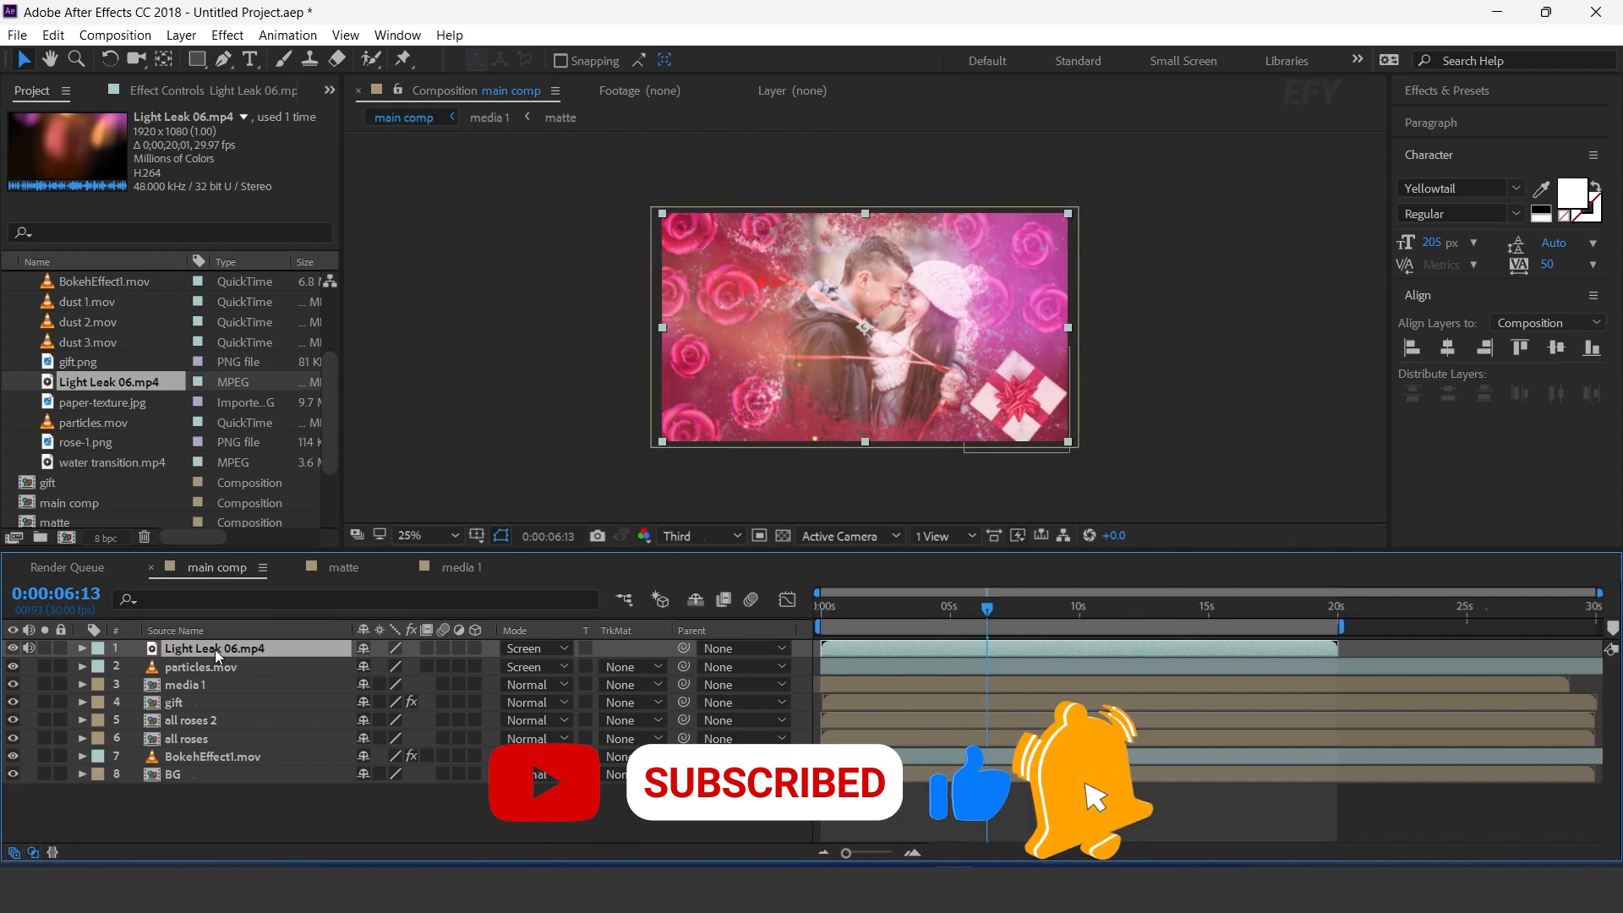
Step: Set the Light Leak 06.mp4 layer's opacity to 70%
{"action": "key", "text": "t"}
{"action": "left_click", "coordinate": [370, 666]}
{"action": "type", "text": "7"}
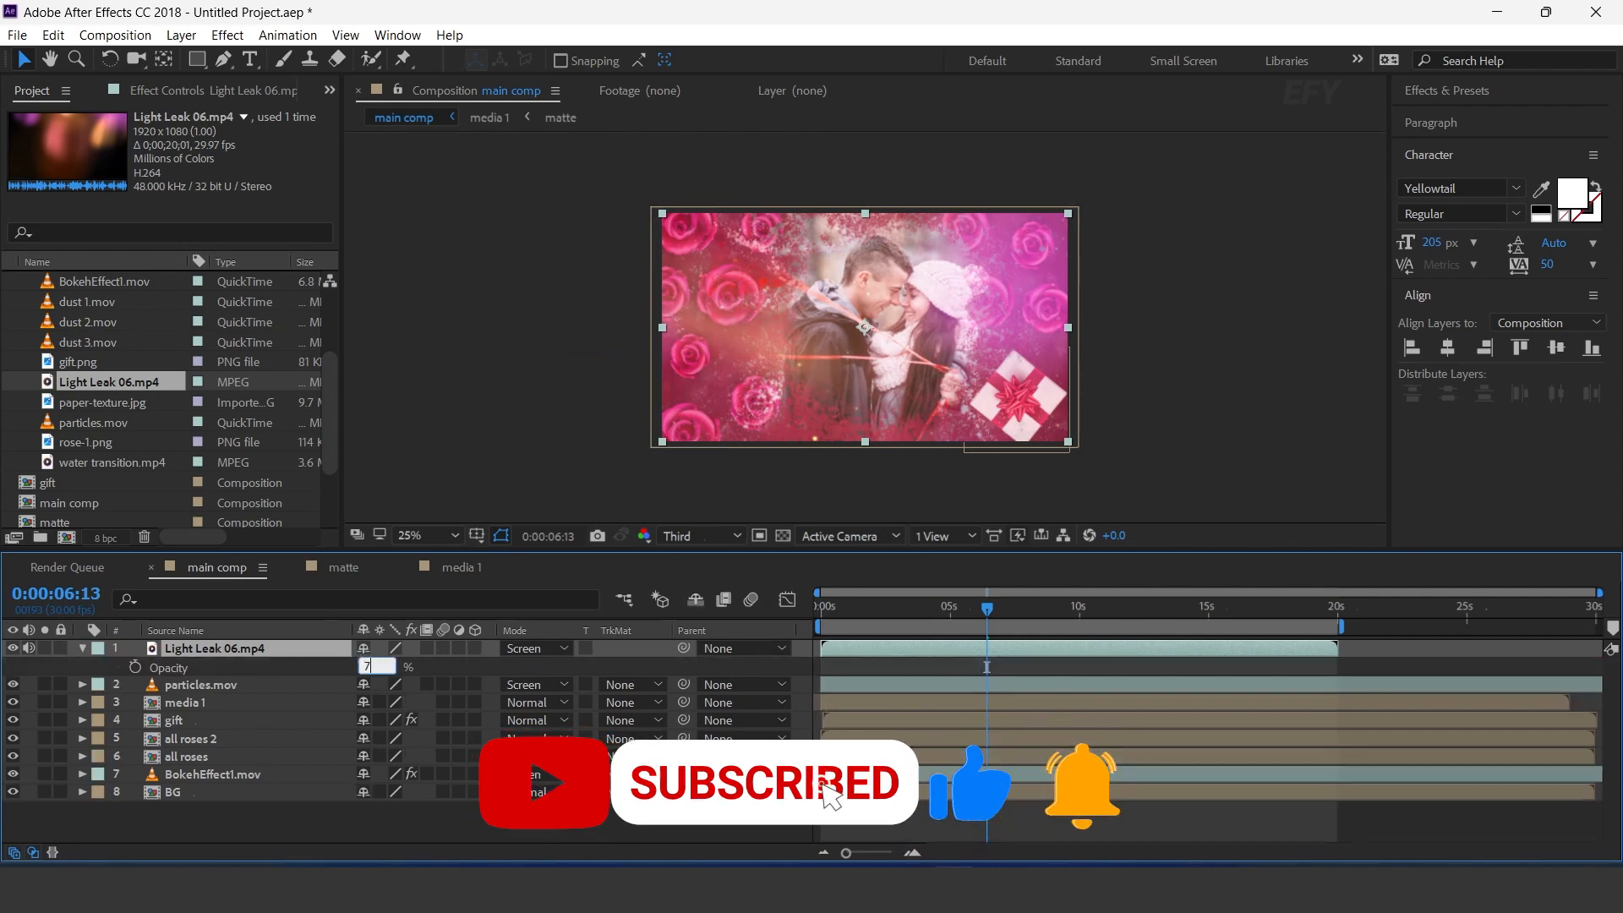
{"action": "type", "text": "0"}
{"action": "key", "text": "Return"}
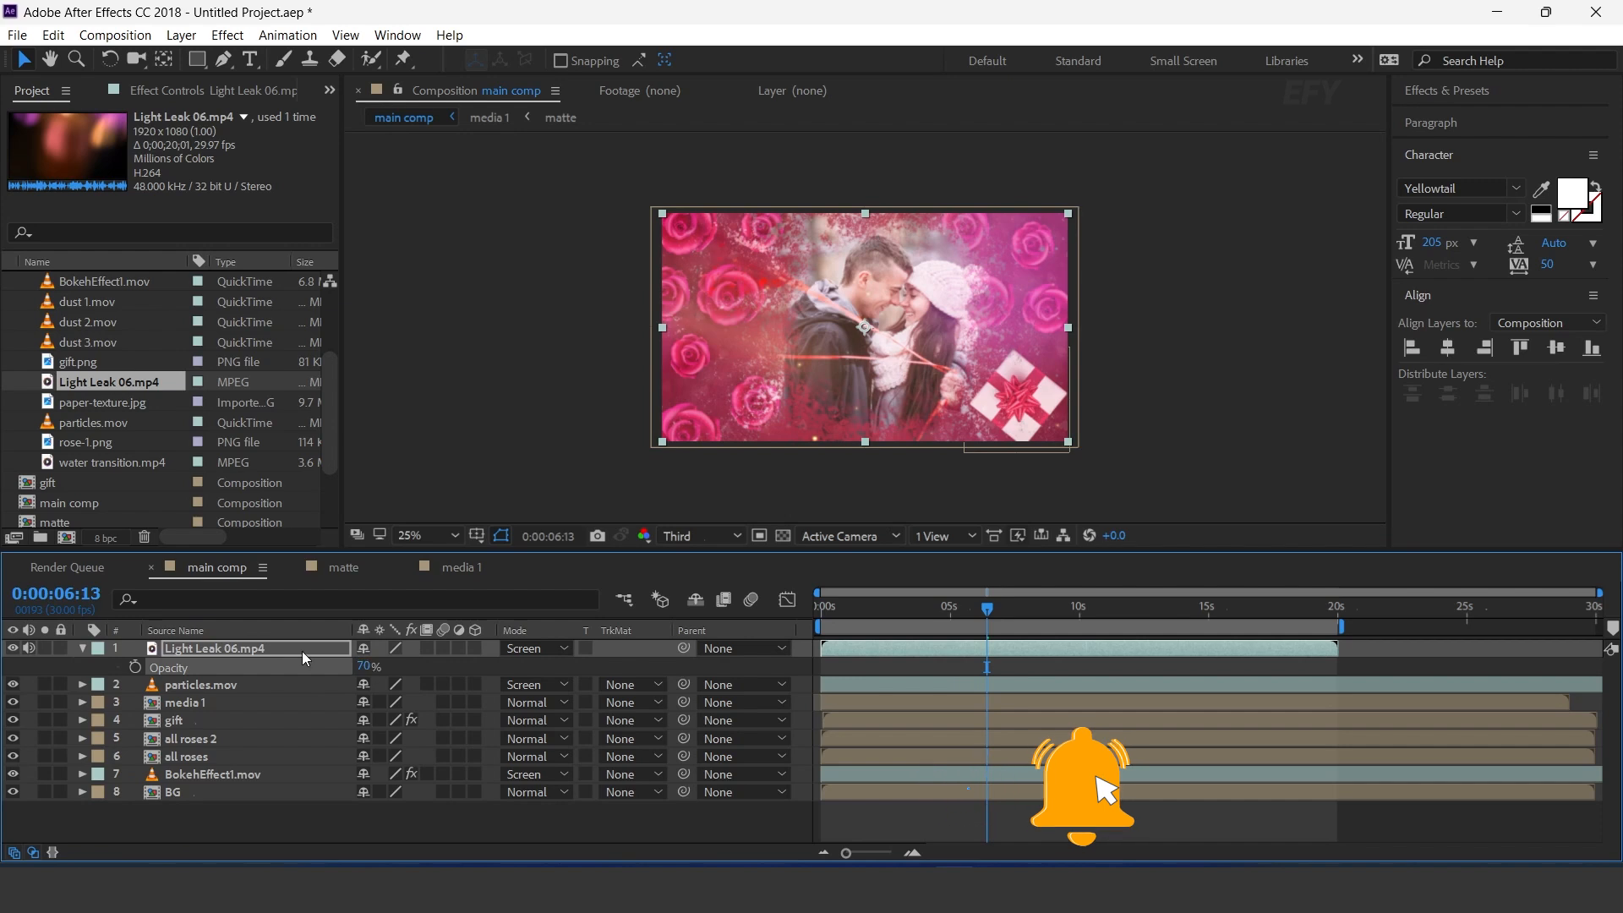
Step: Apply a Curves effect to the Light Leak 06.mp4 layer and pull the RGB midtones down slightly to darken it
{"action": "key", "text": "ctrl+space"}
{"action": "type", "text": "cur"}
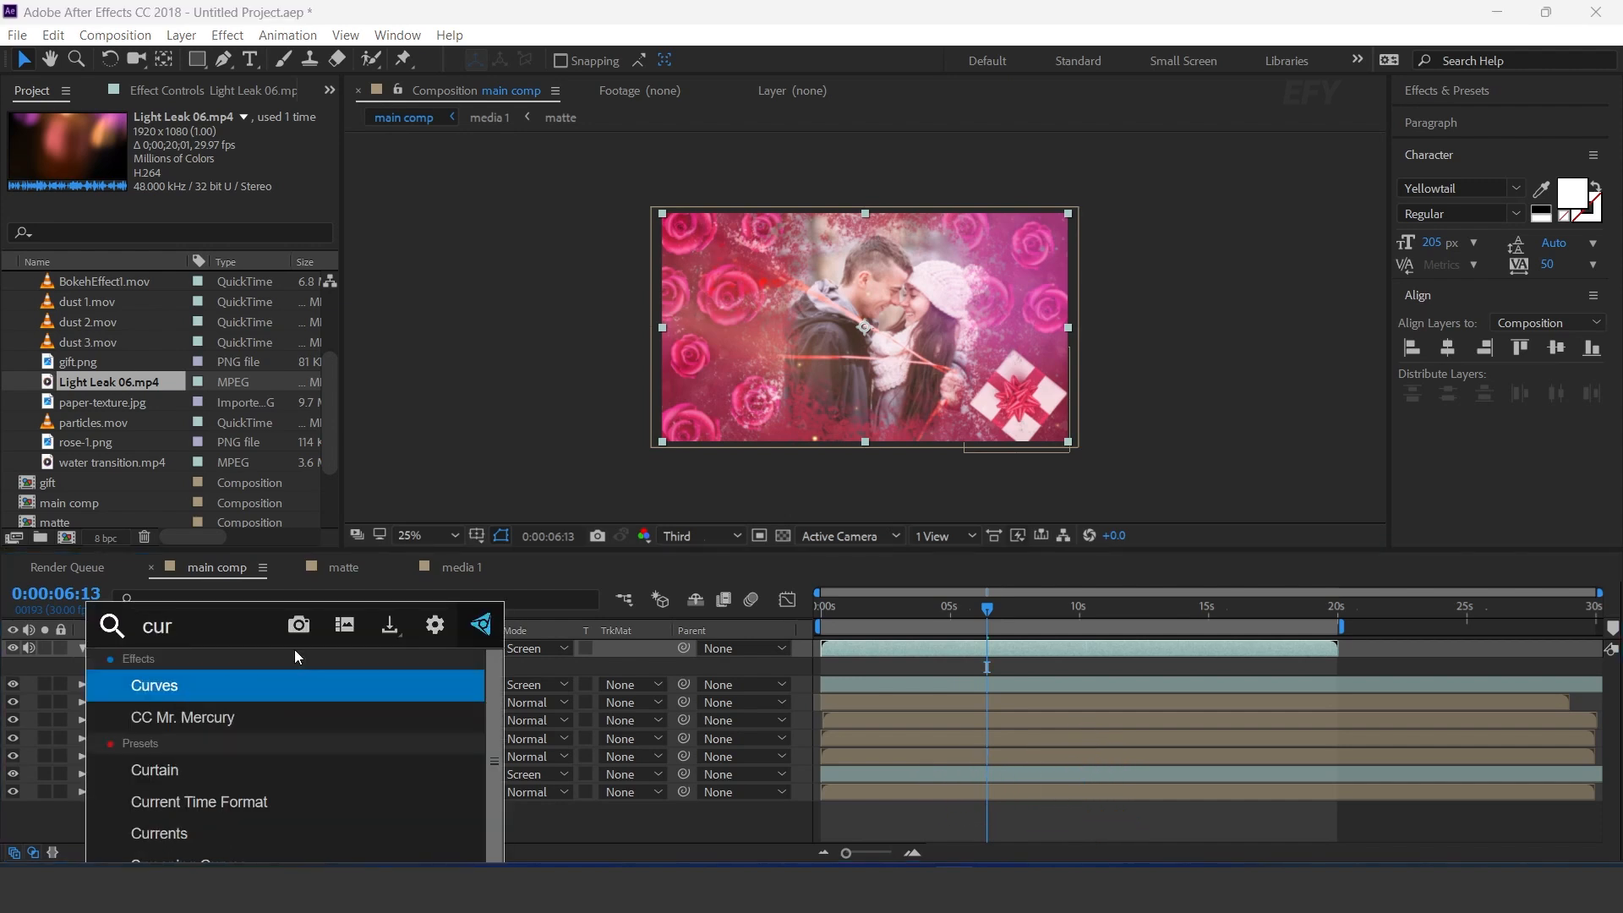
{"action": "key", "text": "Return"}
{"action": "left_click_drag", "start_coordinate": [865, 603], "coordinate": [945, 607]}
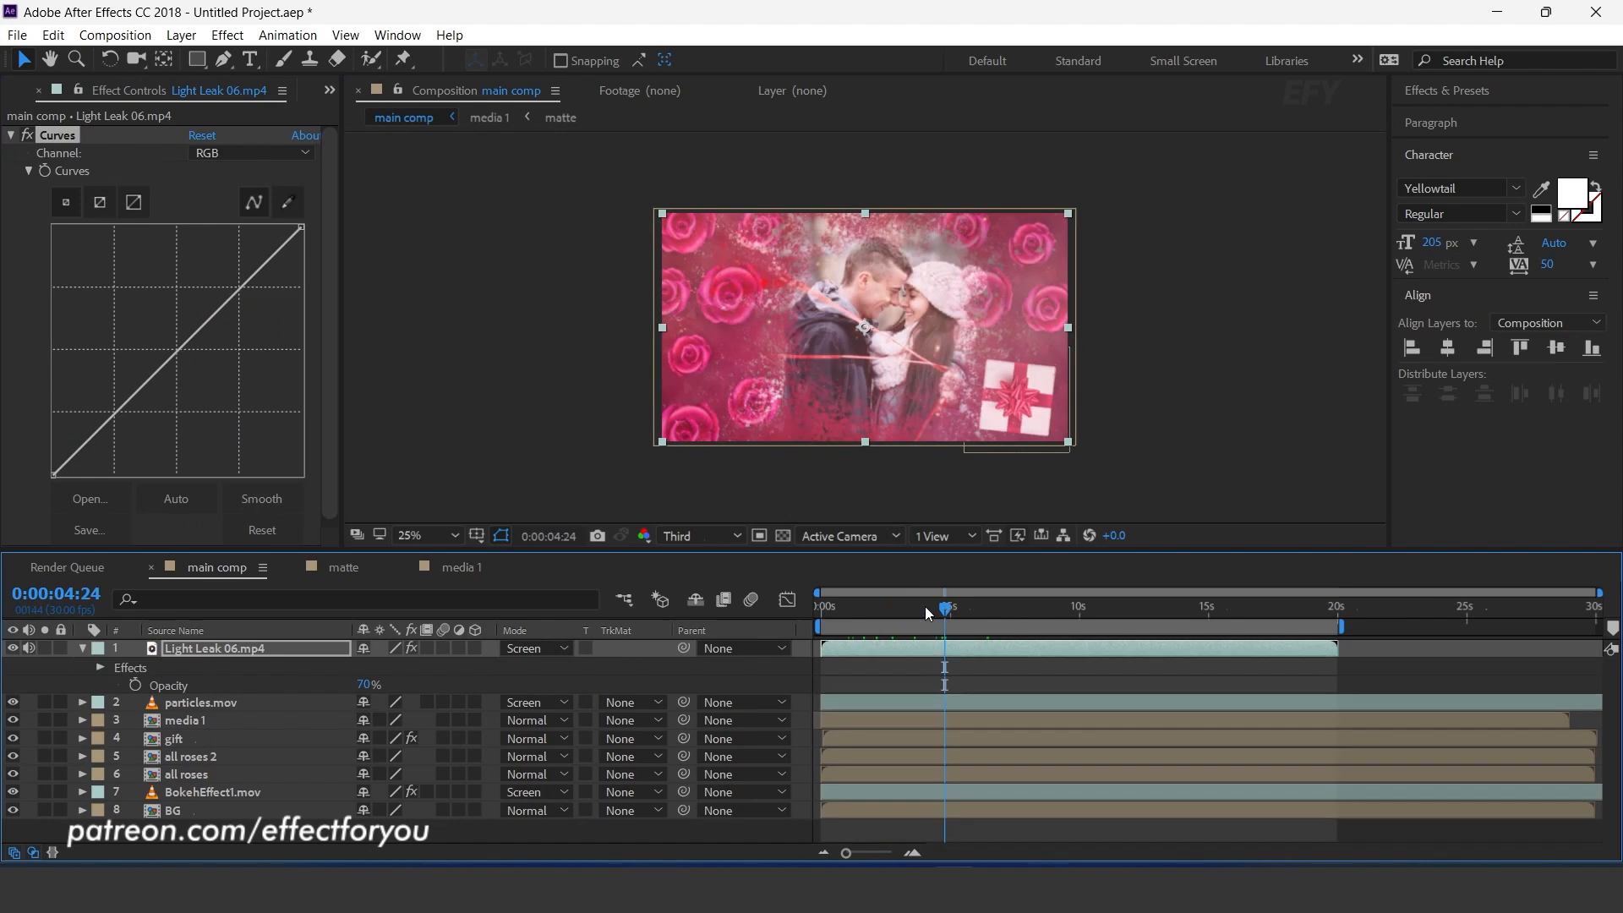
{"action": "left_click", "coordinate": [174, 363]}
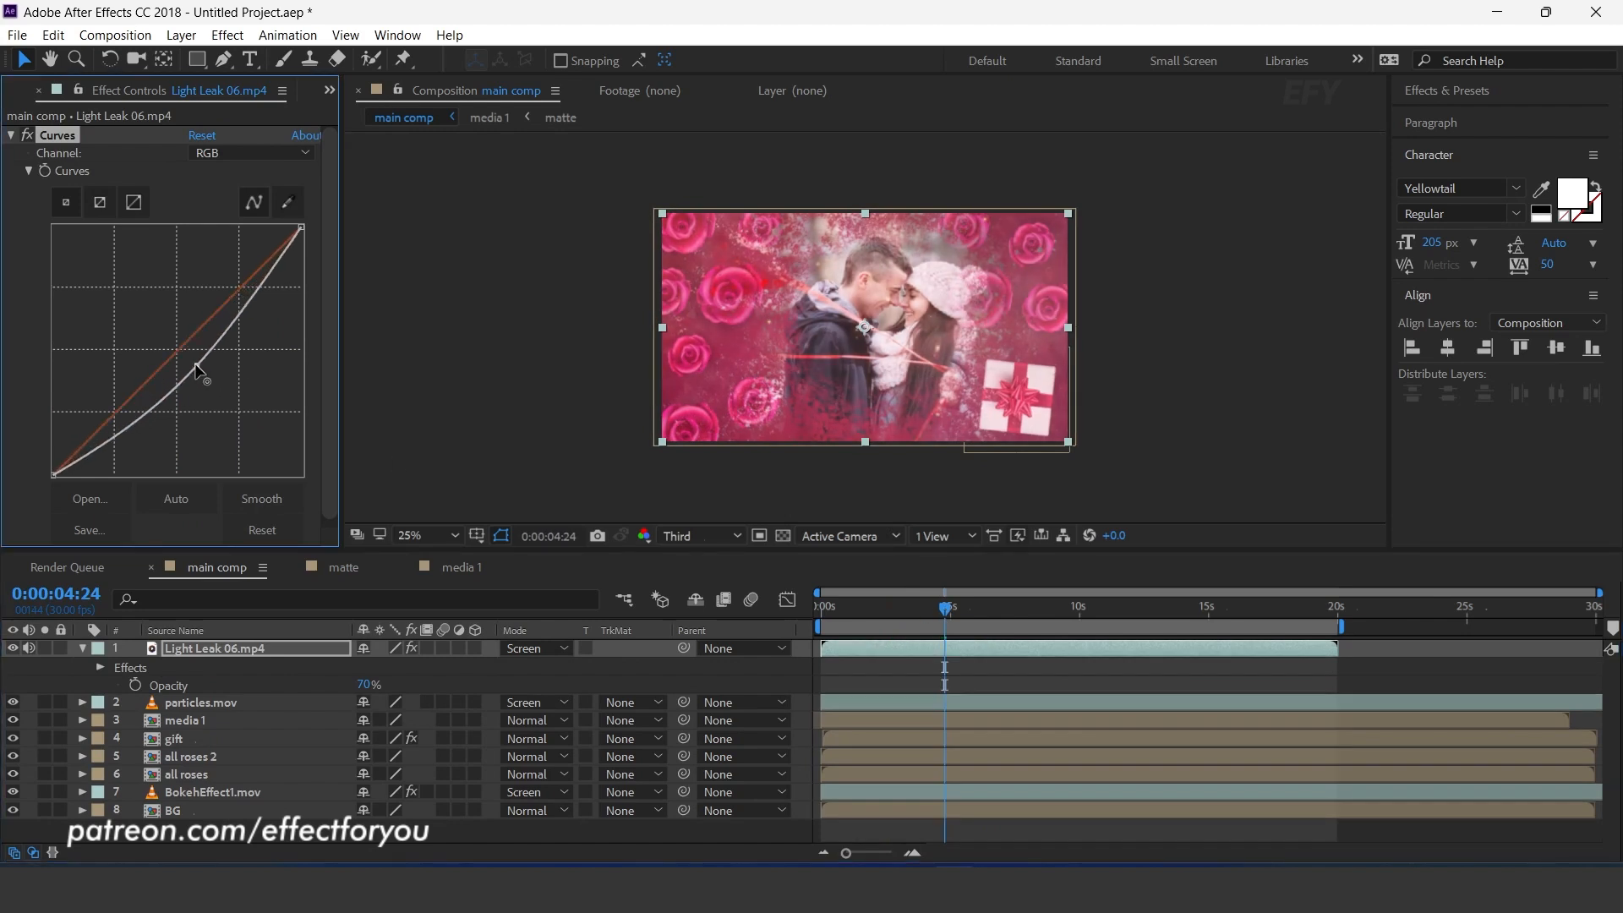
{"action": "left_click_drag", "start_coordinate": [956, 611], "coordinate": [1114, 615]}
{"action": "left_click", "coordinate": [82, 647]}
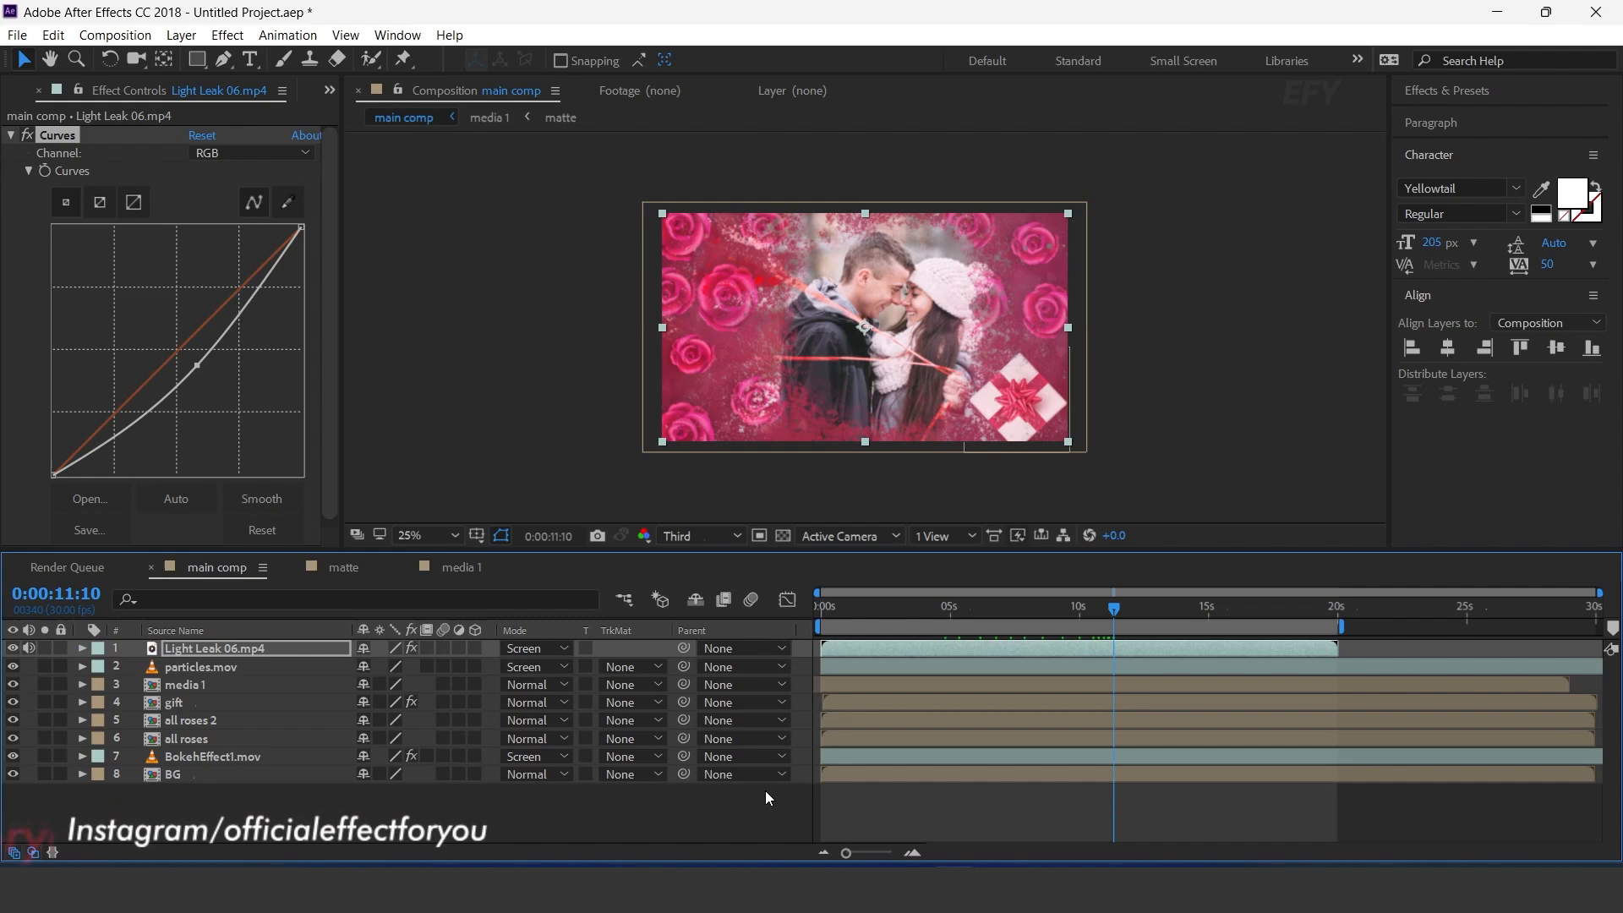
Step: Create an adjustment layer above all layers in main comp and apply a Curves effect to it
{"action": "right_click", "coordinate": [717, 809]}
{"action": "mouse_move", "coordinate": [773, 585]}
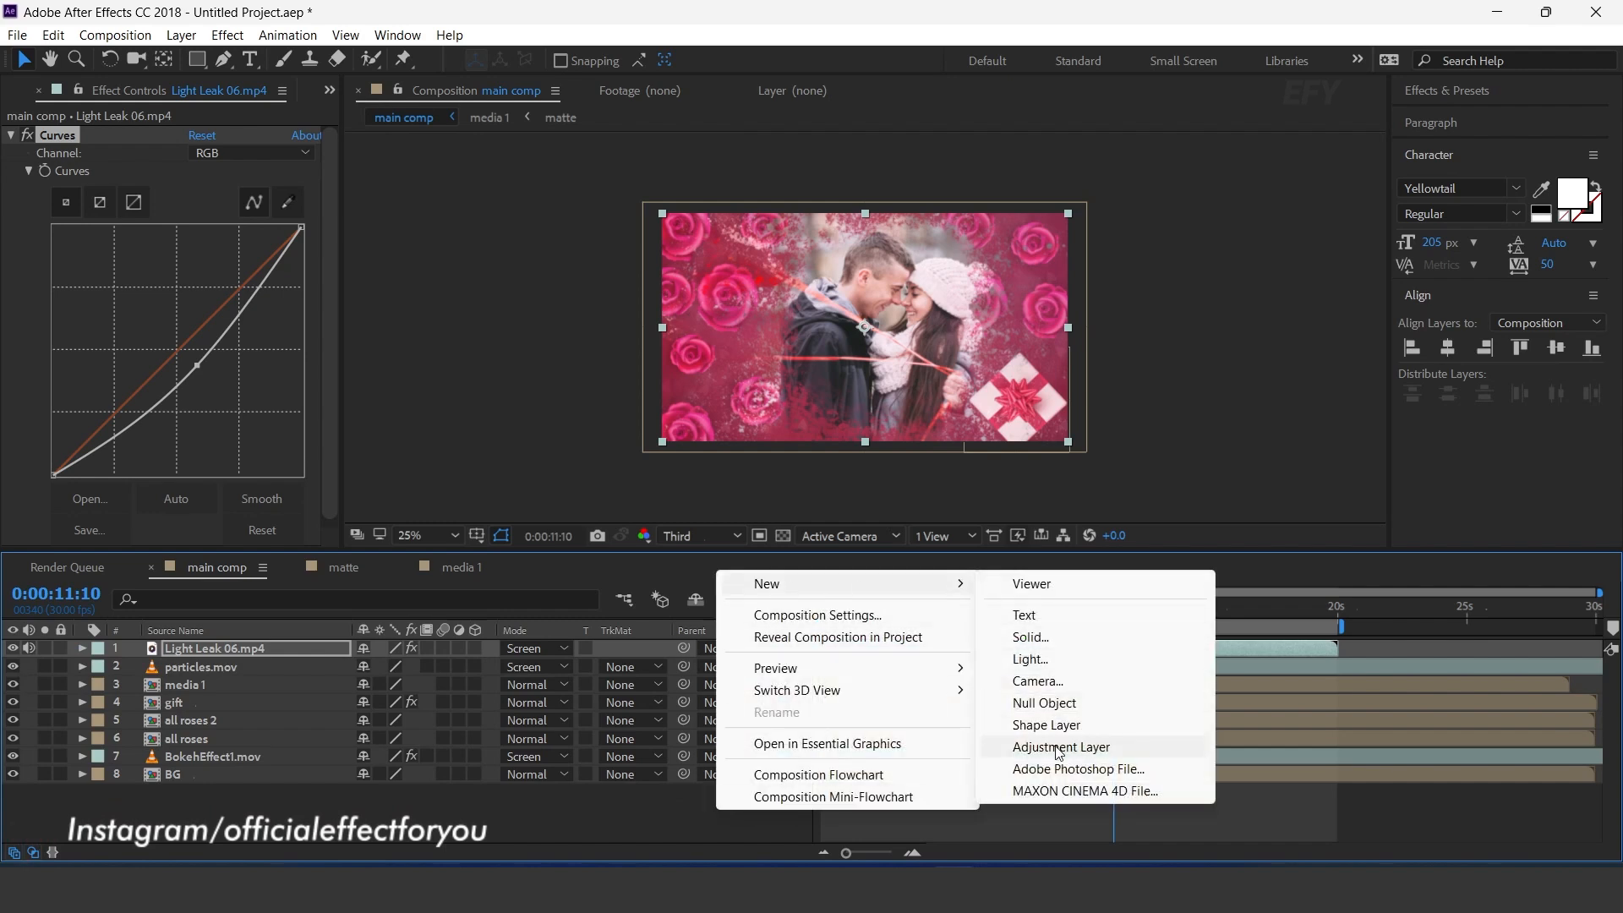
{"action": "left_click", "coordinate": [1058, 747]}
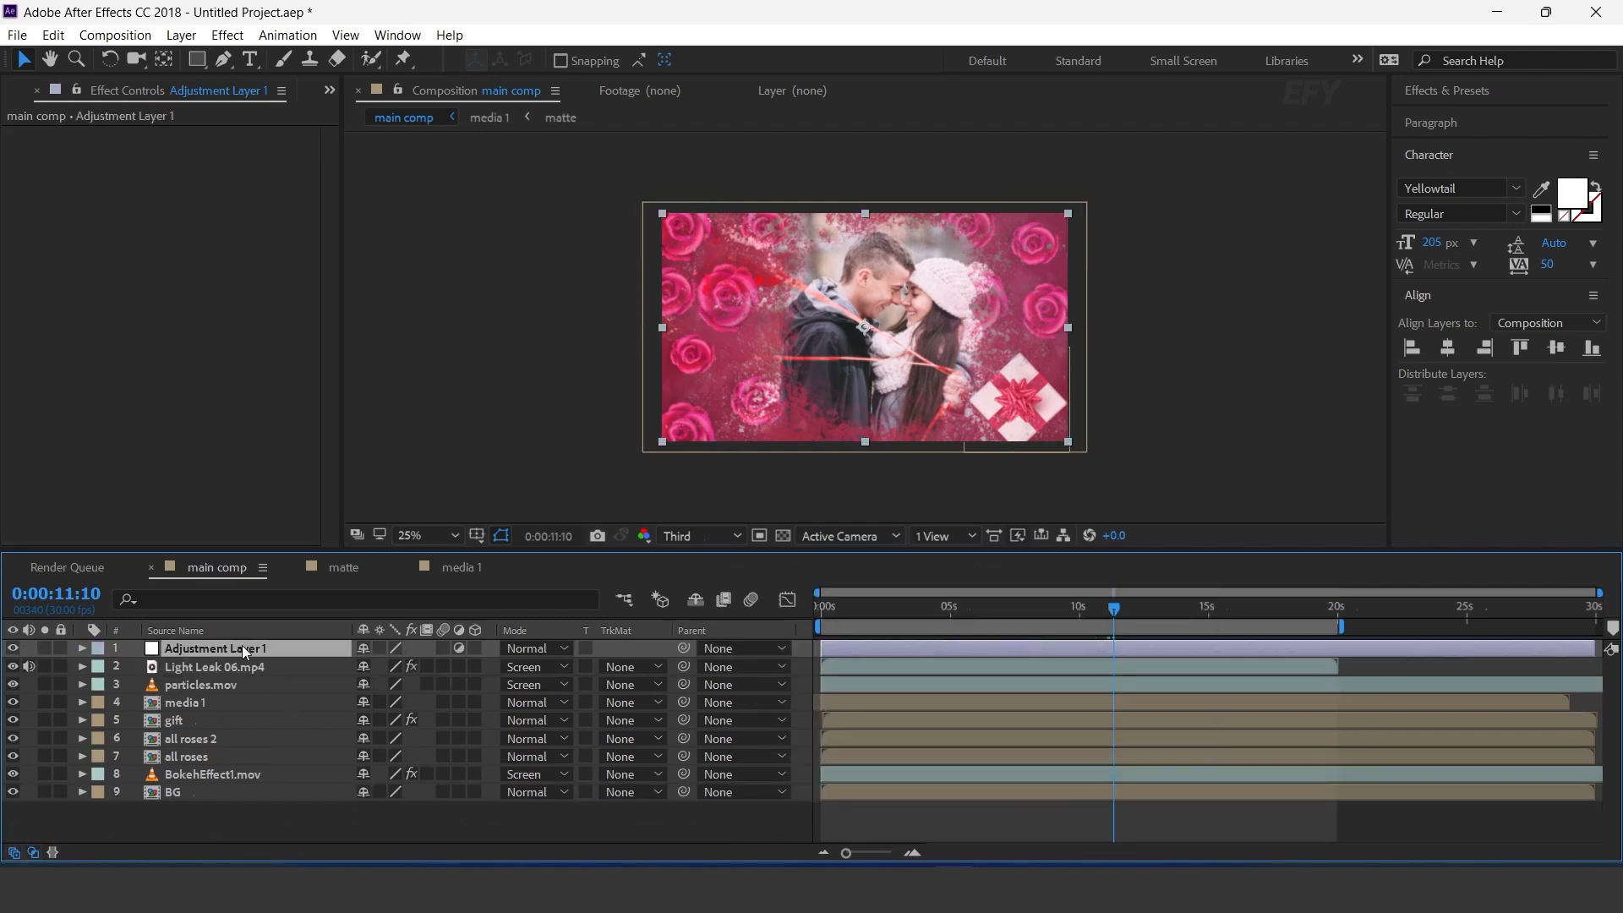
{"action": "key", "text": "ctrl+space"}
{"action": "type", "text": "cu"}
{"action": "key", "text": "Return"}
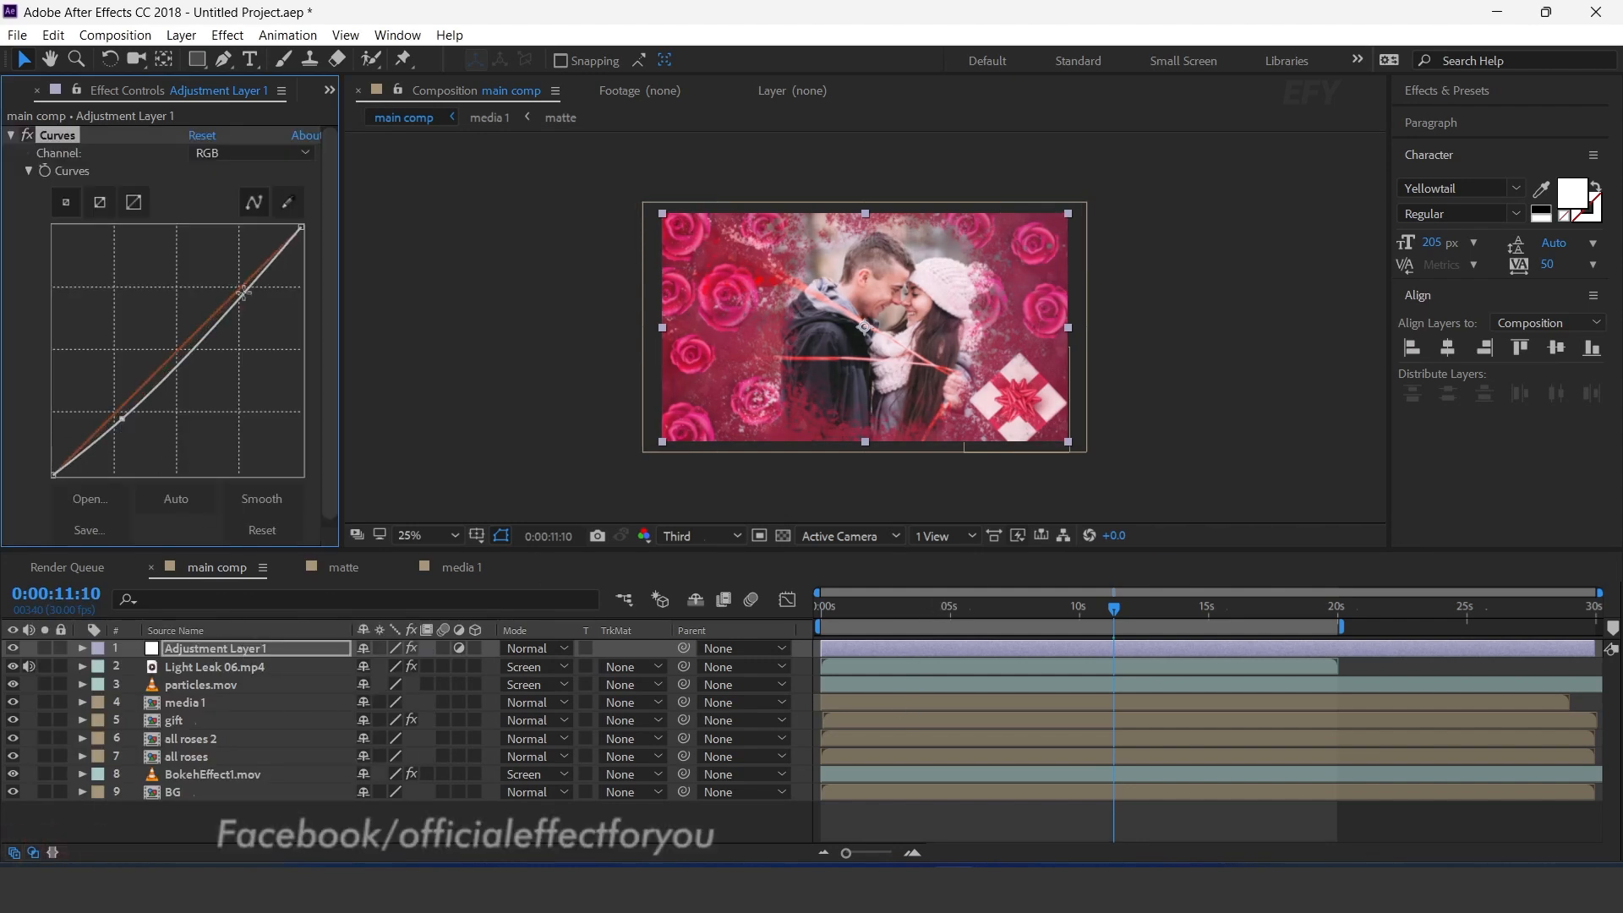
Step: Shape the adjustment layer's RGB curve into a gentle S for more contrast and check the image along the timeline
{"action": "left_click_drag", "start_coordinate": [237, 292], "coordinate": [231, 292]}
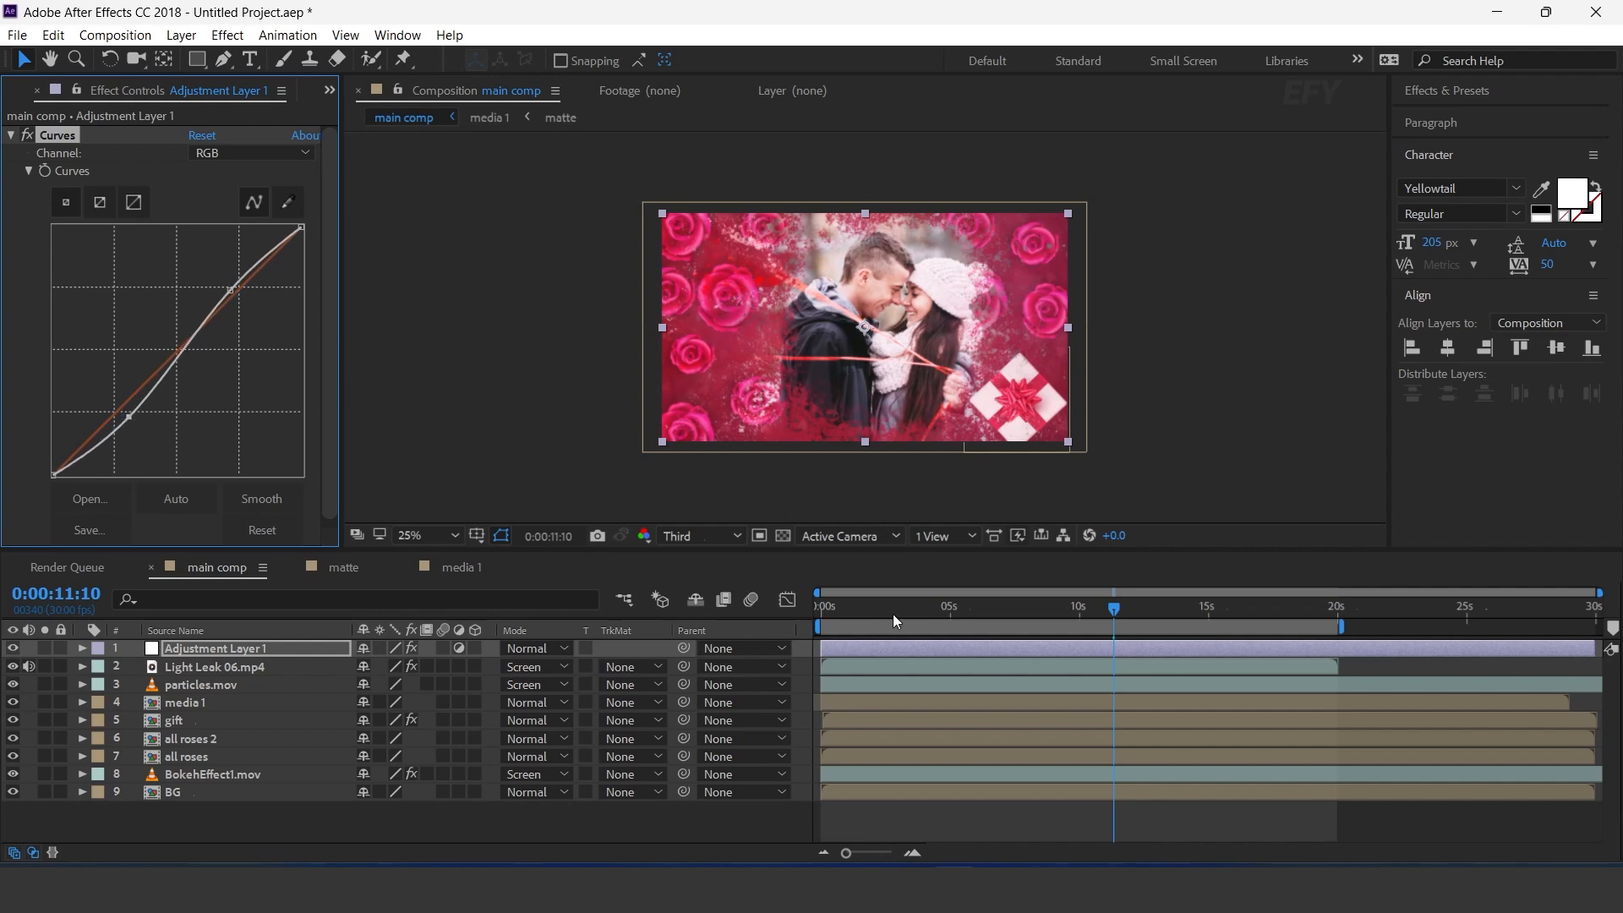
{"action": "left_click_drag", "start_coordinate": [869, 610], "coordinate": [1133, 587]}
{"action": "key", "text": "period"}
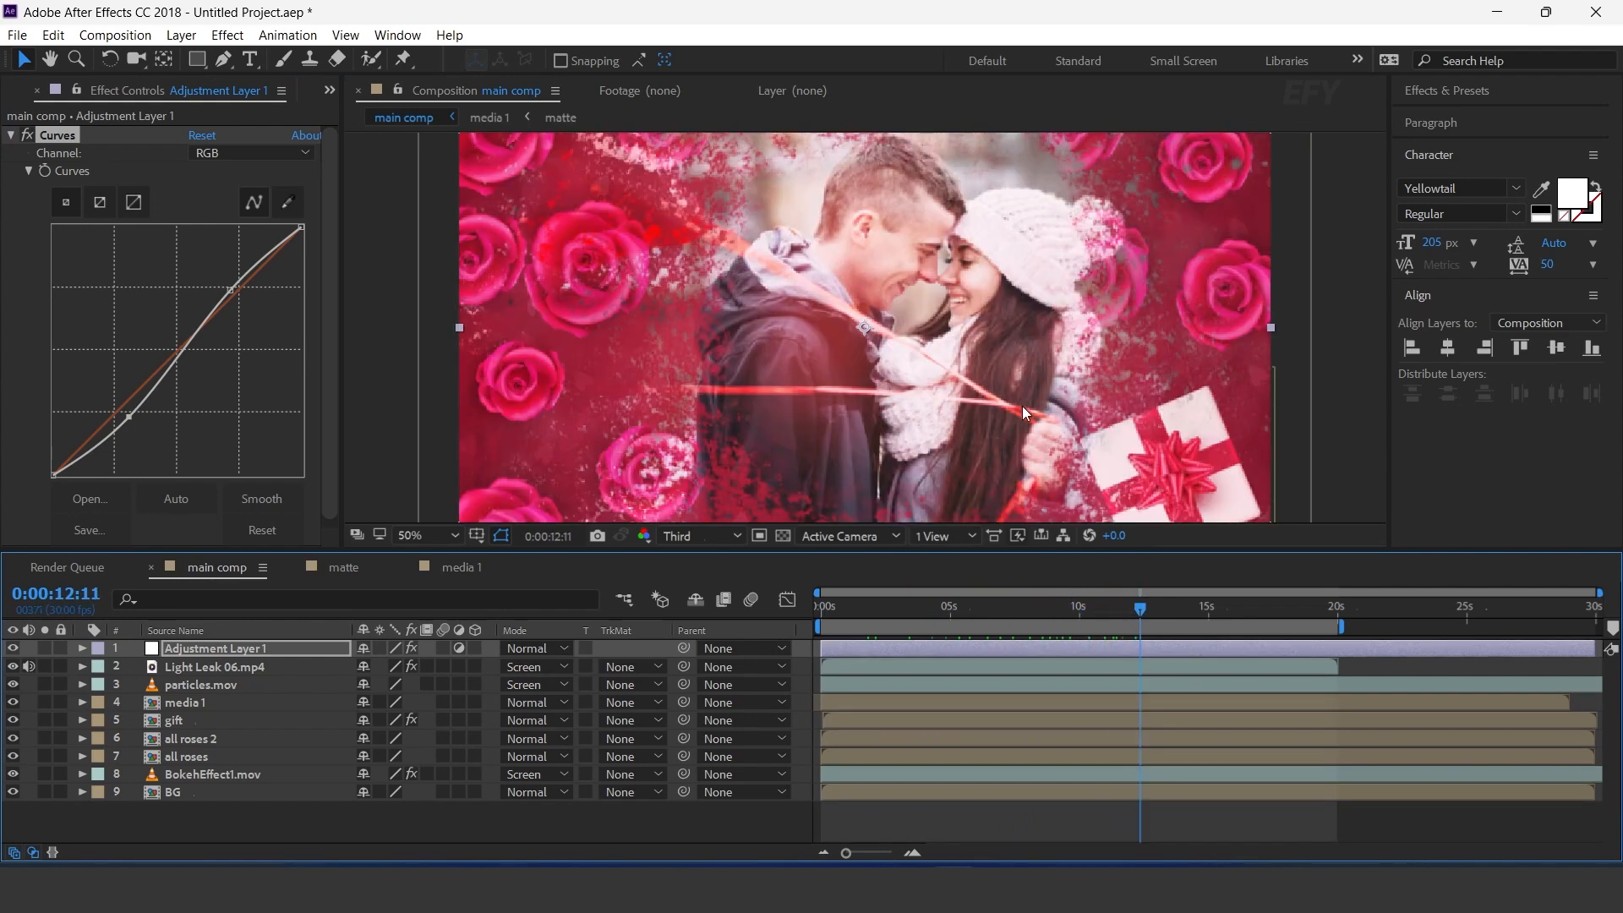